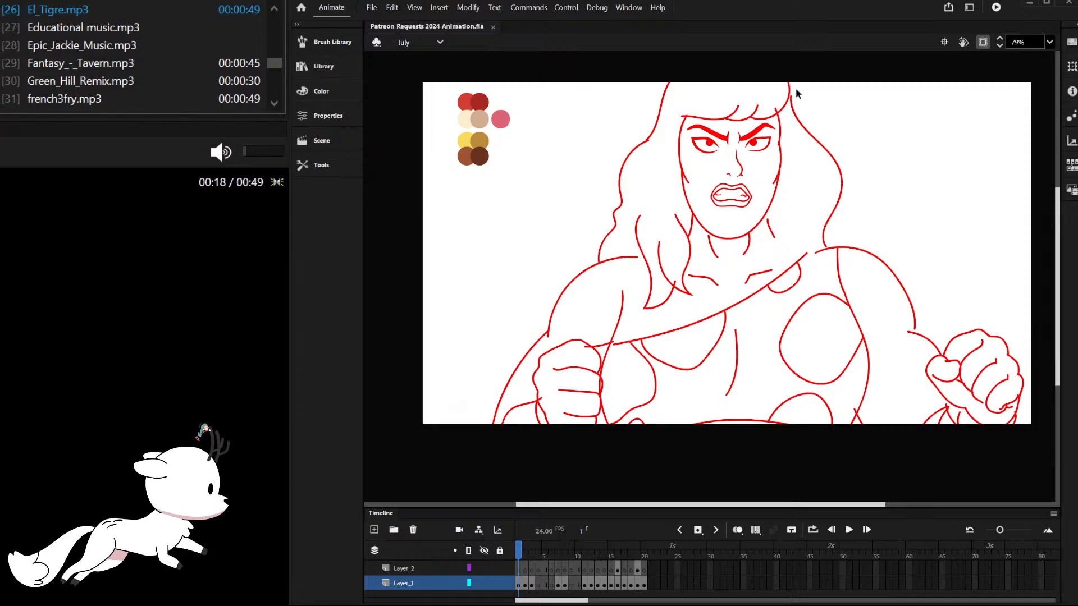
Step: Move the upper end of the character's right-hand hair outline so it meets the edge of the fringe
{"action": "scroll", "coordinate": [778, 83], "scroll_direction": "down", "scroll_amount": 1}
{"action": "scroll", "coordinate": [781, 93], "scroll_direction": "up", "scroll_amount": 5}
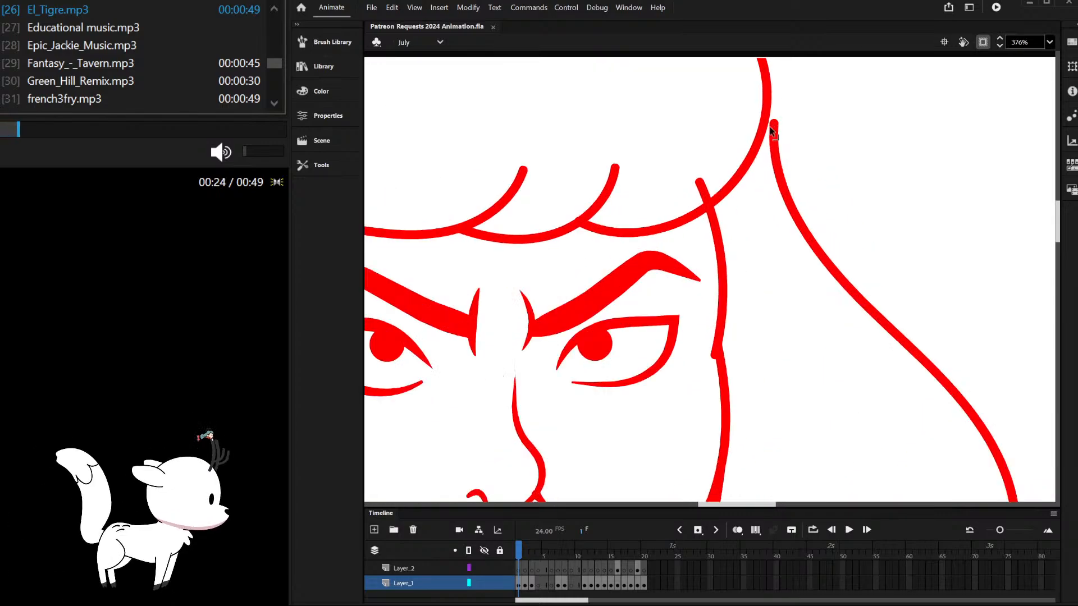
{"action": "scroll", "coordinate": [772, 128], "scroll_direction": "up", "scroll_amount": 4}
{"action": "double_click", "coordinate": [768, 115]}
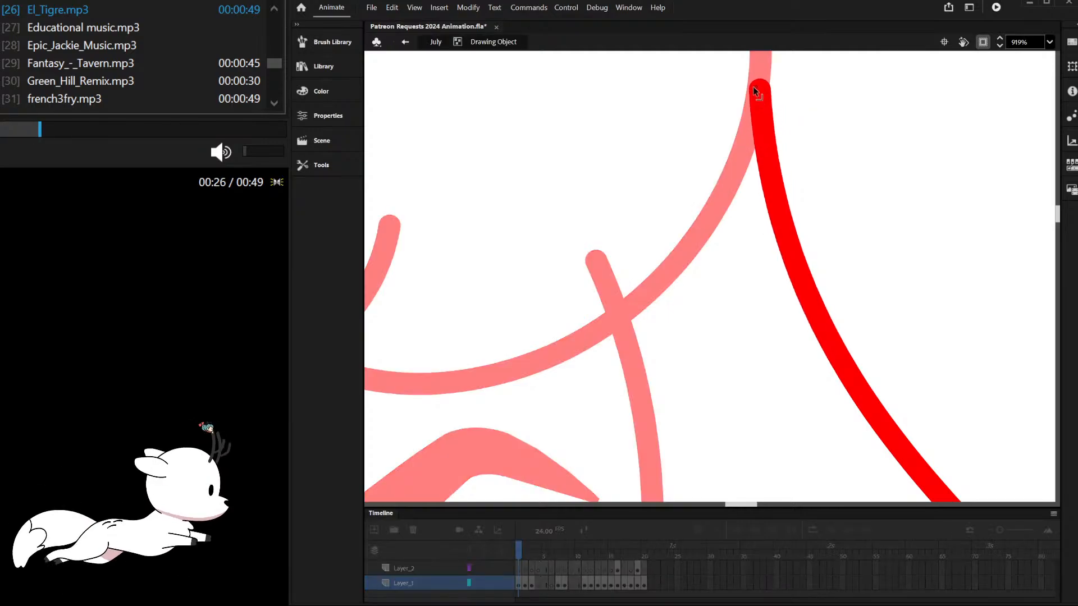
{"action": "mouse_move", "coordinate": [753, 87]}
{"action": "left_mouse_down"}
{"action": "mouse_move", "coordinate": [765, 159]}
{"action": "mouse_move", "coordinate": [760, 150]}
{"action": "left_mouse_up"}
{"action": "scroll", "coordinate": [833, 168], "scroll_direction": "down", "scroll_amount": 4}
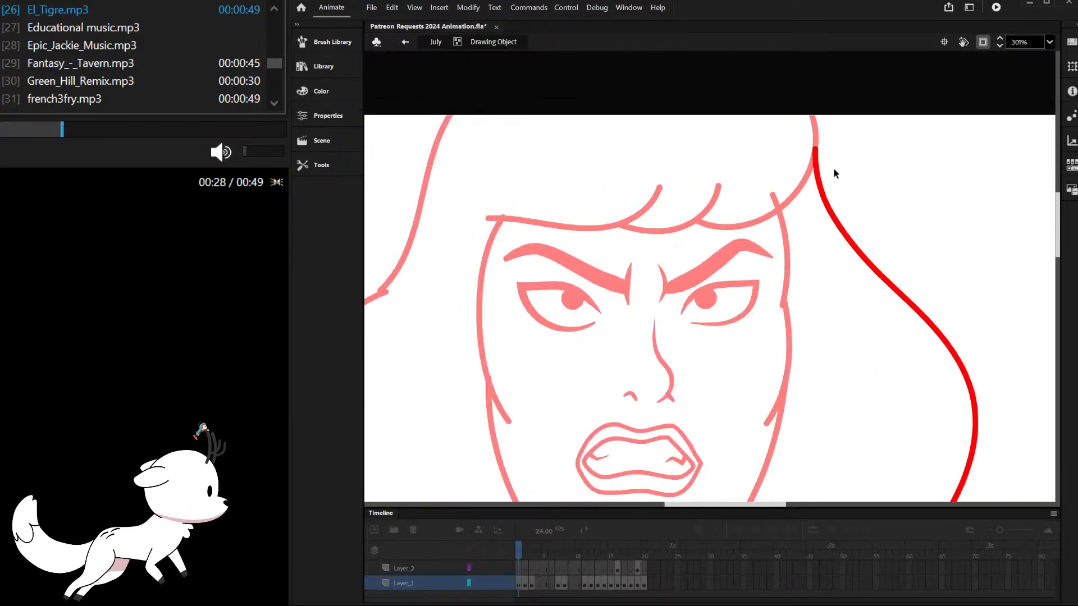
{"action": "scroll", "coordinate": [833, 167], "scroll_direction": "down", "scroll_amount": 1}
{"action": "double_click", "coordinate": [841, 166]}
{"action": "left_click", "coordinate": [842, 165]}
{"action": "scroll", "coordinate": [778, 152], "scroll_direction": "down", "scroll_amount": 3}
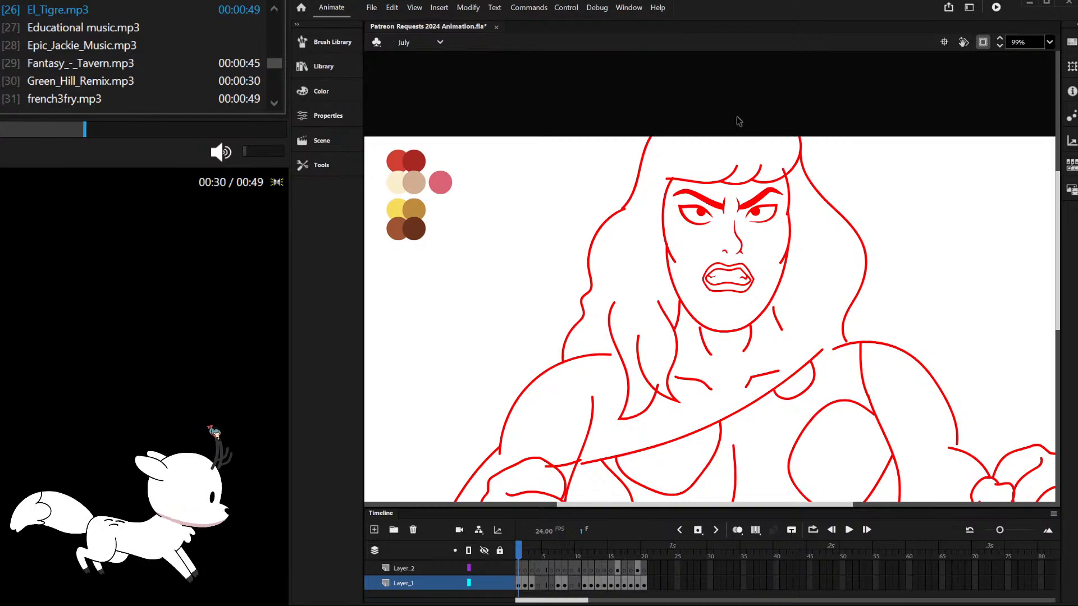
{"action": "scroll", "coordinate": [620, 219], "scroll_direction": "up", "scroll_amount": 9}
{"action": "left_click", "coordinate": [633, 206]}
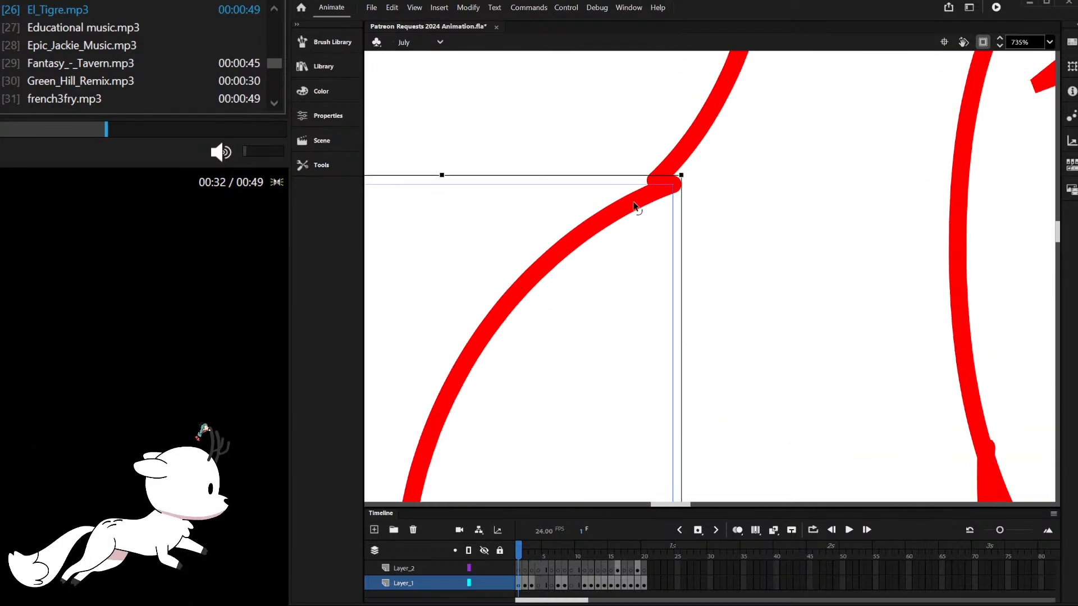
{"action": "scroll", "coordinate": [641, 171], "scroll_direction": "down", "scroll_amount": 3}
{"action": "left_click", "coordinate": [563, 127]}
{"action": "scroll", "coordinate": [564, 127], "scroll_direction": "down", "scroll_amount": 8}
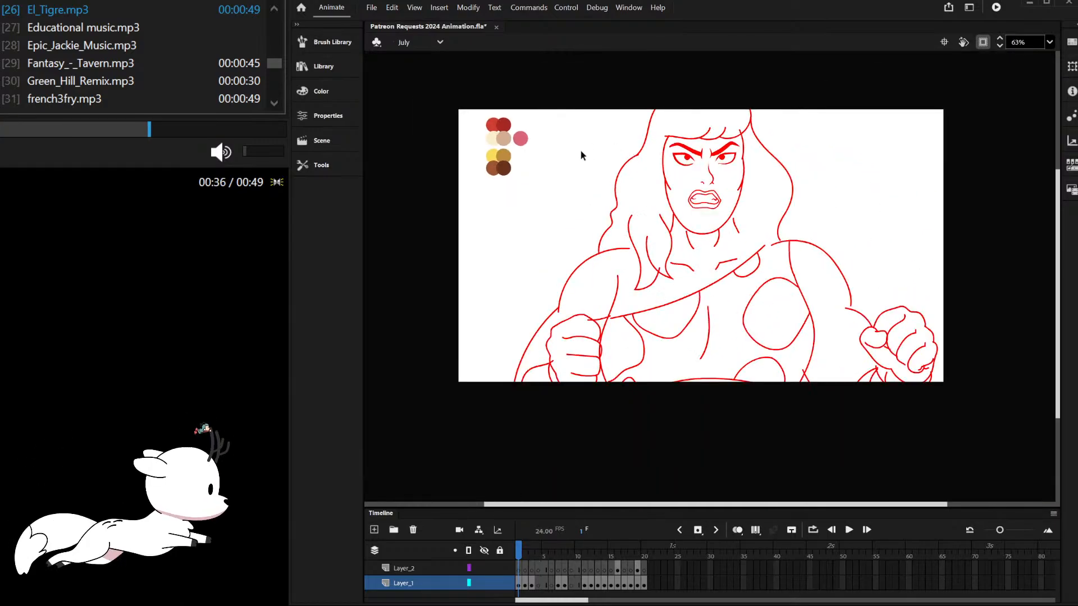
Step: Recolor all of the character's linework black, then make both pupils black as well
{"action": "mouse_move", "coordinate": [541, 113]}
{"action": "left_mouse_down"}
{"action": "mouse_move", "coordinate": [685, 272]}
{"action": "mouse_move", "coordinate": [952, 431]}
{"action": "left_mouse_up"}
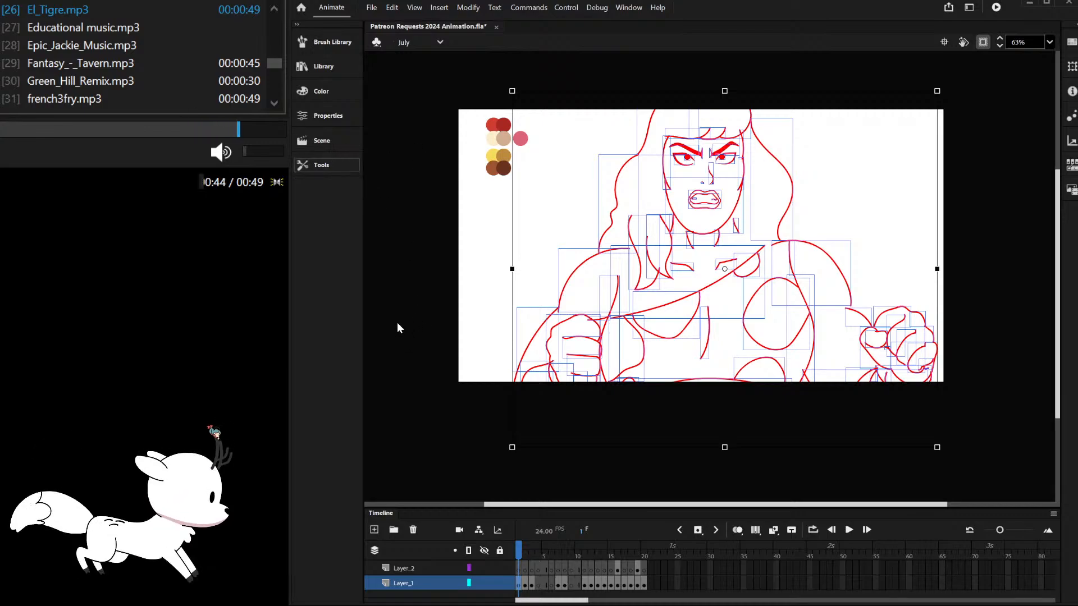
{"action": "left_click", "coordinate": [581, 189]}
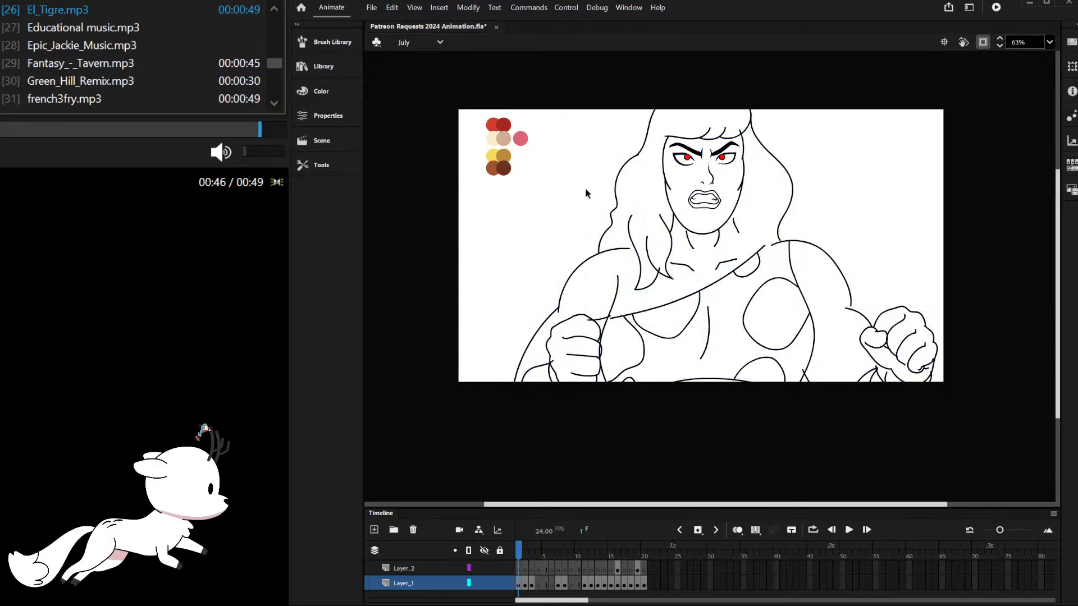
{"action": "scroll", "coordinate": [674, 154], "scroll_direction": "up", "scroll_amount": 5}
{"action": "left_click", "coordinate": [725, 167]}
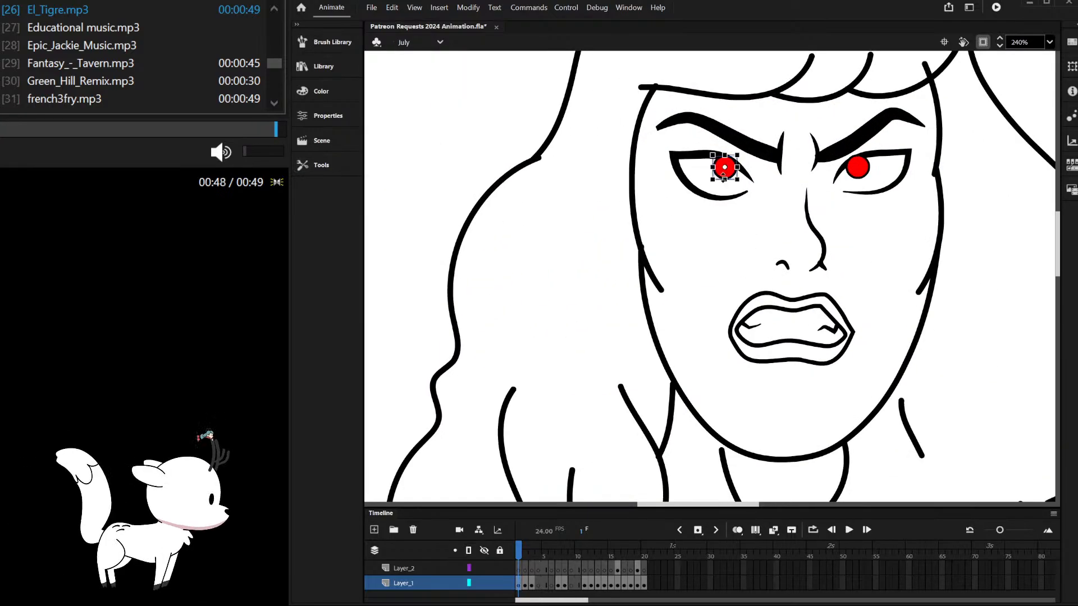
{"action": "left_click", "coordinate": [866, 174], "text": "shift"}
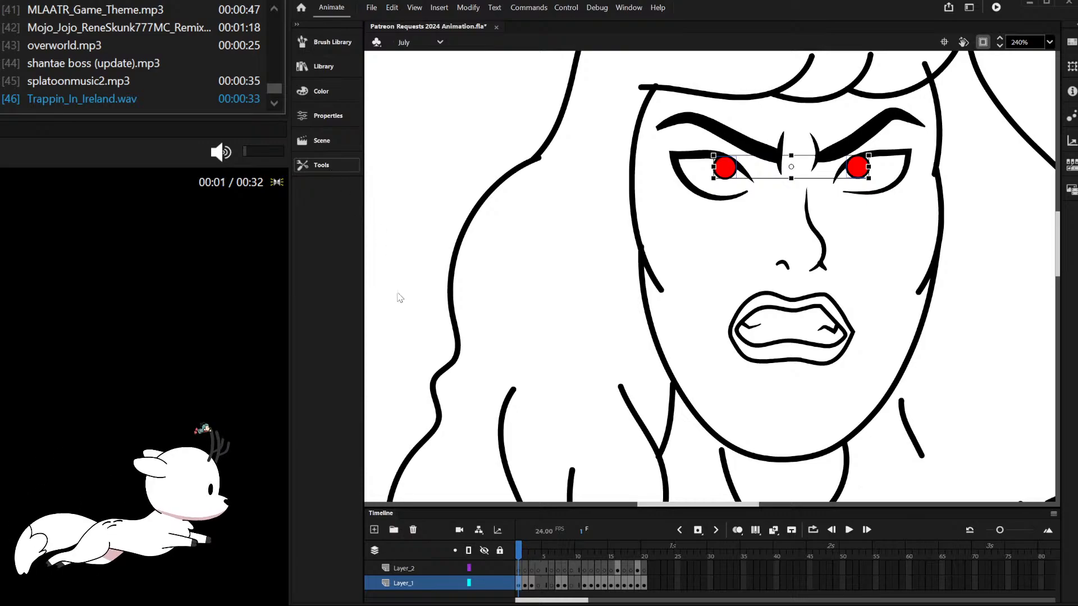
{"action": "left_click", "coordinate": [387, 310]}
{"action": "left_click", "coordinate": [695, 121]}
{"action": "left_click", "coordinate": [682, 231]}
{"action": "scroll", "coordinate": [602, 180], "scroll_direction": "down", "scroll_amount": 4}
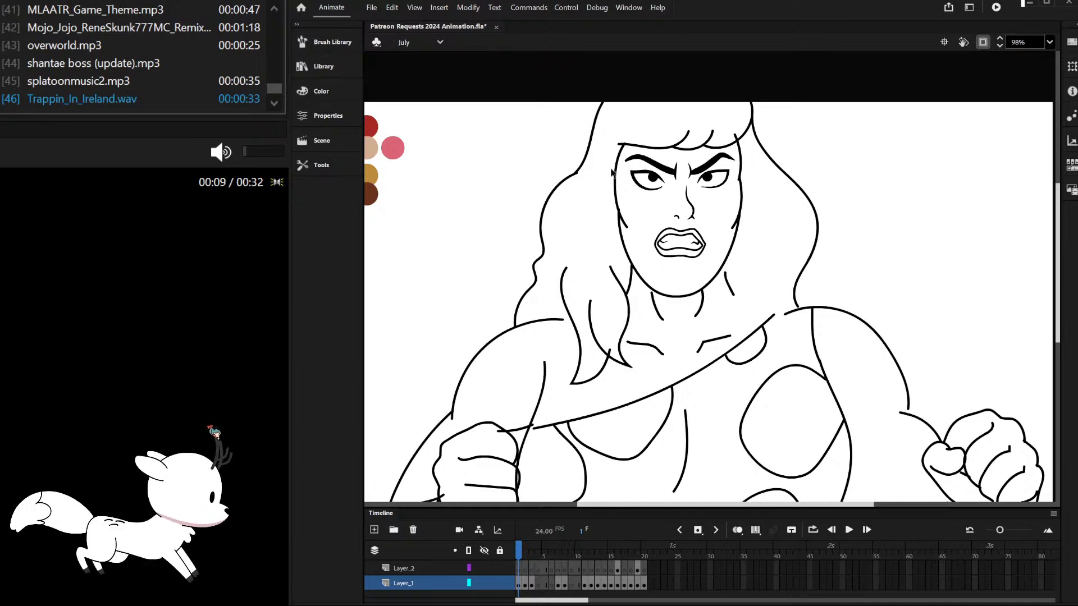
{"action": "scroll", "coordinate": [612, 172], "scroll_direction": "down", "scroll_amount": 2}
{"action": "scroll", "coordinate": [613, 203], "scroll_direction": "up", "scroll_amount": 2}
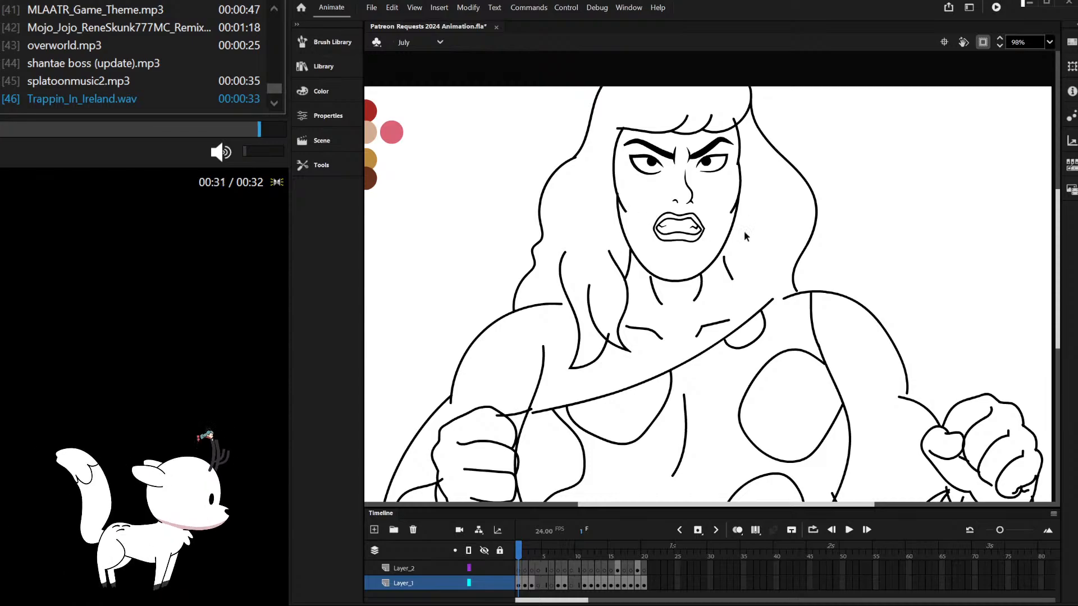
{"action": "scroll", "coordinate": [760, 166], "scroll_direction": "down", "scroll_amount": 3}
{"action": "scroll", "coordinate": [724, 213], "scroll_direction": "up", "scroll_amount": 2}
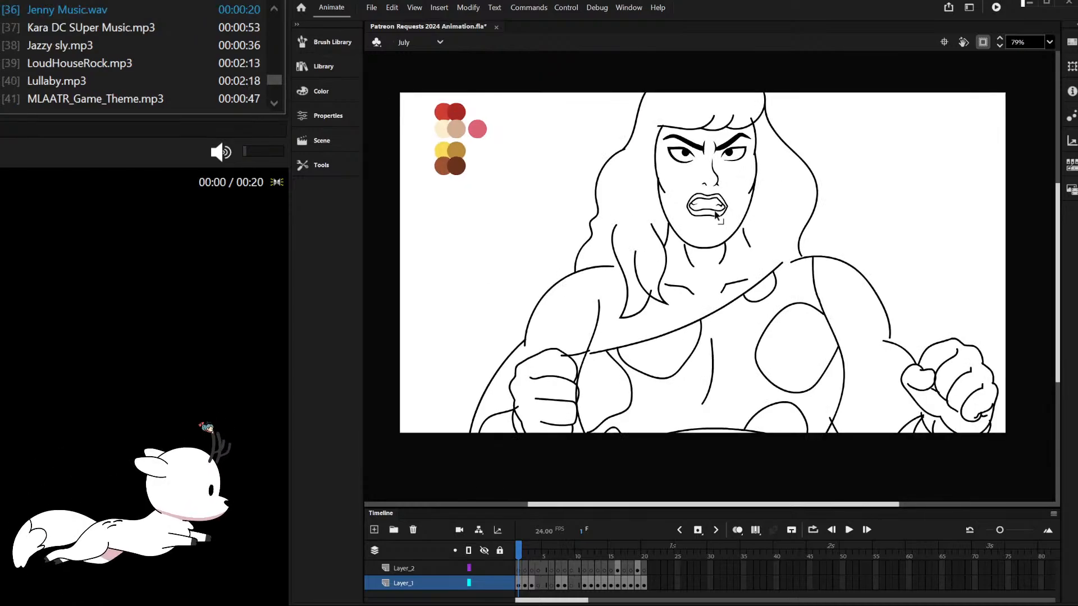
{"action": "scroll", "coordinate": [688, 199], "scroll_direction": "down", "scroll_amount": 1}
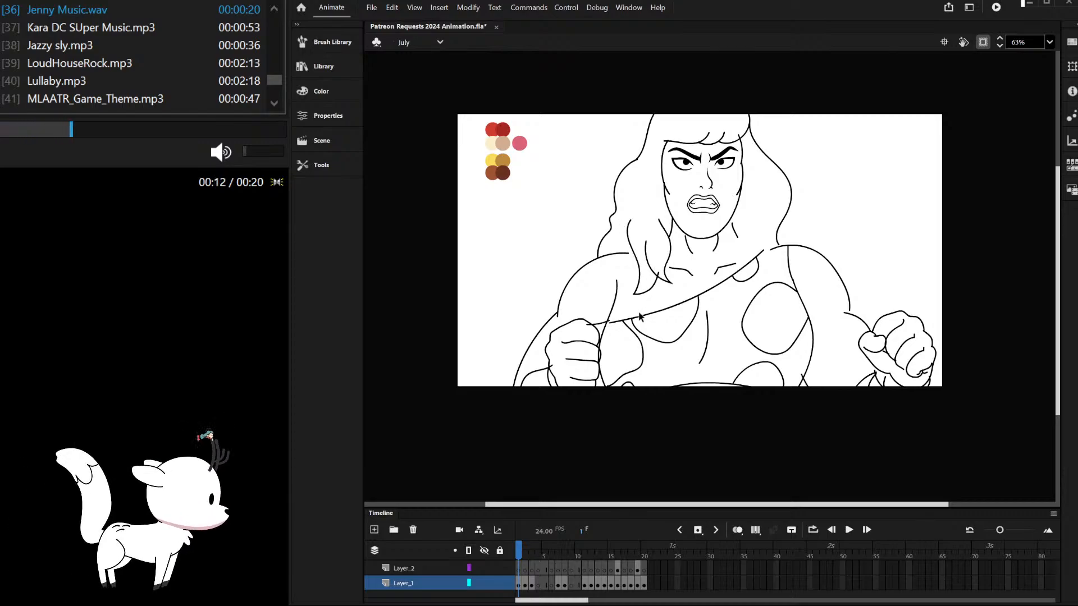
Step: Select the strokes of the left-hand fist and its forearm together
{"action": "scroll", "coordinate": [617, 297], "scroll_direction": "up", "scroll_amount": 1}
{"action": "scroll", "coordinate": [551, 374], "scroll_direction": "up", "scroll_amount": 1}
{"action": "left_click_drag", "start_coordinate": [488, 318], "coordinate": [569, 373]}
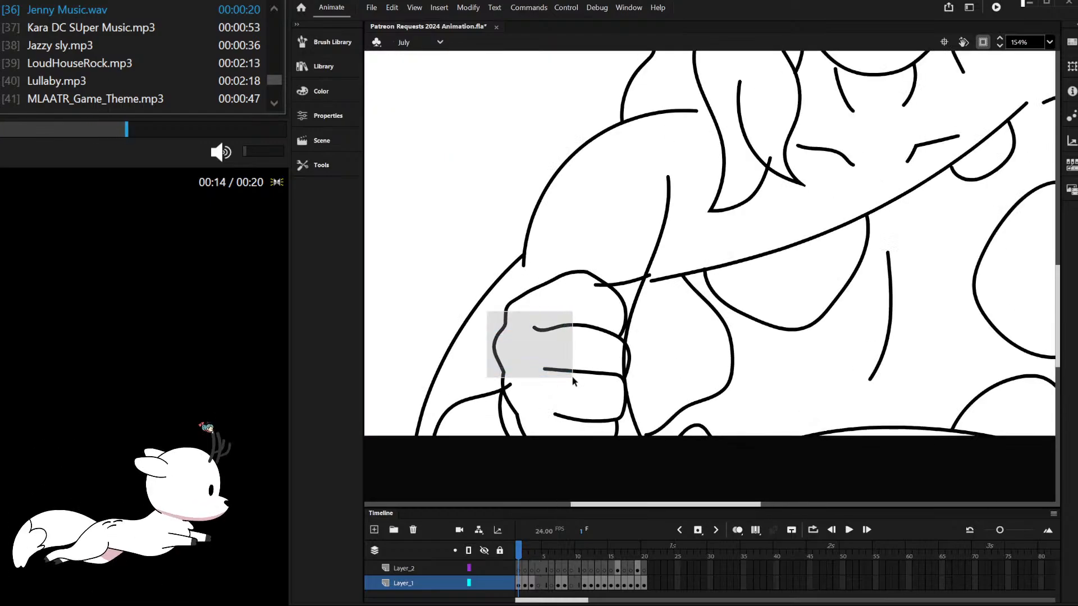
{"action": "scroll", "coordinate": [564, 331], "scroll_direction": "down", "scroll_amount": 1}
{"action": "left_click", "coordinate": [506, 351], "text": "shift"}
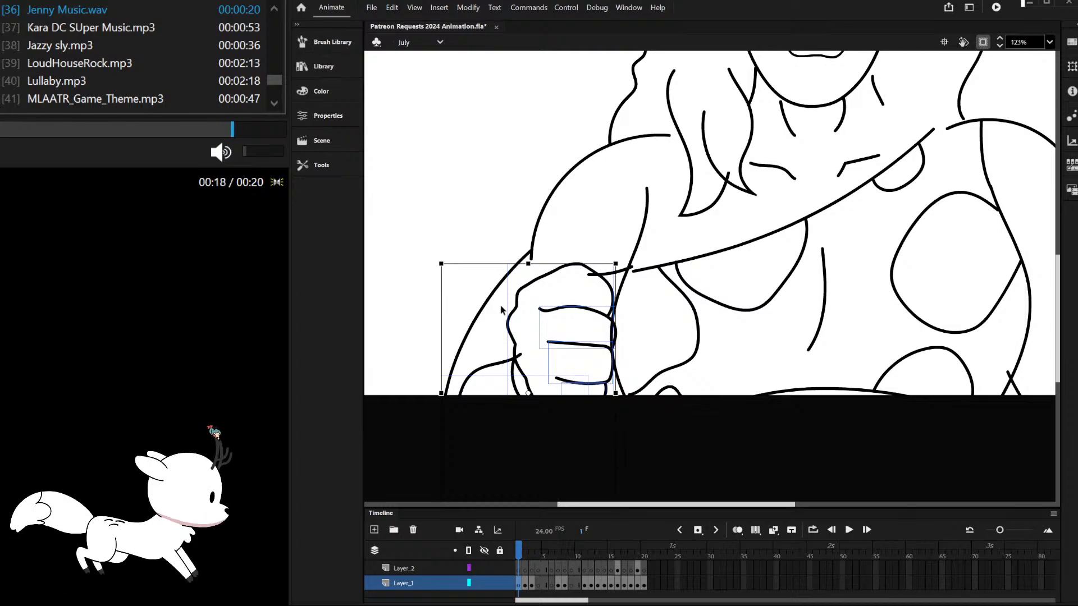
{"action": "scroll", "coordinate": [561, 253], "scroll_direction": "down", "scroll_amount": 1}
{"action": "scroll", "coordinate": [668, 126], "scroll_direction": "up", "scroll_amount": 1}
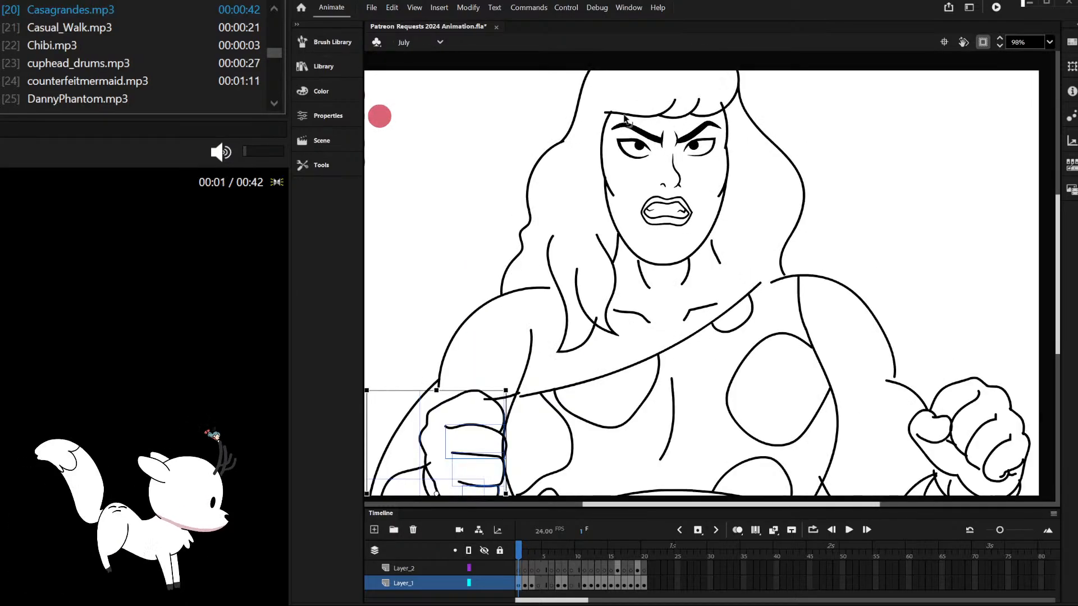
{"action": "scroll", "coordinate": [625, 119], "scroll_direction": "down", "scroll_amount": 1}
{"action": "scroll", "coordinate": [614, 124], "scroll_direction": "up", "scroll_amount": 1}
{"action": "scroll", "coordinate": [615, 112], "scroll_direction": "down", "scroll_amount": 1}
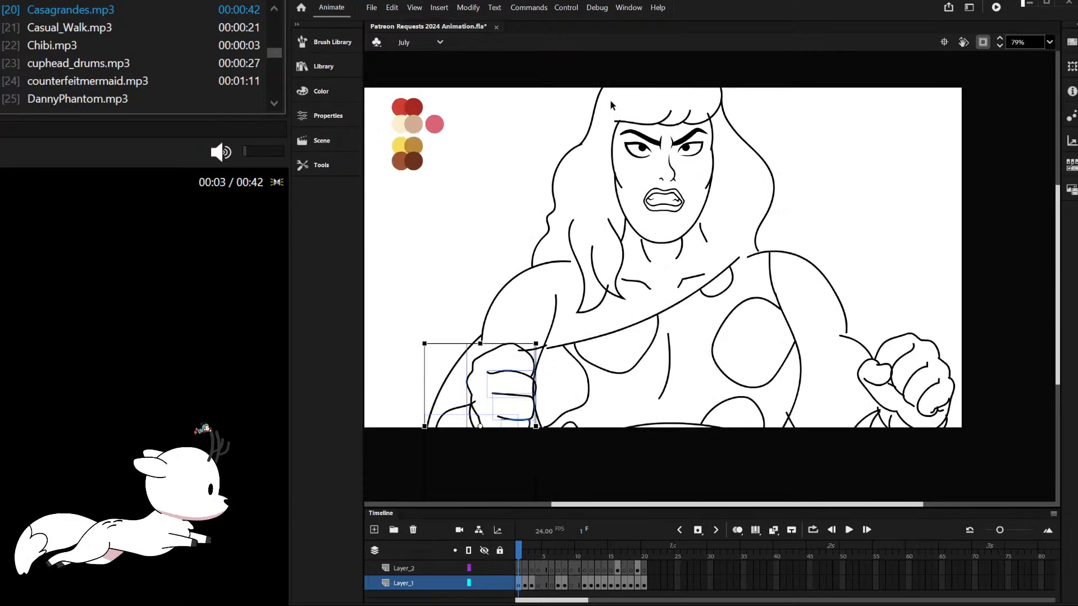
Step: Try to reshape the right corner of the outer lip outline, and undo the change
{"action": "scroll", "coordinate": [514, 149], "scroll_direction": "up", "scroll_amount": 5}
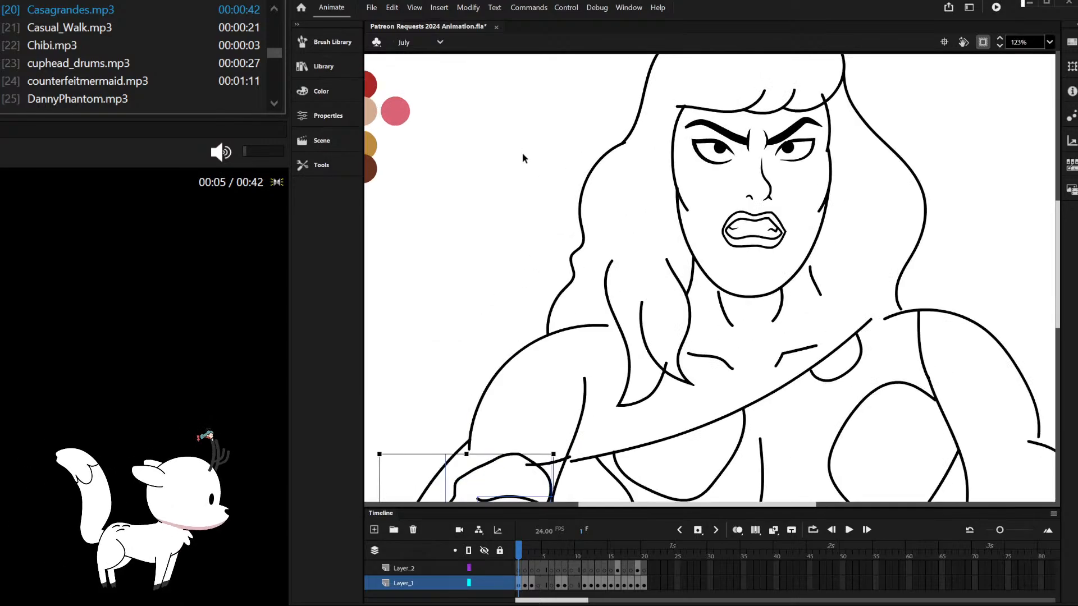
{"action": "scroll", "coordinate": [949, 276], "scroll_direction": "up", "scroll_amount": 5}
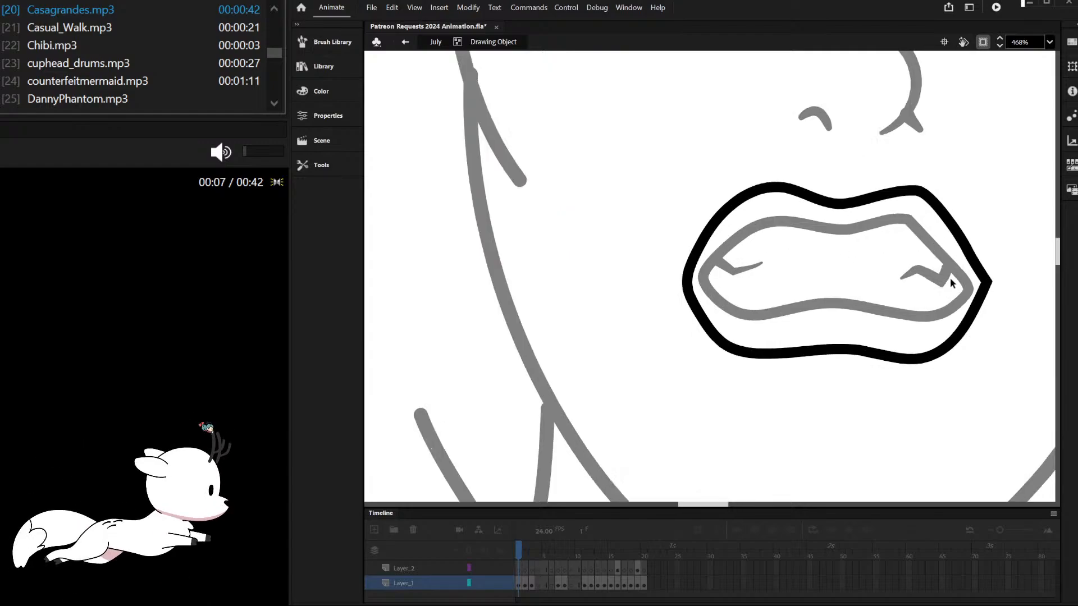
{"action": "left_click_drag", "start_coordinate": [1035, 291], "coordinate": [1053, 287]}
{"action": "key", "text": "ctrl+z"}
{"action": "scroll", "coordinate": [983, 248], "scroll_direction": "down", "scroll_amount": 3}
{"action": "scroll", "coordinate": [617, 264], "scroll_direction": "up", "scroll_amount": 2}
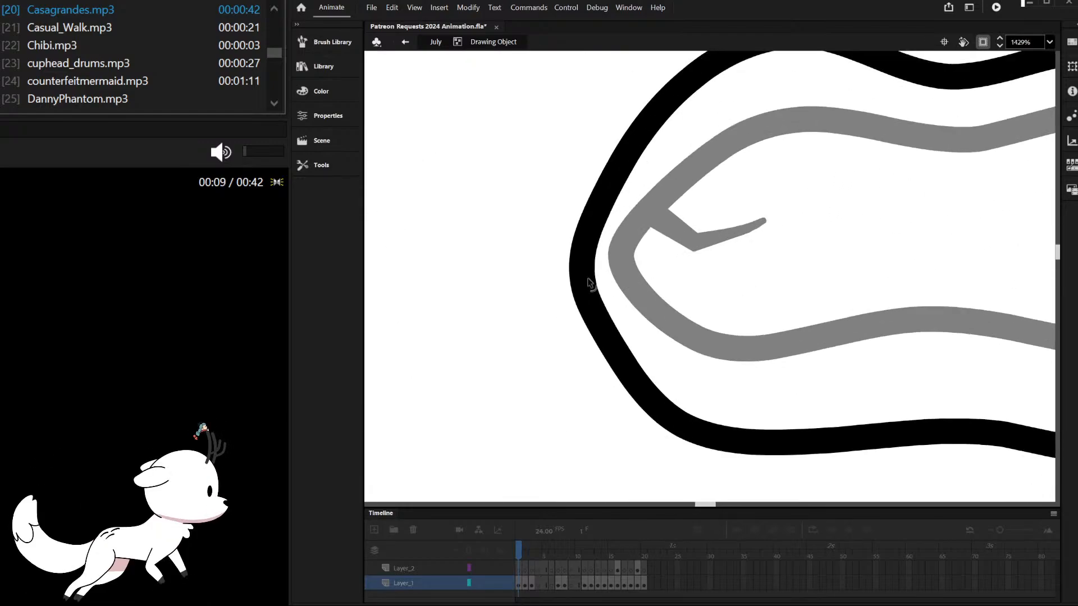
{"action": "scroll", "coordinate": [618, 265], "scroll_direction": "down", "scroll_amount": 4}
{"action": "double_click", "coordinate": [686, 173]}
{"action": "scroll", "coordinate": [679, 168], "scroll_direction": "down", "scroll_amount": 3}
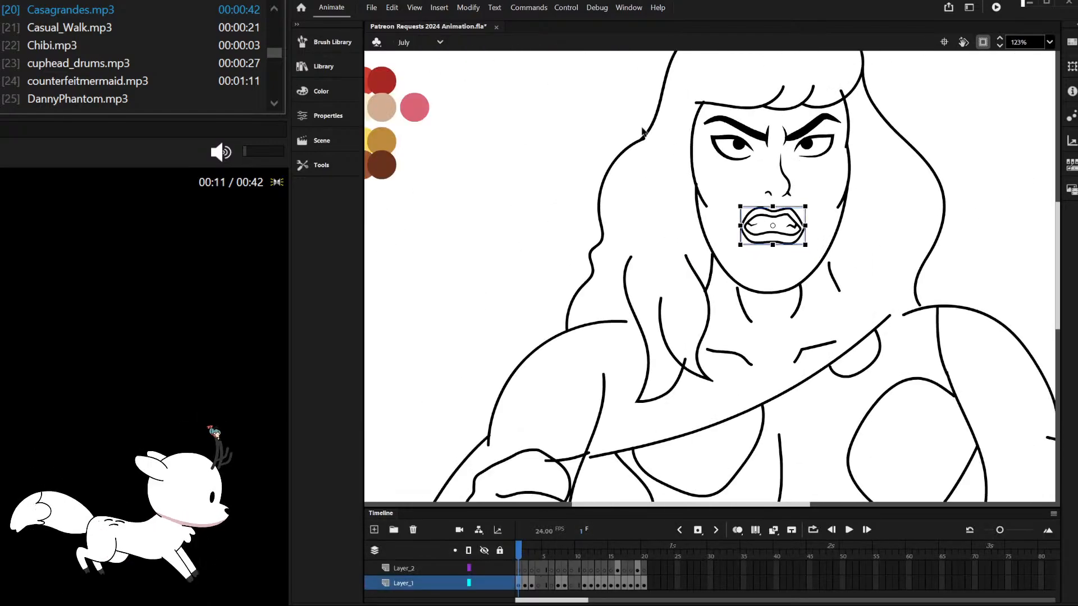
Step: Fill the outer lip shape with the pink sampled from the color palette beside the character
{"action": "left_click", "coordinate": [314, 164]}
{"action": "left_click", "coordinate": [377, 307]}
{"action": "left_click", "coordinate": [414, 106]}
{"action": "left_click", "coordinate": [514, 99]}
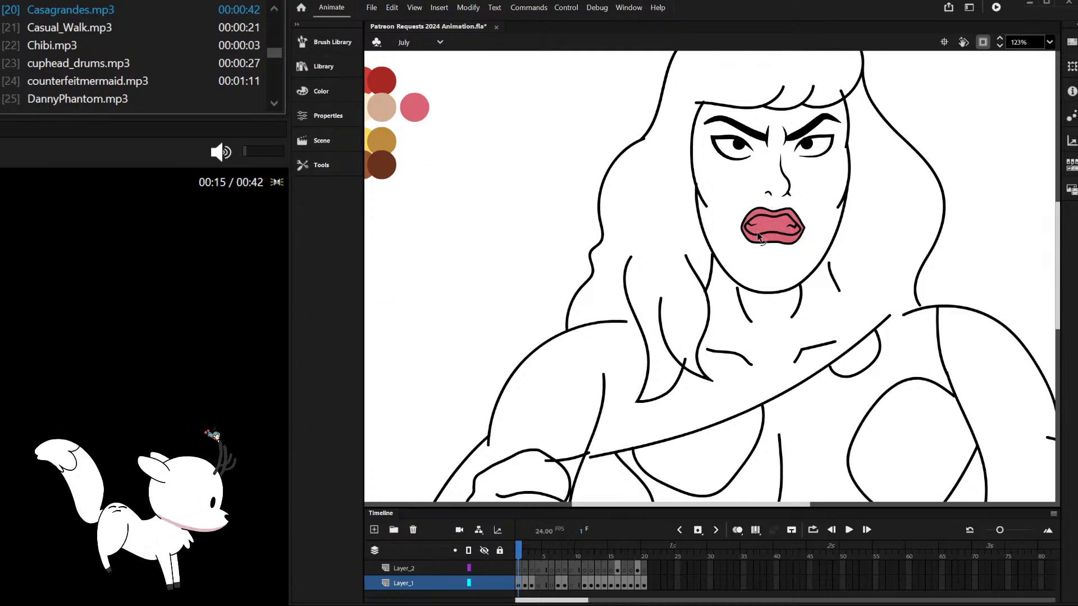
Step: Fill the inner mouth shape with white so that only the lips stay pink
{"action": "left_click", "coordinate": [760, 216]}
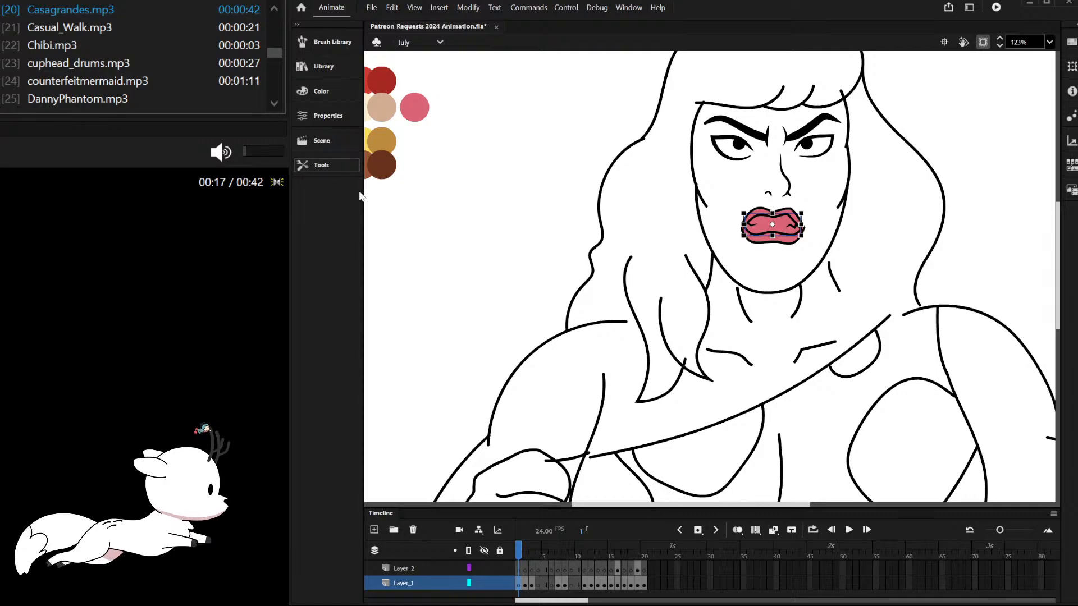
{"action": "scroll", "coordinate": [570, 126], "scroll_direction": "down", "scroll_amount": 3}
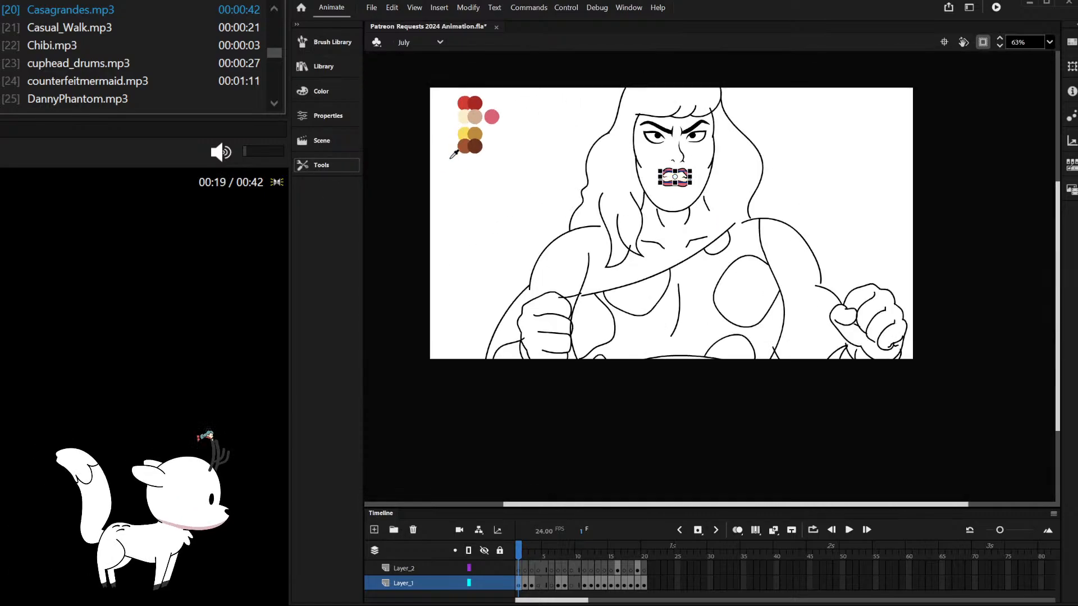
{"action": "left_click", "coordinate": [438, 401]}
{"action": "left_click", "coordinate": [588, 134]}
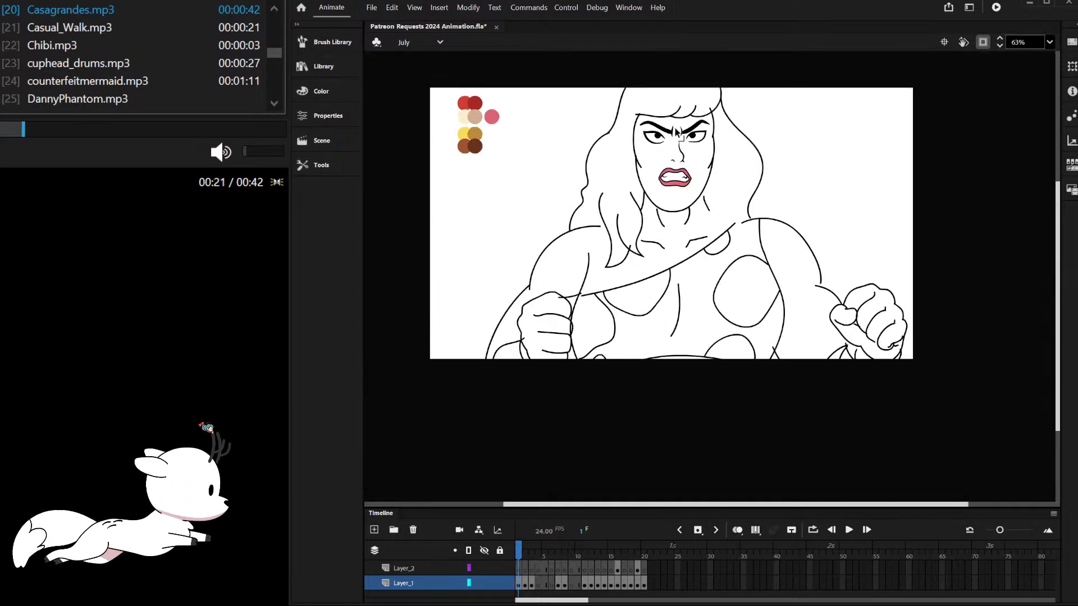
Step: Close the jaw outline with a straight horizontal line joining its two upper ends inside its drawing object
{"action": "scroll", "coordinate": [685, 137], "scroll_direction": "up", "scroll_amount": 3}
{"action": "scroll", "coordinate": [595, 194], "scroll_direction": "up", "scroll_amount": 3}
{"action": "left_click", "coordinate": [580, 202]}
{"action": "double_click", "coordinate": [581, 203]}
{"action": "scroll", "coordinate": [645, 184], "scroll_direction": "down", "scroll_amount": 6}
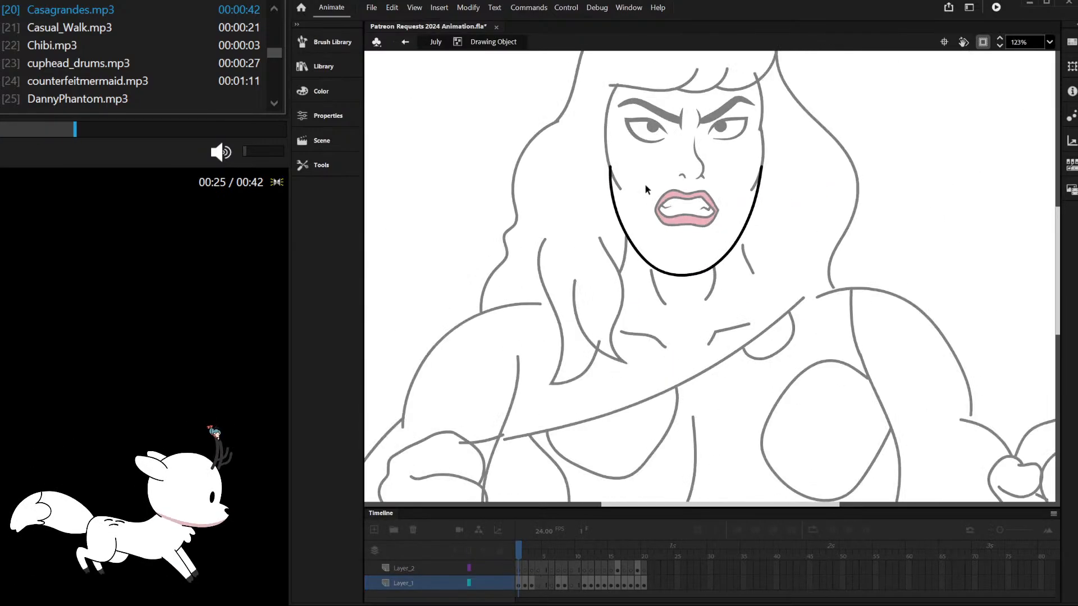
{"action": "scroll", "coordinate": [541, 123], "scroll_direction": "up", "scroll_amount": 2}
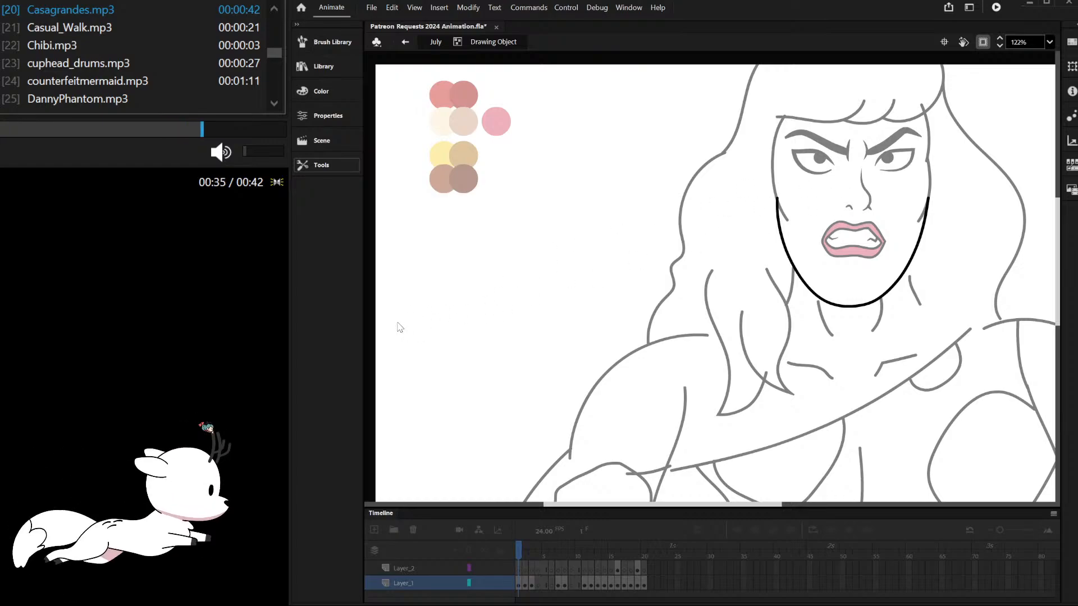
{"action": "scroll", "coordinate": [799, 198], "scroll_direction": "up", "scroll_amount": 5}
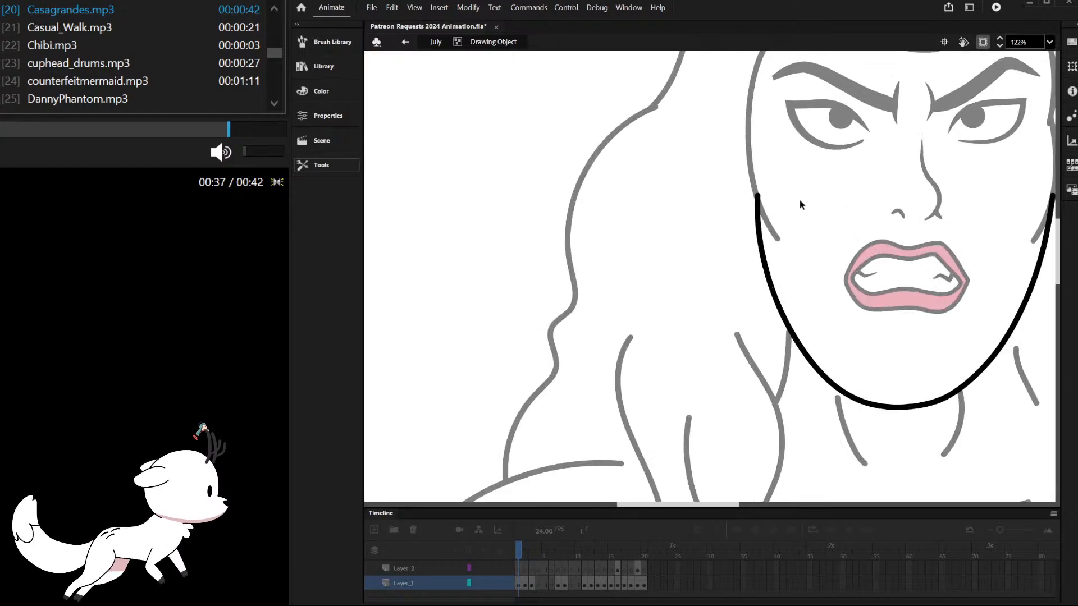
{"action": "scroll", "coordinate": [741, 220], "scroll_direction": "down", "scroll_amount": 2}
{"action": "scroll", "coordinate": [724, 223], "scroll_direction": "down", "scroll_amount": 2}
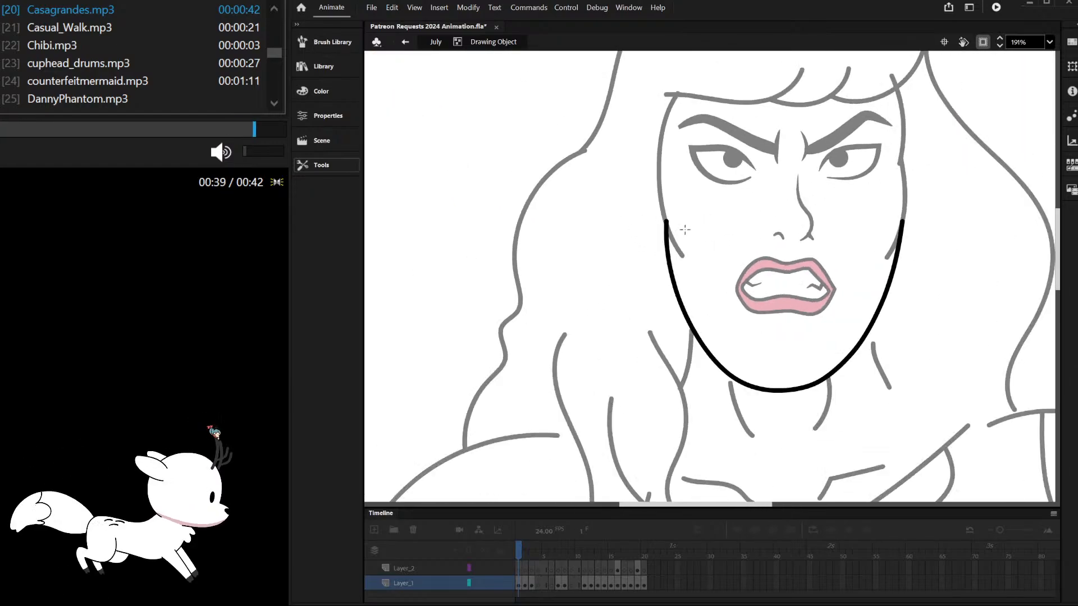
{"action": "left_click_drag", "start_coordinate": [666, 221], "coordinate": [902, 221]}
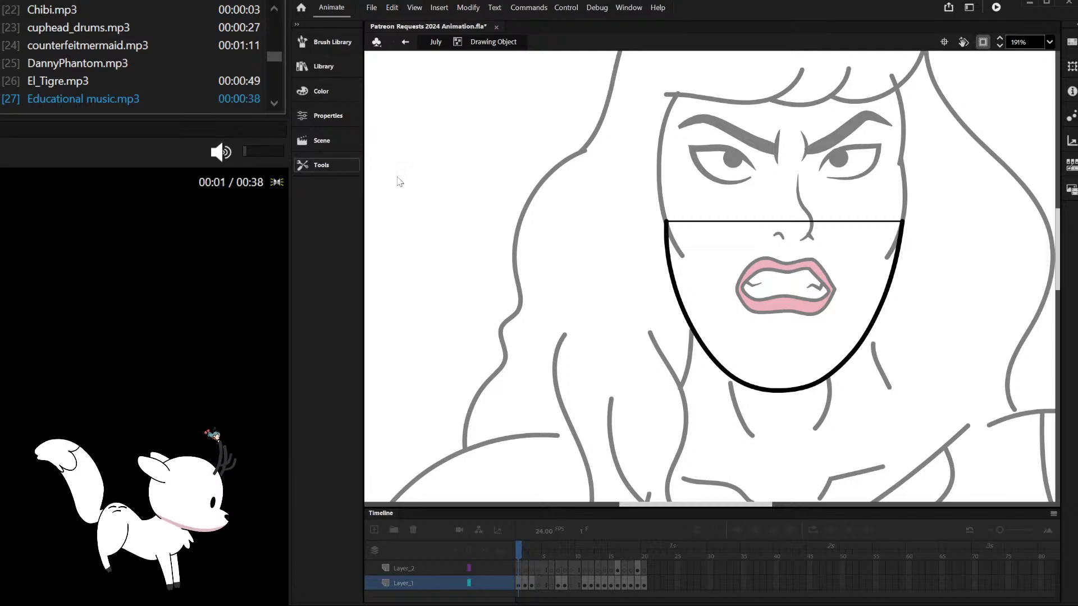
{"action": "double_click", "coordinate": [412, 127]}
Step: Fill the closed lower face shape with the light cream skin tone from the palette, keeping its outline black
{"action": "scroll", "coordinate": [412, 127], "scroll_direction": "down", "scroll_amount": 3}
{"action": "scroll", "coordinate": [392, 132], "scroll_direction": "up", "scroll_amount": 2}
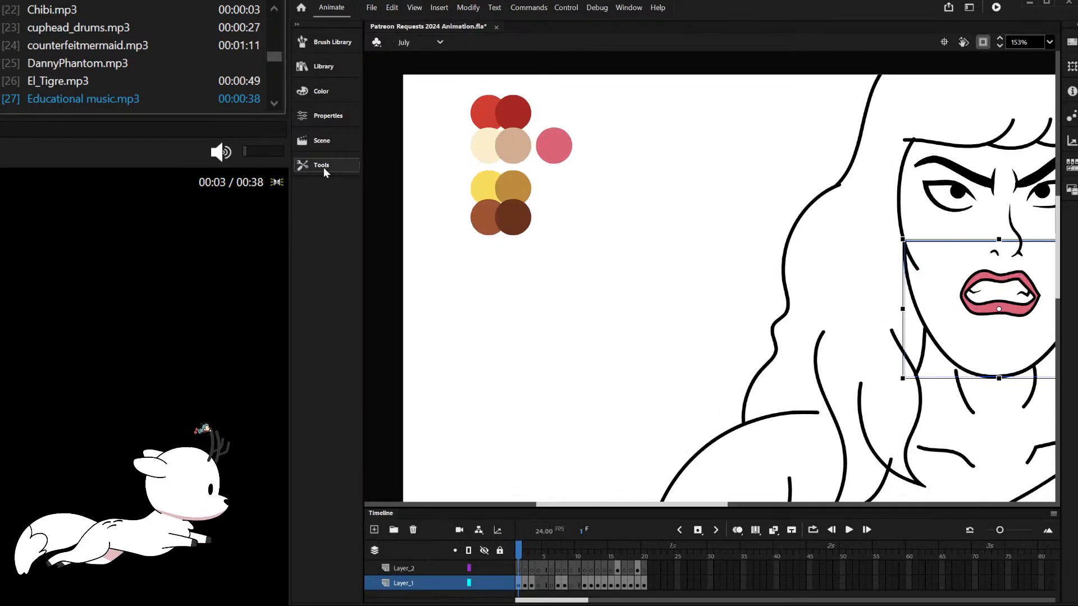
{"action": "left_click", "coordinate": [486, 146]}
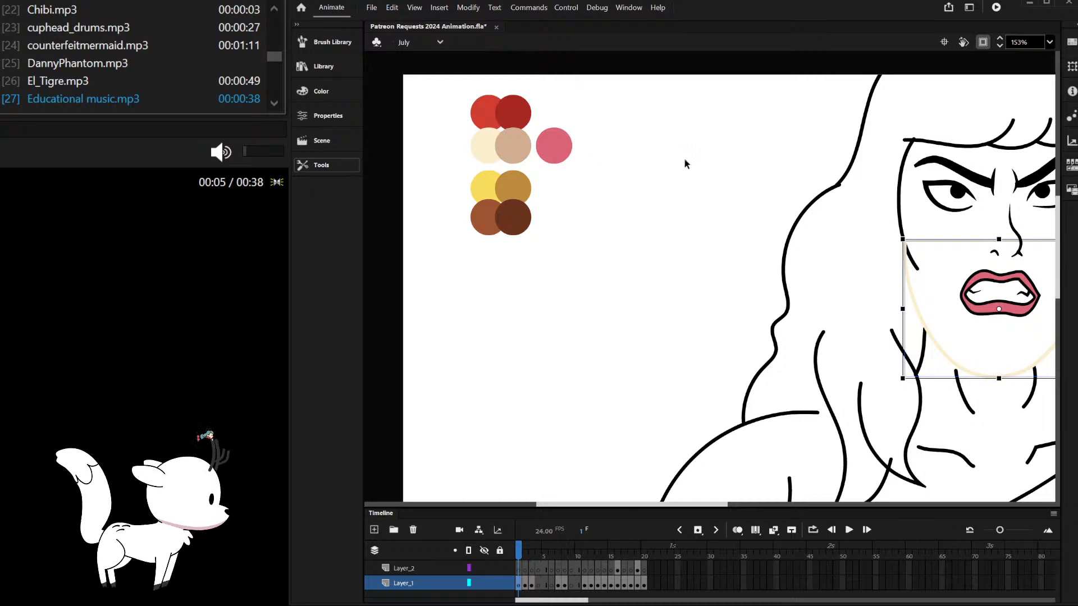
{"action": "left_click", "coordinate": [387, 295]}
{"action": "left_click", "coordinate": [481, 145]}
{"action": "left_click", "coordinate": [438, 360]}
{"action": "left_click", "coordinate": [664, 239]}
Step: Delete the horizontal closing line across the face from the jaw shape, leaving its skin fill
{"action": "scroll", "coordinate": [529, 265], "scroll_direction": "down", "scroll_amount": 4}
{"action": "scroll", "coordinate": [731, 266], "scroll_direction": "up", "scroll_amount": 3}
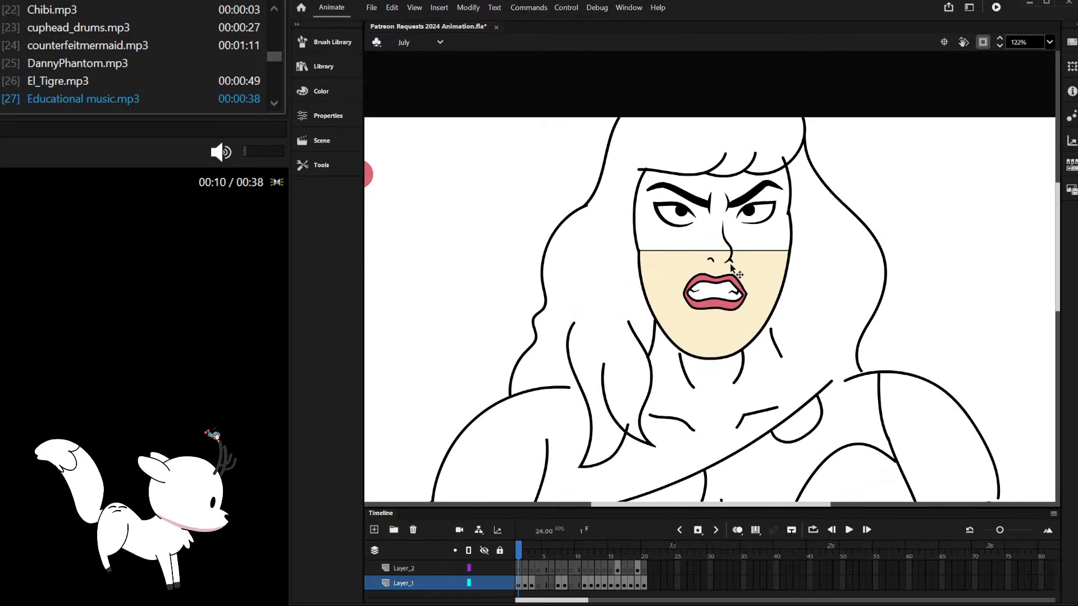
{"action": "double_click", "coordinate": [689, 257]}
{"action": "double_click", "coordinate": [535, 215]}
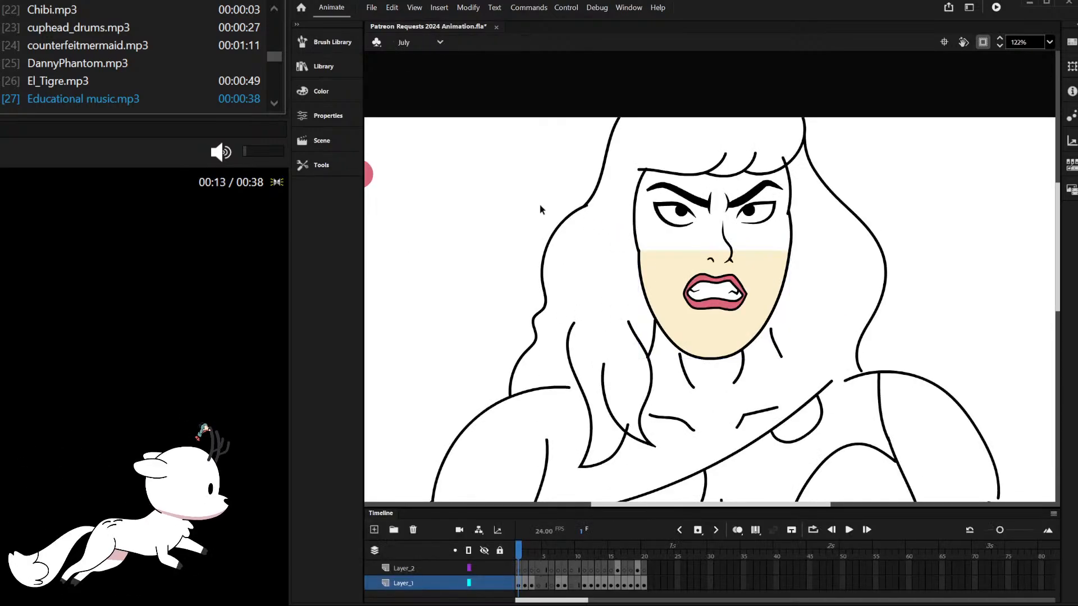
Step: Select the two side outlines of the upper face and combine them into a single drawing object
{"action": "scroll", "coordinate": [796, 192], "scroll_direction": "down", "scroll_amount": 3}
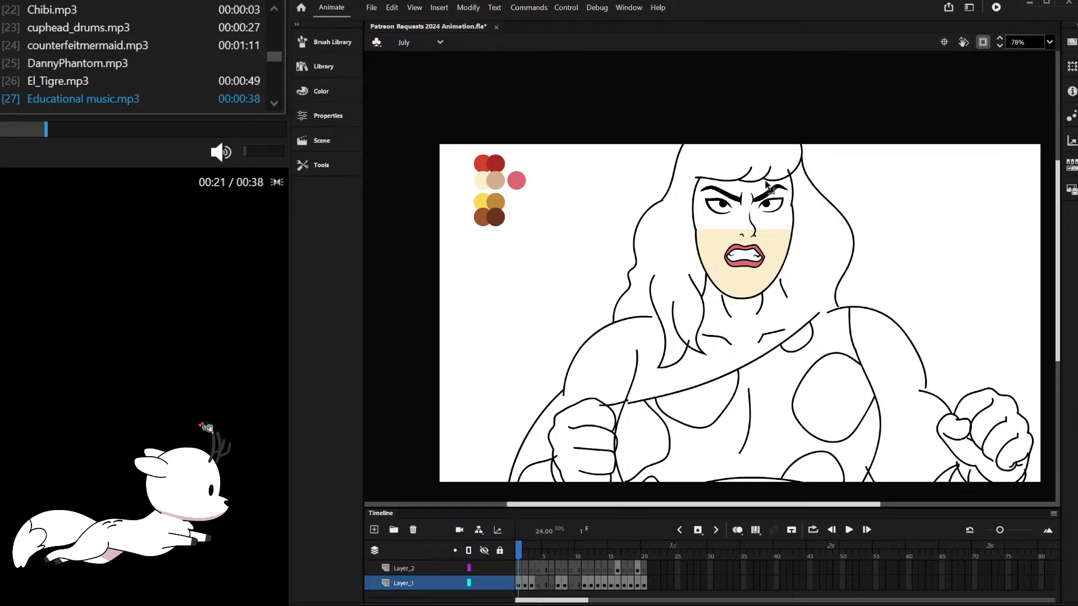
{"action": "scroll", "coordinate": [768, 187], "scroll_direction": "up", "scroll_amount": 4}
{"action": "left_click", "coordinate": [581, 247]}
{"action": "double_click", "coordinate": [581, 247]}
{"action": "key", "text": "Escape"}
{"action": "left_click", "coordinate": [820, 204], "text": "shift"}
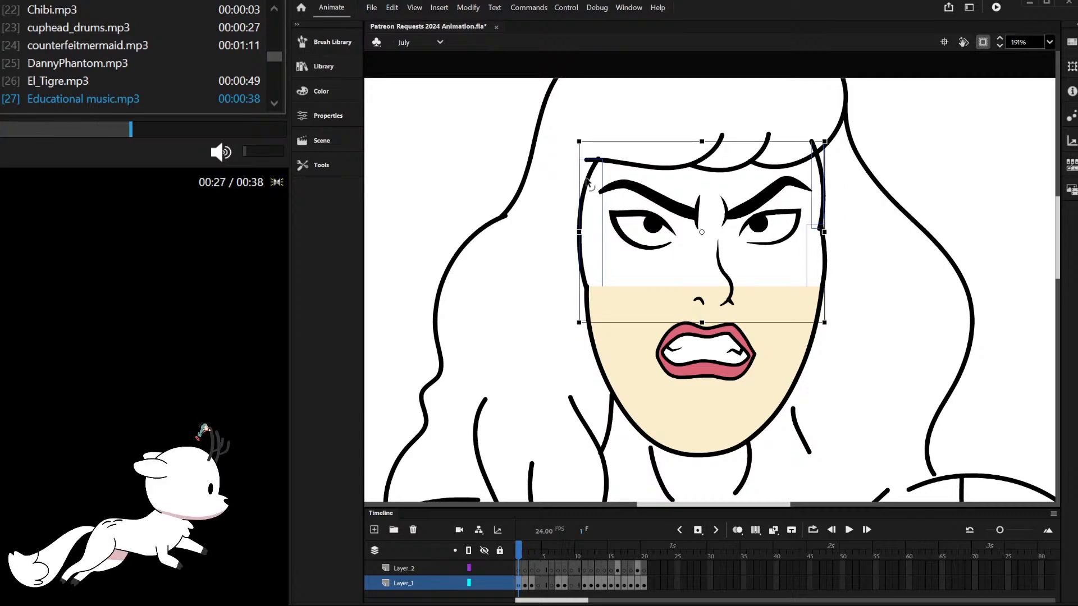
{"action": "key", "text": "ctrl+b"}
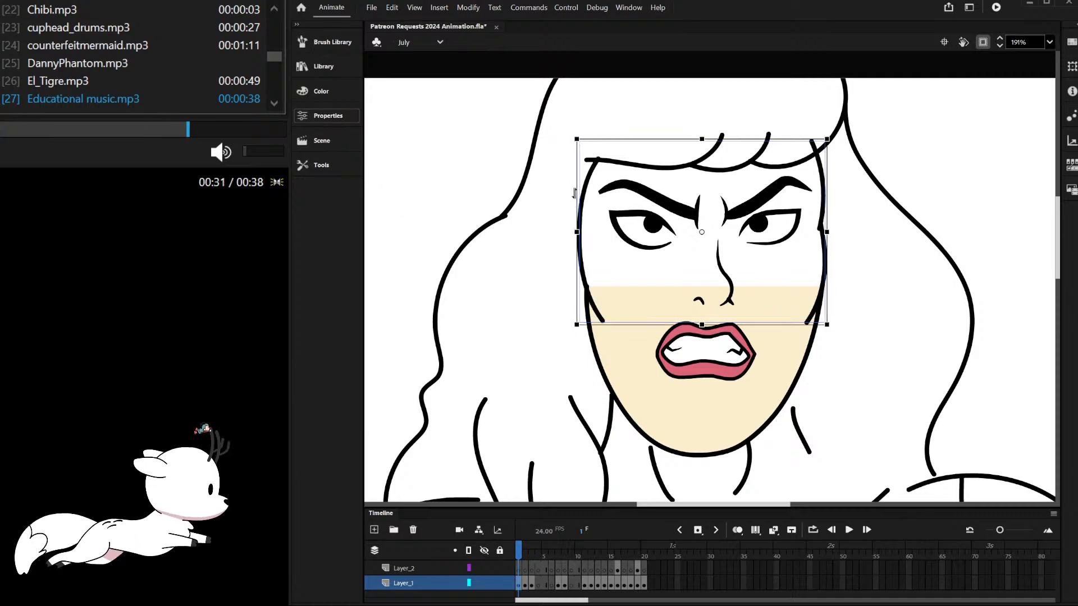
{"action": "key", "text": "ctrl+e"}
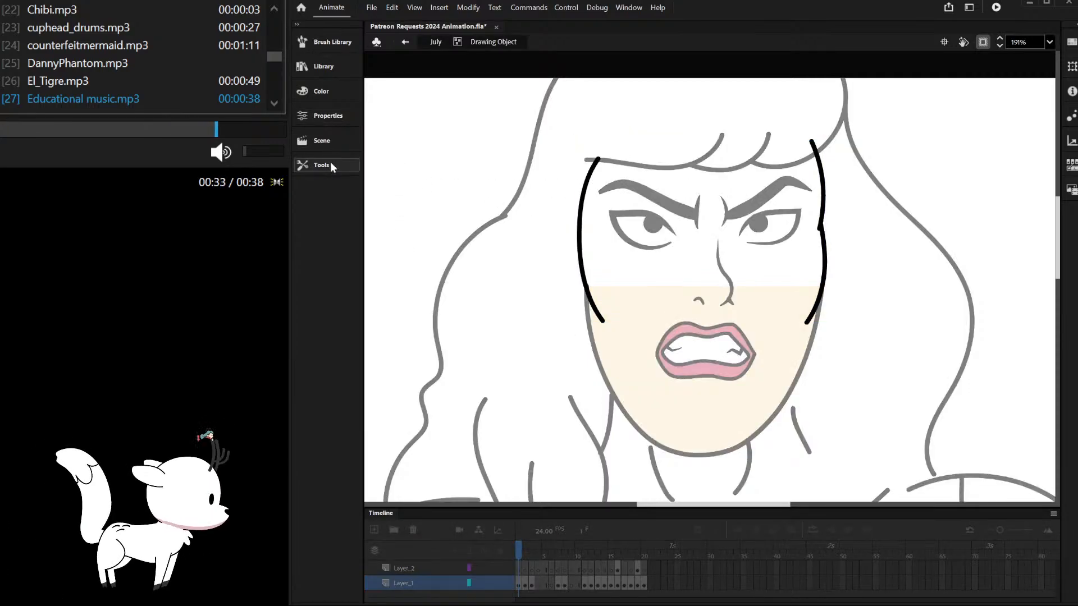
Step: Close the upper face outline with straight lines joining its side strokes across the forehead and below the nose
{"action": "left_click_drag", "start_coordinate": [598, 159], "coordinate": [812, 140]}
{"action": "left_click_drag", "start_coordinate": [602, 321], "coordinate": [807, 322]}
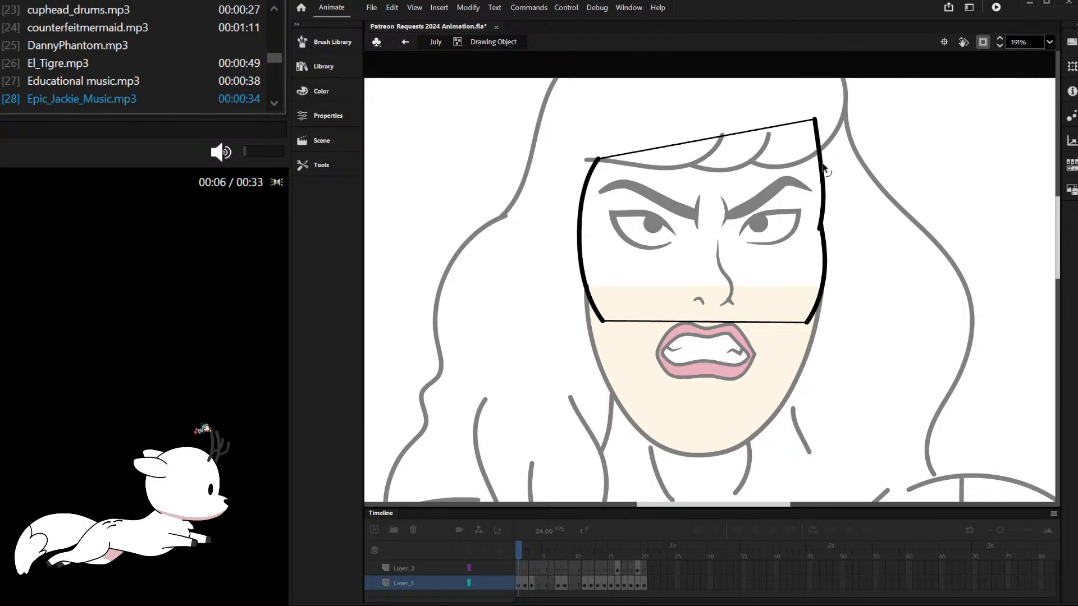
{"action": "scroll", "coordinate": [831, 227], "scroll_direction": "up", "scroll_amount": 5}
{"action": "scroll", "coordinate": [797, 224], "scroll_direction": "down", "scroll_amount": 4}
{"action": "scroll", "coordinate": [794, 347], "scroll_direction": "up", "scroll_amount": 3}
{"action": "scroll", "coordinate": [747, 308], "scroll_direction": "down", "scroll_amount": 1}
{"action": "scroll", "coordinate": [748, 308], "scroll_direction": "down", "scroll_amount": 3}
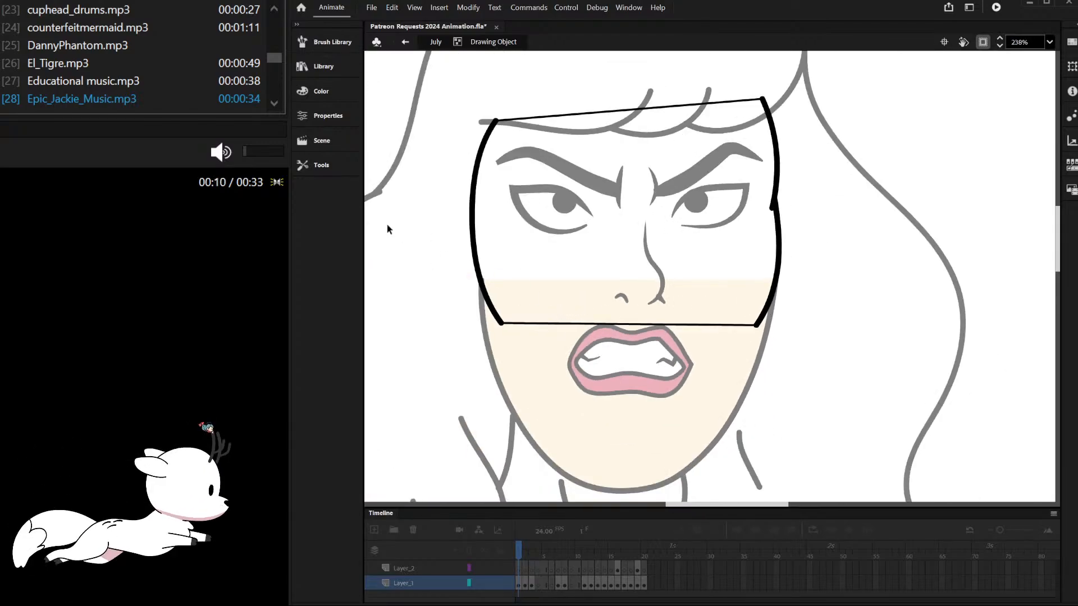
Step: Fill the closed upper face with the light cream skin tone and send it behind the eyes, brows and nose
{"action": "key", "text": "k"}
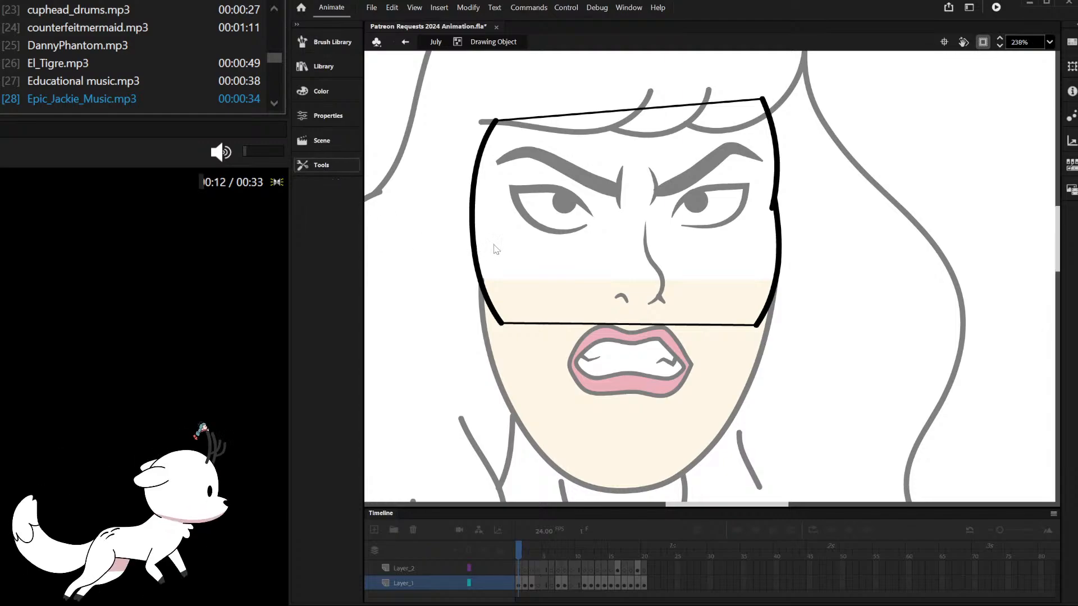
{"action": "left_click", "coordinate": [534, 259]}
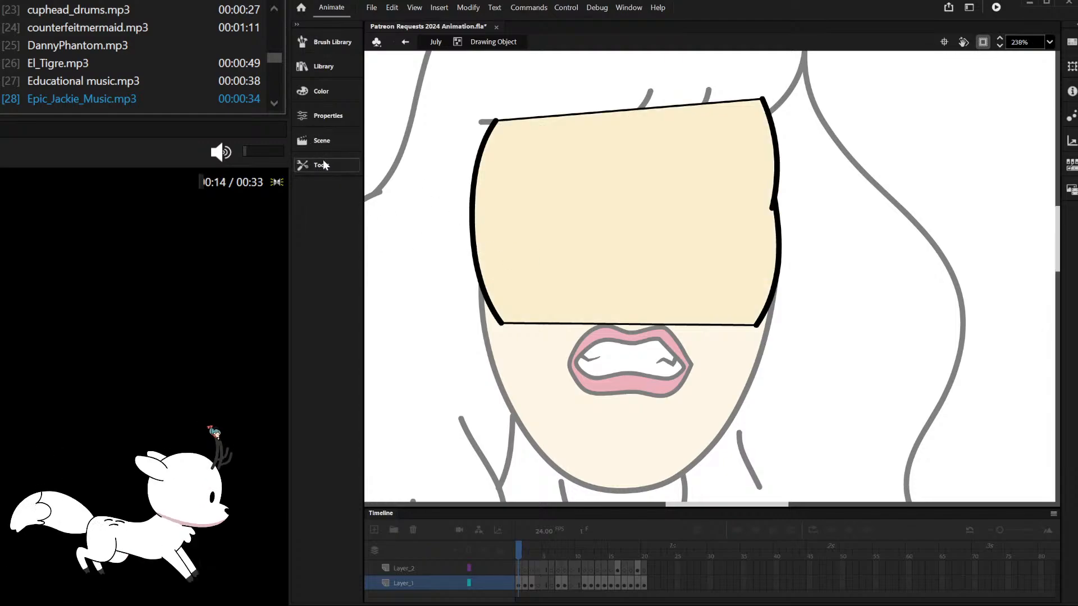
{"action": "double_click", "coordinate": [395, 175]}
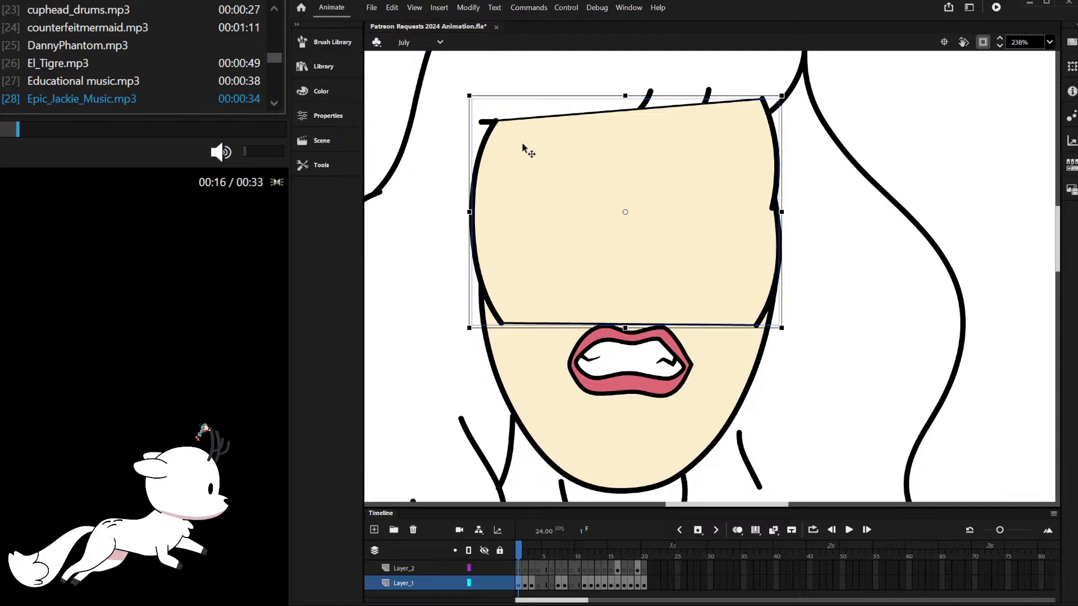
{"action": "key", "text": "ctrl+shift+Down"}
{"action": "scroll", "coordinate": [730, 168], "scroll_direction": "down", "scroll_amount": 4}
{"action": "left_click", "coordinate": [836, 127]}
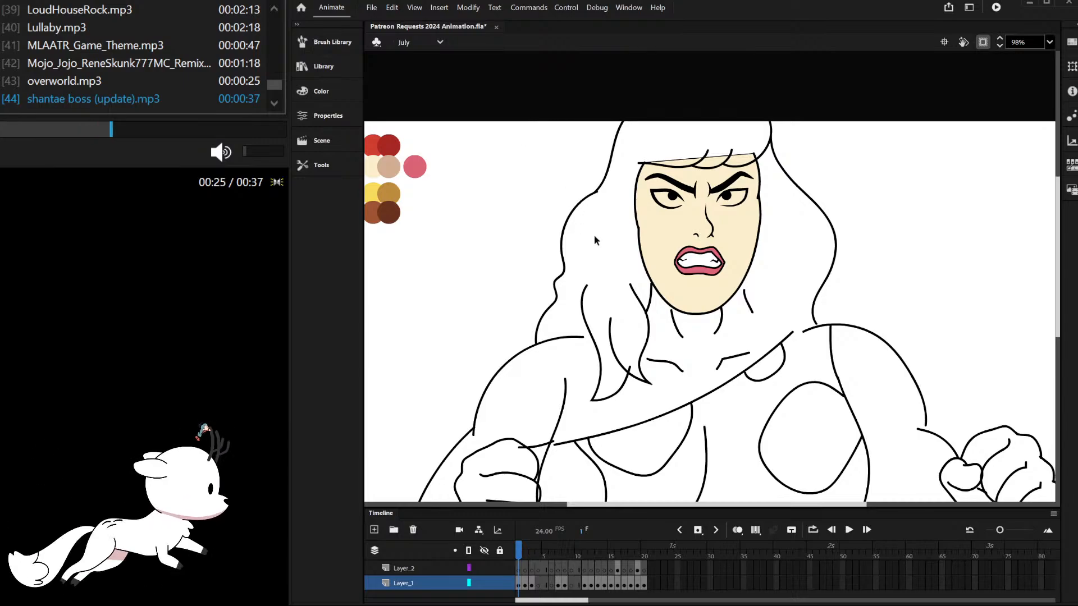
Step: Close the leftmost fringe strand with a slanted and a horizontal straight line inside its drawing object
{"action": "scroll", "coordinate": [598, 231], "scroll_direction": "down", "scroll_amount": 2}
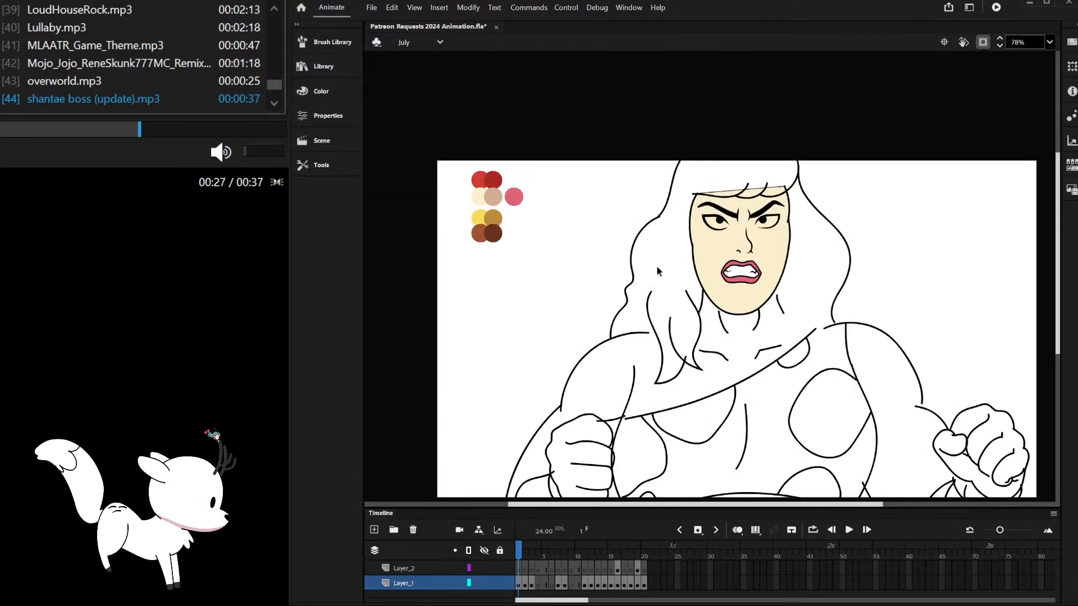
{"action": "scroll", "coordinate": [636, 225], "scroll_direction": "up", "scroll_amount": 5}
{"action": "double_click", "coordinate": [702, 218]}
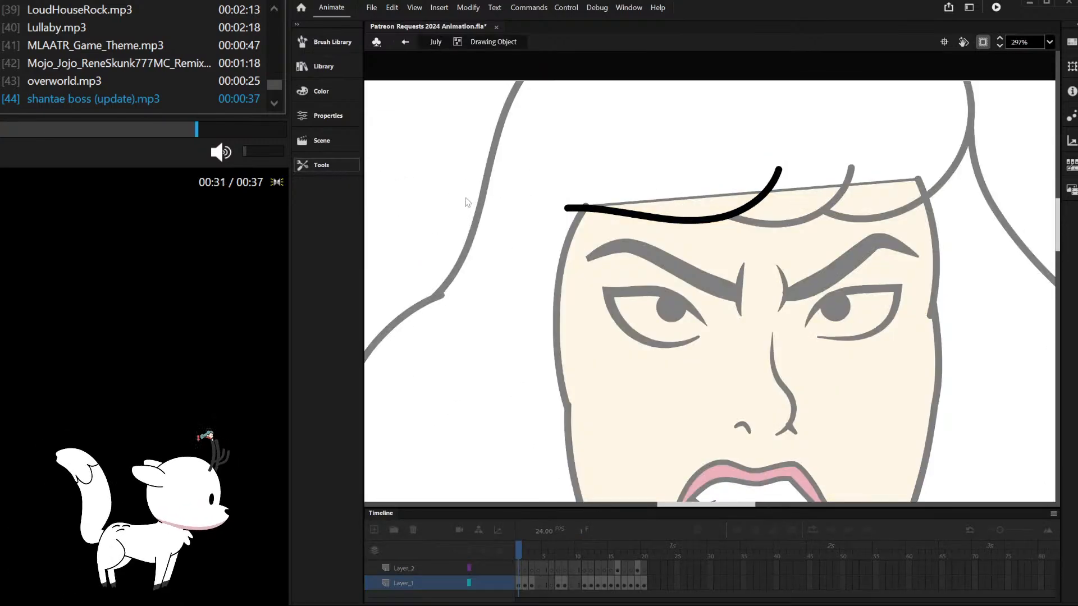
{"action": "mouse_move", "coordinate": [565, 209]}
{"action": "left_mouse_down"}
{"action": "mouse_move", "coordinate": [662, 167]}
{"action": "mouse_move", "coordinate": [624, 169]}
{"action": "left_mouse_up"}
{"action": "left_click_drag", "start_coordinate": [623, 168], "coordinate": [779, 168]}
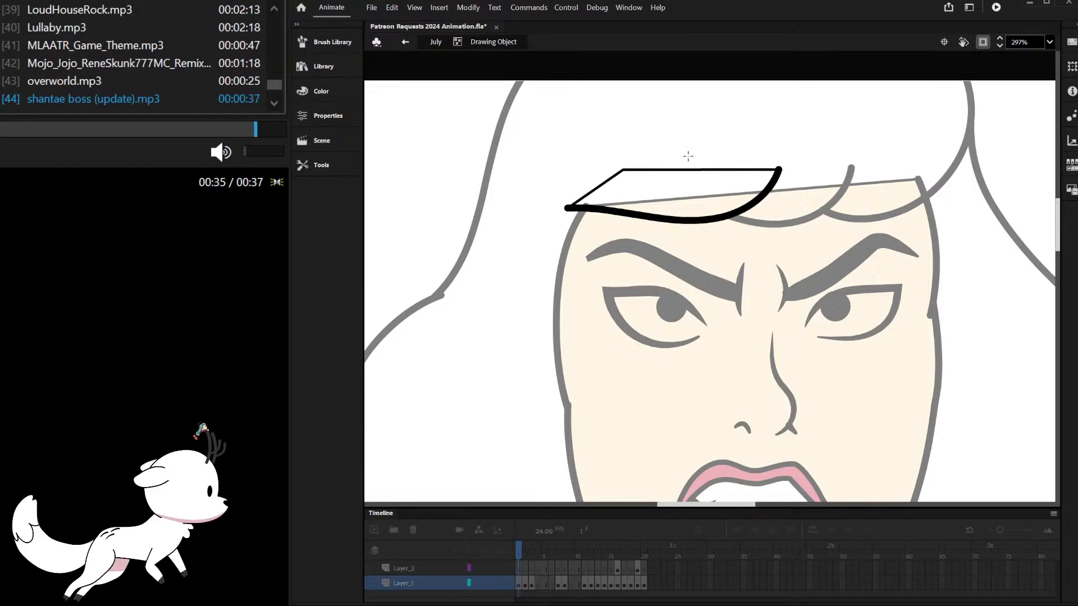
{"action": "double_click", "coordinate": [397, 172]}
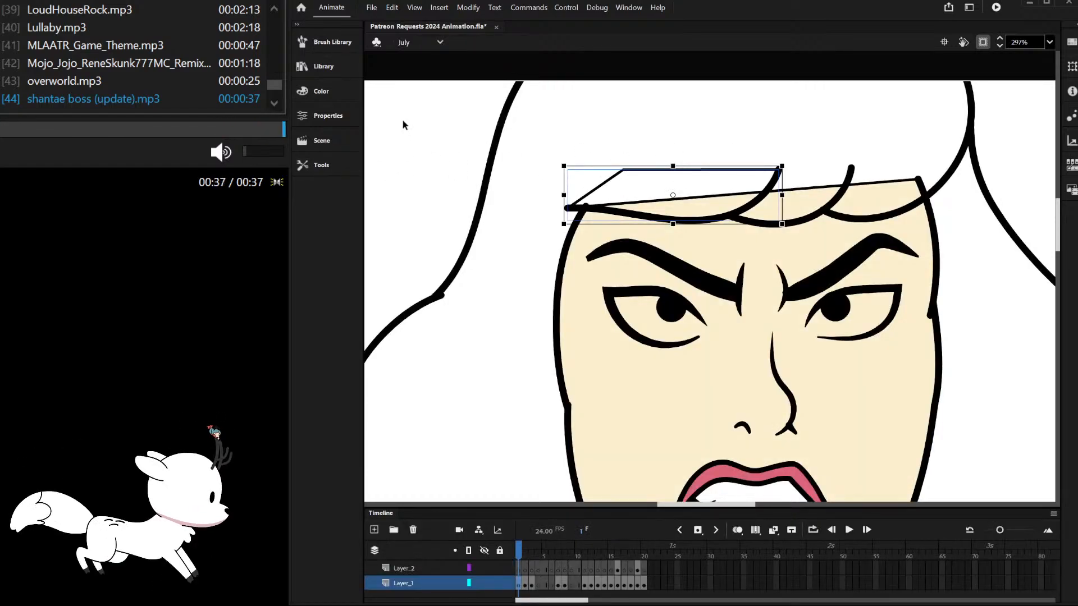
Step: Close the middle fringe strand with a slanted and a near-horizontal straight line inside its drawing object
{"action": "double_click", "coordinate": [808, 218]}
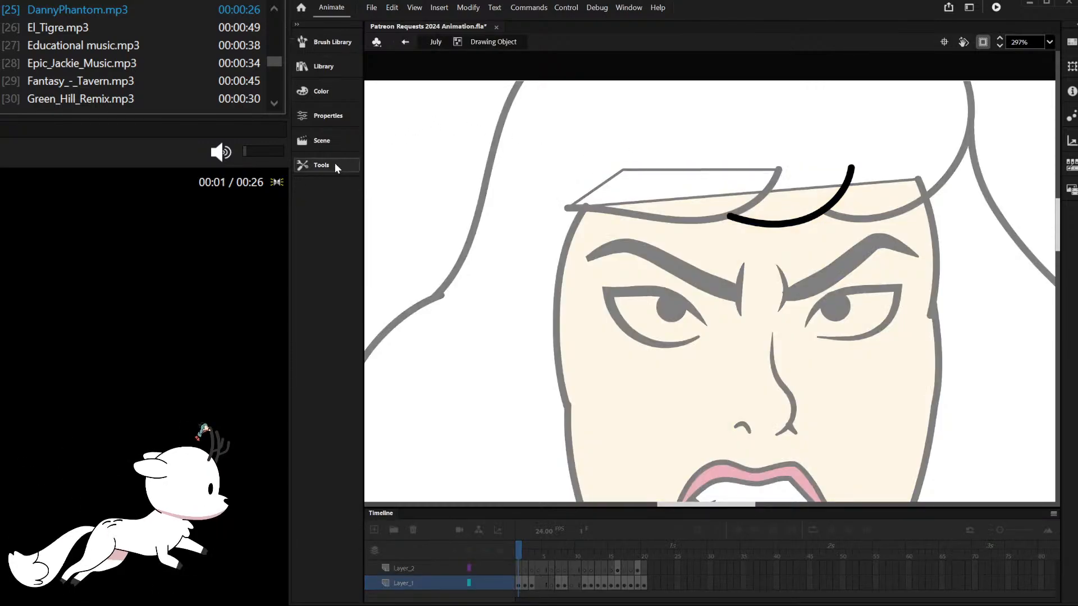
{"action": "mouse_move", "coordinate": [723, 218]}
{"action": "left_mouse_down"}
{"action": "mouse_move", "coordinate": [755, 169]}
{"action": "mouse_move", "coordinate": [852, 167]}
{"action": "left_mouse_up"}
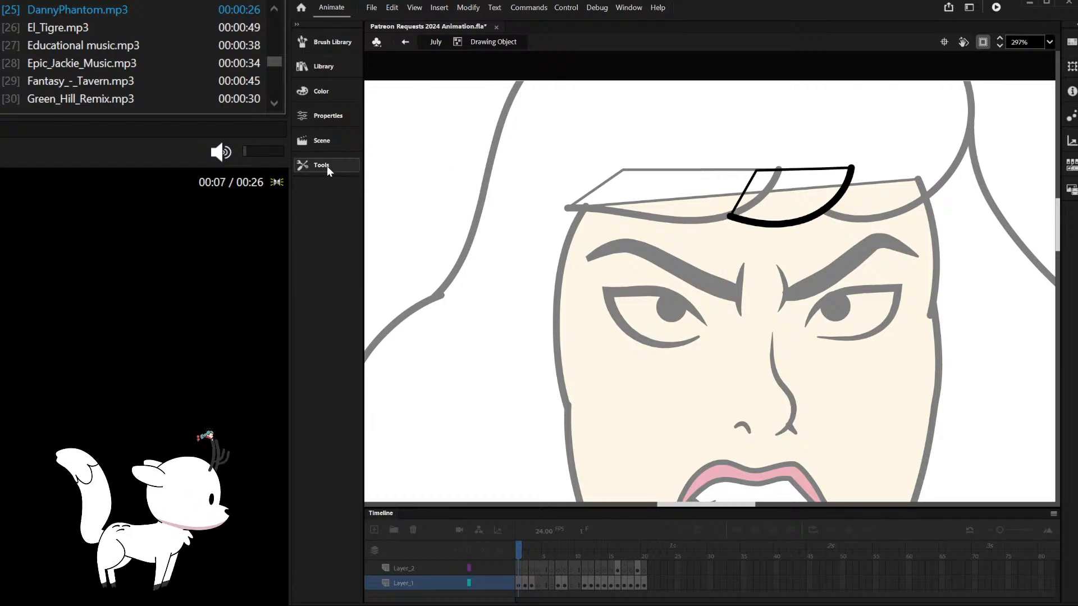
{"action": "double_click", "coordinate": [858, 220]}
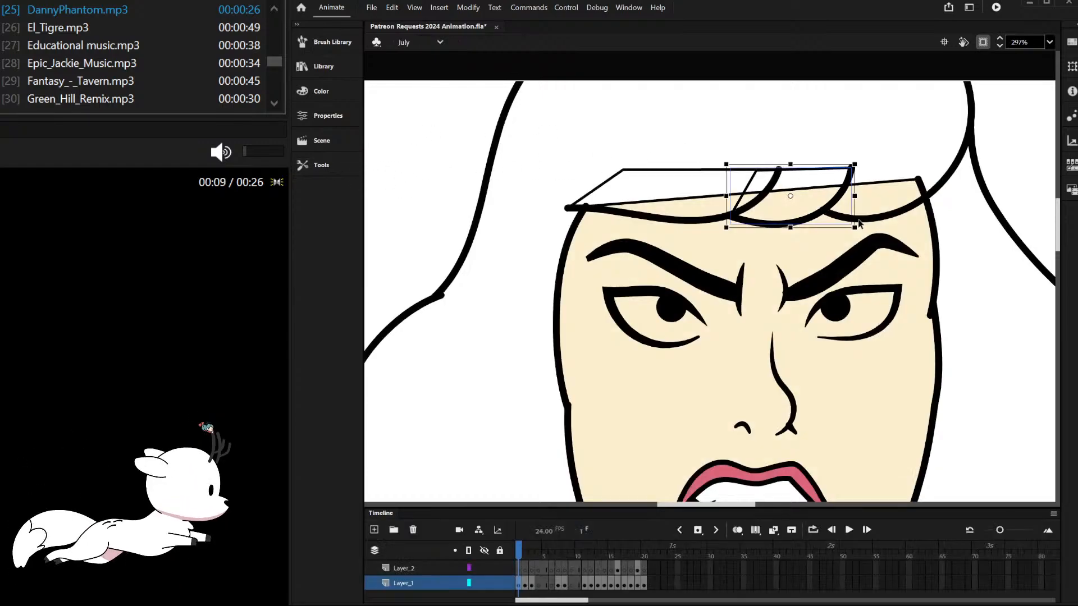
Step: Show the artwork outside the stage and close the large right fringe strand with a straight line joining its two ends
{"action": "double_click", "coordinate": [895, 212]}
{"action": "scroll", "coordinate": [837, 230], "scroll_direction": "down", "scroll_amount": 3}
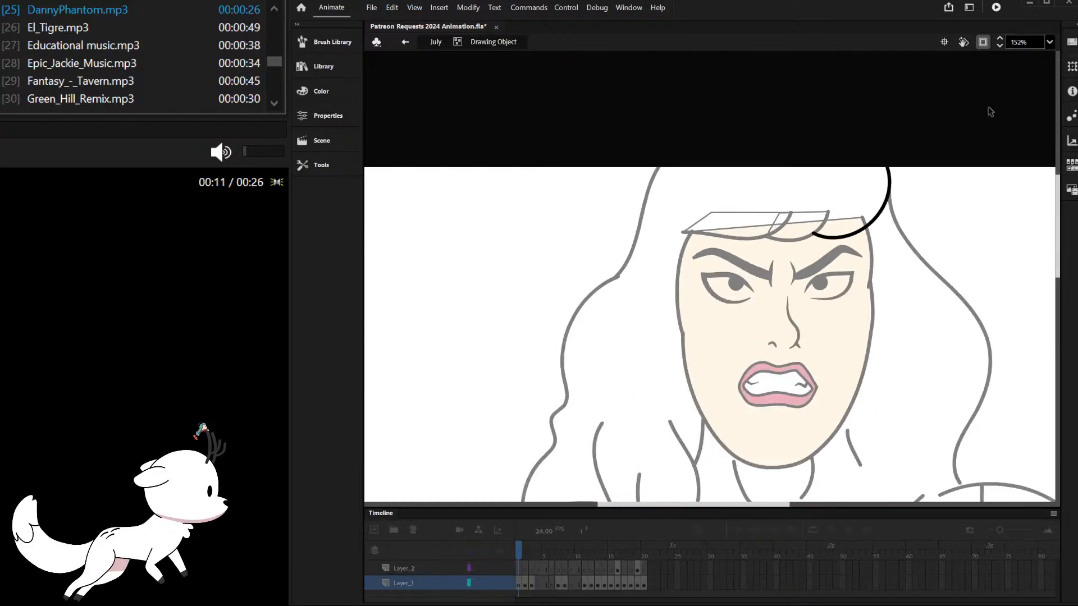
{"action": "left_click", "coordinate": [982, 42]}
{"action": "scroll", "coordinate": [877, 112], "scroll_direction": "up", "scroll_amount": 3}
{"action": "scroll", "coordinate": [710, 128], "scroll_direction": "up", "scroll_amount": 2}
{"action": "left_click", "coordinate": [628, 144]}
{"action": "left_click", "coordinate": [700, 181]}
{"action": "scroll", "coordinate": [742, 176], "scroll_direction": "down", "scroll_amount": 2}
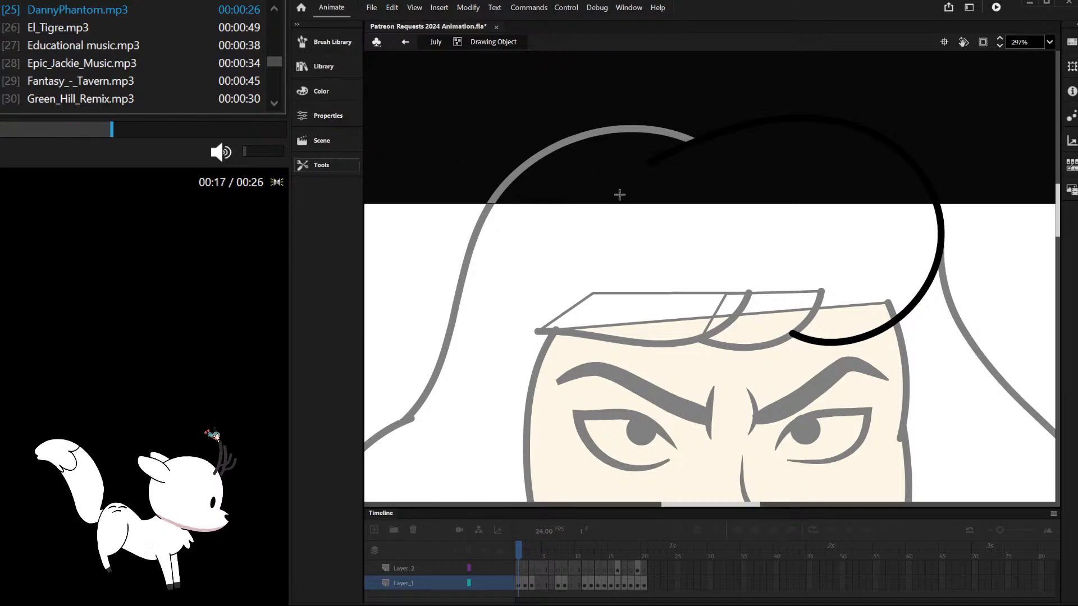
{"action": "scroll", "coordinate": [690, 185], "scroll_direction": "up", "scroll_amount": 2}
{"action": "mouse_move", "coordinate": [624, 152]}
{"action": "left_mouse_down"}
{"action": "mouse_move", "coordinate": [738, 329]}
{"action": "mouse_move", "coordinate": [820, 418]}
{"action": "mouse_move", "coordinate": [847, 421]}
{"action": "left_mouse_up"}
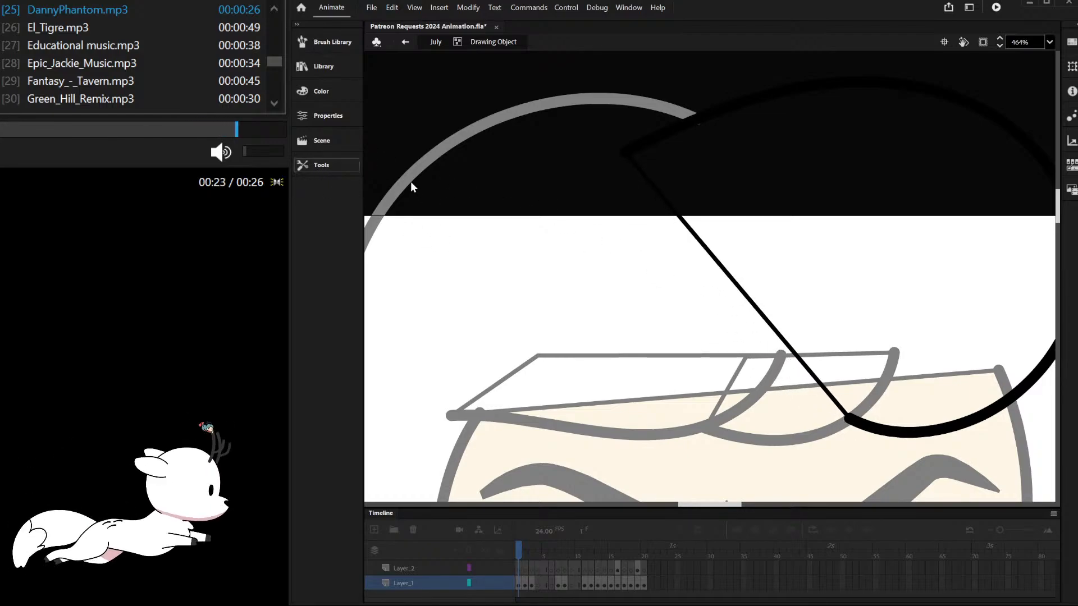
{"action": "left_click", "coordinate": [436, 41]}
{"action": "scroll", "coordinate": [615, 194], "scroll_direction": "down", "scroll_amount": 3}
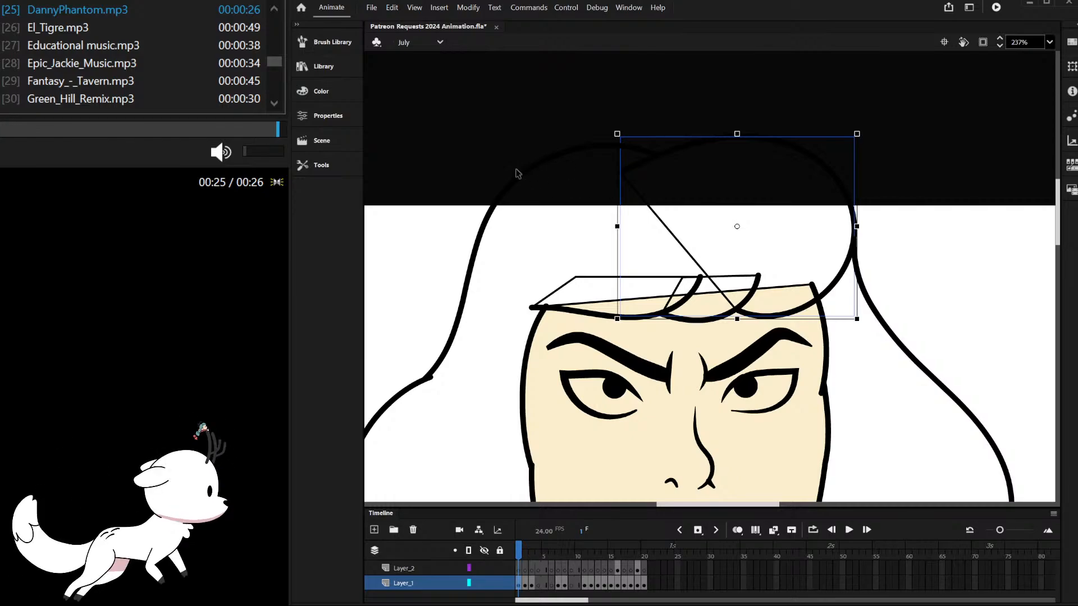
{"action": "left_click", "coordinate": [496, 198]}
{"action": "left_click", "coordinate": [497, 197]}
{"action": "scroll", "coordinate": [614, 205], "scroll_direction": "down", "scroll_amount": 2}
{"action": "scroll", "coordinate": [550, 226], "scroll_direction": "up", "scroll_amount": 2}
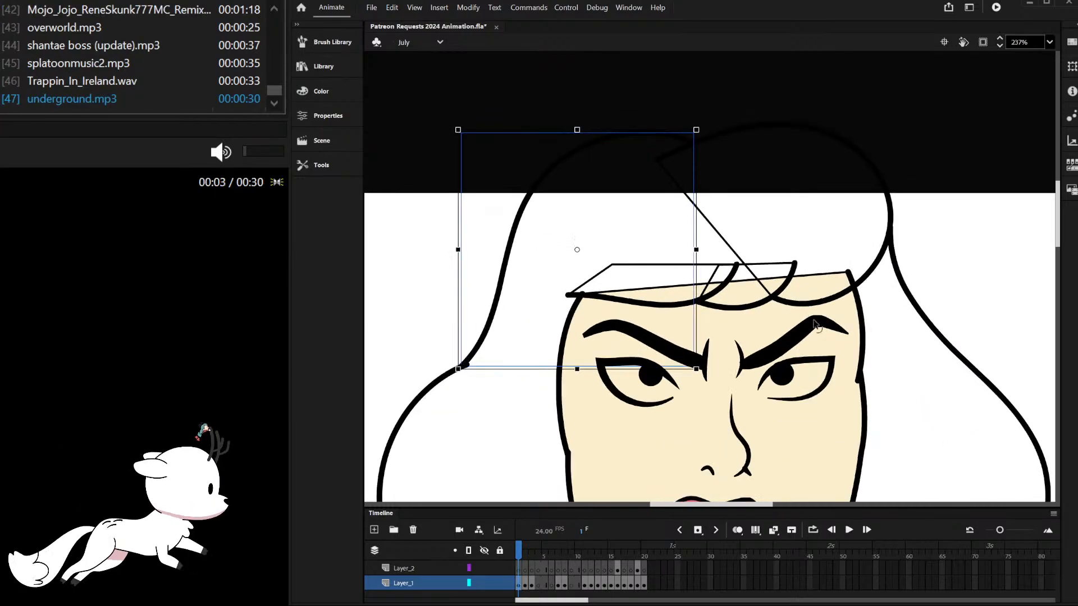
{"action": "left_click", "coordinate": [897, 304], "text": "shift"}
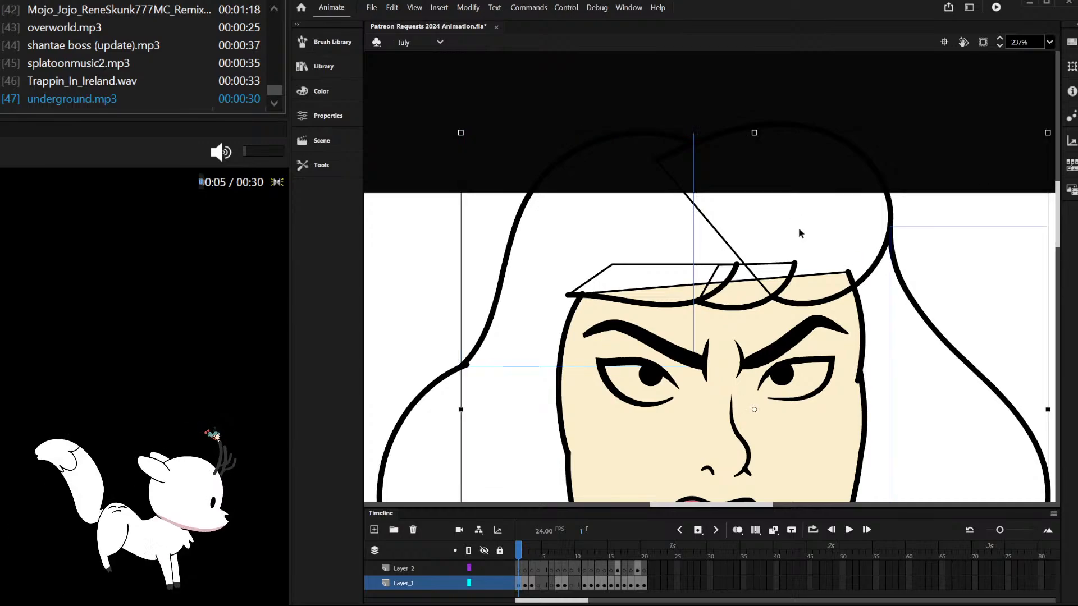
{"action": "key", "text": "Delete"}
{"action": "key", "text": "ctrl+z"}
{"action": "scroll", "coordinate": [786, 230], "scroll_direction": "down", "scroll_amount": 4}
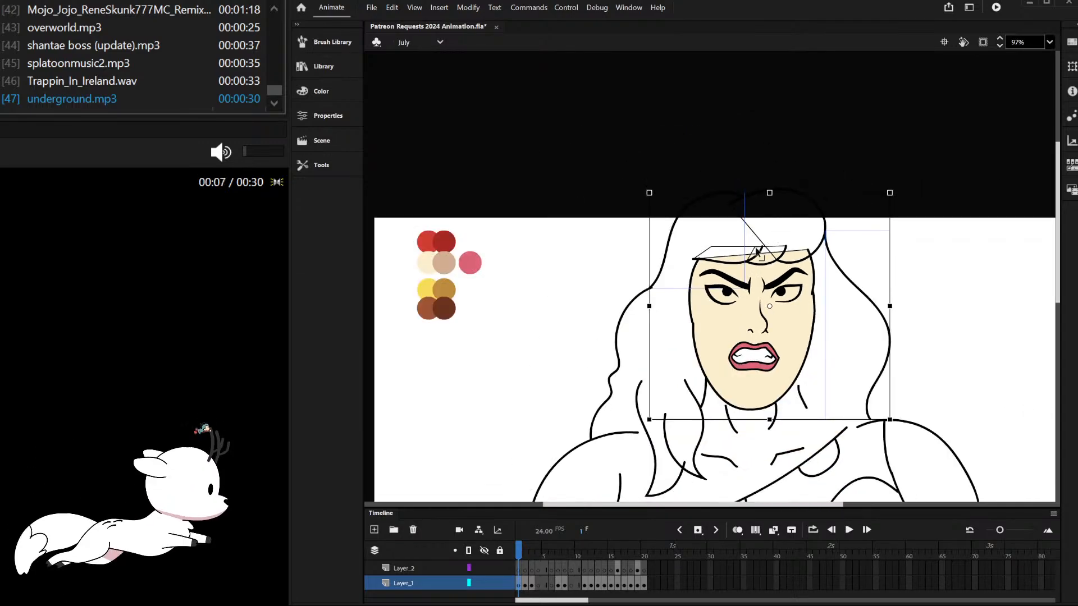
Step: Close the hair lock beside the jaw with a straight line joining its two upper ends
{"action": "scroll", "coordinate": [682, 460], "scroll_direction": "up", "scroll_amount": 4}
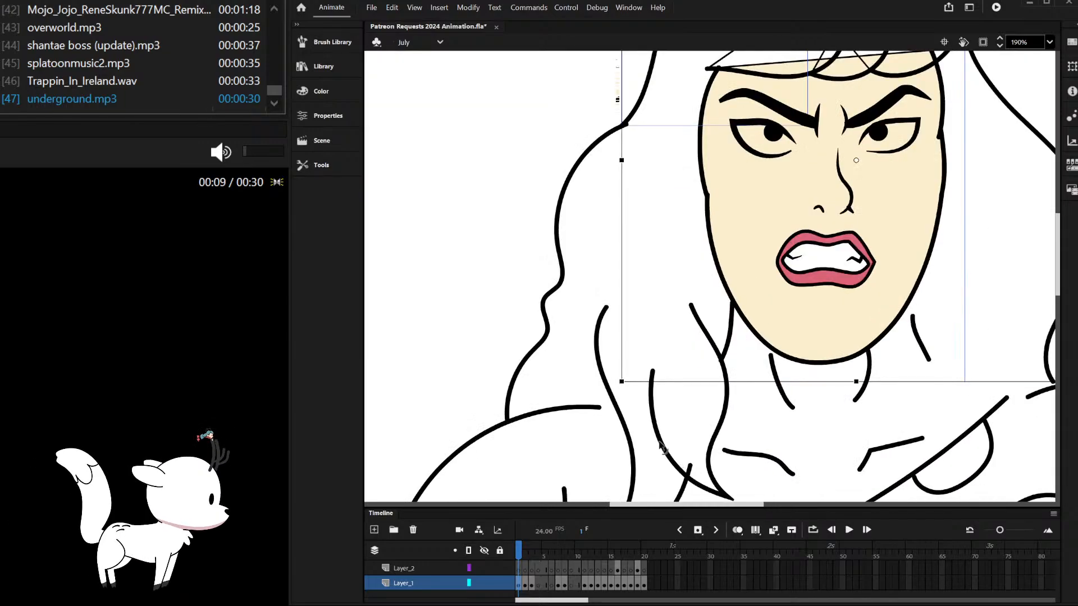
{"action": "double_click", "coordinate": [665, 432]}
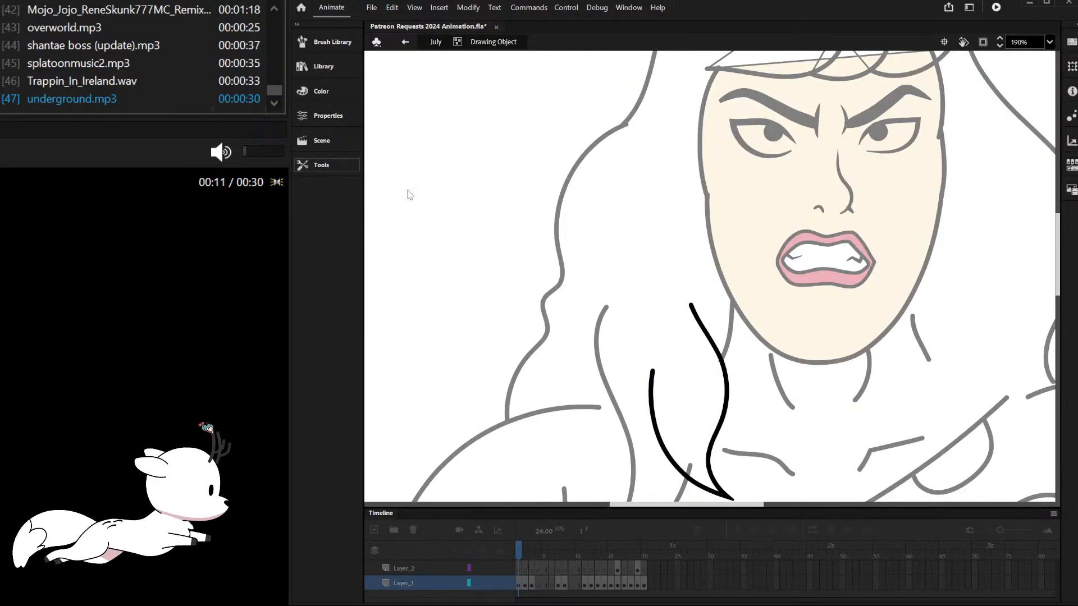
{"action": "mouse_move", "coordinate": [654, 379]}
{"action": "left_mouse_down"}
{"action": "mouse_move", "coordinate": [699, 327]}
{"action": "mouse_move", "coordinate": [690, 303]}
{"action": "left_mouse_up"}
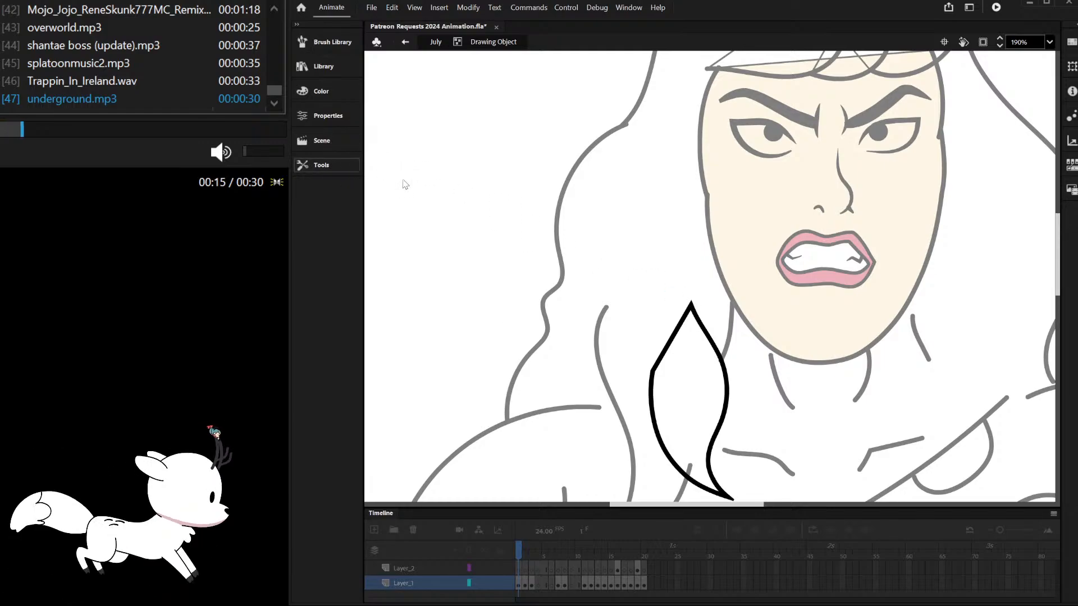
{"action": "double_click", "coordinate": [423, 107]}
Step: Close the outer hair lock over the shoulder with a straight line joining its two open ends
{"action": "scroll", "coordinate": [519, 154], "scroll_direction": "down", "scroll_amount": 3}
{"action": "scroll", "coordinate": [558, 265], "scroll_direction": "up", "scroll_amount": 3}
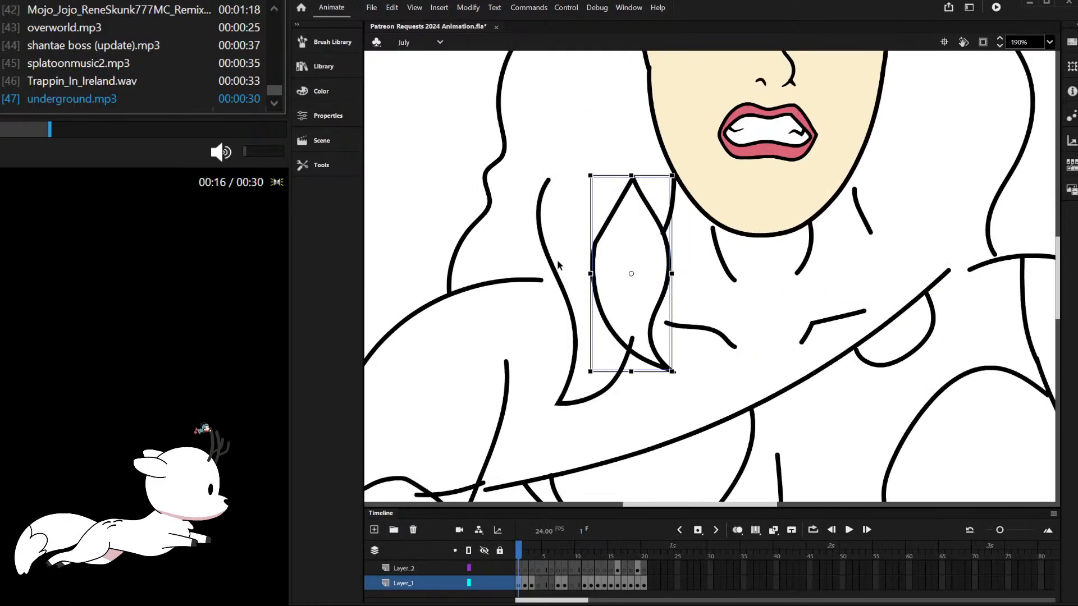
{"action": "double_click", "coordinate": [541, 225]}
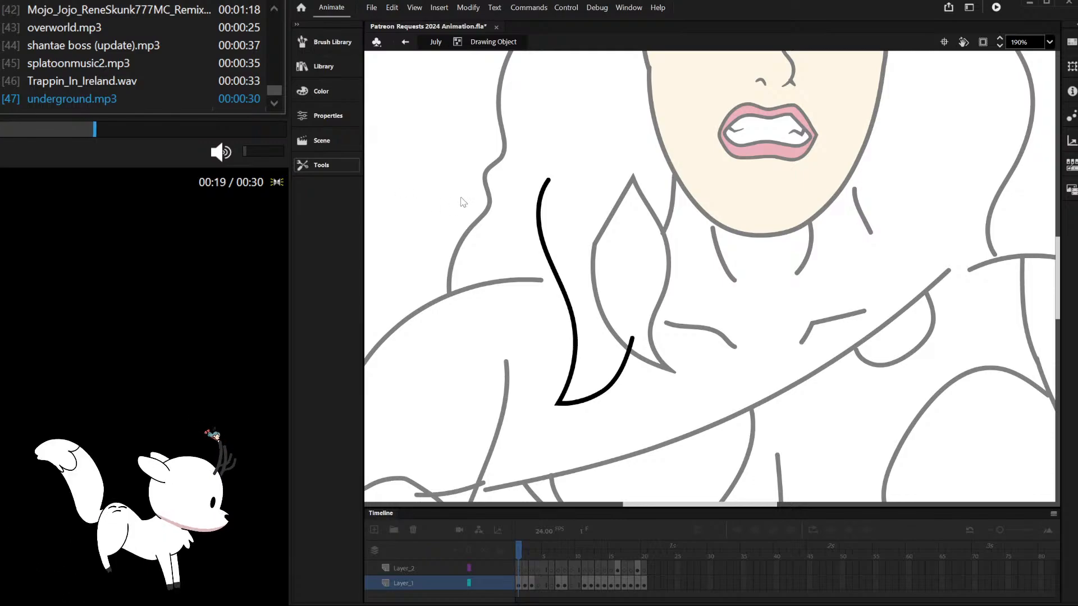
{"action": "mouse_move", "coordinate": [548, 179]}
{"action": "left_mouse_down"}
{"action": "mouse_move", "coordinate": [630, 300]}
{"action": "mouse_move", "coordinate": [632, 338]}
{"action": "left_mouse_up"}
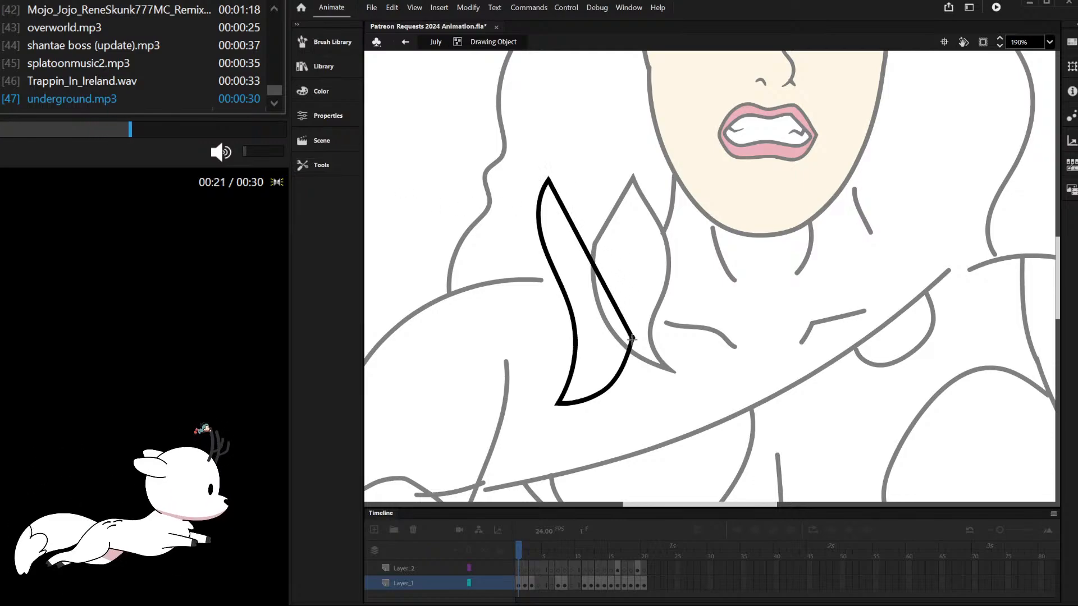
{"action": "scroll", "coordinate": [588, 301], "scroll_direction": "down", "scroll_amount": 3}
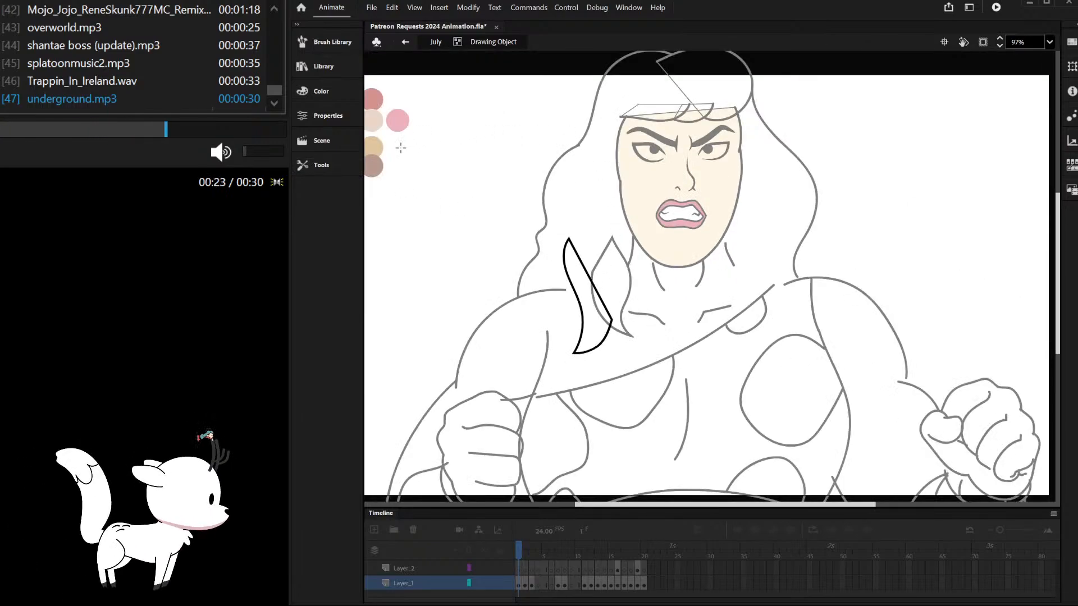
{"action": "left_click", "coordinate": [325, 167]}
{"action": "double_click", "coordinate": [458, 110]}
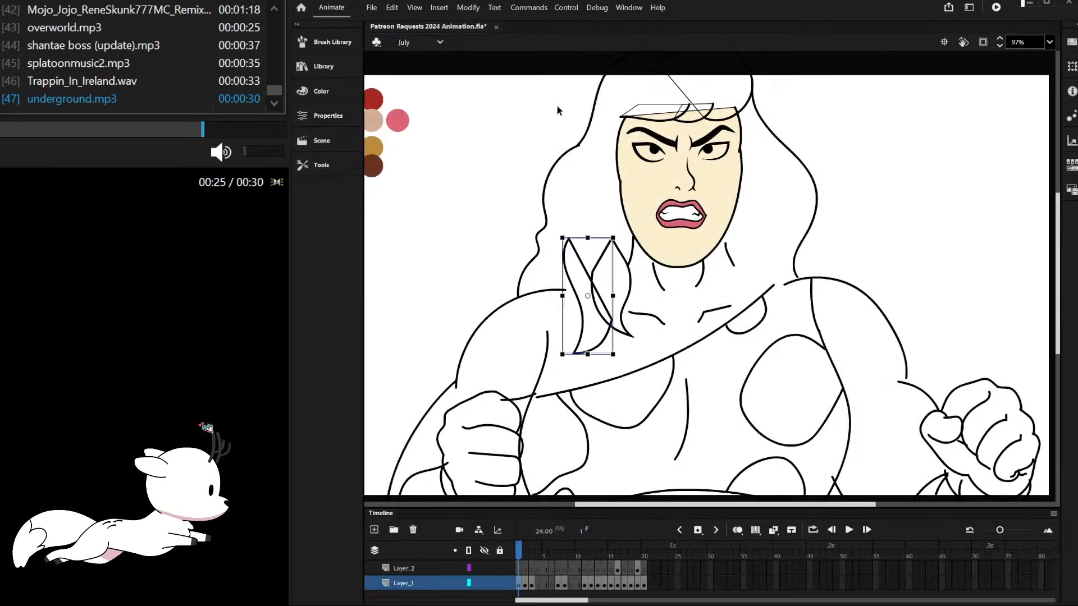
Step: Select the three closed fringe strands and fill them with the bright red from the palette
{"action": "scroll", "coordinate": [690, 194], "scroll_direction": "up", "scroll_amount": 3}
{"action": "left_click_drag", "start_coordinate": [615, 160], "coordinate": [710, 191]}
{"action": "key", "text": "ctrl+shift+v"}
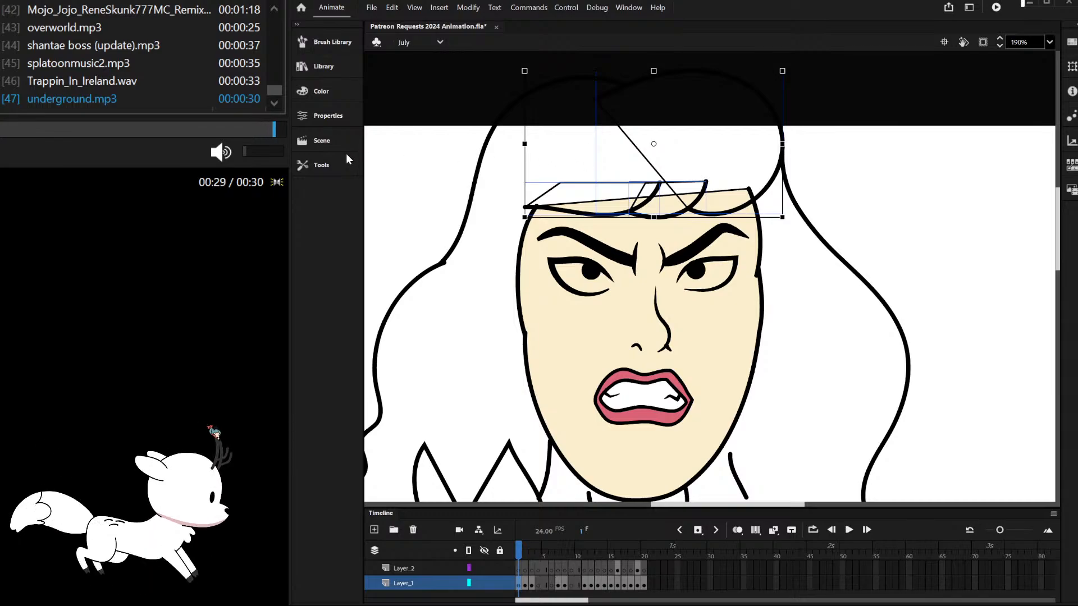
{"action": "left_click", "coordinate": [383, 318]}
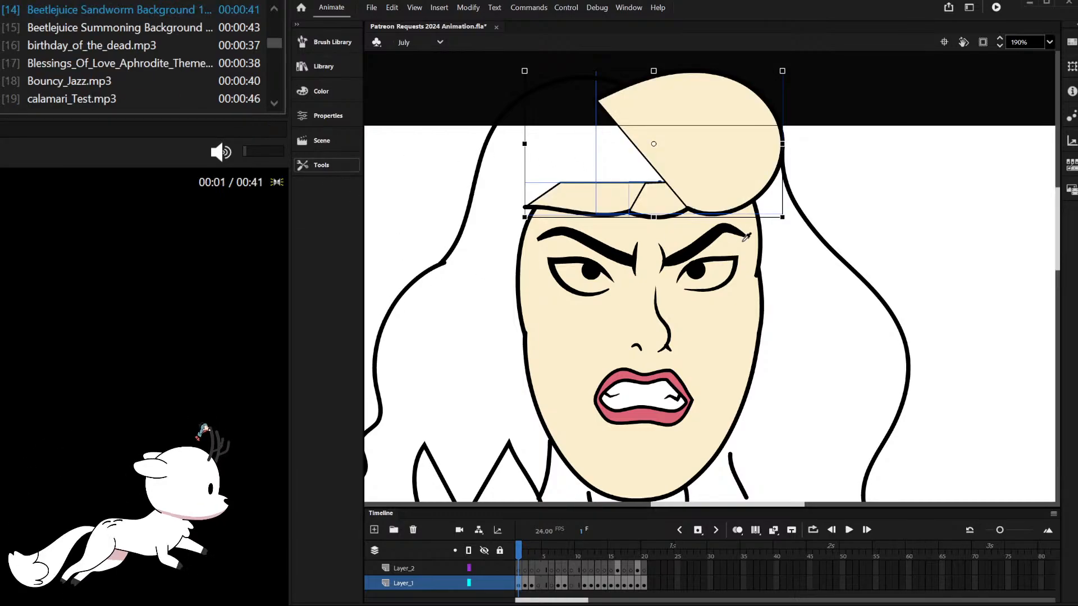
{"action": "scroll", "coordinate": [767, 244], "scroll_direction": "down", "scroll_amount": 5}
{"action": "left_click", "coordinate": [519, 222]}
{"action": "left_click", "coordinate": [638, 205]}
{"action": "scroll", "coordinate": [714, 223], "scroll_direction": "up", "scroll_amount": 5}
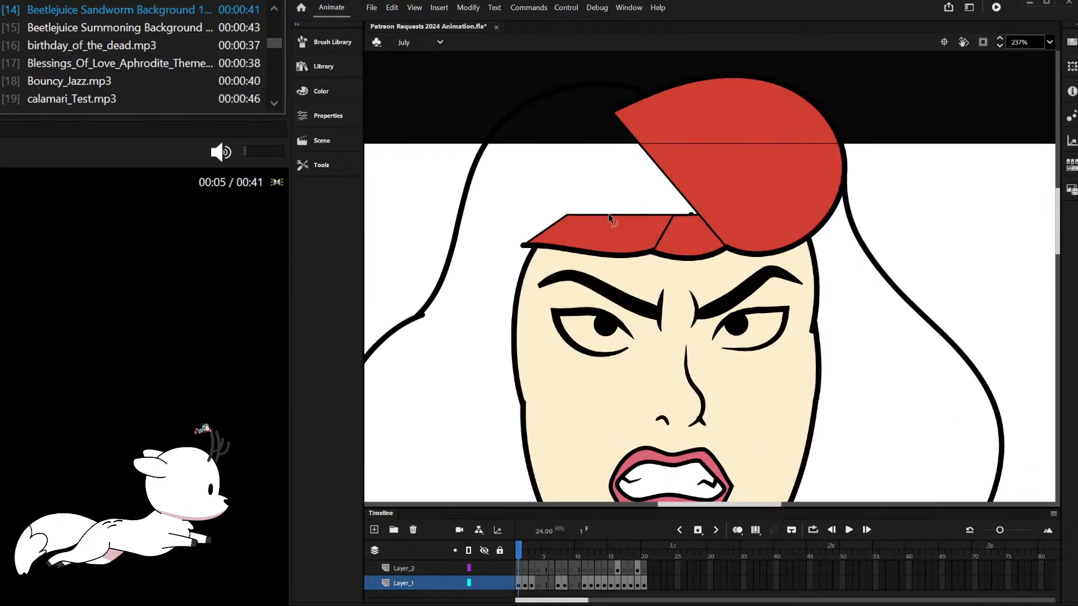
Step: Delete the straight closing lines from the three red fringe strands, keeping their fills and curved outlines
{"action": "double_click", "coordinate": [609, 218]}
{"action": "left_click", "coordinate": [563, 229]}
{"action": "double_click", "coordinate": [573, 173]}
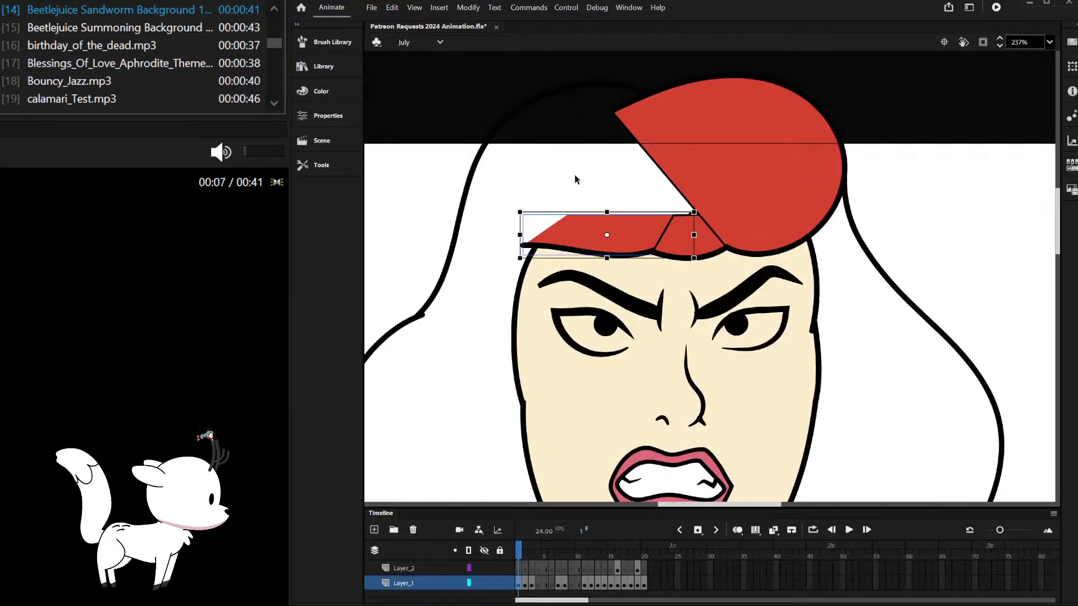
{"action": "double_click", "coordinate": [666, 233]}
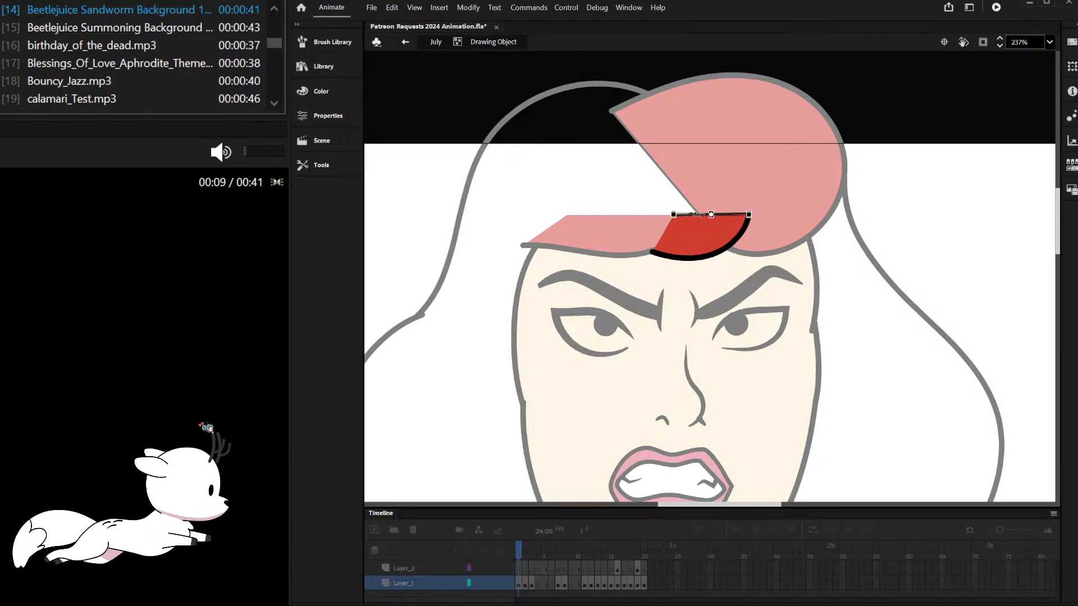
{"action": "double_click", "coordinate": [644, 188]}
{"action": "double_click", "coordinate": [667, 176]}
{"action": "left_click", "coordinate": [666, 176]}
{"action": "key", "text": "Delete"}
{"action": "double_click", "coordinate": [622, 187]}
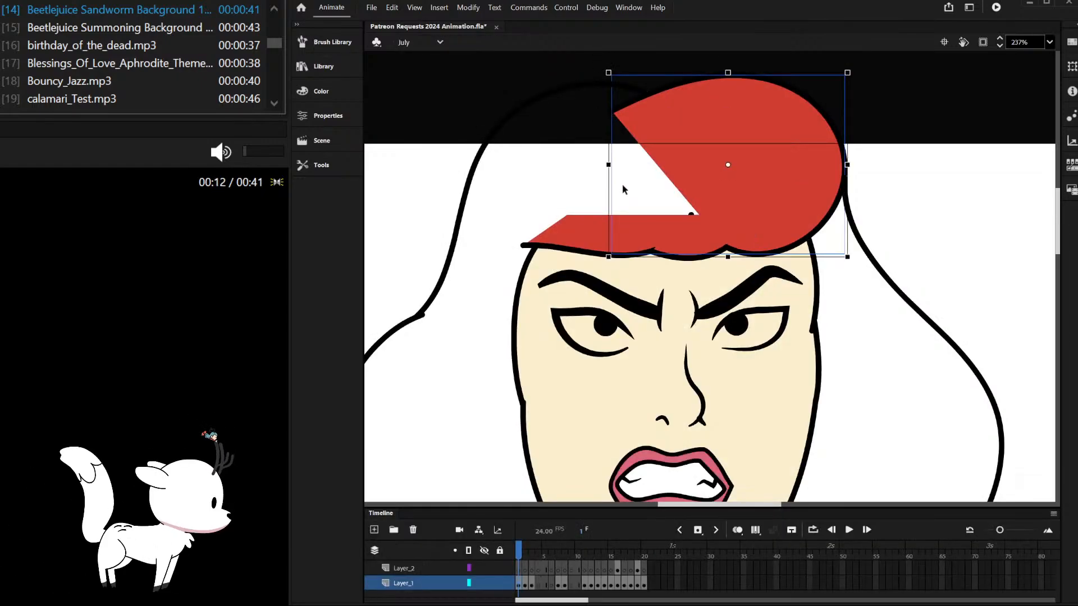
Step: Bring the middle and left fringe strands in front of the large fringe strand
{"action": "left_click", "coordinate": [667, 256]}
{"action": "left_click", "coordinate": [604, 224]}
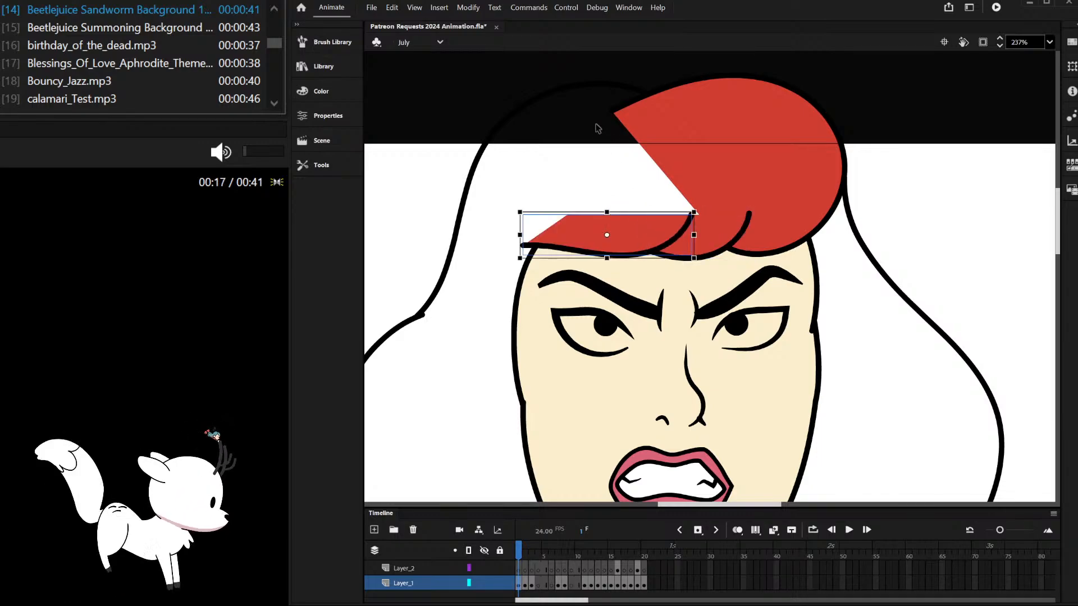
Step: Close the outline of the hair mass behind the fringe with two straight lines meeting at the bridge of the nose
{"action": "double_click", "coordinate": [559, 88]}
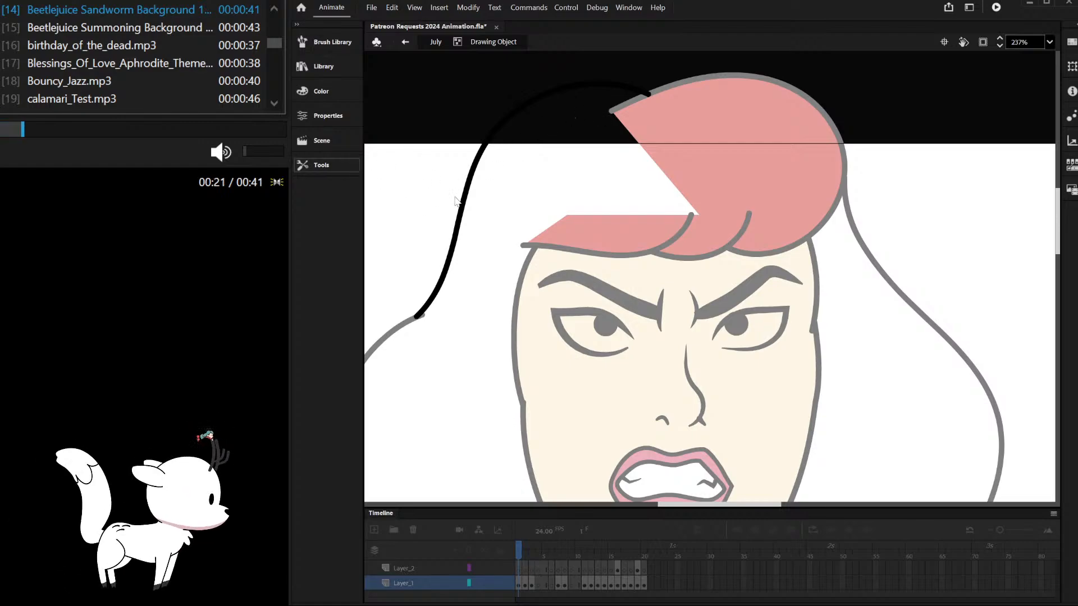
{"action": "mouse_move", "coordinate": [448, 327]}
{"action": "left_mouse_down"}
{"action": "mouse_move", "coordinate": [685, 333]}
{"action": "mouse_move", "coordinate": [649, 94]}
{"action": "left_mouse_up"}
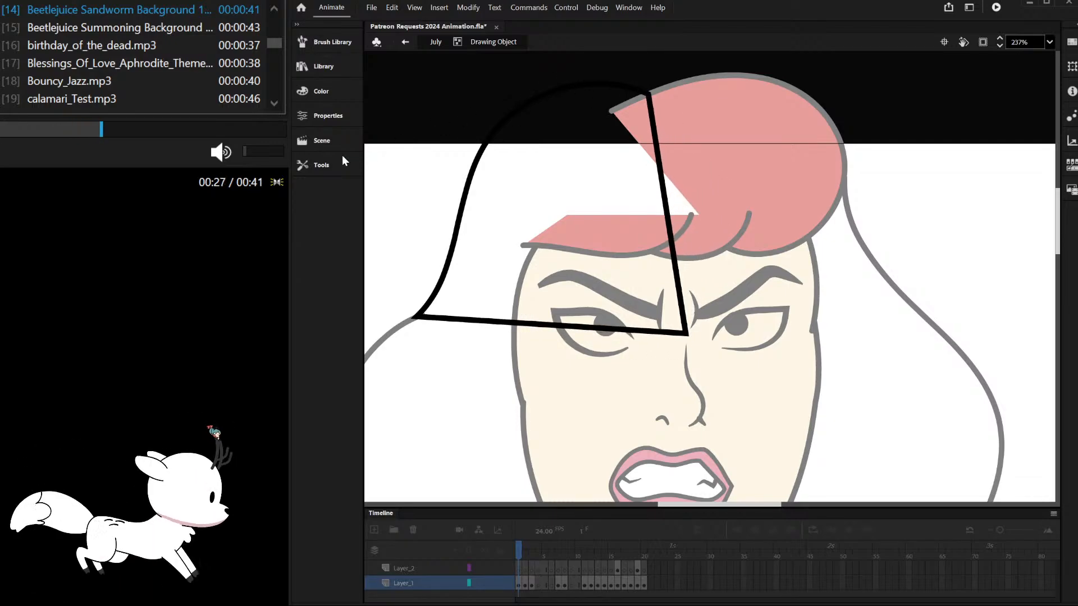
{"action": "double_click", "coordinate": [412, 121]}
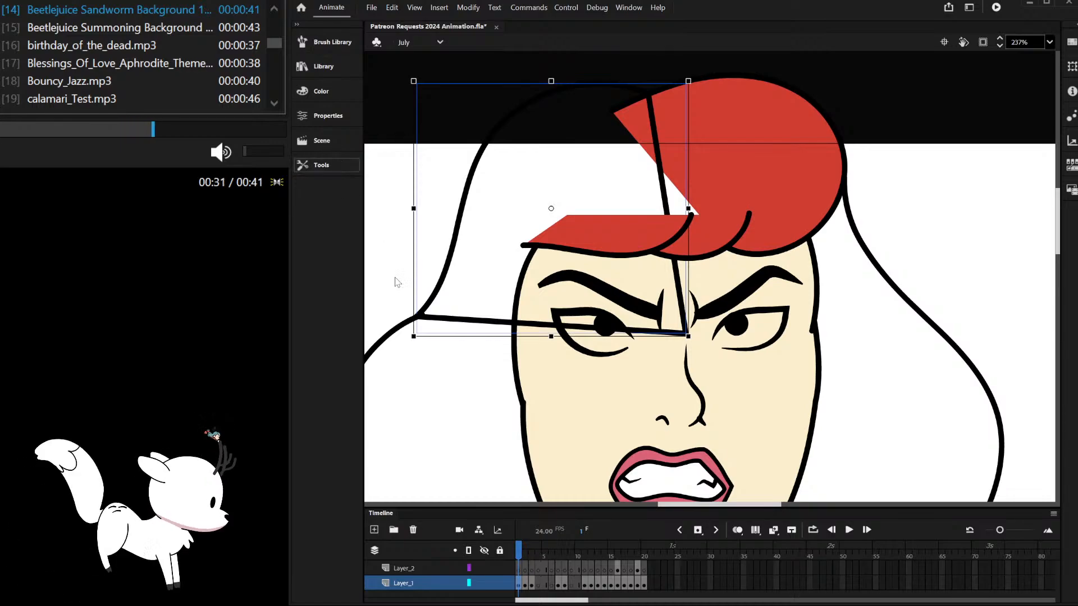
Step: Fill the closed hair mass with the palette's bright red and send it behind the face and fringe
{"action": "left_click", "coordinate": [387, 309]}
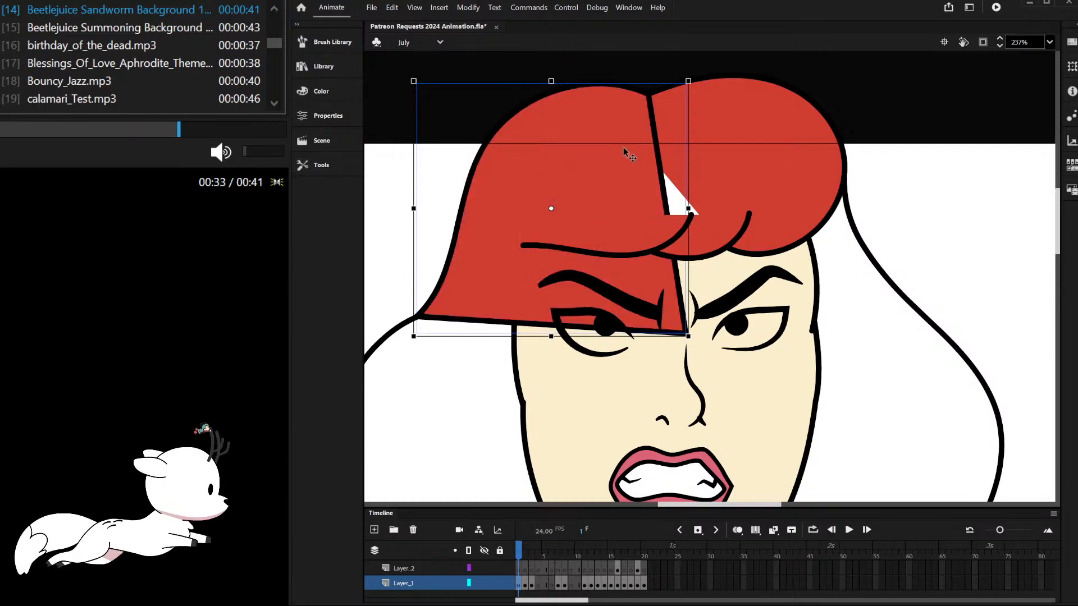
{"action": "key", "text": "ctrl+shift+Down"}
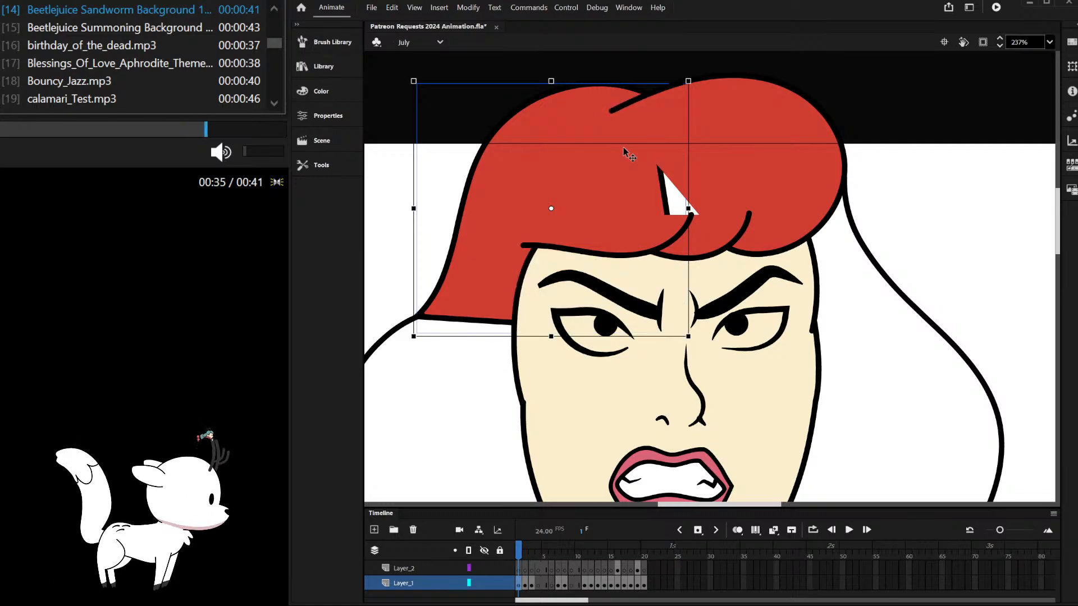
Step: Delete the two straight closing lines from the red hair mass behind the fringe
{"action": "double_click", "coordinate": [572, 166]}
{"action": "left_click", "coordinate": [660, 168]}
{"action": "key", "text": "Delete"}
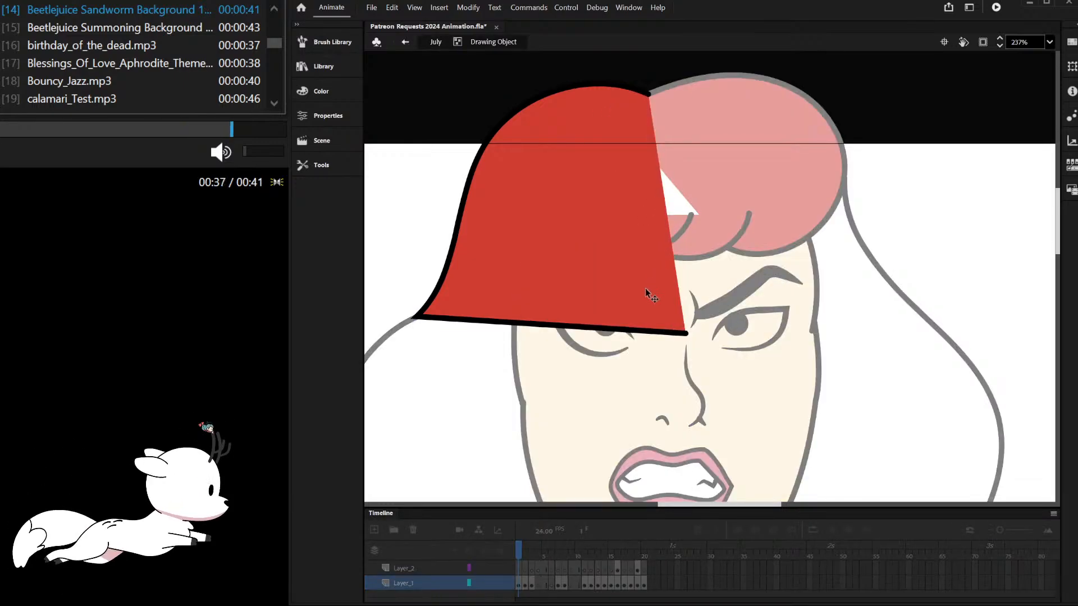
{"action": "left_click", "coordinate": [601, 330]}
{"action": "key", "text": "Delete"}
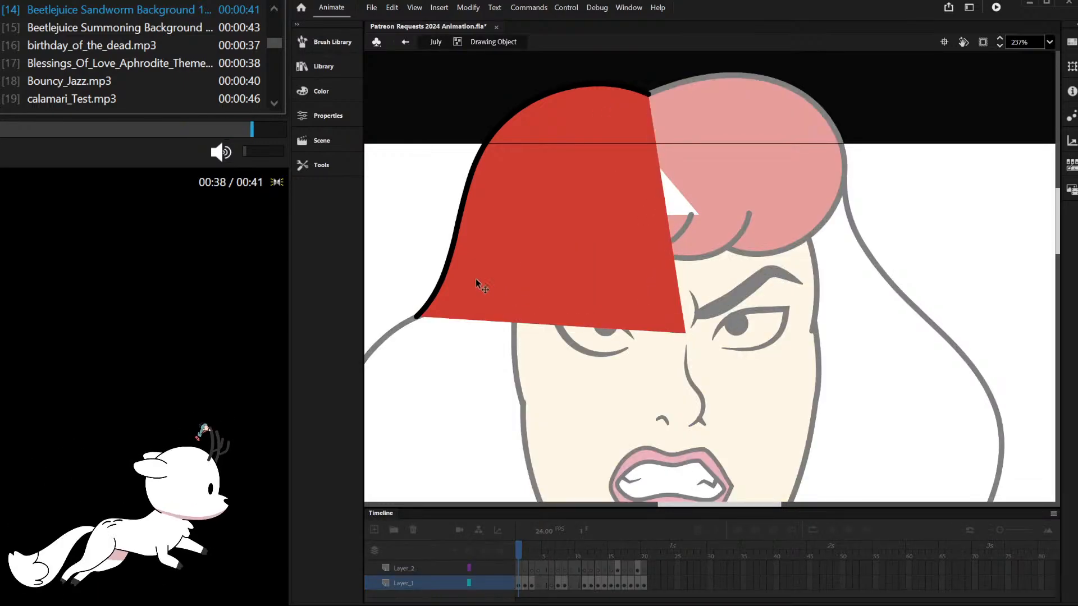
{"action": "double_click", "coordinate": [422, 236]}
Step: Pull the inner corner of the large fringe strand's red fill outward to cover the white gap above the fringe
{"action": "double_click", "coordinate": [606, 183]}
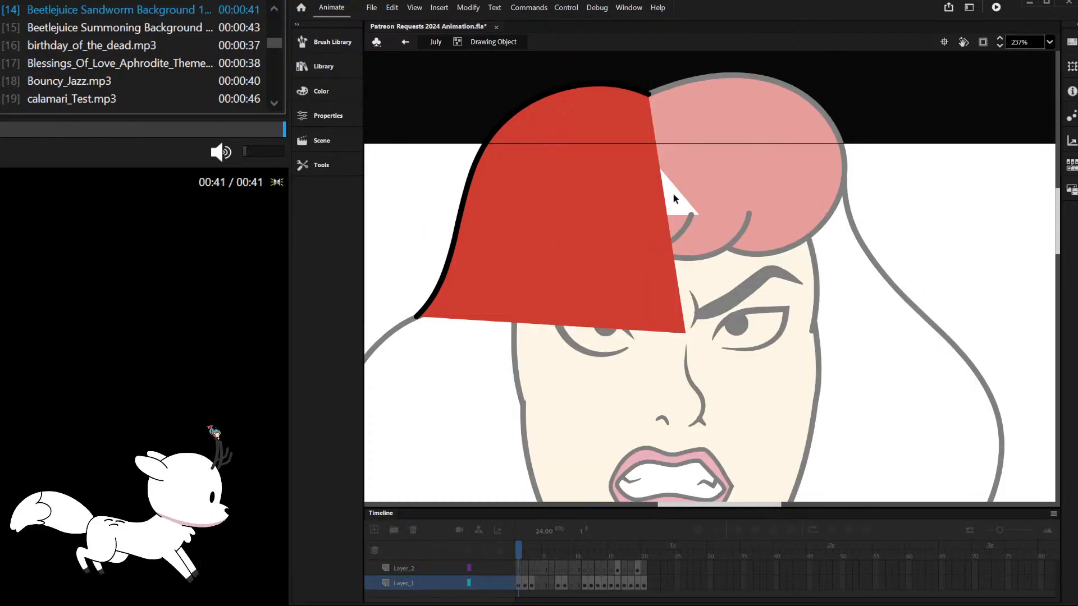
{"action": "double_click", "coordinate": [674, 198]}
{"action": "double_click", "coordinate": [664, 184]}
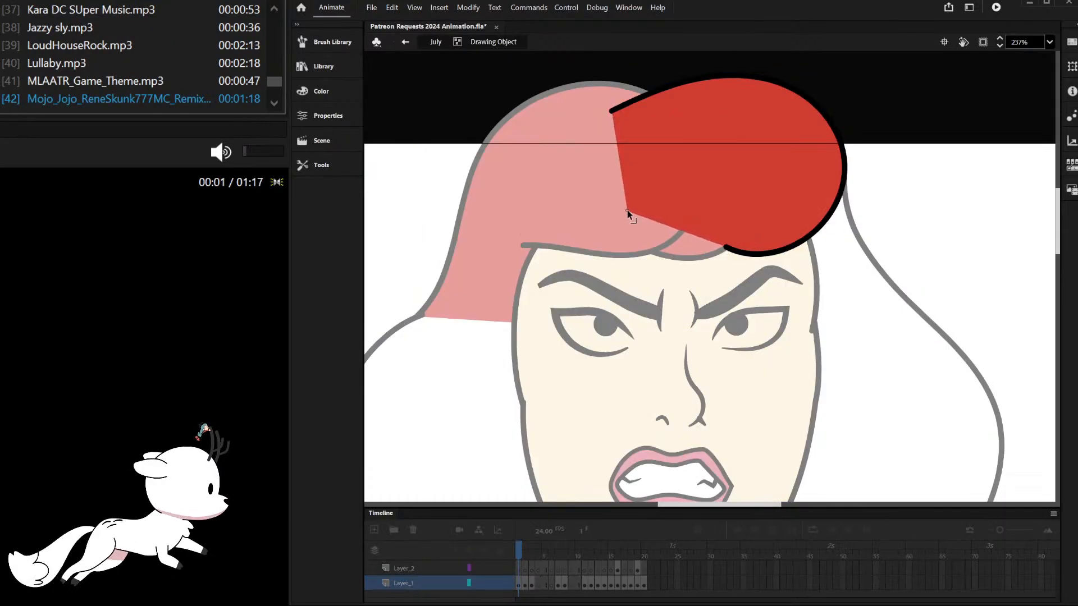
{"action": "double_click", "coordinate": [884, 169]}
{"action": "left_click", "coordinate": [885, 169]}
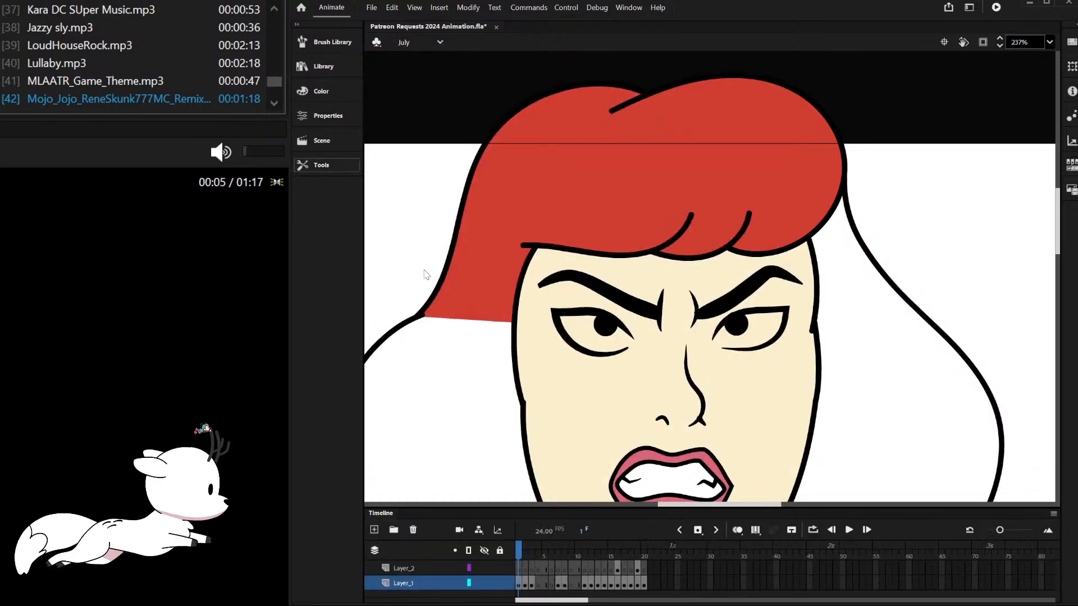
Step: Taper the large fringe strand's outline to a thin tip at the hair parting with the Width tool
{"action": "scroll", "coordinate": [684, 79], "scroll_direction": "up", "scroll_amount": 5}
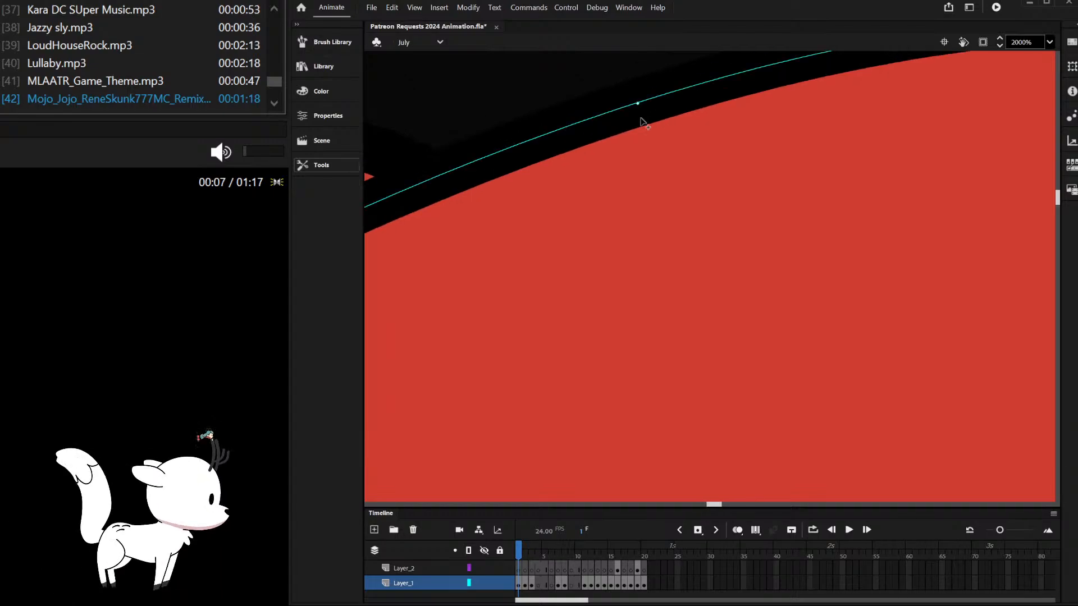
{"action": "left_click_drag", "start_coordinate": [643, 121], "coordinate": [645, 120]}
{"action": "scroll", "coordinate": [644, 122], "scroll_direction": "down", "scroll_amount": 5}
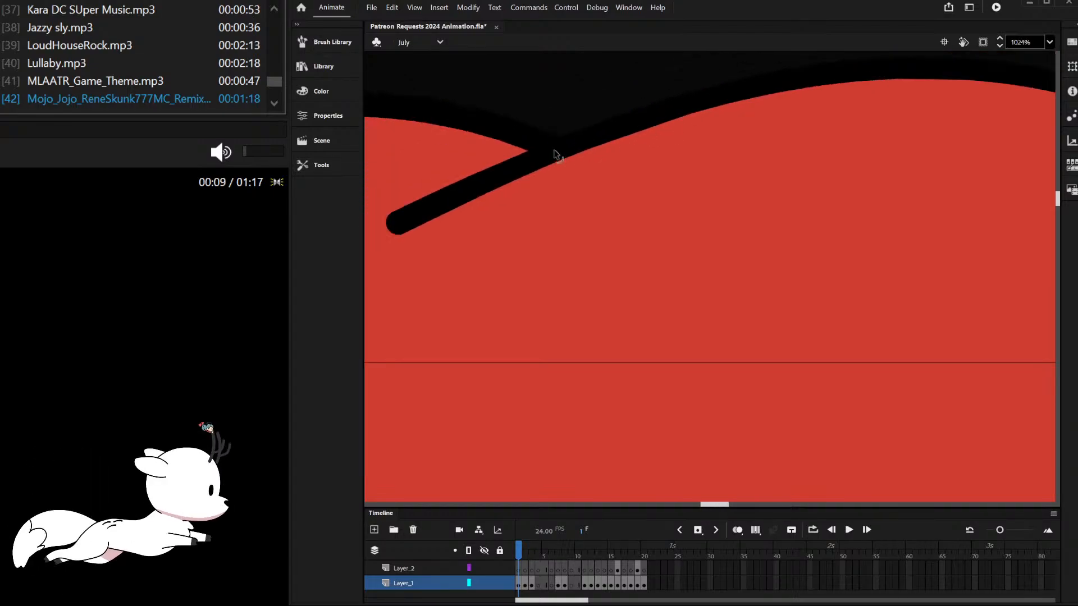
{"action": "scroll", "coordinate": [469, 199], "scroll_direction": "up", "scroll_amount": 5}
{"action": "left_click_drag", "start_coordinate": [497, 208], "coordinate": [493, 195]}
{"action": "scroll", "coordinate": [603, 163], "scroll_direction": "down", "scroll_amount": 5}
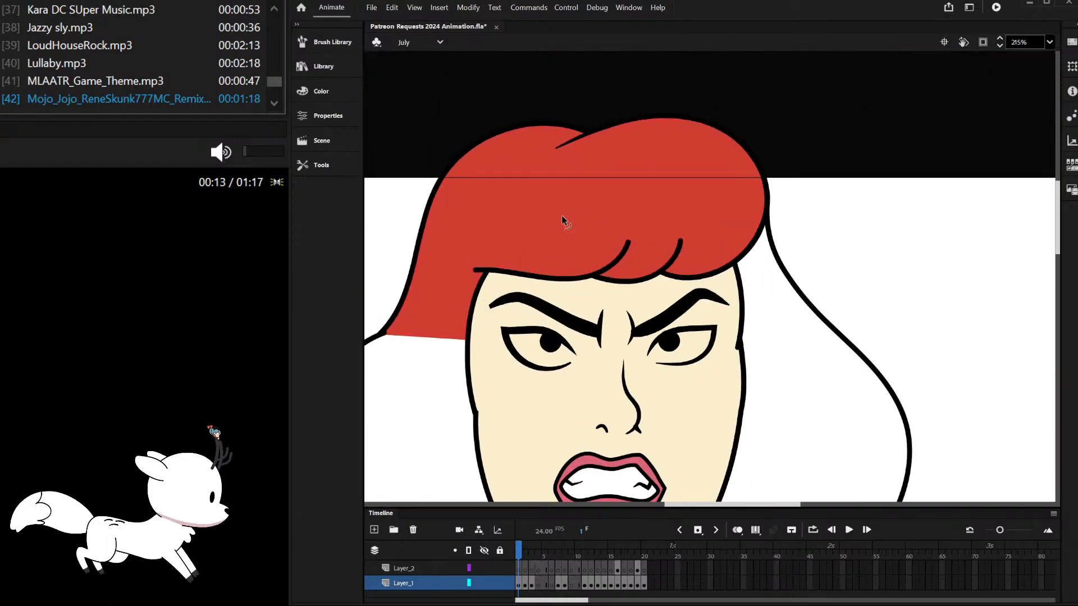
Step: Taper the left fringe strand's outline, narrowing its curled upper end to a thin tip
{"action": "scroll", "coordinate": [590, 309], "scroll_direction": "up", "scroll_amount": 4}
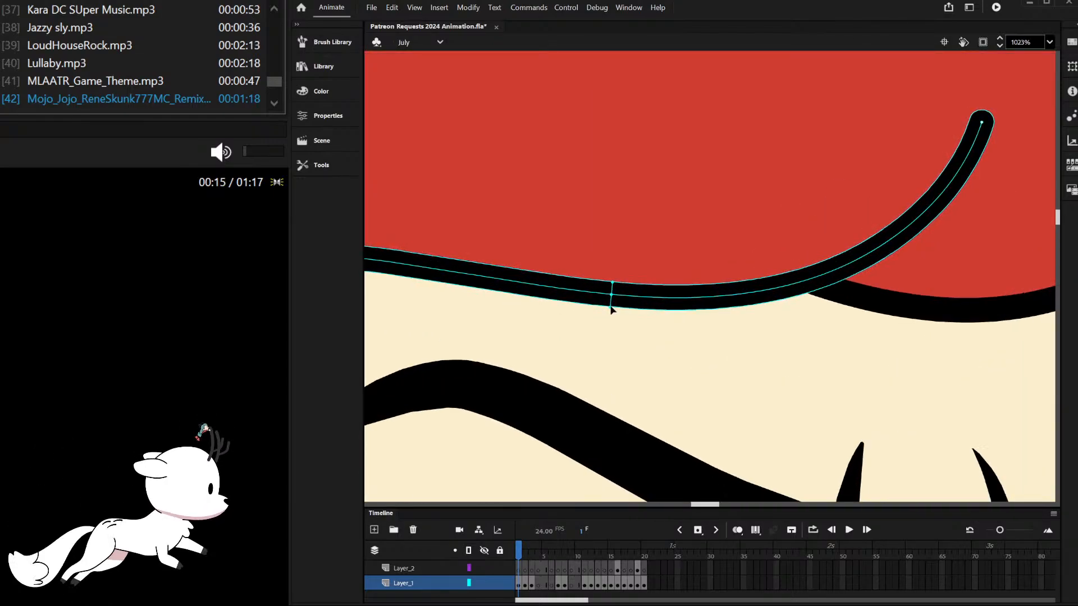
{"action": "scroll", "coordinate": [610, 299], "scroll_direction": "down", "scroll_amount": 3}
{"action": "scroll", "coordinate": [472, 274], "scroll_direction": "up", "scroll_amount": 5}
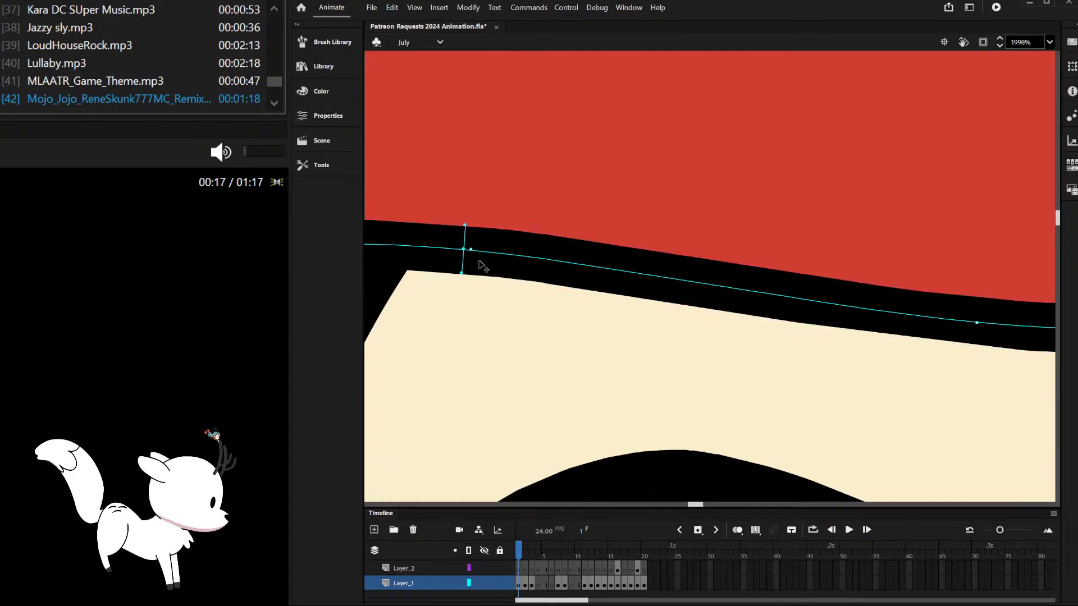
{"action": "scroll", "coordinate": [469, 256], "scroll_direction": "down", "scroll_amount": 4}
{"action": "scroll", "coordinate": [488, 233], "scroll_direction": "up", "scroll_amount": 3}
{"action": "left_click_drag", "start_coordinate": [559, 261], "coordinate": [559, 244]}
{"action": "scroll", "coordinate": [532, 248], "scroll_direction": "down", "scroll_amount": 4}
{"action": "scroll", "coordinate": [626, 227], "scroll_direction": "up", "scroll_amount": 4}
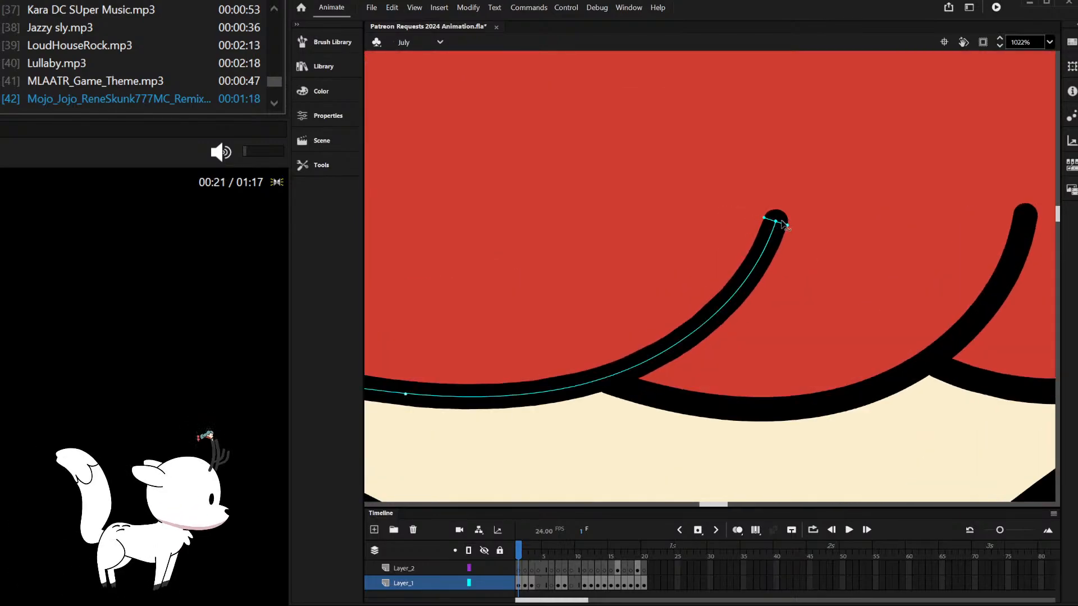
{"action": "left_click_drag", "start_coordinate": [782, 223], "coordinate": [776, 221]}
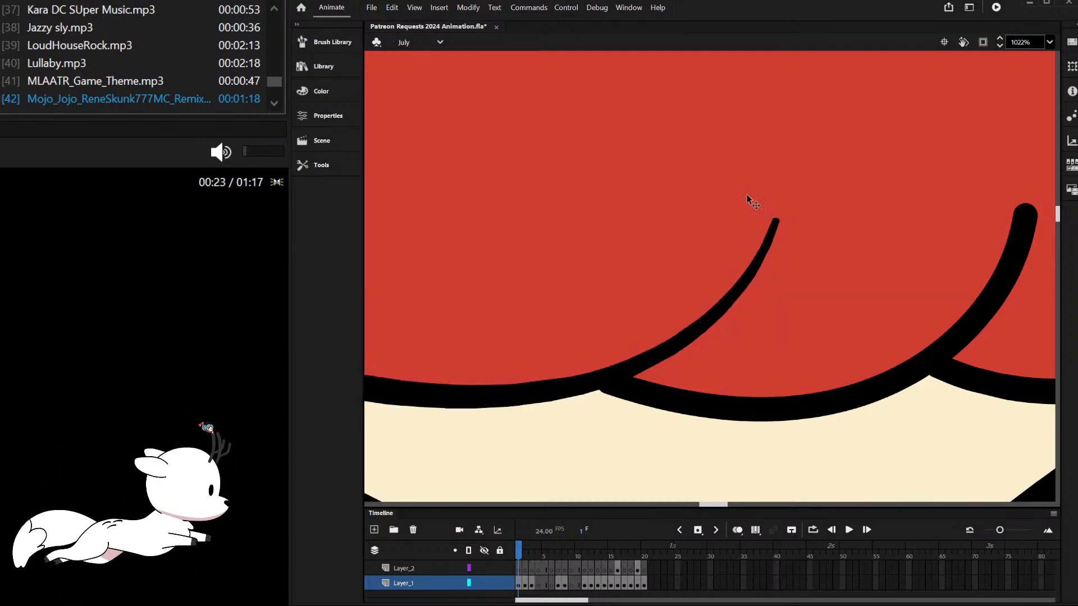
Step: Add width points along the middle fringe strand's outline and taper its curled upper end to a thin tip
{"action": "scroll", "coordinate": [696, 222], "scroll_direction": "down", "scroll_amount": 4}
{"action": "scroll", "coordinate": [758, 283], "scroll_direction": "up", "scroll_amount": 4}
{"action": "left_click_drag", "start_coordinate": [659, 299], "coordinate": [666, 311]}
{"action": "key", "text": "v"}
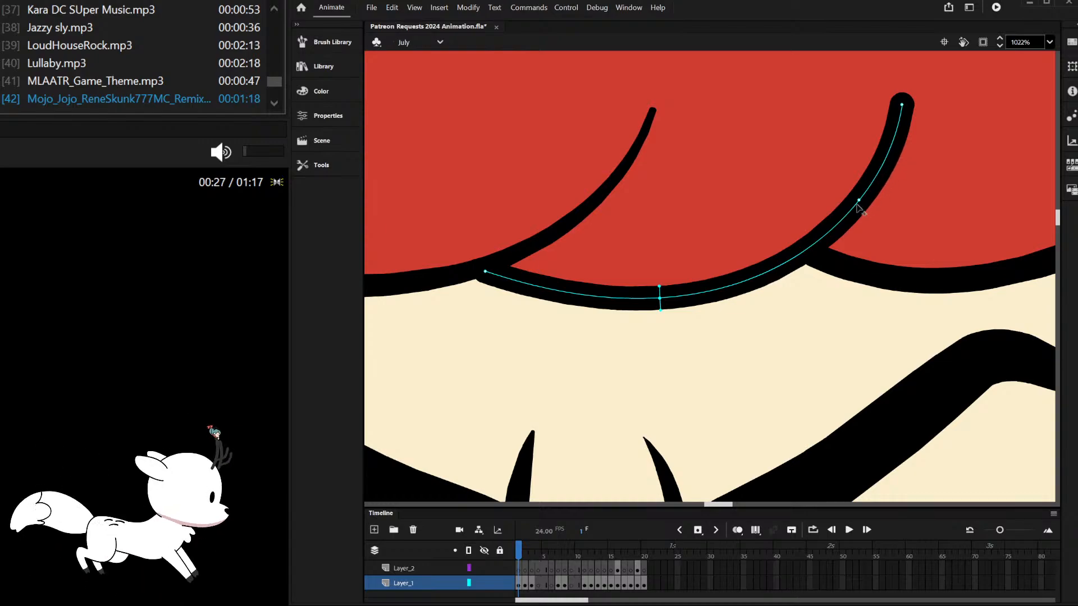
{"action": "left_click_drag", "start_coordinate": [836, 229], "coordinate": [838, 229]}
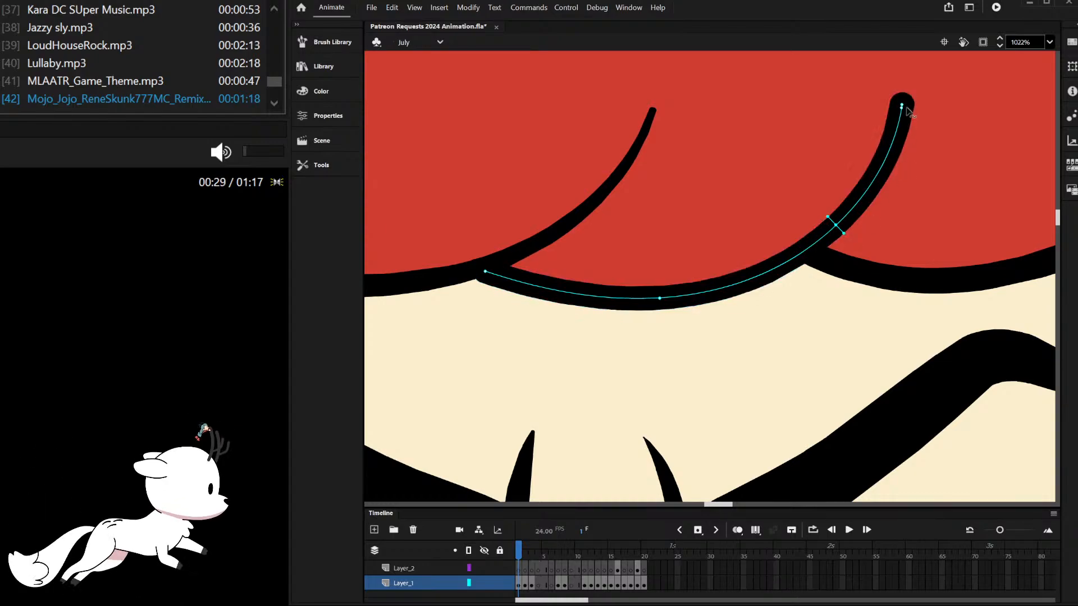
{"action": "left_click_drag", "start_coordinate": [897, 108], "coordinate": [890, 110]}
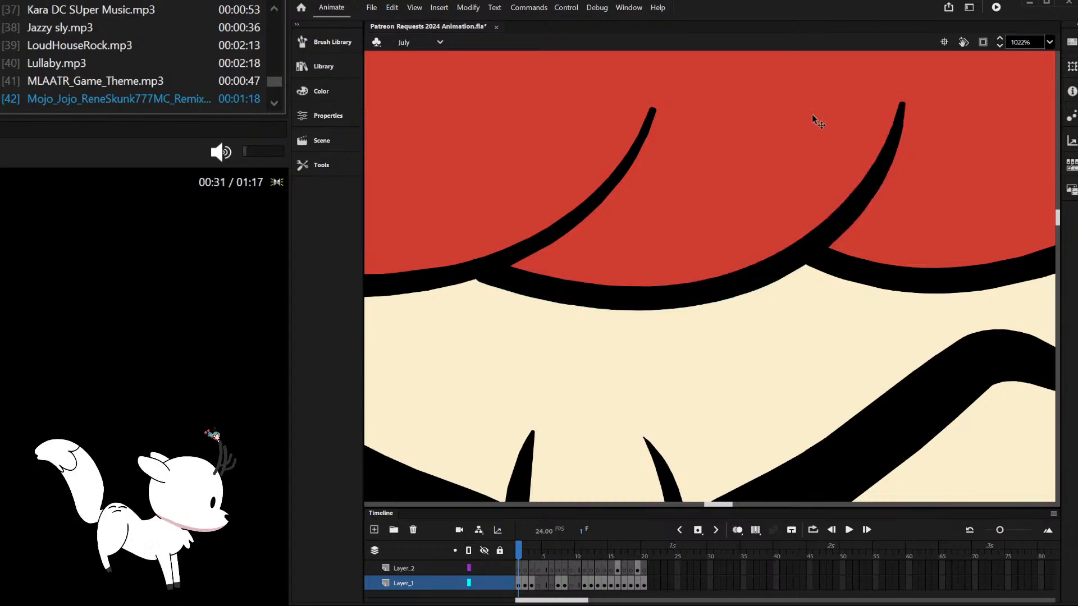
{"action": "scroll", "coordinate": [770, 181], "scroll_direction": "down", "scroll_amount": 3}
Step: Adjust the face outline's width beside the eye on the right and thin the overlapping stroke ends at the temple
{"action": "scroll", "coordinate": [797, 165], "scroll_direction": "down", "scroll_amount": 5}
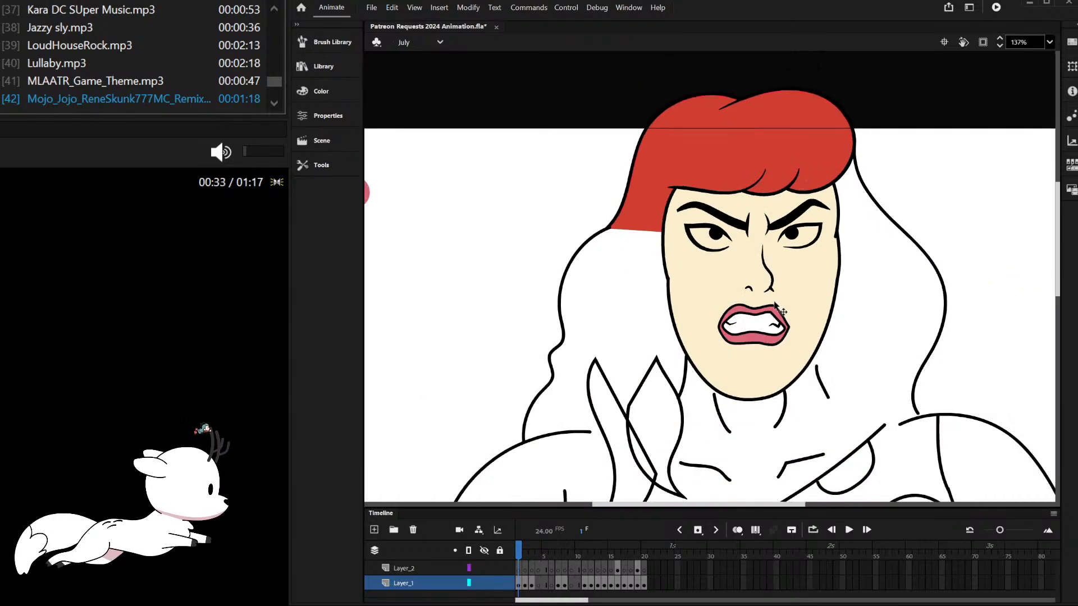
{"action": "scroll", "coordinate": [892, 137], "scroll_direction": "up", "scroll_amount": 8}
{"action": "left_click_drag", "start_coordinate": [837, 183], "coordinate": [841, 180]}
{"action": "scroll", "coordinate": [823, 308], "scroll_direction": "down", "scroll_amount": 2}
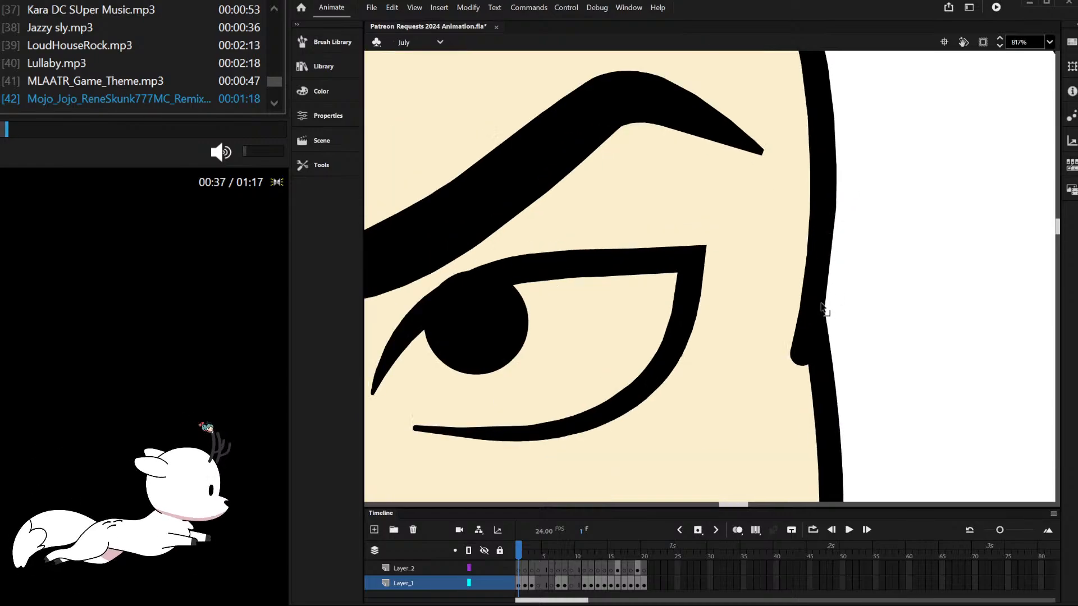
{"action": "scroll", "coordinate": [823, 307], "scroll_direction": "up", "scroll_amount": 3}
{"action": "mouse_move", "coordinate": [777, 418]}
{"action": "left_mouse_down"}
{"action": "mouse_move", "coordinate": [765, 409]}
{"action": "mouse_move", "coordinate": [764, 363]}
{"action": "left_mouse_up"}
{"action": "scroll", "coordinate": [809, 261], "scroll_direction": "down", "scroll_amount": 3}
{"action": "scroll", "coordinate": [809, 262], "scroll_direction": "up", "scroll_amount": 2}
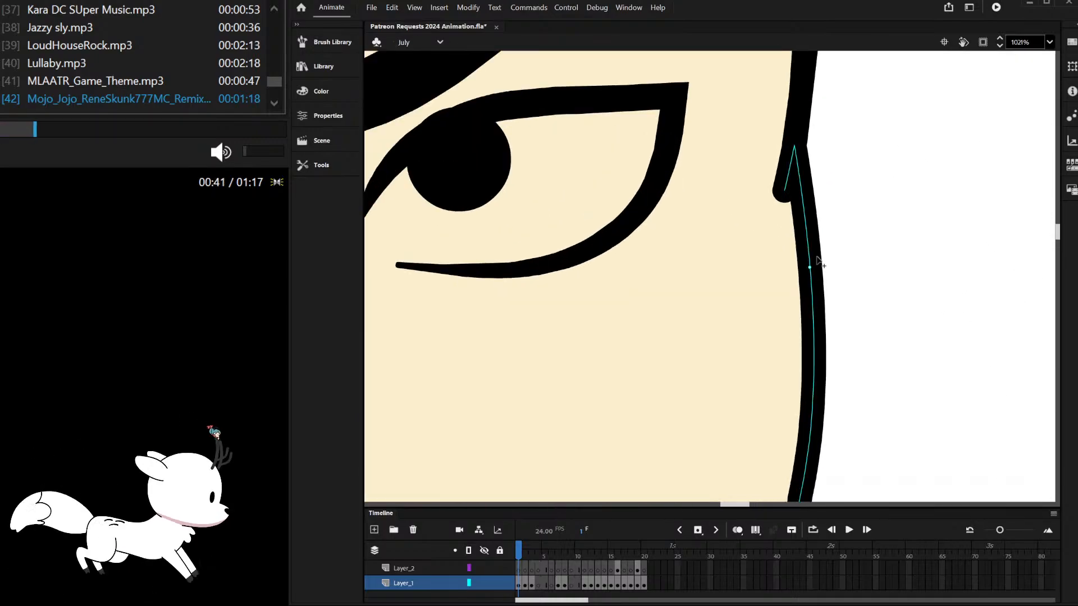
{"action": "scroll", "coordinate": [802, 179], "scroll_direction": "up", "scroll_amount": 2}
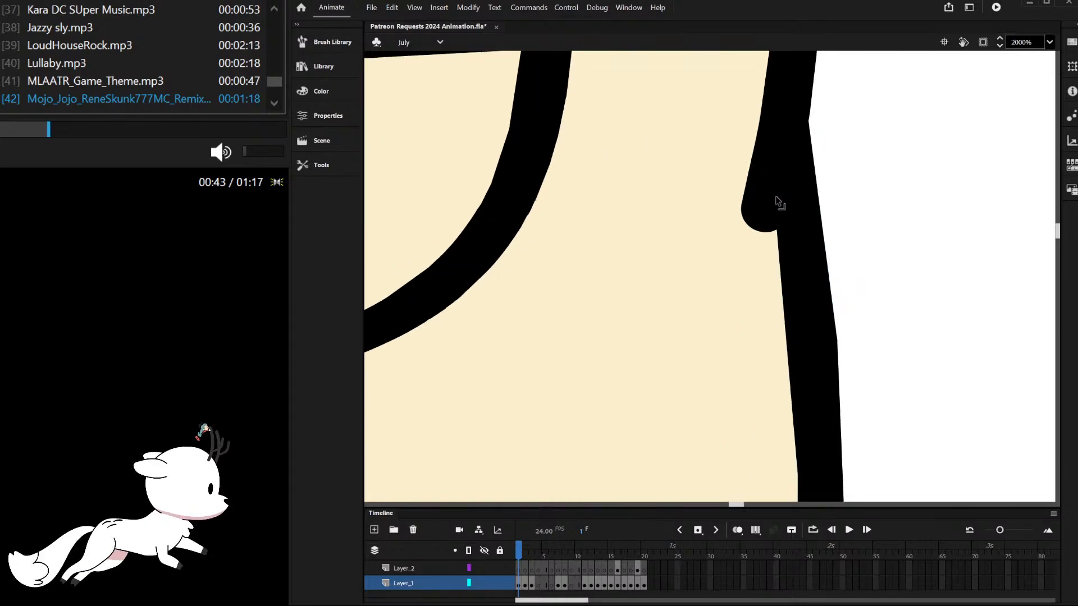
{"action": "left_click_drag", "start_coordinate": [750, 206], "coordinate": [765, 209]}
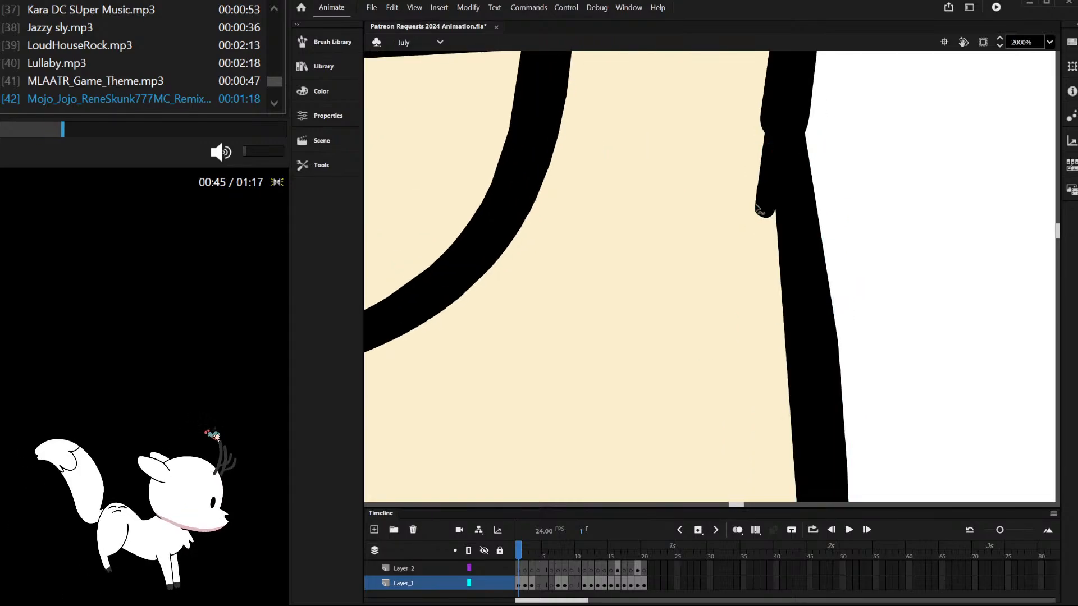
{"action": "scroll", "coordinate": [790, 196], "scroll_direction": "down", "scroll_amount": 3}
{"action": "scroll", "coordinate": [794, 188], "scroll_direction": "down", "scroll_amount": 5}
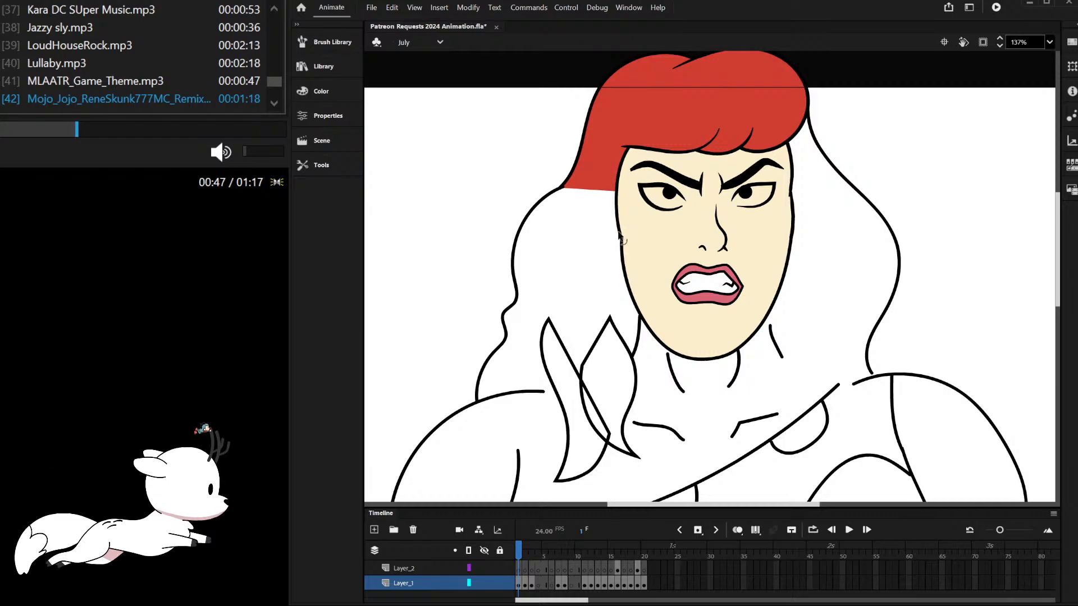
{"action": "scroll", "coordinate": [691, 225], "scroll_direction": "down", "scroll_amount": 2}
{"action": "scroll", "coordinate": [691, 225], "scroll_direction": "up", "scroll_amount": 4}
{"action": "scroll", "coordinate": [704, 235], "scroll_direction": "down", "scroll_amount": 2}
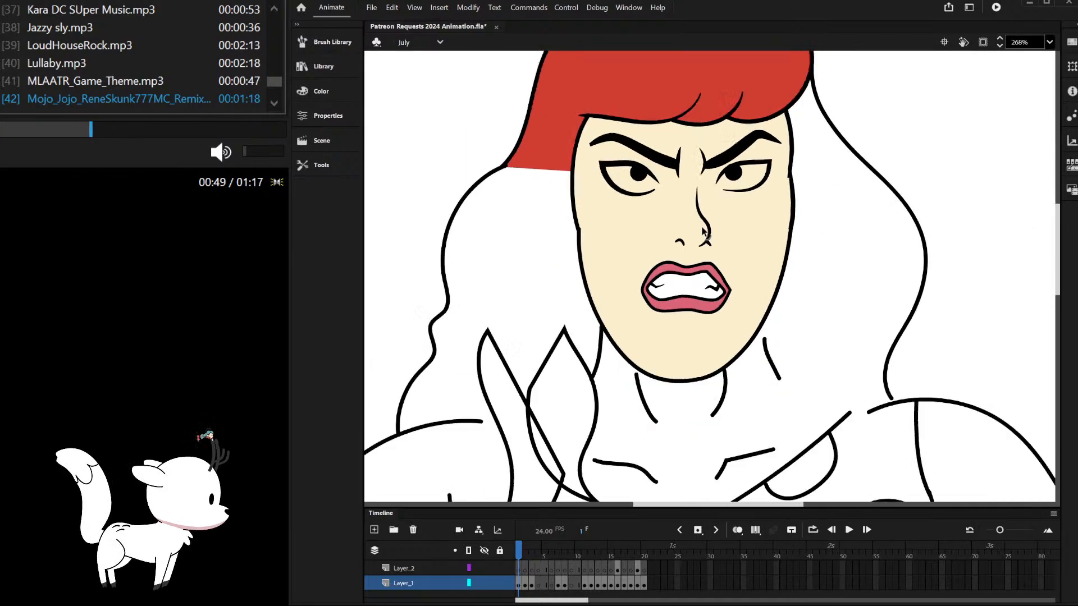
{"action": "scroll", "coordinate": [703, 176], "scroll_direction": "down", "scroll_amount": 3}
{"action": "scroll", "coordinate": [638, 192], "scroll_direction": "up", "scroll_amount": 2}
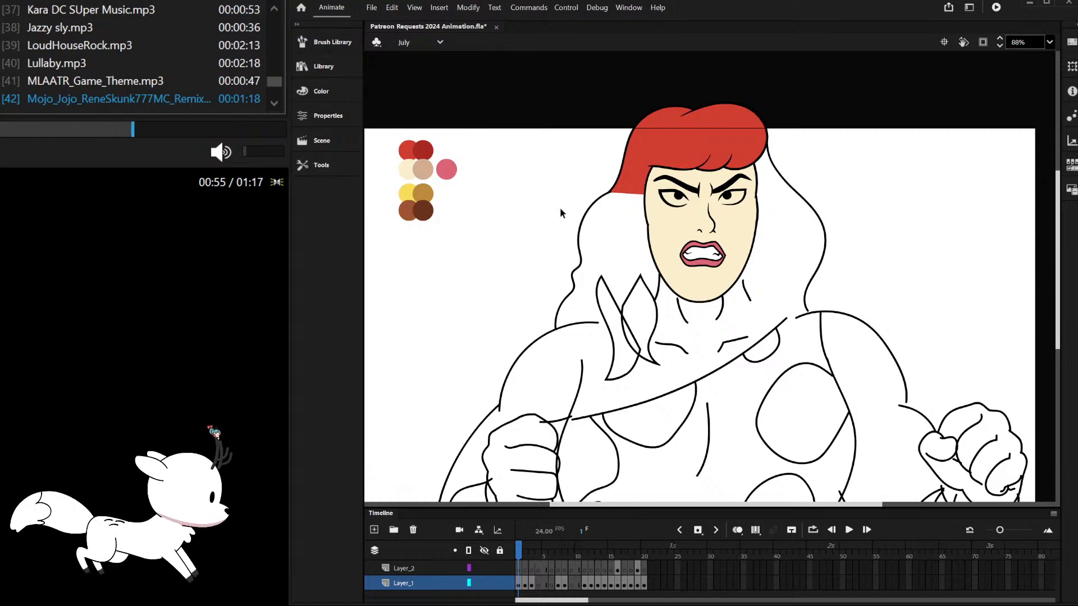
{"action": "scroll", "coordinate": [573, 214], "scroll_direction": "down", "scroll_amount": 2}
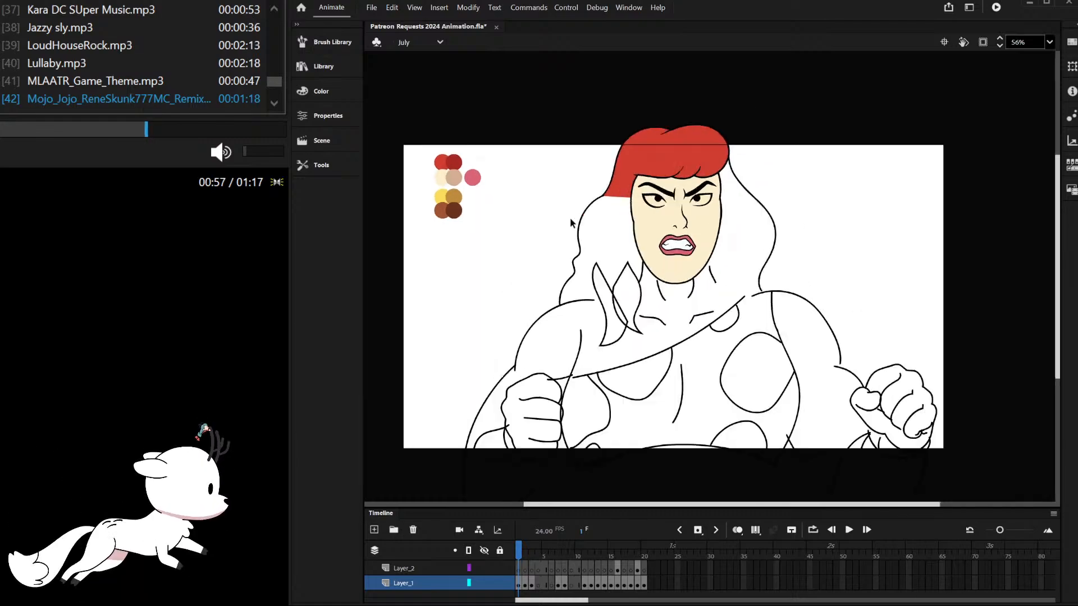
{"action": "scroll", "coordinate": [570, 222], "scroll_direction": "up", "scroll_amount": 3}
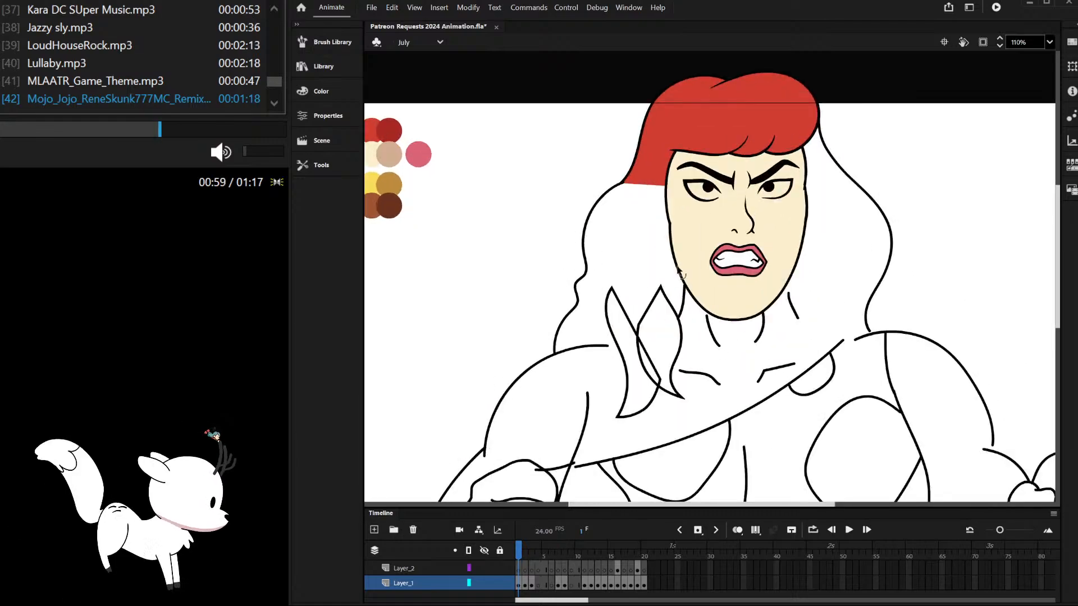
{"action": "scroll", "coordinate": [678, 275], "scroll_direction": "down", "scroll_amount": 2}
Step: Fill the two overlapping loose strands beside the neck with the red sampled from the existing hair
{"action": "scroll", "coordinate": [665, 311], "scroll_direction": "up", "scroll_amount": 3}
{"action": "left_click_drag", "start_coordinate": [602, 247], "coordinate": [674, 285]}
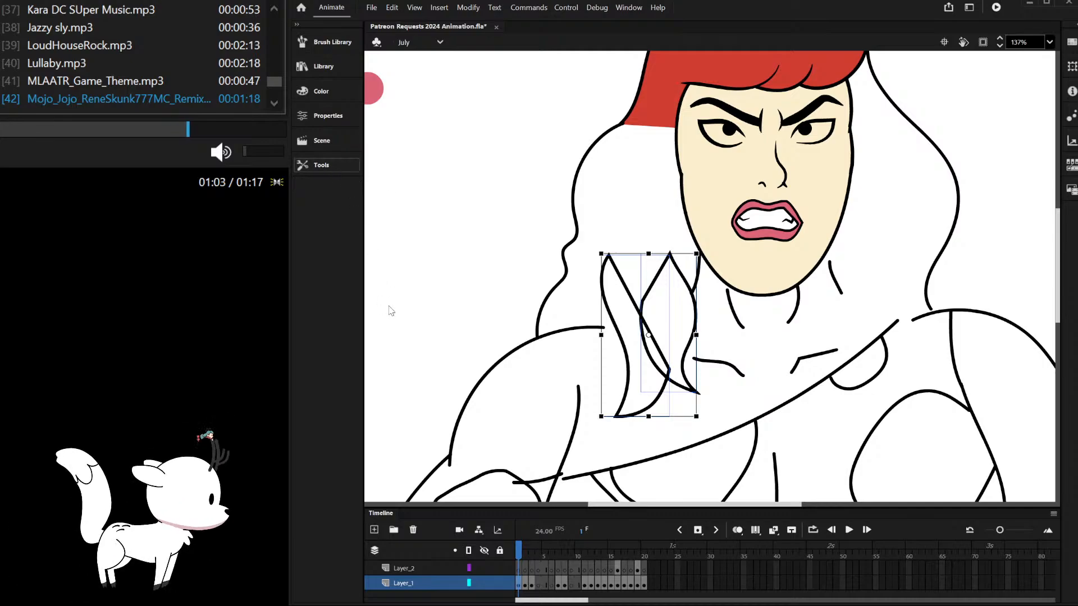
{"action": "key", "text": "i"}
{"action": "left_click", "coordinate": [647, 108]}
{"action": "left_click", "coordinate": [599, 187]}
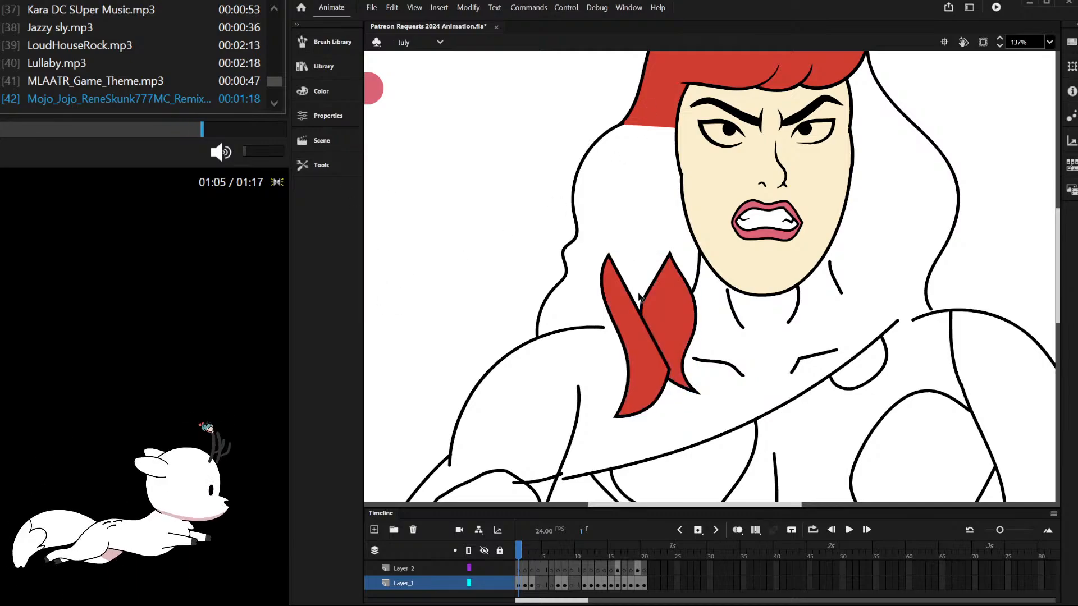
Step: Delete the straight inner outline segments of both red strands so their fills merge into one lock
{"action": "double_click", "coordinate": [633, 301]}
{"action": "left_click", "coordinate": [632, 301]}
{"action": "key", "text": "Delete"}
{"action": "double_click", "coordinate": [646, 246]}
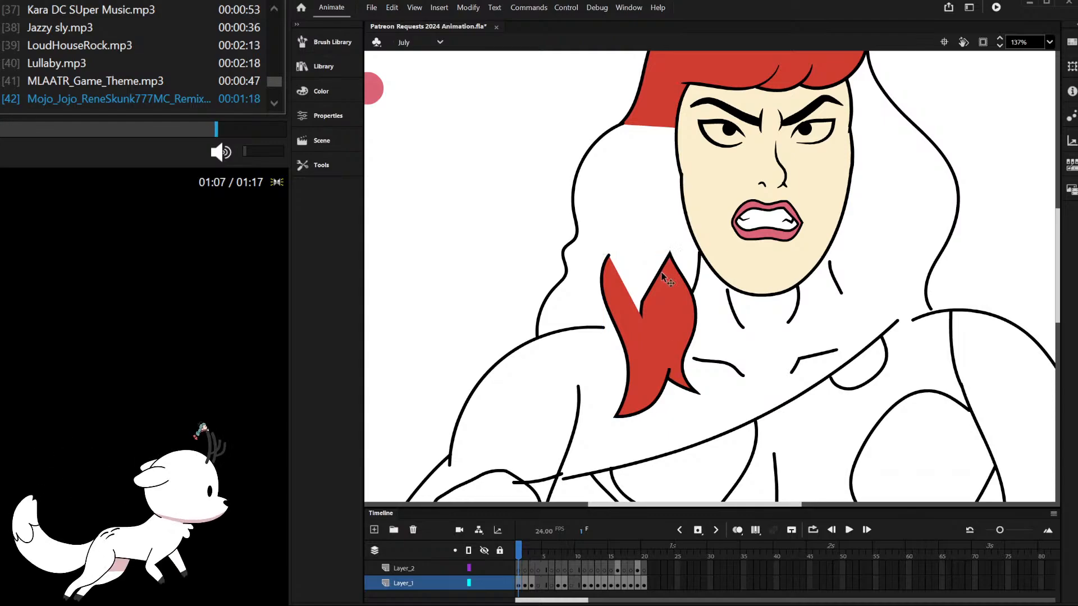
{"action": "double_click", "coordinate": [662, 276]}
{"action": "double_click", "coordinate": [632, 211]}
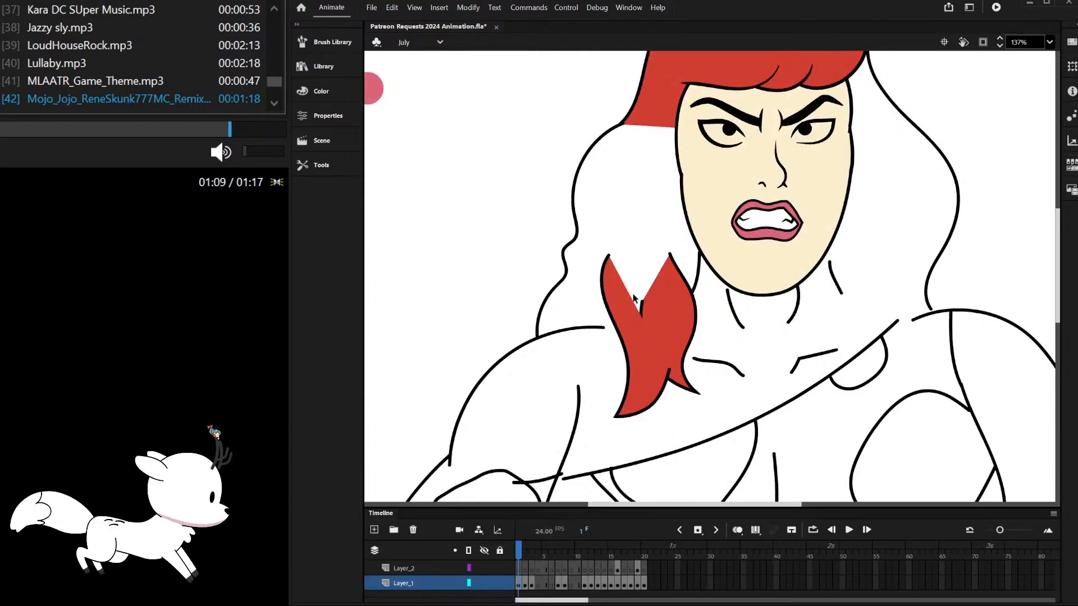
Step: Bend the left strand's straight inner fill edge upward into a rounded curve, closing the gap between the strands
{"action": "double_click", "coordinate": [634, 316]}
{"action": "left_click_drag", "start_coordinate": [638, 314], "coordinate": [661, 284]}
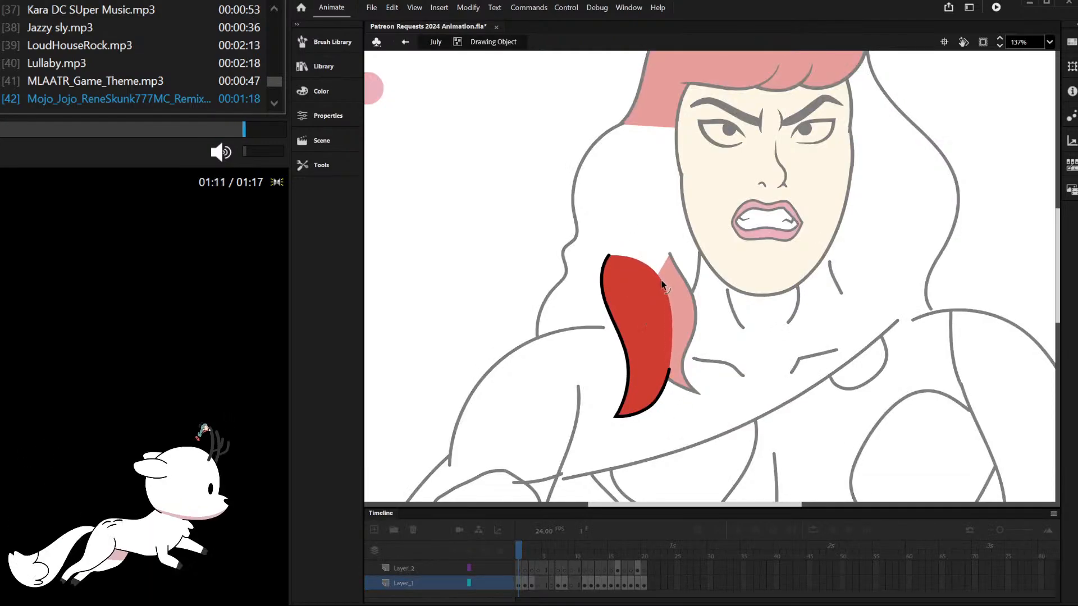
{"action": "double_click", "coordinate": [631, 221]}
Step: Add a width point midway along the red lock's left outline with the Width tool
{"action": "scroll", "coordinate": [630, 220], "scroll_direction": "down", "scroll_amount": 3}
{"action": "scroll", "coordinate": [640, 290], "scroll_direction": "up", "scroll_amount": 5}
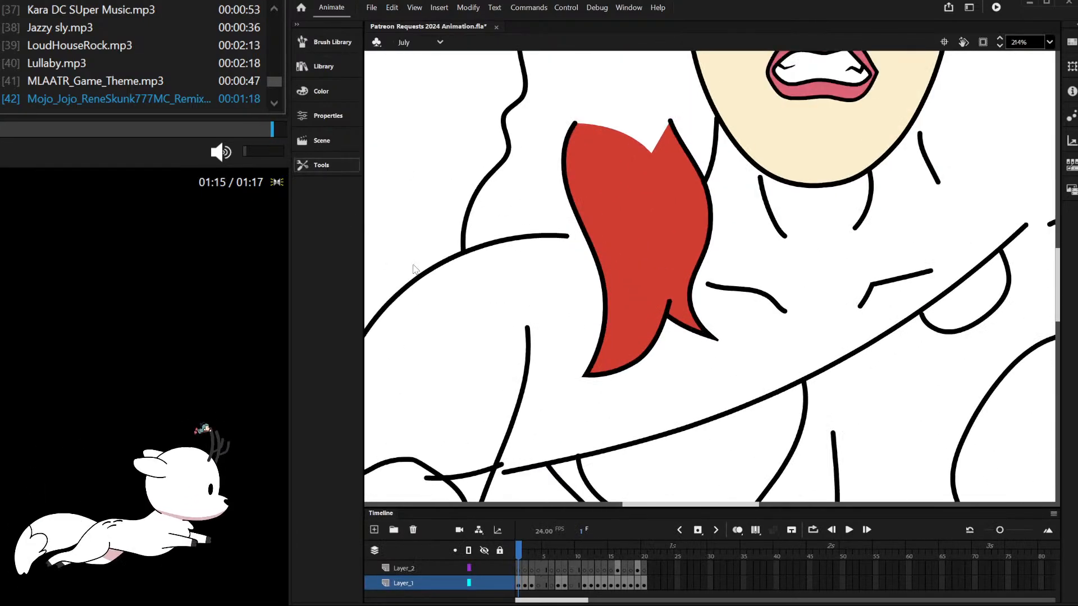
{"action": "scroll", "coordinate": [586, 241], "scroll_direction": "up", "scroll_amount": 3}
{"action": "scroll", "coordinate": [586, 241], "scroll_direction": "up", "scroll_amount": 3}
{"action": "left_click", "coordinate": [605, 247]}
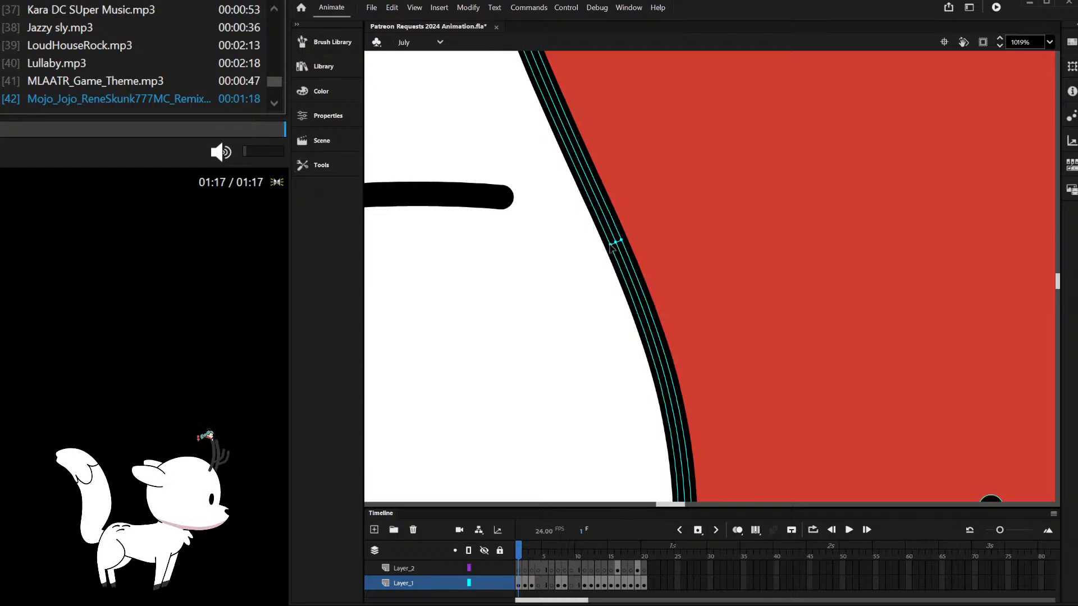
{"action": "scroll", "coordinate": [623, 264], "scroll_direction": "down", "scroll_amount": 4}
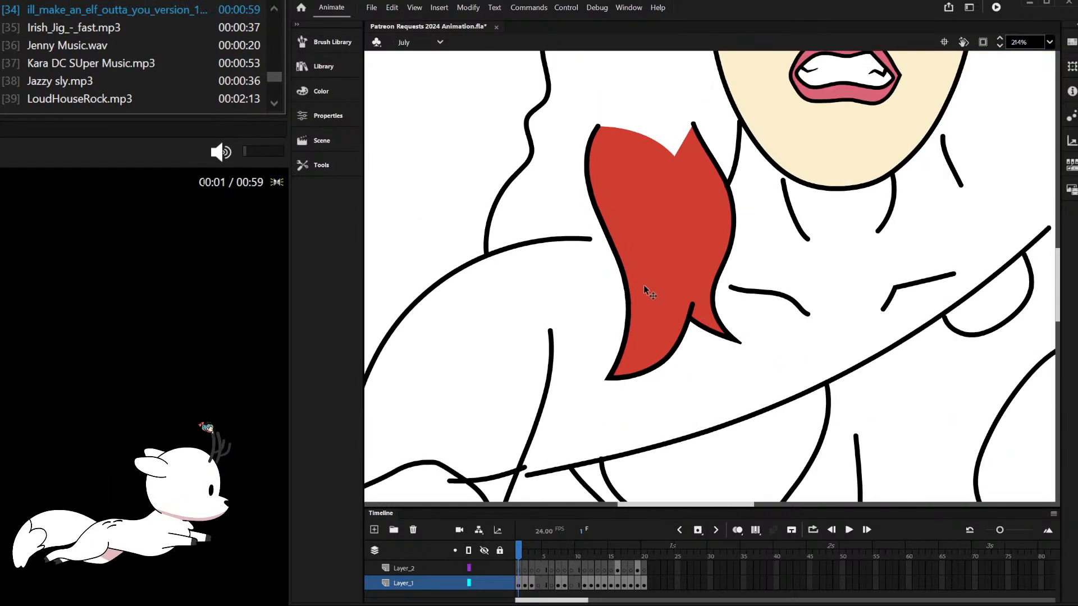
Step: Taper the inner end of the outline that overlaps the red fill at the lock's lower notch
{"action": "scroll", "coordinate": [692, 330], "scroll_direction": "up", "scroll_amount": 5}
{"action": "left_click", "coordinate": [692, 337]}
{"action": "left_click_drag", "start_coordinate": [706, 295], "coordinate": [717, 300]}
{"action": "left_click_drag", "start_coordinate": [713, 206], "coordinate": [719, 207]}
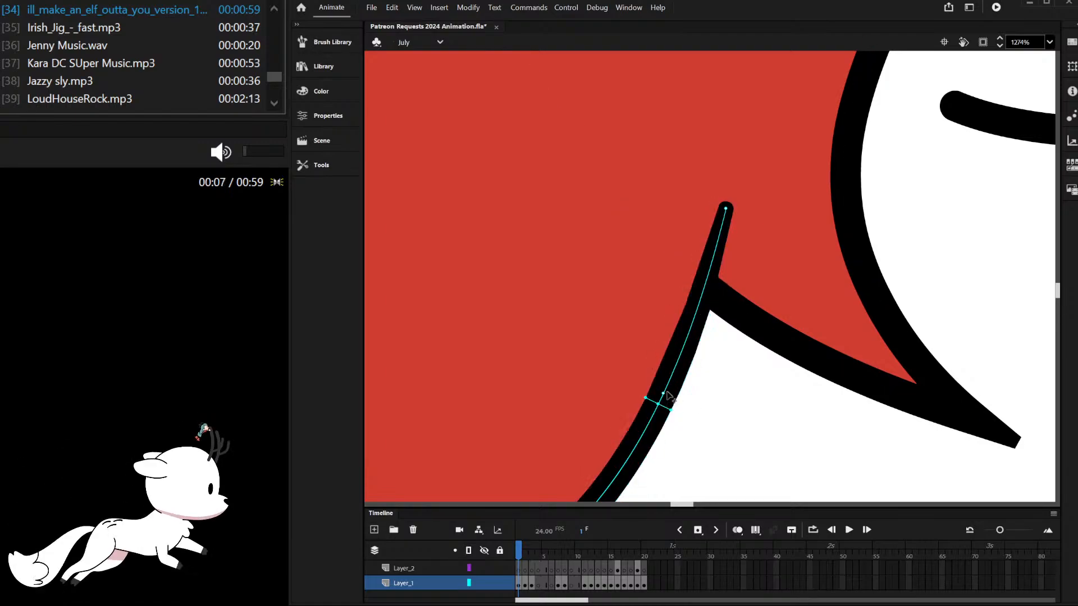
{"action": "scroll", "coordinate": [691, 303], "scroll_direction": "down", "scroll_amount": 5}
Step: Add a width point on the upper part of the lock's left outline and narrow its upper end to a thin tip
{"action": "scroll", "coordinate": [596, 154], "scroll_direction": "up", "scroll_amount": 3}
{"action": "scroll", "coordinate": [596, 154], "scroll_direction": "up", "scroll_amount": 3}
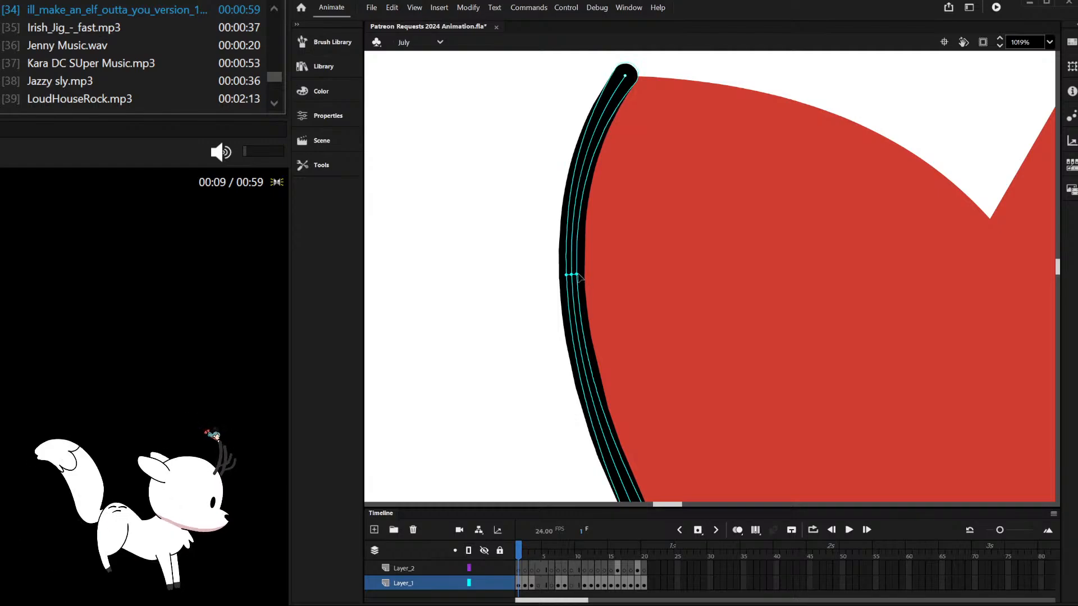
{"action": "scroll", "coordinate": [584, 275], "scroll_direction": "down", "scroll_amount": 2}
{"action": "scroll", "coordinate": [617, 149], "scroll_direction": "up", "scroll_amount": 4}
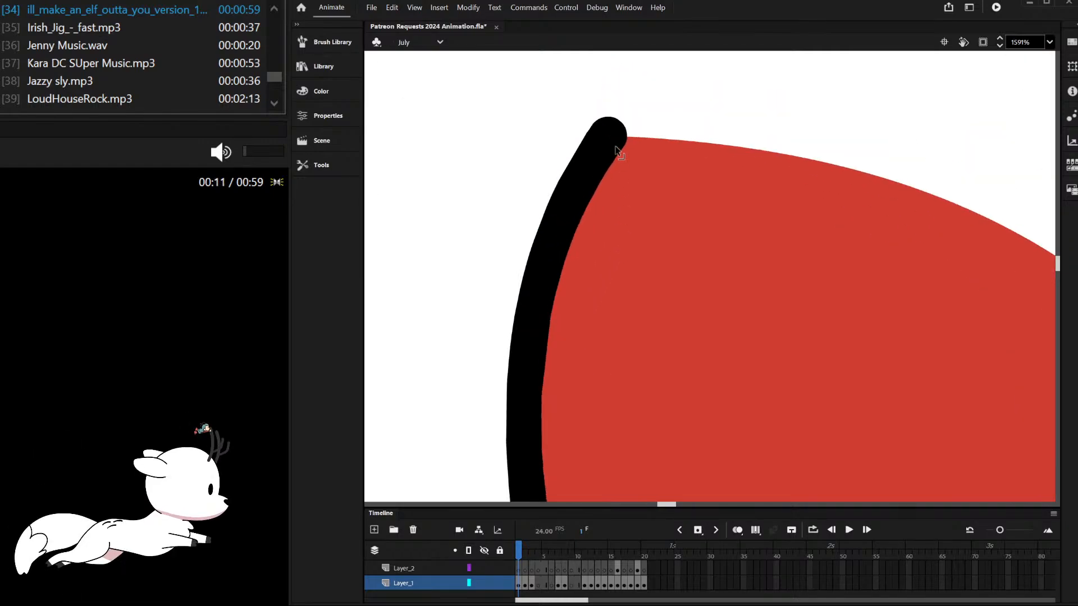
{"action": "scroll", "coordinate": [624, 147], "scroll_direction": "down", "scroll_amount": 5}
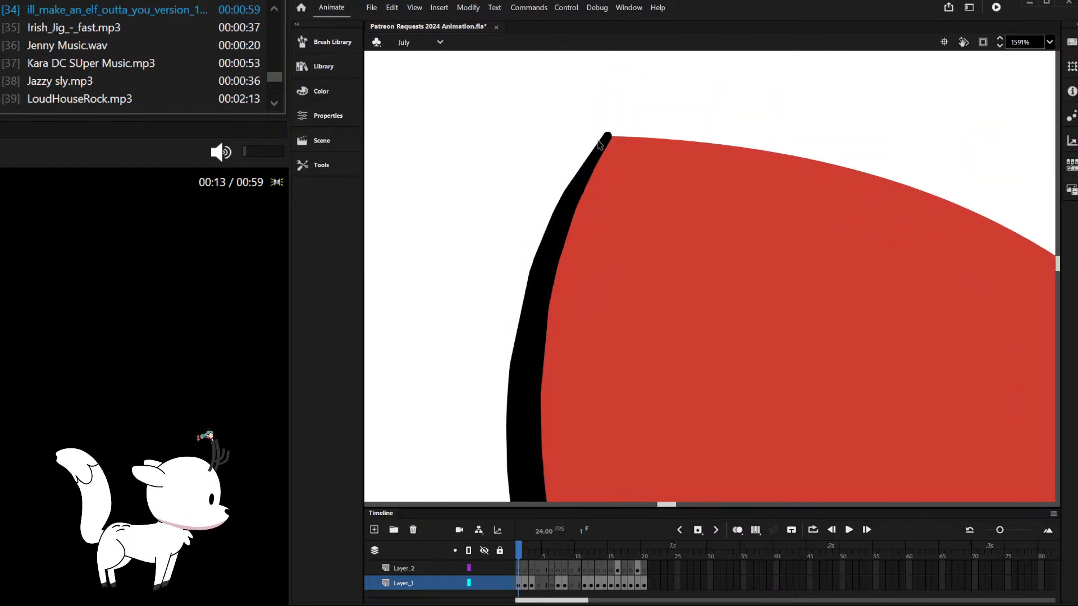
Step: Add a width point along the red lock's right outline and taper its upper end to a thin tip
{"action": "scroll", "coordinate": [731, 247], "scroll_direction": "up", "scroll_amount": 2}
{"action": "scroll", "coordinate": [732, 247], "scroll_direction": "up", "scroll_amount": 2}
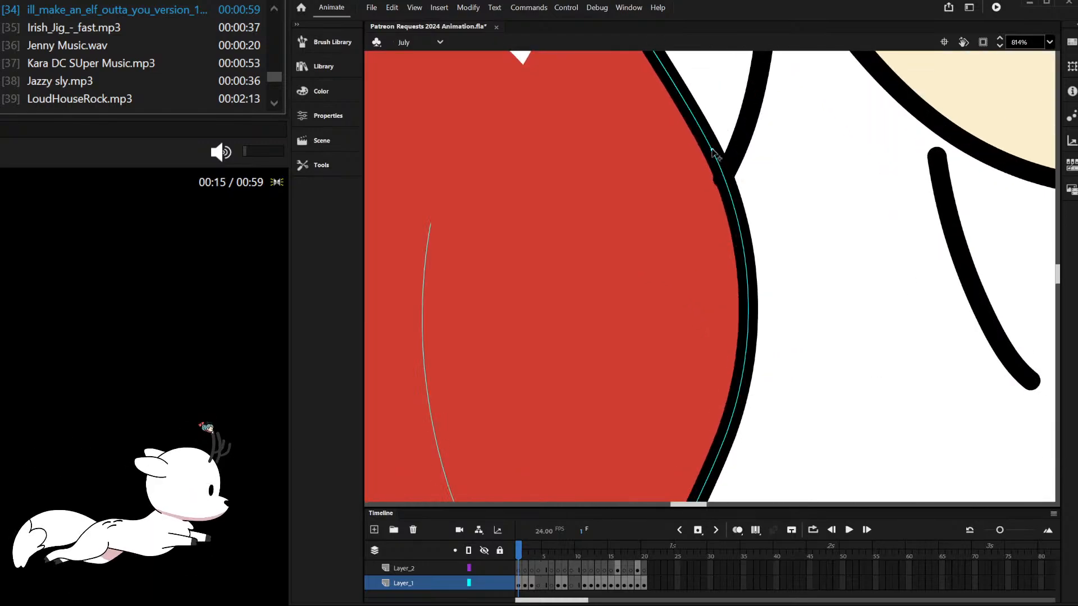
{"action": "scroll", "coordinate": [697, 197], "scroll_direction": "down", "scroll_amount": 3}
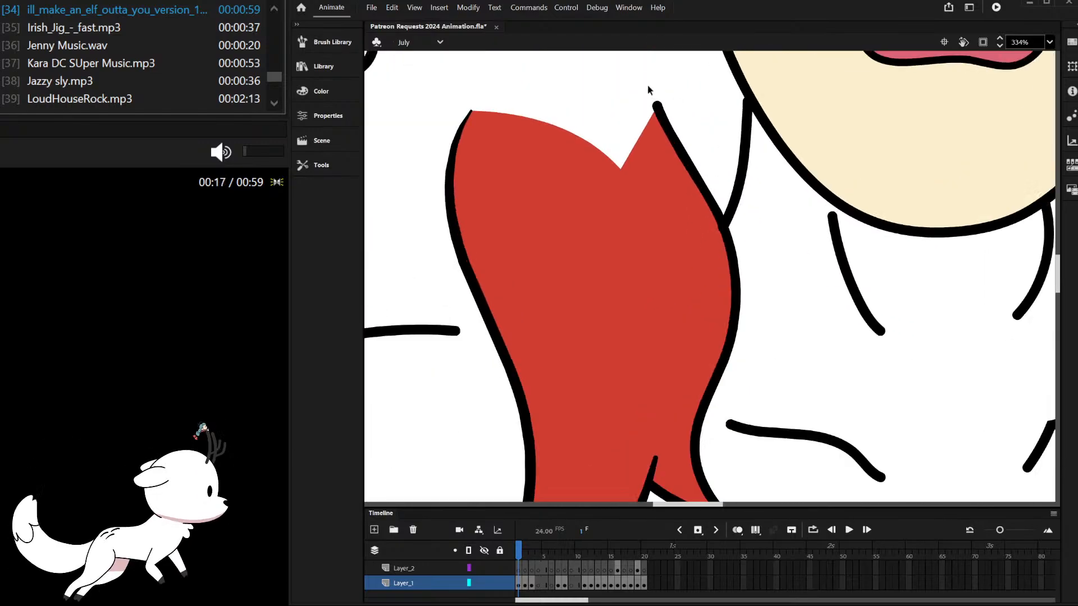
{"action": "scroll", "coordinate": [654, 135], "scroll_direction": "up", "scroll_amount": 4}
{"action": "left_click_drag", "start_coordinate": [649, 135], "coordinate": [661, 132]}
{"action": "scroll", "coordinate": [606, 157], "scroll_direction": "down", "scroll_amount": 9}
{"action": "scroll", "coordinate": [612, 159], "scroll_direction": "down", "scroll_amount": 2}
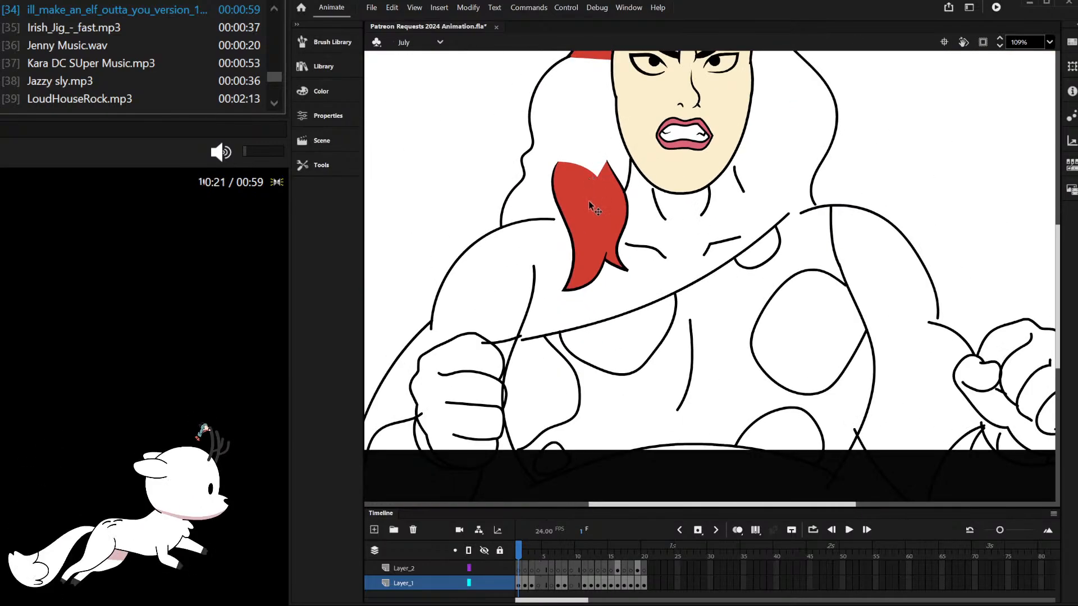
Step: Add a width point midway along the left neck line and taper both of its ends
{"action": "scroll", "coordinate": [595, 209], "scroll_direction": "down", "scroll_amount": 2}
{"action": "scroll", "coordinate": [617, 182], "scroll_direction": "up", "scroll_amount": 12}
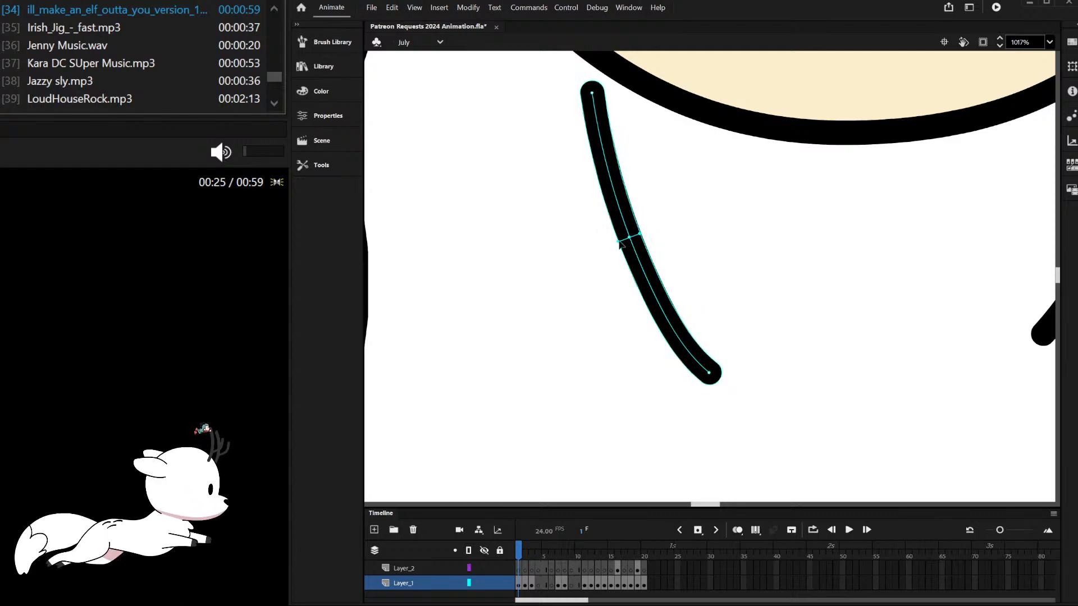
{"action": "scroll", "coordinate": [713, 375], "scroll_direction": "up", "scroll_amount": 1}
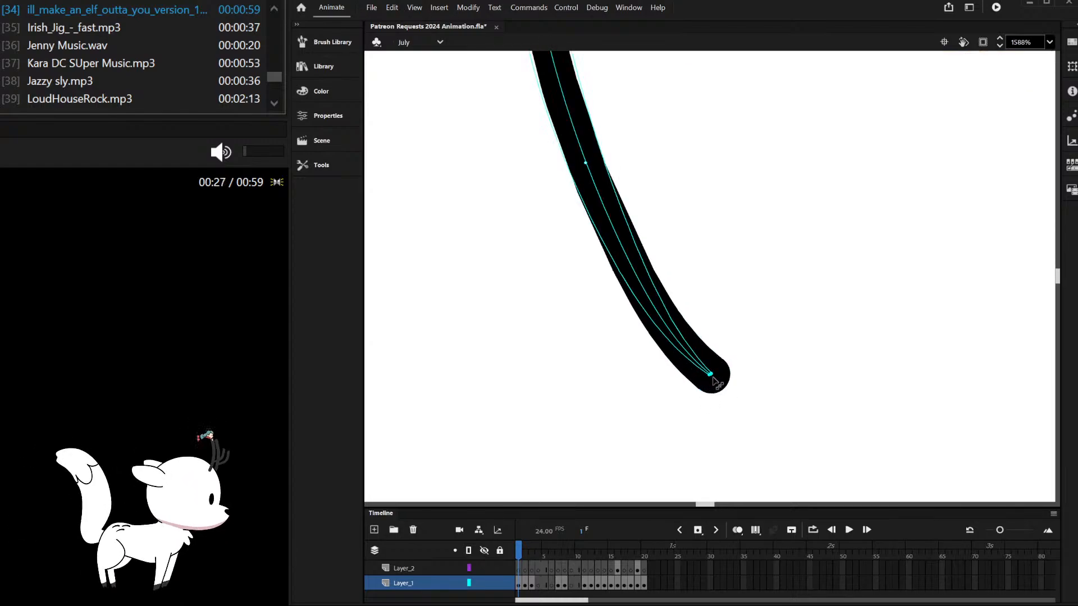
{"action": "scroll", "coordinate": [713, 375], "scroll_direction": "down", "scroll_amount": 3}
{"action": "scroll", "coordinate": [620, 182], "scroll_direction": "up", "scroll_amount": 4}
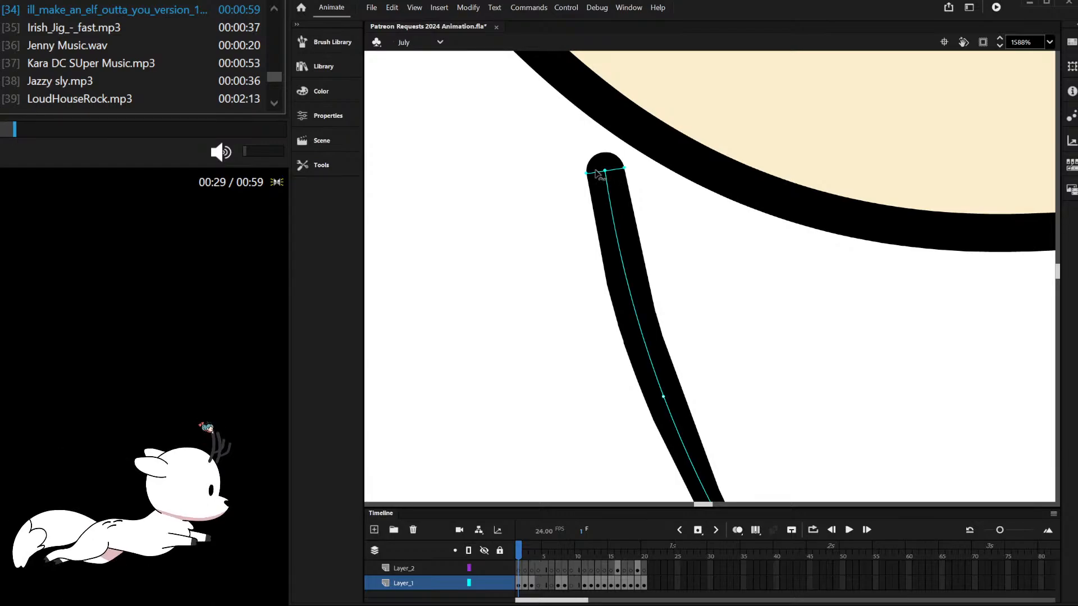
{"action": "scroll", "coordinate": [607, 174], "scroll_direction": "down", "scroll_amount": 5}
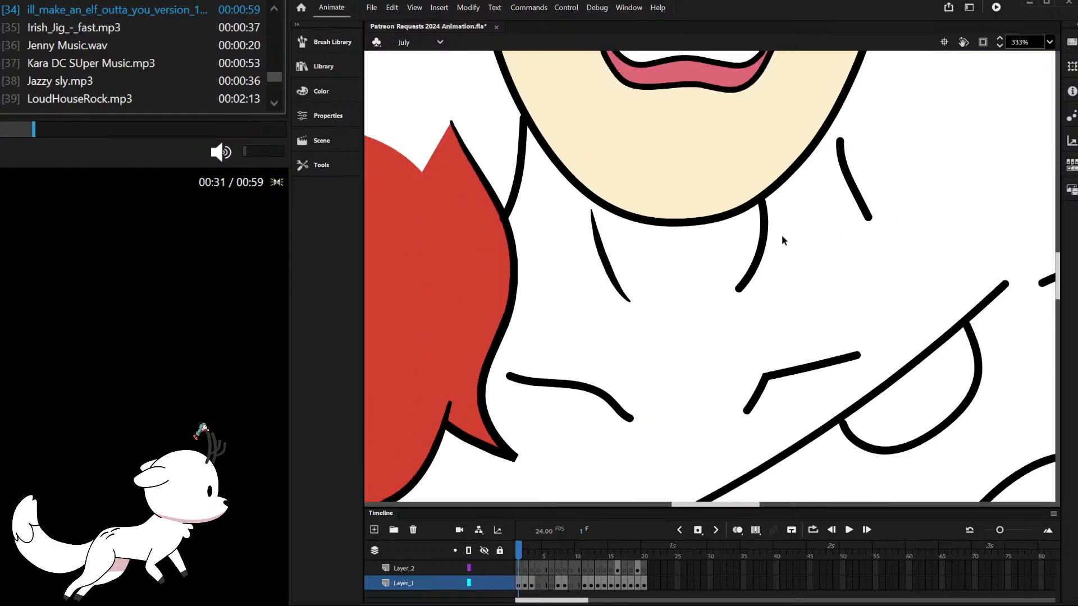
Step: Add a width point along the right neck line and taper its lower end
{"action": "scroll", "coordinate": [780, 233], "scroll_direction": "up", "scroll_amount": 5}
{"action": "left_click_drag", "start_coordinate": [723, 231], "coordinate": [737, 232]}
{"action": "scroll", "coordinate": [652, 237], "scroll_direction": "down", "scroll_amount": 4}
{"action": "scroll", "coordinate": [629, 345], "scroll_direction": "up", "scroll_amount": 3}
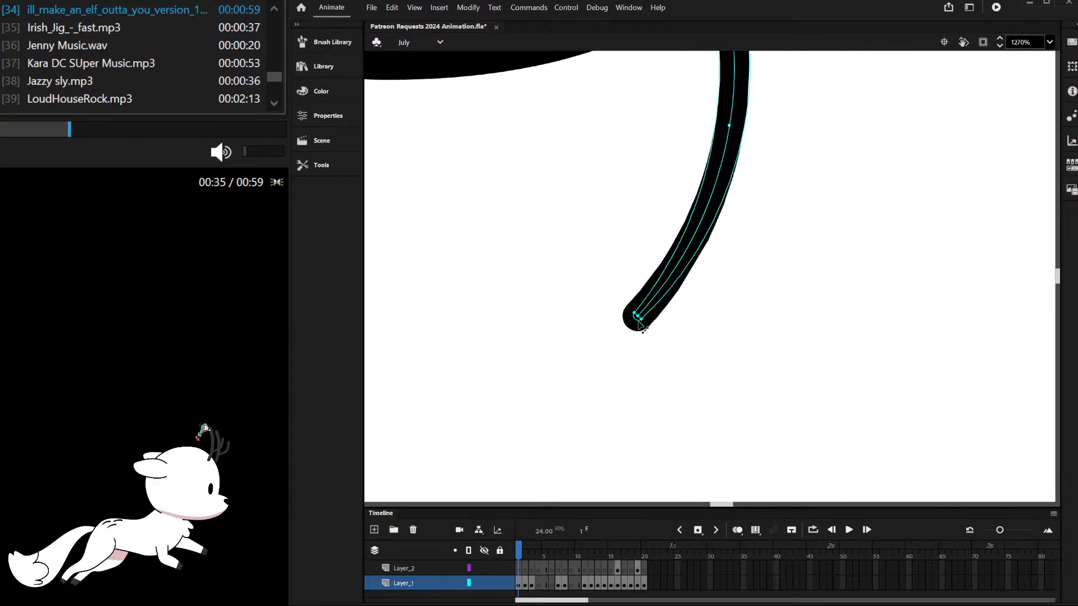
{"action": "scroll", "coordinate": [662, 297], "scroll_direction": "down", "scroll_amount": 6}
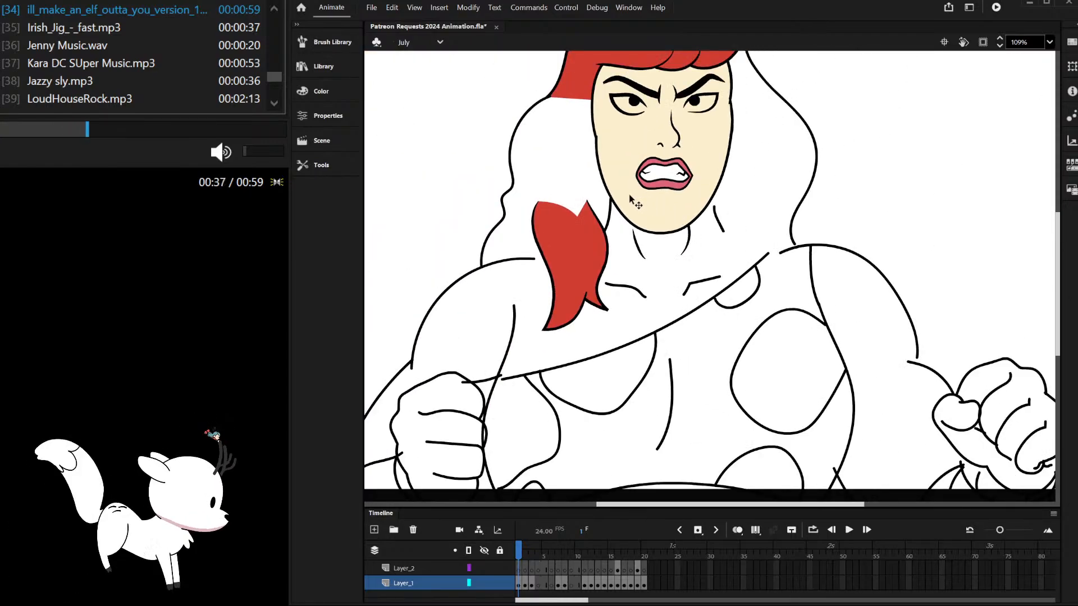
Step: Add a width point on the short line beside the jaw on the right and taper both of its ends
{"action": "scroll", "coordinate": [658, 226], "scroll_direction": "up", "scroll_amount": 7}
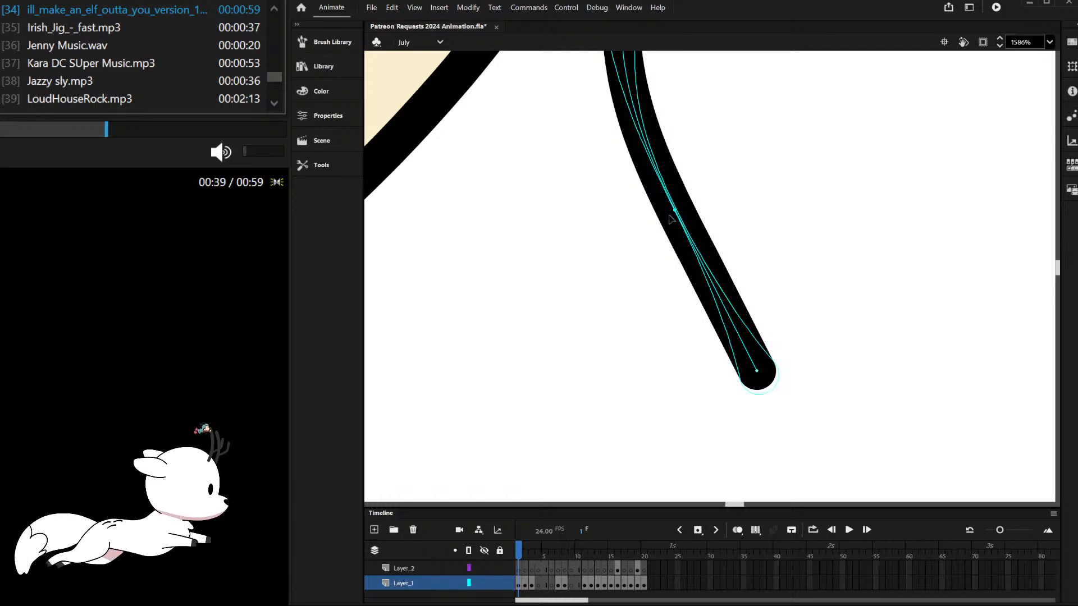
{"action": "left_click_drag", "start_coordinate": [685, 217], "coordinate": [698, 209]}
{"action": "scroll", "coordinate": [713, 244], "scroll_direction": "down", "scroll_amount": 2}
{"action": "scroll", "coordinate": [744, 359], "scroll_direction": "up", "scroll_amount": 3}
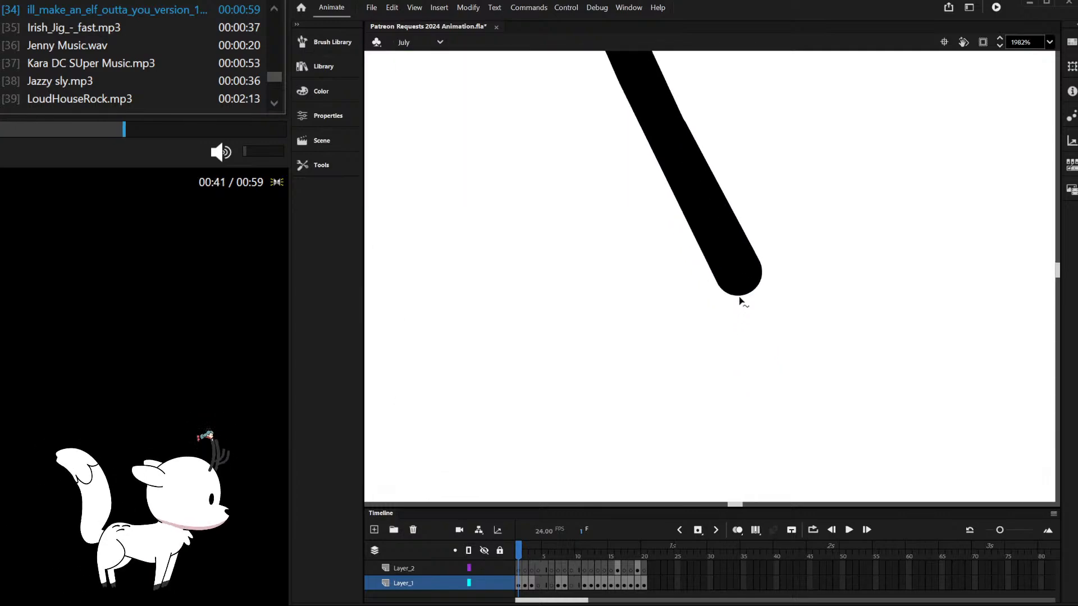
{"action": "scroll", "coordinate": [726, 225], "scroll_direction": "down", "scroll_amount": 3}
{"action": "scroll", "coordinate": [681, 169], "scroll_direction": "up", "scroll_amount": 2}
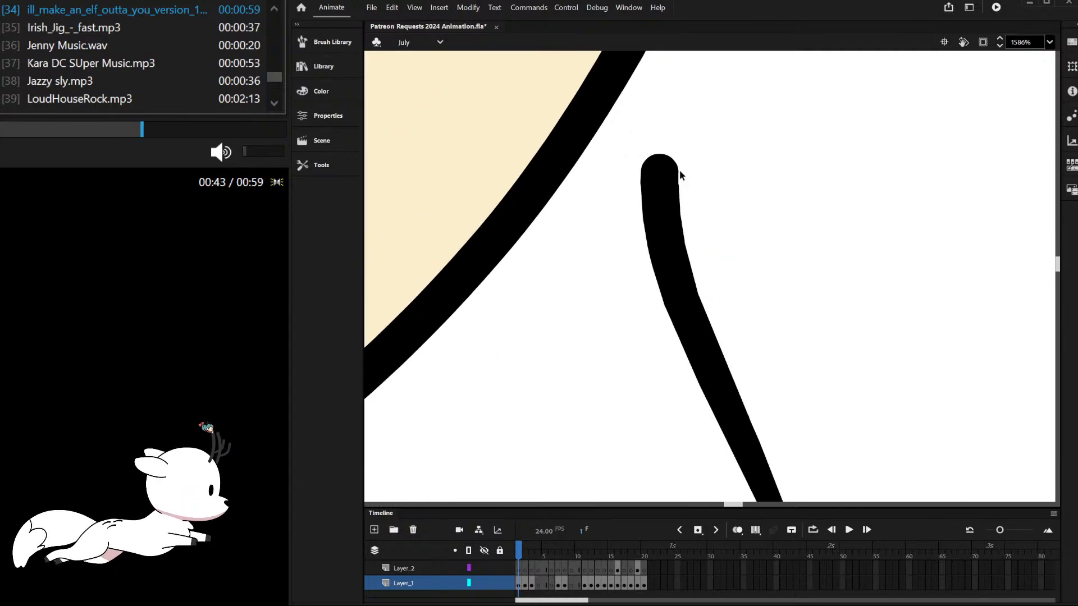
{"action": "left_click_drag", "start_coordinate": [678, 176], "coordinate": [668, 177]}
{"action": "scroll", "coordinate": [672, 251], "scroll_direction": "down", "scroll_amount": 7}
Step: Add a width point along the thumb's lower contour on the right-hand fist and narrow its open left end
{"action": "scroll", "coordinate": [672, 252], "scroll_direction": "up", "scroll_amount": 2}
{"action": "scroll", "coordinate": [669, 230], "scroll_direction": "down", "scroll_amount": 4}
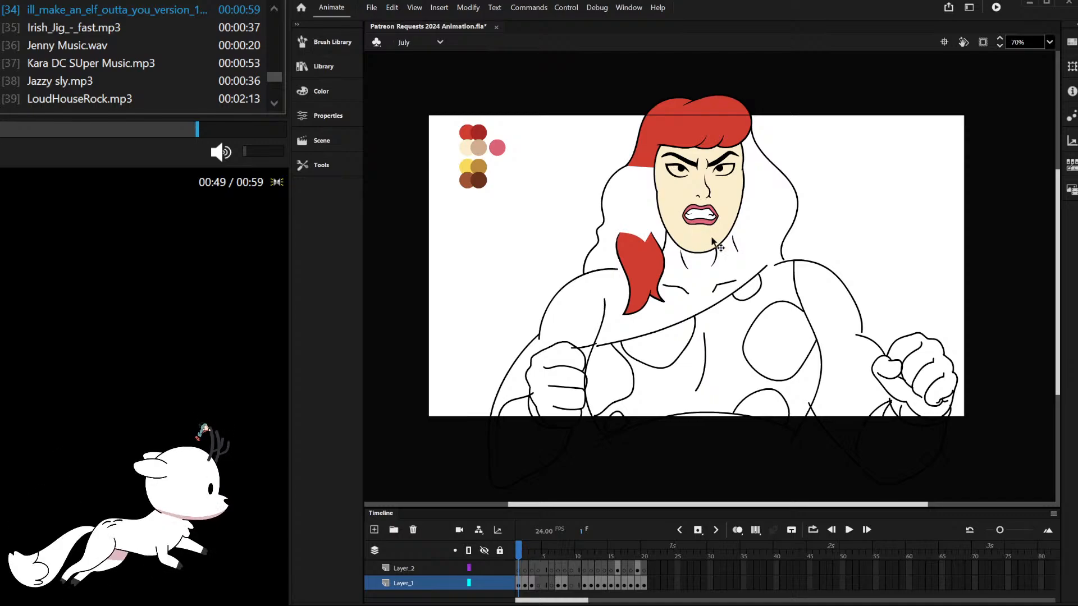
{"action": "scroll", "coordinate": [696, 233], "scroll_direction": "up", "scroll_amount": 2}
{"action": "scroll", "coordinate": [709, 224], "scroll_direction": "down", "scroll_amount": 2}
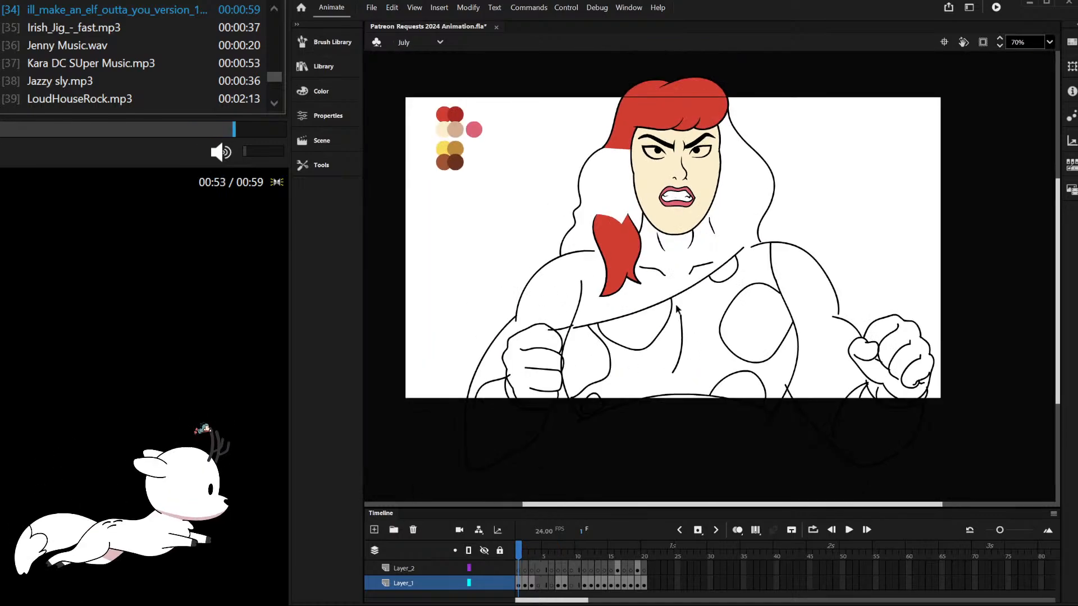
{"action": "scroll", "coordinate": [678, 308], "scroll_direction": "up", "scroll_amount": 12}
{"action": "left_click_drag", "start_coordinate": [763, 356], "coordinate": [771, 366]}
{"action": "left_click_drag", "start_coordinate": [438, 279], "coordinate": [449, 276]}
{"action": "scroll", "coordinate": [600, 280], "scroll_direction": "down", "scroll_amount": 6}
Step: Add a width point on the thumb's upper contour and taper the end overlapping the thumb to a thin tip
{"action": "scroll", "coordinate": [612, 281], "scroll_direction": "up", "scroll_amount": 3}
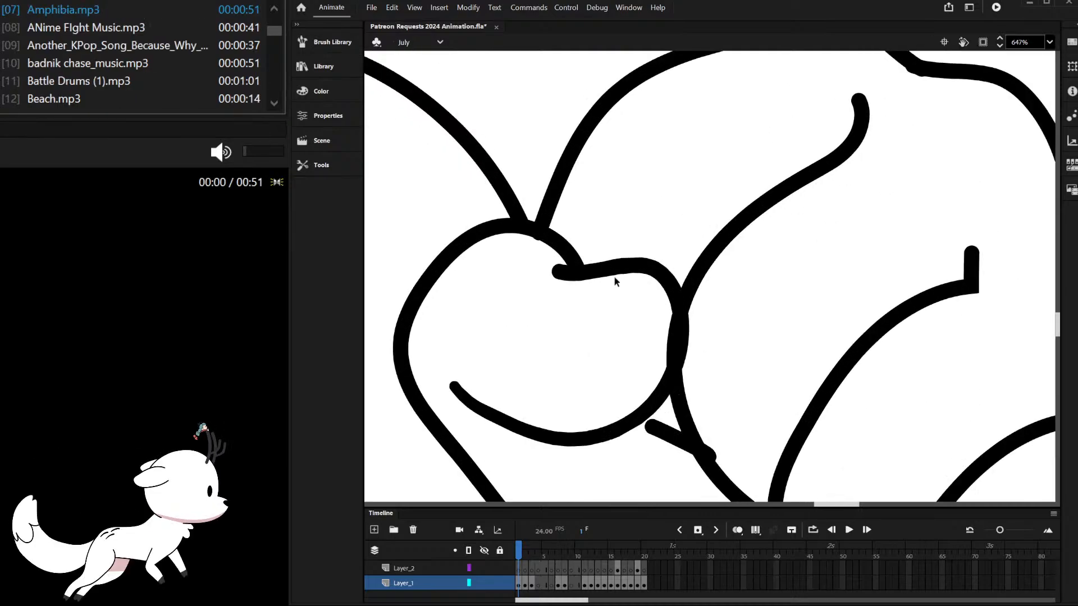
{"action": "scroll", "coordinate": [613, 281], "scroll_direction": "down", "scroll_amount": 3}
{"action": "scroll", "coordinate": [579, 290], "scroll_direction": "up", "scroll_amount": 6}
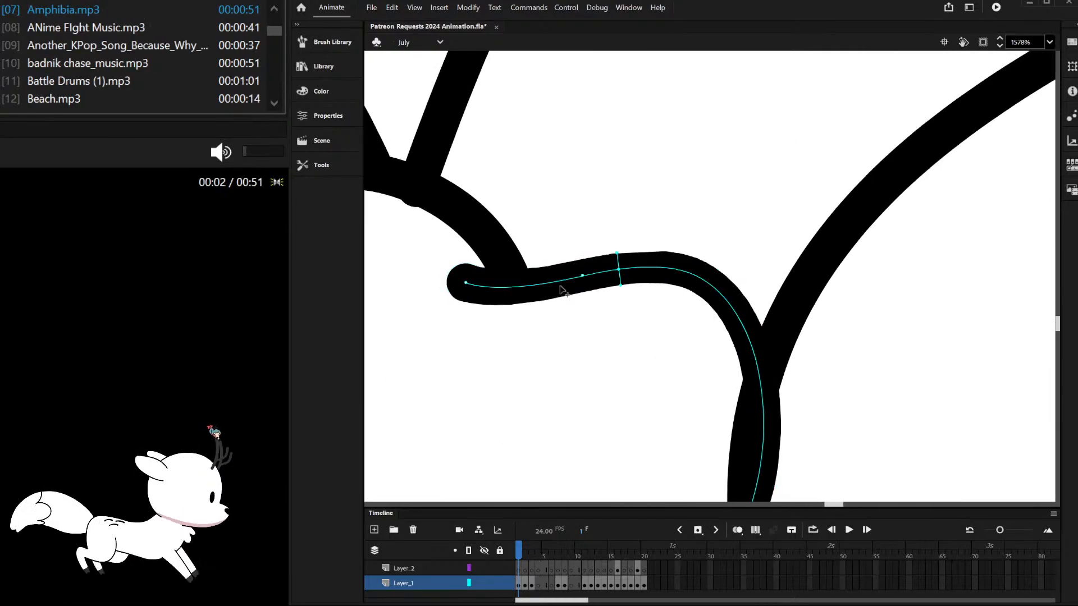
{"action": "left_click_drag", "start_coordinate": [460, 299], "coordinate": [465, 284]}
{"action": "scroll", "coordinate": [595, 258], "scroll_direction": "down", "scroll_amount": 7}
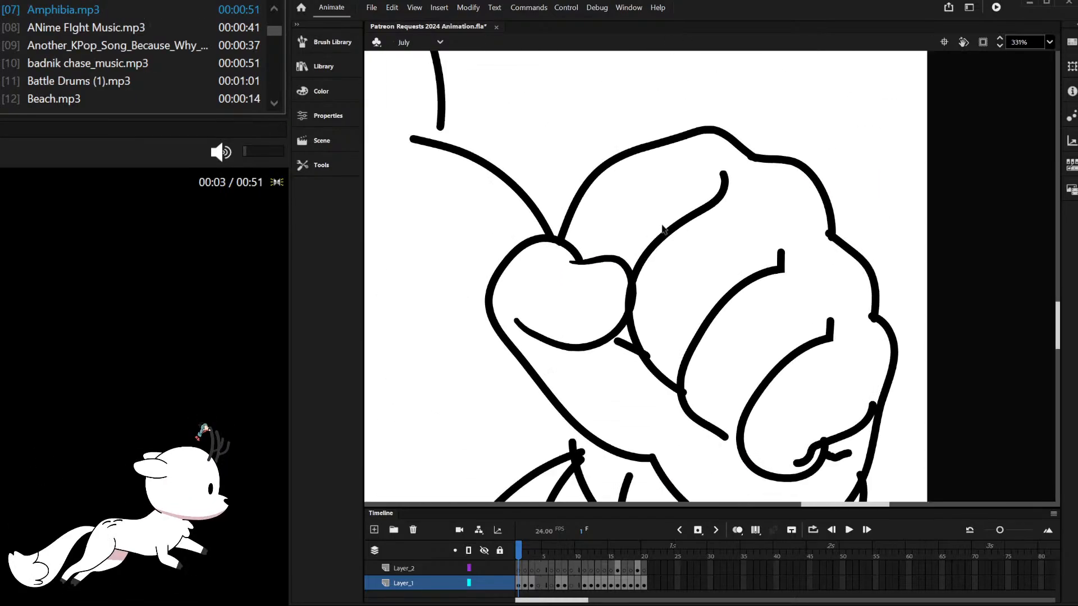
Step: Adjust the stroke width along the first finger line and taper the outer end of the short crease beneath the thumb
{"action": "scroll", "coordinate": [682, 225], "scroll_direction": "up", "scroll_amount": 5}
{"action": "scroll", "coordinate": [674, 219], "scroll_direction": "down", "scroll_amount": 3}
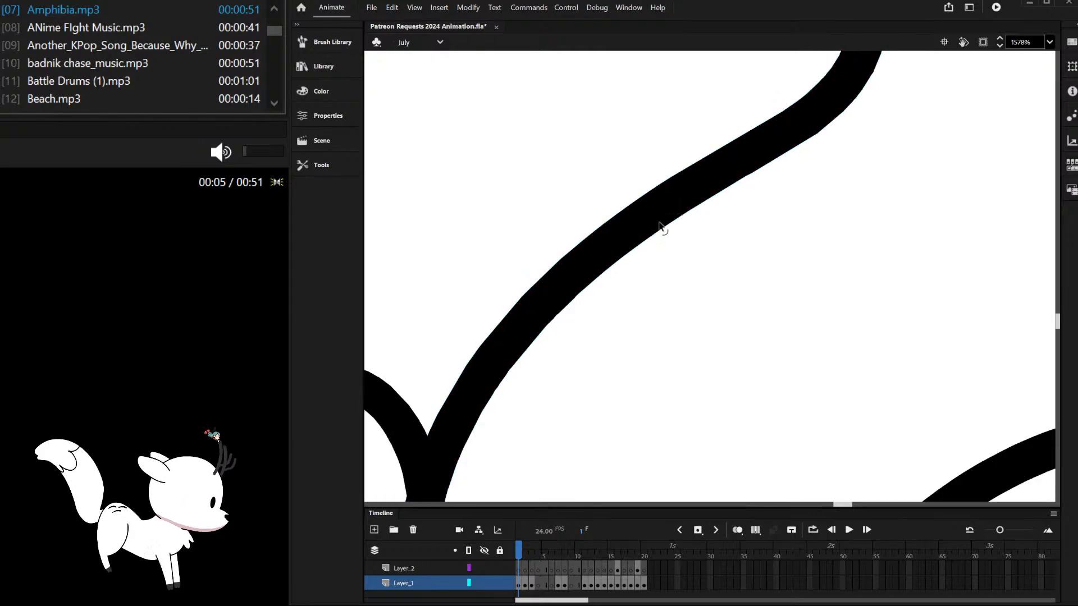
{"action": "scroll", "coordinate": [661, 225], "scroll_direction": "down", "scroll_amount": 4}
{"action": "scroll", "coordinate": [617, 359], "scroll_direction": "up", "scroll_amount": 8}
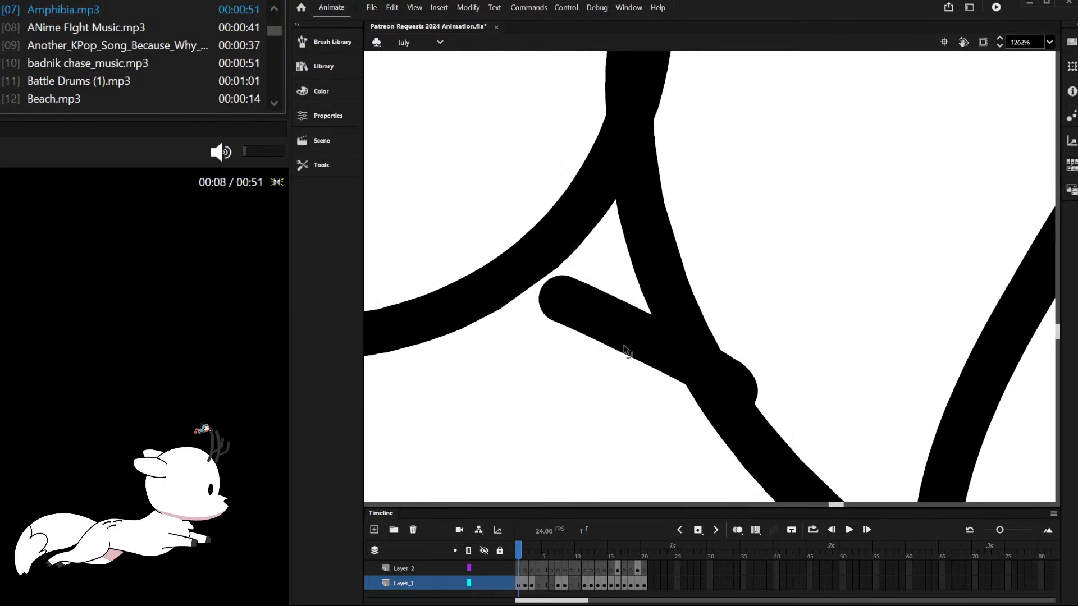
{"action": "left_click_drag", "start_coordinate": [618, 347], "coordinate": [618, 352]}
{"action": "left_click_drag", "start_coordinate": [555, 321], "coordinate": [563, 310]}
{"action": "scroll", "coordinate": [637, 253], "scroll_direction": "down", "scroll_amount": 7}
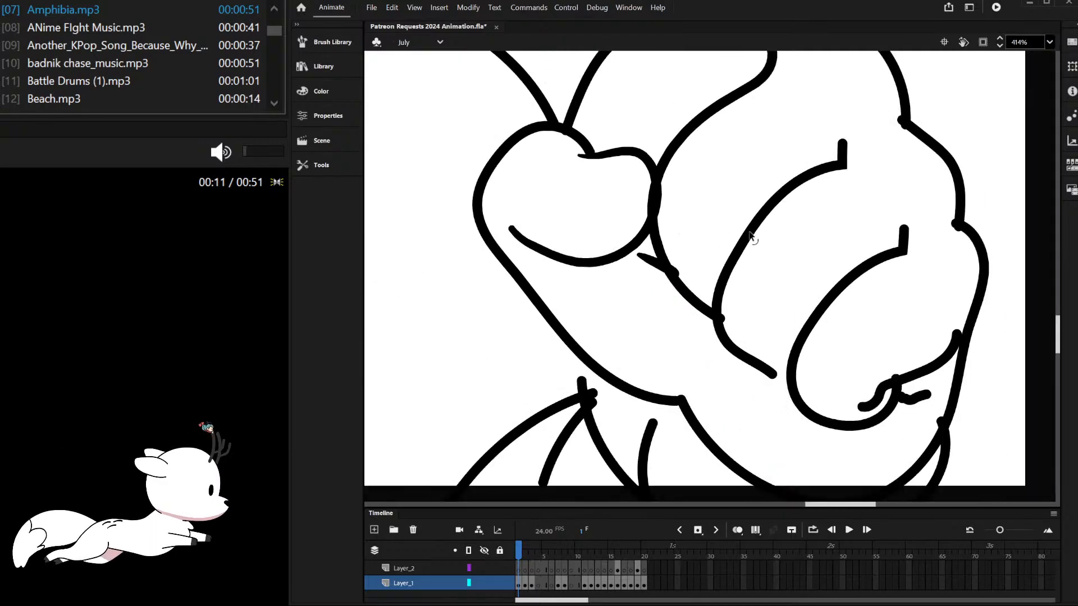
Step: Add a width point along the fist's second finger line and thin its hooked upper end
{"action": "scroll", "coordinate": [836, 160], "scroll_direction": "up", "scroll_amount": 6}
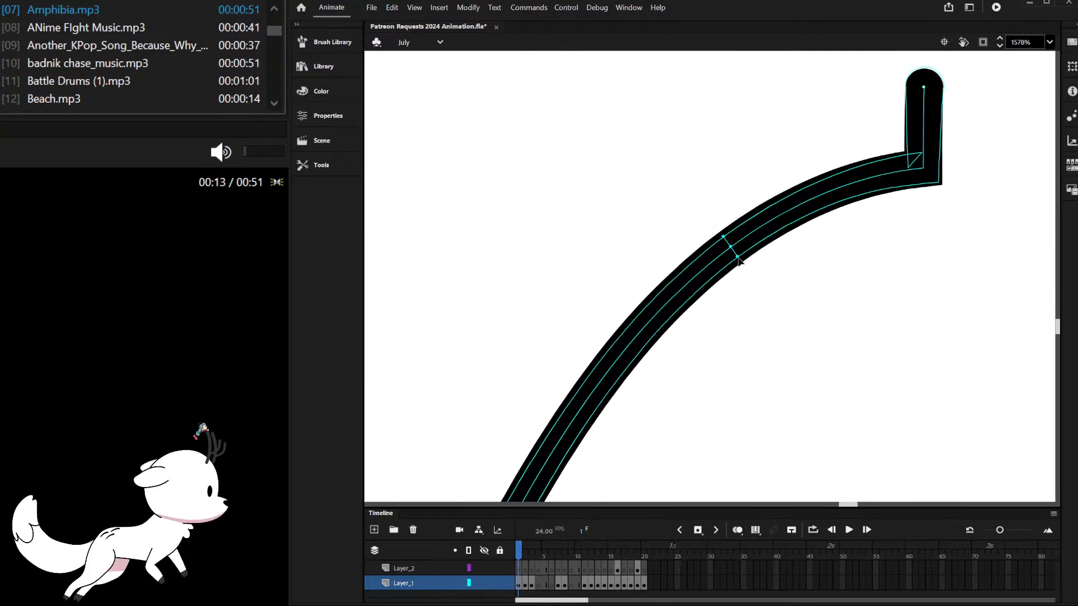
{"action": "scroll", "coordinate": [744, 265], "scroll_direction": "down", "scroll_amount": 3}
{"action": "scroll", "coordinate": [790, 213], "scroll_direction": "up", "scroll_amount": 4}
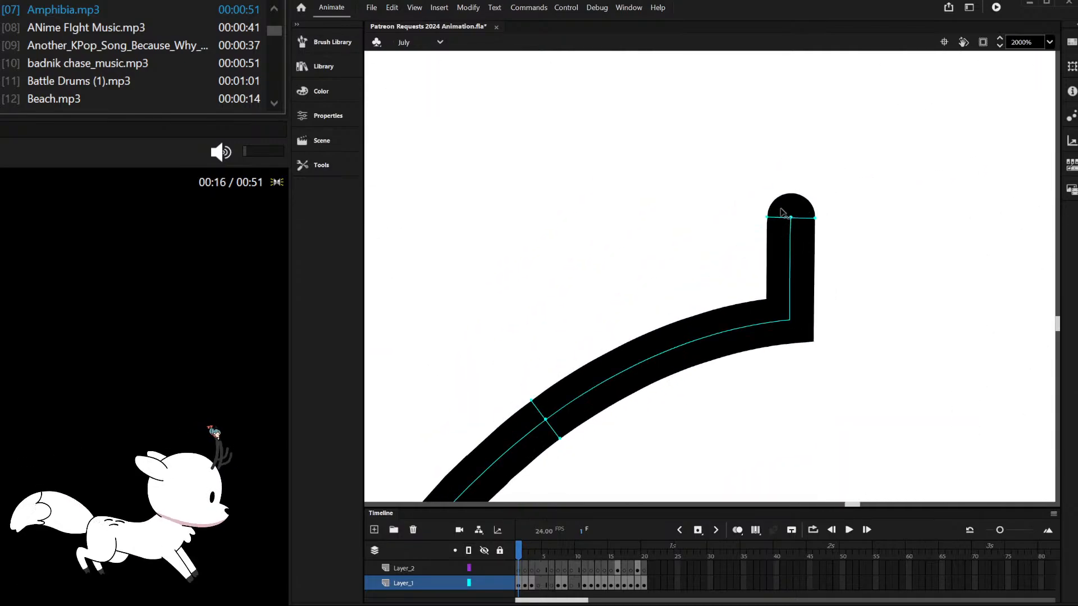
{"action": "scroll", "coordinate": [748, 180], "scroll_direction": "down", "scroll_amount": 6}
{"action": "scroll", "coordinate": [763, 281], "scroll_direction": "up", "scroll_amount": 4}
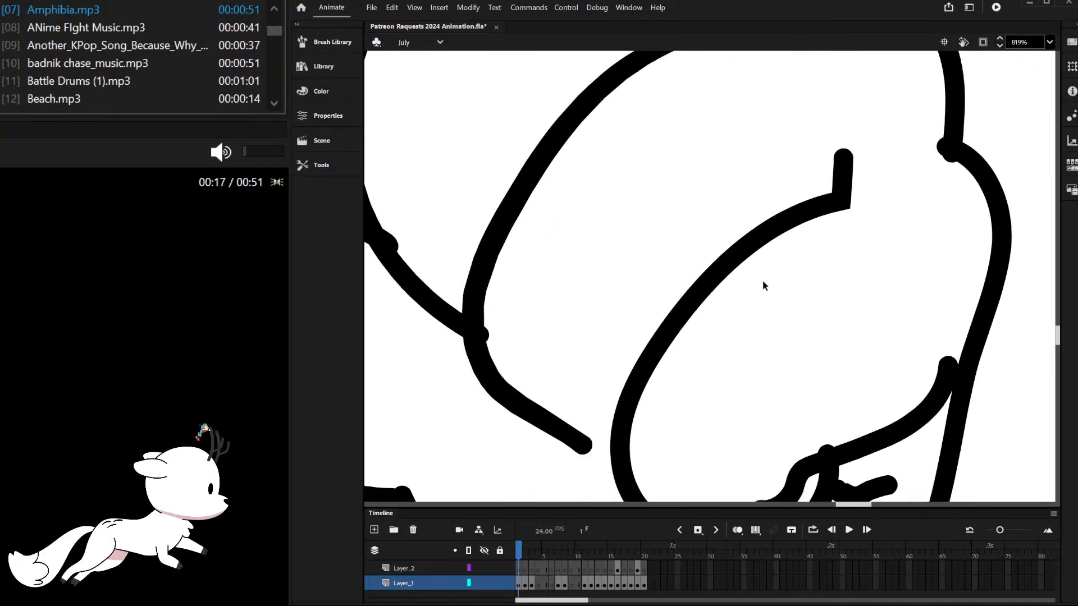
Step: Adjust the stroke width along the right-hand fist's third finger line and thin its hooked upper end
{"action": "left_click_drag", "start_coordinate": [726, 243], "coordinate": [736, 253]}
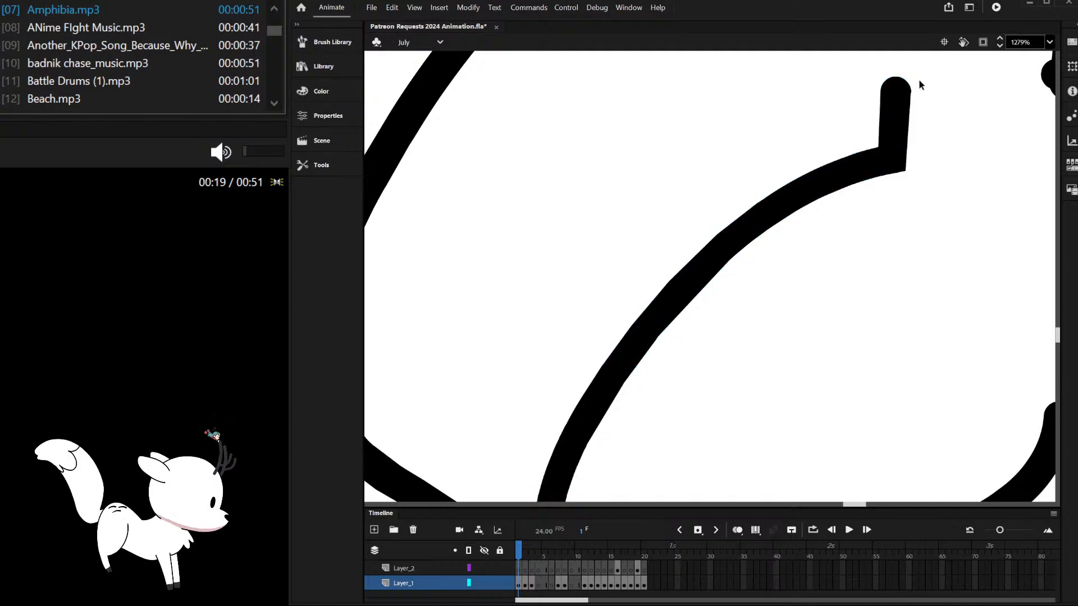
{"action": "scroll", "coordinate": [919, 84], "scroll_direction": "up", "scroll_amount": 3}
{"action": "left_click_drag", "start_coordinate": [837, 134], "coordinate": [840, 135]}
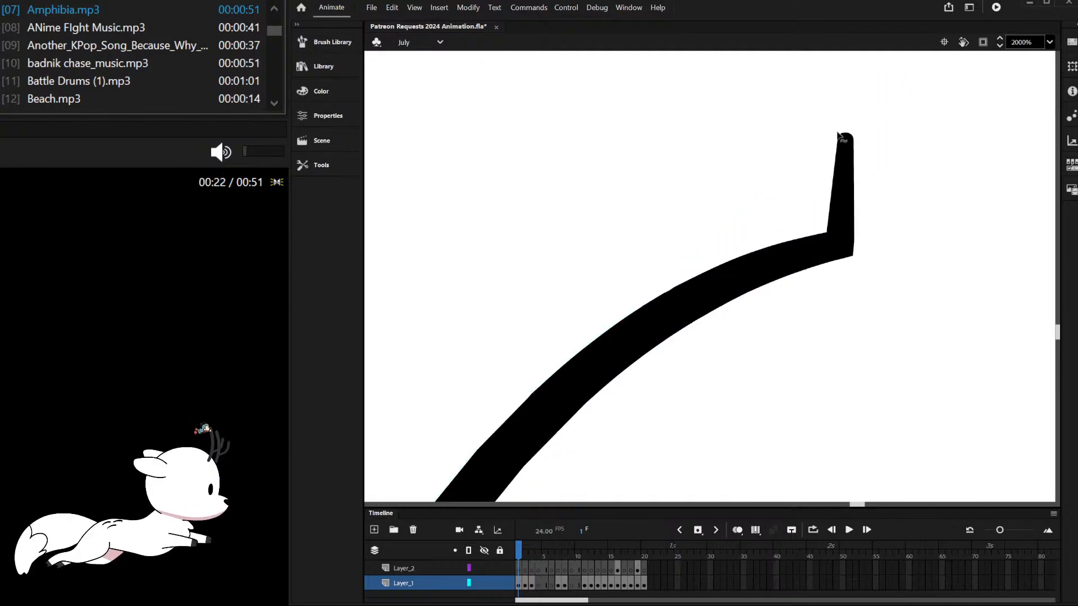
Step: Taper both ends of the wavy crease line crossing the base of the right-hand fist's little finger
{"action": "scroll", "coordinate": [740, 158], "scroll_direction": "down", "scroll_amount": 8}
{"action": "scroll", "coordinate": [744, 316], "scroll_direction": "up", "scroll_amount": 6}
{"action": "left_click", "coordinate": [721, 336]}
{"action": "scroll", "coordinate": [776, 279], "scroll_direction": "down", "scroll_amount": 4}
{"action": "scroll", "coordinate": [819, 243], "scroll_direction": "up", "scroll_amount": 4}
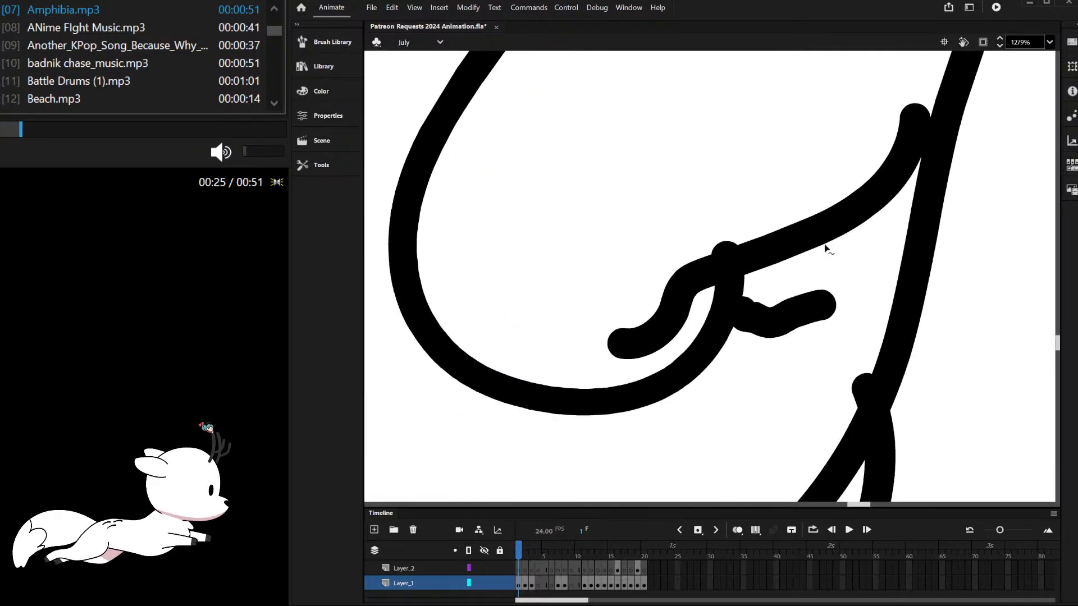
{"action": "left_click_drag", "start_coordinate": [620, 357], "coordinate": [621, 347]}
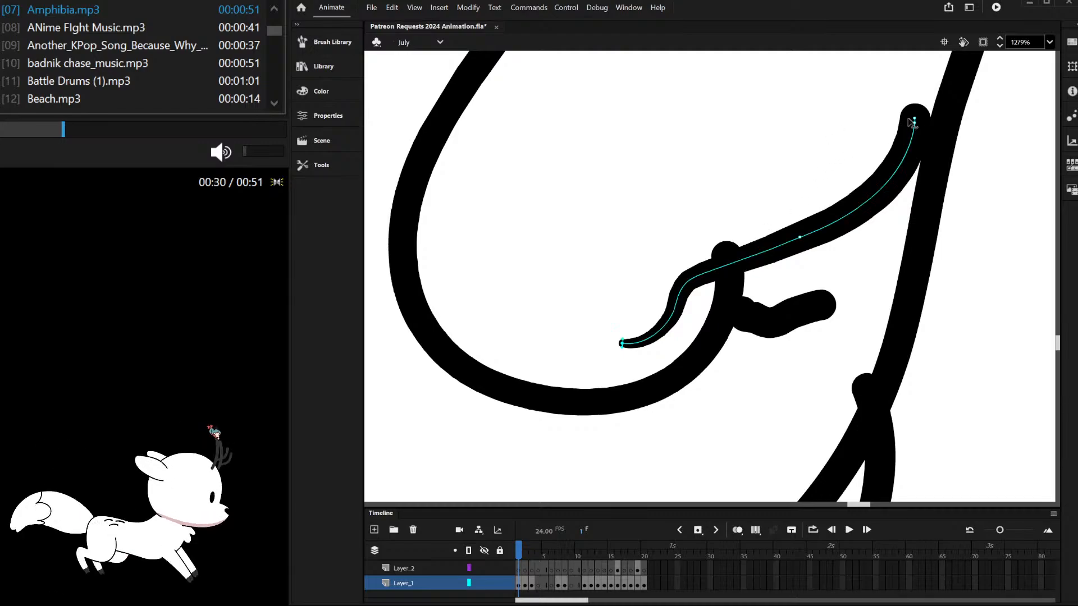
{"action": "left_click_drag", "start_coordinate": [901, 115], "coordinate": [910, 110]}
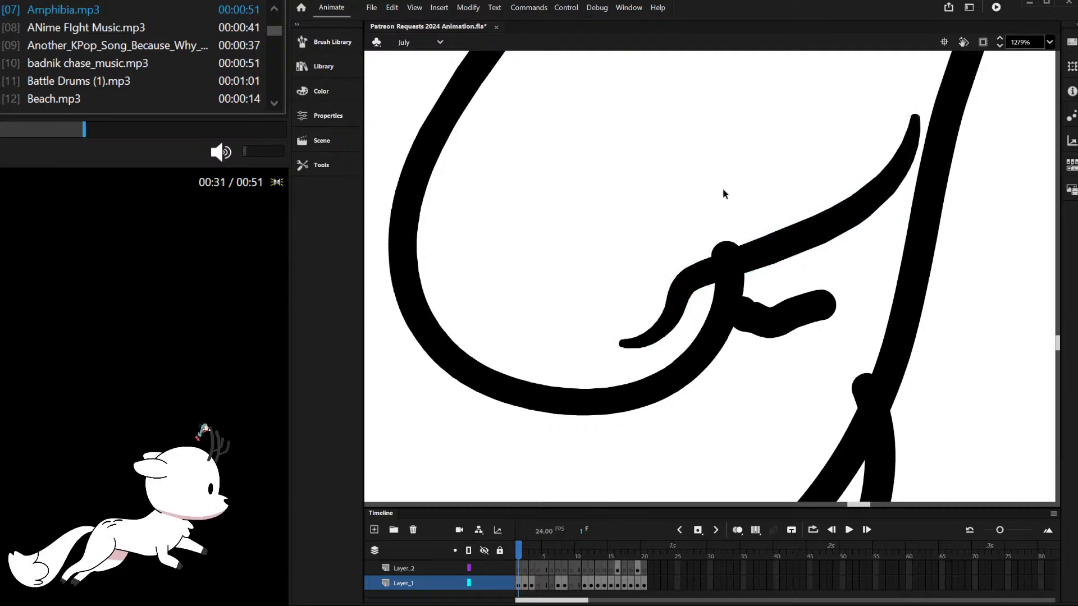
Step: Edit the short crease below the little finger and delete the excess segment at its inner end
{"action": "scroll", "coordinate": [722, 216], "scroll_direction": "down", "scroll_amount": 2}
{"action": "scroll", "coordinate": [766, 292], "scroll_direction": "up", "scroll_amount": 2}
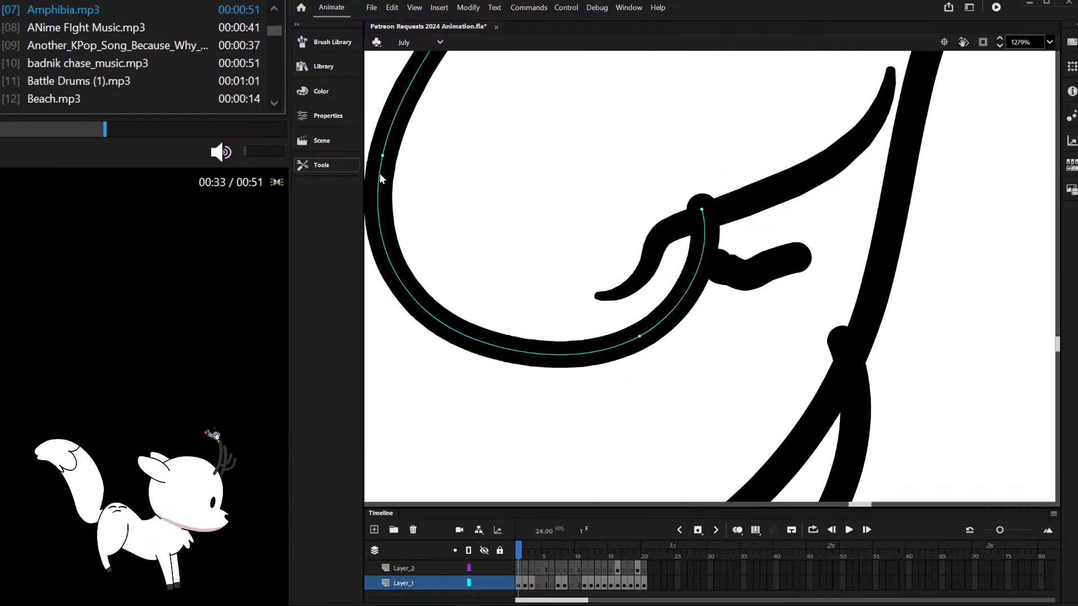
{"action": "double_click", "coordinate": [760, 272]}
{"action": "mouse_move", "coordinate": [690, 221]}
{"action": "left_mouse_down"}
{"action": "mouse_move", "coordinate": [737, 293]}
{"action": "mouse_move", "coordinate": [694, 264]}
{"action": "left_mouse_up"}
{"action": "key", "text": "Delete"}
{"action": "double_click", "coordinate": [718, 318]}
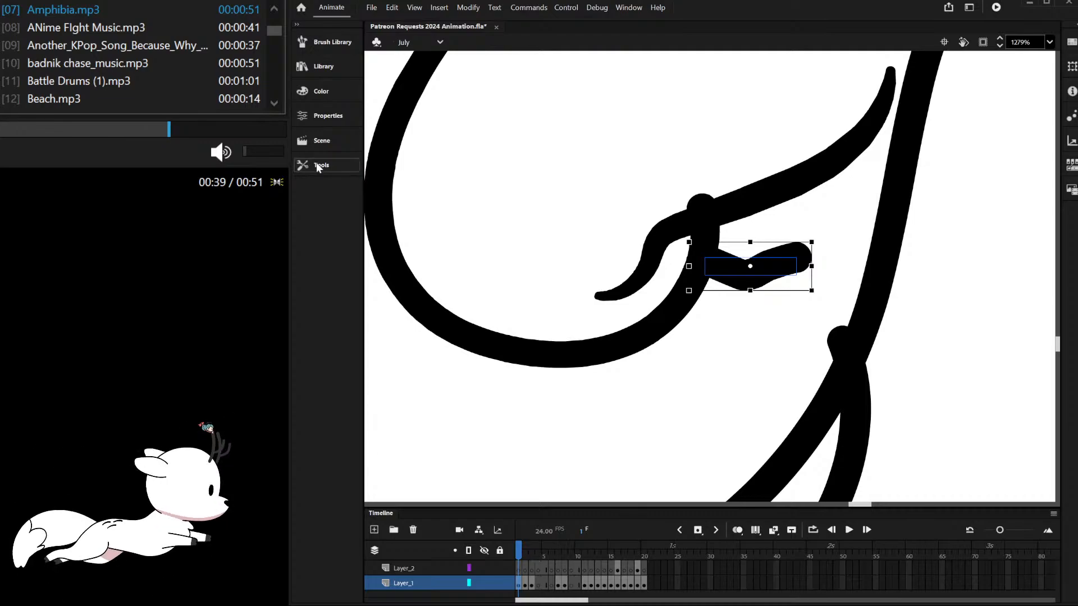
Step: Taper the inner and outer ends of the short crease below the little finger to thin tips
{"action": "scroll", "coordinate": [830, 282], "scroll_direction": "up", "scroll_amount": 3}
{"action": "left_click_drag", "start_coordinate": [707, 268], "coordinate": [714, 288]}
{"action": "left_click_drag", "start_coordinate": [783, 265], "coordinate": [778, 250]}
{"action": "scroll", "coordinate": [755, 252], "scroll_direction": "down", "scroll_amount": 5}
{"action": "scroll", "coordinate": [755, 259], "scroll_direction": "down", "scroll_amount": 4}
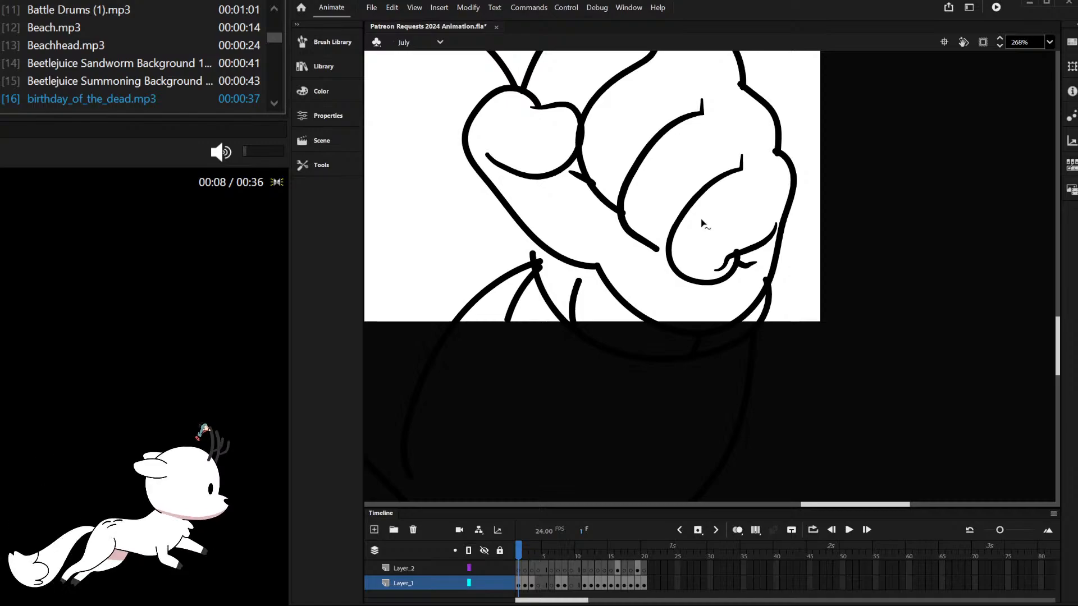
Step: Examine the fist lines and the whole character's line art for strokes that still need refinement
{"action": "scroll", "coordinate": [714, 213], "scroll_direction": "down", "scroll_amount": 10}
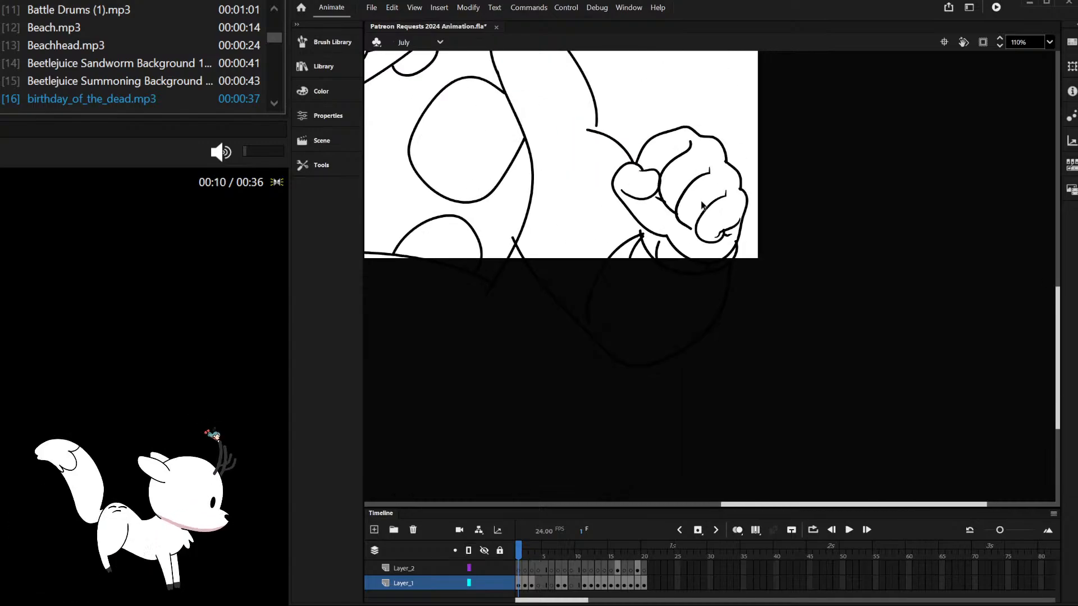
{"action": "scroll", "coordinate": [634, 172], "scroll_direction": "up", "scroll_amount": 4}
{"action": "scroll", "coordinate": [686, 192], "scroll_direction": "up", "scroll_amount": 2}
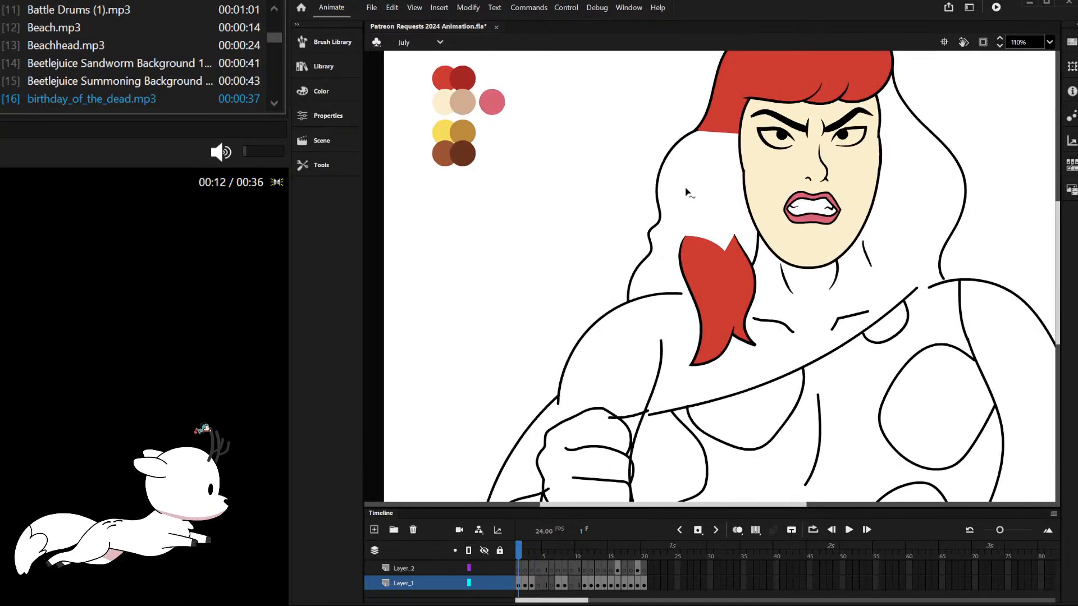
{"action": "scroll", "coordinate": [686, 192], "scroll_direction": "down", "scroll_amount": 3}
{"action": "scroll", "coordinate": [783, 177], "scroll_direction": "up", "scroll_amount": 2}
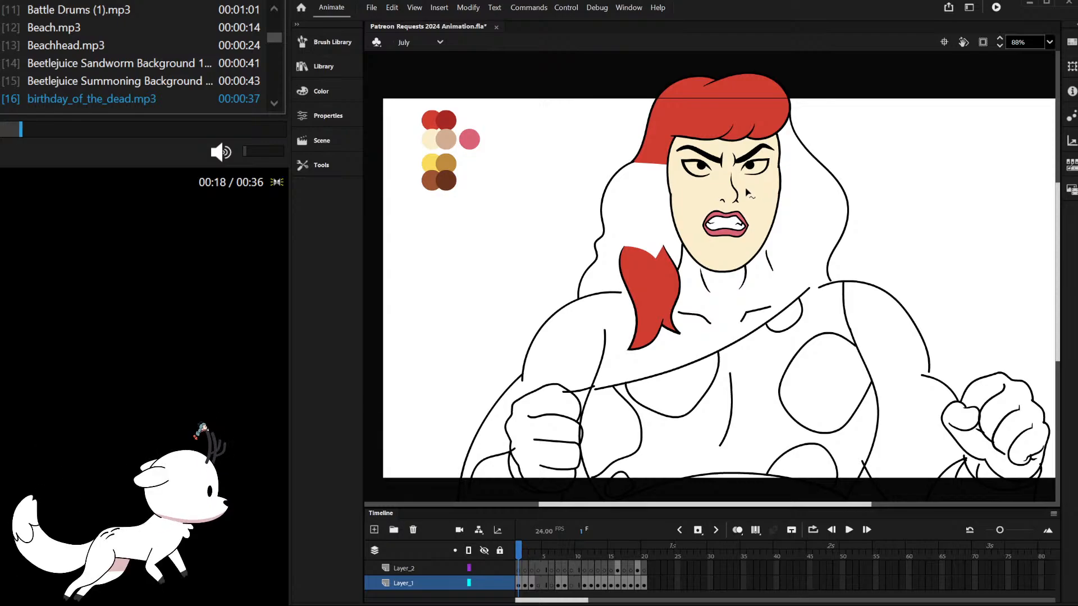
{"action": "scroll", "coordinate": [648, 220], "scroll_direction": "down", "scroll_amount": 2}
{"action": "scroll", "coordinate": [650, 206], "scroll_direction": "up", "scroll_amount": 2}
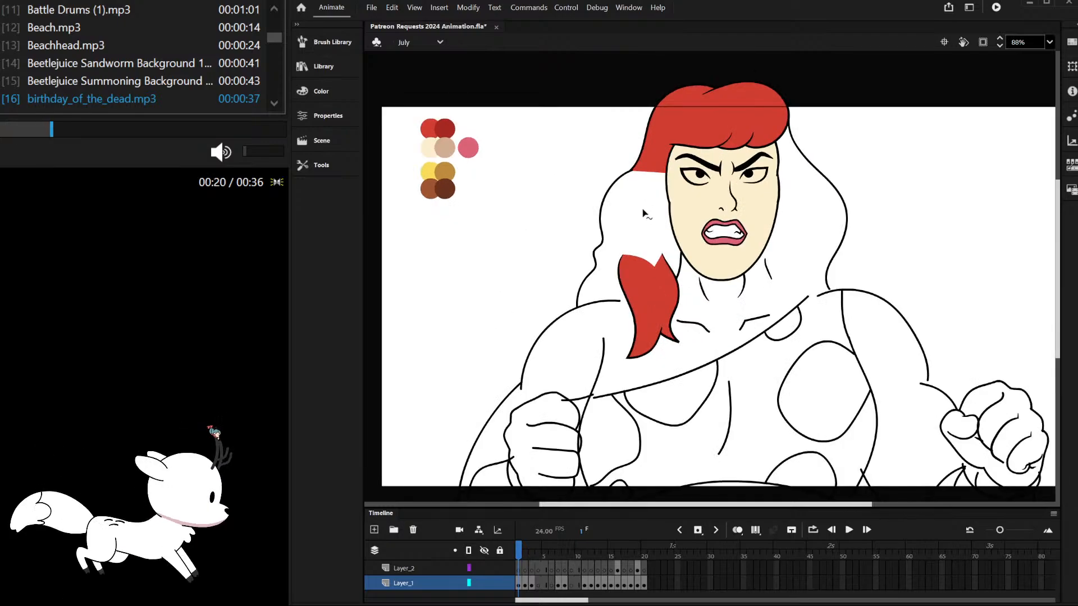
{"action": "scroll", "coordinate": [645, 213], "scroll_direction": "up", "scroll_amount": 2}
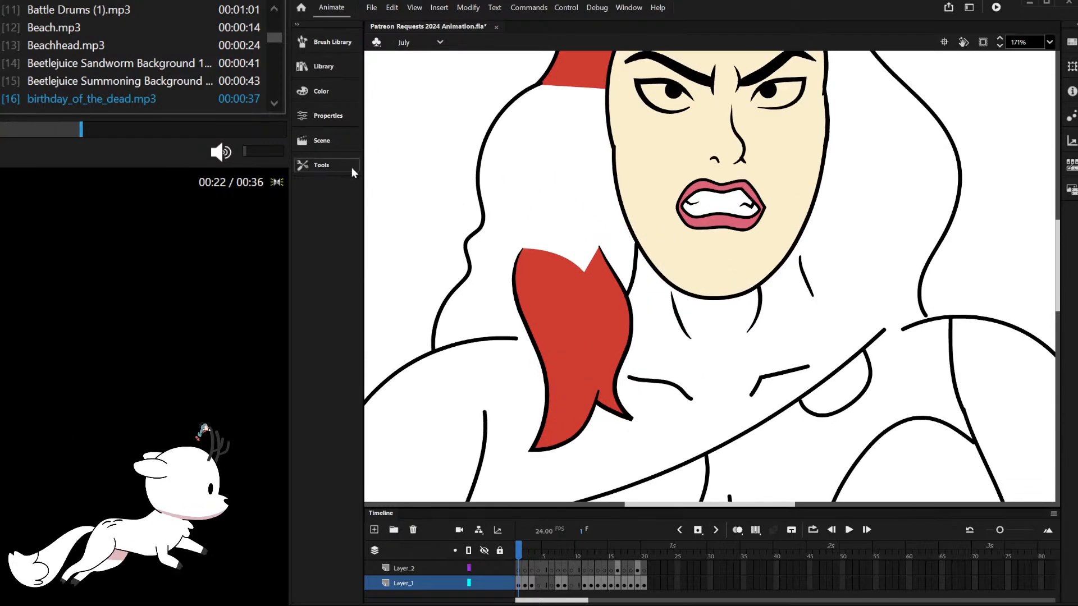
Step: Extend the upper end of the outer neck line right of the chin until it meets the jaw outline
{"action": "scroll", "coordinate": [746, 260], "scroll_direction": "up", "scroll_amount": 4}
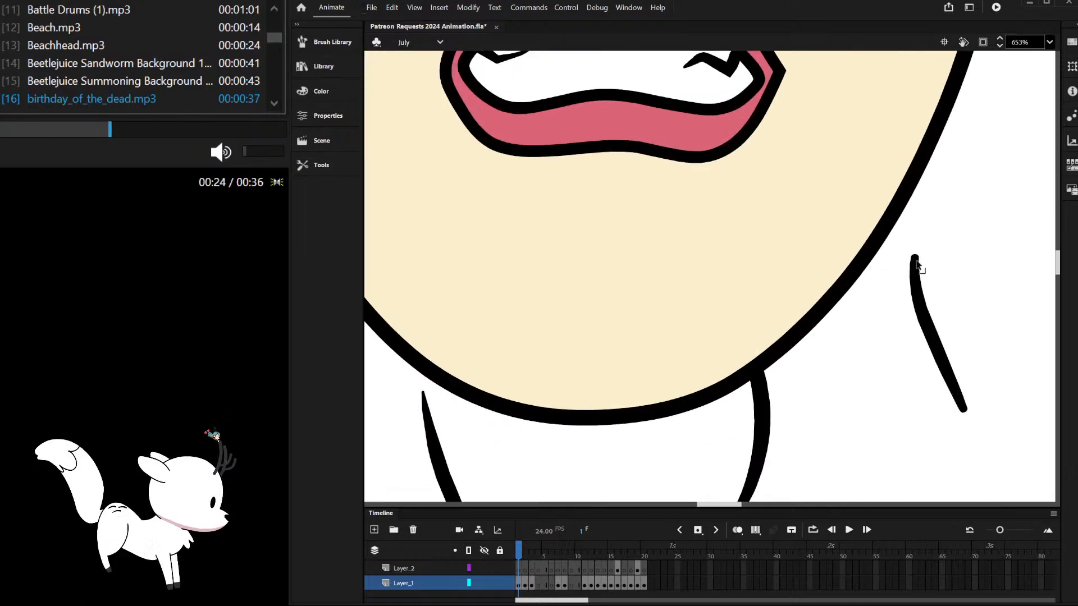
{"action": "double_click", "coordinate": [916, 263]}
{"action": "mouse_move", "coordinate": [914, 256]}
{"action": "left_mouse_down"}
{"action": "mouse_move", "coordinate": [905, 230]}
{"action": "mouse_move", "coordinate": [916, 180]}
{"action": "left_mouse_up"}
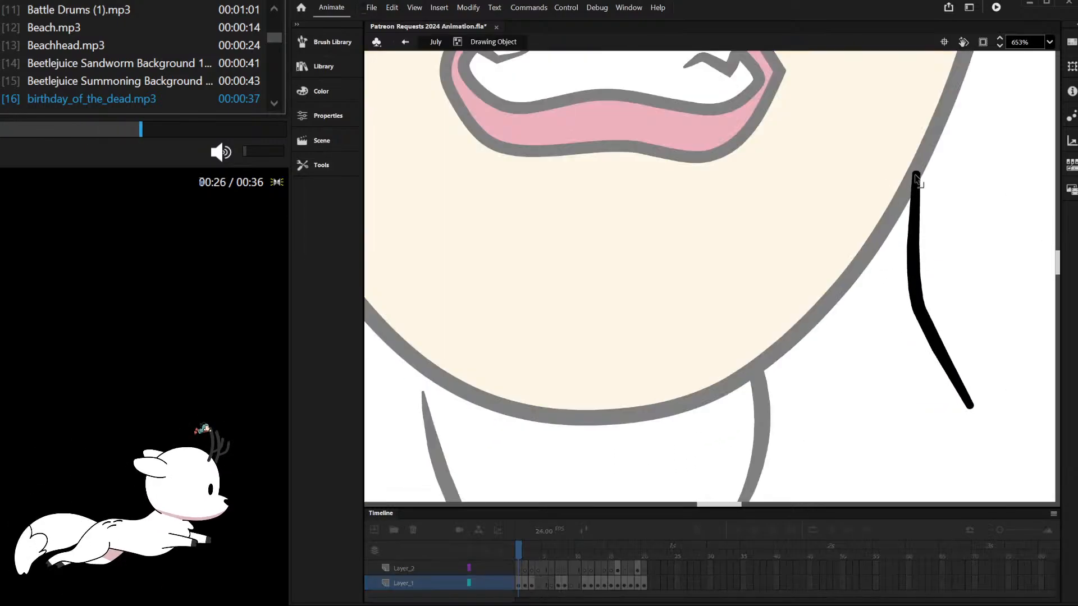
{"action": "double_click", "coordinate": [792, 193]}
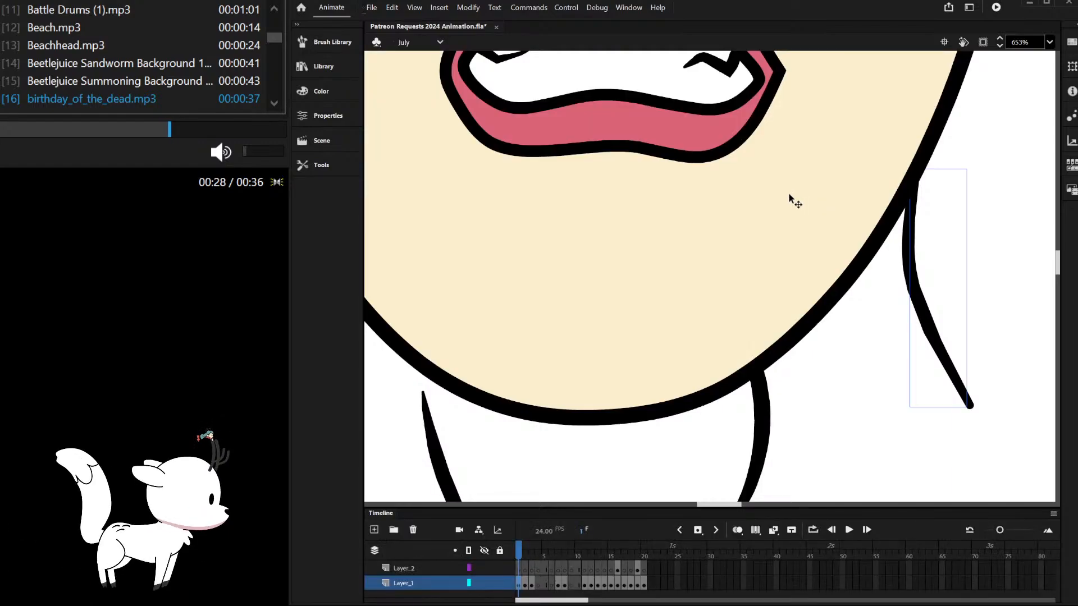
{"action": "scroll", "coordinate": [761, 209], "scroll_direction": "down", "scroll_amount": 6}
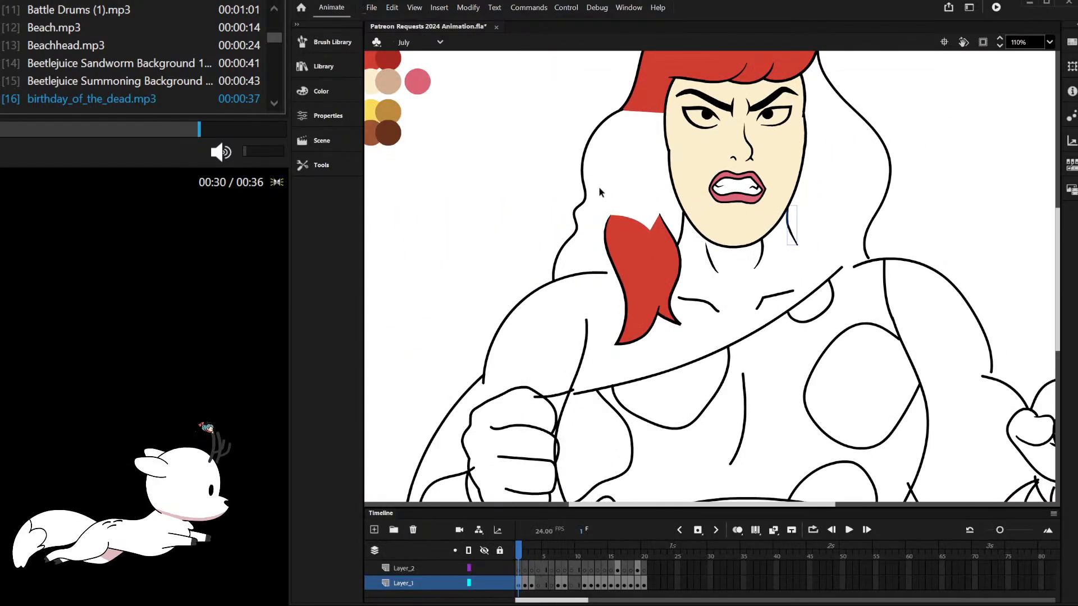
Step: Adjust the outer neck line beside the red hair lock so its upper end meets the jaw outline
{"action": "scroll", "coordinate": [685, 216], "scroll_direction": "up", "scroll_amount": 6}
{"action": "mouse_move", "coordinate": [793, 217]}
{"action": "left_mouse_down"}
{"action": "mouse_move", "coordinate": [685, 216]}
{"action": "mouse_move", "coordinate": [674, 197]}
{"action": "left_mouse_up"}
{"action": "double_click", "coordinate": [676, 228]}
{"action": "double_click", "coordinate": [629, 183]}
{"action": "scroll", "coordinate": [679, 259], "scroll_direction": "down", "scroll_amount": 7}
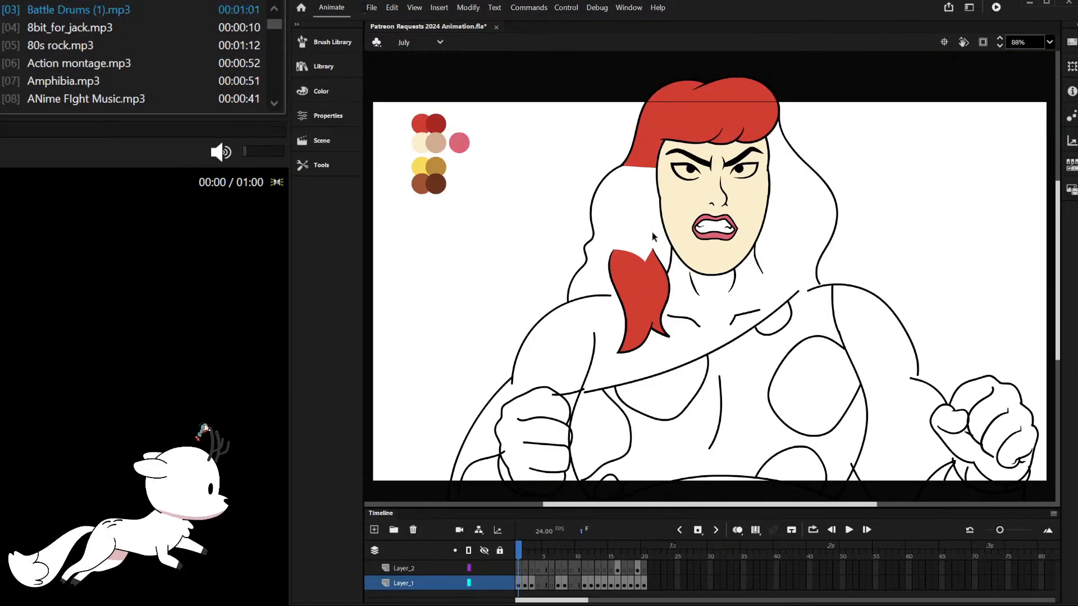
Step: Add a width point at the middle of the left collarbone line and taper both of its ends
{"action": "scroll", "coordinate": [671, 320], "scroll_direction": "up", "scroll_amount": 5}
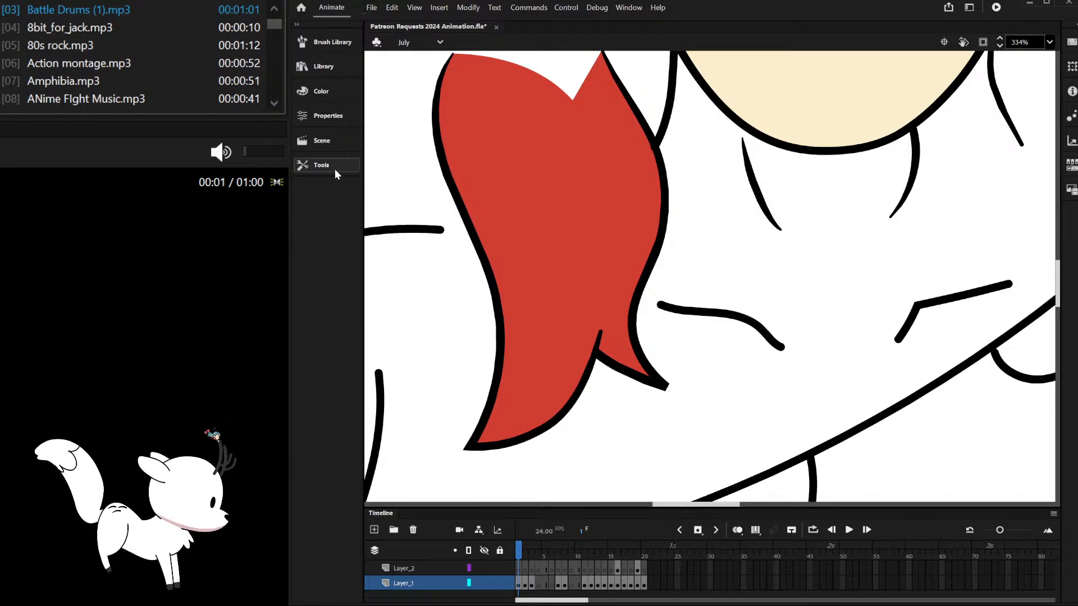
{"action": "scroll", "coordinate": [735, 314], "scroll_direction": "up", "scroll_amount": 5}
{"action": "left_click", "coordinate": [671, 304]}
{"action": "left_click_drag", "start_coordinate": [445, 263], "coordinate": [448, 276]}
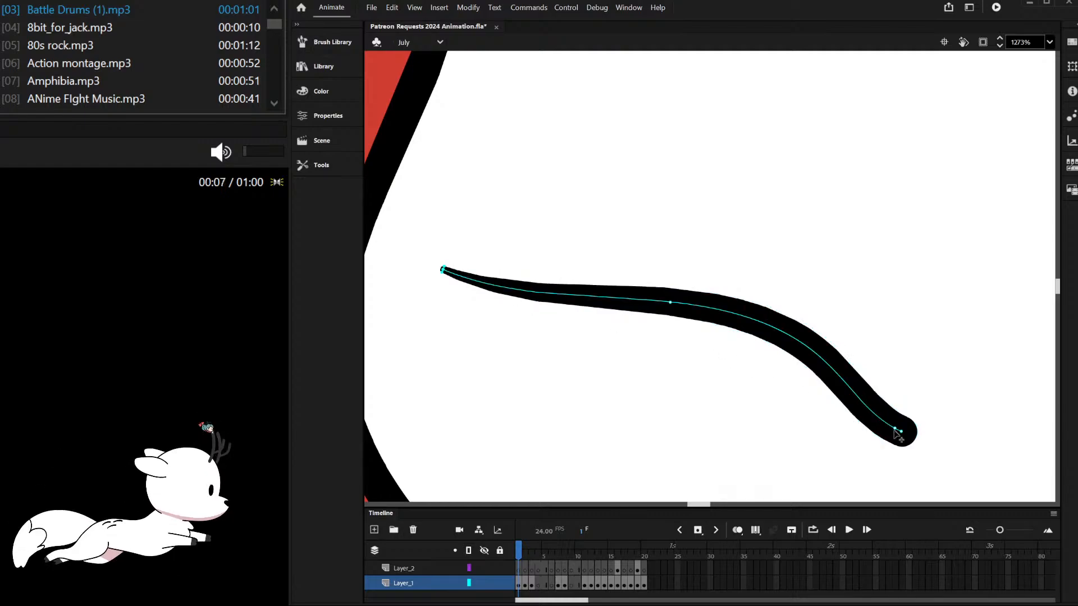
{"action": "left_click_drag", "start_coordinate": [901, 430], "coordinate": [906, 433]}
Step: Taper both ends of the angled right collarbone line, keeping the corner thick
{"action": "scroll", "coordinate": [678, 361], "scroll_direction": "right", "scroll_amount": 10}
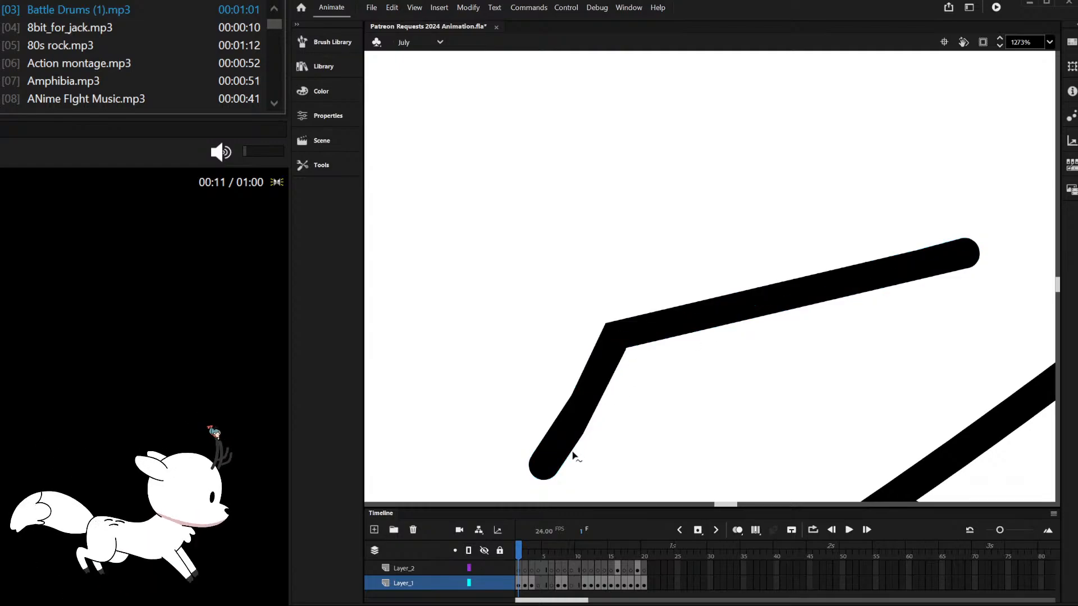
{"action": "left_click_drag", "start_coordinate": [554, 474], "coordinate": [546, 466]}
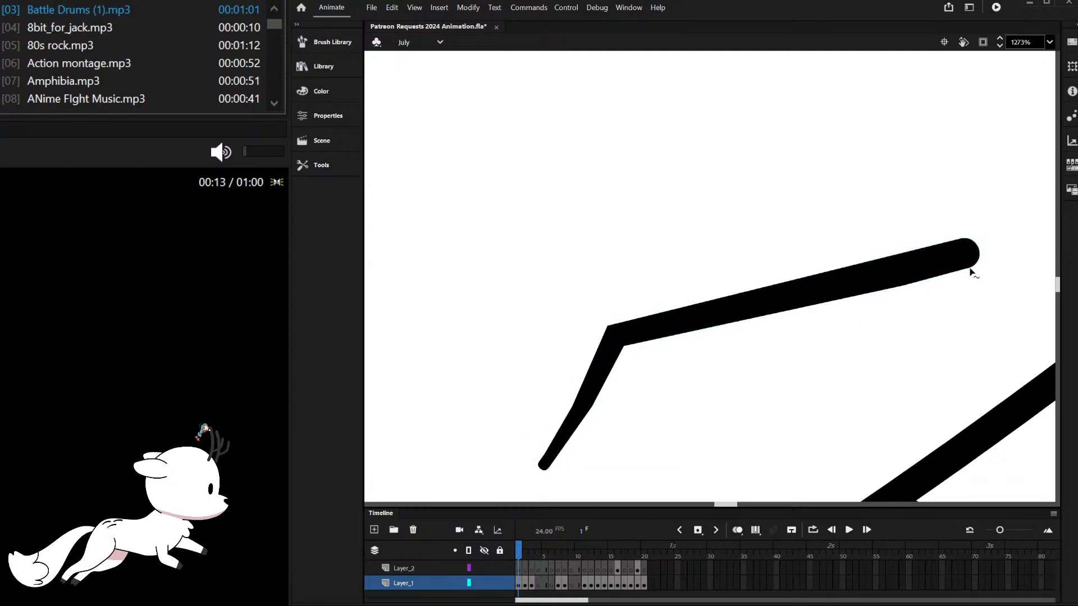
{"action": "left_click_drag", "start_coordinate": [973, 258], "coordinate": [967, 254]}
{"action": "scroll", "coordinate": [719, 292], "scroll_direction": "down", "scroll_amount": 10}
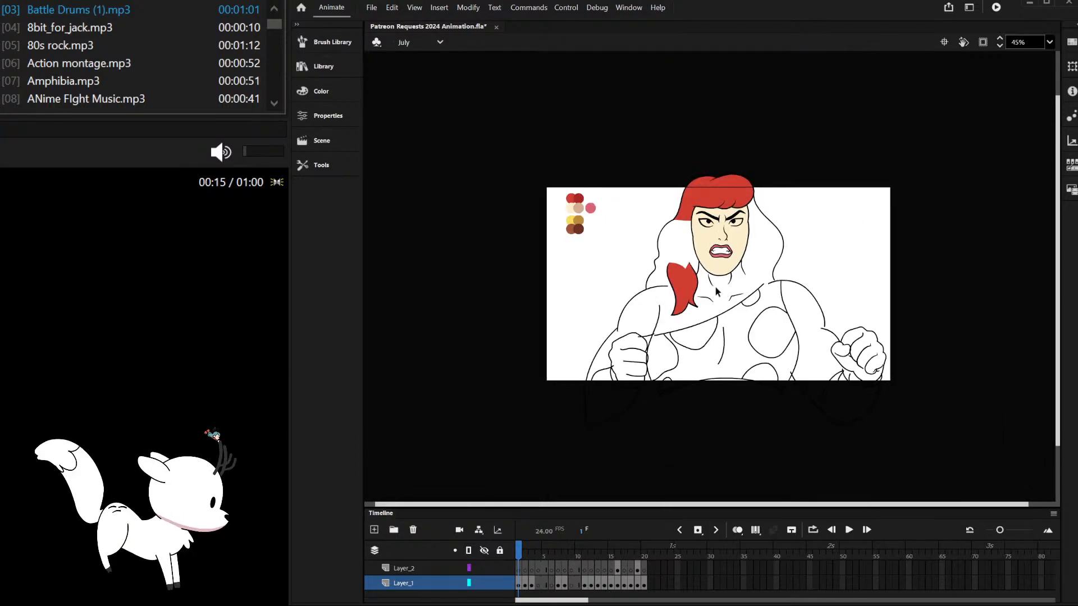
Step: Taper the left shoulder outline at its inner end near the red hair lock and its lower end on the arm
{"action": "scroll", "coordinate": [706, 272], "scroll_direction": "up", "scroll_amount": 5}
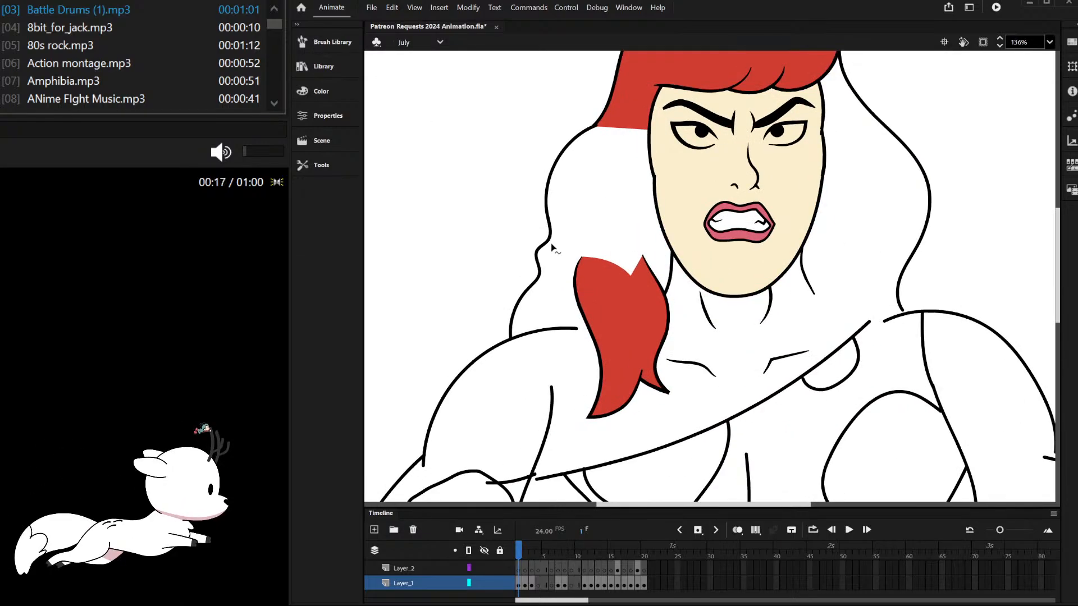
{"action": "scroll", "coordinate": [536, 269], "scroll_direction": "up", "scroll_amount": 8}
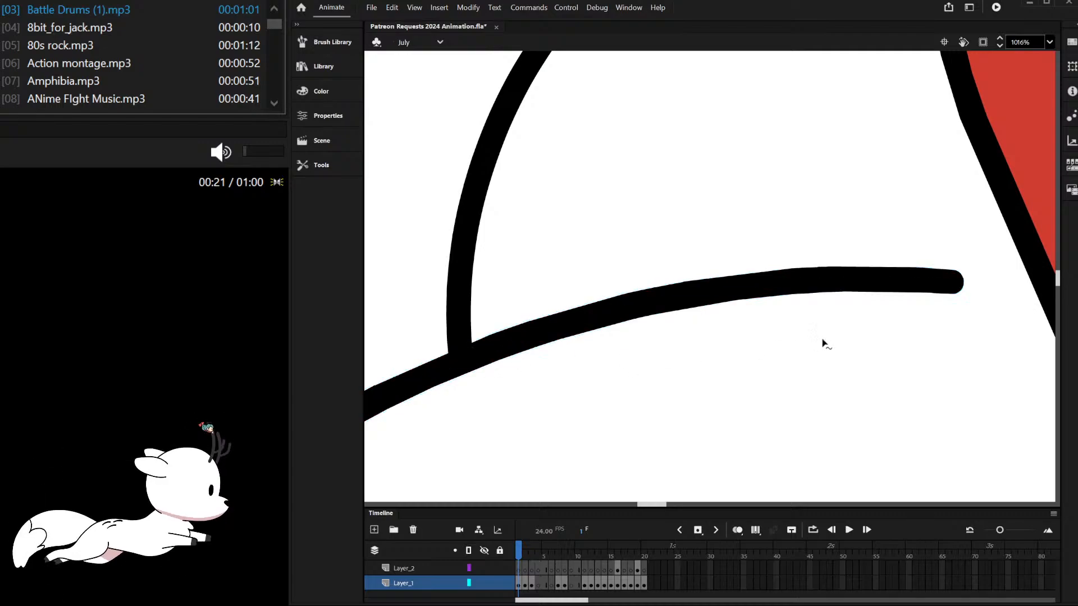
{"action": "left_click_drag", "start_coordinate": [954, 287], "coordinate": [936, 281]}
{"action": "scroll", "coordinate": [654, 241], "scroll_direction": "down", "scroll_amount": 6}
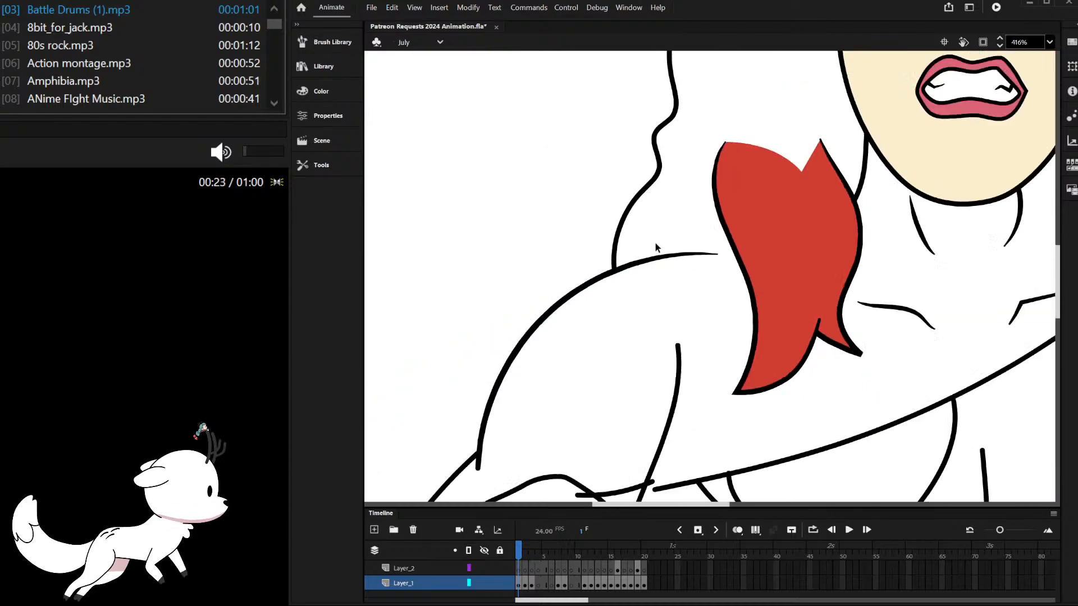
{"action": "scroll", "coordinate": [621, 287], "scroll_direction": "up", "scroll_amount": 5}
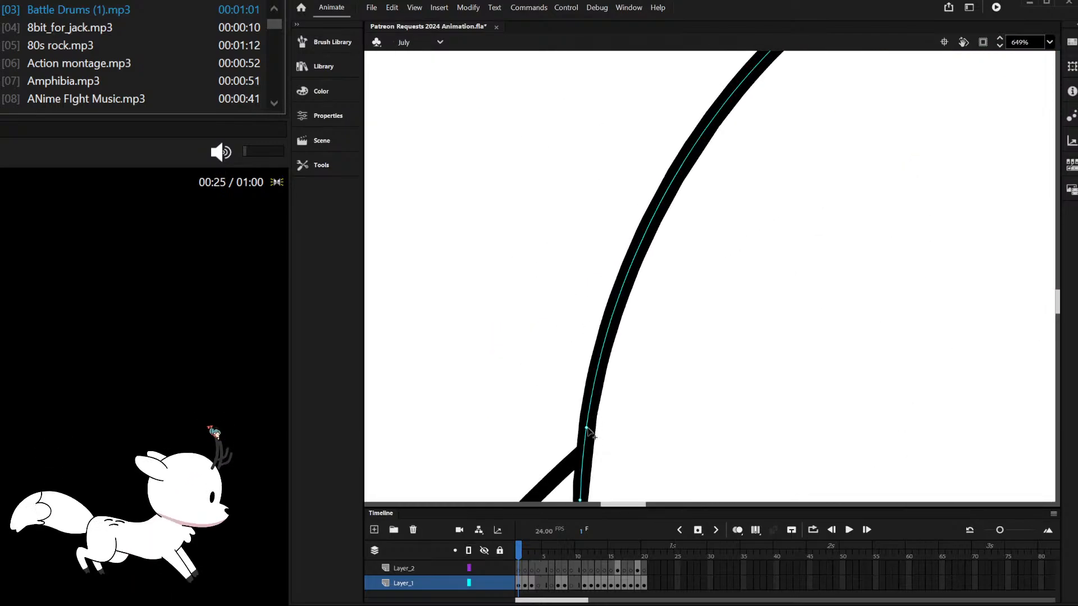
{"action": "scroll", "coordinate": [581, 354], "scroll_direction": "down", "scroll_amount": 3}
{"action": "left_click_drag", "start_coordinate": [574, 355], "coordinate": [575, 356]}
{"action": "scroll", "coordinate": [565, 365], "scroll_direction": "down", "scroll_amount": 5}
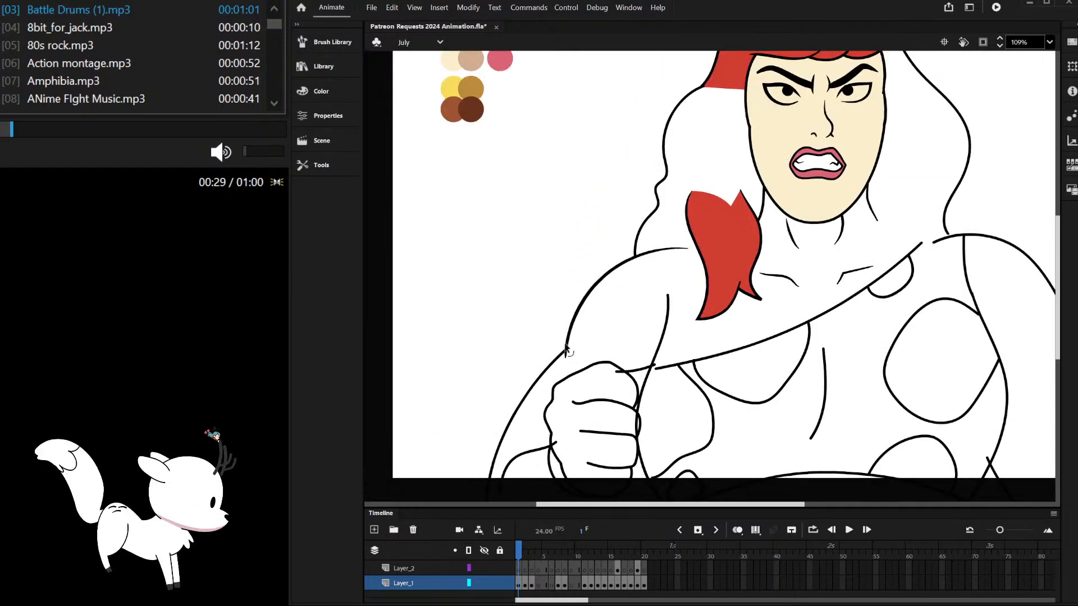
Step: Add a width point on the left armpit line and taper its upper end
{"action": "scroll", "coordinate": [606, 318], "scroll_direction": "up", "scroll_amount": 5}
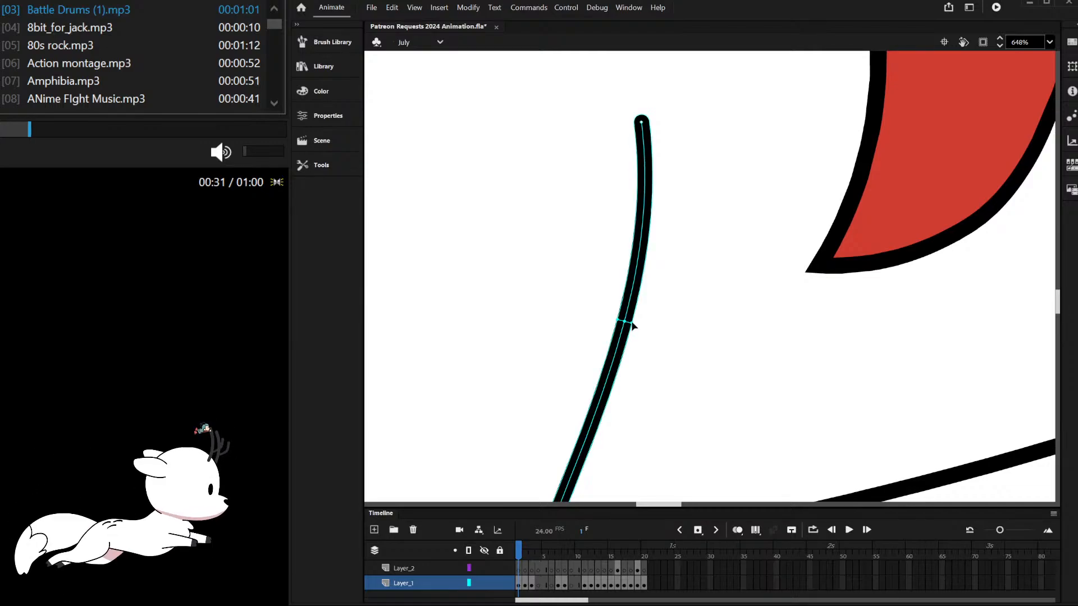
{"action": "scroll", "coordinate": [618, 288], "scroll_direction": "up", "scroll_amount": 3}
{"action": "scroll", "coordinate": [618, 288], "scroll_direction": "right", "scroll_amount": 1}
{"action": "left_click_drag", "start_coordinate": [604, 249], "coordinate": [599, 243]}
{"action": "scroll", "coordinate": [599, 243], "scroll_direction": "down", "scroll_amount": 8}
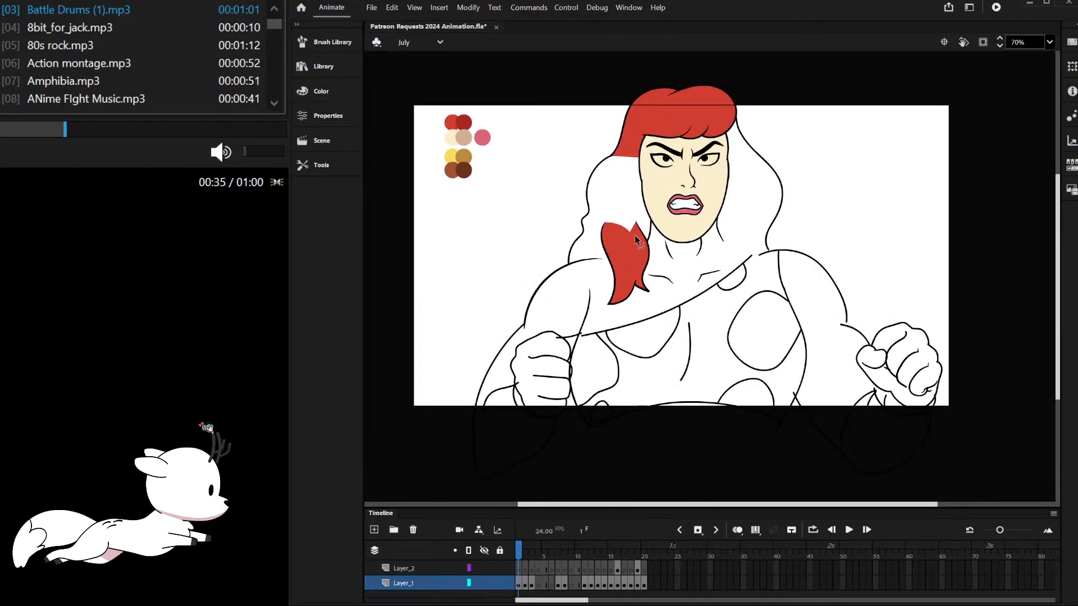
Step: Thin the tip of the short strand line at the bottom of the red hair lock
{"action": "scroll", "coordinate": [636, 241], "scroll_direction": "up", "scroll_amount": 6}
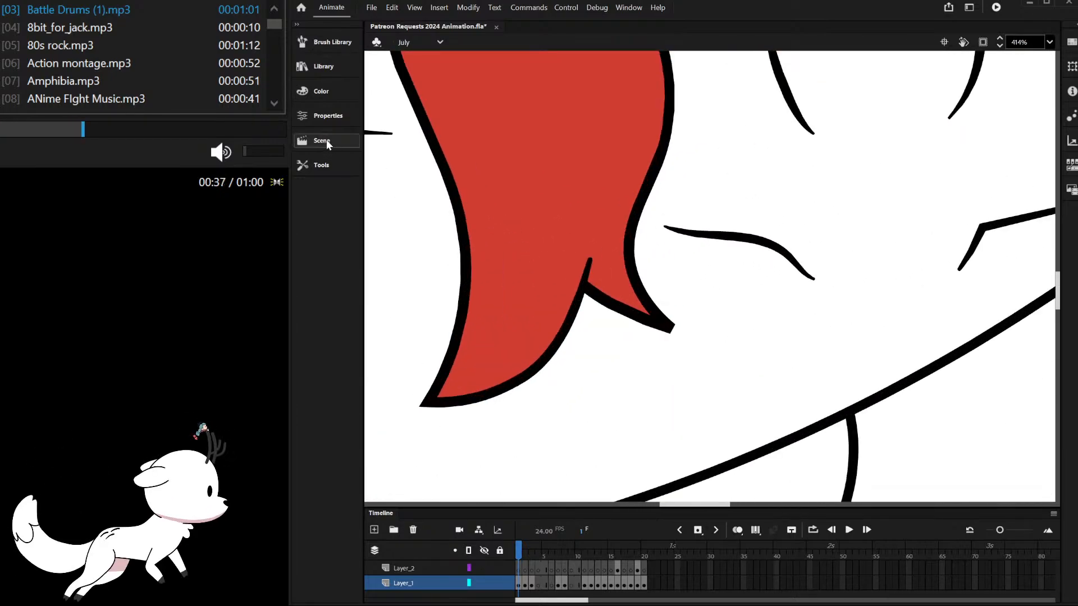
{"action": "scroll", "coordinate": [599, 324], "scroll_direction": "up", "scroll_amount": 3}
{"action": "mouse_move", "coordinate": [641, 293]}
{"action": "left_mouse_down"}
{"action": "mouse_move", "coordinate": [649, 332]}
{"action": "mouse_move", "coordinate": [610, 315]}
{"action": "left_mouse_up"}
{"action": "scroll", "coordinate": [599, 286], "scroll_direction": "down", "scroll_amount": 6}
{"action": "scroll", "coordinate": [599, 285], "scroll_direction": "down", "scroll_amount": 5}
{"action": "scroll", "coordinate": [620, 272], "scroll_direction": "down", "scroll_amount": 2}
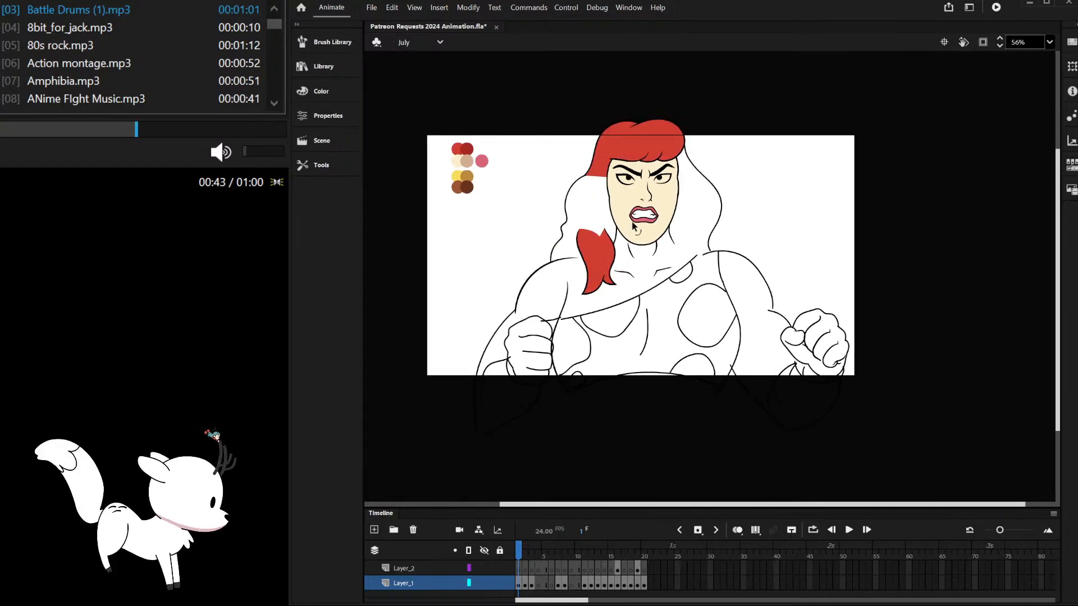
Step: Select the two outer neck lines below the jaw, break them apart and combine them into a single drawing object
{"action": "scroll", "coordinate": [681, 197], "scroll_direction": "up", "scroll_amount": 1}
{"action": "scroll", "coordinate": [681, 197], "scroll_direction": "up", "scroll_amount": 3}
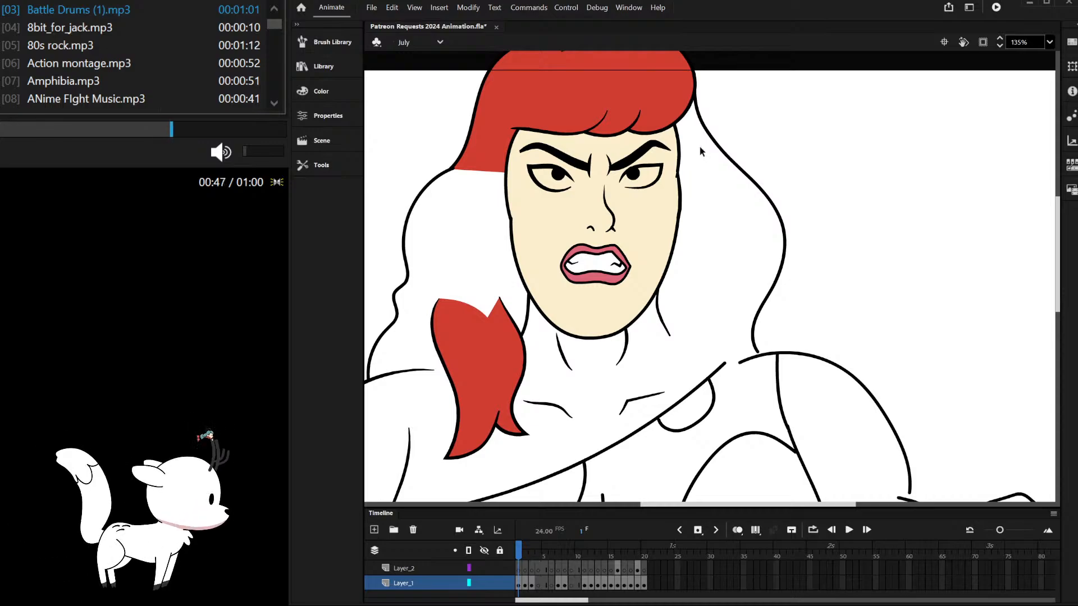
{"action": "scroll", "coordinate": [700, 146], "scroll_direction": "down", "scroll_amount": 3}
{"action": "scroll", "coordinate": [583, 225], "scroll_direction": "up", "scroll_amount": 2}
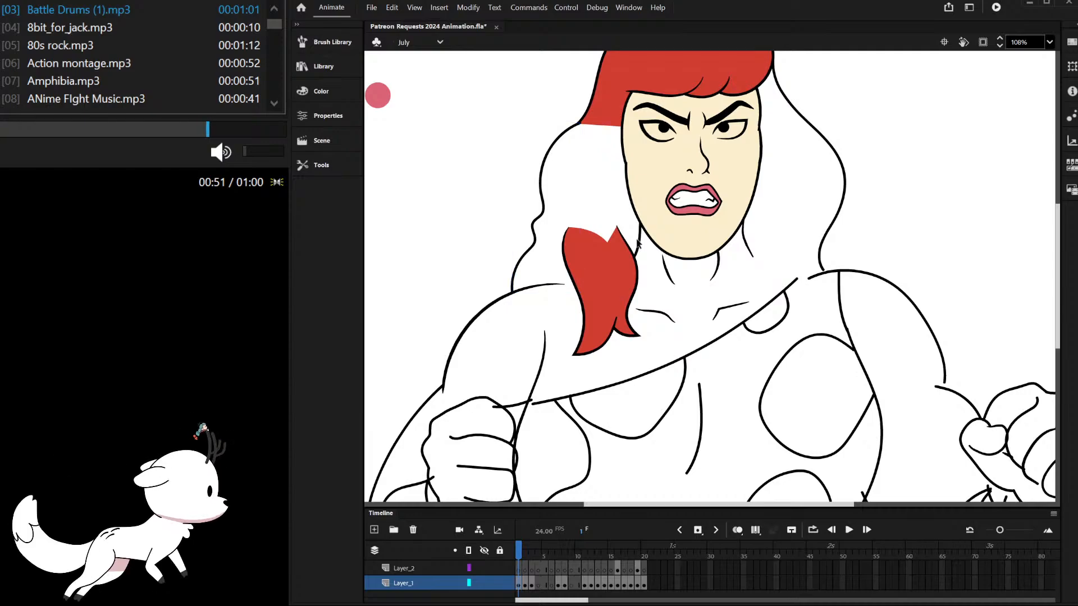
{"action": "scroll", "coordinate": [743, 239], "scroll_direction": "up", "scroll_amount": 2}
{"action": "left_click", "coordinate": [748, 236], "text": "shift"}
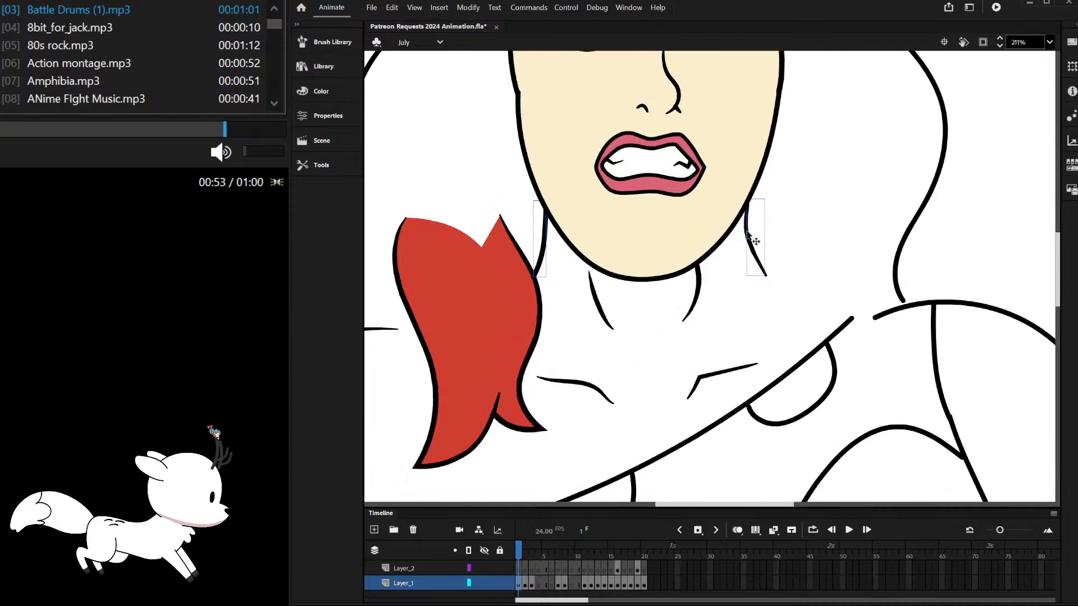
{"action": "key", "text": "ctrl+b"}
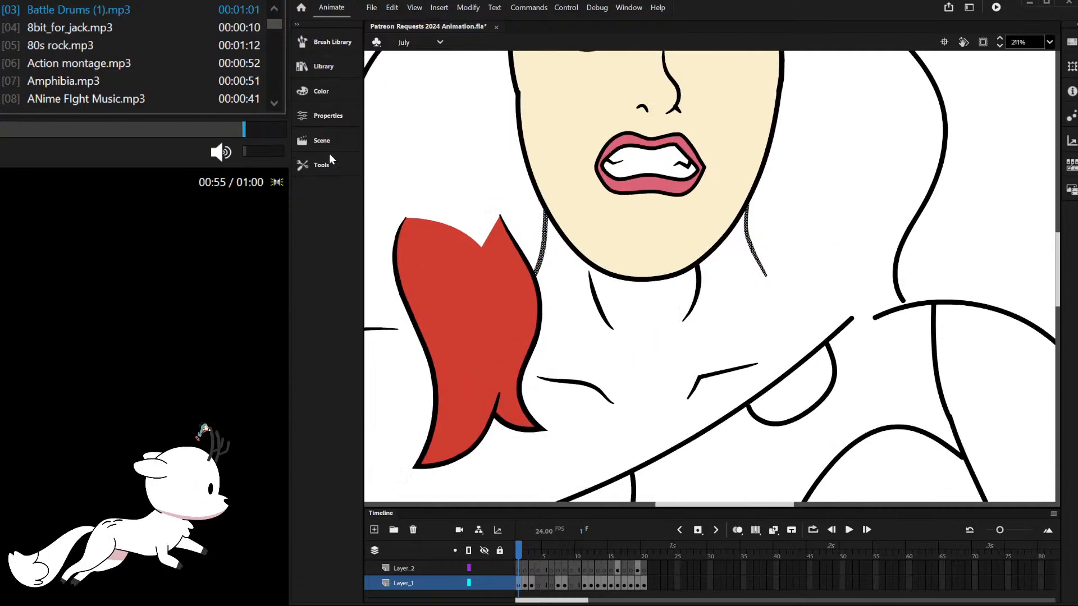
{"action": "key", "text": "ctrl+g"}
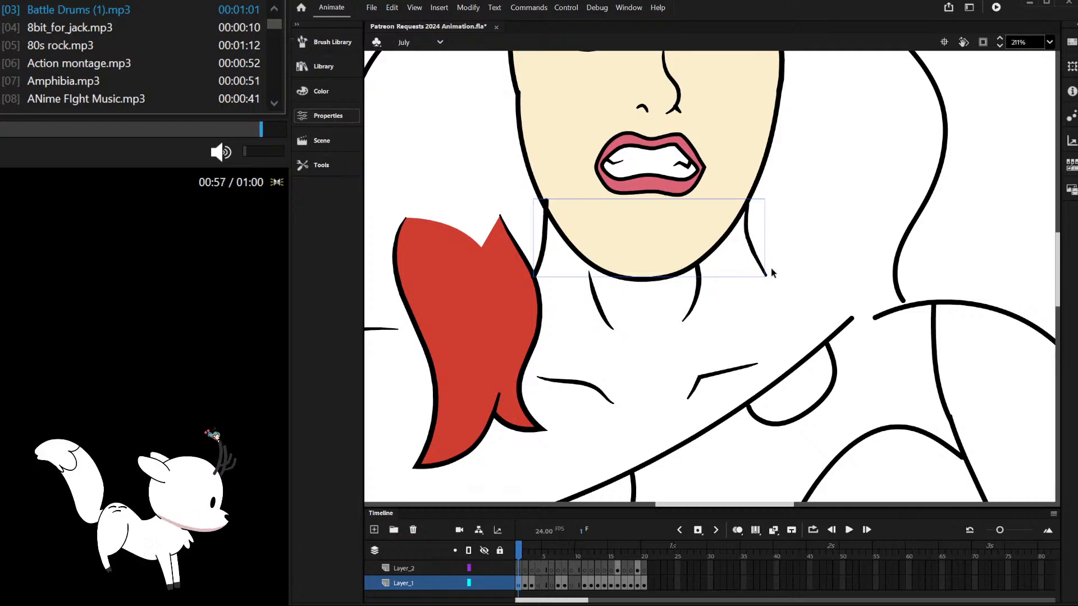
Step: Close the neck shape with straight lines joining the bottom ends and the top ends of the two neck lines
{"action": "double_click", "coordinate": [755, 247]}
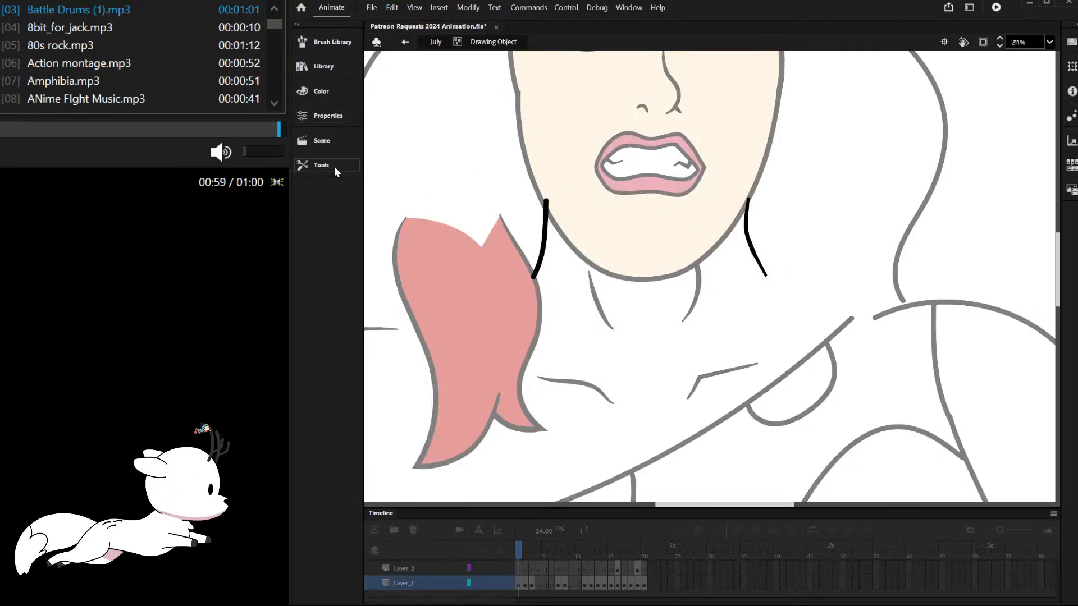
{"action": "left_click", "coordinate": [470, 275]}
{"action": "mouse_move", "coordinate": [533, 278]}
{"action": "left_mouse_down"}
{"action": "mouse_move", "coordinate": [730, 300]}
{"action": "mouse_move", "coordinate": [766, 276]}
{"action": "left_mouse_up"}
{"action": "mouse_move", "coordinate": [545, 203]}
{"action": "left_mouse_down"}
{"action": "mouse_move", "coordinate": [702, 213]}
{"action": "mouse_move", "coordinate": [751, 201]}
{"action": "left_mouse_up"}
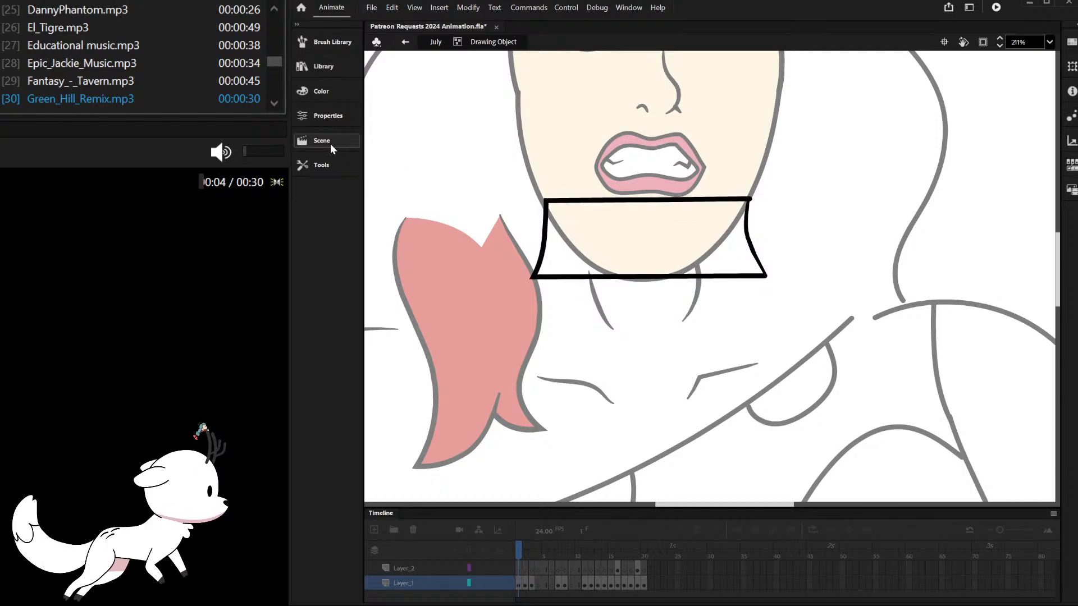
{"action": "double_click", "coordinate": [411, 120]}
Step: Fill the closed neck shape with the face's cream skin color and send it behind the other artwork
{"action": "left_click", "coordinate": [324, 160]}
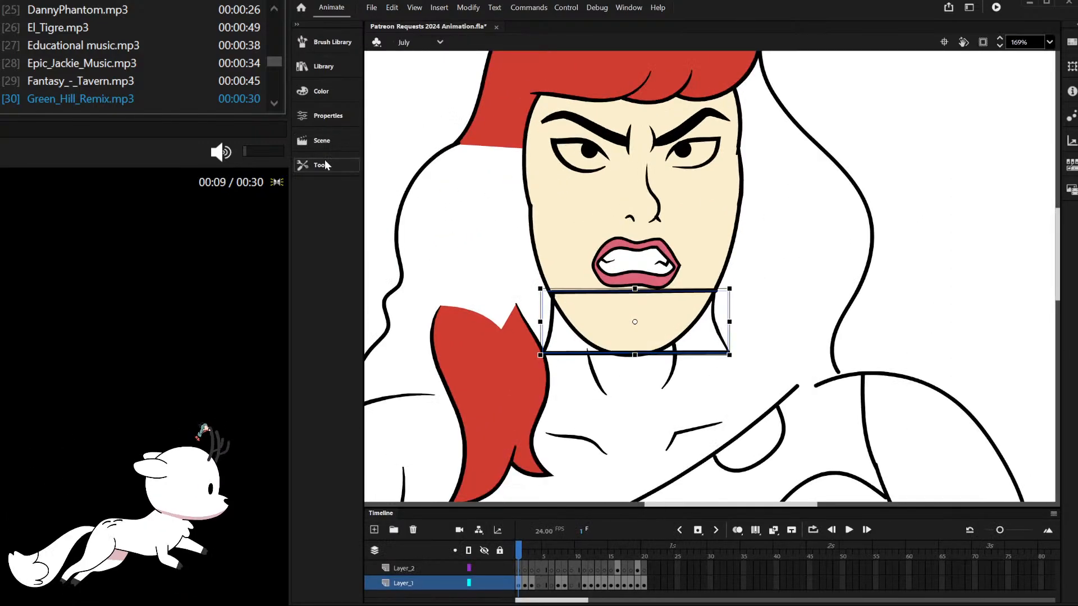
{"action": "left_click", "coordinate": [397, 308]}
{"action": "left_click", "coordinate": [554, 235]}
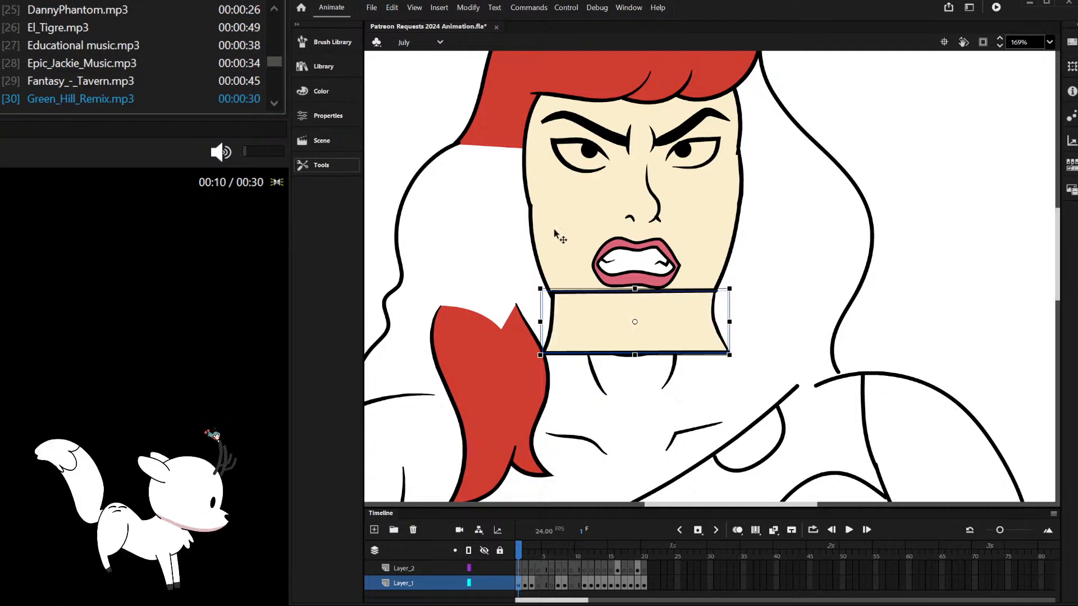
{"action": "key", "text": "ctrl+shift+Down"}
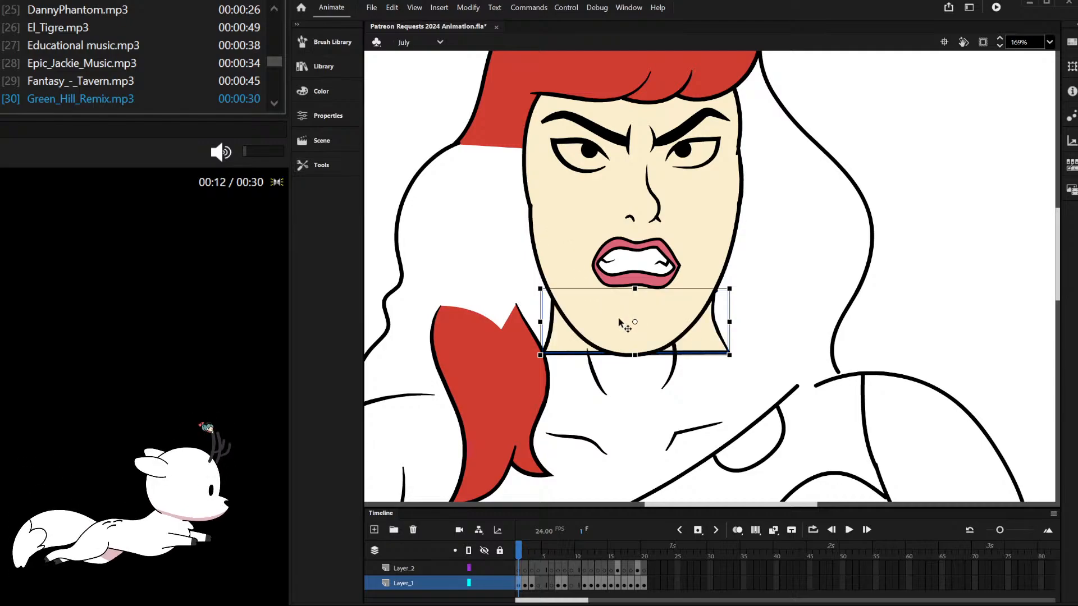
Step: Delete the straight closing line along the bottom of the neck shape
{"action": "double_click", "coordinate": [568, 335]}
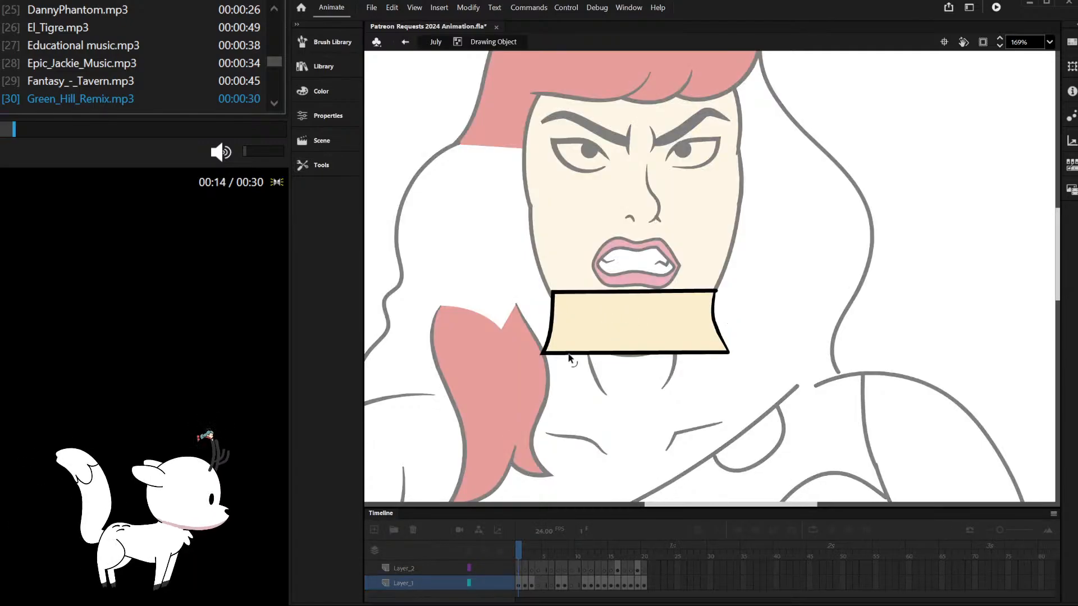
{"action": "double_click", "coordinate": [783, 312]}
{"action": "left_click", "coordinate": [719, 338]}
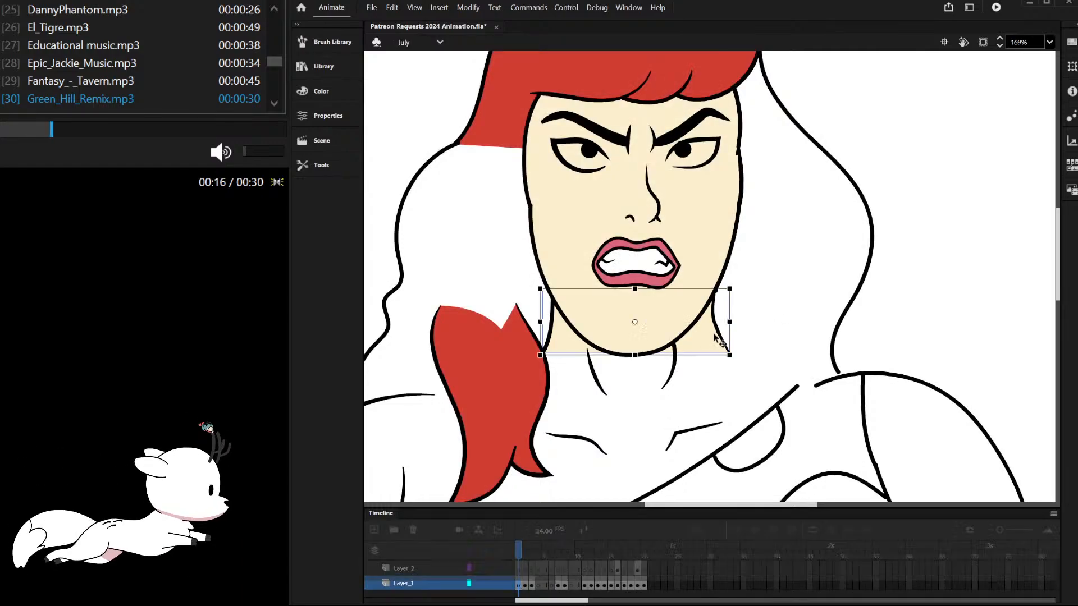
Step: Extend the right neck line's upper end upward and delete the straight closing line along the top of the neck shape
{"action": "double_click", "coordinate": [714, 335]}
{"action": "scroll", "coordinate": [716, 302], "scroll_direction": "up", "scroll_amount": 3}
{"action": "left_click_drag", "start_coordinate": [718, 285], "coordinate": [715, 249]}
{"action": "left_click", "coordinate": [712, 275]}
{"action": "key", "text": "Delete"}
{"action": "key", "text": "ctrl+z"}
{"action": "left_click", "coordinate": [632, 258]}
{"action": "key", "text": "Delete"}
{"action": "scroll", "coordinate": [710, 286], "scroll_direction": "down", "scroll_amount": 2}
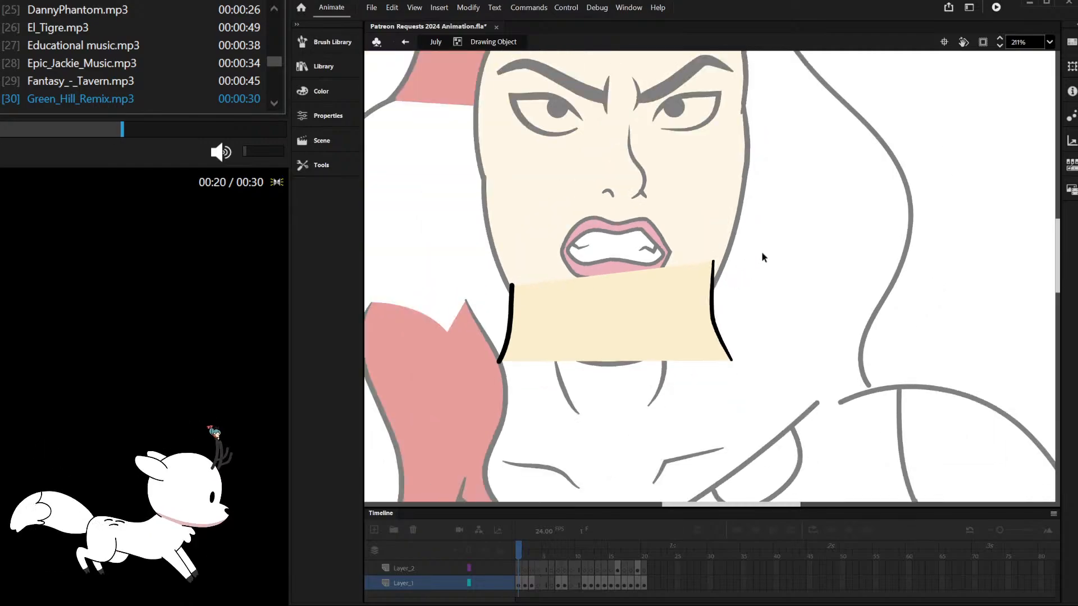
{"action": "double_click", "coordinate": [761, 253]}
{"action": "left_click", "coordinate": [759, 253]}
Step: Bend the bottom edge of the neck's skin fill downward into a rounded curve below the throat lines
{"action": "scroll", "coordinate": [736, 300], "scroll_direction": "down", "scroll_amount": 4}
{"action": "scroll", "coordinate": [688, 328], "scroll_direction": "up", "scroll_amount": 3}
{"action": "double_click", "coordinate": [749, 310]}
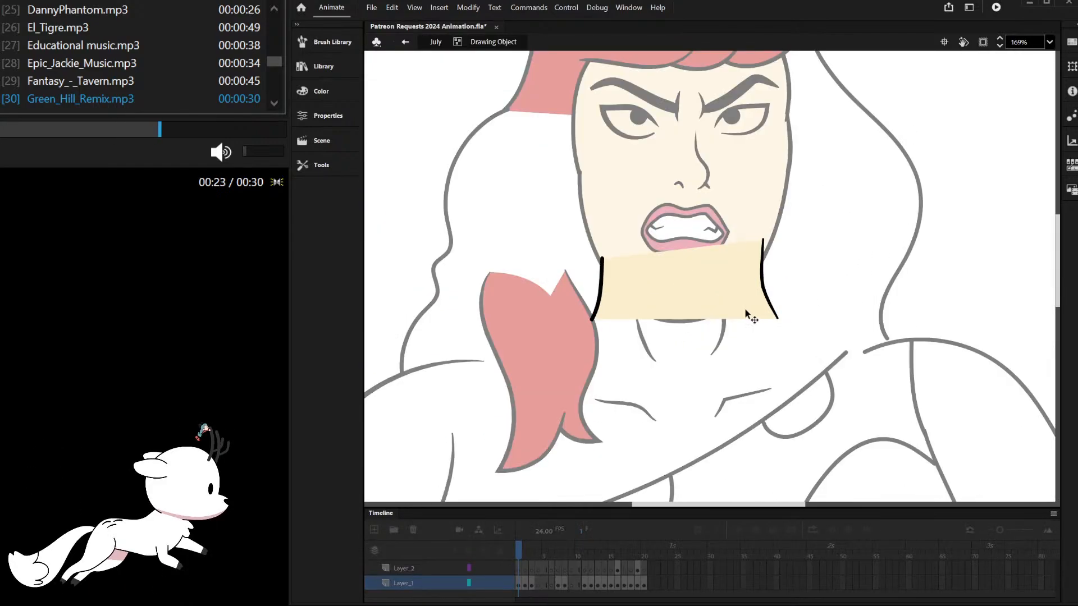
{"action": "left_click_drag", "start_coordinate": [694, 320], "coordinate": [690, 379]}
{"action": "double_click", "coordinate": [822, 220]}
{"action": "left_click", "coordinate": [823, 221]}
{"action": "scroll", "coordinate": [735, 279], "scroll_direction": "down", "scroll_amount": 3}
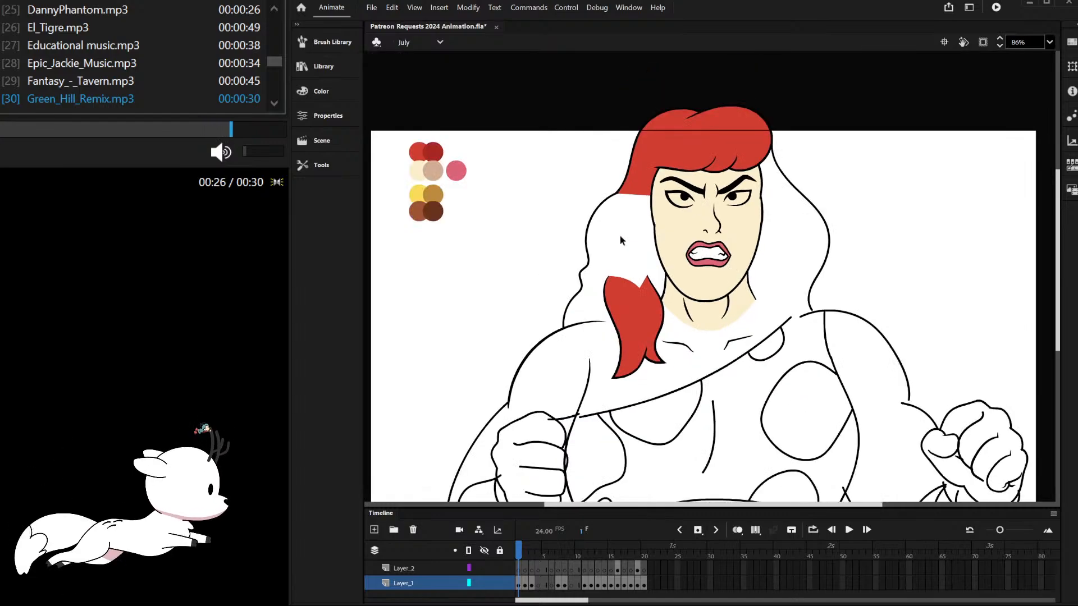
Step: Break apart the left and right outer hair outlines and combine them into a single drawing object
{"action": "left_click", "coordinate": [595, 219]}
{"action": "left_click", "coordinate": [787, 183], "text": "shift"}
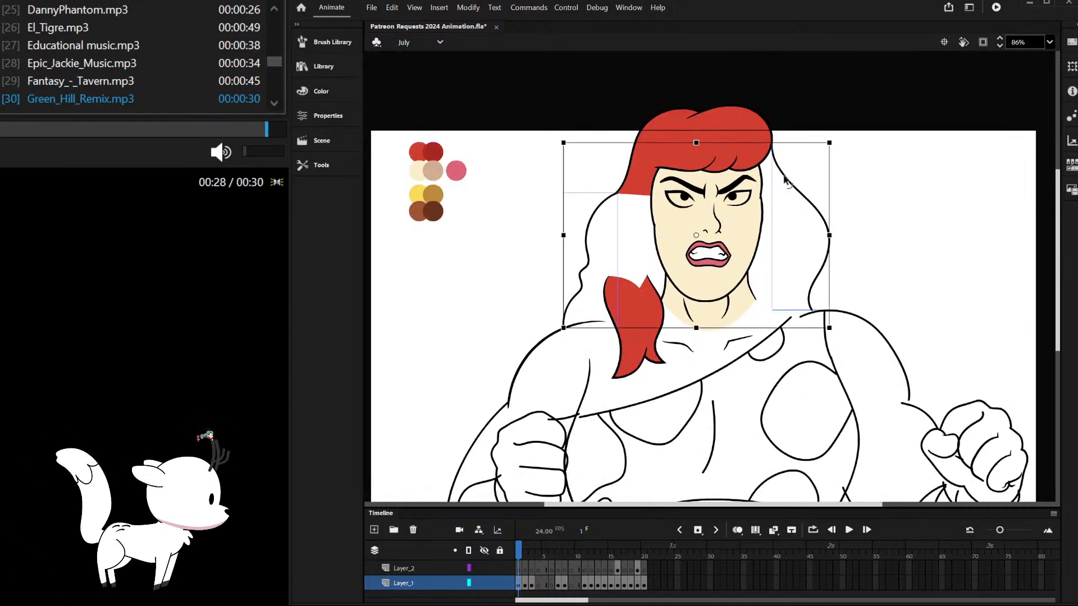
{"action": "key", "text": "ctrl+b"}
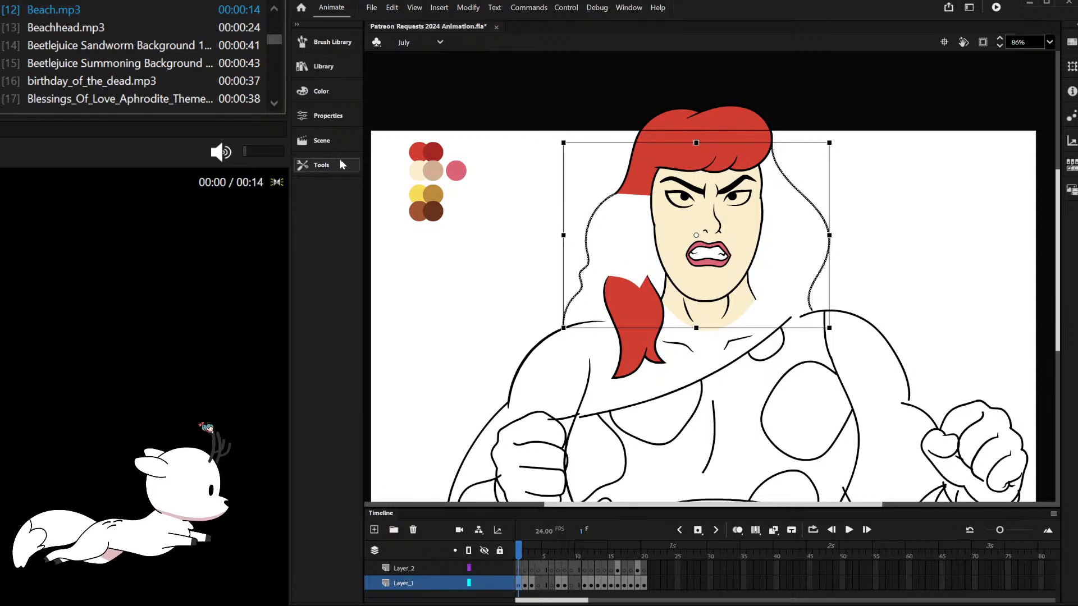
{"action": "key", "text": "ctrl+g"}
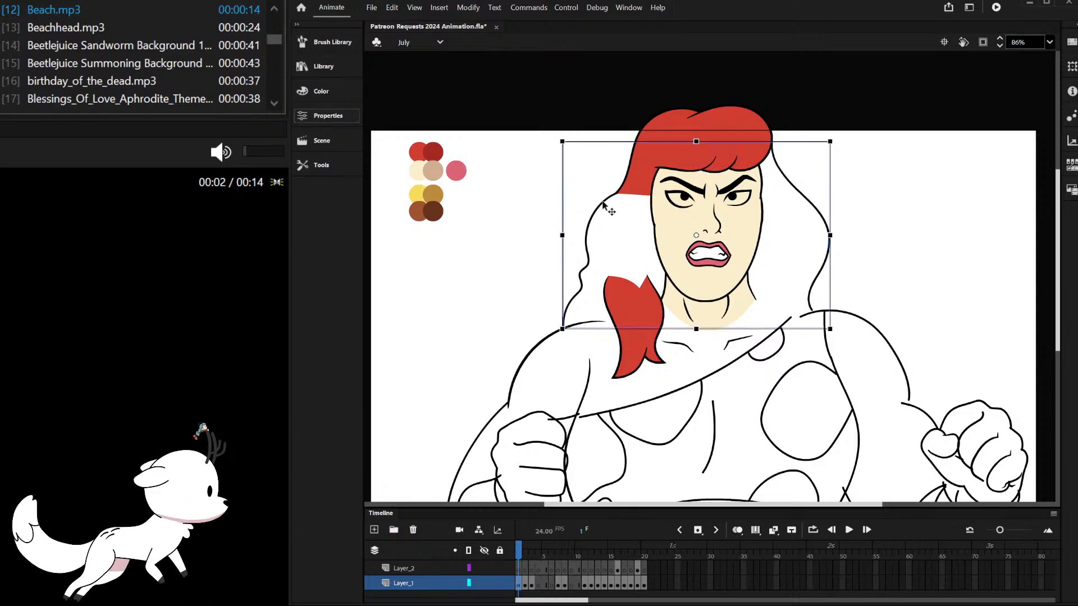
Step: Close the back hair shape with straight lines joining the lower ends and the upper ends of the two hair outlines
{"action": "double_click", "coordinate": [605, 205]}
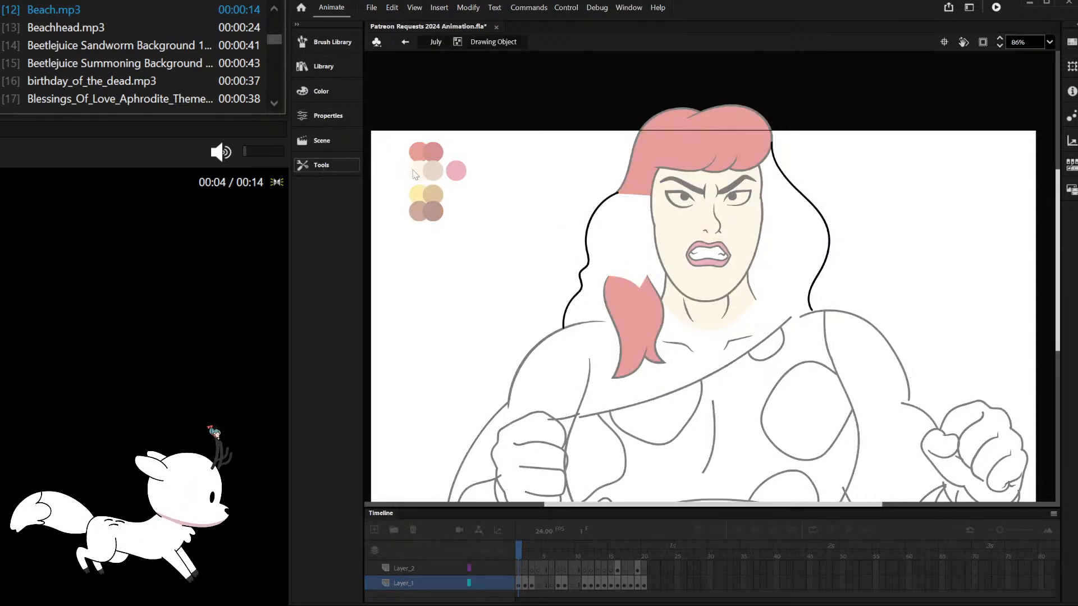
{"action": "mouse_move", "coordinate": [564, 327]}
{"action": "left_mouse_down"}
{"action": "mouse_move", "coordinate": [675, 333]}
{"action": "mouse_move", "coordinate": [812, 310]}
{"action": "left_mouse_up"}
{"action": "left_click_drag", "start_coordinate": [619, 194], "coordinate": [772, 144]}
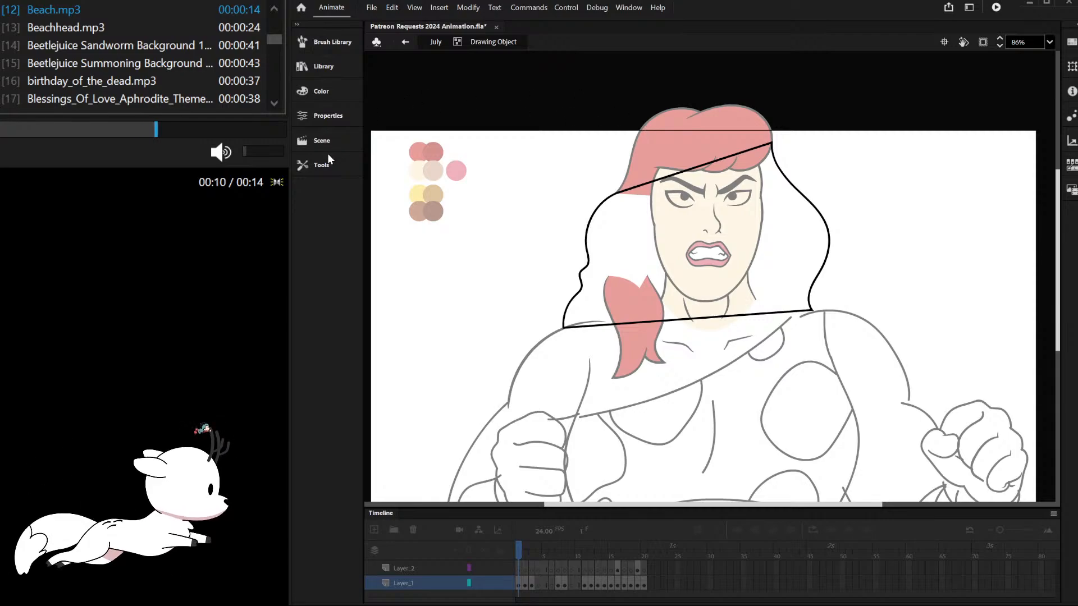
{"action": "double_click", "coordinate": [420, 120]}
Step: Fill the closed back hair shape with the fringe's red and send it behind the face and neck
{"action": "left_click", "coordinate": [307, 169]}
{"action": "left_click", "coordinate": [391, 311]}
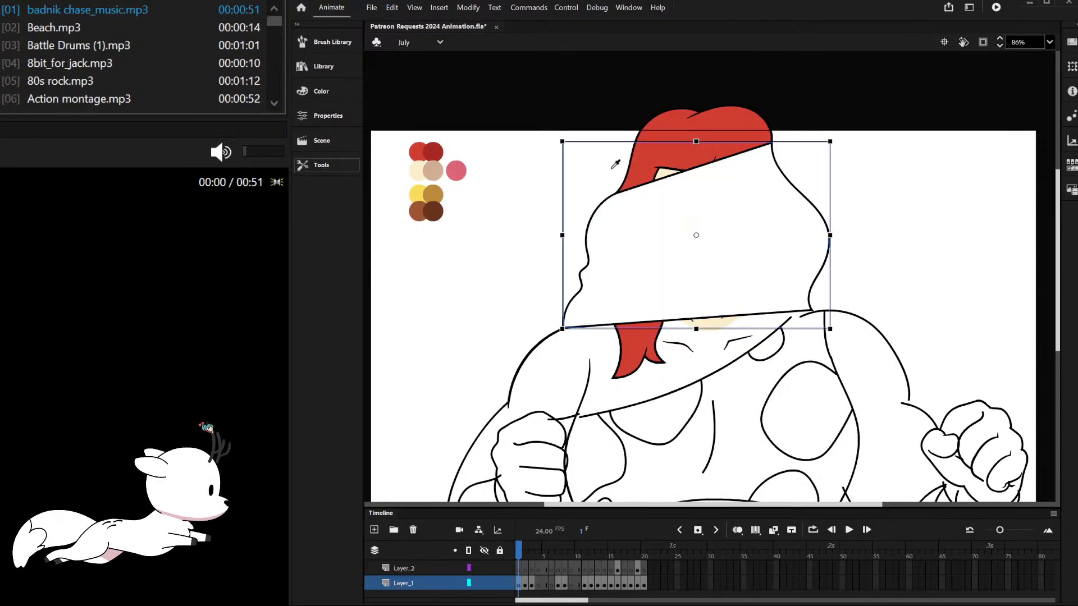
{"action": "left_click", "coordinate": [657, 150]}
{"action": "key", "text": "ctrl+shift+Down"}
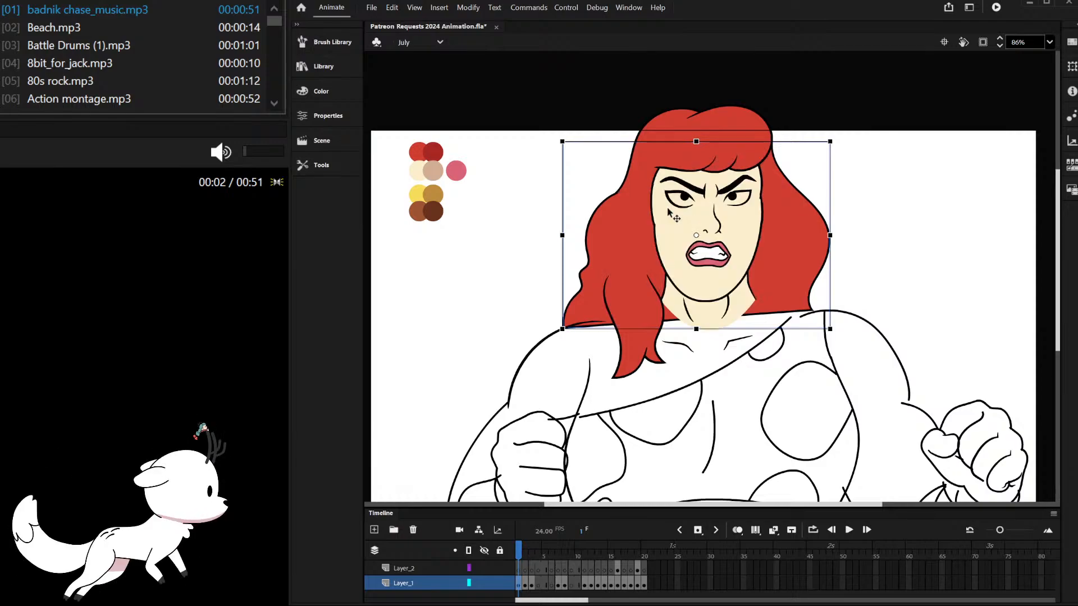
Step: Delete the straight closing lines along the top and bottom of the red back hair shape
{"action": "double_click", "coordinate": [623, 228]}
{"action": "left_click", "coordinate": [653, 180]}
{"action": "key", "text": "Delete"}
{"action": "left_click", "coordinate": [675, 324]}
{"action": "key", "text": "Delete"}
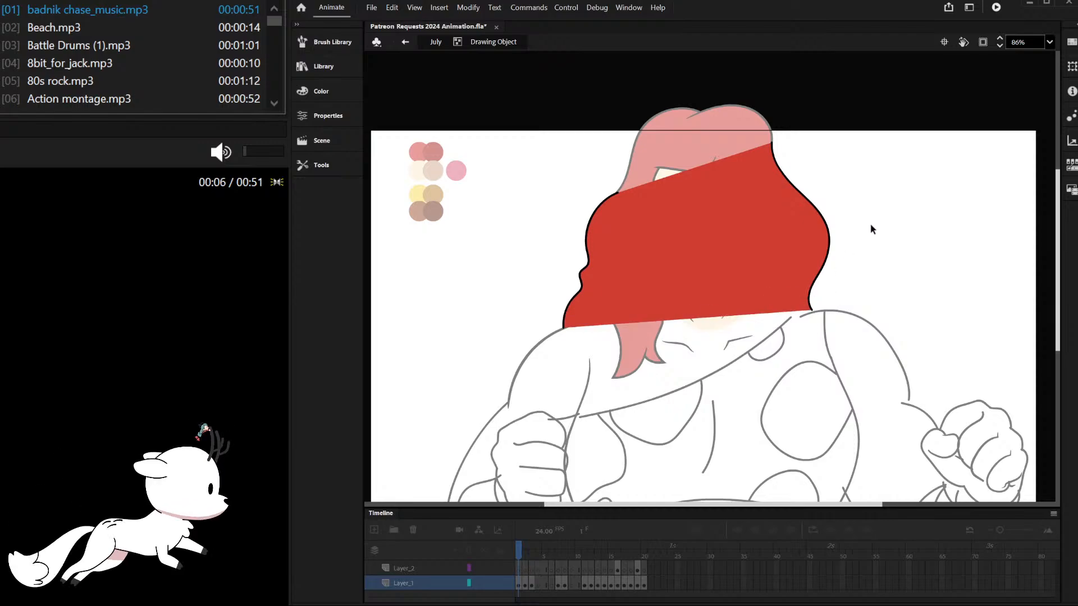
{"action": "double_click", "coordinate": [870, 224]}
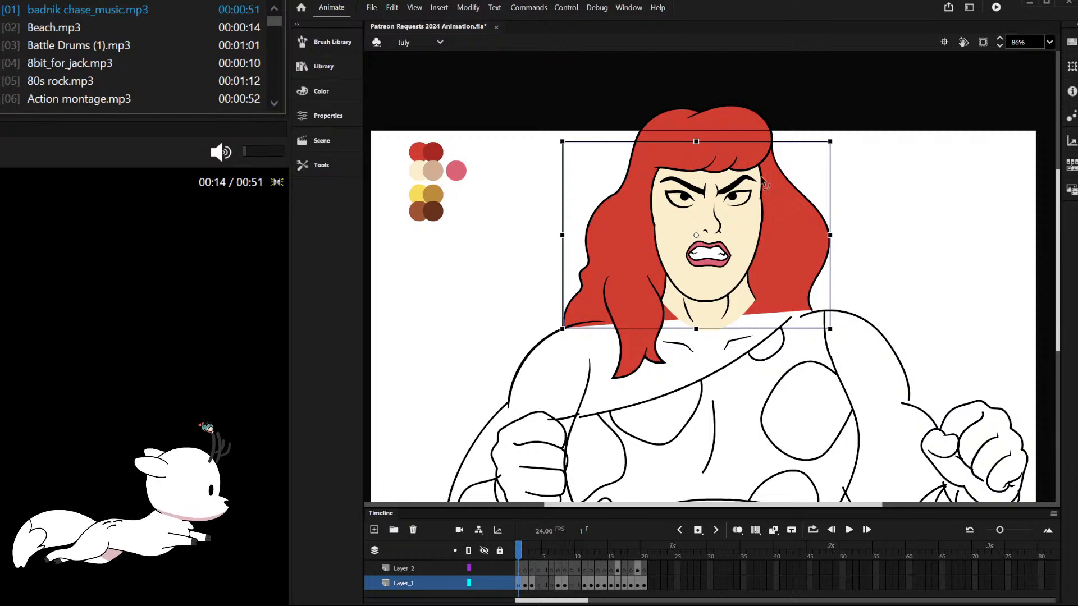
{"action": "scroll", "coordinate": [589, 178], "scroll_direction": "up", "scroll_amount": 6}
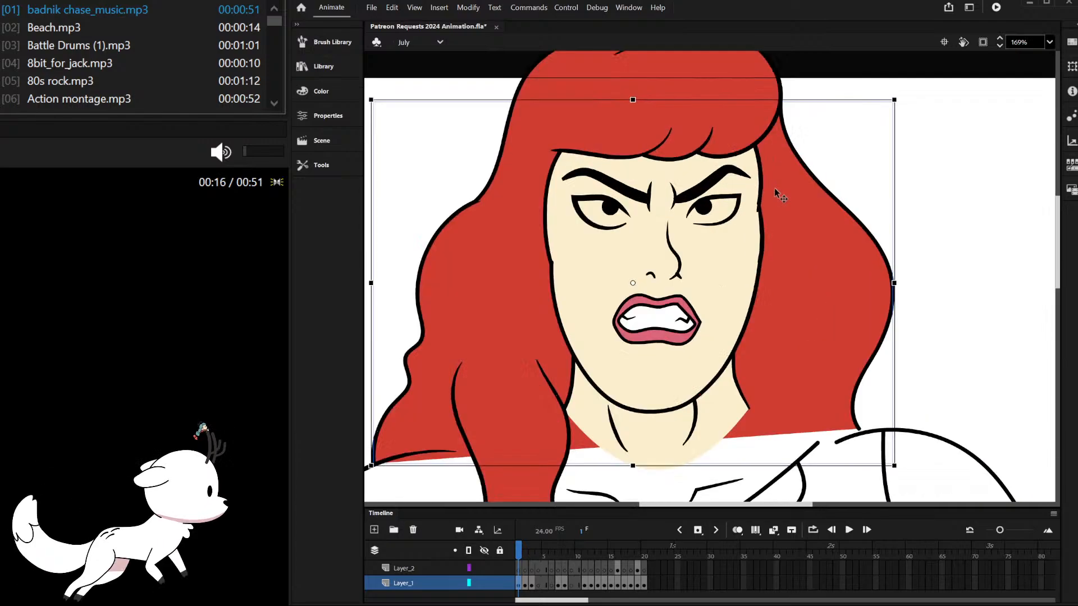
{"action": "scroll", "coordinate": [763, 210], "scroll_direction": "down", "scroll_amount": 4}
{"action": "scroll", "coordinate": [763, 210], "scroll_direction": "down", "scroll_amount": 3}
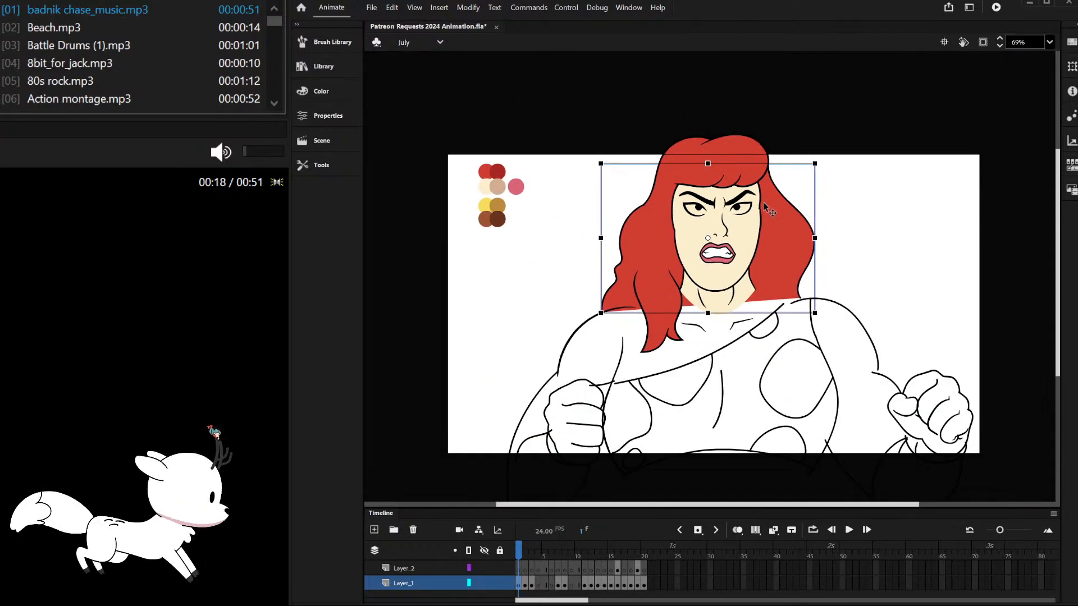
{"action": "left_click", "coordinate": [851, 237]}
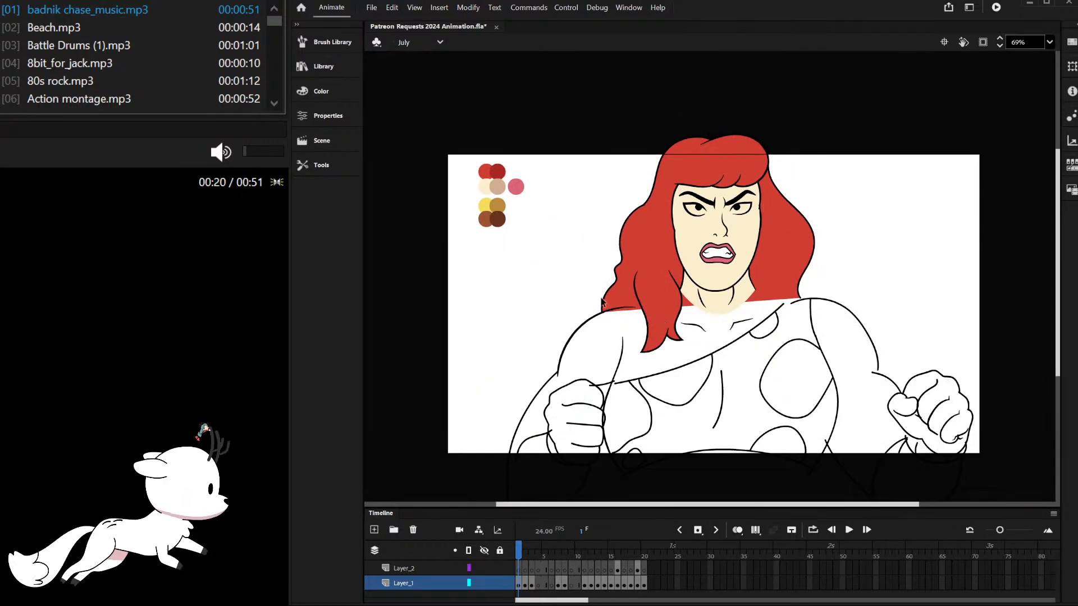
Step: Extend the inner end of the left shoulder outline so that it reaches under the red hair lock
{"action": "scroll", "coordinate": [662, 323], "scroll_direction": "up", "scroll_amount": 4}
{"action": "double_click", "coordinate": [712, 339]}
{"action": "left_click_drag", "start_coordinate": [706, 340], "coordinate": [745, 341]}
{"action": "scroll", "coordinate": [712, 245], "scroll_direction": "down", "scroll_amount": 5}
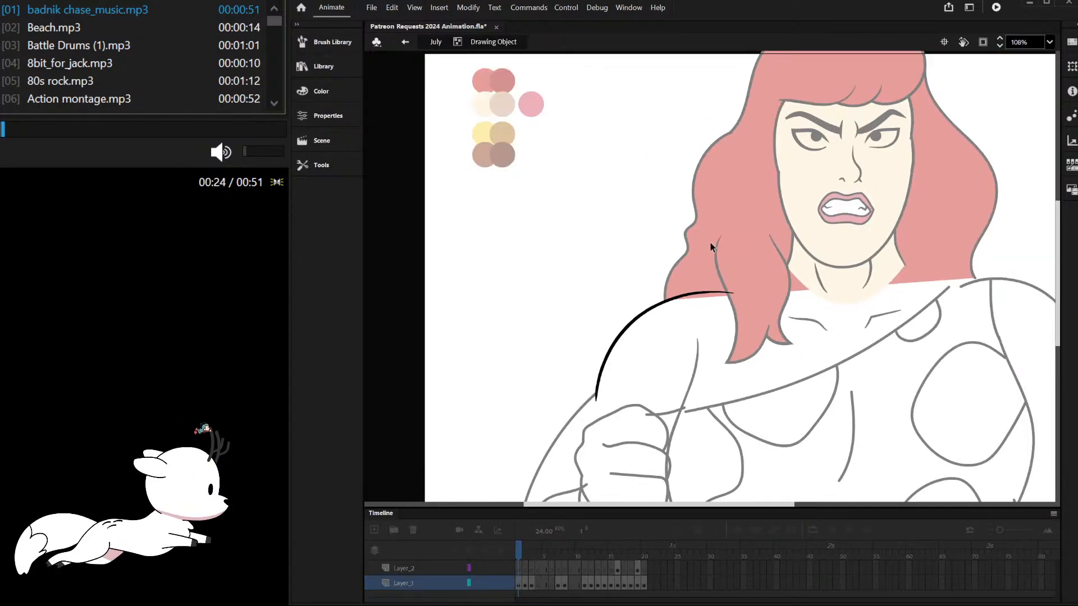
{"action": "double_click", "coordinate": [653, 210]}
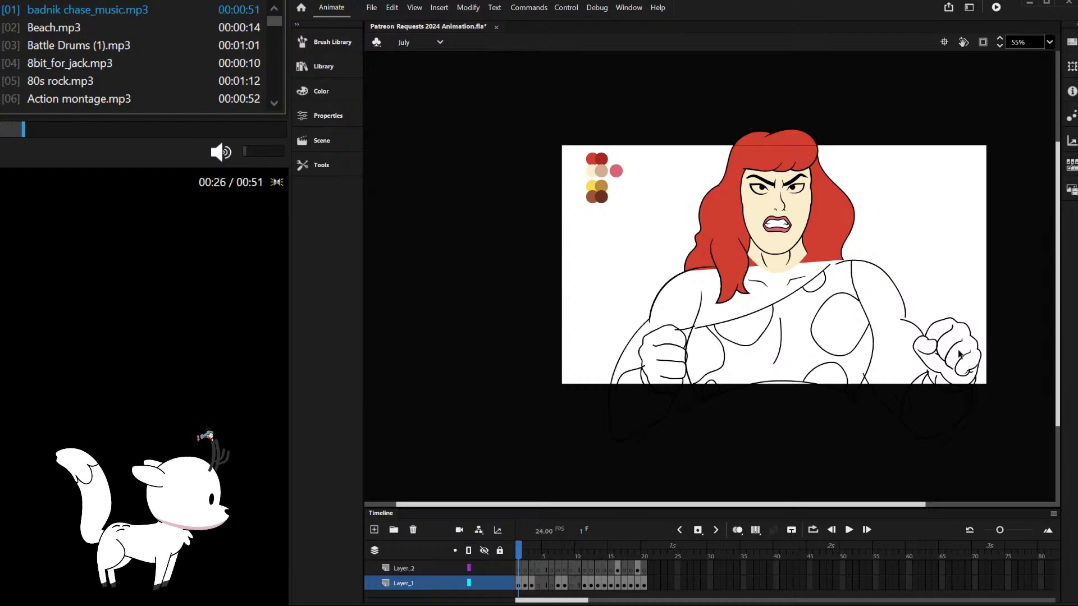
{"action": "scroll", "coordinate": [958, 352], "scroll_direction": "up", "scroll_amount": 3}
{"action": "left_click_drag", "start_coordinate": [989, 297], "coordinate": [913, 363]}
{"action": "key", "text": "Delete"}
{"action": "key", "text": "ctrl+z"}
{"action": "left_click", "coordinate": [863, 336]}
{"action": "scroll", "coordinate": [871, 271], "scroll_direction": "down", "scroll_amount": 1}
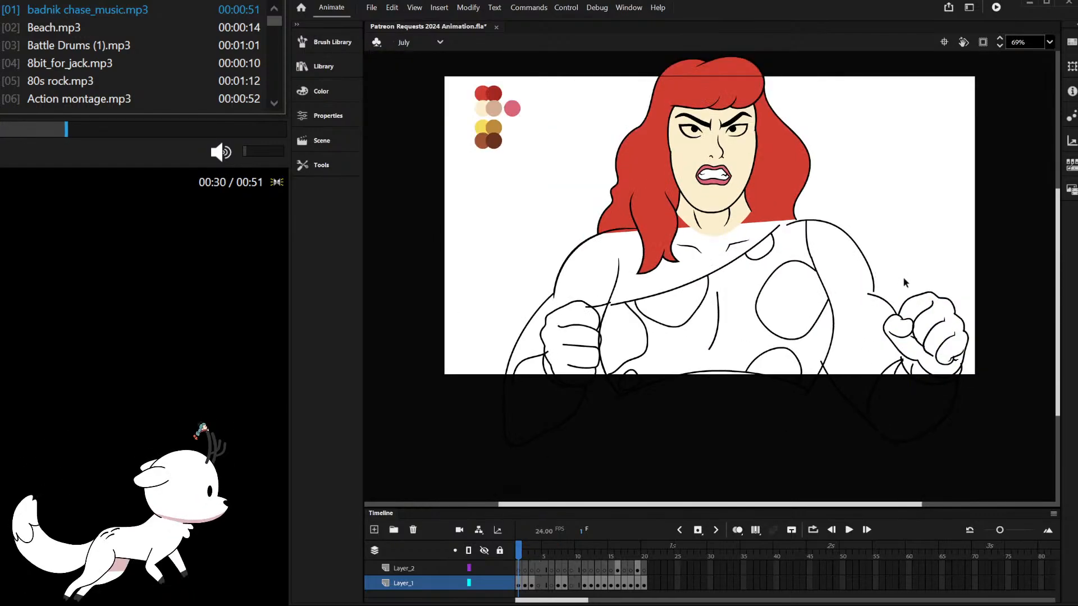
Step: Select the right fist's line art without the forearm outlines and move it up to the empty area beside the hair
{"action": "left_click_drag", "start_coordinate": [902, 263], "coordinate": [961, 393]}
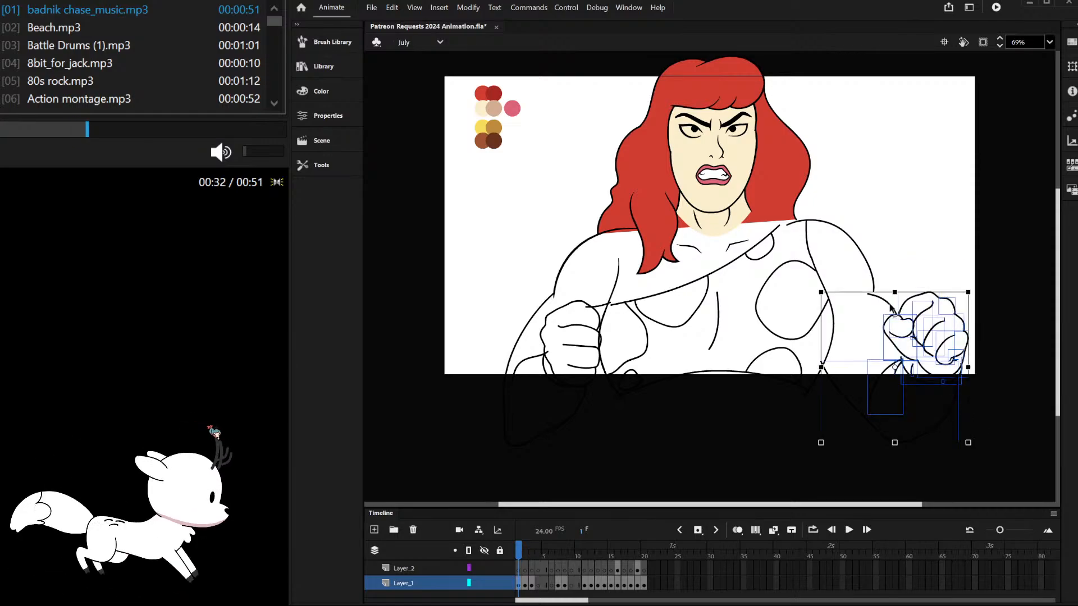
{"action": "left_click", "coordinate": [891, 305], "text": "shift"}
{"action": "left_click_drag", "start_coordinate": [914, 293], "coordinate": [913, 153]}
{"action": "key", "text": "ctrl+z"}
{"action": "left_click", "coordinate": [837, 381], "text": "shift"}
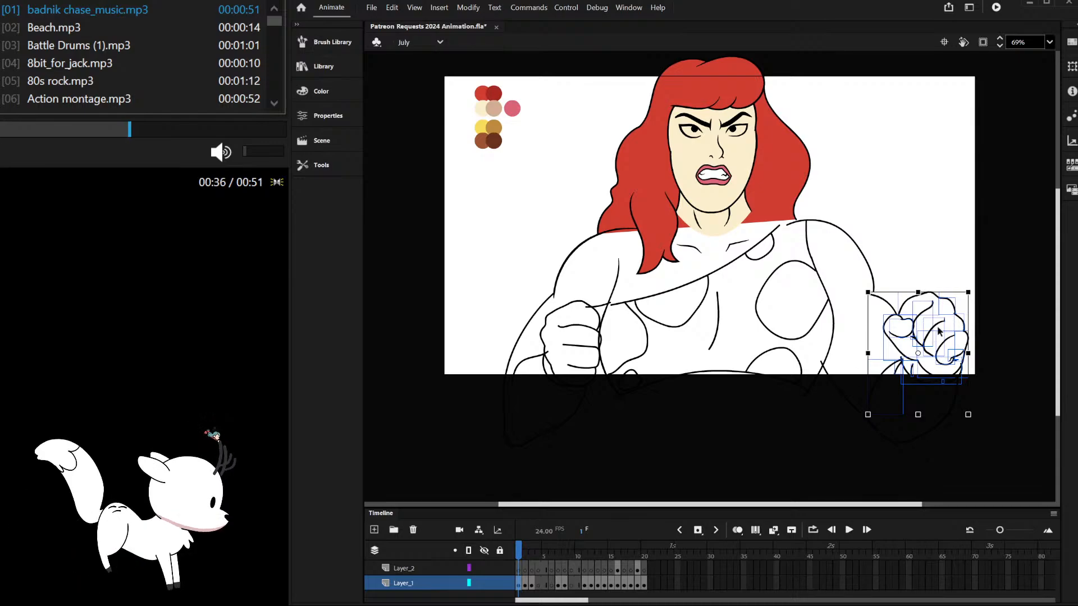
{"action": "left_click_drag", "start_coordinate": [935, 331], "coordinate": [921, 143]}
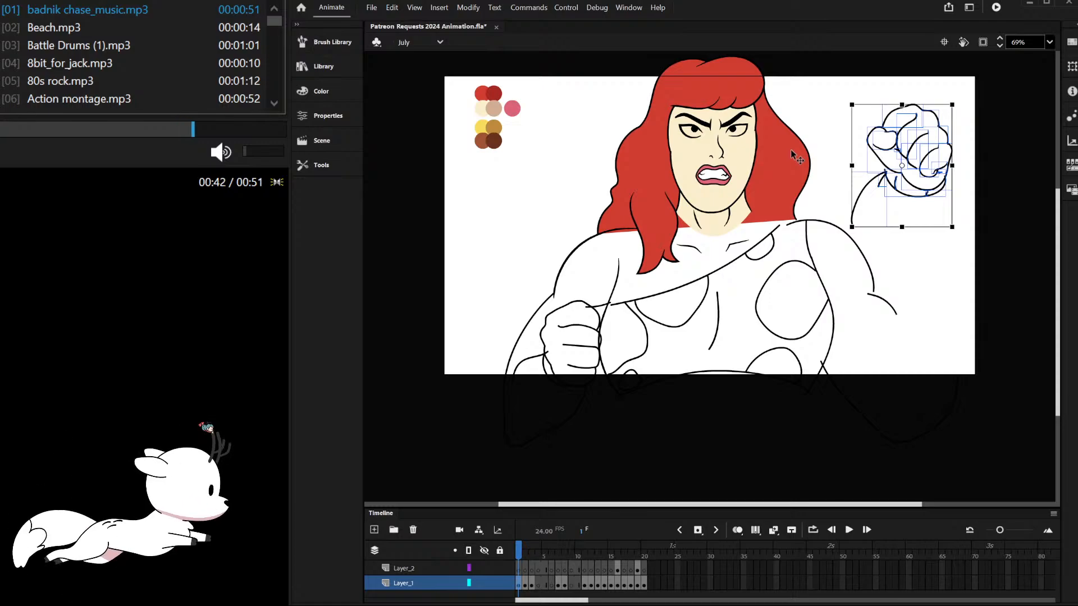
{"action": "key", "text": "ctrl+z"}
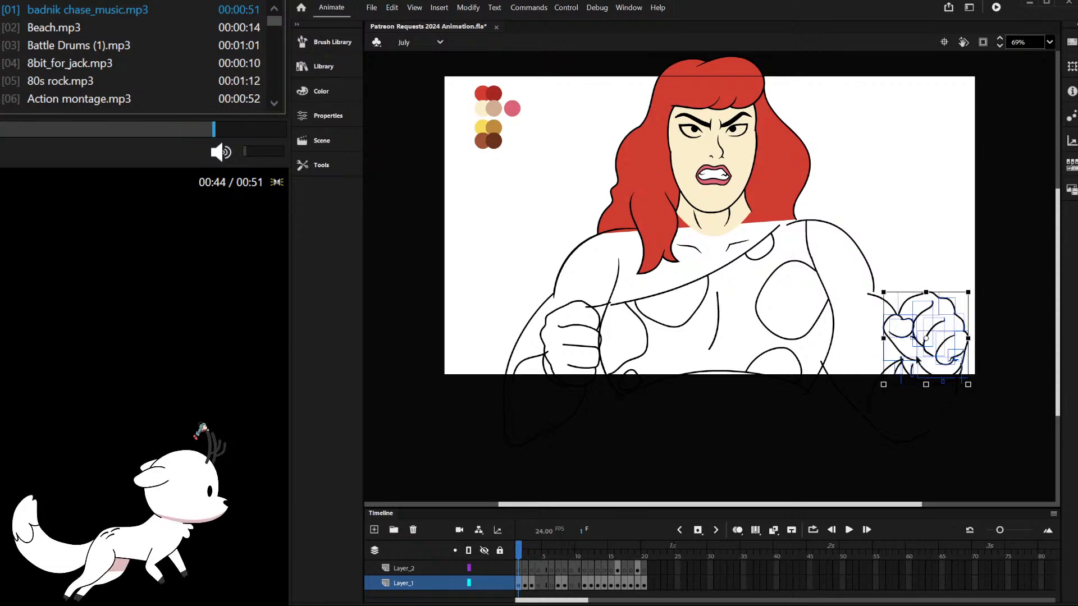
{"action": "left_click_drag", "start_coordinate": [916, 368], "coordinate": [948, 211]}
{"action": "key", "text": "ctrl+z"}
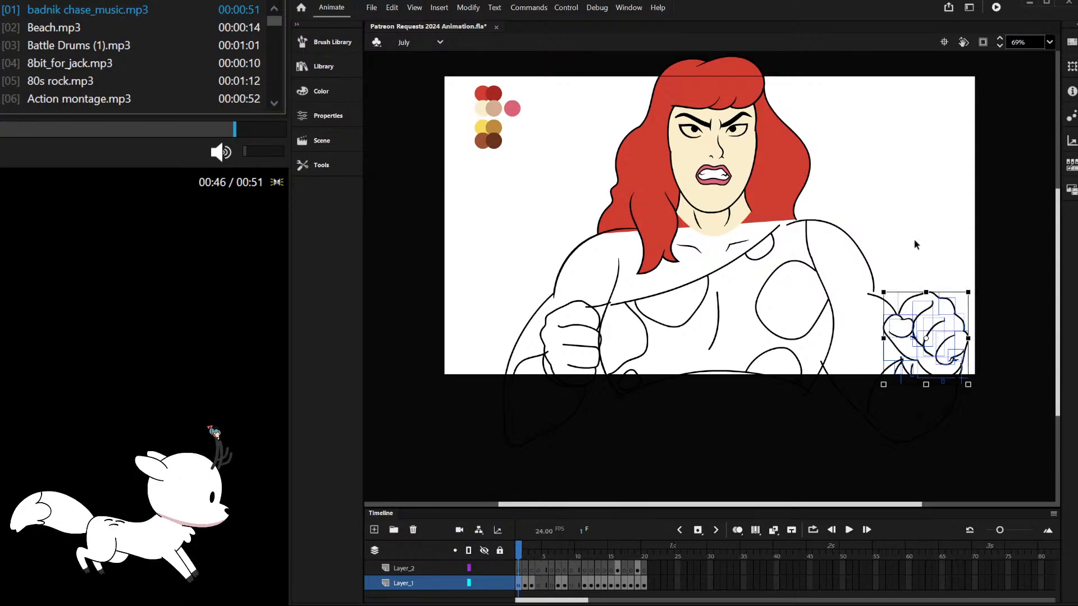
{"action": "scroll", "coordinate": [902, 371], "scroll_direction": "up", "scroll_amount": 3}
{"action": "scroll", "coordinate": [896, 309], "scroll_direction": "down", "scroll_amount": 4}
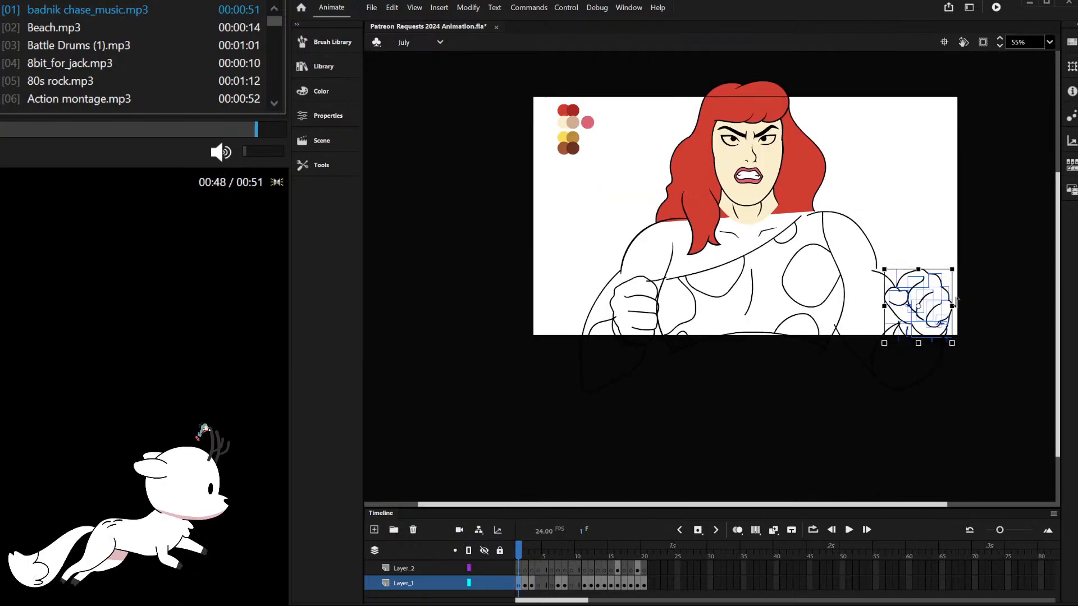
{"action": "left_click_drag", "start_coordinate": [947, 288], "coordinate": [931, 177]}
{"action": "left_click", "coordinate": [937, 111]}
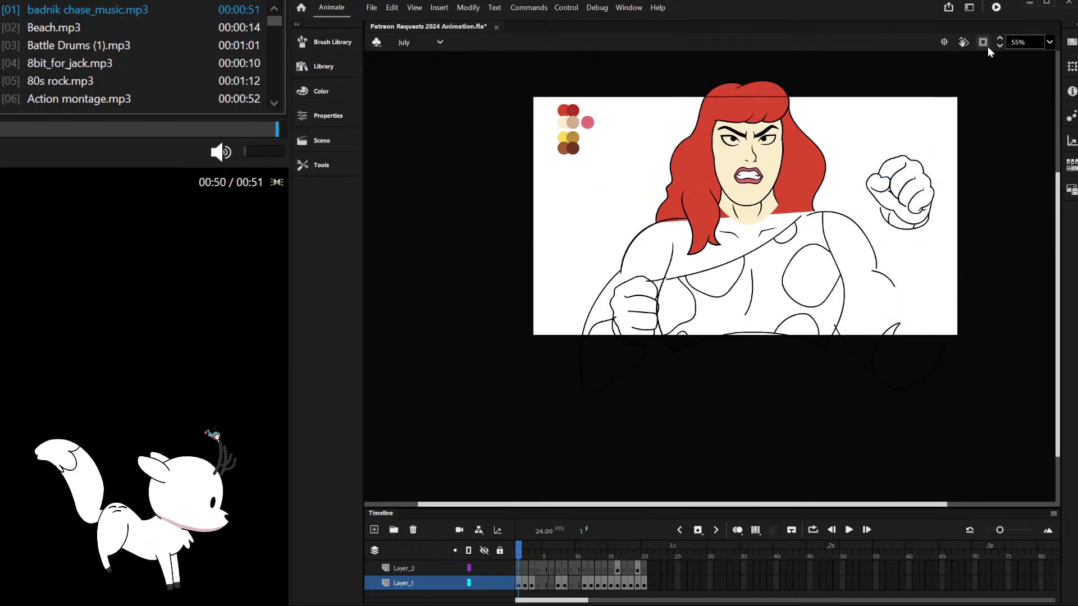
Step: Preview the drawing with everything outside the stage clipped, and turn the clipping off again
{"action": "left_click", "coordinate": [986, 44]}
{"action": "scroll", "coordinate": [674, 218], "scroll_direction": "down", "scroll_amount": 2}
{"action": "scroll", "coordinate": [769, 165], "scroll_direction": "up", "scroll_amount": 2}
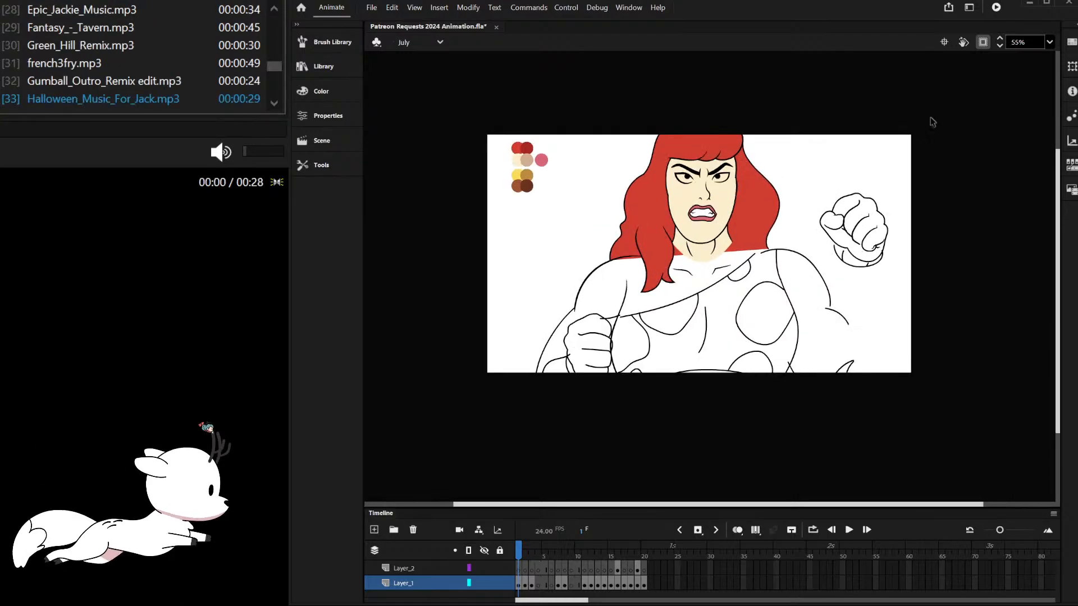
{"action": "left_click", "coordinate": [984, 44]}
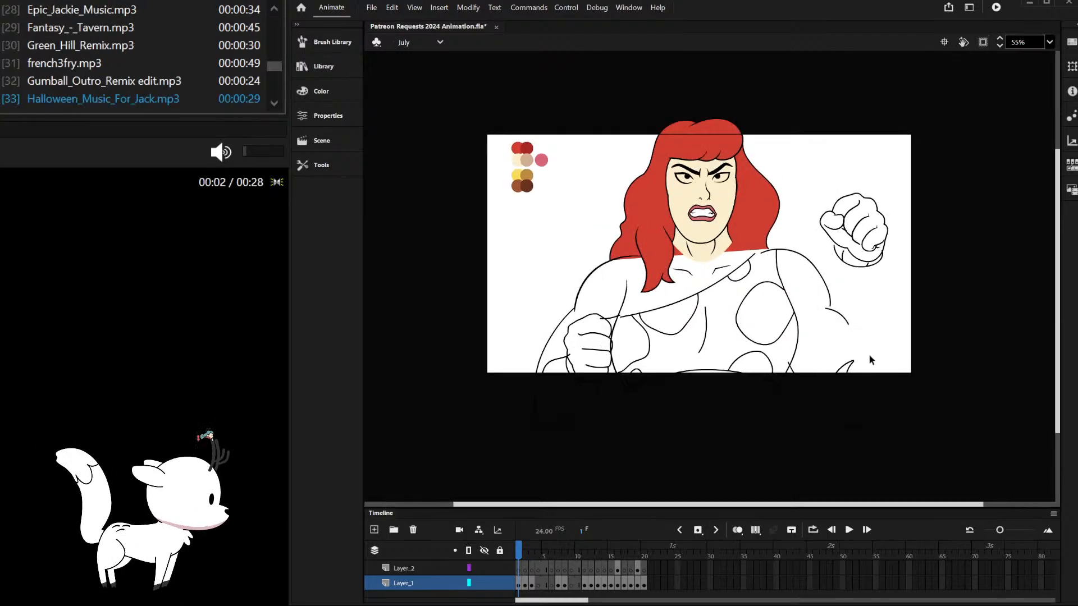
Step: Extend the lower end of the finger line beside the thumb so that it meets the next finger's line
{"action": "scroll", "coordinate": [892, 213], "scroll_direction": "up", "scroll_amount": 3}
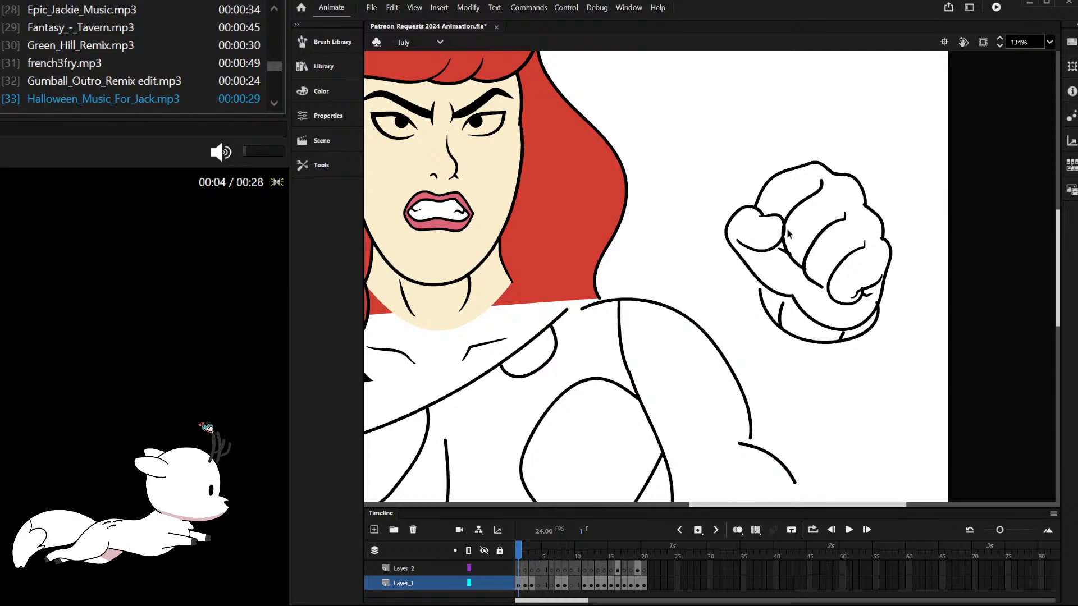
{"action": "scroll", "coordinate": [788, 241], "scroll_direction": "up", "scroll_amount": 9}
{"action": "left_click", "coordinate": [774, 291]}
{"action": "mouse_move", "coordinate": [775, 292]}
{"action": "left_mouse_down"}
{"action": "mouse_move", "coordinate": [765, 291]}
{"action": "mouse_move", "coordinate": [820, 339]}
{"action": "left_mouse_up"}
{"action": "scroll", "coordinate": [765, 291], "scroll_direction": "down", "scroll_amount": 3}
{"action": "scroll", "coordinate": [765, 291], "scroll_direction": "up", "scroll_amount": 2}
{"action": "double_click", "coordinate": [771, 296]}
{"action": "double_click", "coordinate": [846, 281]}
{"action": "scroll", "coordinate": [827, 244], "scroll_direction": "down", "scroll_amount": 6}
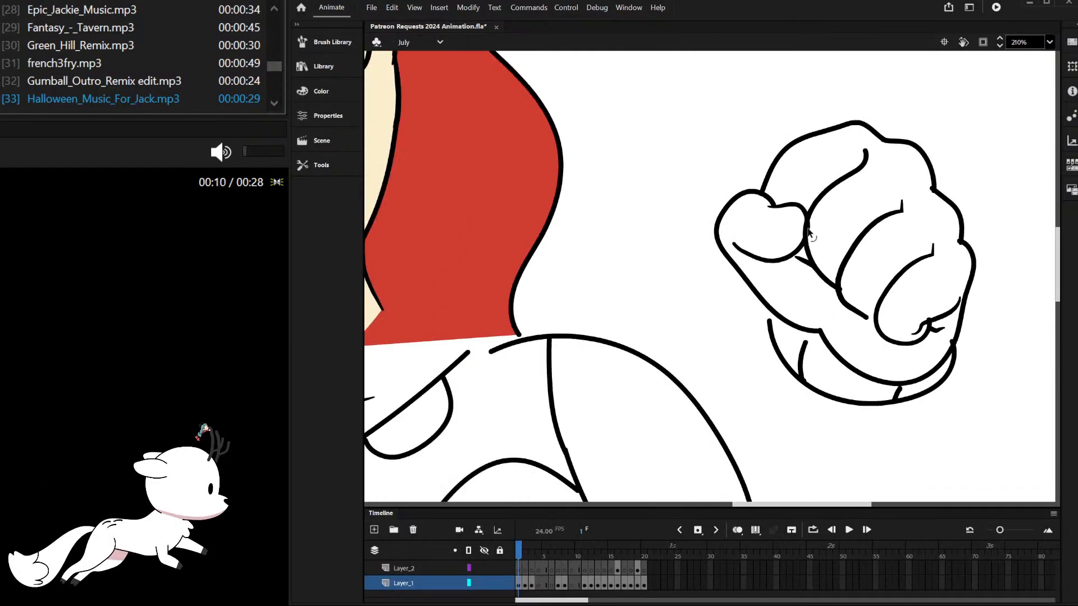
Step: Inspect the small crease lines at the fist's little finger and the surrounding outlines close up
{"action": "scroll", "coordinate": [900, 287], "scroll_direction": "up", "scroll_amount": 5}
{"action": "left_click", "coordinate": [857, 278]}
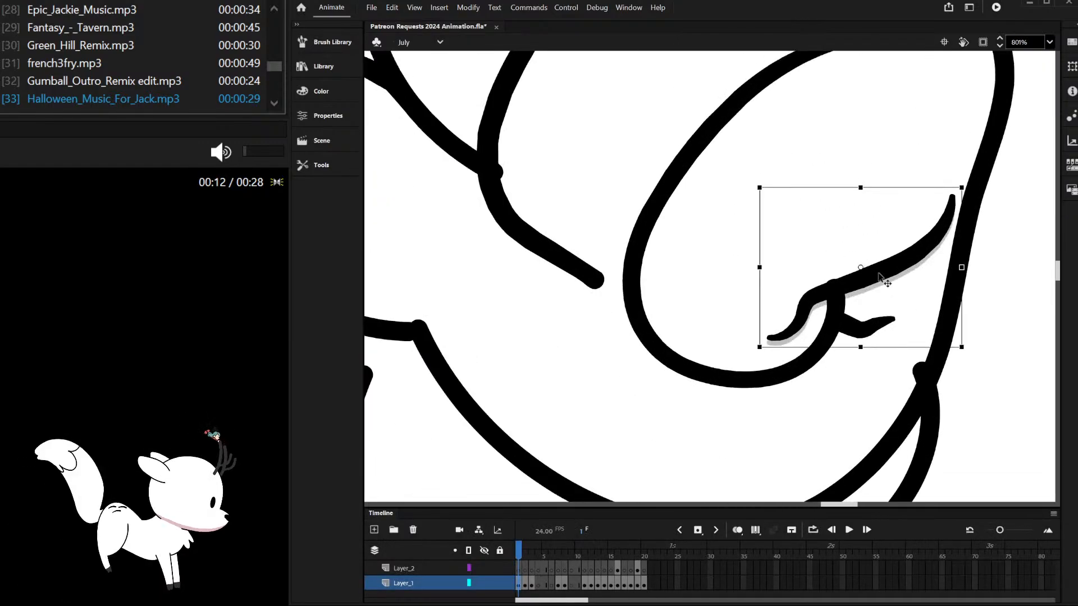
{"action": "scroll", "coordinate": [857, 278], "scroll_direction": "down", "scroll_amount": 4}
{"action": "left_click", "coordinate": [705, 174]}
{"action": "scroll", "coordinate": [773, 206], "scroll_direction": "up", "scroll_amount": 2}
{"action": "scroll", "coordinate": [772, 205], "scroll_direction": "down", "scroll_amount": 5}
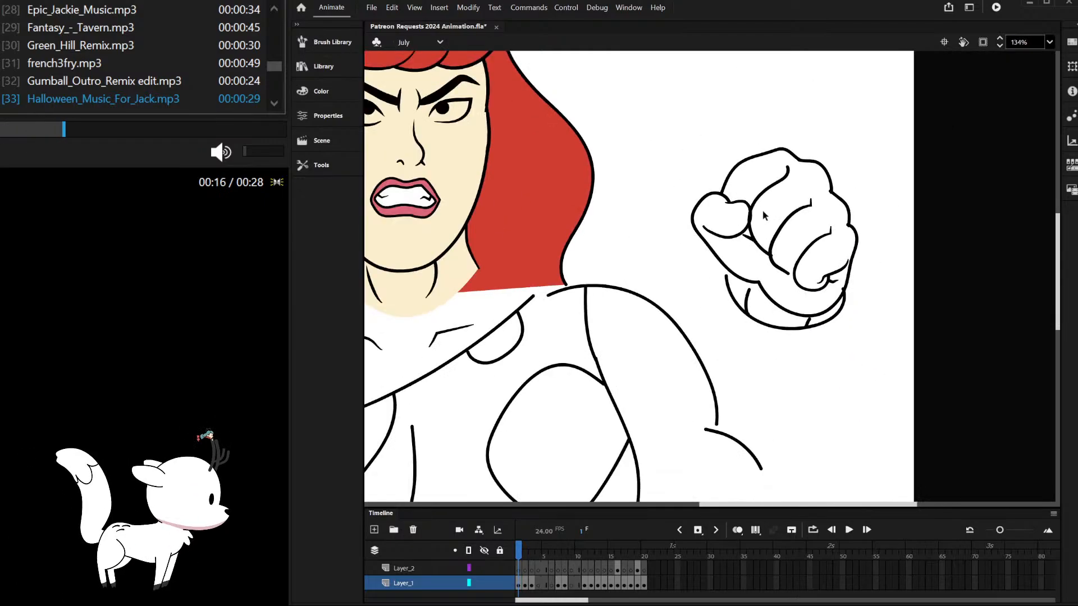
Step: Close the fist's lower palm outline with a straight line between its two open ends
{"action": "scroll", "coordinate": [776, 231], "scroll_direction": "up", "scroll_amount": 1}
{"action": "scroll", "coordinate": [777, 231], "scroll_direction": "up", "scroll_amount": 1}
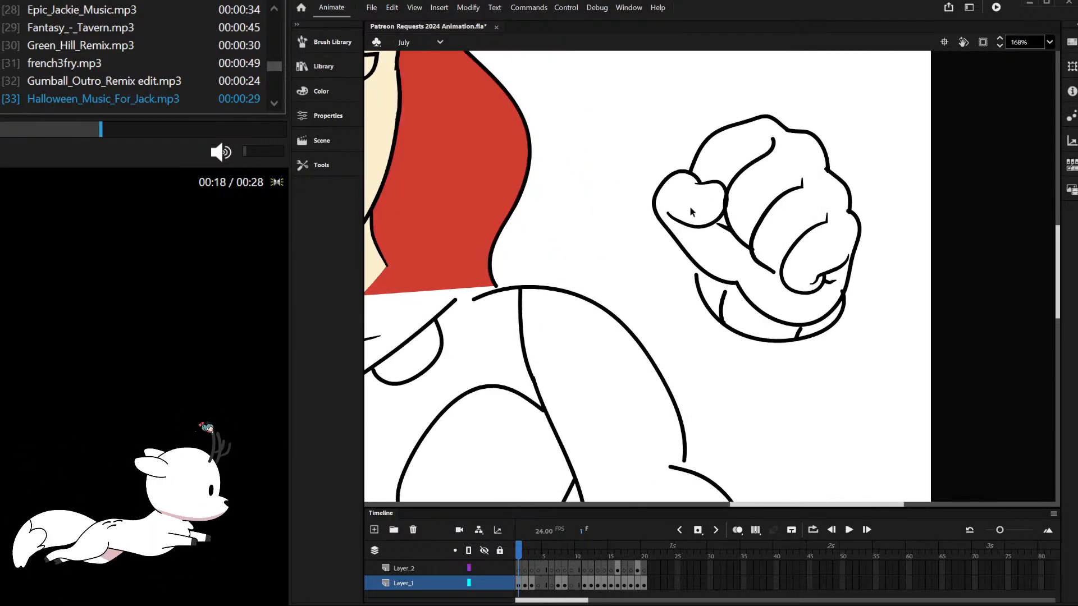
{"action": "left_click", "coordinate": [765, 315]}
{"action": "double_click", "coordinate": [763, 313]}
{"action": "double_click", "coordinate": [811, 155]}
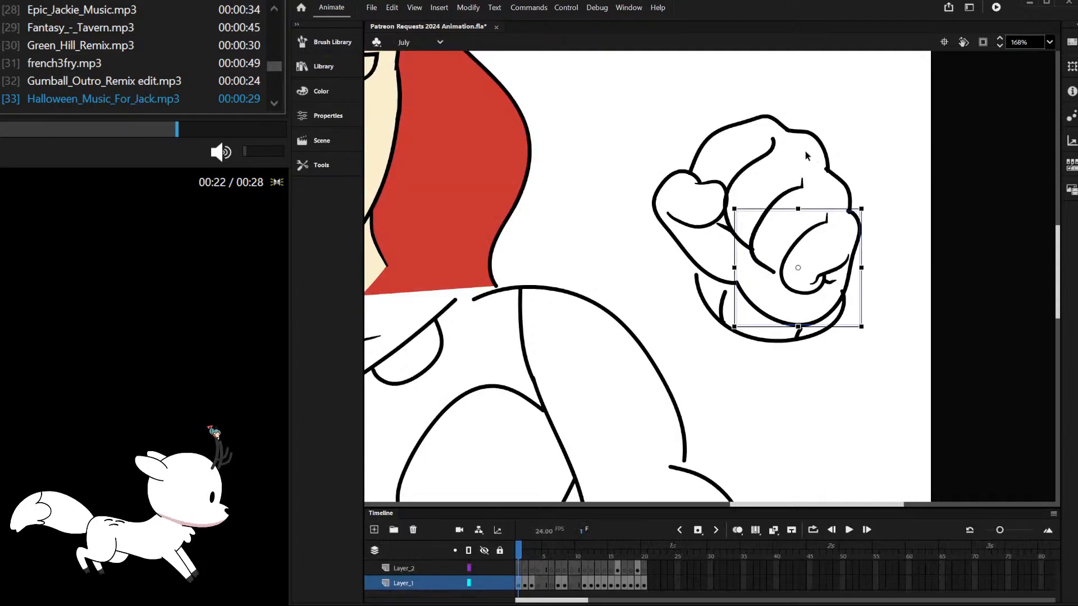
{"action": "double_click", "coordinate": [746, 306]}
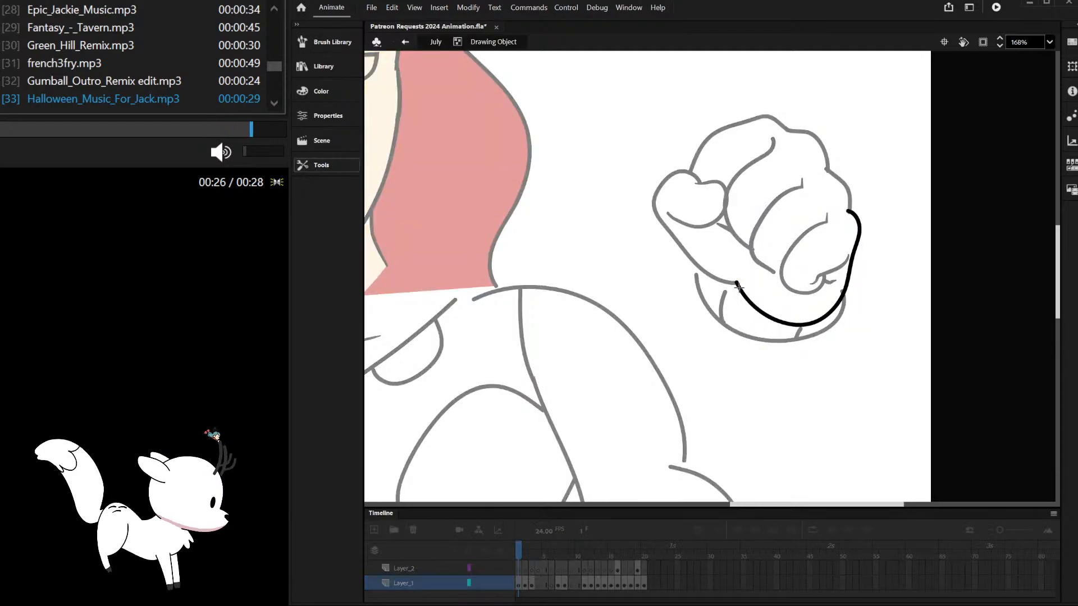
{"action": "left_click_drag", "start_coordinate": [736, 282], "coordinate": [848, 211]}
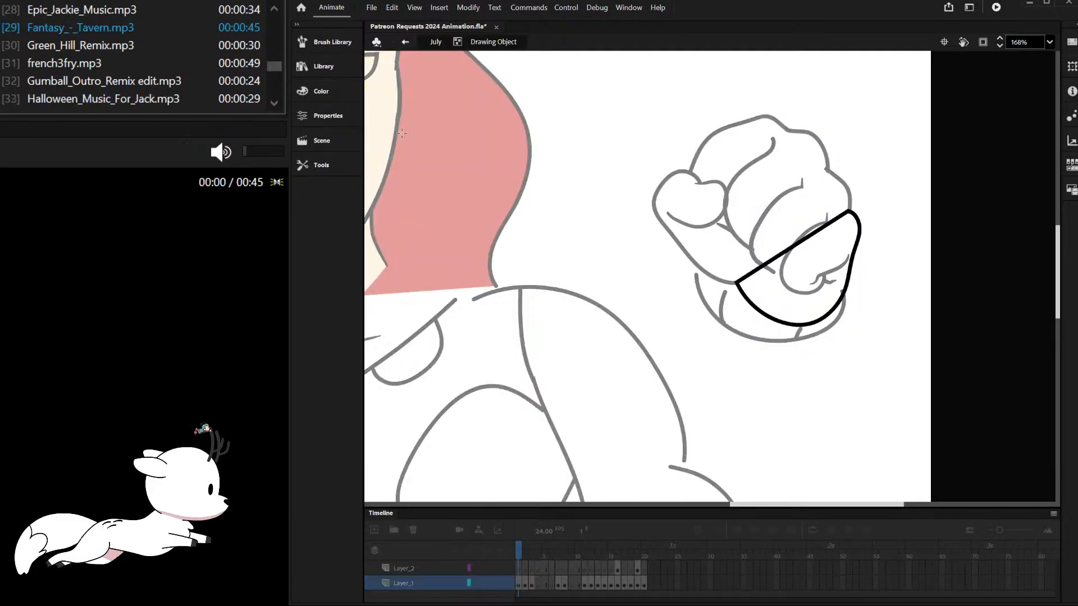
{"action": "double_click", "coordinate": [651, 106]}
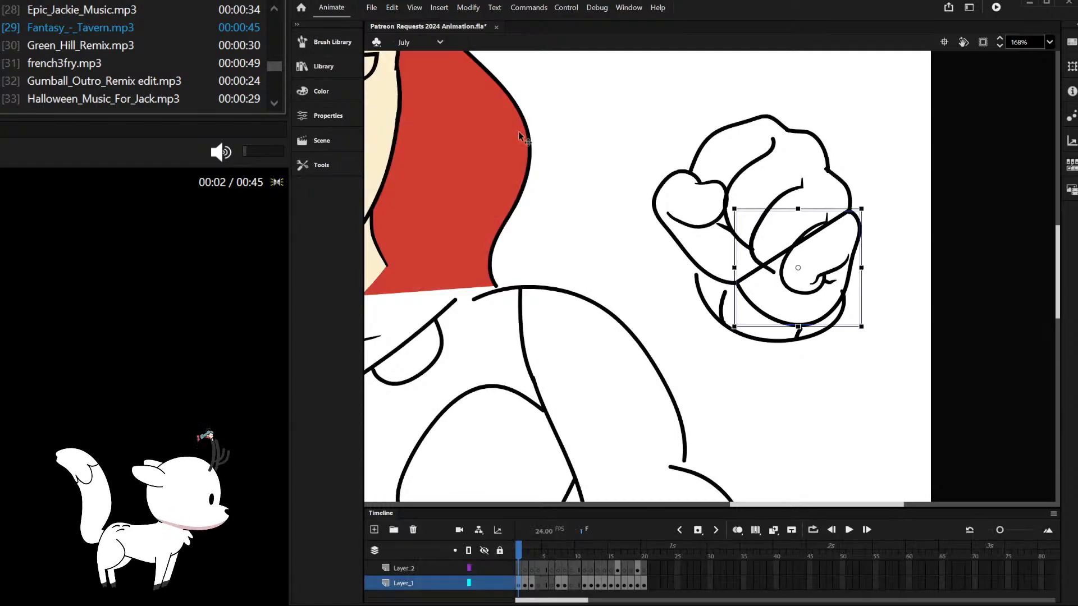
Step: Fill the closed lower palm shape with the face's skin colour and delete its straight closing line
{"action": "left_click", "coordinate": [390, 305]}
{"action": "left_click", "coordinate": [382, 137]}
{"action": "left_click", "coordinate": [592, 142]}
{"action": "double_click", "coordinate": [759, 291]}
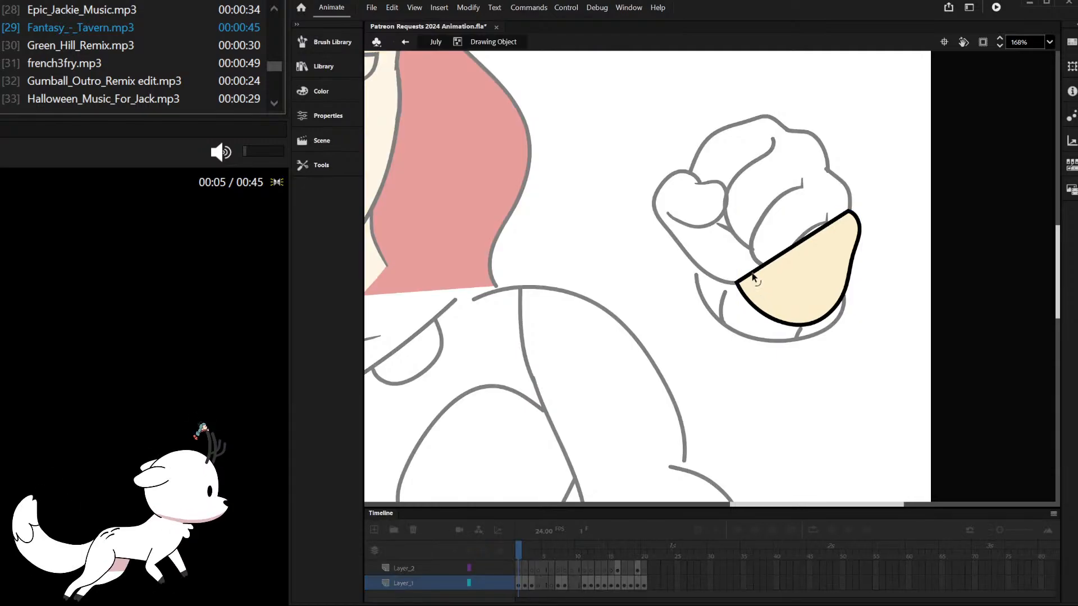
{"action": "double_click", "coordinate": [876, 167]}
Step: Close the fist's thumb outline with a straight line between its ends and fill it with the skin colour
{"action": "double_click", "coordinate": [696, 267]}
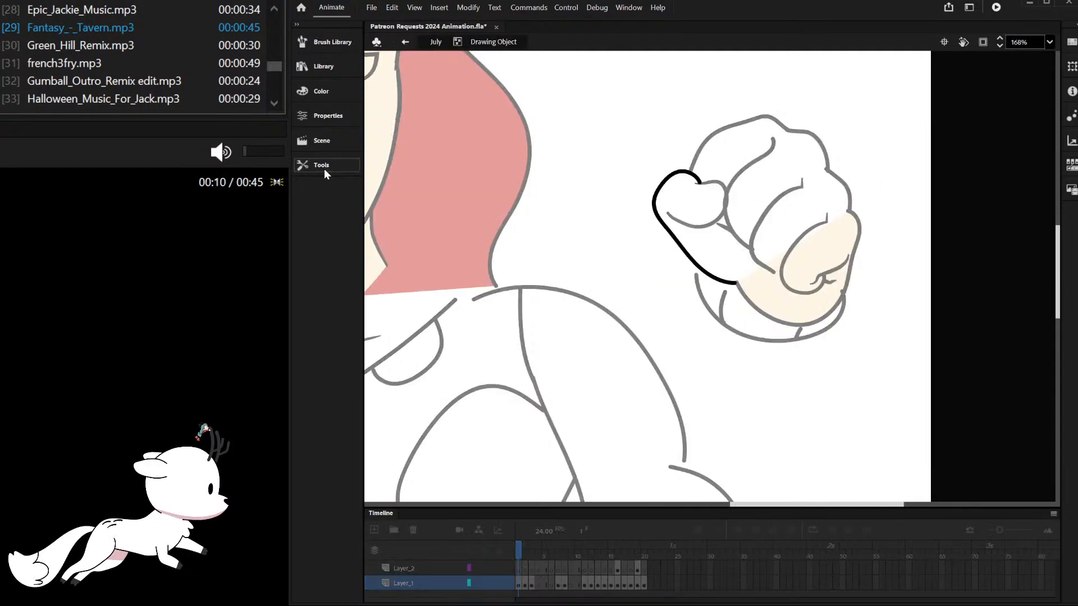
{"action": "mouse_move", "coordinate": [697, 177]}
{"action": "left_mouse_down"}
{"action": "mouse_move", "coordinate": [716, 254]}
{"action": "mouse_move", "coordinate": [737, 285]}
{"action": "left_mouse_up"}
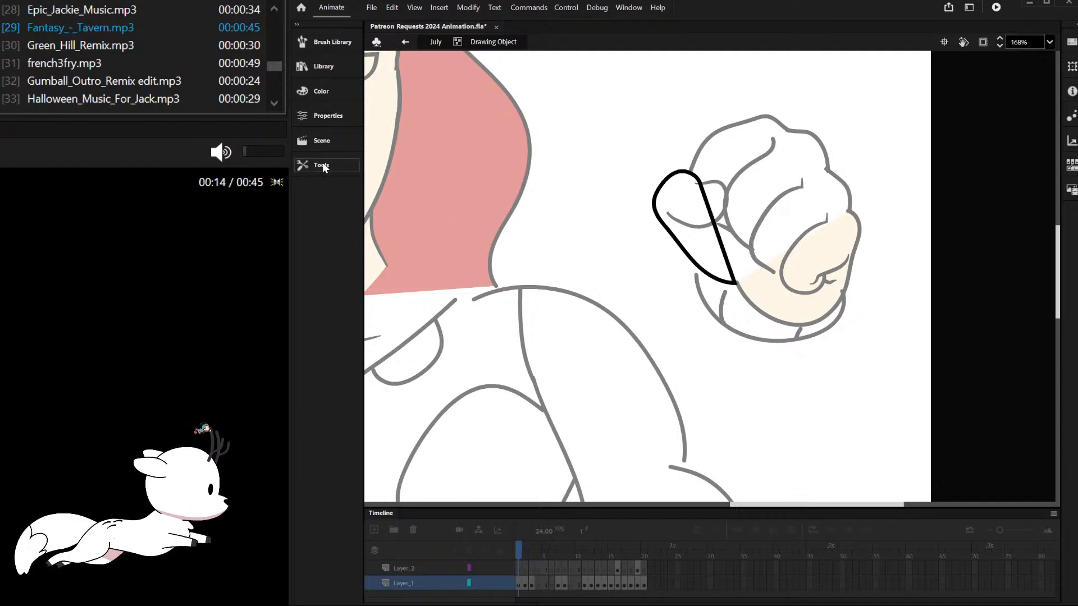
{"action": "left_click", "coordinate": [703, 228]}
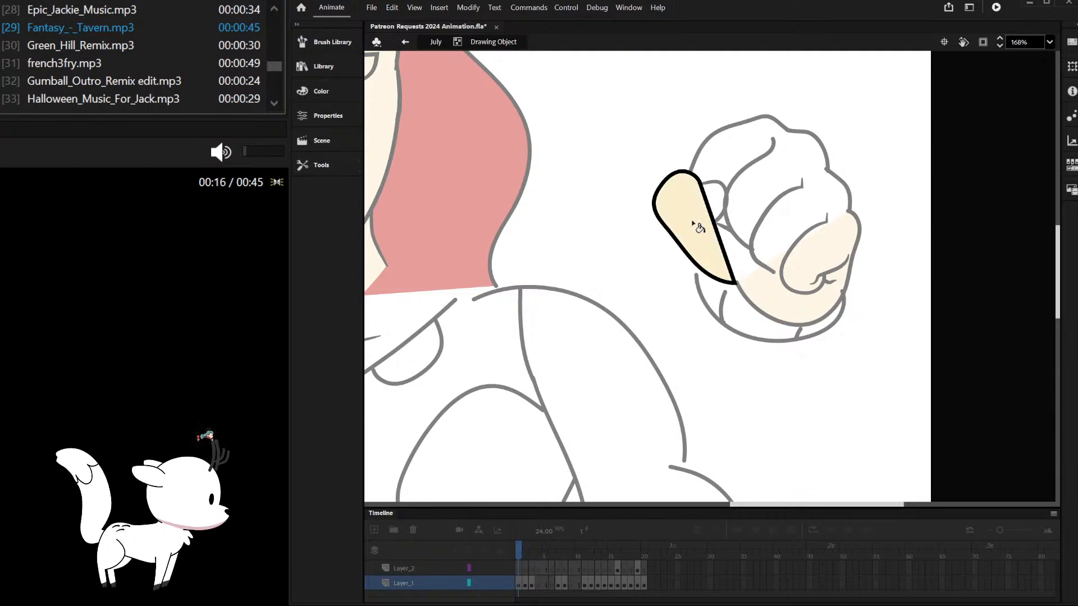
Step: Delete the thumb shape's straight closing line and send the filled shape behind the thumb crease and finger lines
{"action": "left_click", "coordinate": [719, 222]}
{"action": "key", "text": "Delete"}
{"action": "double_click", "coordinate": [673, 120]}
{"action": "left_click", "coordinate": [685, 213]}
Step: Break apart the three knuckle outlines along the top of the fist and combine them into one drawing object
{"action": "double_click", "coordinate": [739, 129]}
{"action": "double_click", "coordinate": [824, 122]}
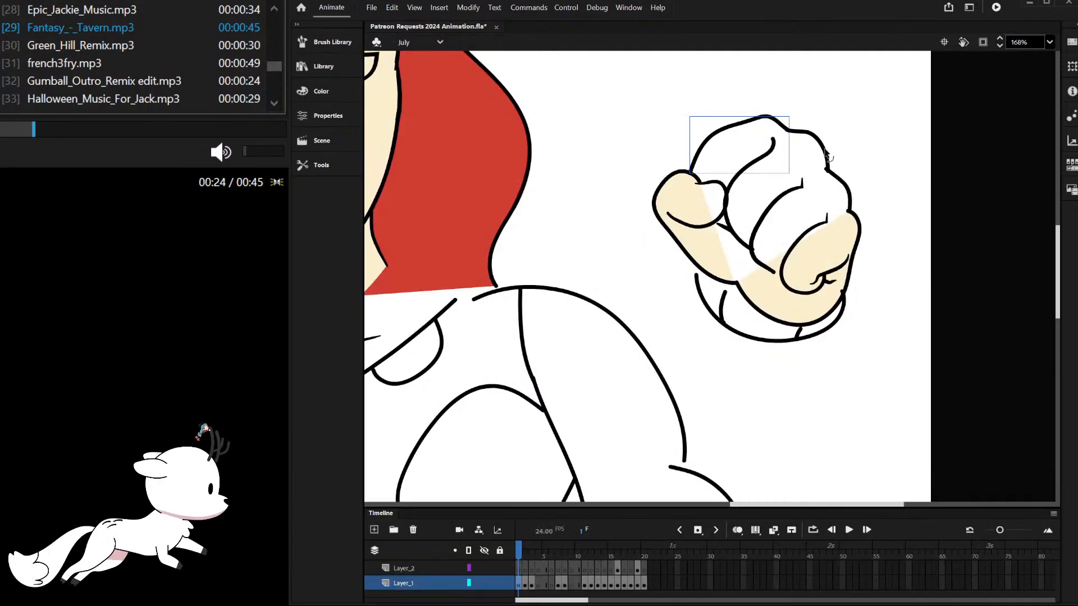
{"action": "scroll", "coordinate": [836, 148], "scroll_direction": "up", "scroll_amount": 3}
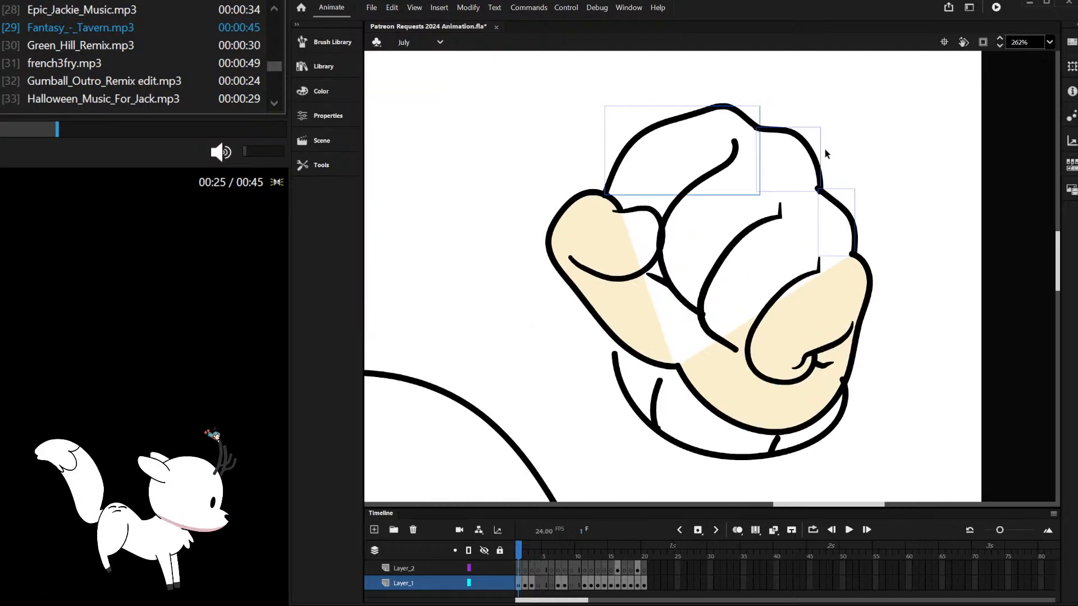
{"action": "key", "text": "ctrl+b"}
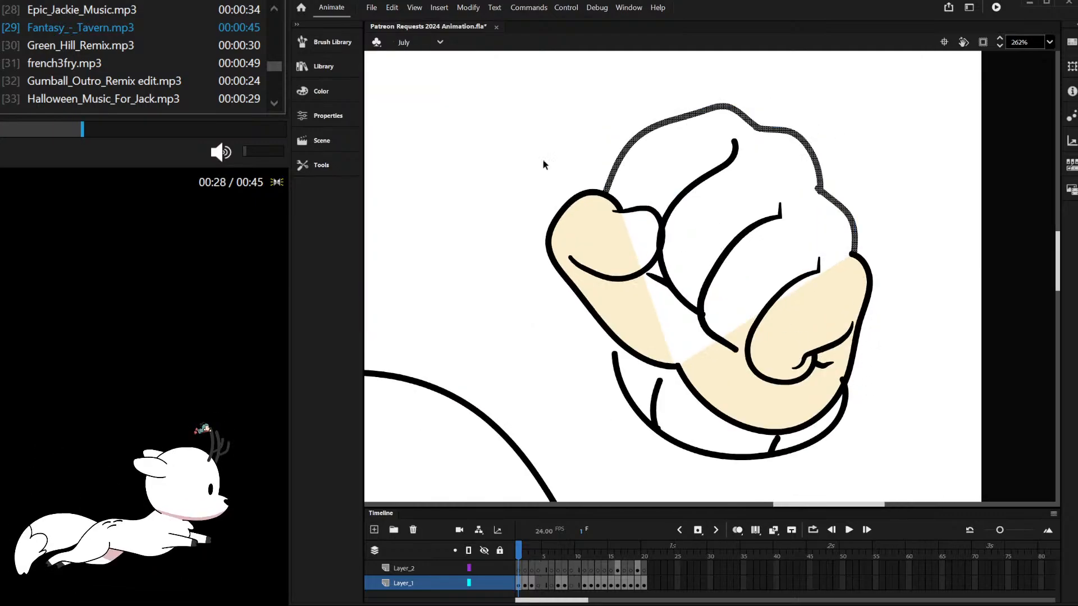
{"action": "left_click", "coordinate": [630, 140]}
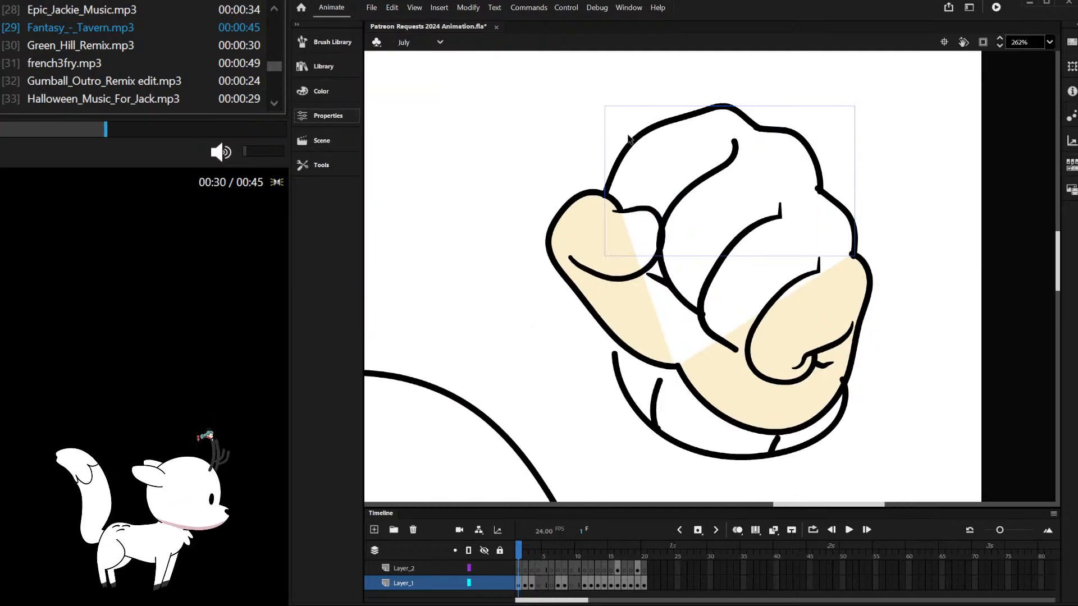
Step: Close the combined knuckle outline with a straight line between its ends and fill it with the skin colour
{"action": "double_click", "coordinate": [638, 142]}
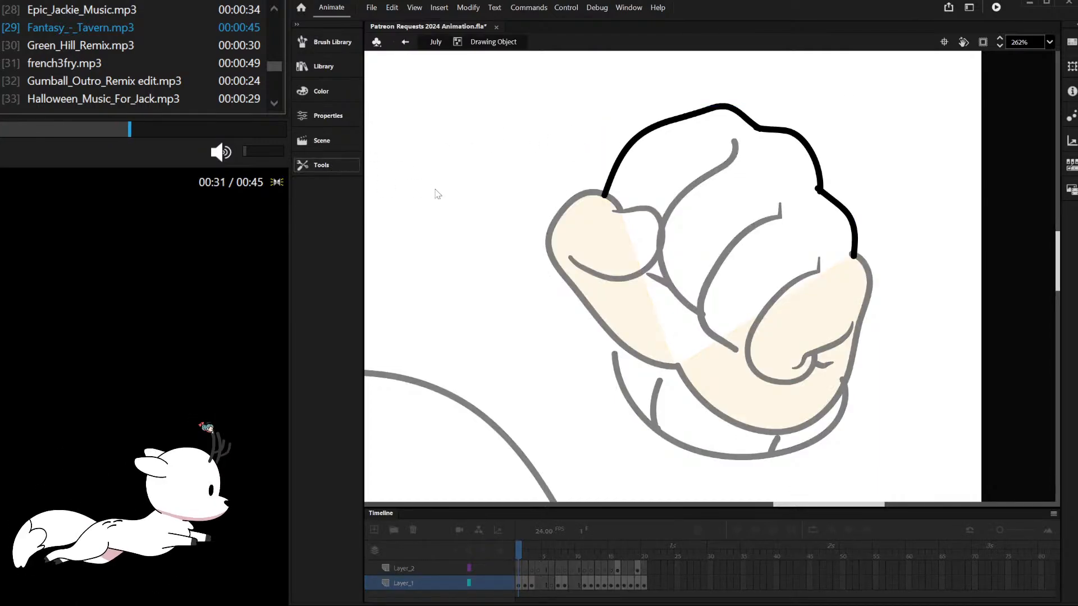
{"action": "left_click_drag", "start_coordinate": [605, 195], "coordinate": [852, 259]}
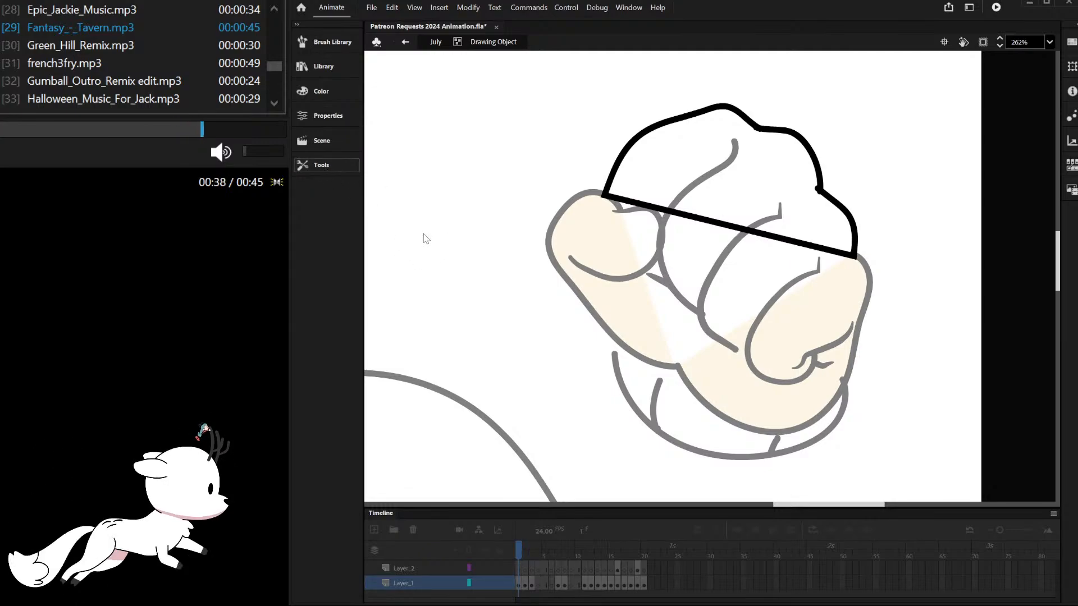
{"action": "left_click", "coordinate": [632, 191]}
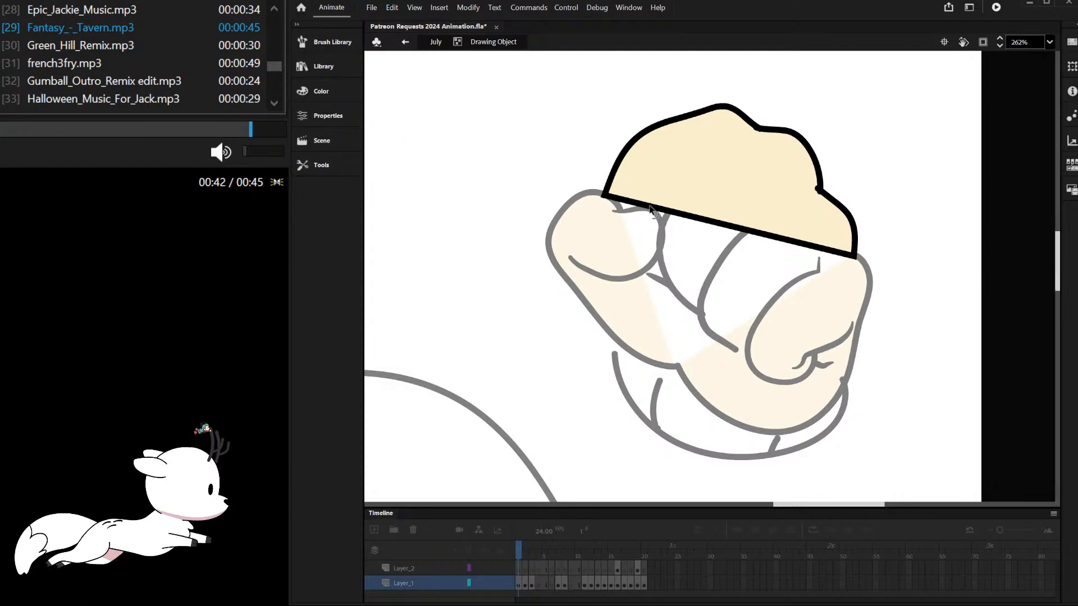
Step: Delete the knuckle shape's straight closing line and send the filled shape behind the finger lines
{"action": "left_click", "coordinate": [646, 205]}
{"action": "key", "text": "Delete"}
{"action": "double_click", "coordinate": [591, 135]}
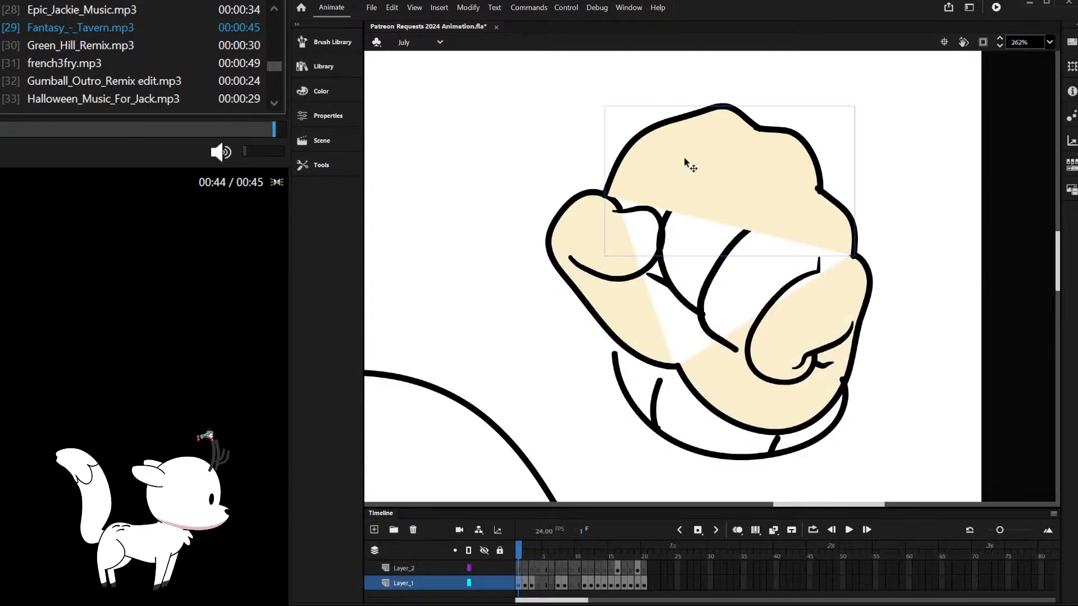
{"action": "key", "text": "ctrl+shift+Down"}
Step: Pull the inner edges of the thumb, knuckle and palm fills inward until they cover the white gaps inside the fist
{"action": "double_click", "coordinate": [650, 300]}
{"action": "mouse_move", "coordinate": [651, 299]}
{"action": "left_mouse_down"}
{"action": "mouse_move", "coordinate": [704, 248]}
{"action": "mouse_move", "coordinate": [778, 255]}
{"action": "left_mouse_up"}
{"action": "double_click", "coordinate": [690, 216]}
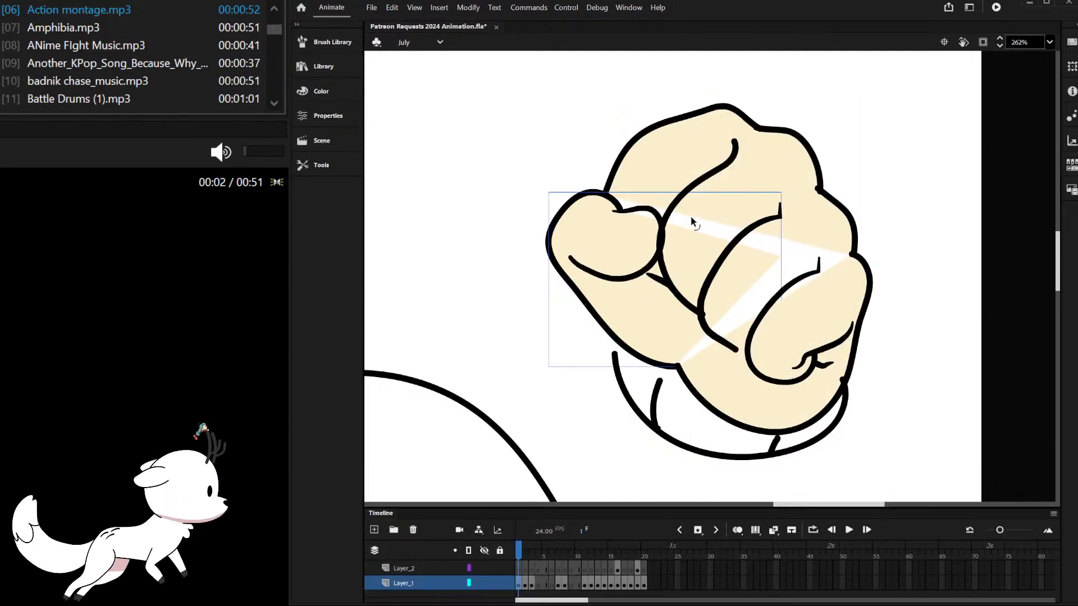
{"action": "double_click", "coordinate": [690, 216]}
{"action": "left_click_drag", "start_coordinate": [690, 216], "coordinate": [627, 257]}
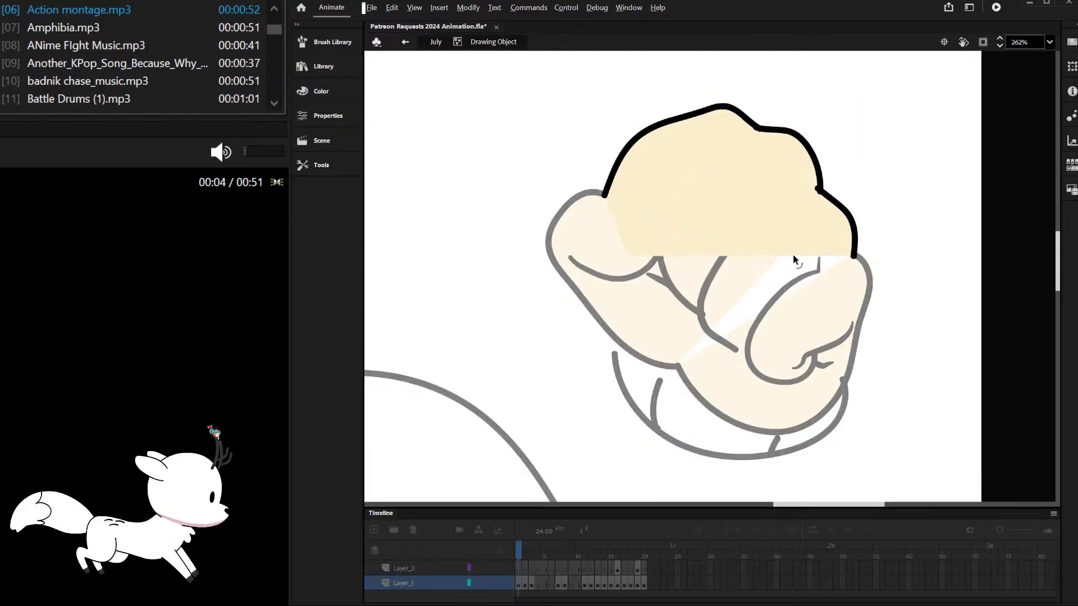
{"action": "double_click", "coordinate": [737, 337]}
{"action": "double_click", "coordinate": [737, 330]}
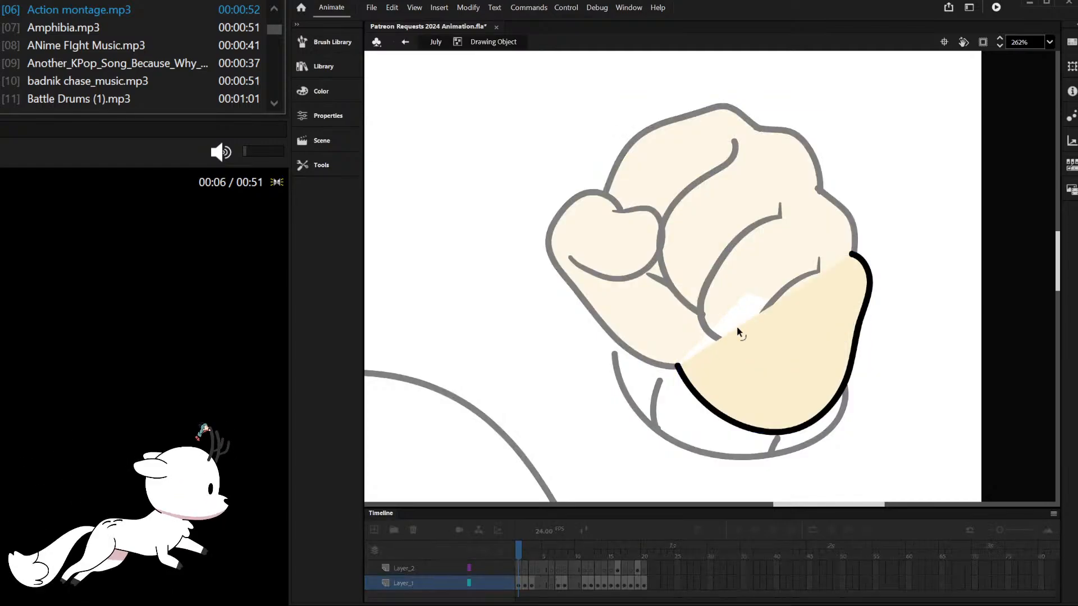
{"action": "double_click", "coordinate": [897, 177]}
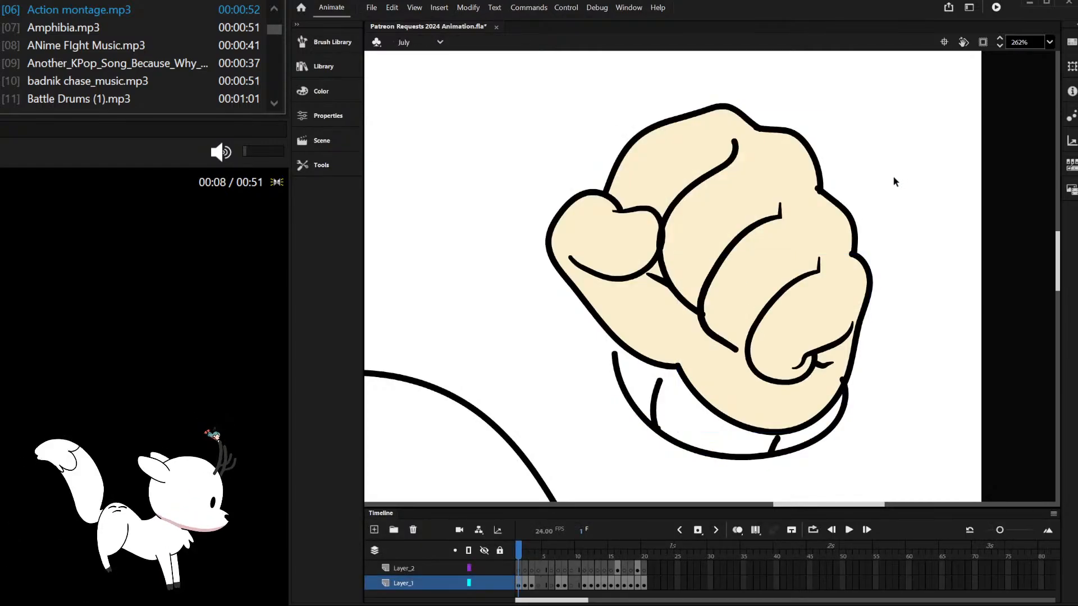
Step: Extend the lower end of the middle one of the fist's three finger lines until it meets the little finger's outline
{"action": "scroll", "coordinate": [696, 301], "scroll_direction": "up", "scroll_amount": 4}
{"action": "left_click_drag", "start_coordinate": [711, 304], "coordinate": [721, 305]}
{"action": "scroll", "coordinate": [721, 304], "scroll_direction": "down", "scroll_amount": 4}
{"action": "scroll", "coordinate": [721, 308], "scroll_direction": "up", "scroll_amount": 5}
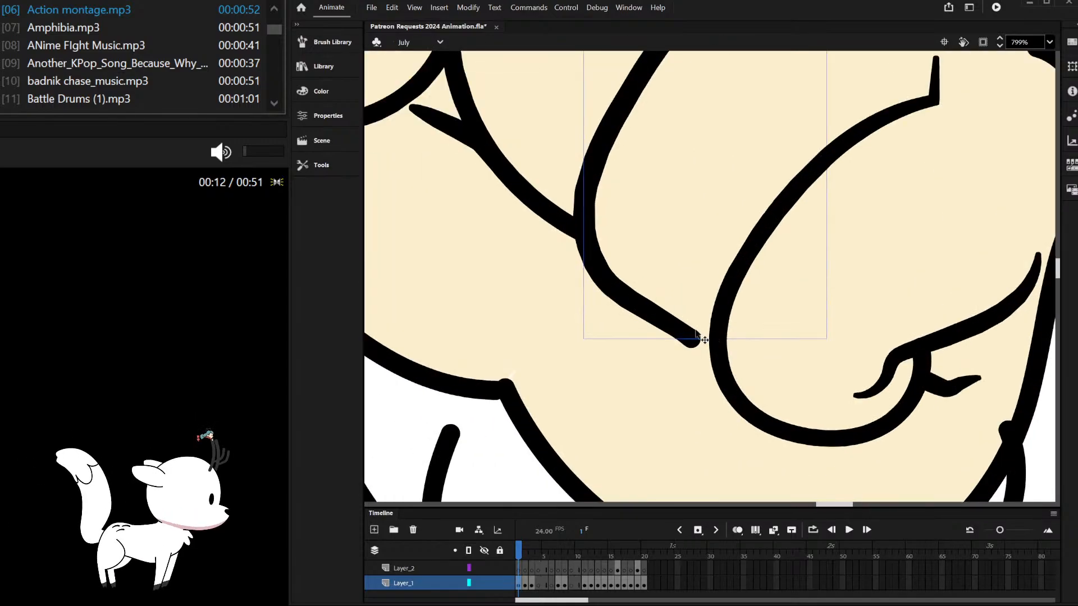
{"action": "double_click", "coordinate": [693, 336]}
{"action": "left_click", "coordinate": [706, 356]}
{"action": "left_click_drag", "start_coordinate": [696, 342], "coordinate": [718, 334]}
{"action": "scroll", "coordinate": [672, 366], "scroll_direction": "down", "scroll_amount": 3}
{"action": "double_click", "coordinate": [641, 380]}
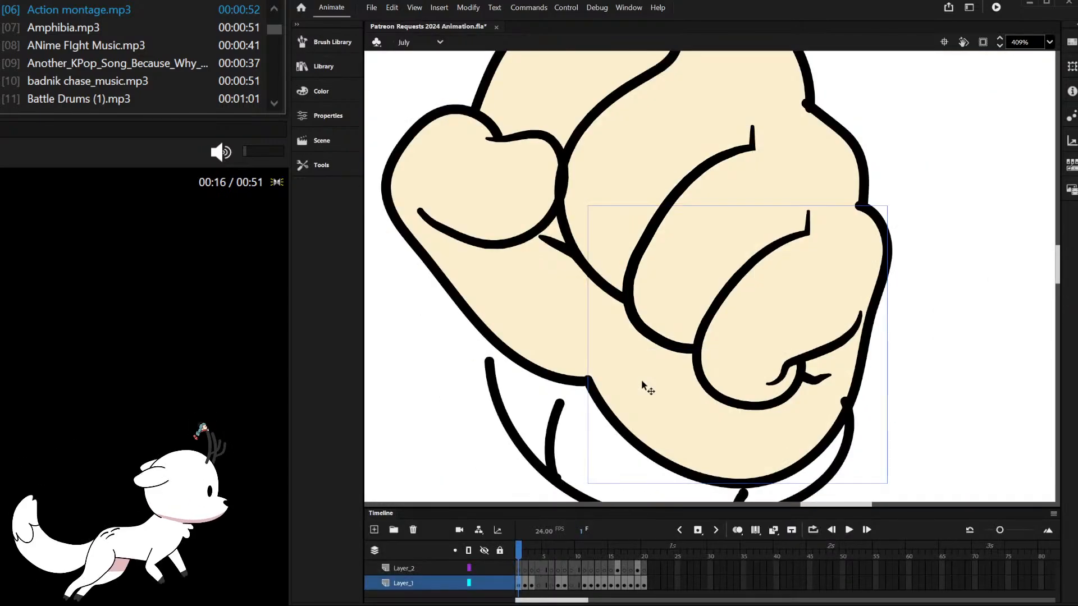
{"action": "scroll", "coordinate": [607, 329], "scroll_direction": "down", "scroll_amount": 2}
{"action": "scroll", "coordinate": [588, 318], "scroll_direction": "down", "scroll_amount": 2}
{"action": "scroll", "coordinate": [536, 292], "scroll_direction": "up", "scroll_amount": 2}
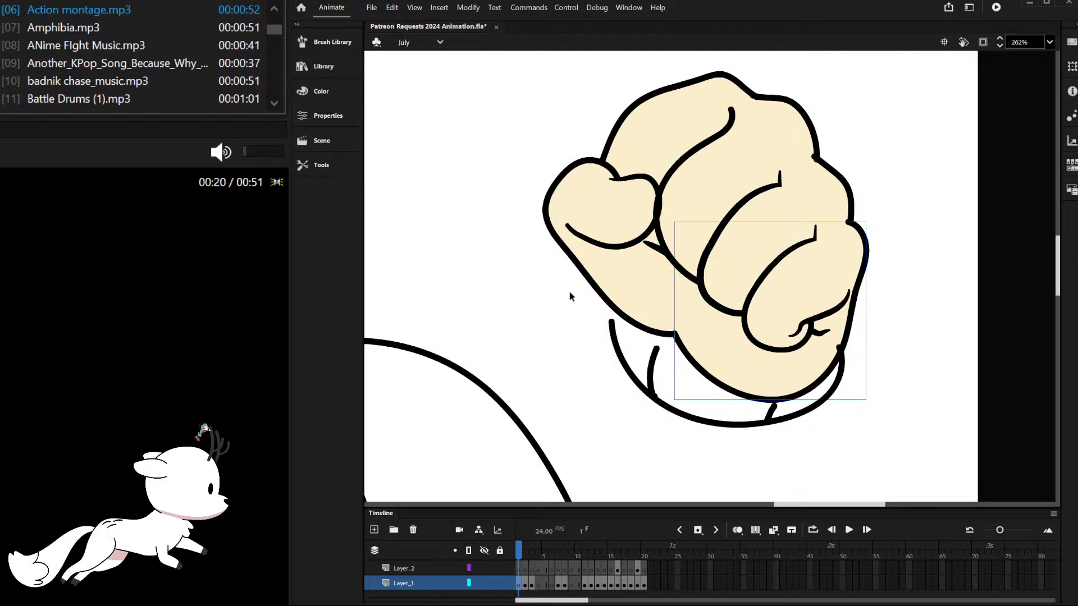
{"action": "scroll", "coordinate": [569, 291], "scroll_direction": "down", "scroll_amount": 2}
{"action": "scroll", "coordinate": [587, 313], "scroll_direction": "up", "scroll_amount": 2}
{"action": "scroll", "coordinate": [587, 311], "scroll_direction": "down", "scroll_amount": 2}
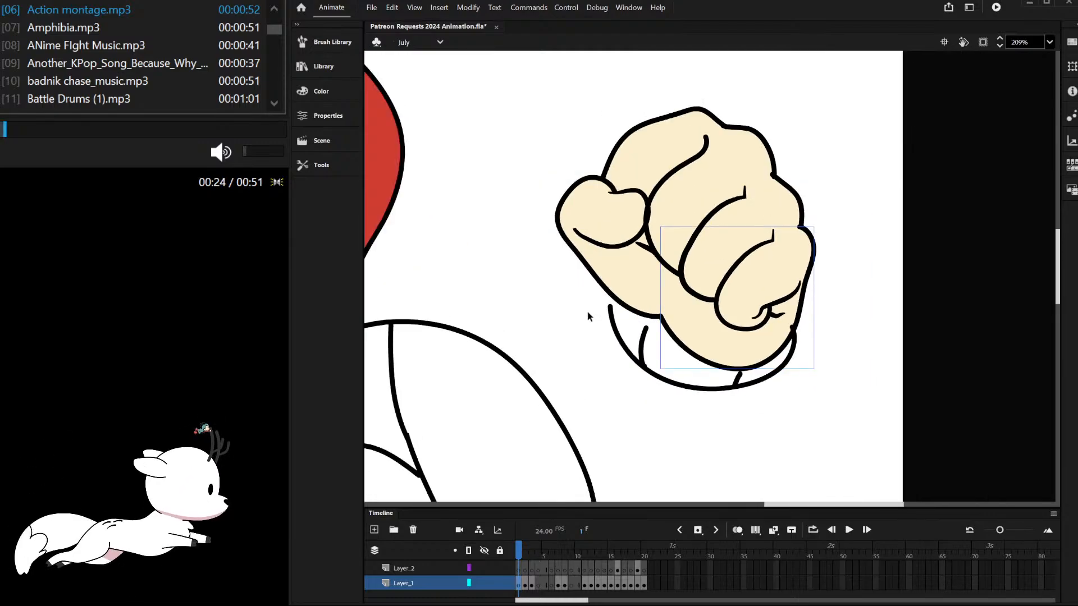
Step: Extend the thumb-side end of the wrist cuff outline up over the fist and close the outline with a straight line between its ends
{"action": "scroll", "coordinate": [628, 341], "scroll_direction": "up", "scroll_amount": 4}
{"action": "scroll", "coordinate": [623, 341], "scroll_direction": "down", "scroll_amount": 2}
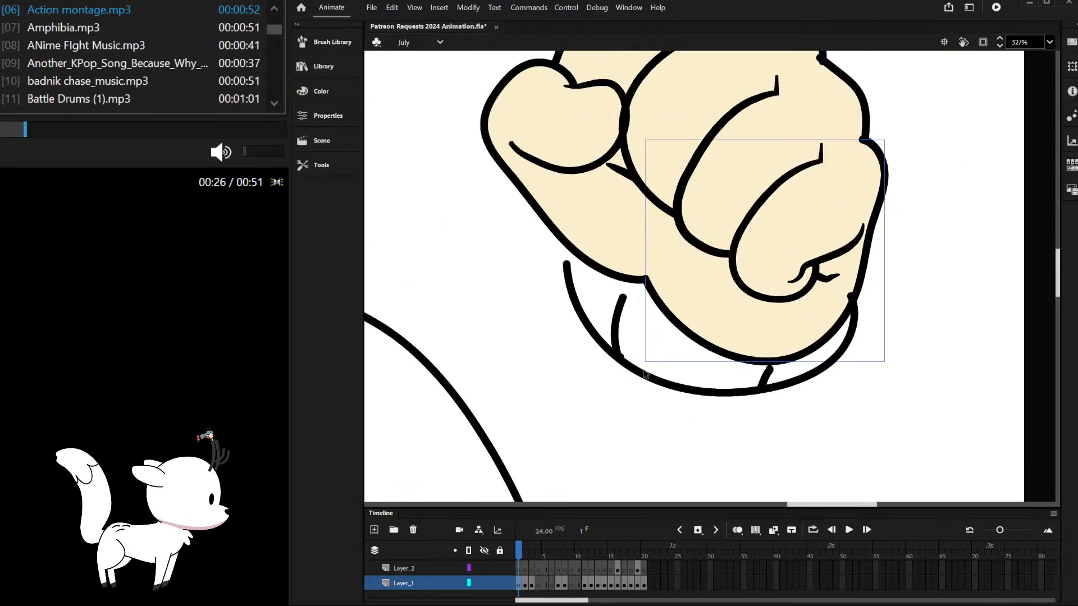
{"action": "double_click", "coordinate": [642, 373]}
{"action": "double_click", "coordinate": [640, 343]}
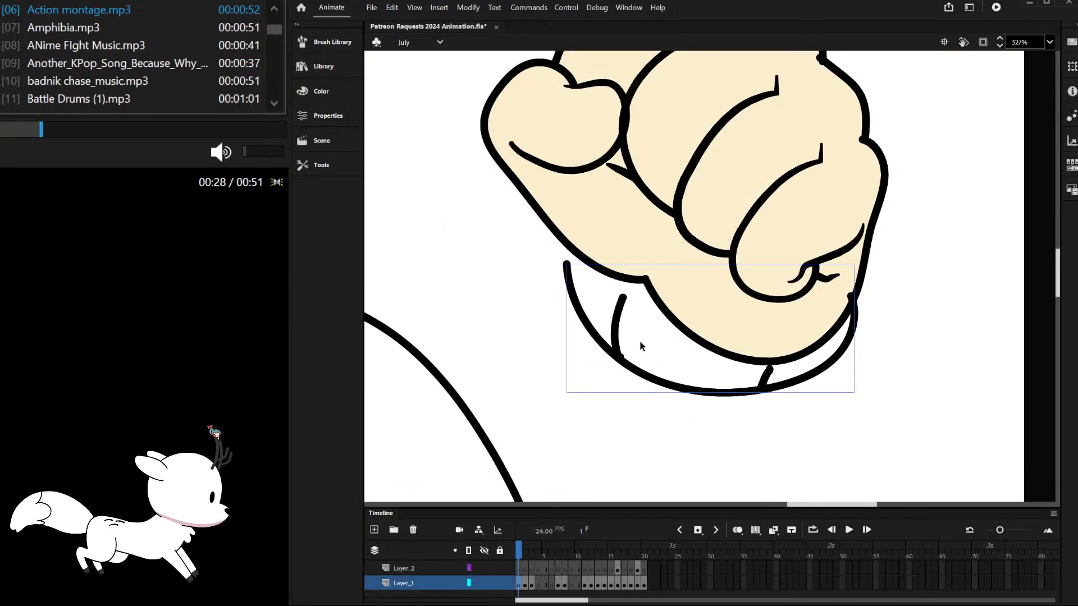
{"action": "double_click", "coordinate": [575, 292]}
{"action": "left_click_drag", "start_coordinate": [567, 264], "coordinate": [571, 229]}
{"action": "left_click_drag", "start_coordinate": [573, 252], "coordinate": [566, 242]}
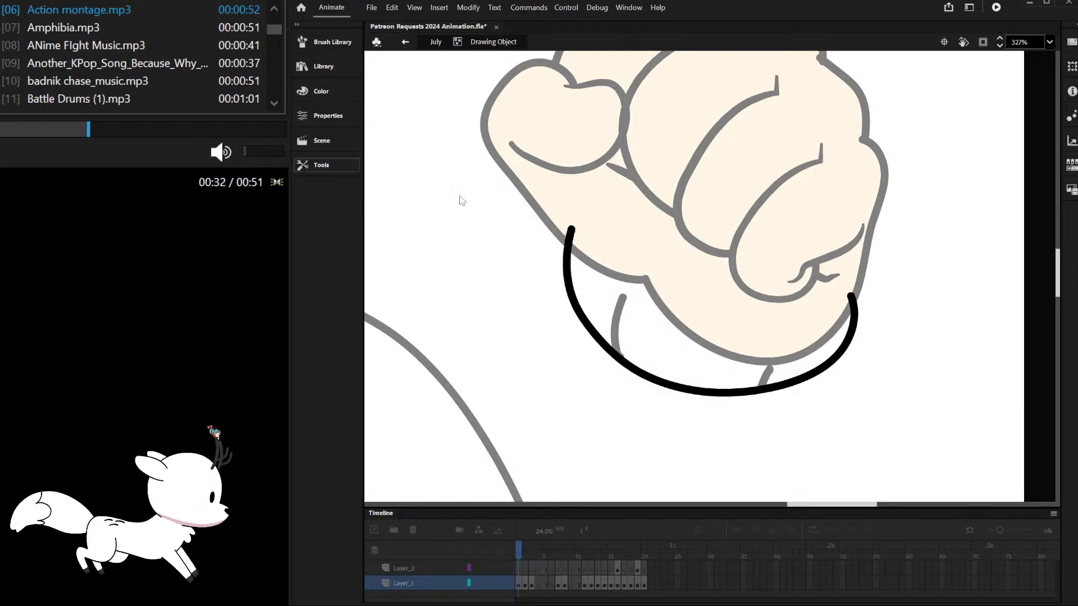
{"action": "mouse_move", "coordinate": [570, 228]}
{"action": "left_mouse_down"}
{"action": "mouse_move", "coordinate": [733, 308]}
{"action": "mouse_move", "coordinate": [852, 293]}
{"action": "left_mouse_up"}
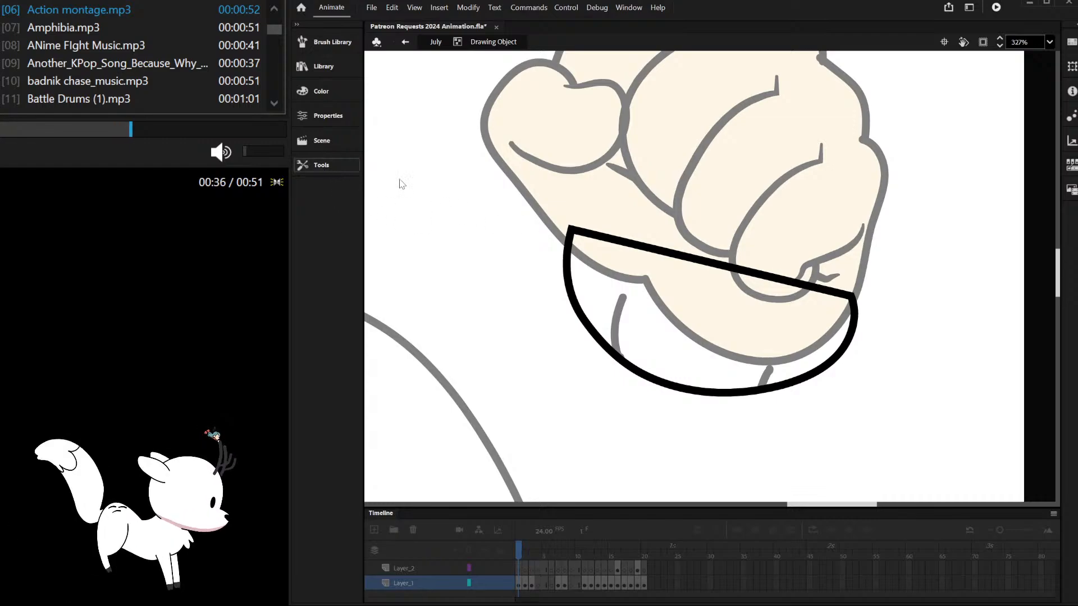
{"action": "left_click", "coordinate": [405, 42]}
Step: Rework the short crease on the little-finger side of the cuff into a straight stroke from the fist's edge to the cuff outline
{"action": "scroll", "coordinate": [752, 359], "scroll_direction": "up", "scroll_amount": 2}
{"action": "scroll", "coordinate": [764, 366], "scroll_direction": "up", "scroll_amount": 2}
{"action": "double_click", "coordinate": [788, 386]}
{"action": "mouse_move", "coordinate": [788, 381]}
{"action": "left_mouse_down"}
{"action": "mouse_move", "coordinate": [802, 332]}
{"action": "mouse_move", "coordinate": [788, 364]}
{"action": "mouse_move", "coordinate": [811, 435]}
{"action": "left_mouse_up"}
{"action": "key", "text": "ctrl+z"}
{"action": "key", "text": "Delete"}
{"action": "left_click_drag", "start_coordinate": [787, 366], "coordinate": [779, 426]}
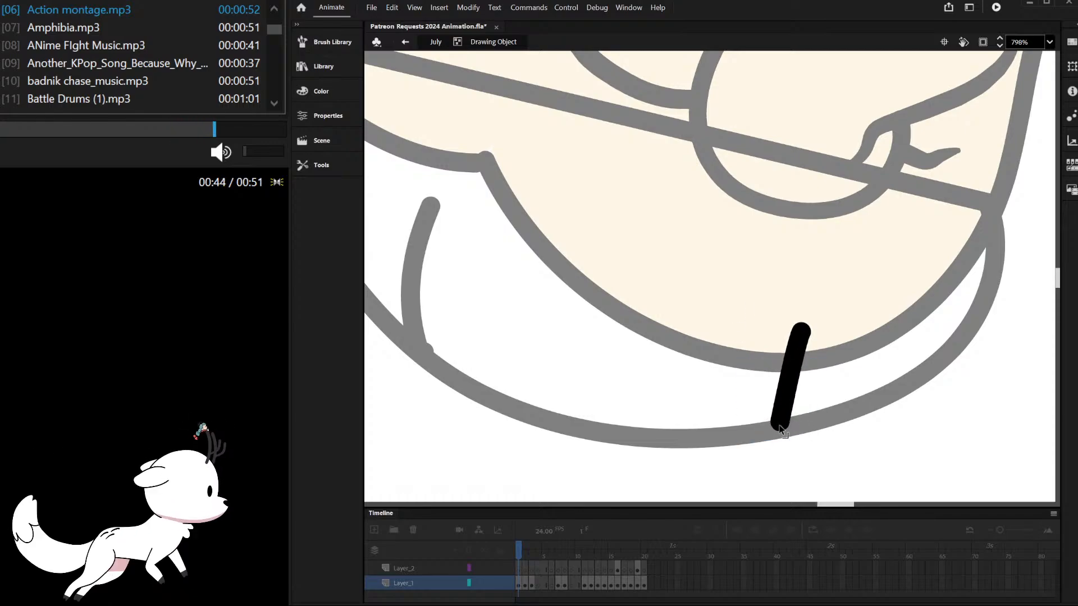
{"action": "scroll", "coordinate": [846, 386], "scroll_direction": "down", "scroll_amount": 3}
{"action": "double_click", "coordinate": [696, 403]}
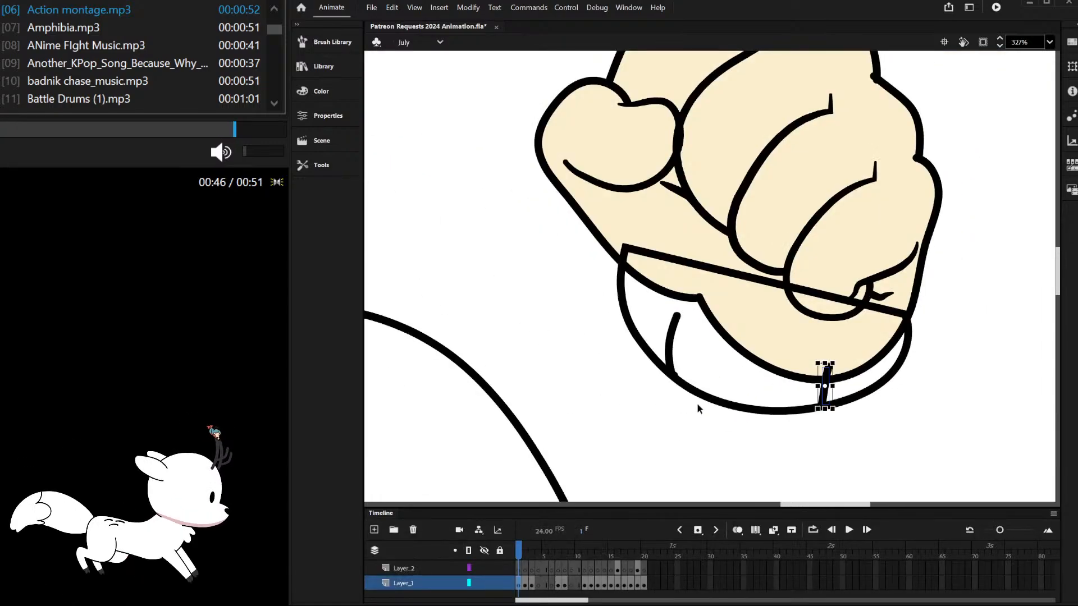
Step: Fill the closed wrist cuff with the light yellow from the palette and send it behind the fist
{"action": "left_click", "coordinate": [707, 396]}
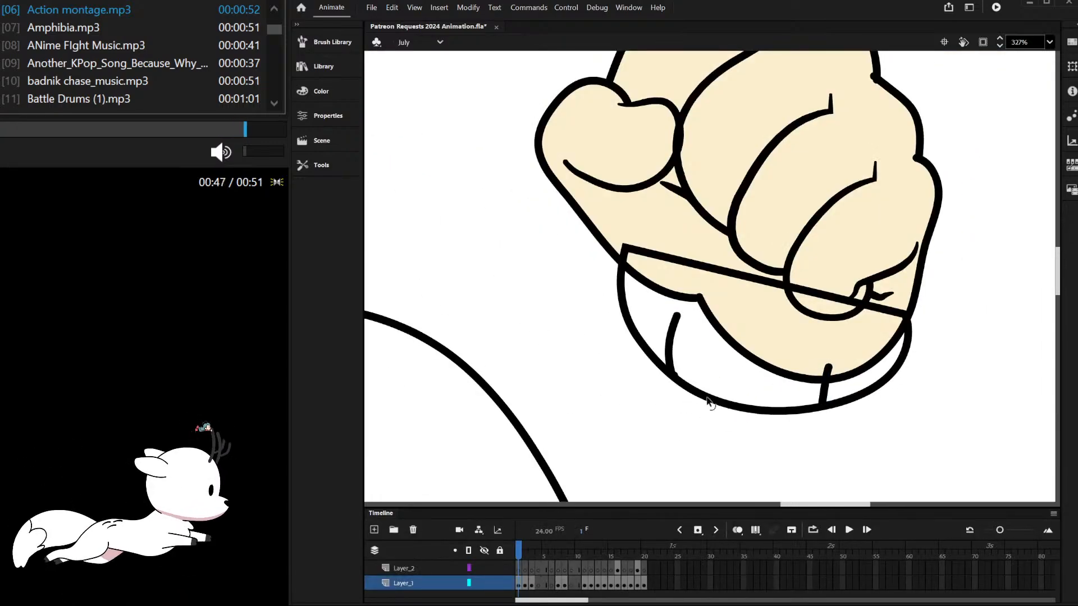
{"action": "left_click", "coordinate": [323, 166]}
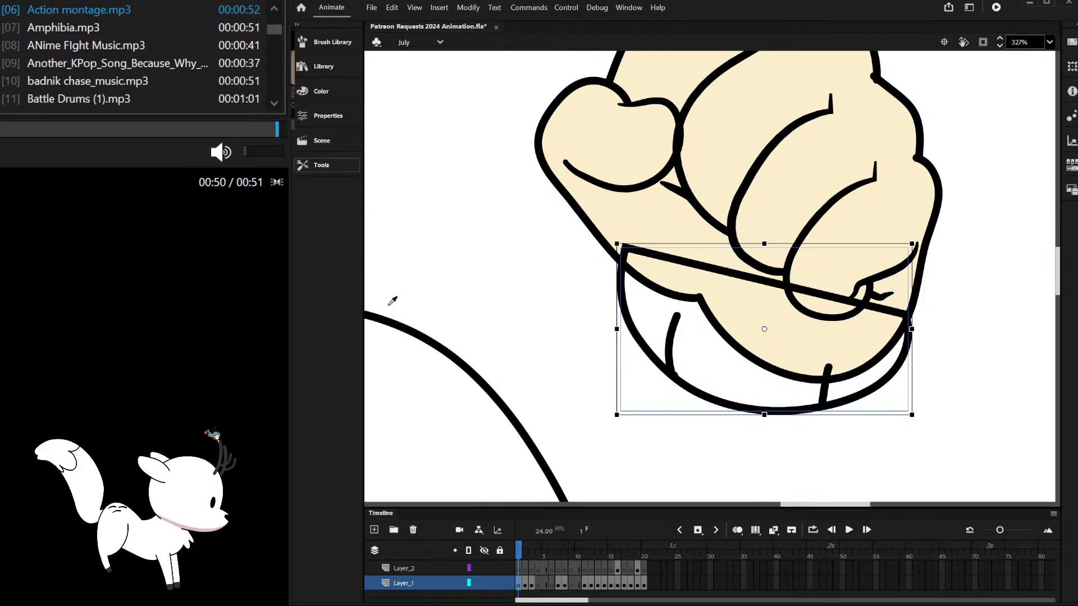
{"action": "scroll", "coordinate": [393, 301], "scroll_direction": "down", "scroll_amount": 5}
{"action": "scroll", "coordinate": [578, 202], "scroll_direction": "up", "scroll_amount": 3}
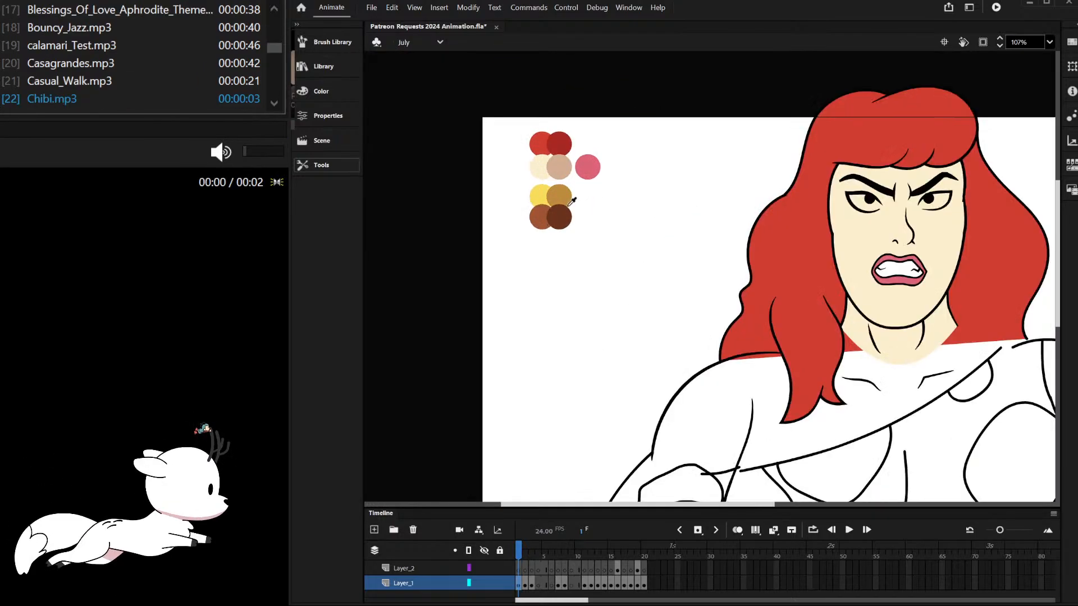
{"action": "scroll", "coordinate": [584, 198], "scroll_direction": "down", "scroll_amount": 3}
{"action": "scroll", "coordinate": [825, 289], "scroll_direction": "up", "scroll_amount": 4}
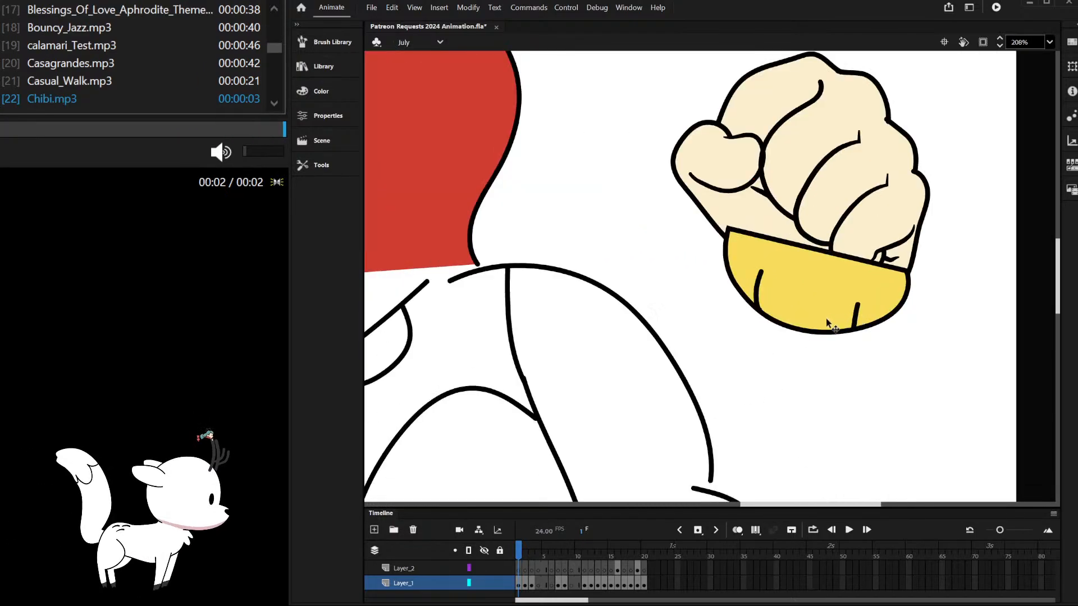
{"action": "left_click_drag", "start_coordinate": [790, 340], "coordinate": [776, 306]}
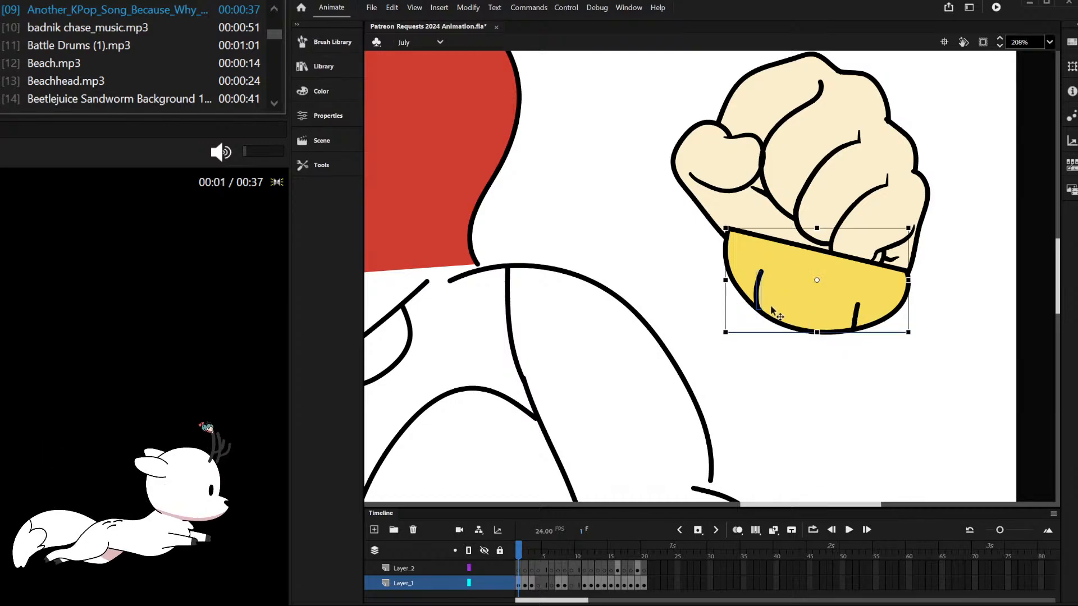
{"action": "key", "text": "ctrl+shift+Down"}
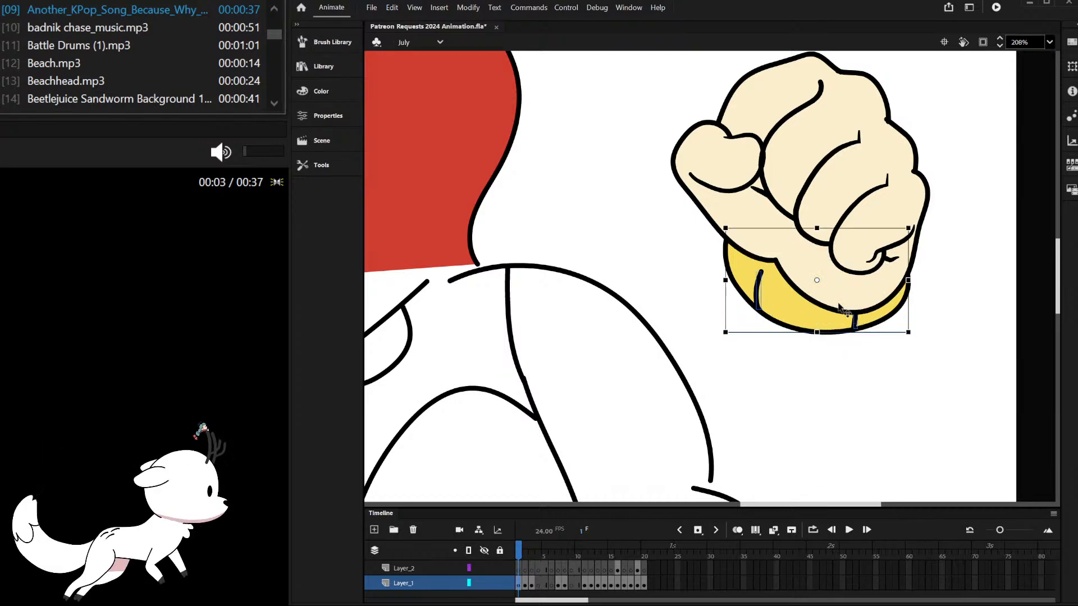
Step: Pull the lower end of the thumb-side cuff crease back so it sits on the cuff's outline
{"action": "left_click", "coordinate": [747, 315]}
{"action": "scroll", "coordinate": [749, 311], "scroll_direction": "up", "scroll_amount": 5}
{"action": "left_click", "coordinate": [774, 315]}
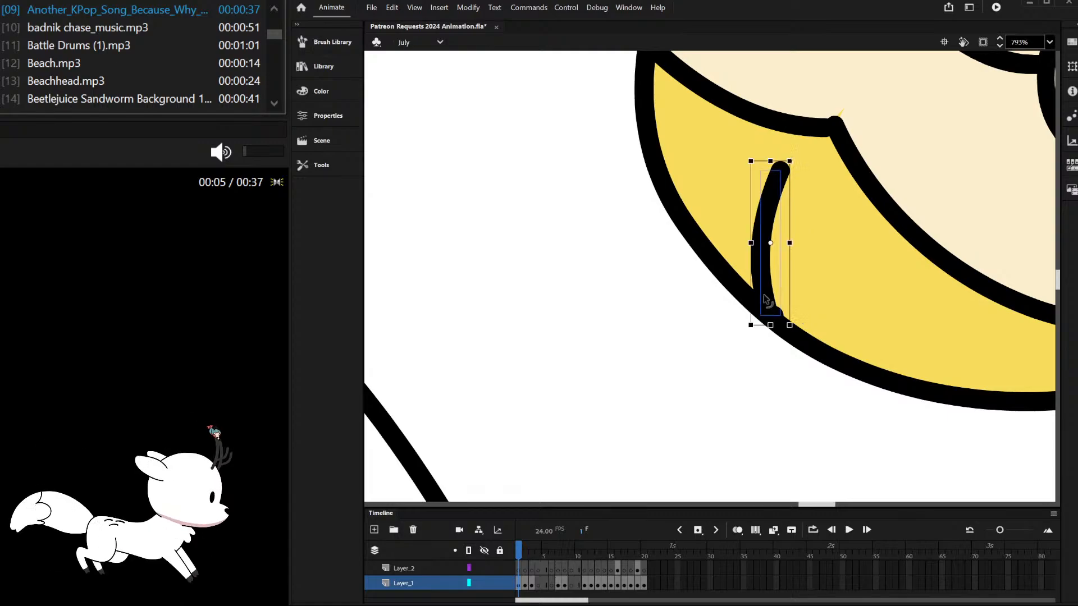
{"action": "double_click", "coordinate": [775, 315]}
{"action": "double_click", "coordinate": [760, 358]}
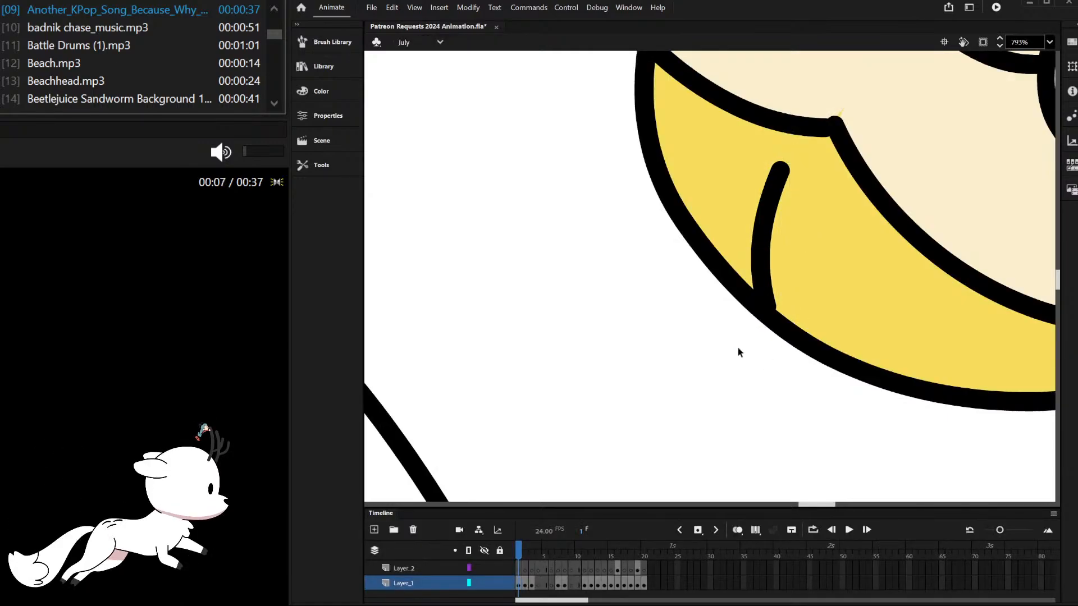
Step: Taper the upper end of the thumb-side cuff crease to a fine tip with the Width tool
{"action": "scroll", "coordinate": [743, 348], "scroll_direction": "down", "scroll_amount": 5}
{"action": "scroll", "coordinate": [746, 325], "scroll_direction": "up", "scroll_amount": 4}
{"action": "scroll", "coordinate": [705, 298], "scroll_direction": "up", "scroll_amount": 2}
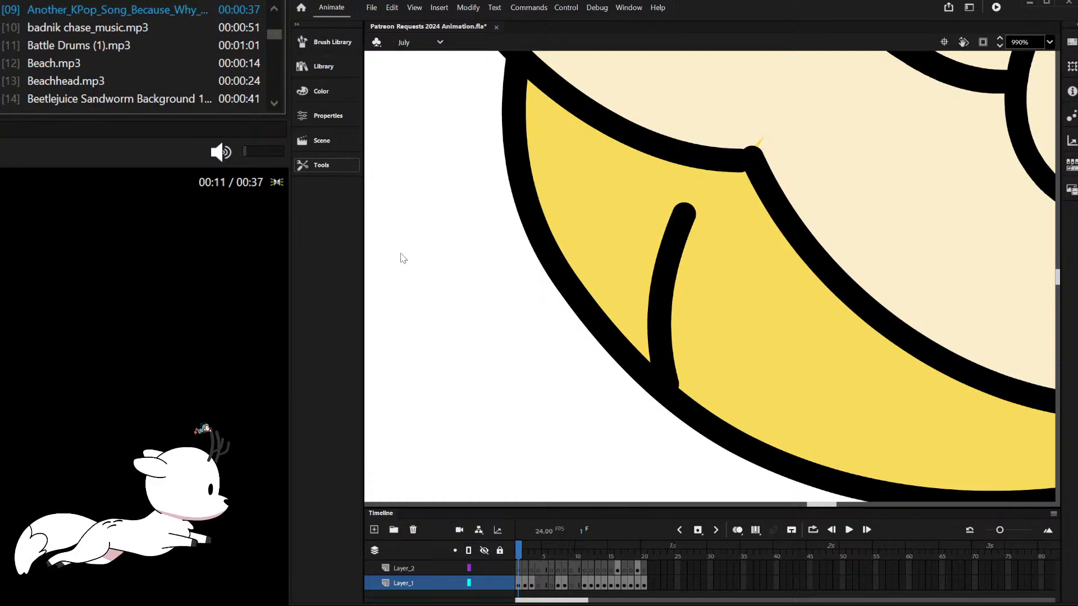
{"action": "scroll", "coordinate": [661, 308], "scroll_direction": "up", "scroll_amount": 3}
{"action": "left_click_drag", "start_coordinate": [671, 308], "coordinate": [693, 307]}
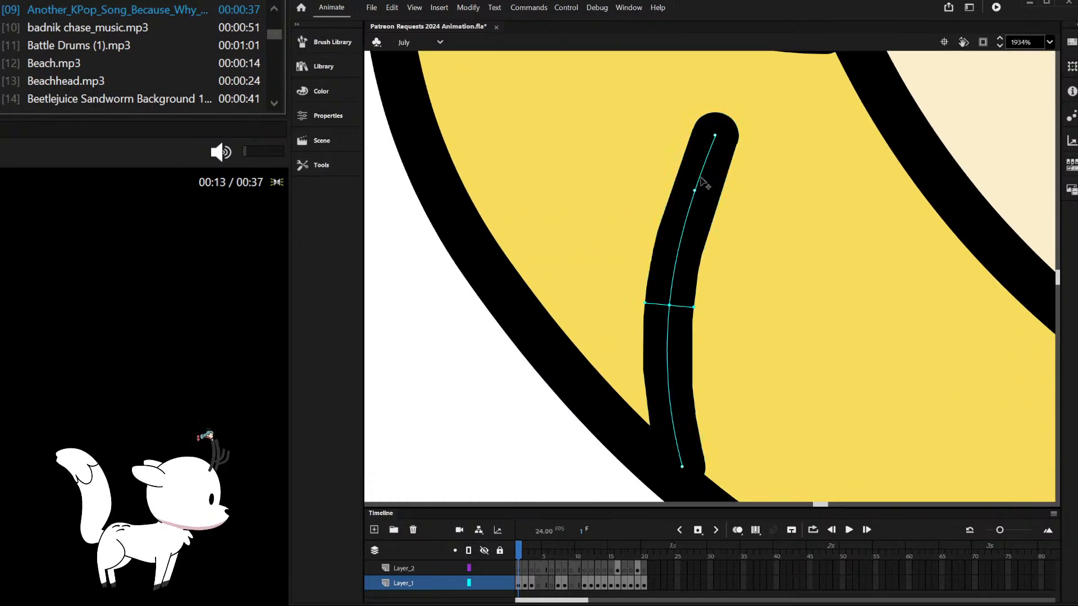
{"action": "left_click_drag", "start_coordinate": [693, 127], "coordinate": [708, 133]}
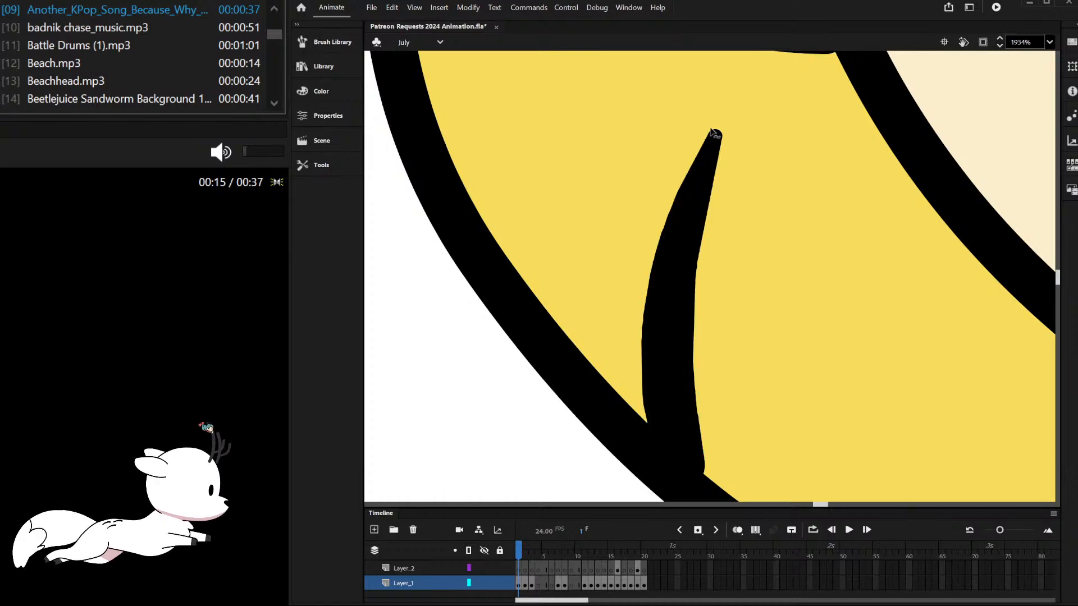
{"action": "scroll", "coordinate": [736, 199], "scroll_direction": "down", "scroll_amount": 3}
{"action": "scroll", "coordinate": [733, 202], "scroll_direction": "down", "scroll_amount": 5}
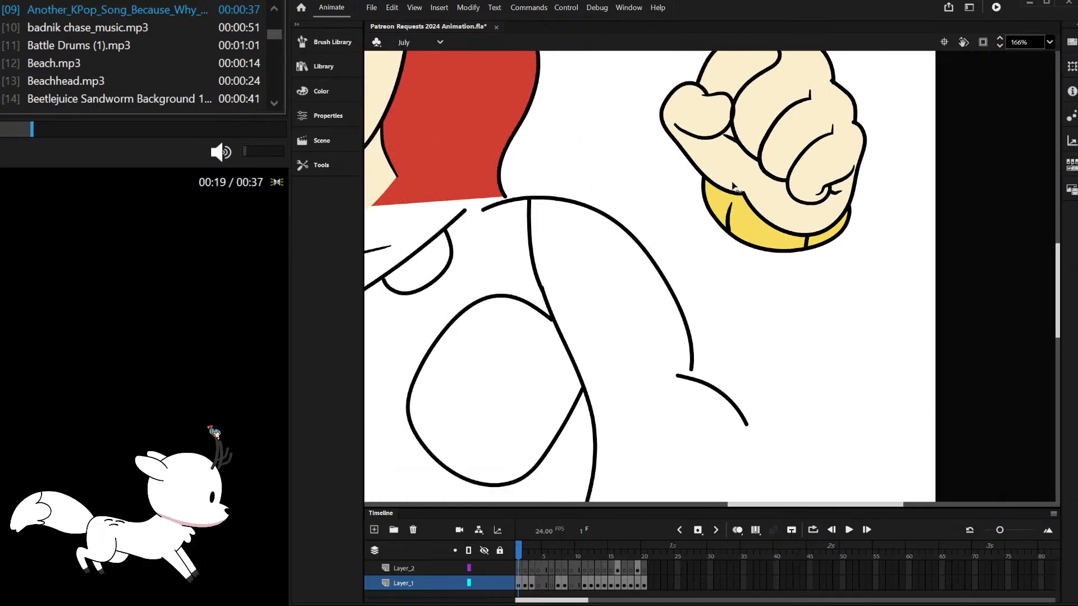
Step: Close the thumb-tip outline with a straight line between its ends and fill the enclosed shape
{"action": "scroll", "coordinate": [736, 191], "scroll_direction": "down", "scroll_amount": 4}
{"action": "scroll", "coordinate": [752, 170], "scroll_direction": "up", "scroll_amount": 2}
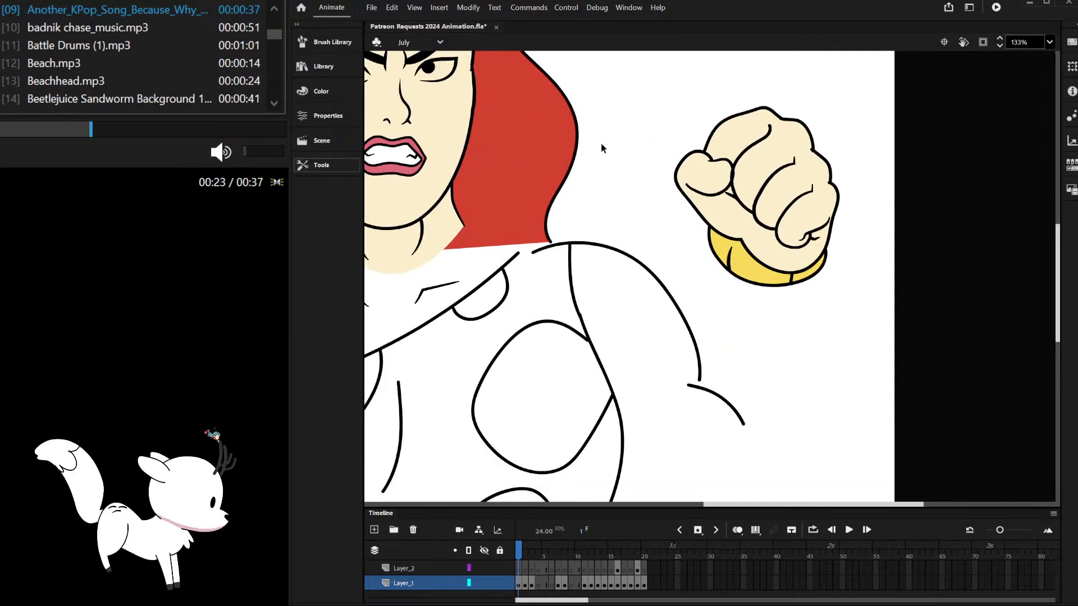
{"action": "scroll", "coordinate": [691, 185], "scroll_direction": "up", "scroll_amount": 3}
{"action": "left_click", "coordinate": [722, 210]}
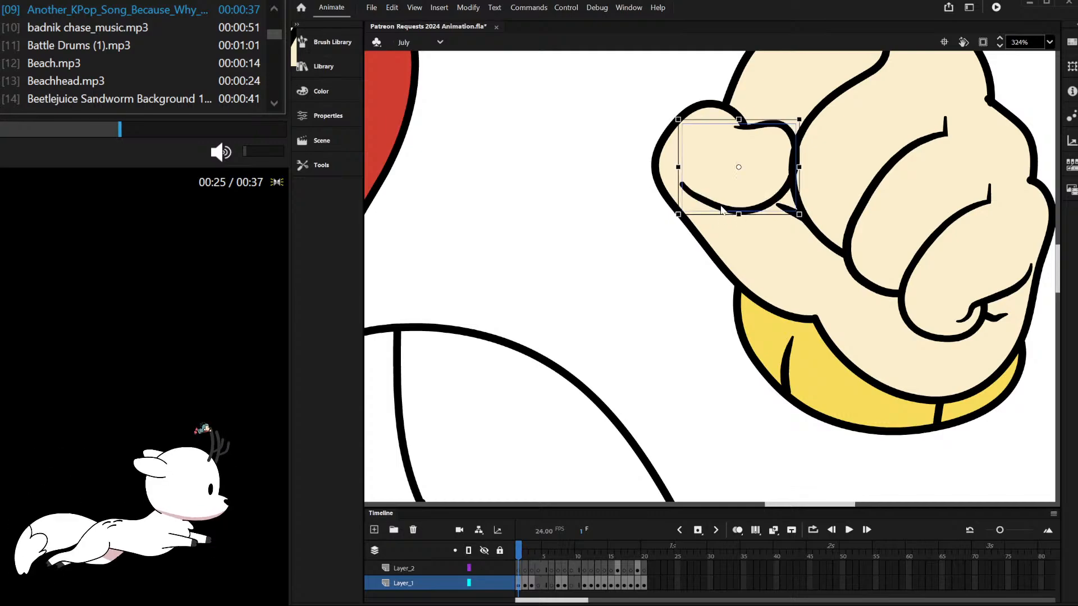
{"action": "double_click", "coordinate": [720, 209]}
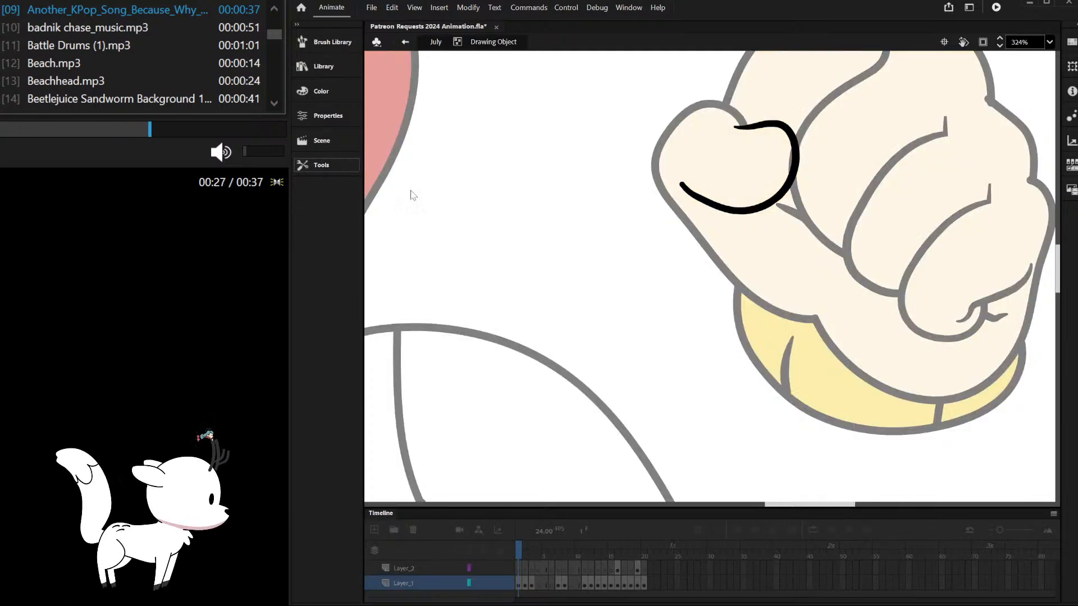
{"action": "left_click_drag", "start_coordinate": [680, 183], "coordinate": [736, 127]}
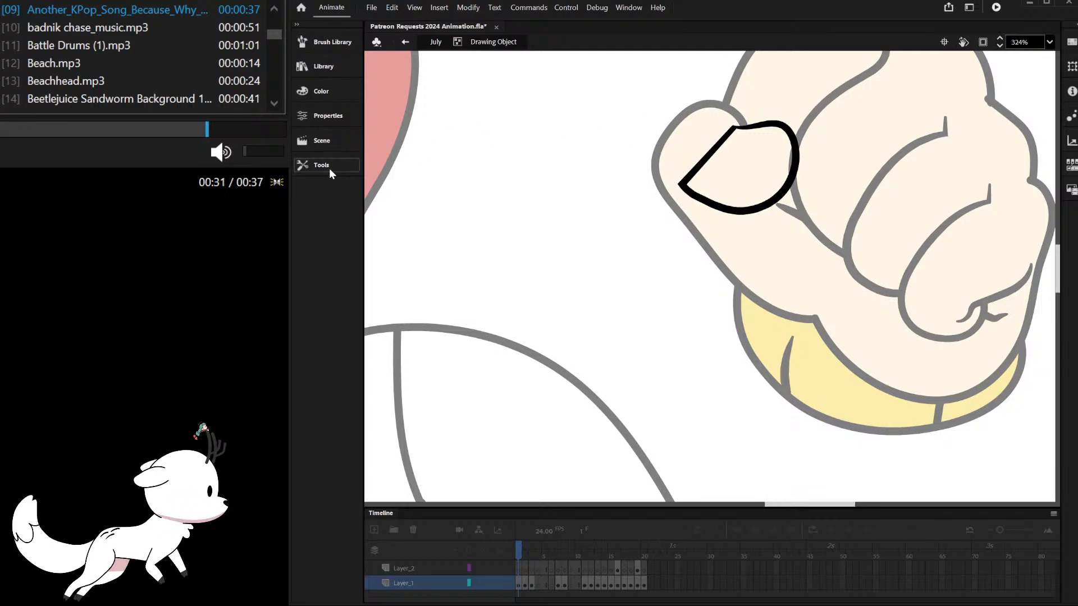
{"action": "double_click", "coordinate": [568, 100]}
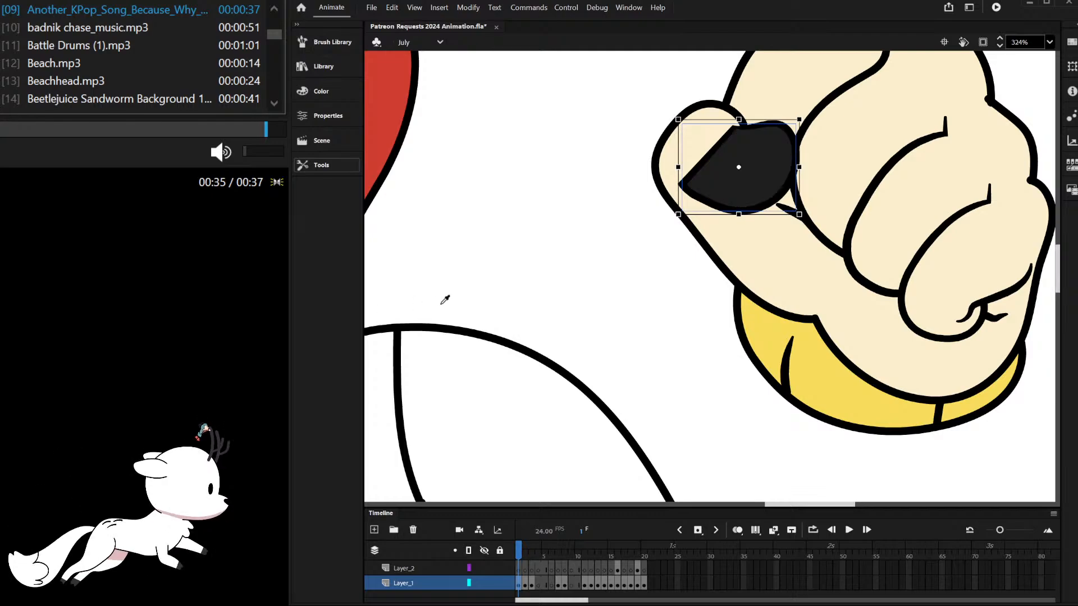
Step: Give the thumb-tip shape the skin colour and delete its straight closing line
{"action": "double_click", "coordinate": [712, 160]}
{"action": "key", "text": "Delete"}
{"action": "double_click", "coordinate": [574, 182]}
{"action": "left_click", "coordinate": [631, 233]}
{"action": "scroll", "coordinate": [633, 237], "scroll_direction": "down", "scroll_amount": 5}
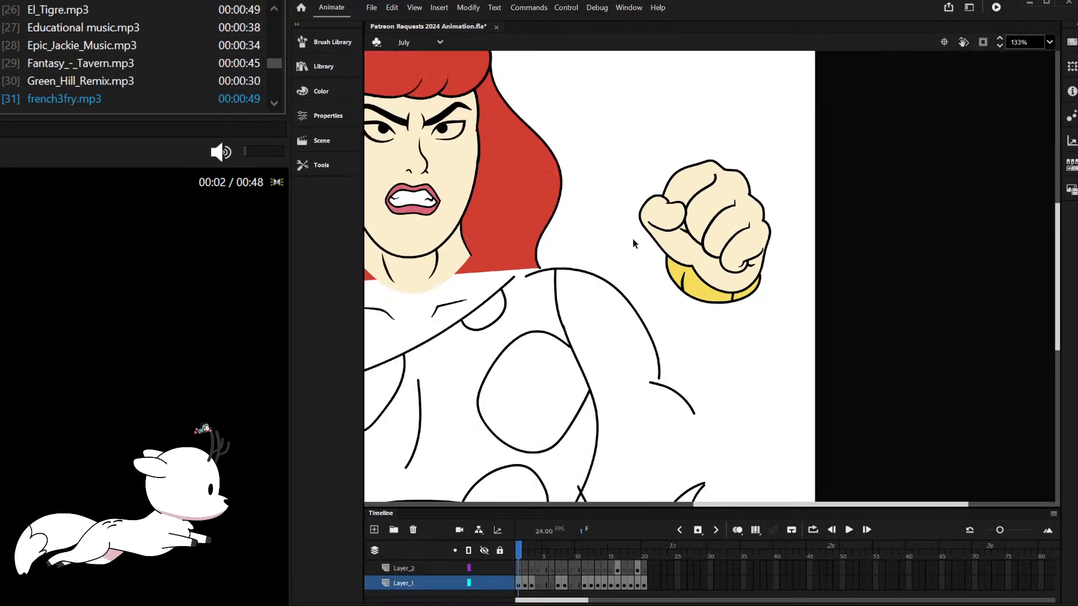
Step: Shift the middle one of the fist's three finger lines slightly toward the thumb, with its lower end on the little finger's outline
{"action": "scroll", "coordinate": [709, 222], "scroll_direction": "up", "scroll_amount": 3}
{"action": "scroll", "coordinate": [709, 223], "scroll_direction": "up", "scroll_amount": 2}
{"action": "left_click", "coordinate": [712, 226]}
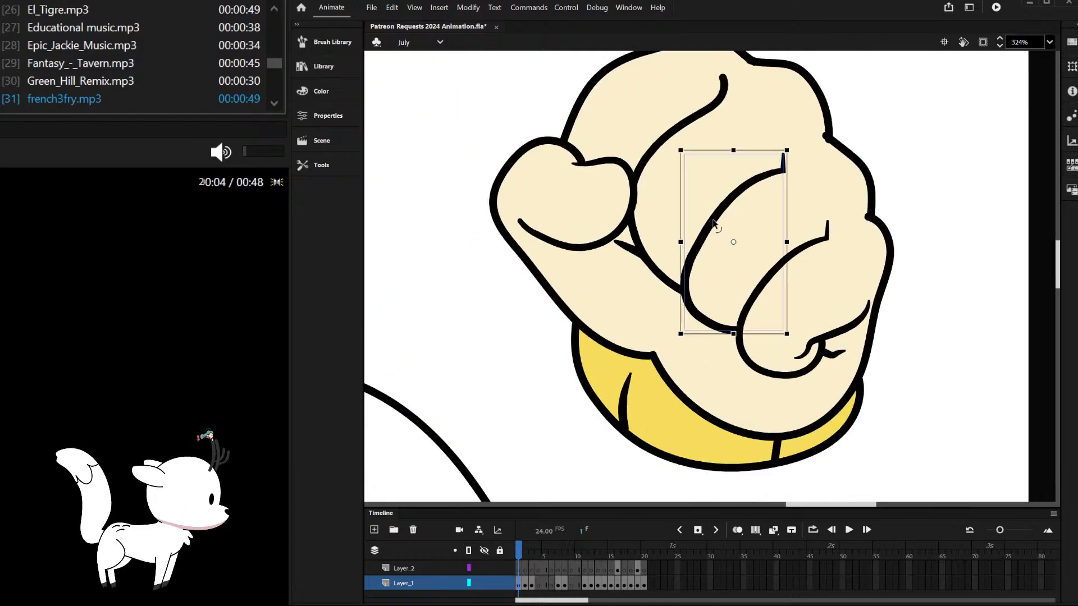
{"action": "double_click", "coordinate": [731, 327]}
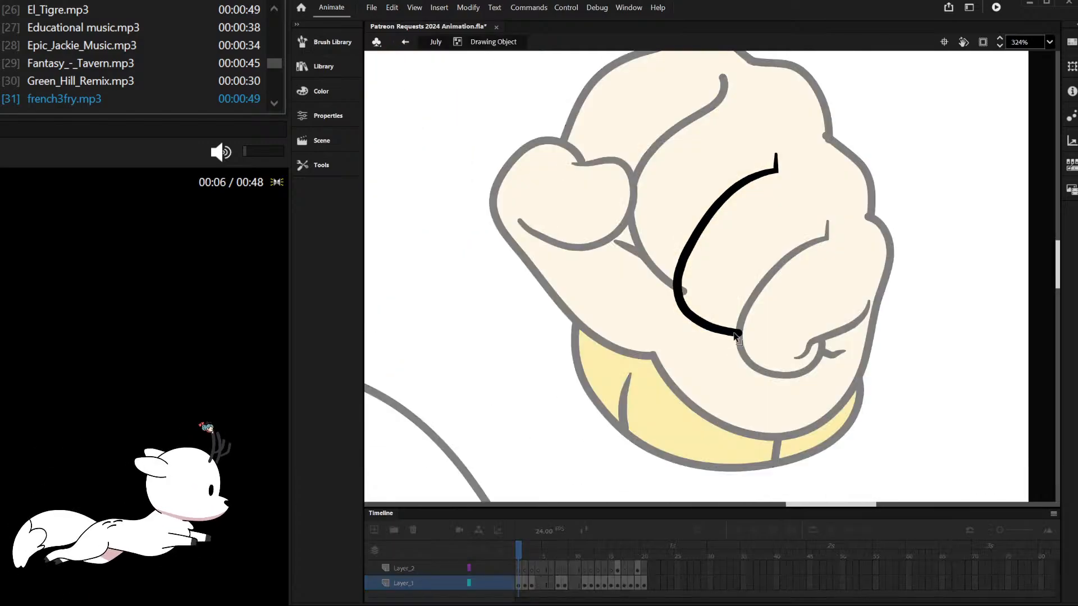
{"action": "double_click", "coordinate": [659, 275]}
{"action": "left_click_drag", "start_coordinate": [712, 264], "coordinate": [675, 307]}
{"action": "double_click", "coordinate": [720, 286]}
{"action": "left_click", "coordinate": [693, 271]}
Step: Check the whole drawing clipped to the stage, show the off-stage artwork again and examine the uncoloured arm lines
{"action": "scroll", "coordinate": [694, 271], "scroll_direction": "down", "scroll_amount": 3}
{"action": "left_click", "coordinate": [797, 196]}
{"action": "scroll", "coordinate": [742, 182], "scroll_direction": "down", "scroll_amount": 2}
{"action": "scroll", "coordinate": [621, 331], "scroll_direction": "up", "scroll_amount": 1}
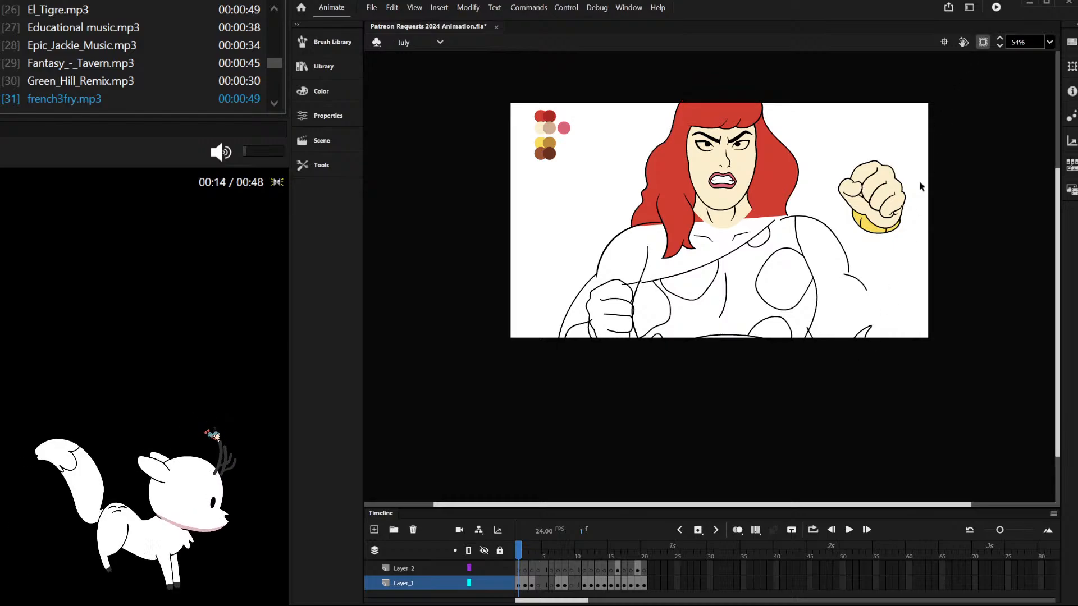
{"action": "scroll", "coordinate": [880, 351], "scroll_direction": "up", "scroll_amount": 3}
{"action": "left_click", "coordinate": [982, 42]}
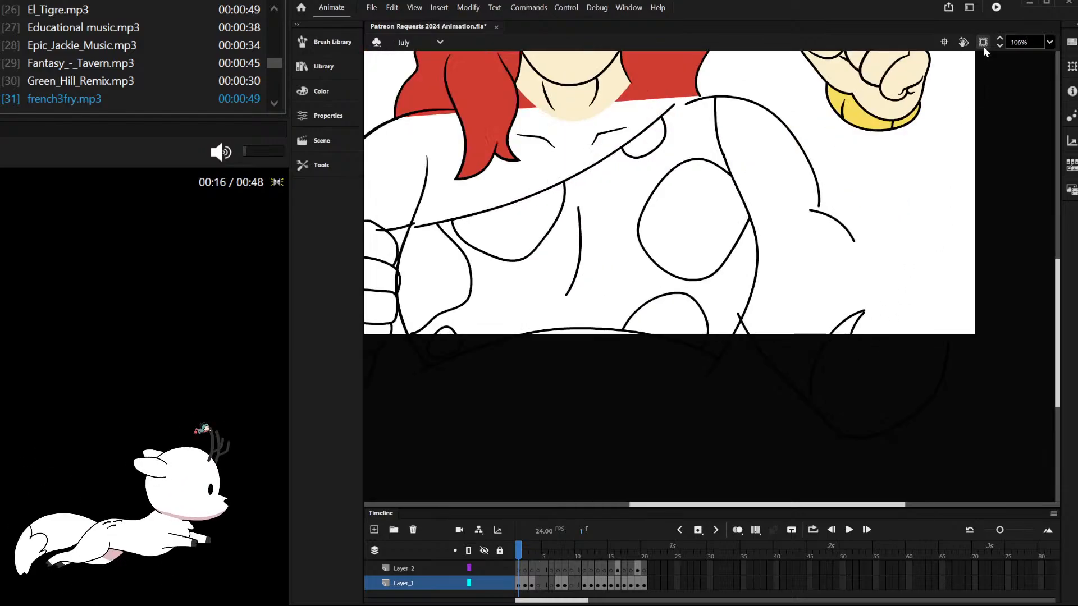
{"action": "scroll", "coordinate": [857, 334], "scroll_direction": "up", "scroll_amount": 2}
{"action": "left_click", "coordinate": [858, 298]}
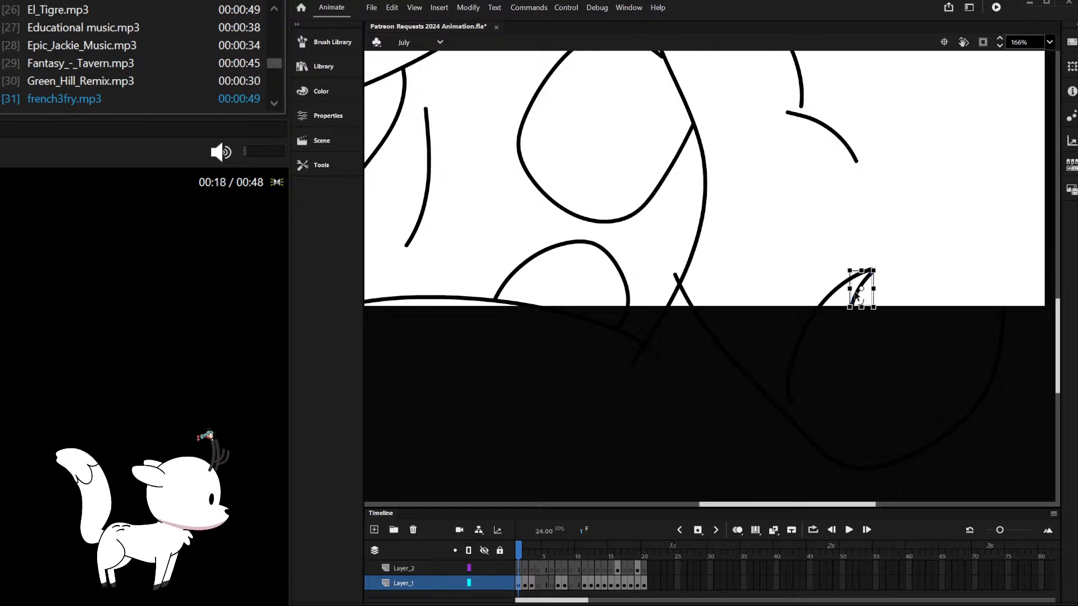
{"action": "left_click", "coordinate": [895, 248]}
{"action": "scroll", "coordinate": [752, 262], "scroll_direction": "down", "scroll_amount": 3}
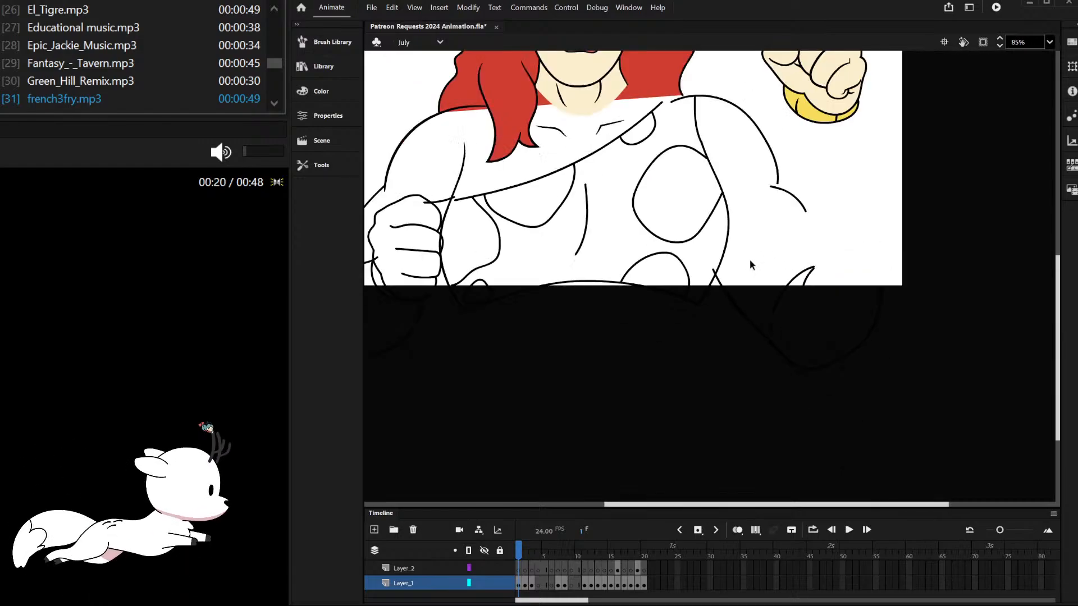
{"action": "scroll", "coordinate": [748, 264], "scroll_direction": "down", "scroll_amount": 2}
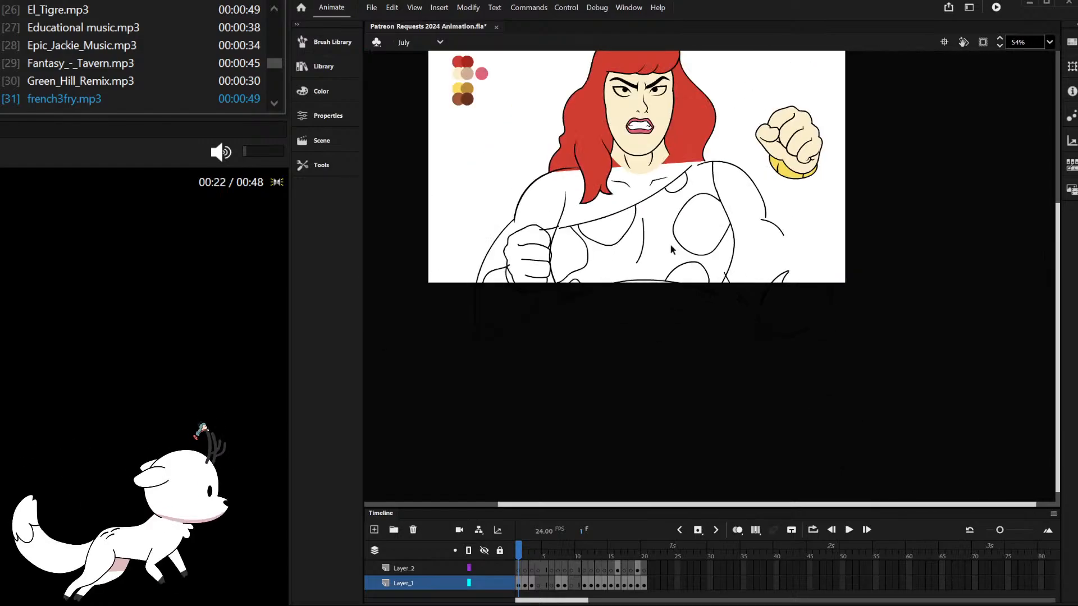
Step: Examine the face, torso and arm line art, including the outer shoulder line and its gap to the forearm line
{"action": "scroll", "coordinate": [691, 252], "scroll_direction": "down", "scroll_amount": 1}
{"action": "scroll", "coordinate": [788, 263], "scroll_direction": "up", "scroll_amount": 2}
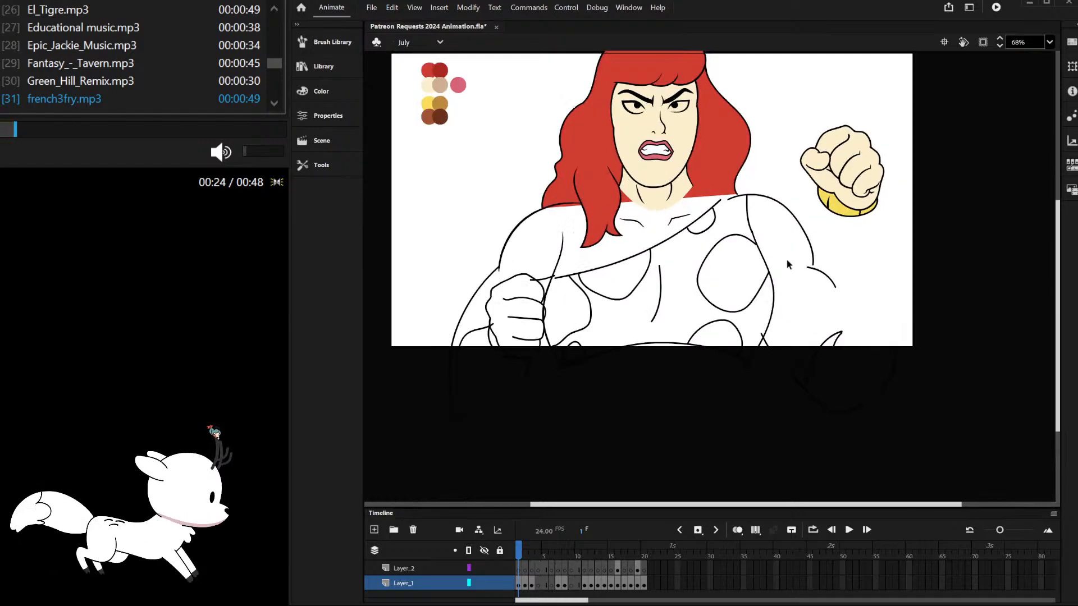
{"action": "scroll", "coordinate": [797, 273], "scroll_direction": "up", "scroll_amount": 1}
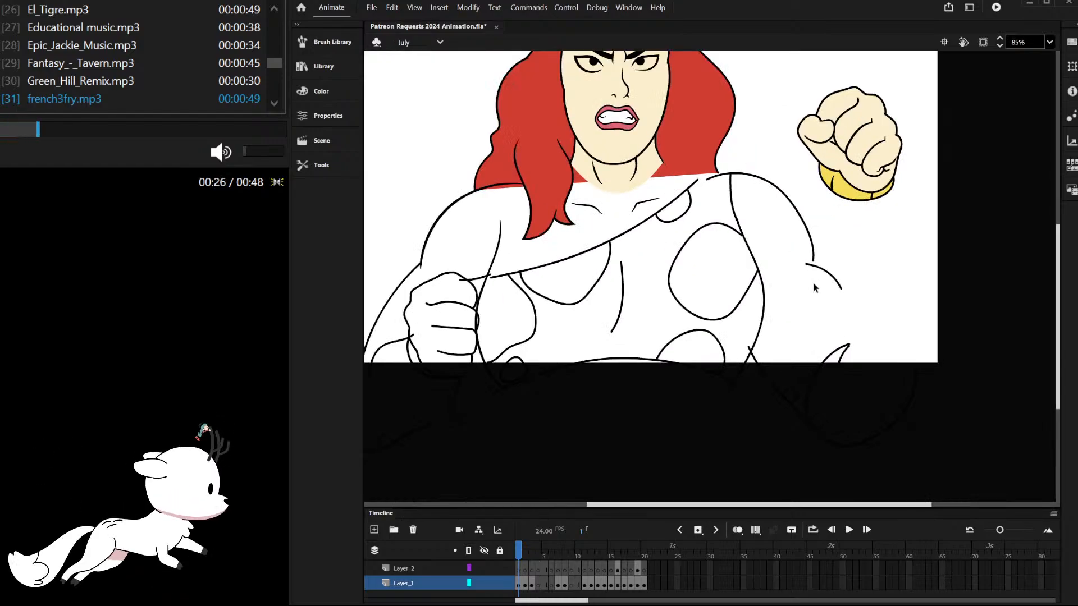
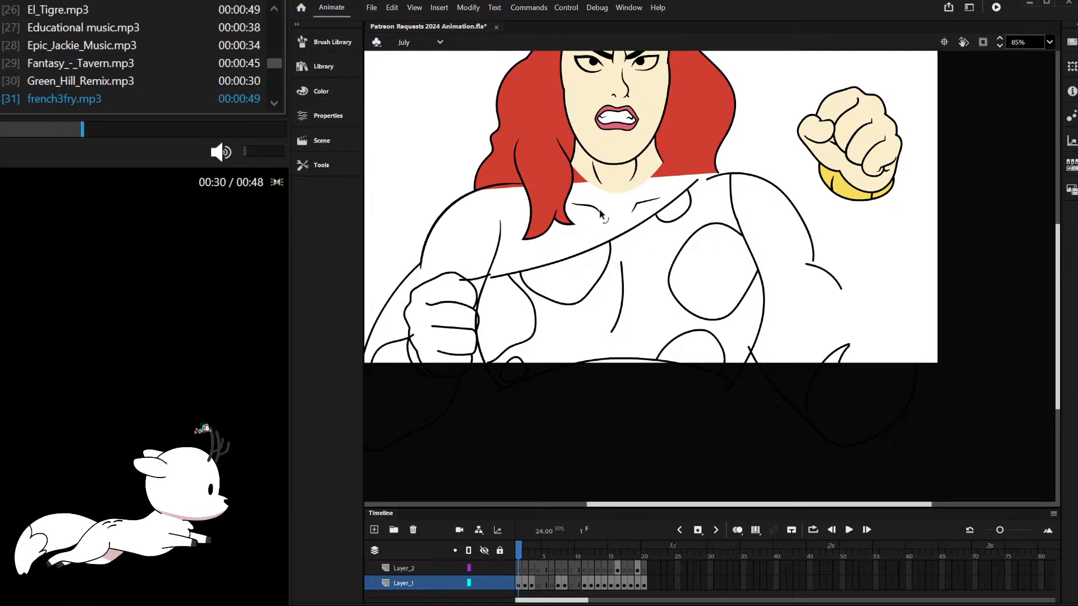
{"action": "scroll", "coordinate": [636, 218], "scroll_direction": "down", "scroll_amount": 2}
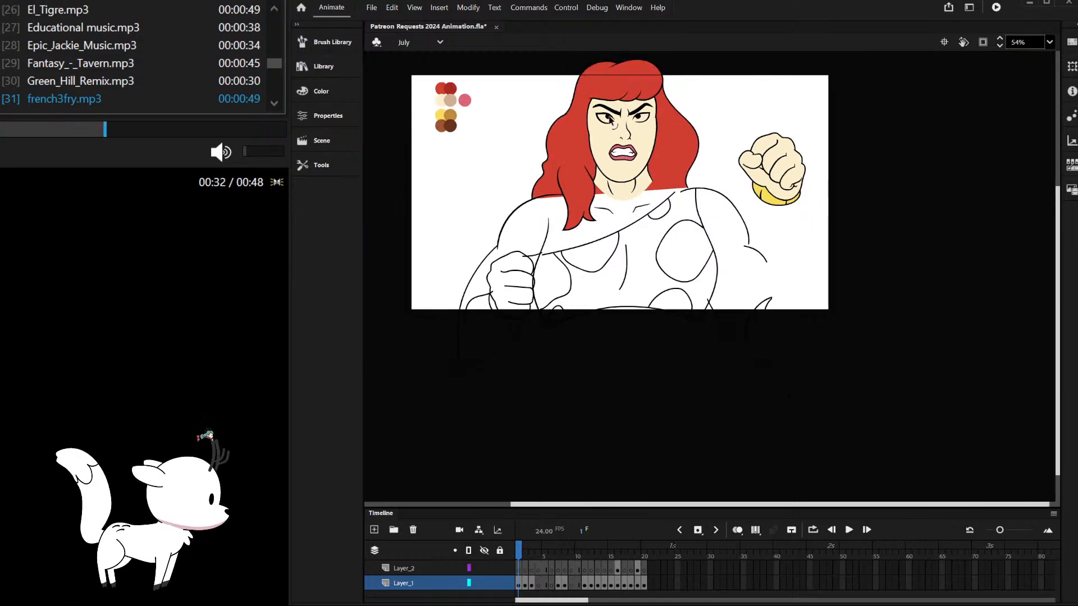
{"action": "scroll", "coordinate": [636, 217], "scroll_direction": "up", "scroll_amount": 2}
{"action": "scroll", "coordinate": [669, 177], "scroll_direction": "down", "scroll_amount": 1}
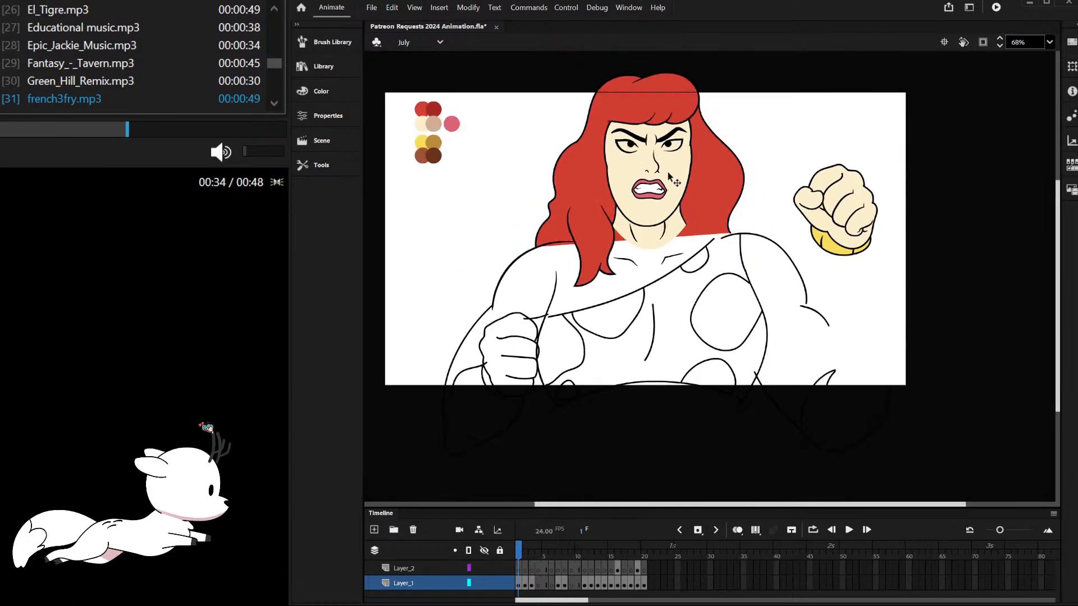
{"action": "scroll", "coordinate": [654, 155], "scroll_direction": "up", "scroll_amount": 1}
{"action": "scroll", "coordinate": [662, 151], "scroll_direction": "down", "scroll_amount": 1}
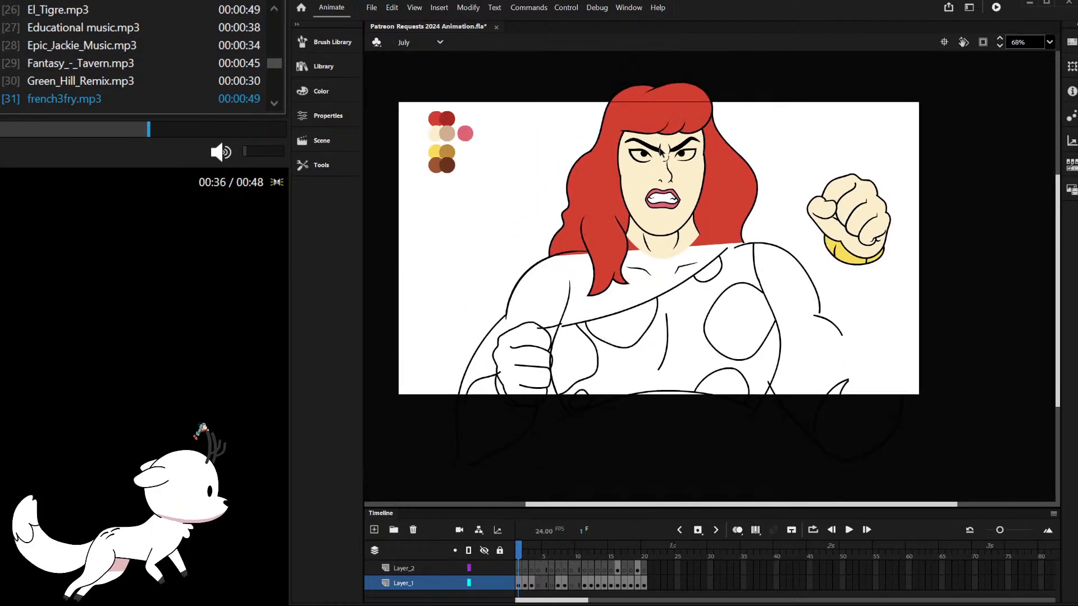
{"action": "scroll", "coordinate": [664, 153], "scroll_direction": "up", "scroll_amount": 2}
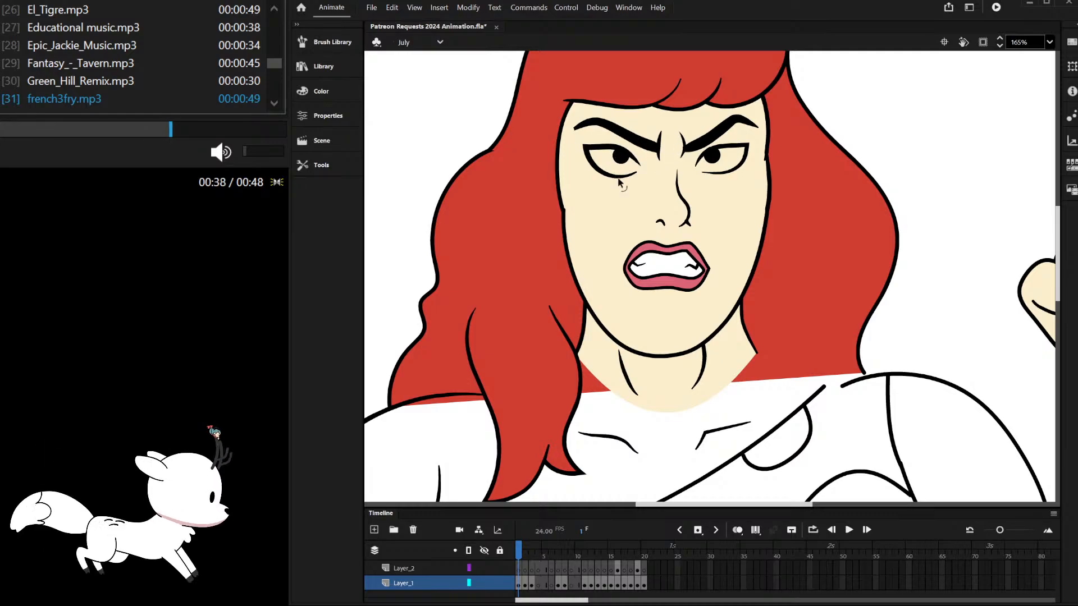
{"action": "scroll", "coordinate": [673, 194], "scroll_direction": "down", "scroll_amount": 2}
{"action": "scroll", "coordinate": [672, 206], "scroll_direction": "down", "scroll_amount": 2}
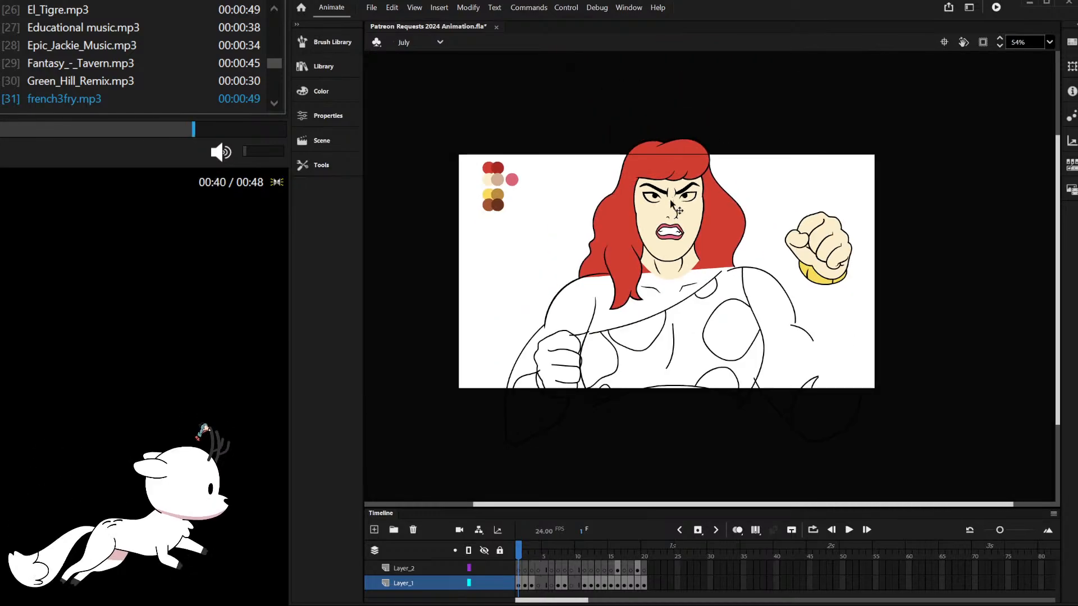
{"action": "scroll", "coordinate": [720, 264], "scroll_direction": "up", "scroll_amount": 2}
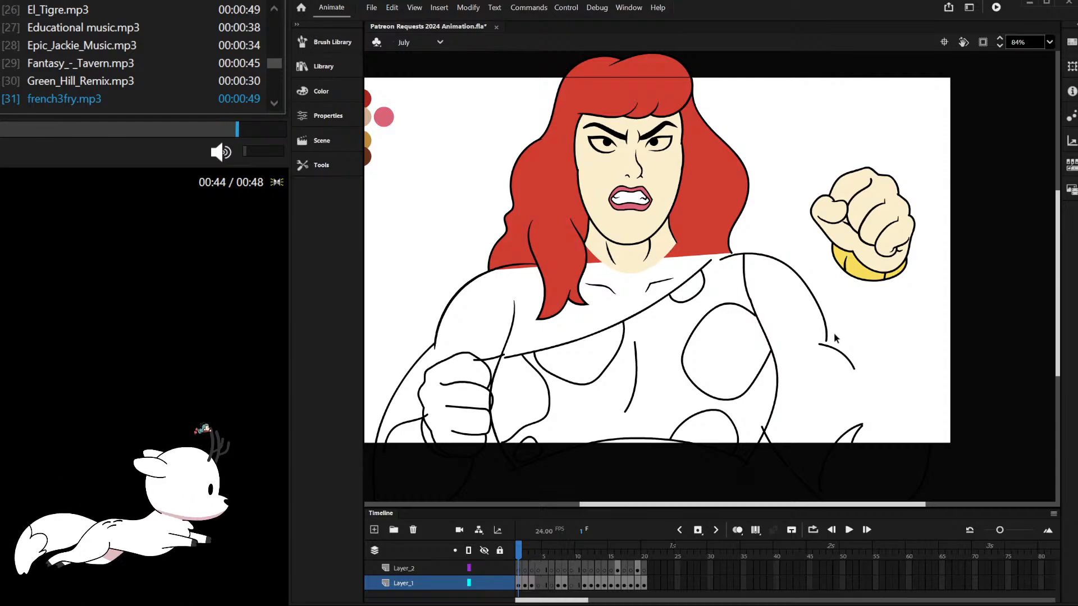
{"action": "scroll", "coordinate": [829, 340], "scroll_direction": "up", "scroll_amount": 2}
{"action": "double_click", "coordinate": [816, 366]}
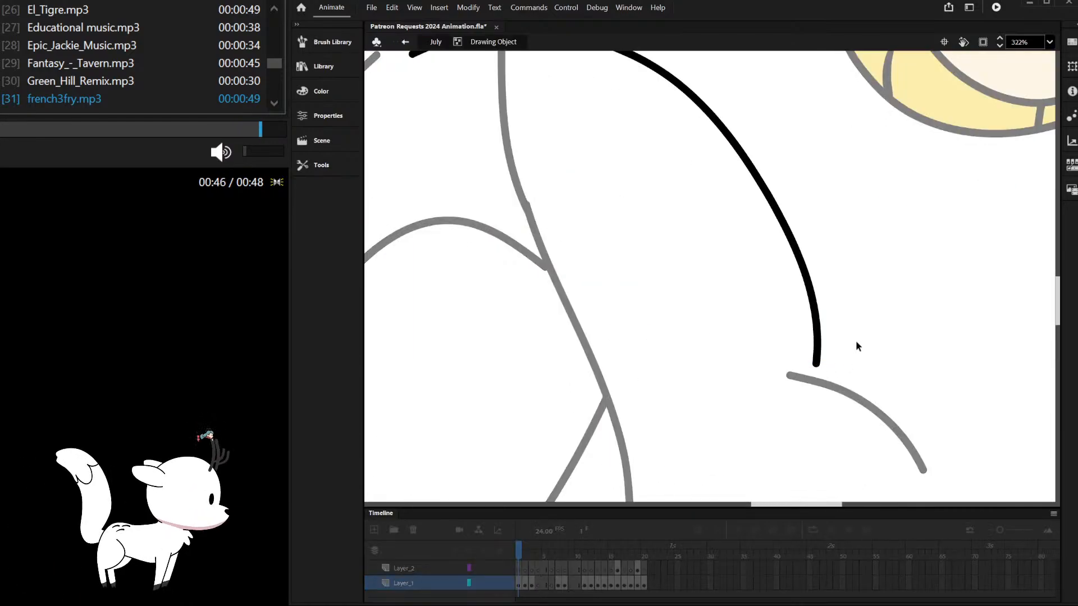
{"action": "scroll", "coordinate": [847, 243], "scroll_direction": "down", "scroll_amount": 4}
{"action": "double_click", "coordinate": [850, 243]}
{"action": "scroll", "coordinate": [850, 244], "scroll_direction": "down", "scroll_amount": 3}
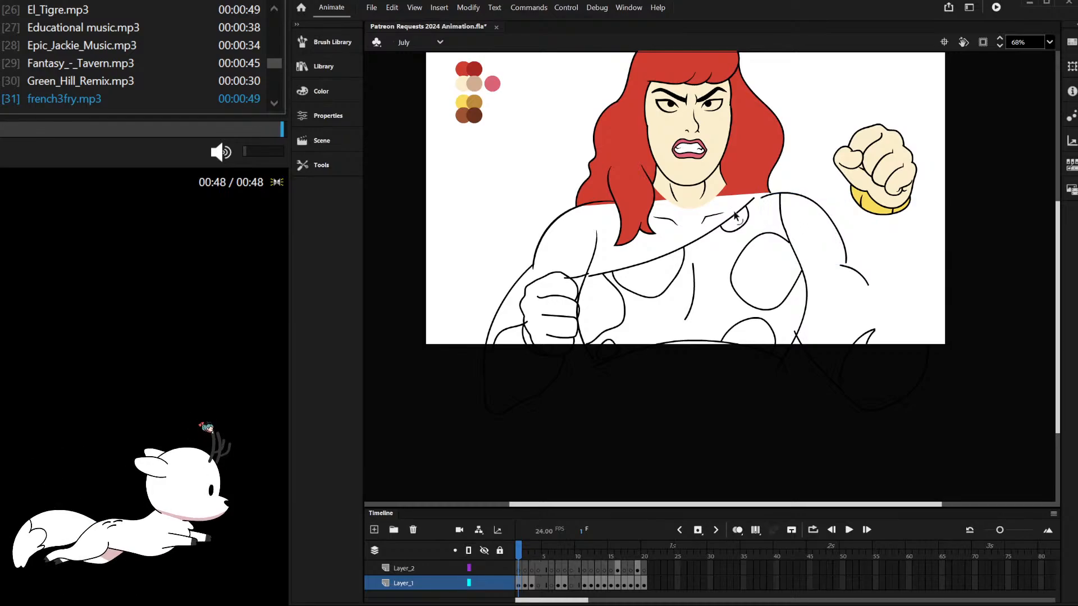
Step: Move the uncoloured fist and its forearm clear of the torso, and shift the opposite lower arm's lines away from its shoulder
{"action": "mouse_move", "coordinate": [465, 286]}
{"action": "left_mouse_down"}
{"action": "mouse_move", "coordinate": [558, 361]}
{"action": "mouse_move", "coordinate": [576, 392]}
{"action": "left_mouse_up"}
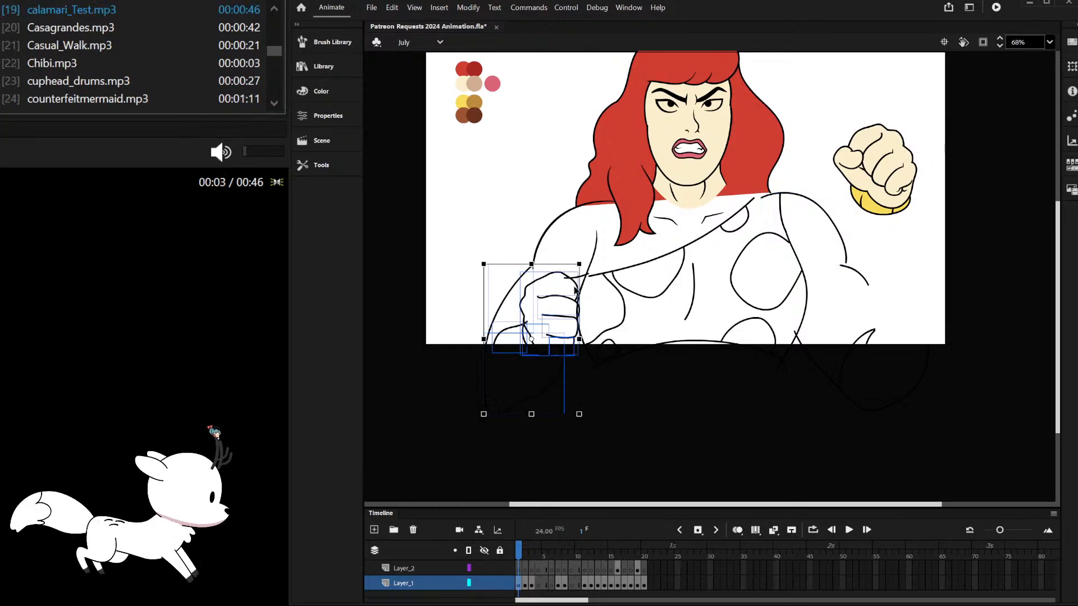
{"action": "left_click_drag", "start_coordinate": [575, 286], "coordinate": [534, 190]}
{"action": "left_click", "coordinate": [571, 178]}
{"action": "left_click_drag", "start_coordinate": [910, 285], "coordinate": [825, 393]}
{"action": "mouse_move", "coordinate": [864, 336]}
{"action": "left_mouse_down"}
{"action": "mouse_move", "coordinate": [913, 306]}
{"action": "mouse_move", "coordinate": [894, 203]}
{"action": "mouse_move", "coordinate": [852, 89]}
{"action": "mouse_move", "coordinate": [923, 308]}
{"action": "mouse_move", "coordinate": [890, 296]}
{"action": "mouse_move", "coordinate": [892, 286]}
{"action": "mouse_move", "coordinate": [882, 312]}
{"action": "left_mouse_up"}
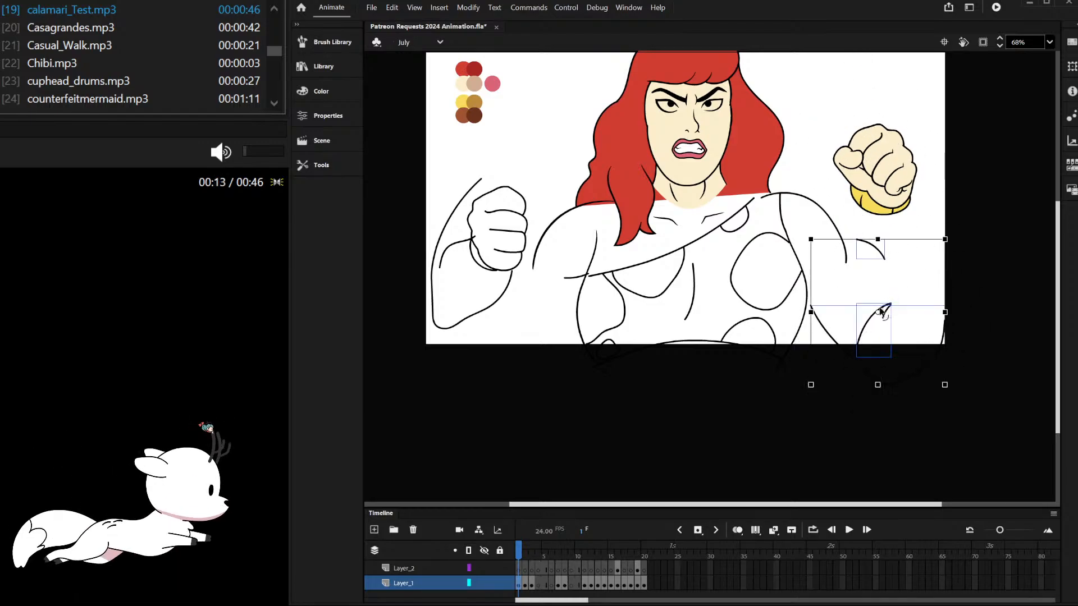
Step: Combine the torso's neckline, hem, both side lines and the armhole line into a single drawing object
{"action": "left_click", "coordinate": [597, 242]}
{"action": "left_click", "coordinate": [663, 261]}
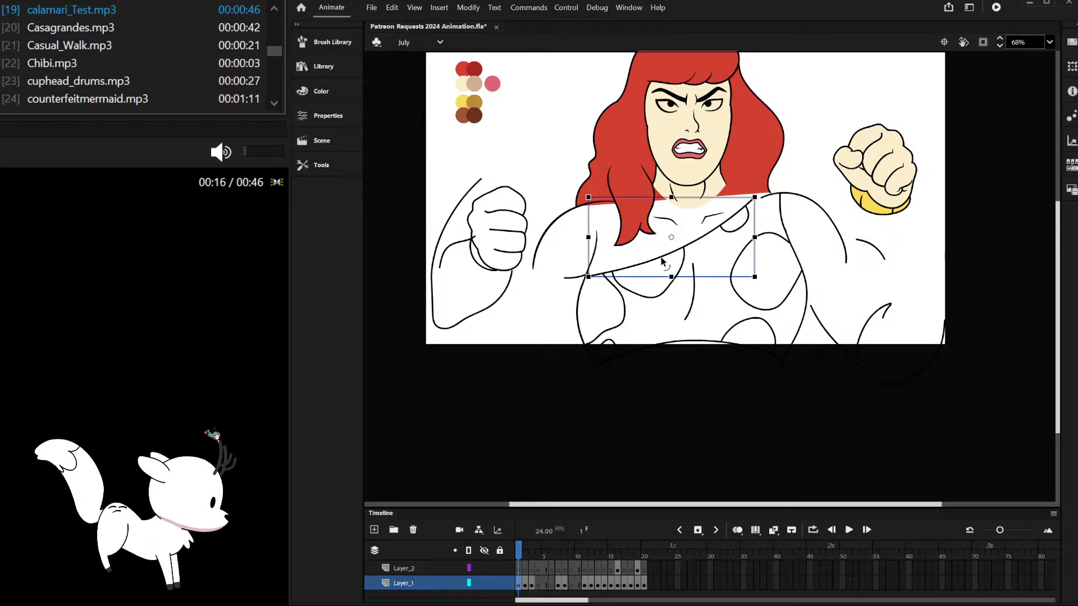
{"action": "left_click", "coordinate": [665, 343], "text": "shift"}
{"action": "left_click", "coordinate": [577, 316], "text": "shift"}
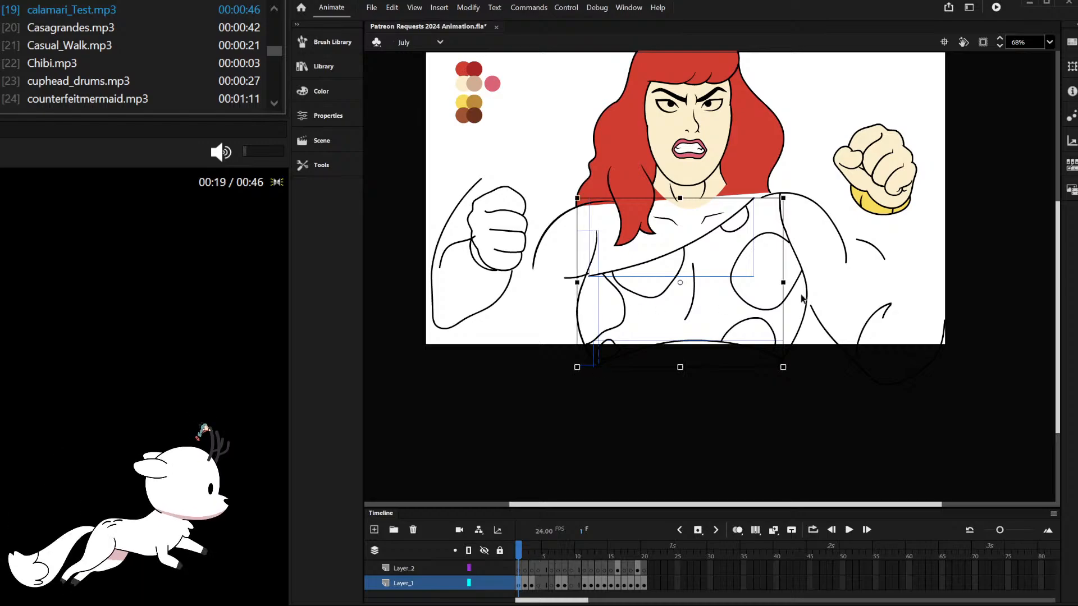
{"action": "left_click", "coordinate": [807, 310], "text": "shift"}
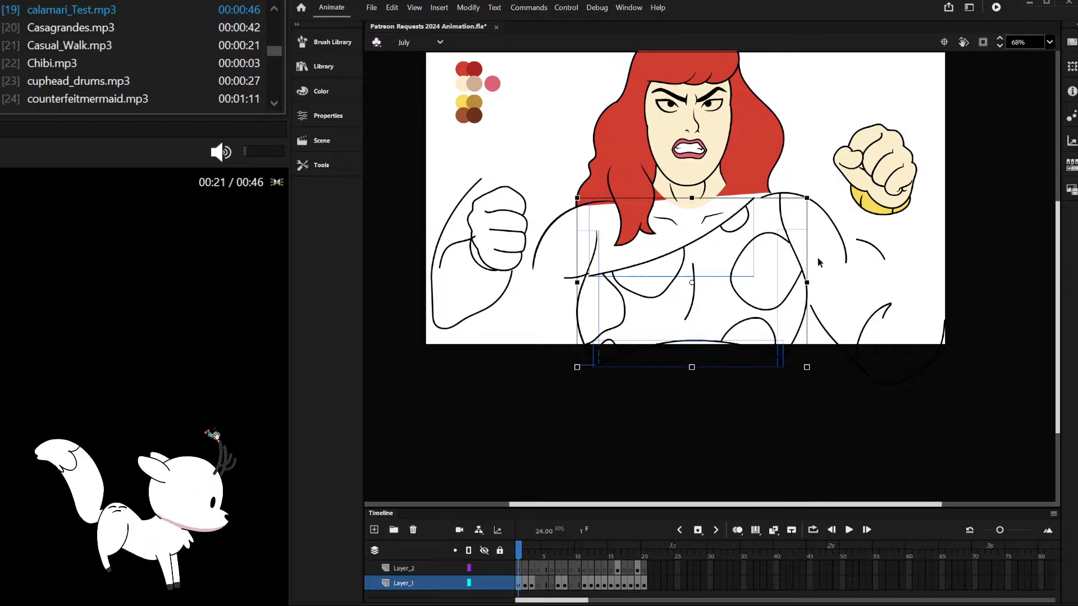
{"action": "left_click", "coordinate": [782, 214], "text": "shift"}
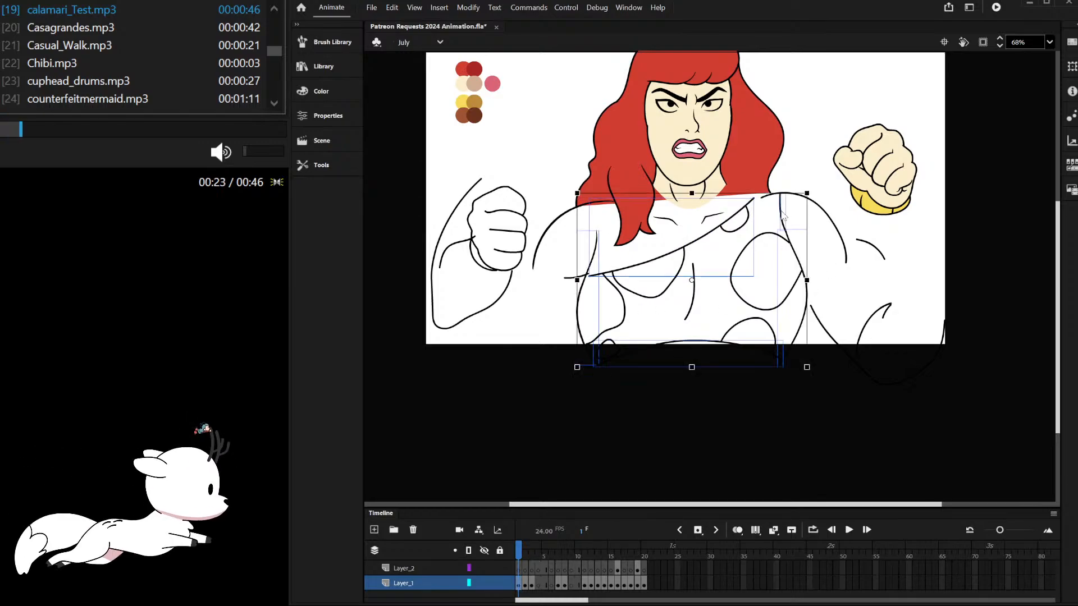
{"action": "key", "text": "ctrl+b"}
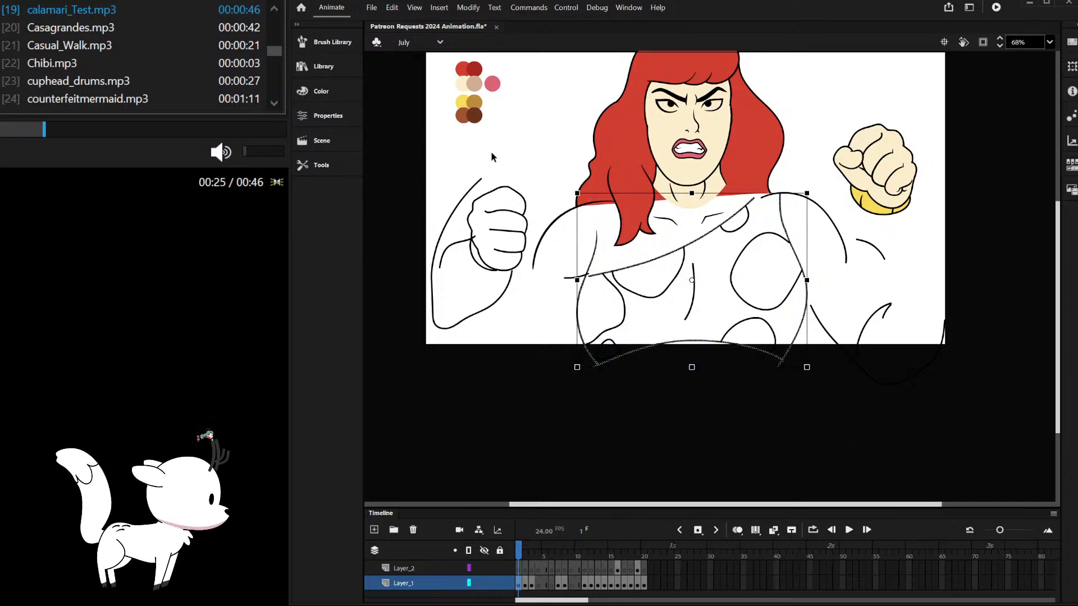
{"action": "left_click", "coordinate": [424, 200]}
Step: Open the combined torso outline for editing and adjust the neckline's lower end to meet the side line
{"action": "double_click", "coordinate": [644, 262]}
{"action": "scroll", "coordinate": [587, 273], "scroll_direction": "up", "scroll_amount": 4}
{"action": "scroll", "coordinate": [588, 274], "scroll_direction": "up", "scroll_amount": 4}
{"action": "left_click_drag", "start_coordinate": [586, 291], "coordinate": [574, 289]}
{"action": "scroll", "coordinate": [554, 291], "scroll_direction": "down", "scroll_amount": 4}
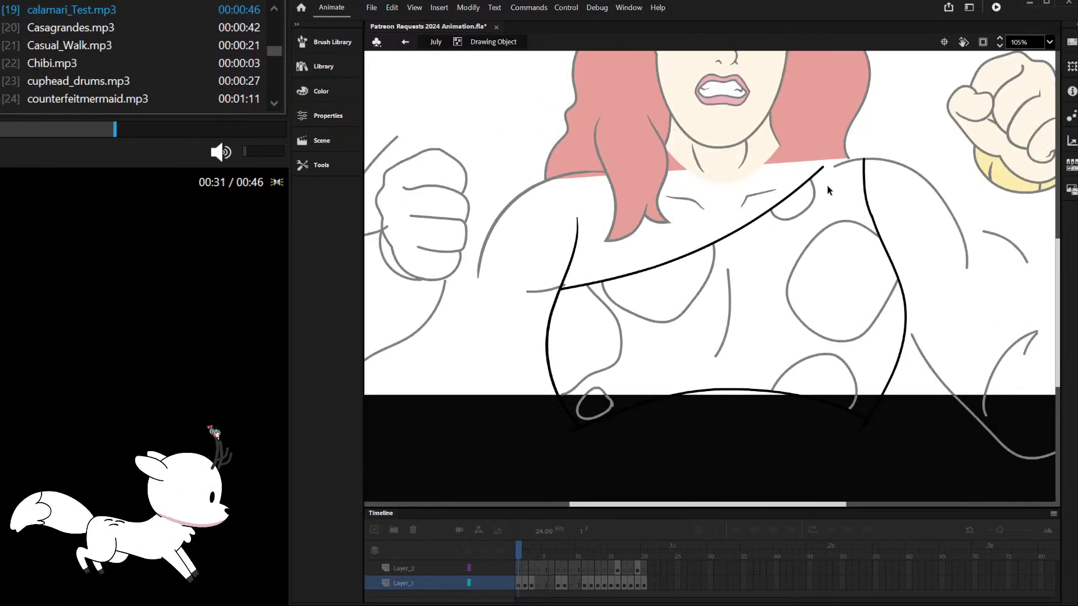
Step: Draw a straight shoulder line from the neckline's upper end to the top of the armhole line
{"action": "scroll", "coordinate": [839, 165], "scroll_direction": "up", "scroll_amount": 4}
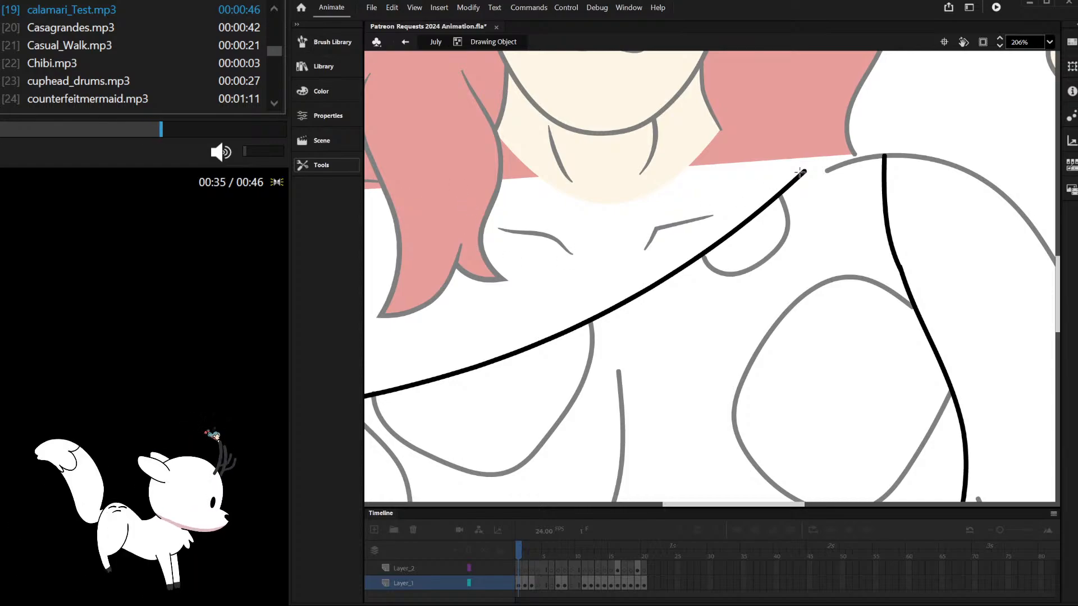
{"action": "left_click_drag", "start_coordinate": [805, 171], "coordinate": [885, 159]}
{"action": "scroll", "coordinate": [885, 159], "scroll_direction": "down", "scroll_amount": 5}
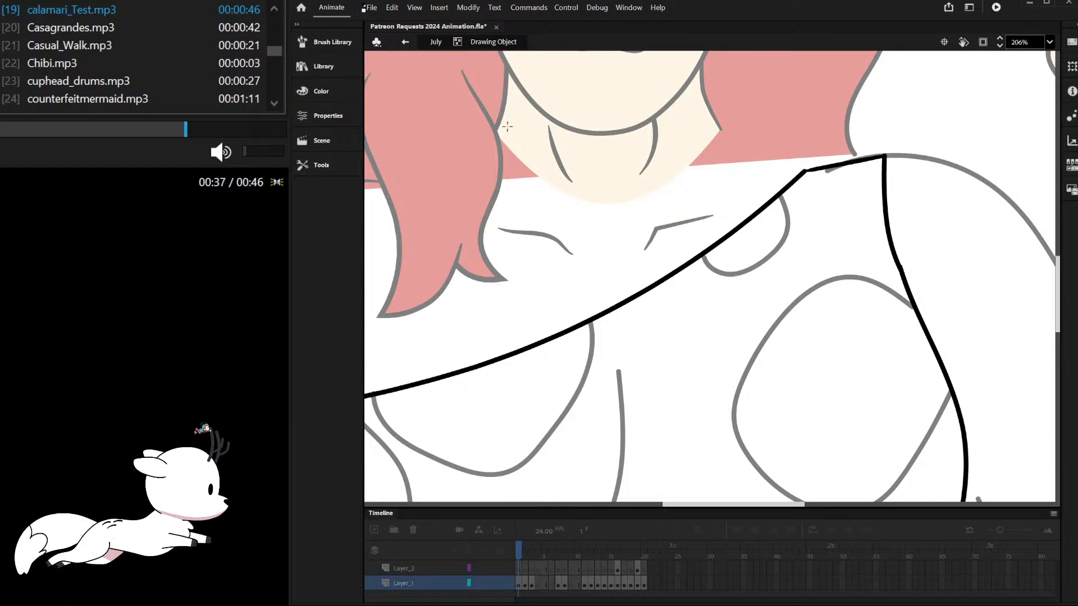
Step: Delete the line ends that overhang the torso outline at both corners of the hem
{"action": "scroll", "coordinate": [684, 376], "scroll_direction": "up", "scroll_amount": 4}
{"action": "scroll", "coordinate": [684, 375], "scroll_direction": "up", "scroll_amount": 1}
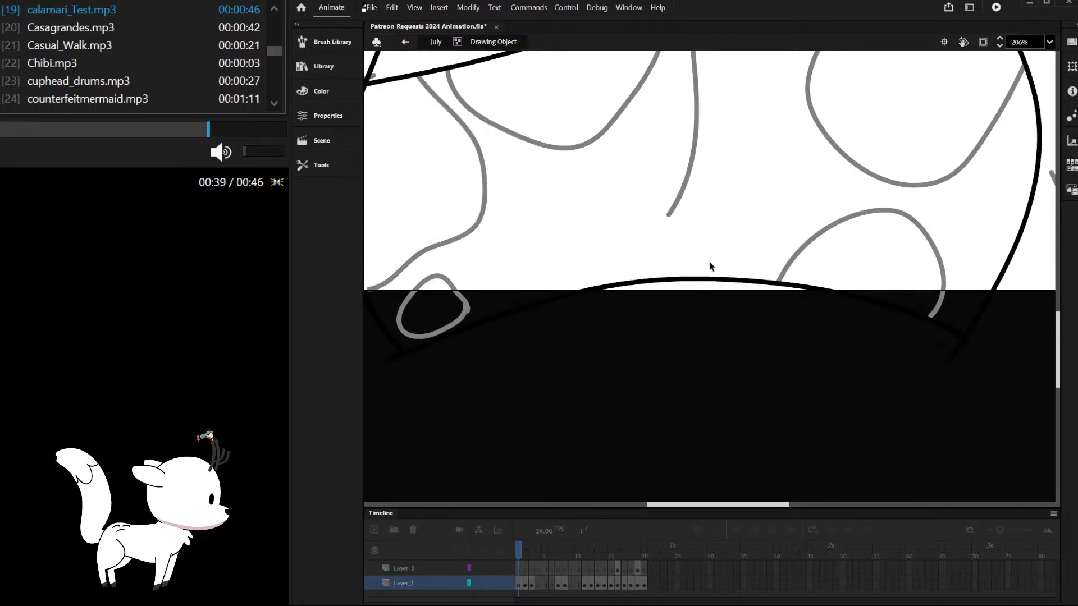
{"action": "scroll", "coordinate": [715, 251], "scroll_direction": "down", "scroll_amount": 1}
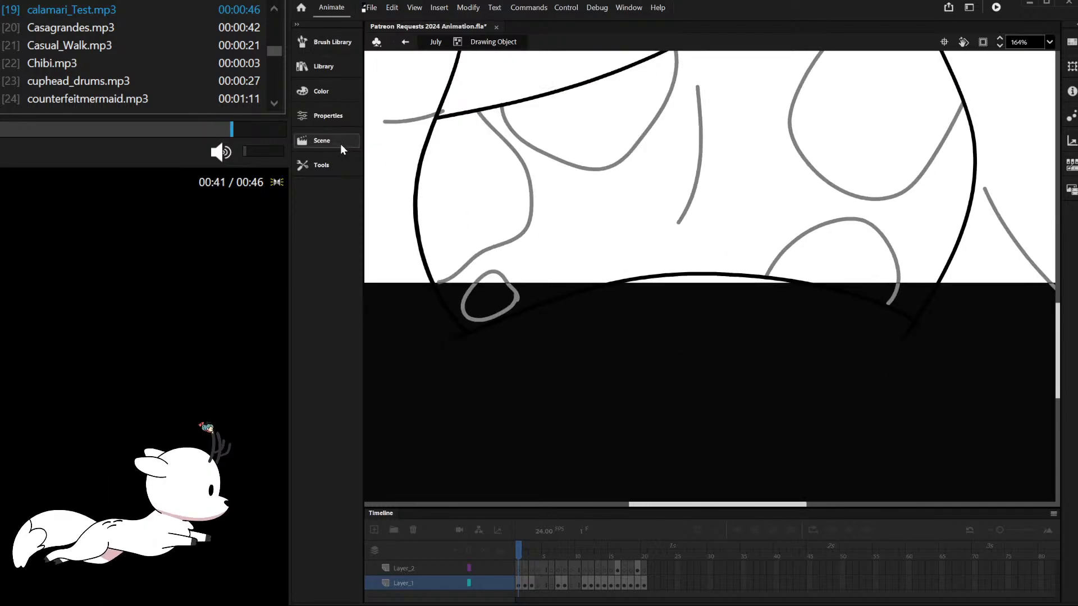
{"action": "scroll", "coordinate": [456, 347], "scroll_direction": "up", "scroll_amount": 5}
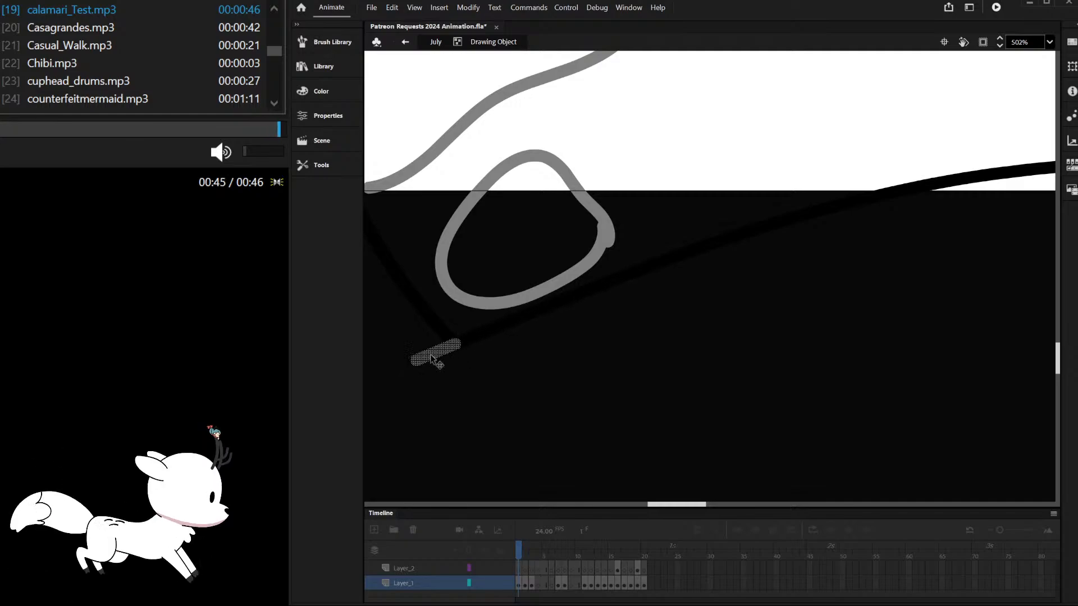
{"action": "scroll", "coordinate": [561, 364], "scroll_direction": "down", "scroll_amount": 3}
{"action": "scroll", "coordinate": [835, 361], "scroll_direction": "up", "scroll_amount": 5}
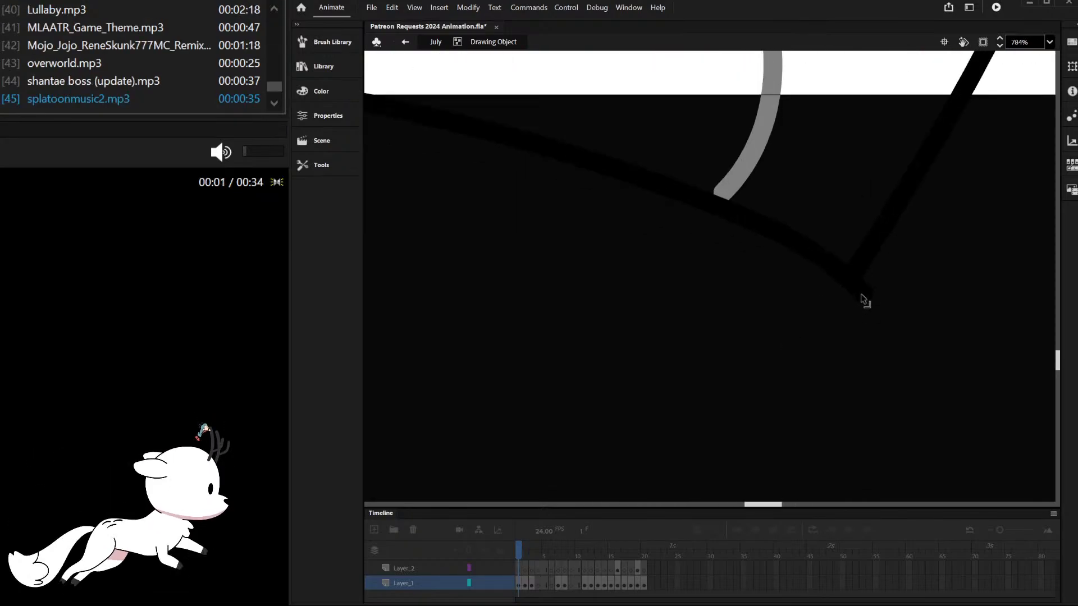
{"action": "scroll", "coordinate": [860, 298], "scroll_direction": "down", "scroll_amount": 10}
{"action": "scroll", "coordinate": [786, 169], "scroll_direction": "up", "scroll_amount": 2}
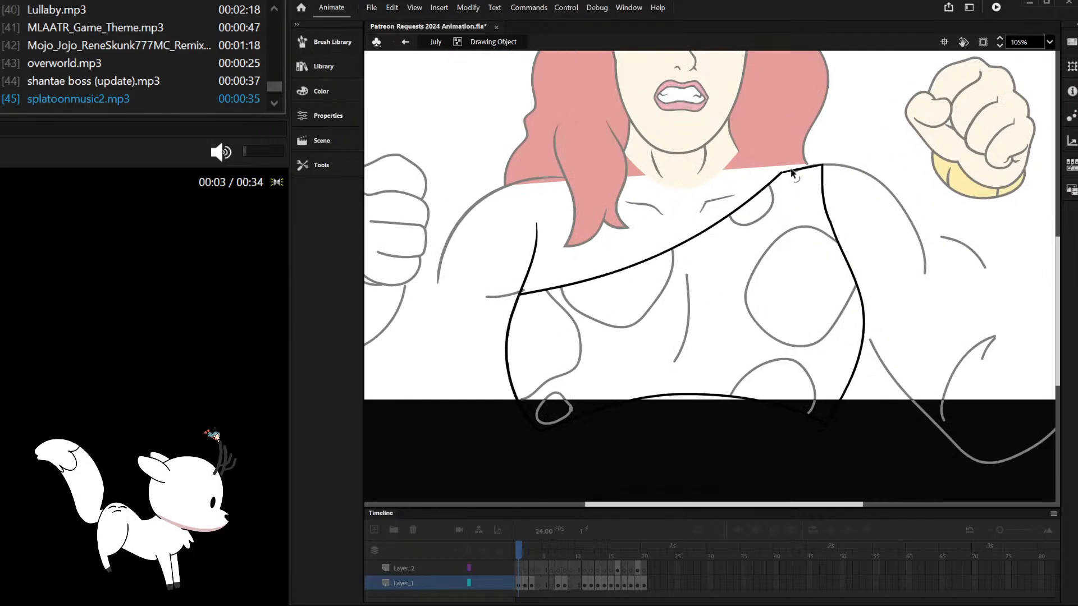
Step: Enclose the bare chest with straight lines from the armpit line up and across to the neckline's upper end, and fill it with the skin colour
{"action": "scroll", "coordinate": [796, 176], "scroll_direction": "down", "scroll_amount": 2}
{"action": "scroll", "coordinate": [604, 131], "scroll_direction": "up", "scroll_amount": 4}
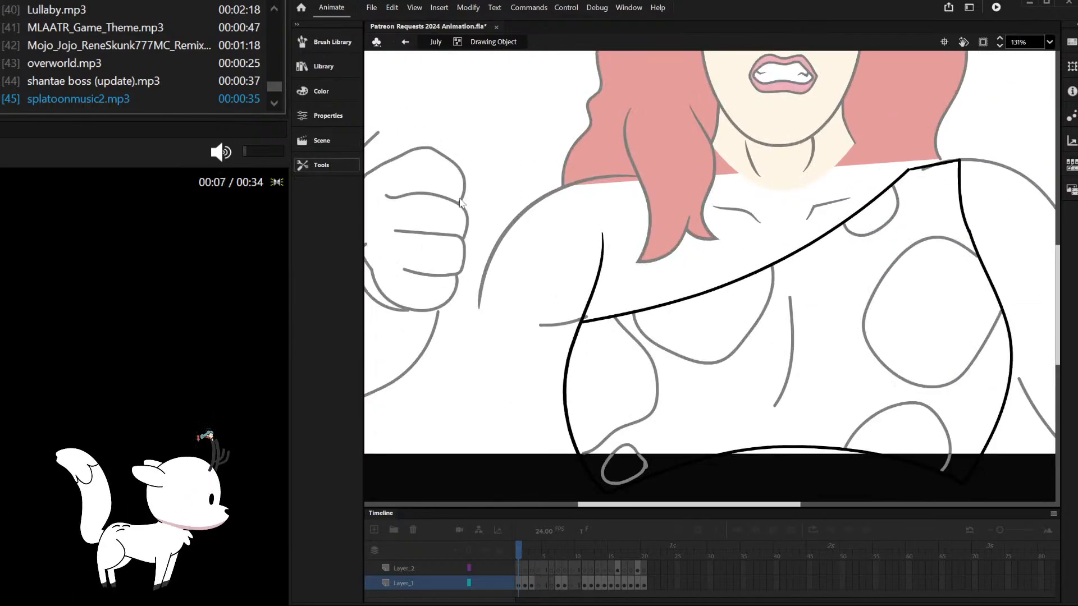
{"action": "mouse_move", "coordinate": [600, 249]}
{"action": "left_mouse_down"}
{"action": "mouse_move", "coordinate": [602, 176]}
{"action": "mouse_move", "coordinate": [908, 169]}
{"action": "left_mouse_up"}
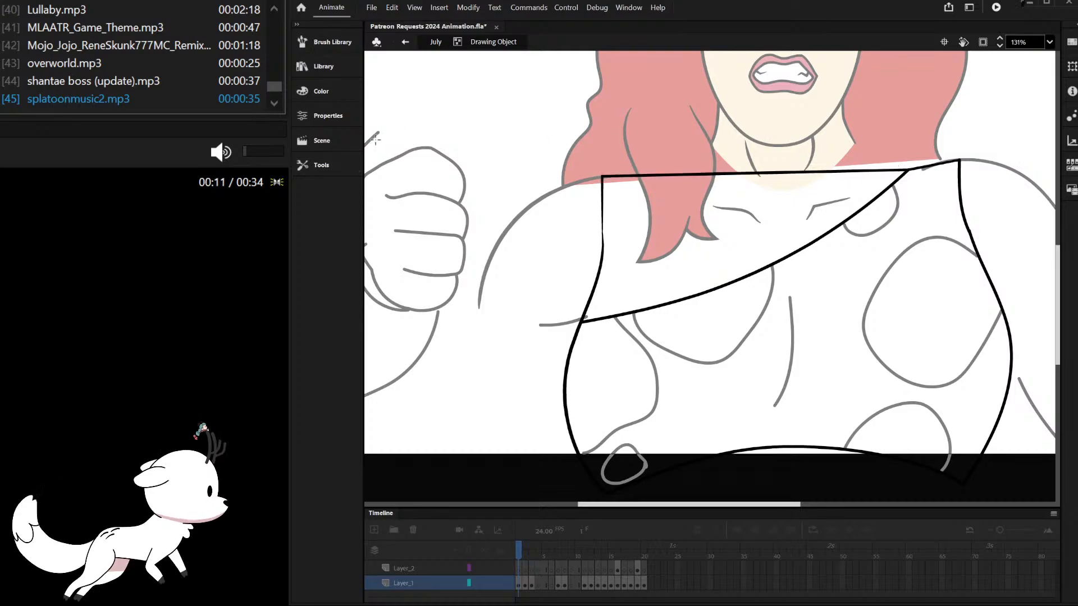
{"action": "left_click", "coordinate": [639, 242]}
{"action": "scroll", "coordinate": [666, 214], "scroll_direction": "down", "scroll_amount": 4}
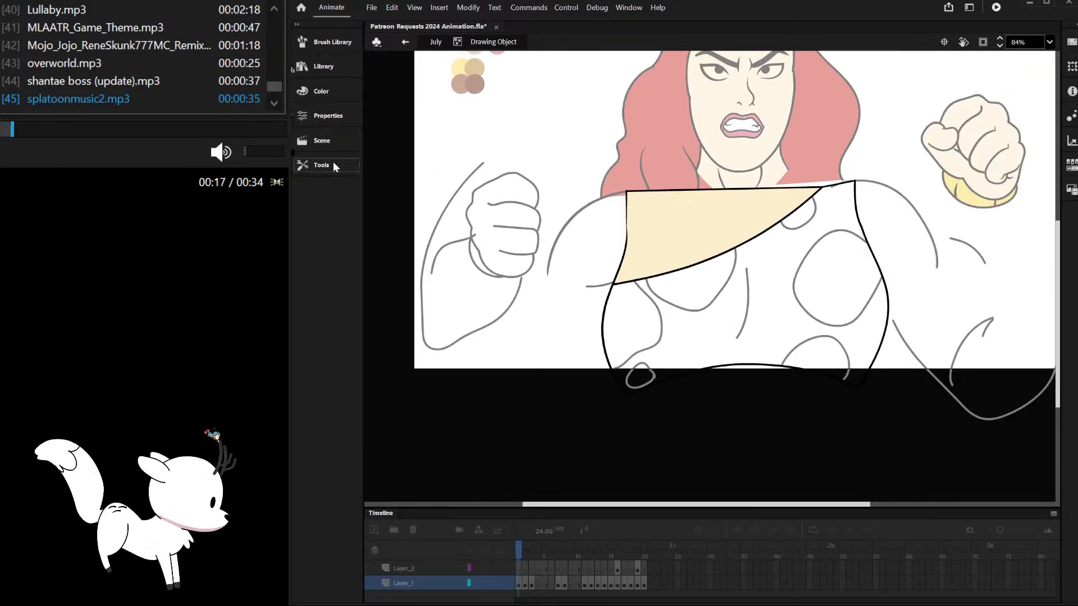
Step: Fill the torso outline below the neckline with the yellow palette colour and leave the drawing object
{"action": "double_click", "coordinate": [444, 120]}
{"action": "left_click", "coordinate": [444, 121]}
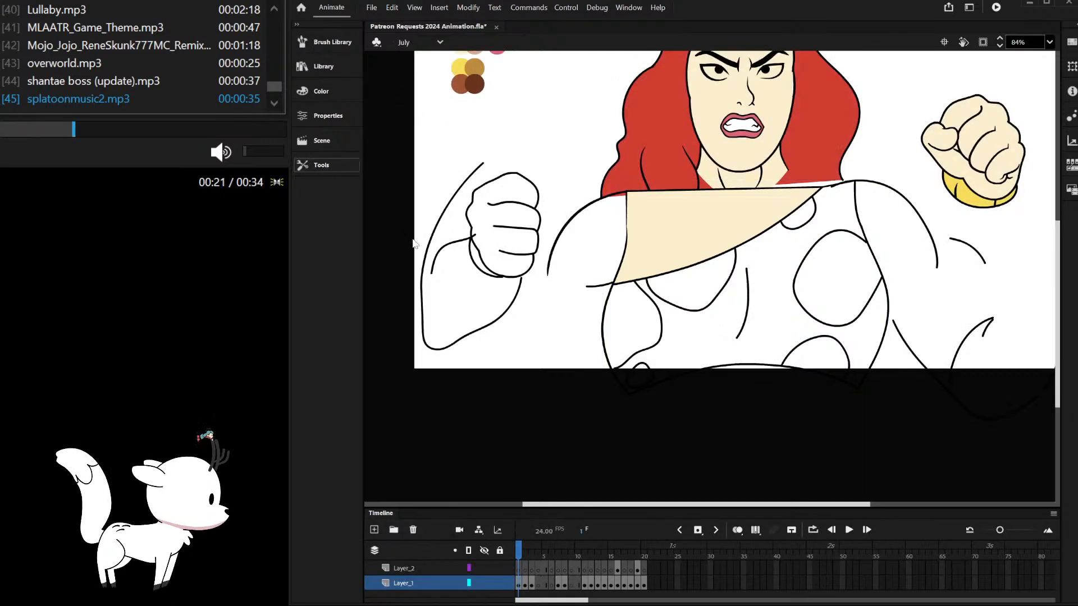
{"action": "left_click", "coordinate": [717, 335]}
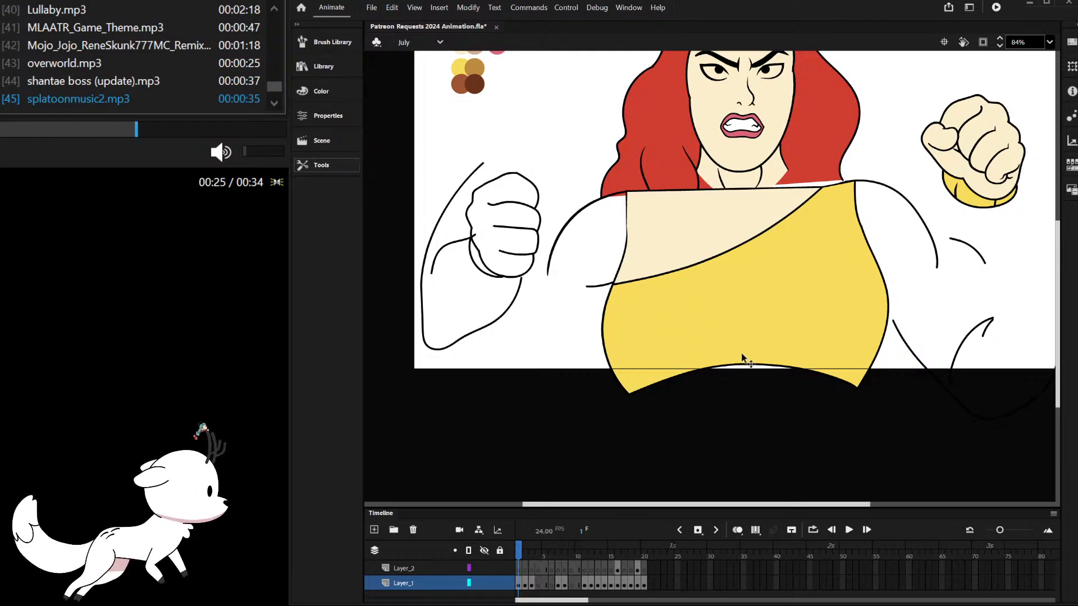
Step: Send the coloured torso object behind the hair, collarbone and dress spot lines
{"action": "left_click", "coordinate": [732, 324]}
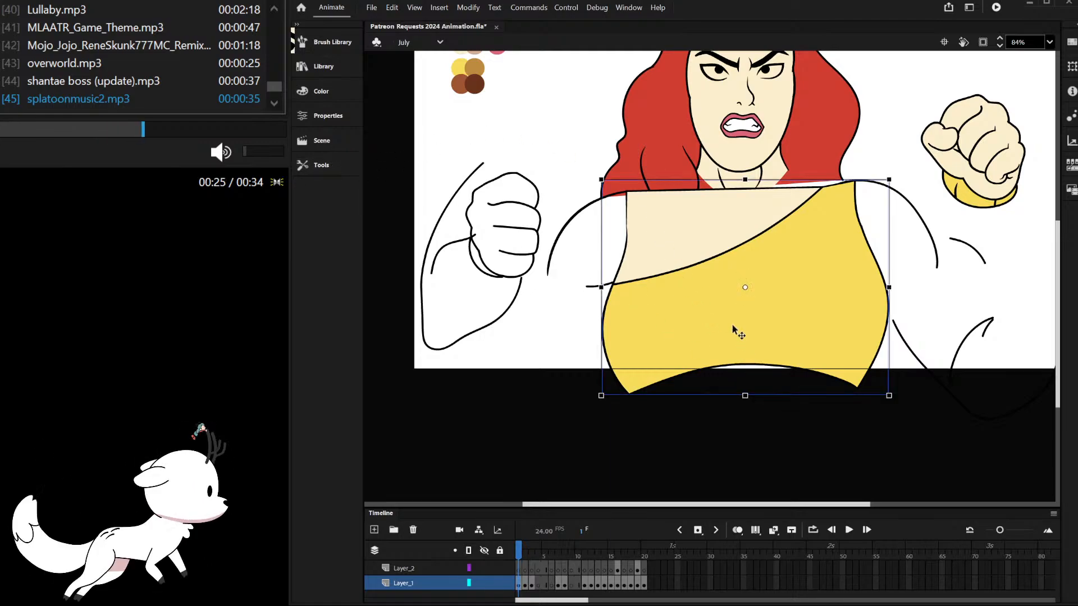
{"action": "key", "text": "Escape"}
{"action": "left_click", "coordinate": [715, 230]}
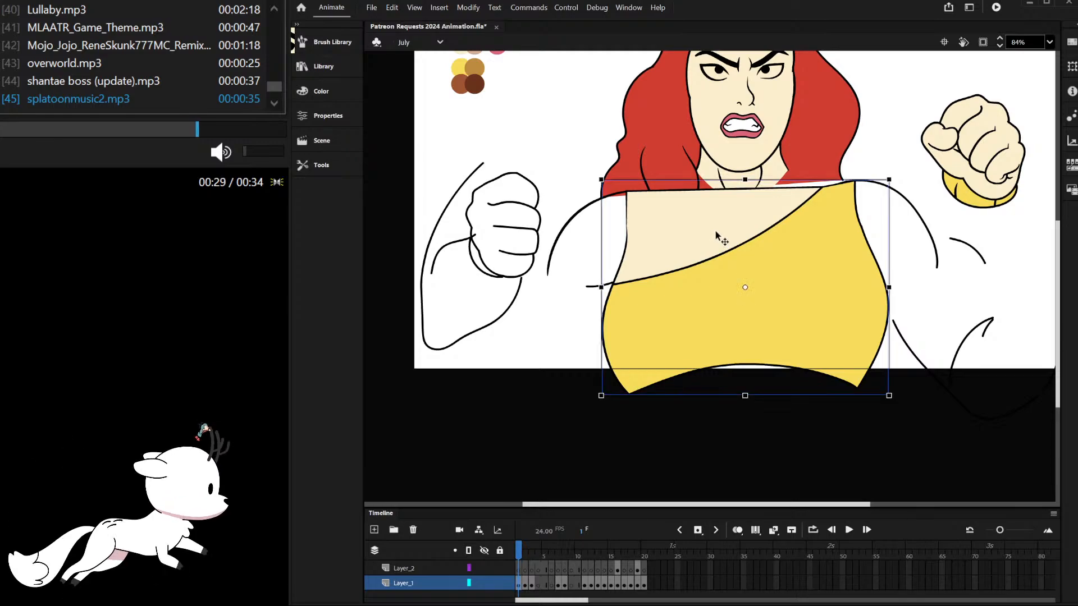
{"action": "key", "text": "ctrl+shift+Down"}
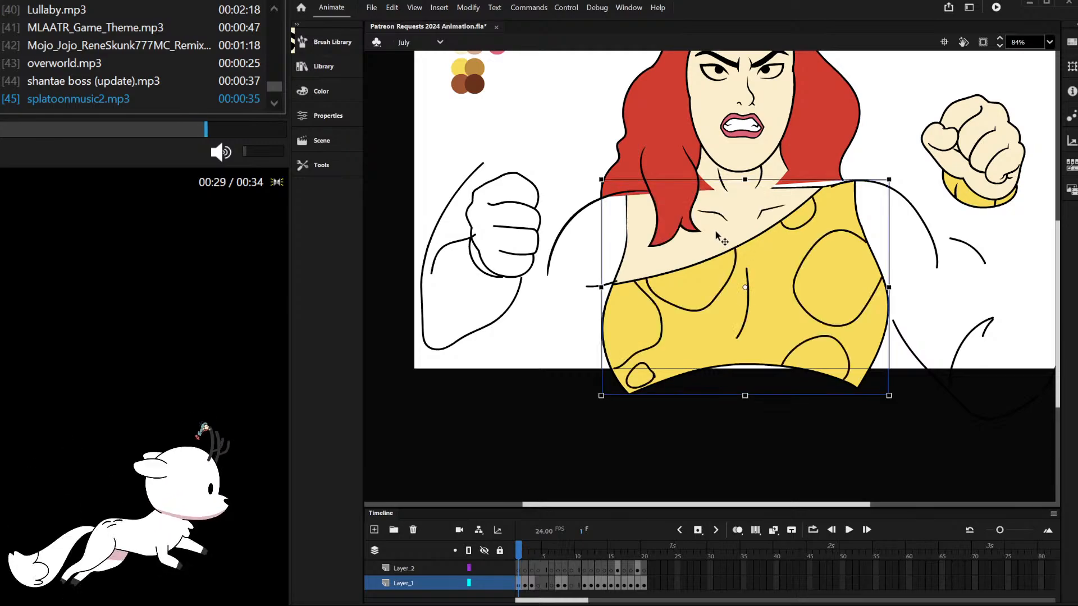
{"action": "left_click", "coordinate": [521, 142]}
Step: Extend both lower corners of the neck shape down and outward to the shoulder line
{"action": "scroll", "coordinate": [613, 185], "scroll_direction": "down", "scroll_amount": 2}
{"action": "scroll", "coordinate": [640, 188], "scroll_direction": "up", "scroll_amount": 3}
{"action": "scroll", "coordinate": [627, 244], "scroll_direction": "up", "scroll_amount": 1}
{"action": "left_click", "coordinate": [627, 244]}
{"action": "scroll", "coordinate": [623, 225], "scroll_direction": "down", "scroll_amount": 2}
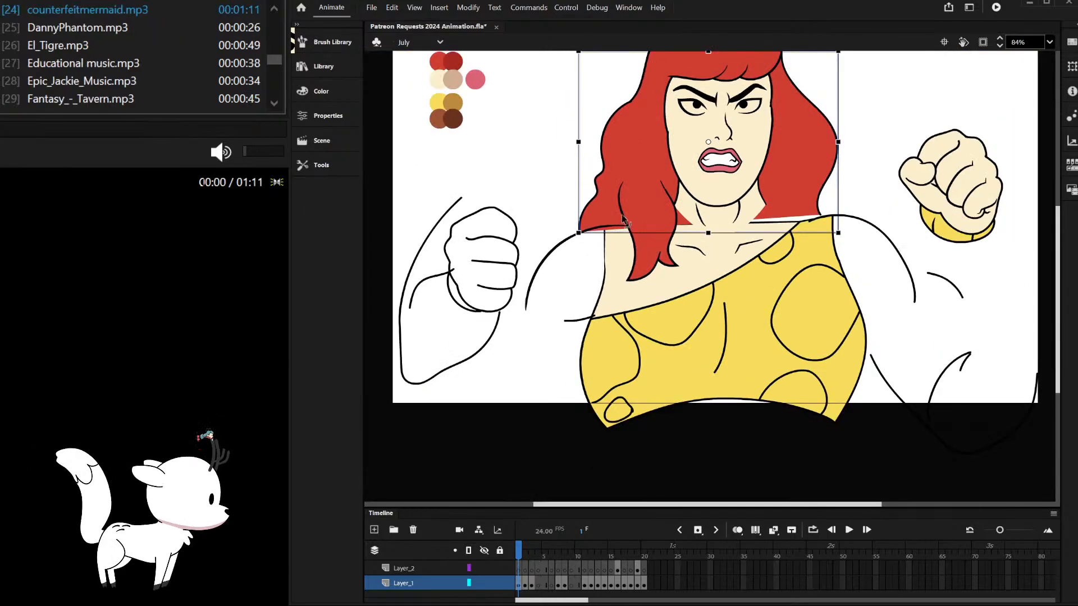
{"action": "scroll", "coordinate": [657, 203], "scroll_direction": "up", "scroll_amount": 3}
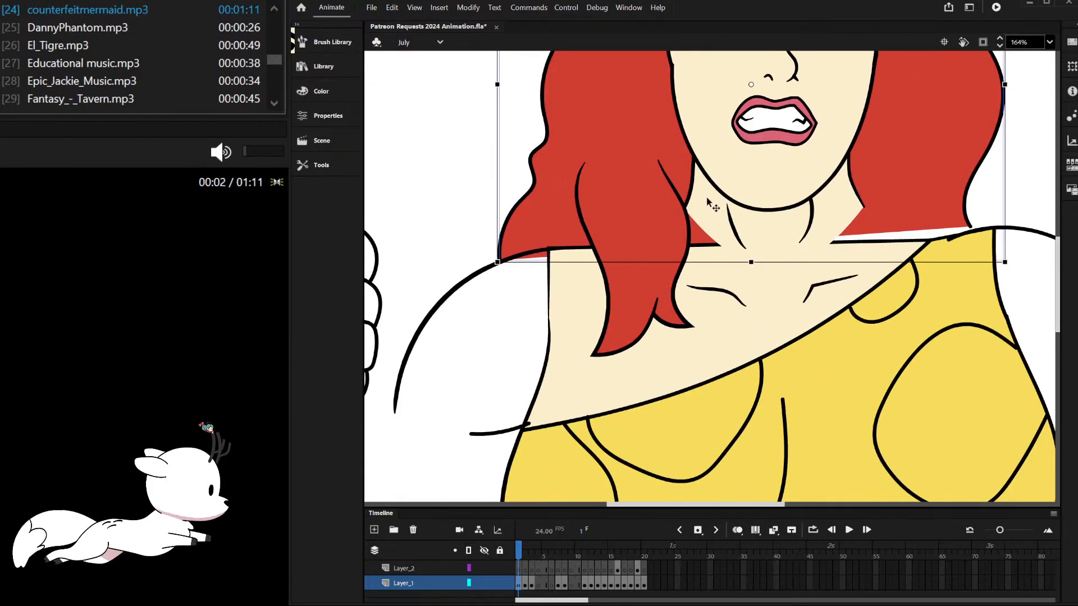
{"action": "double_click", "coordinate": [689, 218]}
{"action": "left_click_drag", "start_coordinate": [685, 209], "coordinate": [668, 246]}
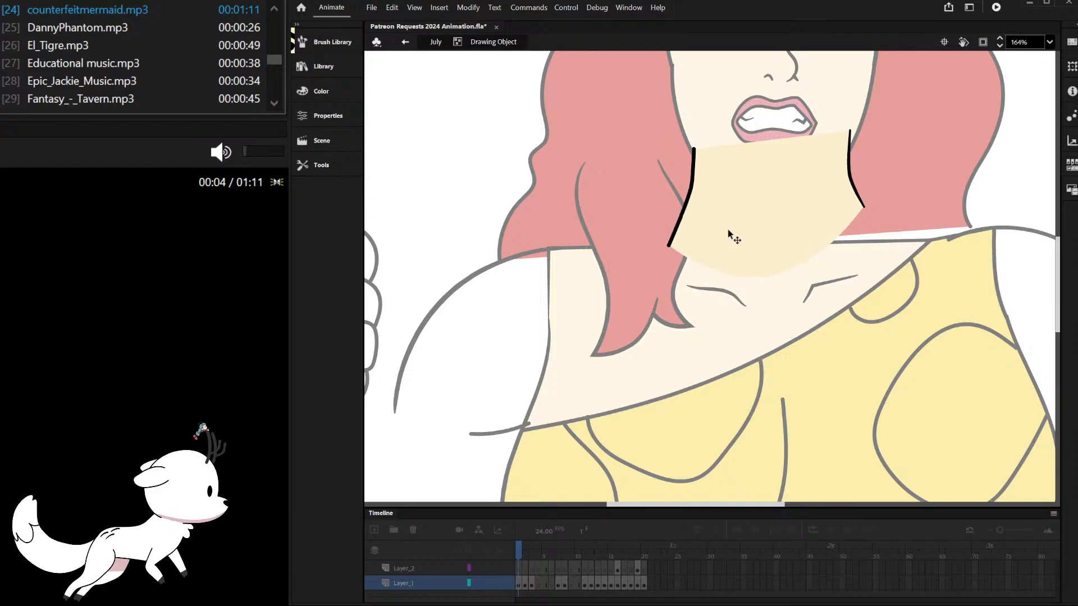
{"action": "left_click_drag", "start_coordinate": [866, 209], "coordinate": [887, 257]}
Step: Close the white gap between the hair's lower edge and the shoulder line beside the neck, and leave the drawing object
{"action": "scroll", "coordinate": [892, 243], "scroll_direction": "down", "scroll_amount": 1}
{"action": "double_click", "coordinate": [883, 235]}
{"action": "double_click", "coordinate": [868, 223]}
{"action": "double_click", "coordinate": [918, 222]}
{"action": "scroll", "coordinate": [914, 218], "scroll_direction": "down", "scroll_amount": 3}
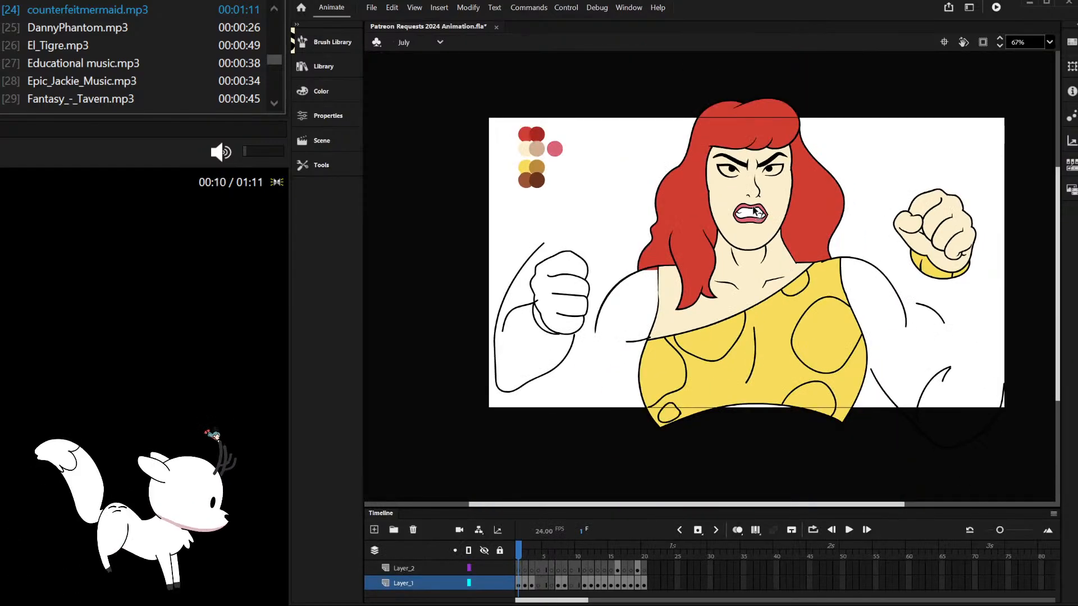
Step: Delete the straight helper line that bounds the chest skin above the armpit line, and leave the torso object
{"action": "scroll", "coordinate": [654, 303], "scroll_direction": "up", "scroll_amount": 3}
{"action": "double_click", "coordinate": [659, 264]}
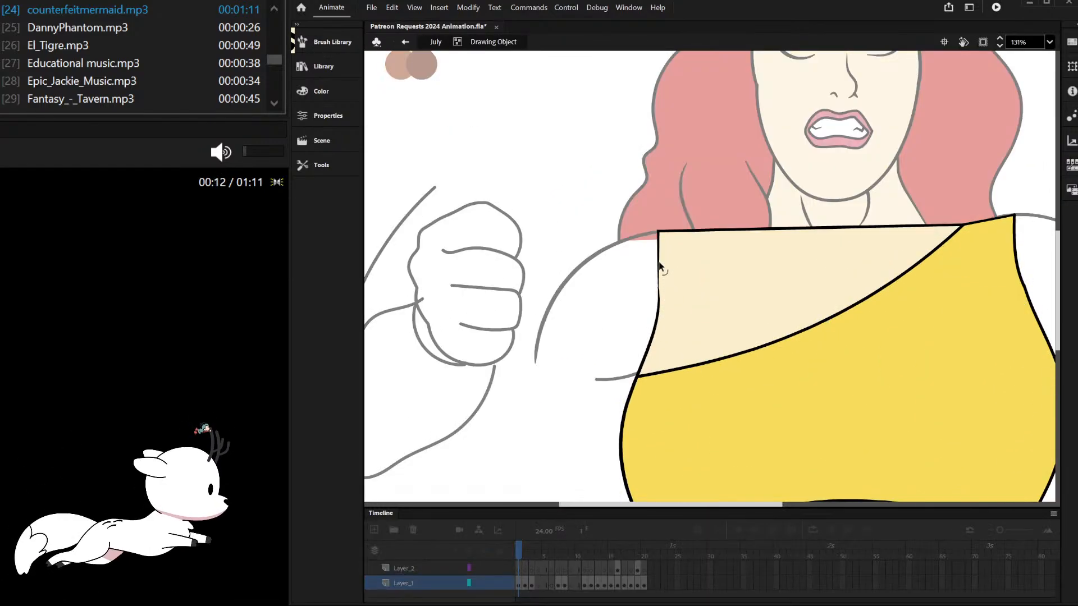
{"action": "double_click", "coordinate": [611, 210]}
{"action": "scroll", "coordinate": [614, 213], "scroll_direction": "down", "scroll_amount": 3}
{"action": "left_click", "coordinate": [611, 197]}
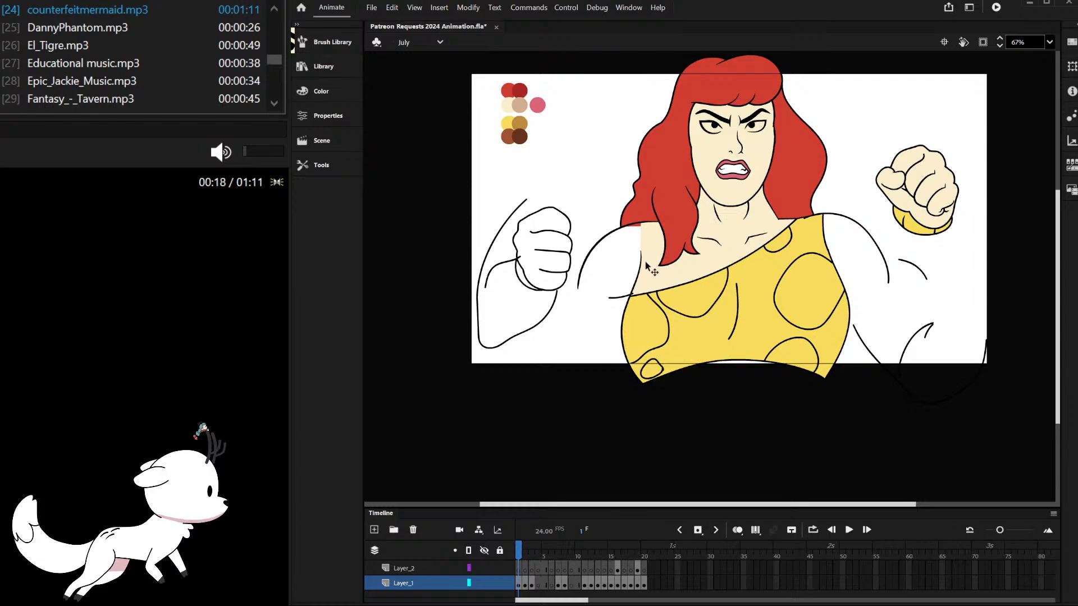
Step: Break apart the uncoloured fist's outline and finger lines and combine them into a single drawing object
{"action": "scroll", "coordinate": [642, 258], "scroll_direction": "up", "scroll_amount": 3}
{"action": "scroll", "coordinate": [603, 283], "scroll_direction": "down", "scroll_amount": 3}
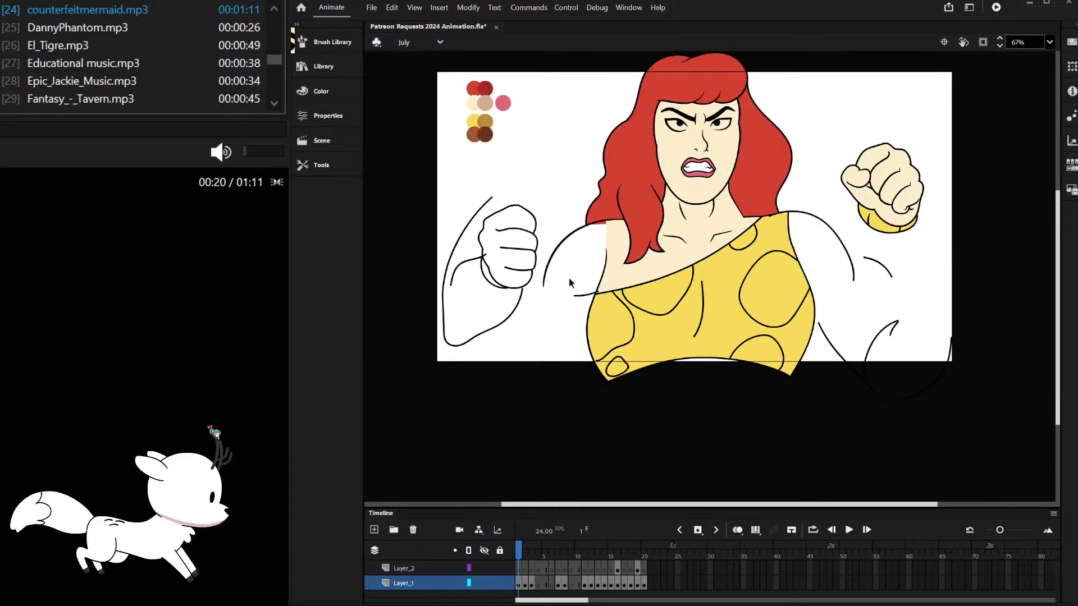
{"action": "scroll", "coordinate": [475, 254], "scroll_direction": "up", "scroll_amount": 3}
{"action": "mouse_move", "coordinate": [534, 145]}
{"action": "left_mouse_down"}
{"action": "mouse_move", "coordinate": [589, 301]}
{"action": "mouse_move", "coordinate": [583, 270]}
{"action": "left_mouse_up"}
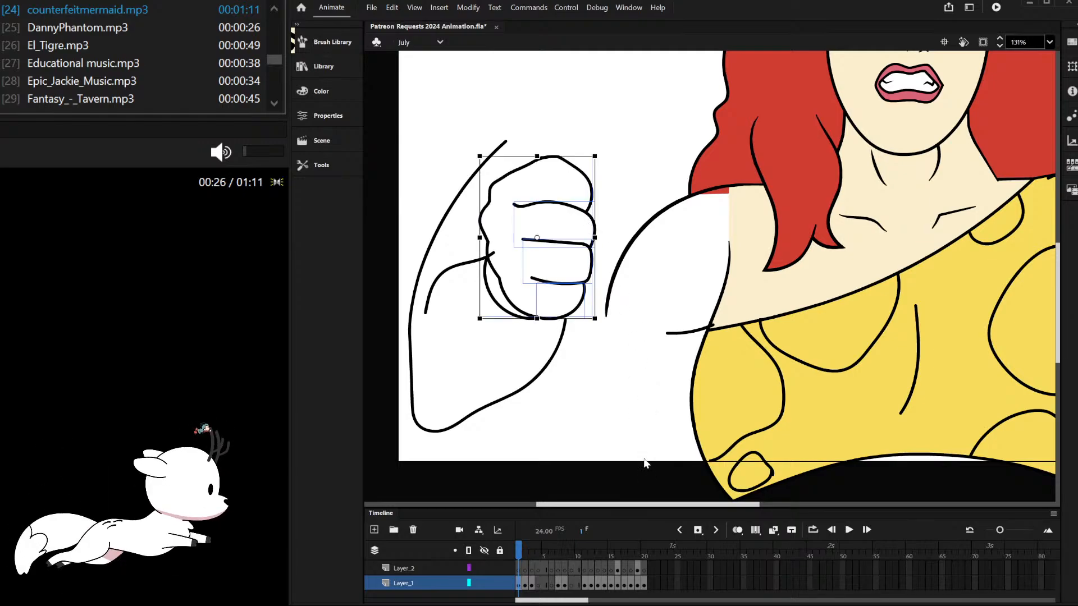
{"action": "key", "text": "ctrl+b"}
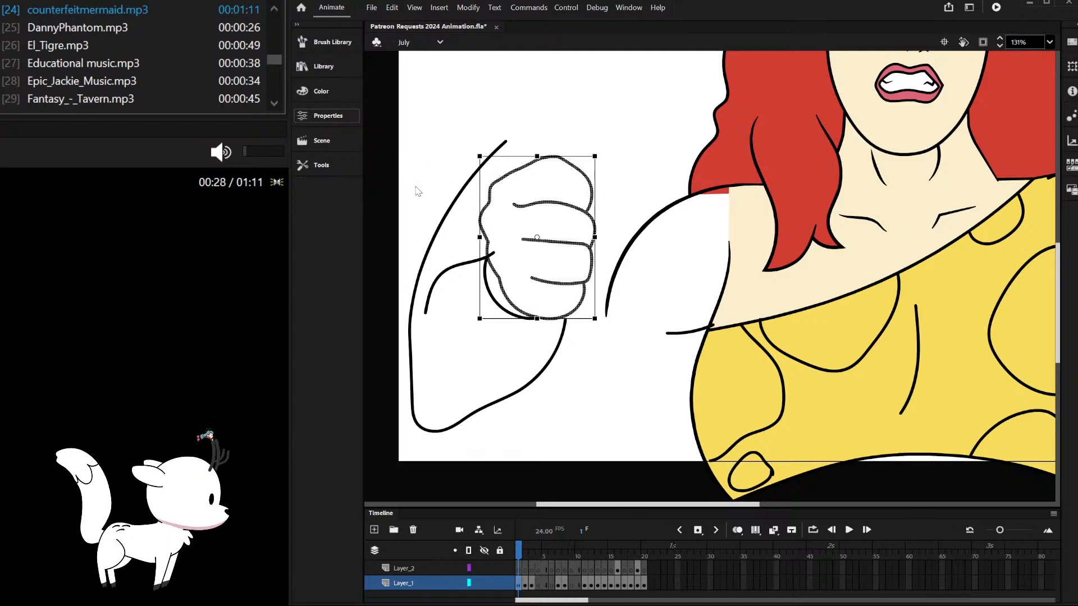
{"action": "left_click", "coordinate": [620, 119]}
{"action": "left_click", "coordinate": [579, 172]}
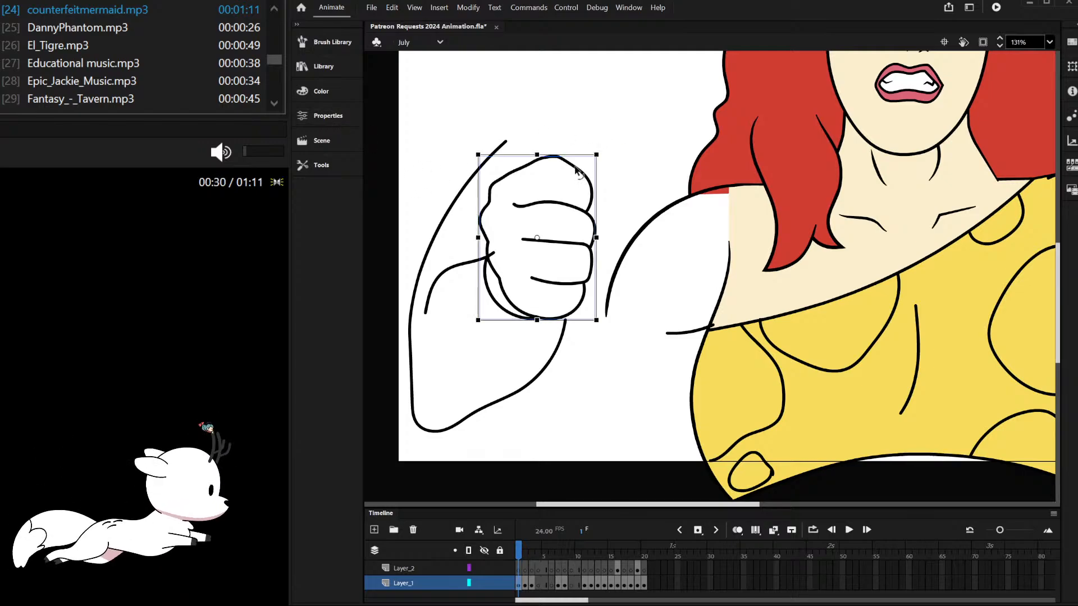
{"action": "double_click", "coordinate": [579, 171]}
{"action": "scroll", "coordinate": [528, 238], "scroll_direction": "up", "scroll_amount": 3}
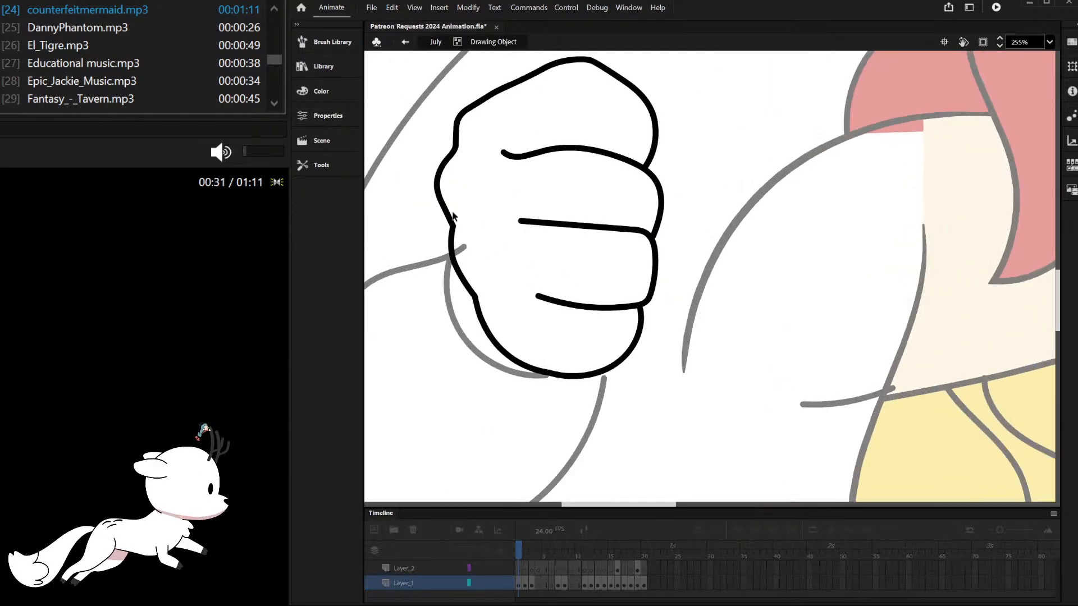
{"action": "double_click", "coordinate": [408, 154]}
{"action": "scroll", "coordinate": [408, 154], "scroll_direction": "down", "scroll_amount": 3}
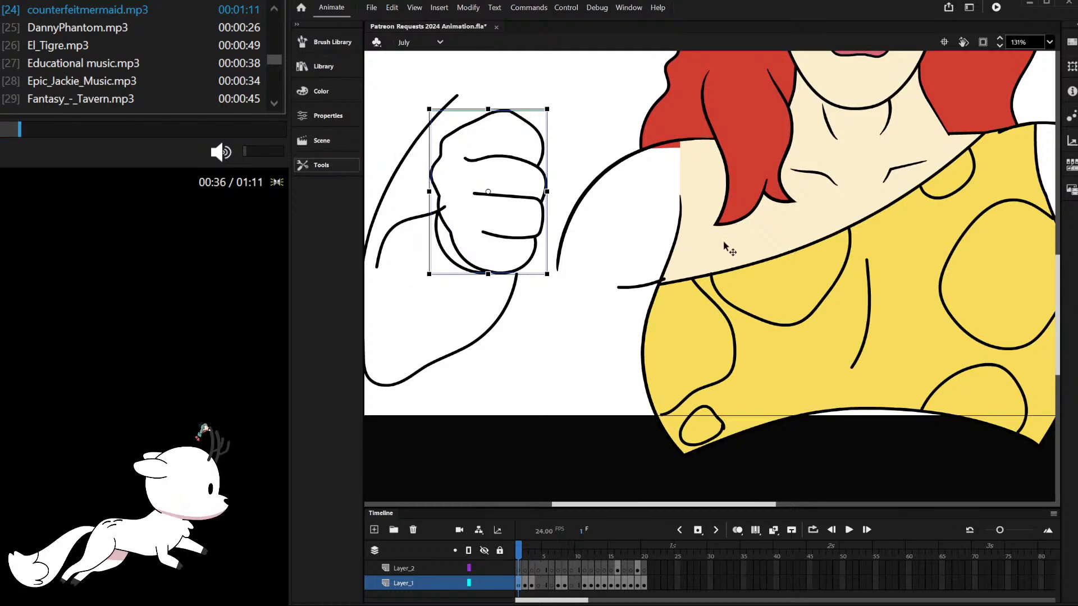
Step: Open the uncoloured fist's drawing object, delete the line end overhanging a finger joint, and inspect the other joints up close
{"action": "double_click", "coordinate": [543, 142]}
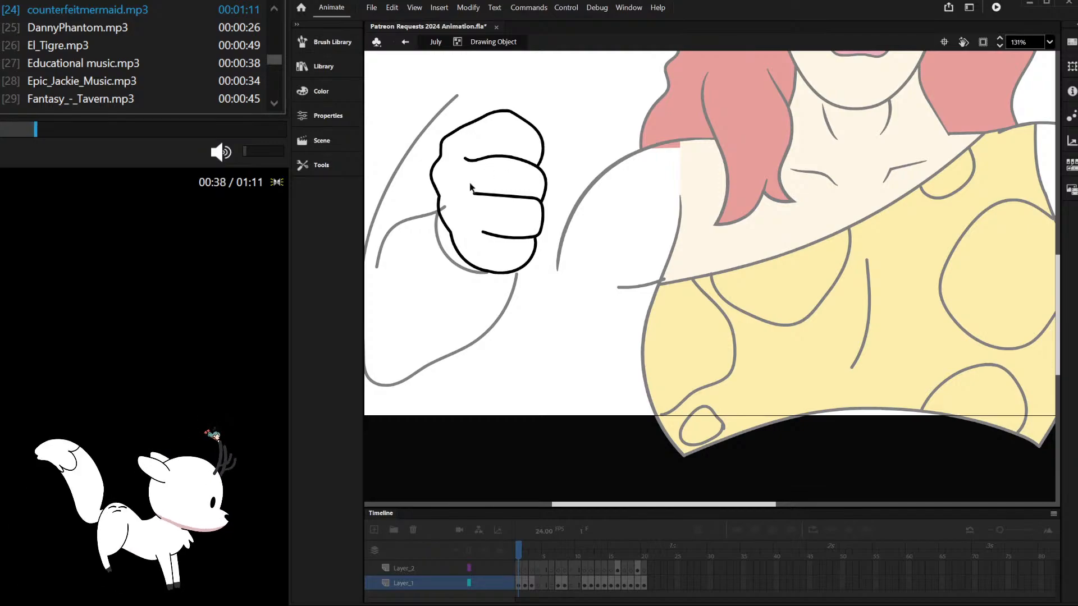
{"action": "scroll", "coordinate": [599, 237], "scroll_direction": "up", "scroll_amount": 8}
{"action": "left_click_drag", "start_coordinate": [668, 215], "coordinate": [668, 185]}
{"action": "left_click", "coordinate": [670, 192]}
{"action": "key", "text": "Delete"}
{"action": "scroll", "coordinate": [679, 183], "scroll_direction": "down", "scroll_amount": 5}
{"action": "scroll", "coordinate": [717, 154], "scroll_direction": "up", "scroll_amount": 4}
{"action": "scroll", "coordinate": [718, 156], "scroll_direction": "up", "scroll_amount": 1}
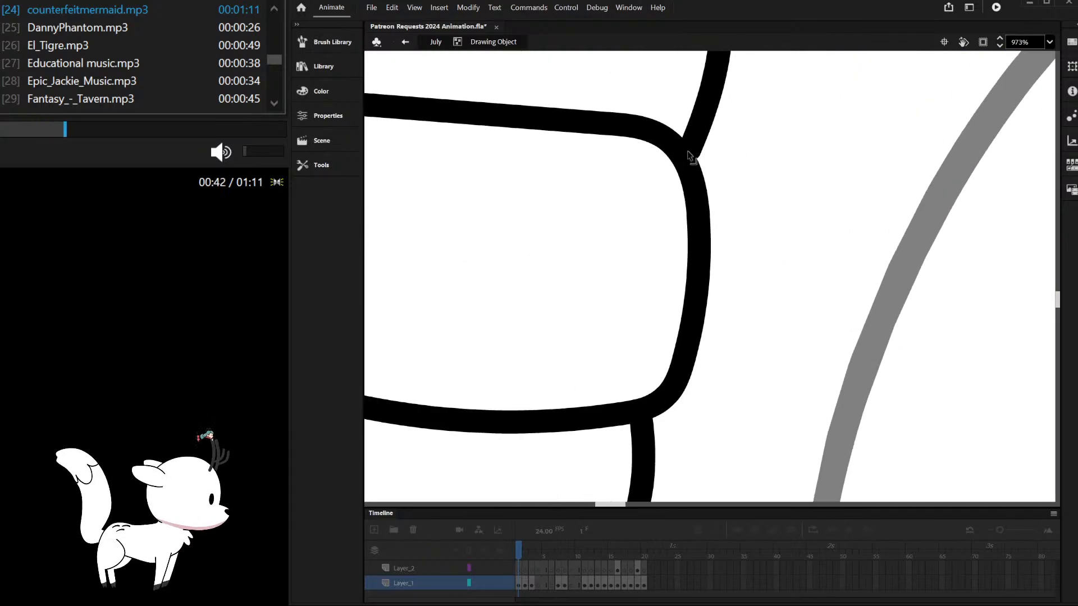
{"action": "scroll", "coordinate": [683, 105], "scroll_direction": "down", "scroll_amount": 4}
{"action": "scroll", "coordinate": [685, 107], "scroll_direction": "up", "scroll_amount": 3}
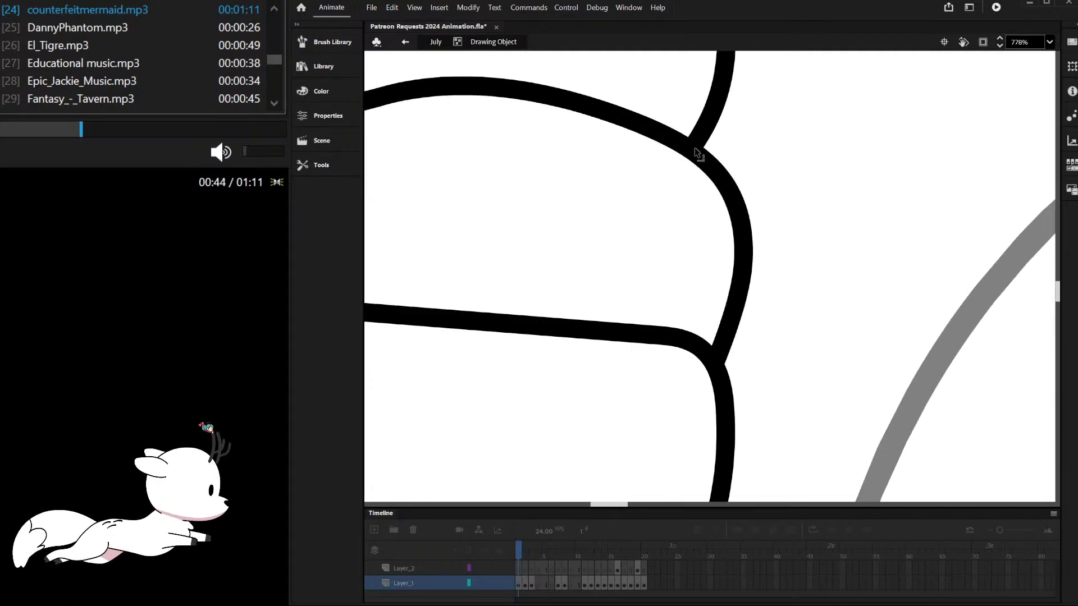
{"action": "scroll", "coordinate": [731, 157], "scroll_direction": "down", "scroll_amount": 5}
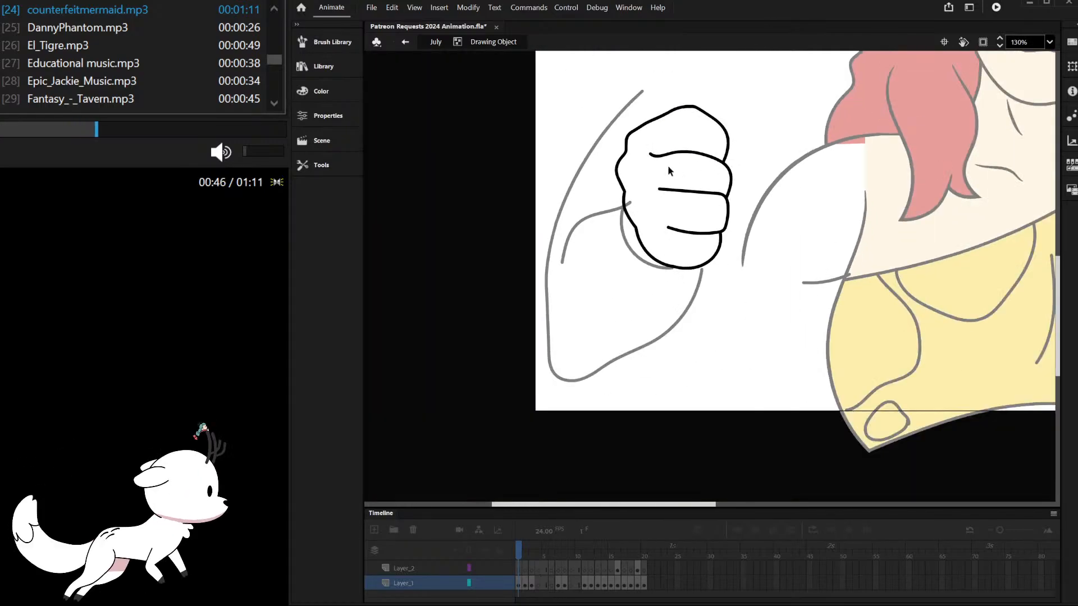
Step: Fill the fist with the light skin tone and taper the inner end of the upper finger line
{"action": "scroll", "coordinate": [668, 165], "scroll_direction": "up", "scroll_amount": 4}
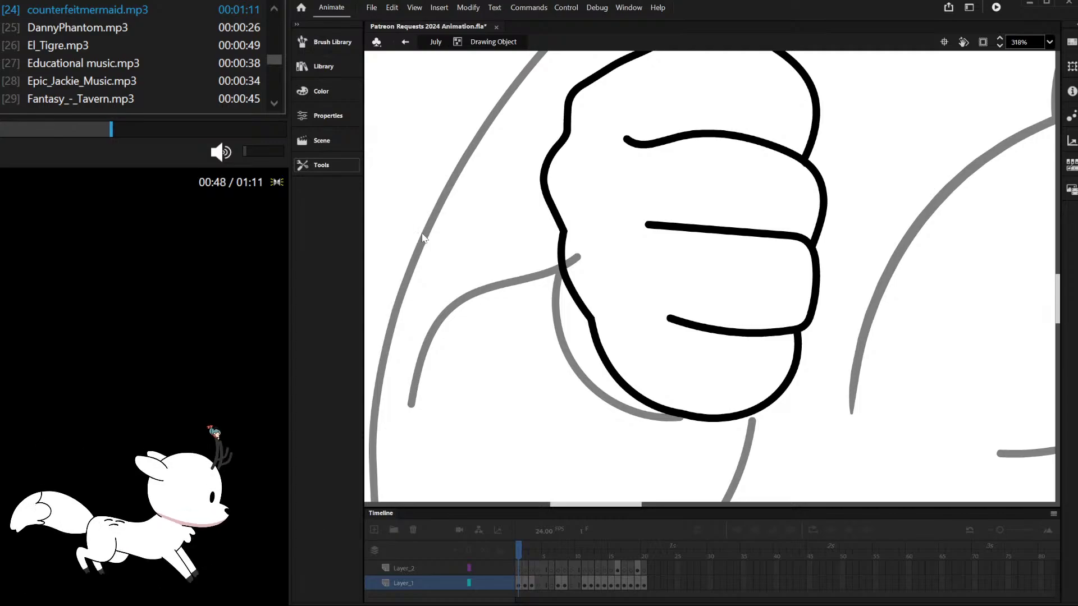
{"action": "left_click", "coordinate": [584, 195]}
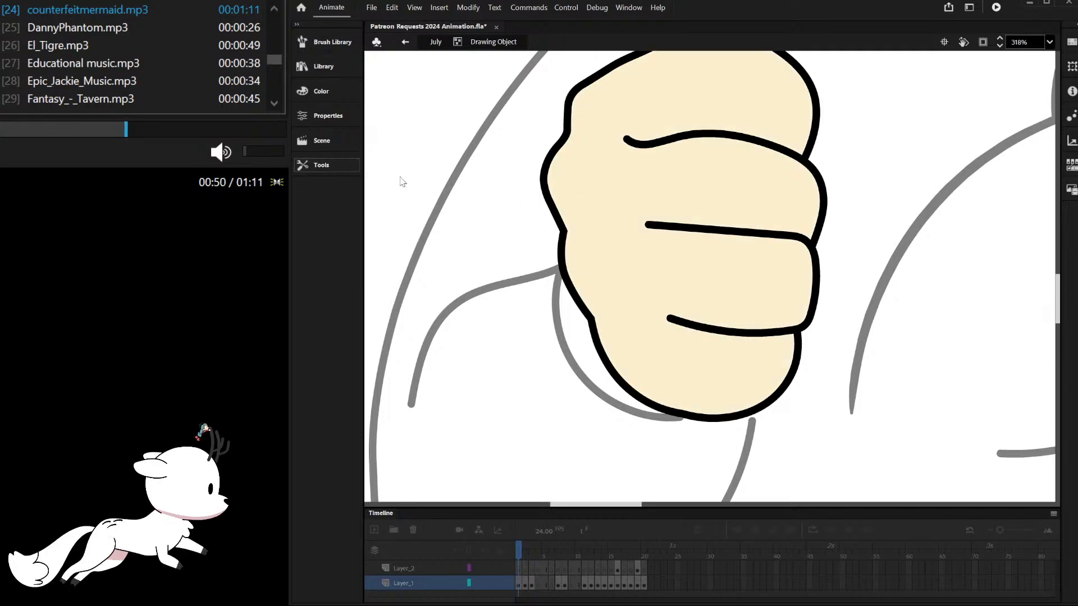
{"action": "scroll", "coordinate": [667, 142], "scroll_direction": "up", "scroll_amount": 5}
{"action": "left_click", "coordinate": [782, 147]}
{"action": "left_click_drag", "start_coordinate": [458, 179], "coordinate": [467, 172]}
Step: Taper the inner ends of the middle and lower finger lines on the fist with the Width tool
{"action": "scroll", "coordinate": [623, 160], "scroll_direction": "down", "scroll_amount": 5}
{"action": "scroll", "coordinate": [685, 292], "scroll_direction": "up", "scroll_amount": 5}
{"action": "left_click", "coordinate": [714, 318]}
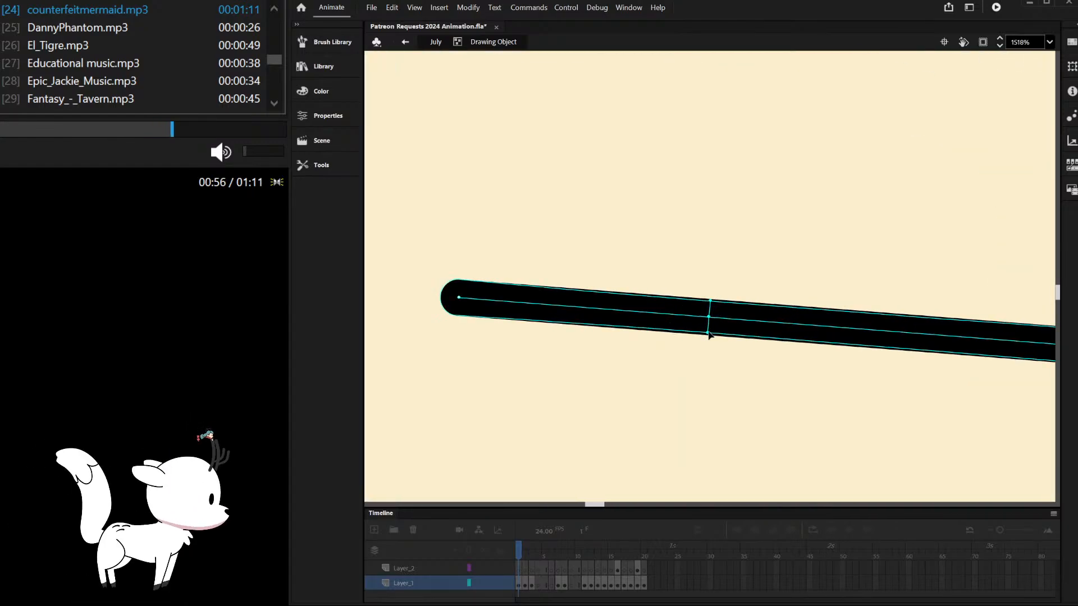
{"action": "left_click", "coordinate": [590, 220]}
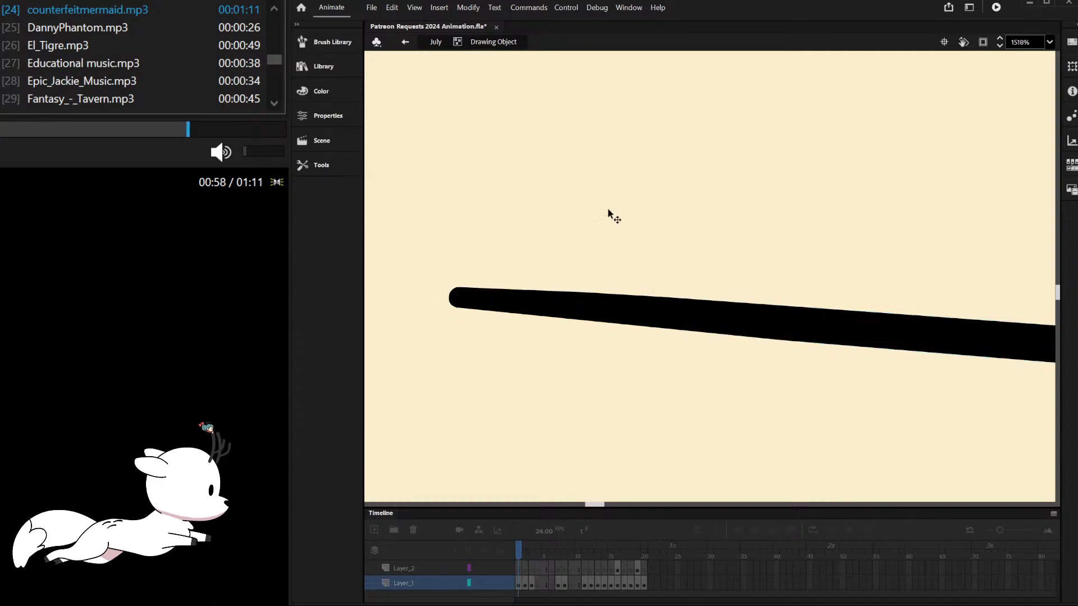
{"action": "scroll", "coordinate": [618, 252], "scroll_direction": "down", "scroll_amount": 5}
{"action": "scroll", "coordinate": [707, 317], "scroll_direction": "up", "scroll_amount": 5}
{"action": "left_click", "coordinate": [705, 316]}
{"action": "left_click", "coordinate": [705, 314]}
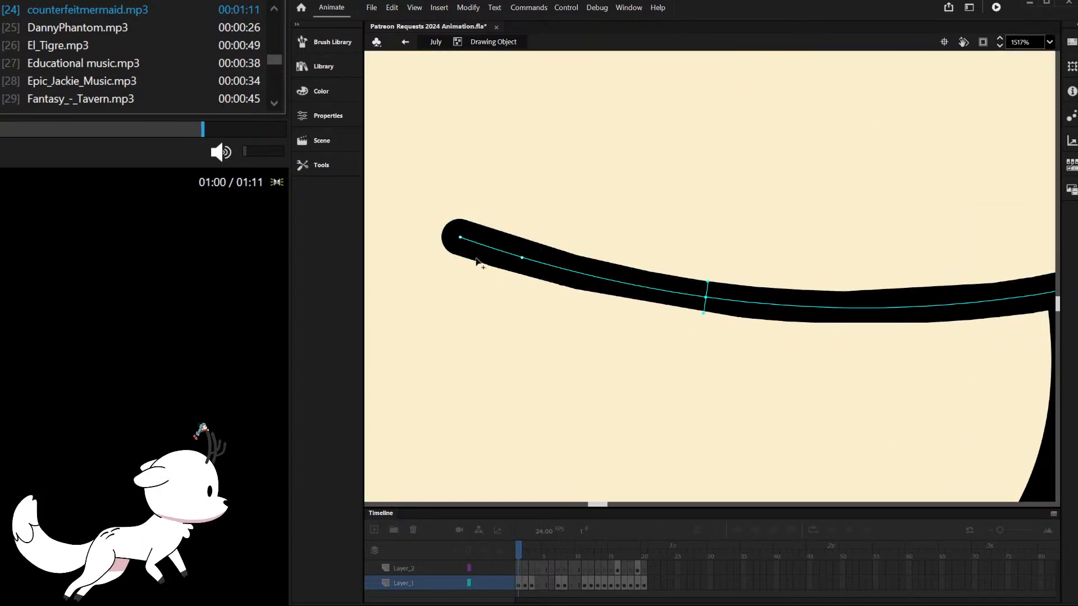
{"action": "left_click_drag", "start_coordinate": [455, 254], "coordinate": [460, 243]}
{"action": "scroll", "coordinate": [614, 284], "scroll_direction": "down", "scroll_amount": 5}
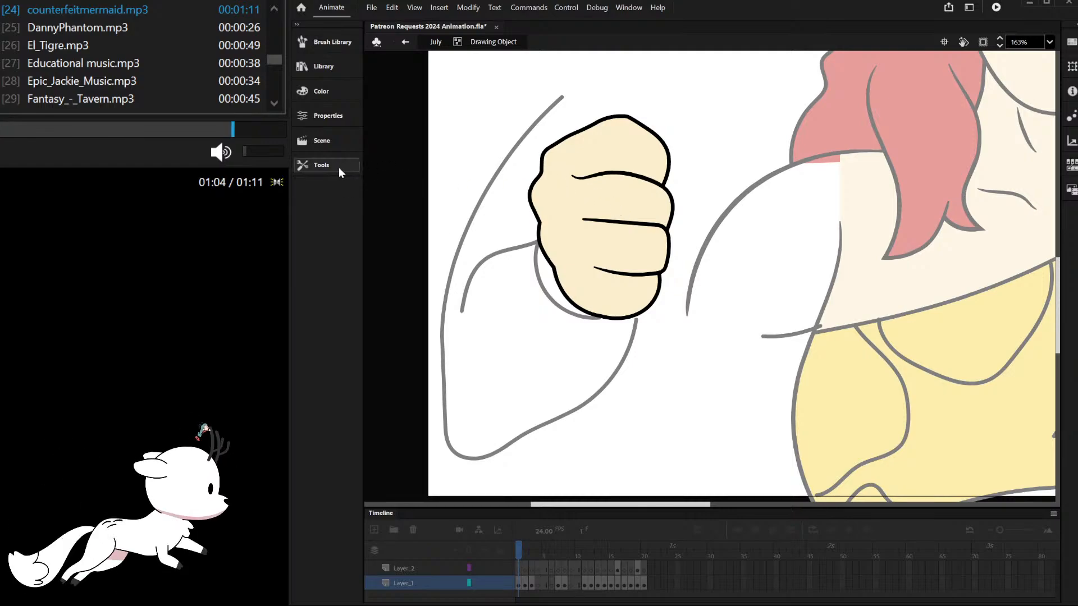
Step: Break apart the forearm outline and the crease line beside the fist, and merge them into one drawing object
{"action": "double_click", "coordinate": [464, 115]}
{"action": "left_click", "coordinate": [547, 337]}
{"action": "left_click", "coordinate": [472, 281]}
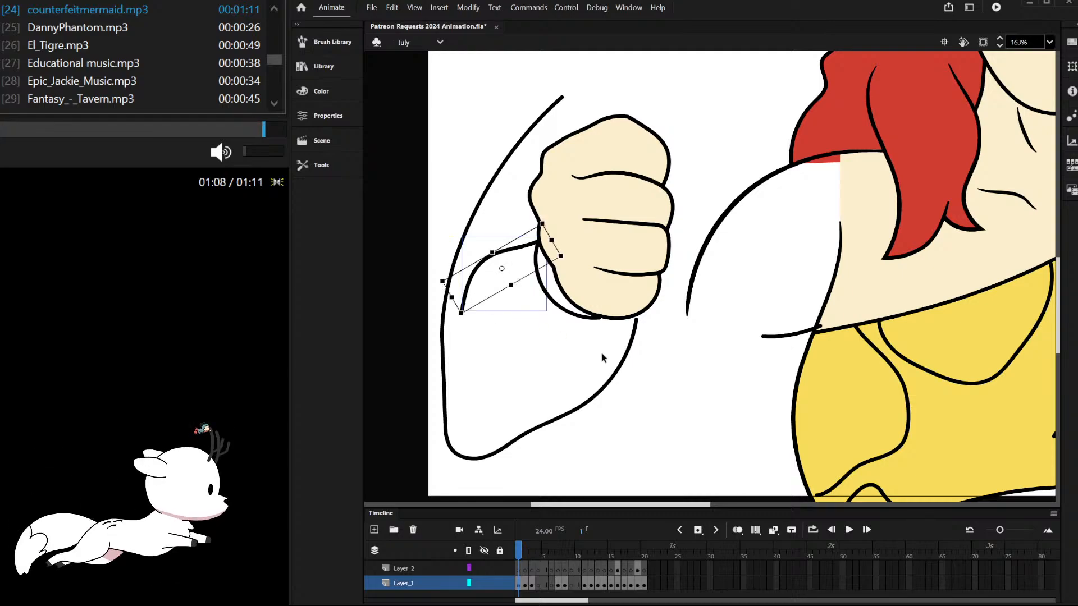
{"action": "left_click", "coordinate": [624, 362], "text": "shift"}
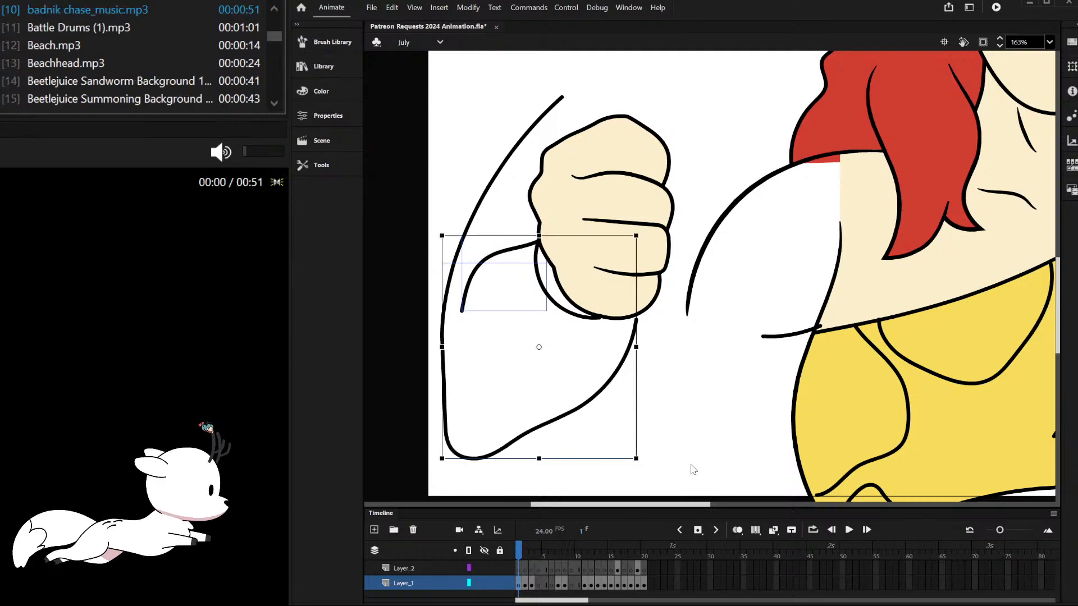
{"action": "key", "text": "ctrl+b"}
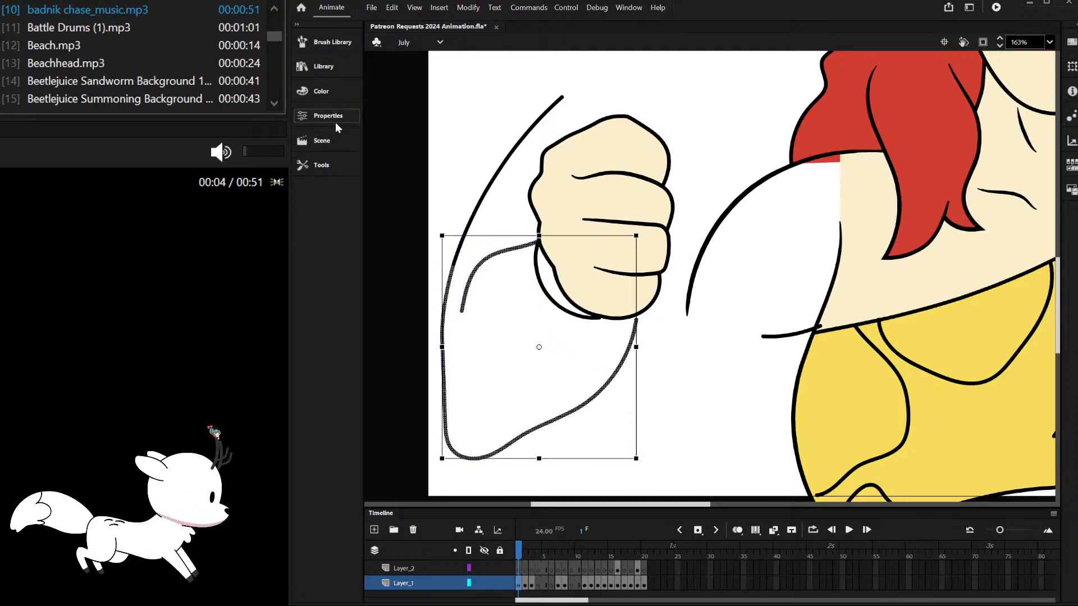
Step: Close the forearm outline with straight lines across the wrist and from the outer edge to the crease line
{"action": "double_click", "coordinate": [635, 345]}
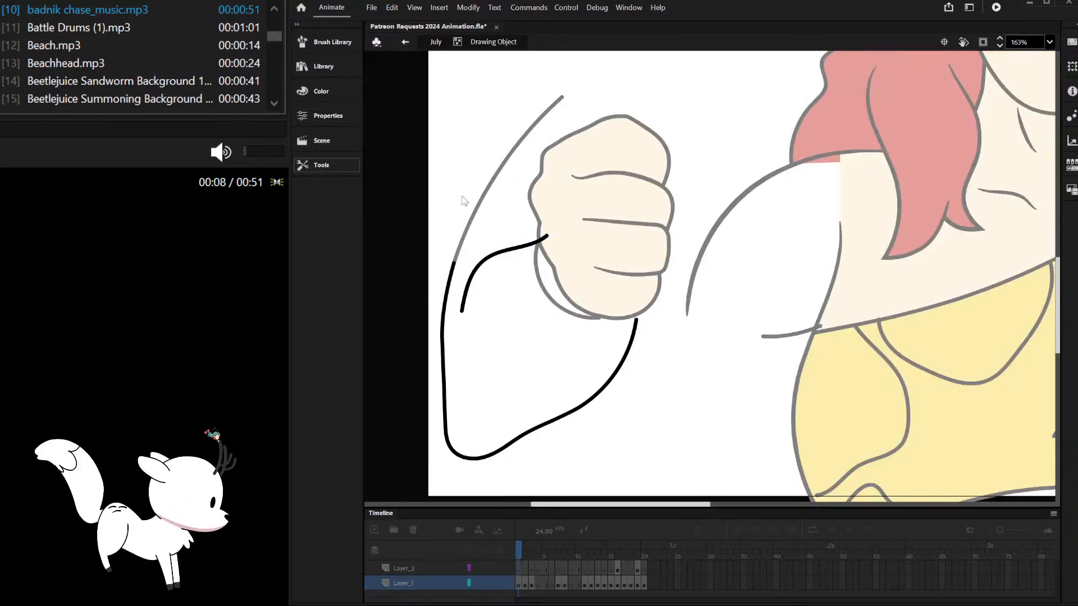
{"action": "left_click_drag", "start_coordinate": [545, 237], "coordinate": [636, 319]}
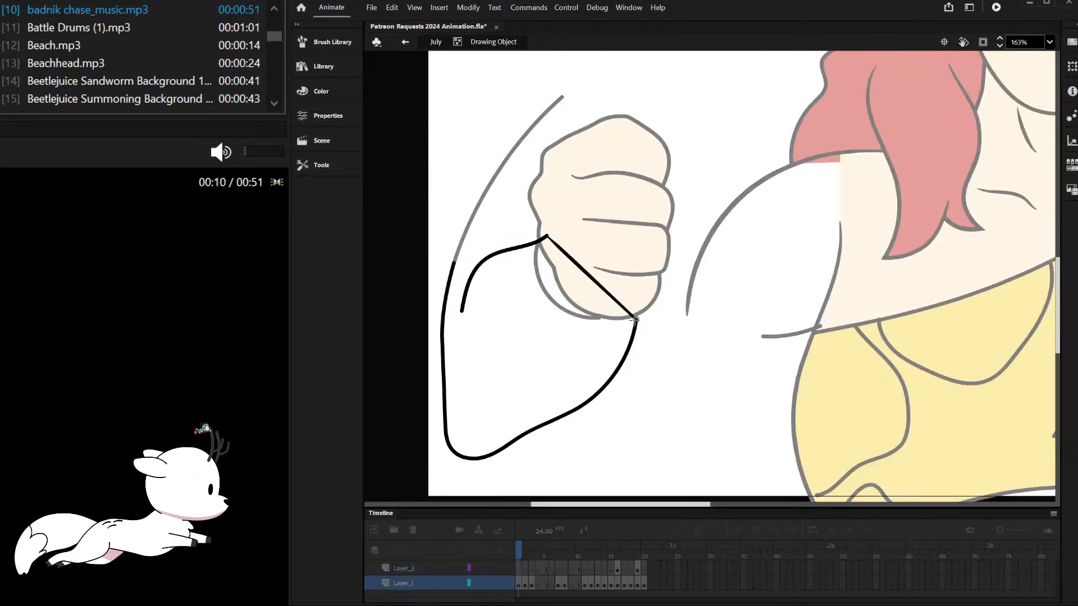
{"action": "left_click_drag", "start_coordinate": [455, 262], "coordinate": [482, 261]}
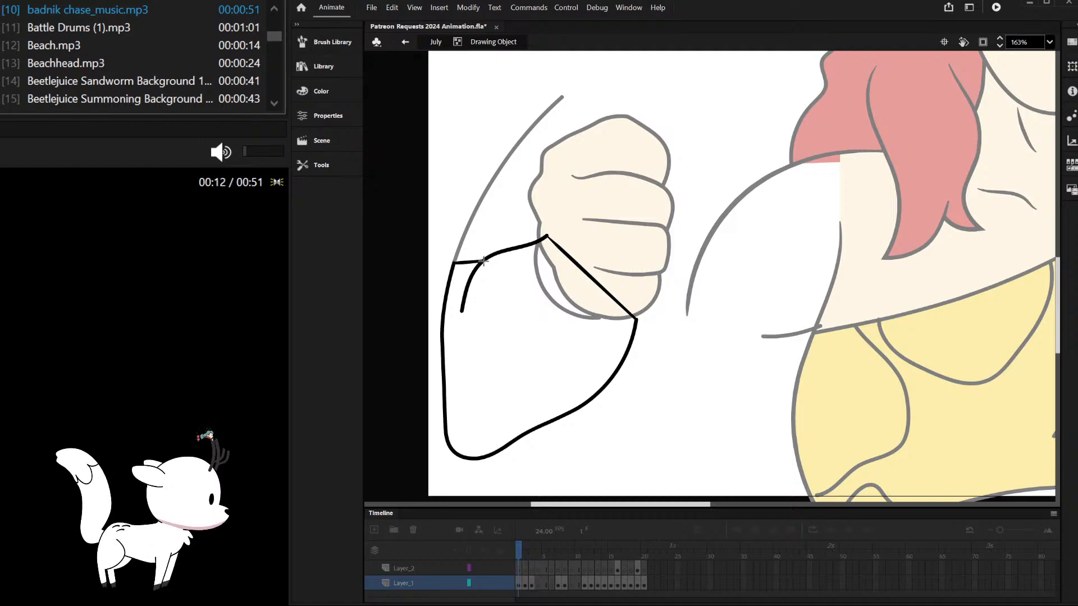
{"action": "double_click", "coordinate": [403, 170]}
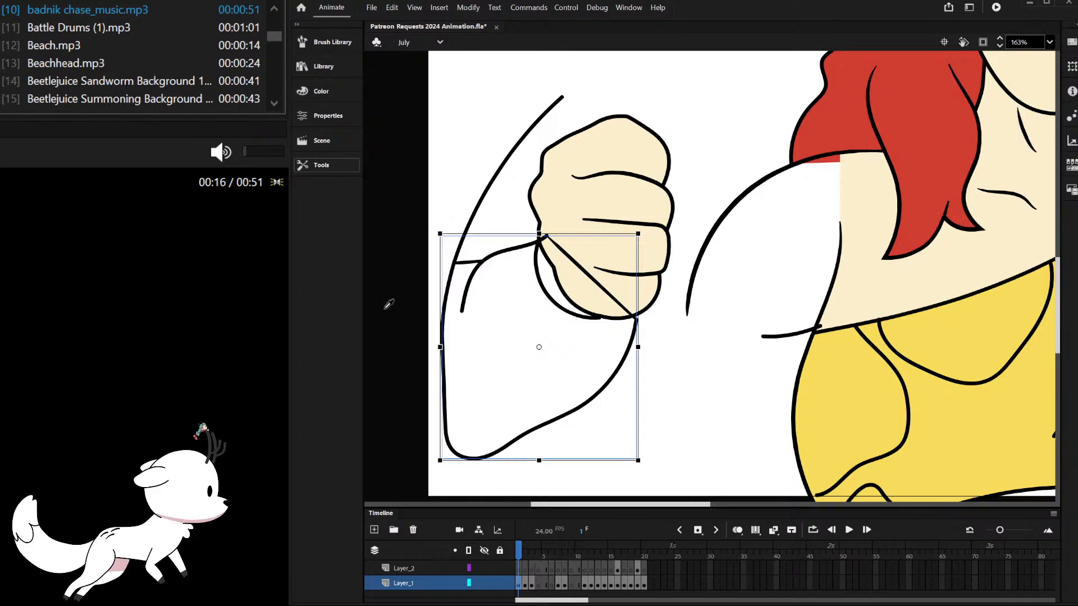
Step: Sample the fist's skin tone, fill the forearm with it and send the forearm to the back
{"action": "left_click", "coordinate": [566, 171]}
{"action": "left_click", "coordinate": [721, 118]}
{"action": "left_click", "coordinate": [584, 300]}
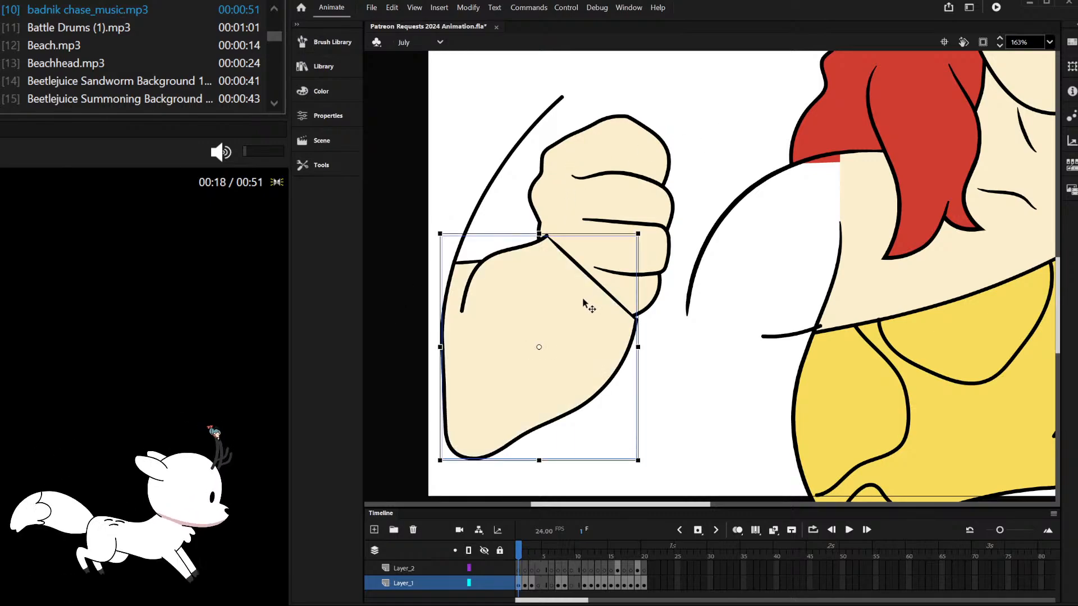
{"action": "key", "text": "ctrl+shift+Down"}
Step: Delete the straight closing lines from the forearm and extend its inner outline up to the fist
{"action": "double_click", "coordinate": [553, 324]}
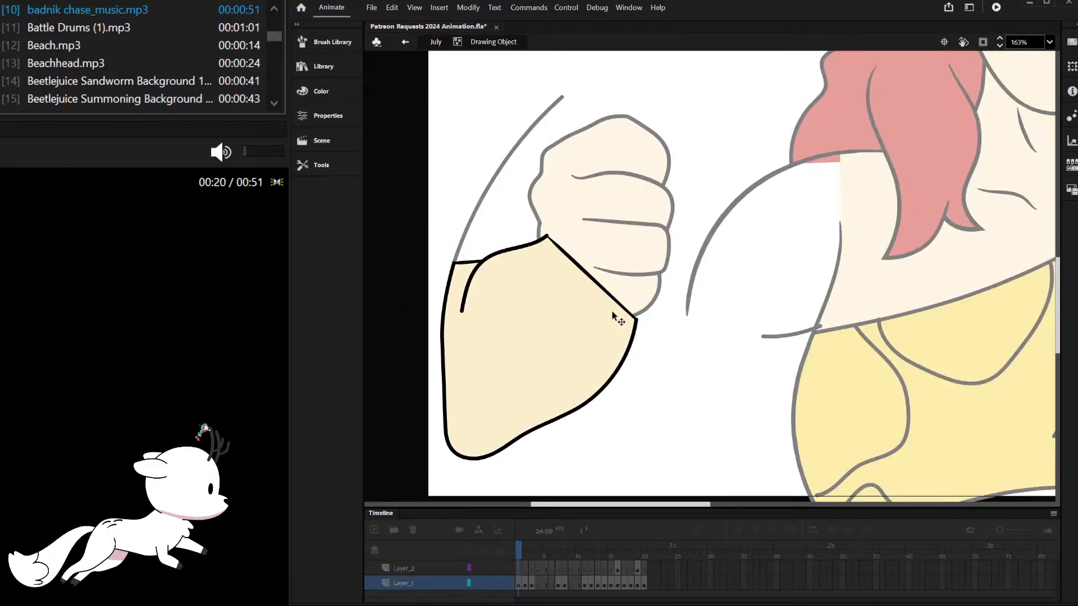
{"action": "left_click_drag", "start_coordinate": [637, 311], "coordinate": [640, 307]}
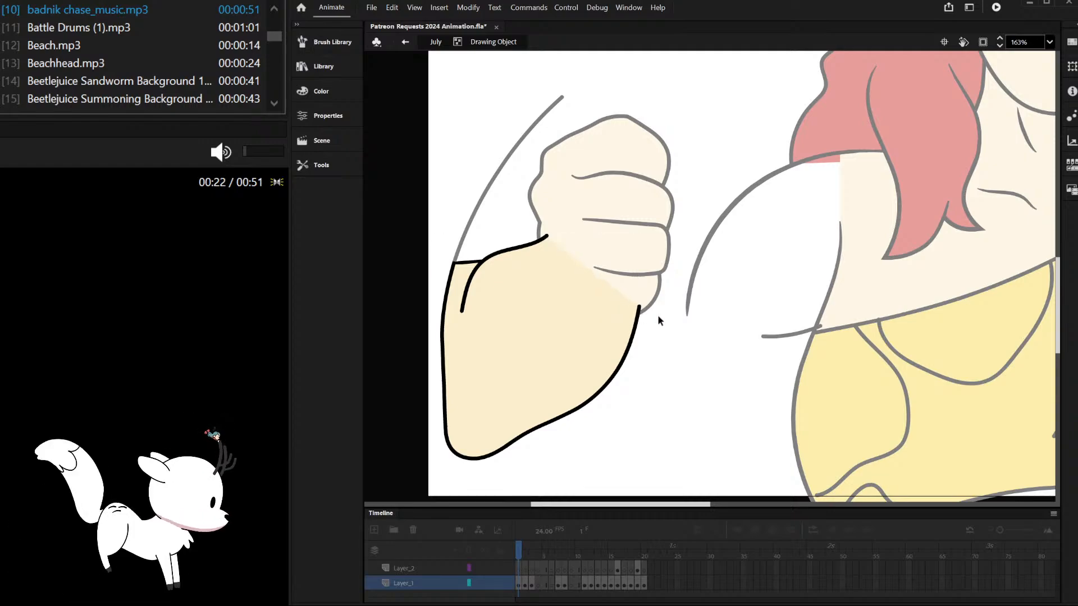
{"action": "double_click", "coordinate": [657, 315]}
{"action": "double_click", "coordinate": [466, 264]}
{"action": "left_click", "coordinate": [465, 262]}
{"action": "key", "text": "Delete"}
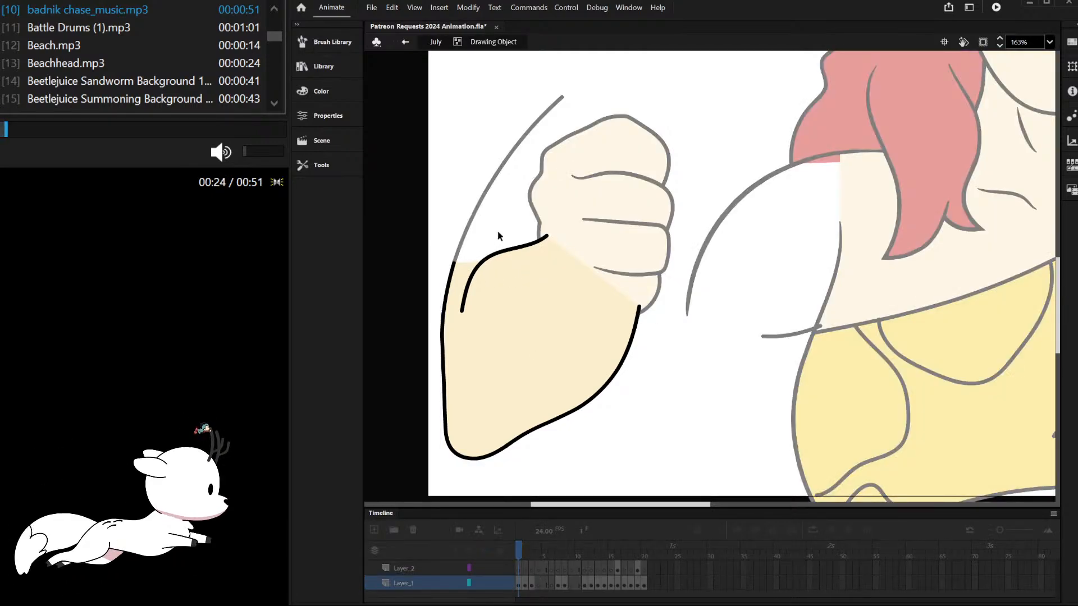
{"action": "double_click", "coordinate": [498, 233]}
{"action": "left_click", "coordinate": [498, 233]}
Step: Extend the lower end of the wristband curve along the underside of the fist
{"action": "scroll", "coordinate": [557, 279], "scroll_direction": "down", "scroll_amount": 3}
{"action": "scroll", "coordinate": [571, 297], "scroll_direction": "up", "scroll_amount": 4}
{"action": "scroll", "coordinate": [570, 298], "scroll_direction": "up", "scroll_amount": 4}
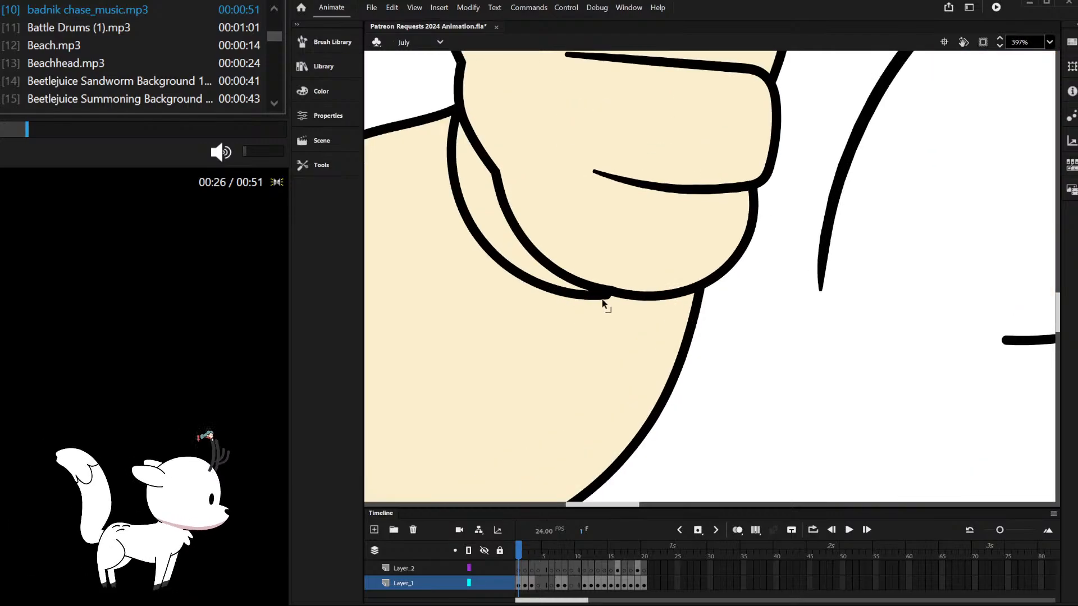
{"action": "double_click", "coordinate": [605, 296]}
{"action": "left_click_drag", "start_coordinate": [606, 294], "coordinate": [672, 299]}
{"action": "scroll", "coordinate": [671, 306], "scroll_direction": "down", "scroll_amount": 2}
{"action": "scroll", "coordinate": [572, 239], "scroll_direction": "up", "scroll_amount": 1}
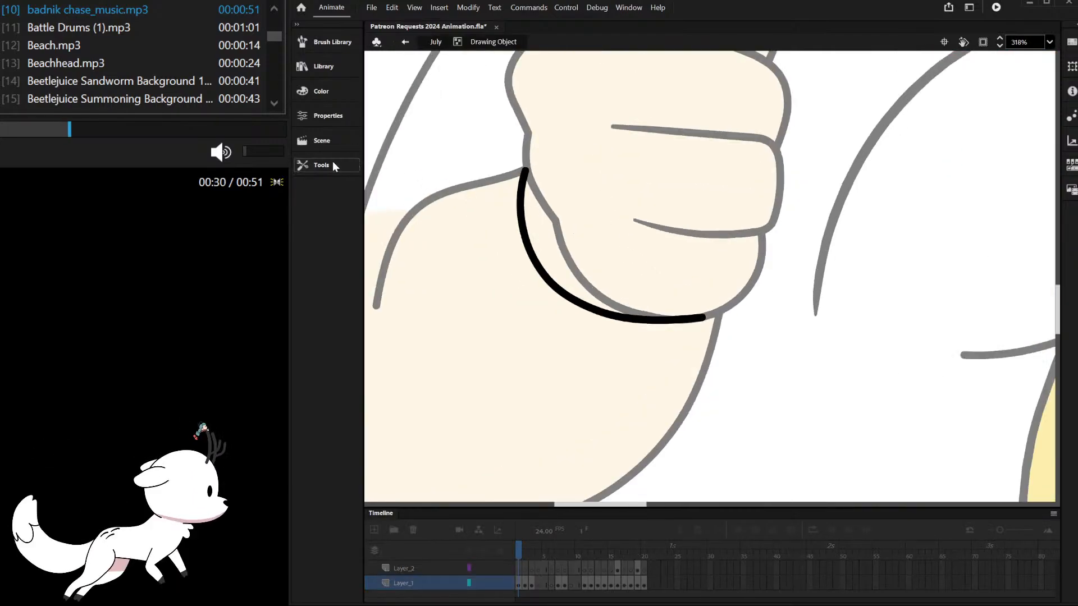
Step: Close the wristband curve with a straight line behind the fist and fill it with the dress's yellow
{"action": "left_click_drag", "start_coordinate": [525, 170], "coordinate": [703, 318]}
{"action": "left_click", "coordinate": [335, 159]}
{"action": "left_click", "coordinate": [386, 171]}
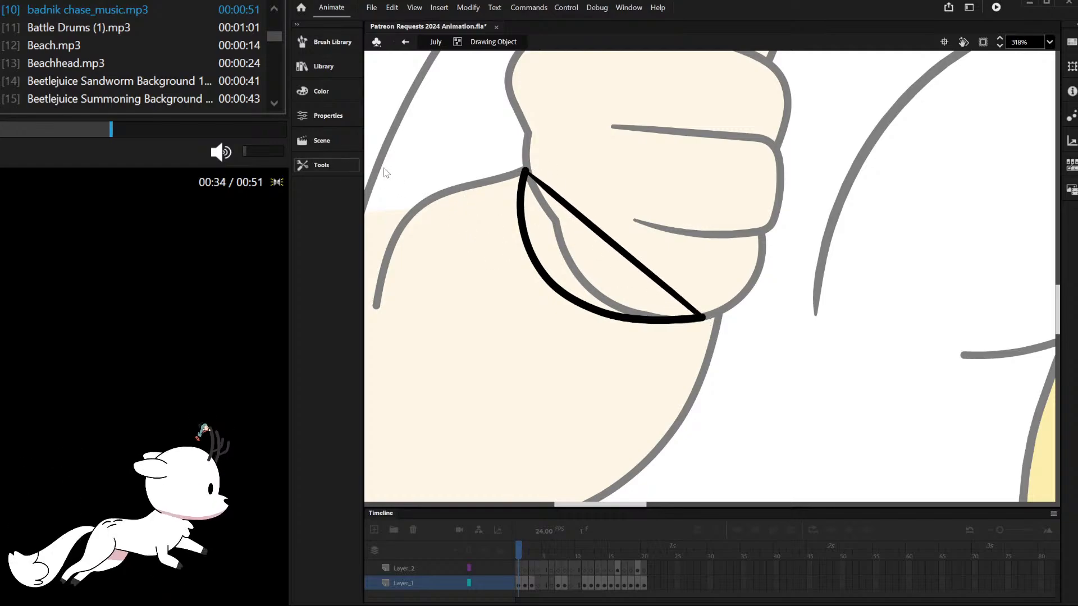
{"action": "double_click", "coordinate": [399, 162]}
{"action": "left_click", "coordinate": [328, 166]}
{"action": "left_click", "coordinate": [392, 304]}
{"action": "scroll", "coordinate": [680, 283], "scroll_direction": "down", "scroll_amount": 6}
{"action": "left_click", "coordinate": [803, 337]}
{"action": "key", "text": "v"}
{"action": "left_click", "coordinate": [736, 210]}
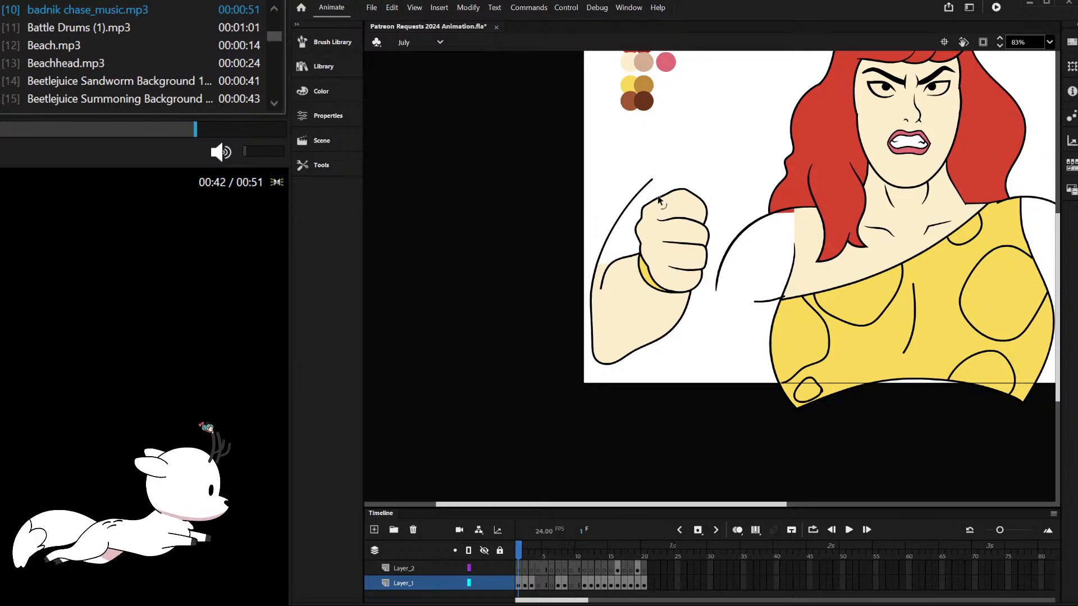
Step: Close the outer arm curve beside the fist into a four-sided shape using straight lines that pass behind the fist
{"action": "scroll", "coordinate": [663, 261], "scroll_direction": "up", "scroll_amount": 3}
{"action": "scroll", "coordinate": [660, 264], "scroll_direction": "down", "scroll_amount": 1}
{"action": "scroll", "coordinate": [662, 269], "scroll_direction": "up", "scroll_amount": 2}
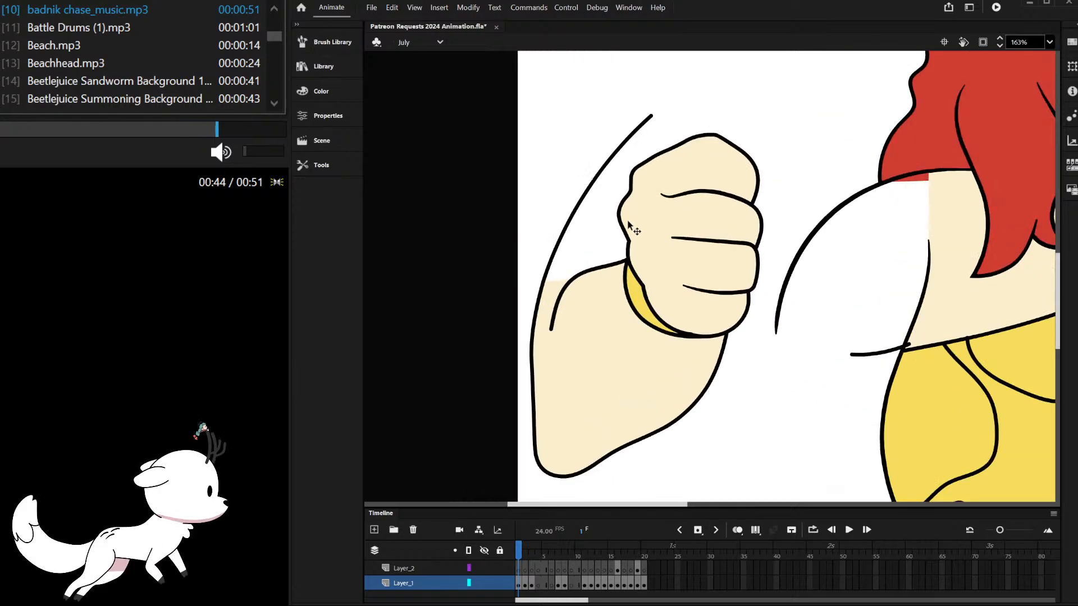
{"action": "double_click", "coordinate": [594, 186]}
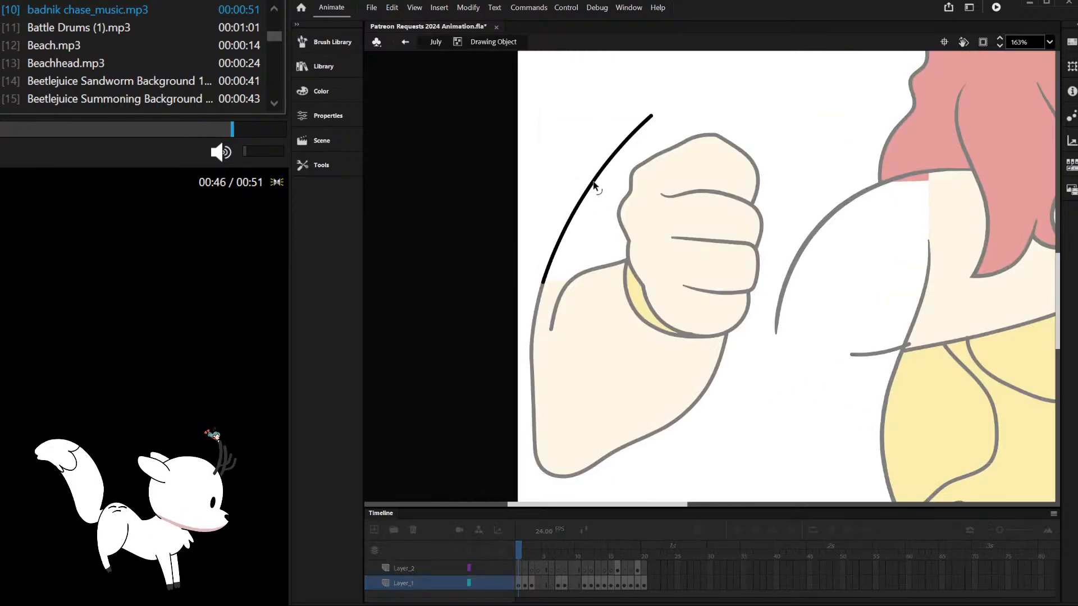
{"action": "double_click", "coordinate": [557, 140]}
{"action": "double_click", "coordinate": [609, 163]}
{"action": "left_click", "coordinate": [609, 163]}
{"action": "left_click", "coordinate": [422, 165]}
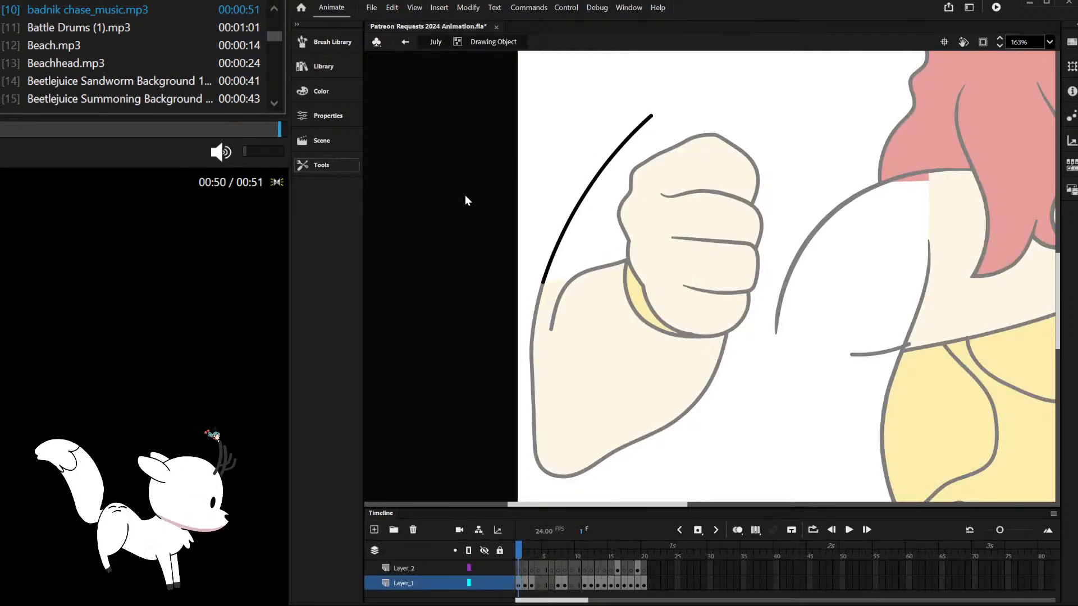
{"action": "mouse_move", "coordinate": [653, 113]}
{"action": "left_mouse_down"}
{"action": "mouse_move", "coordinate": [743, 161]}
{"action": "mouse_move", "coordinate": [732, 252]}
{"action": "mouse_move", "coordinate": [707, 312]}
{"action": "mouse_move", "coordinate": [540, 282]}
{"action": "left_mouse_up"}
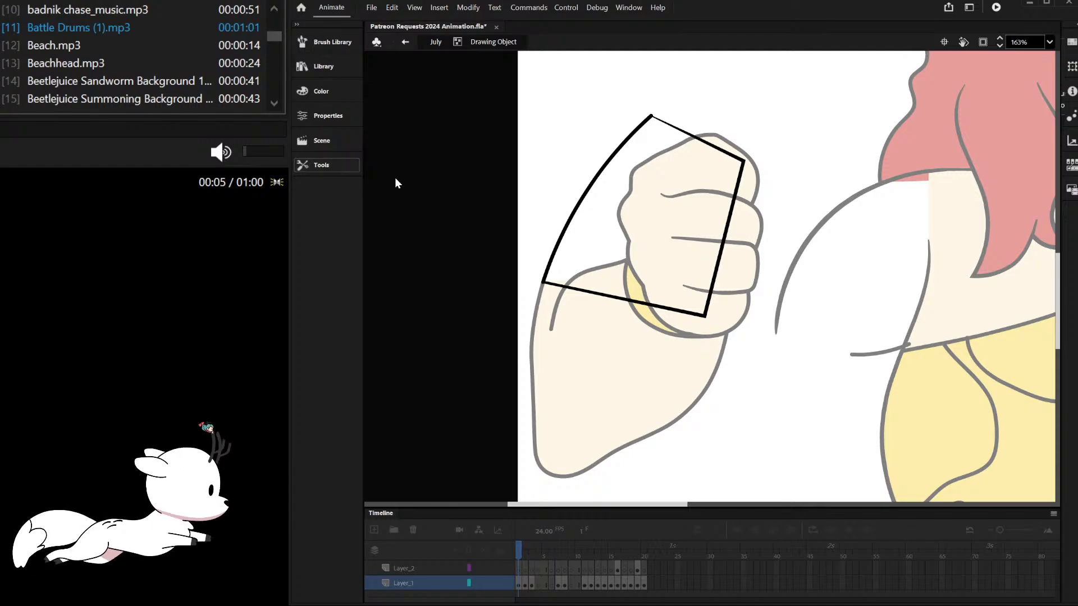
{"action": "double_click", "coordinate": [525, 146]}
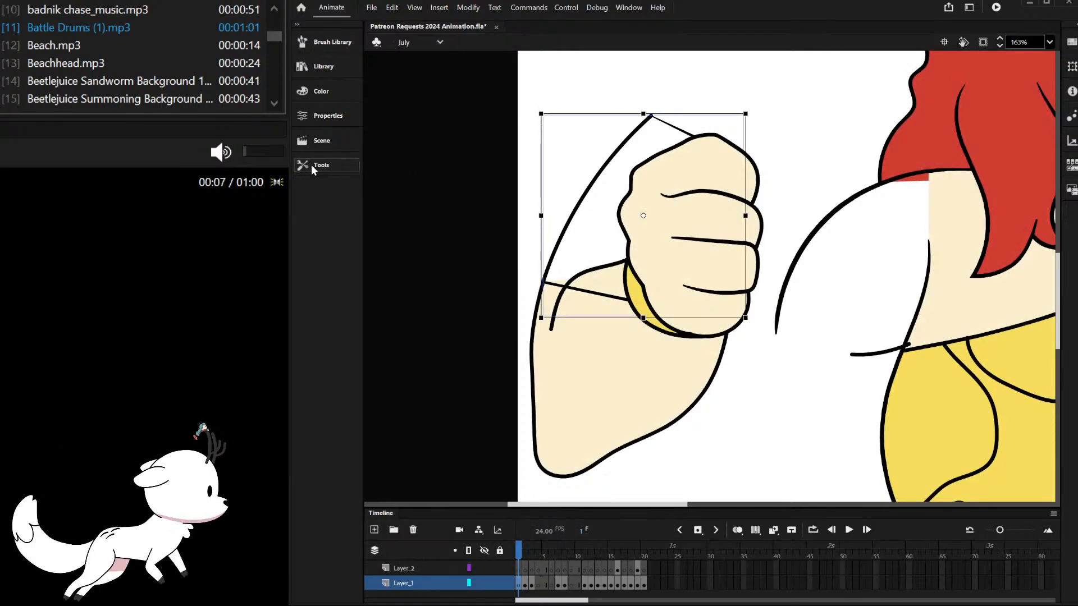
Step: Fill the closed outer arm shape with the skin tone sampled from the forearm
{"action": "key", "text": "i"}
{"action": "left_click", "coordinate": [591, 316]}
{"action": "key", "text": "v"}
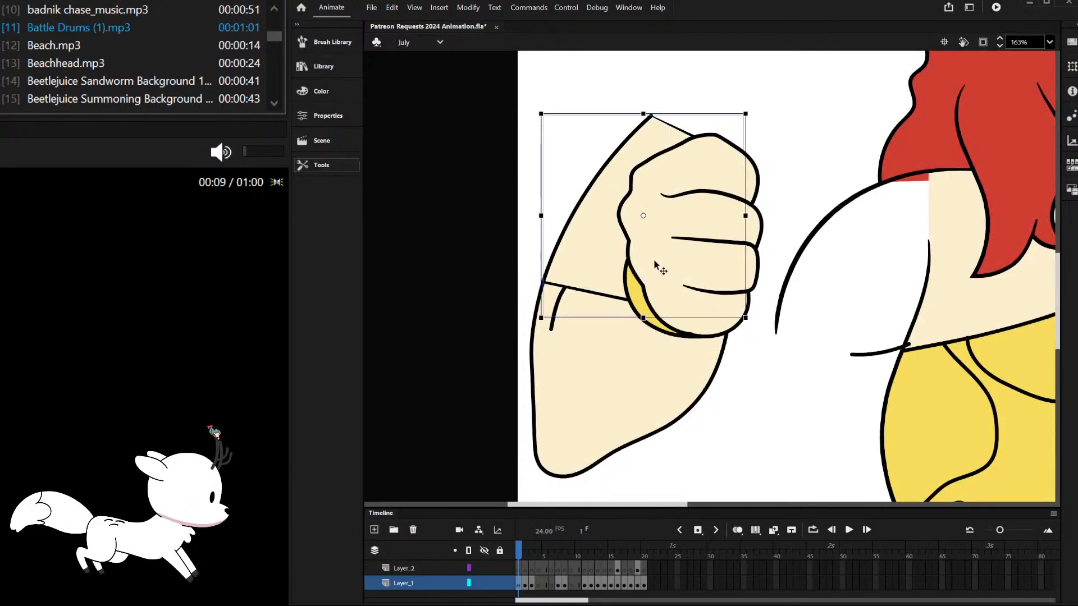
Step: Delete the lower and upper straight closing lines from the outer arm shape, keeping its fill and curve
{"action": "double_click", "coordinate": [587, 268]}
{"action": "left_click", "coordinate": [582, 296]}
{"action": "key", "text": "Delete"}
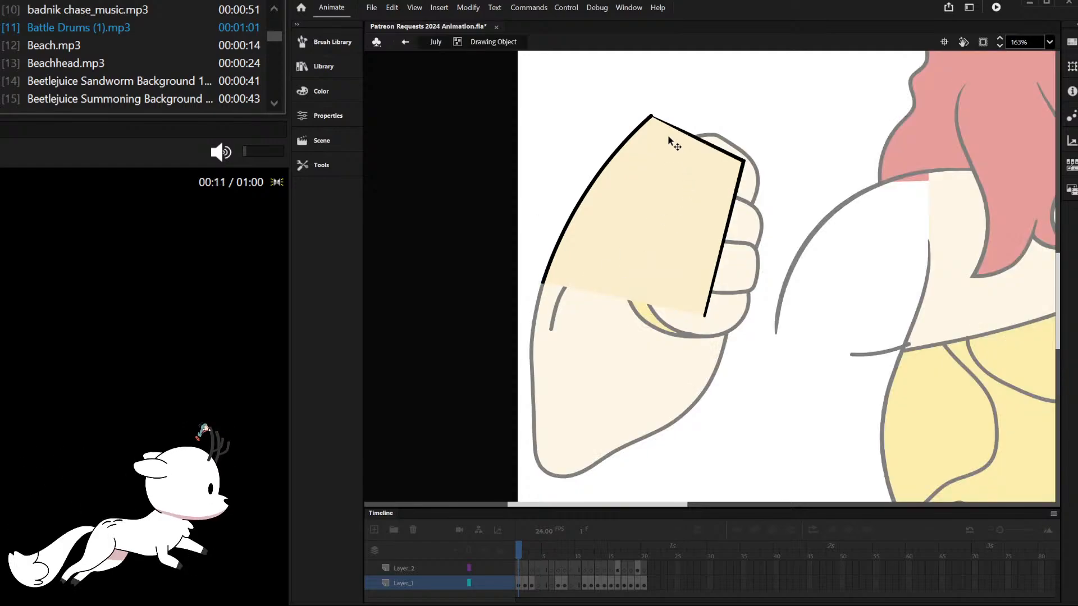
{"action": "left_click", "coordinate": [666, 127]}
{"action": "key", "text": "Delete"}
{"action": "double_click", "coordinate": [631, 85]}
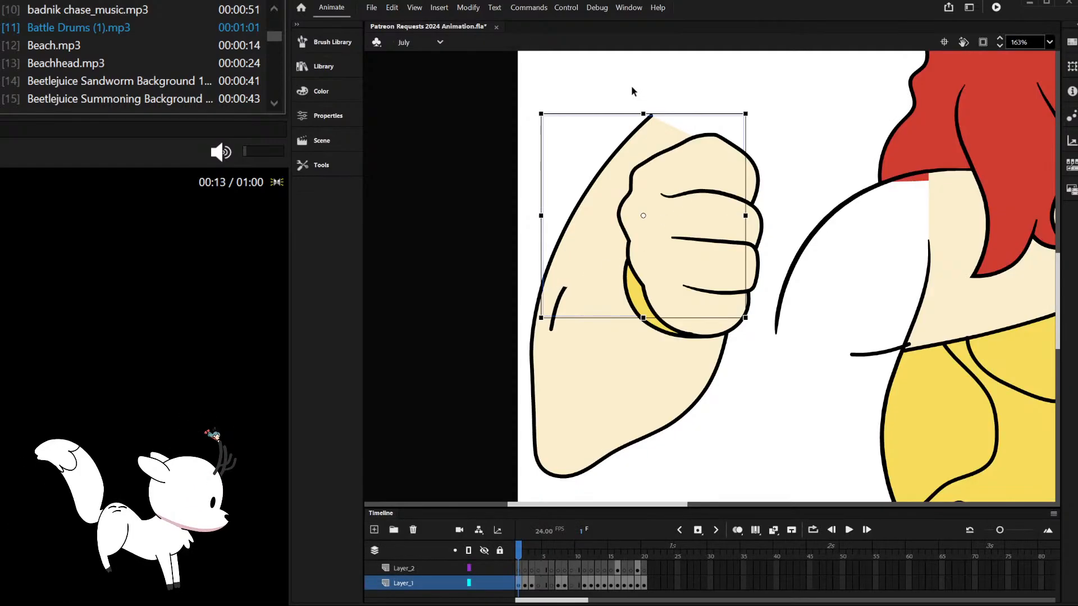
{"action": "left_click", "coordinate": [564, 296]}
{"action": "key", "text": "Delete"}
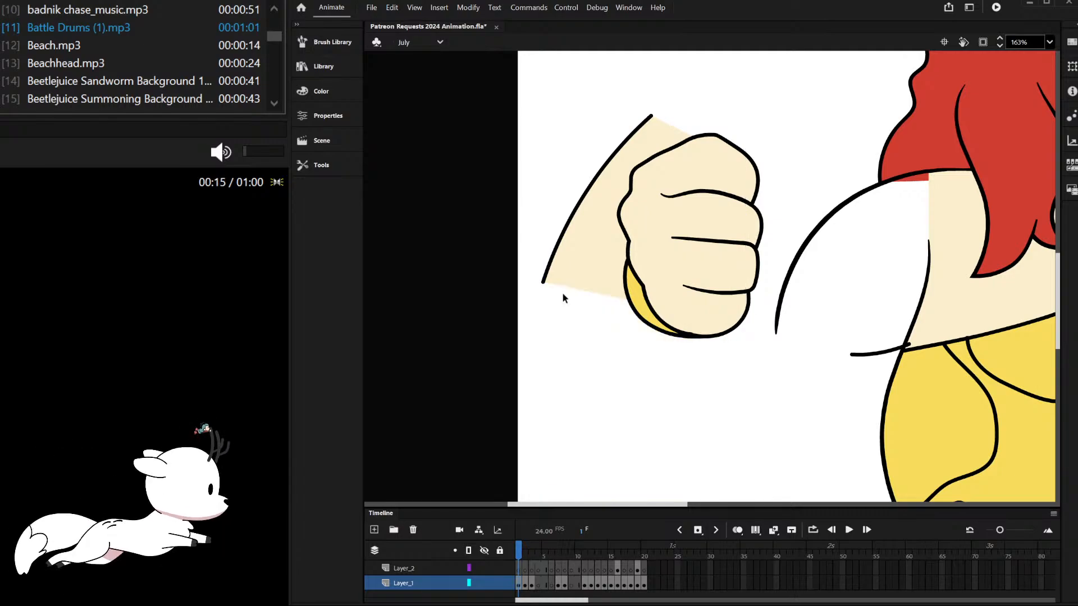
{"action": "key", "text": "ctrl+z"}
Step: Send the outer arm shape behind the forearm and taper the lower end of the forearm's crease line
{"action": "left_click", "coordinate": [584, 254]}
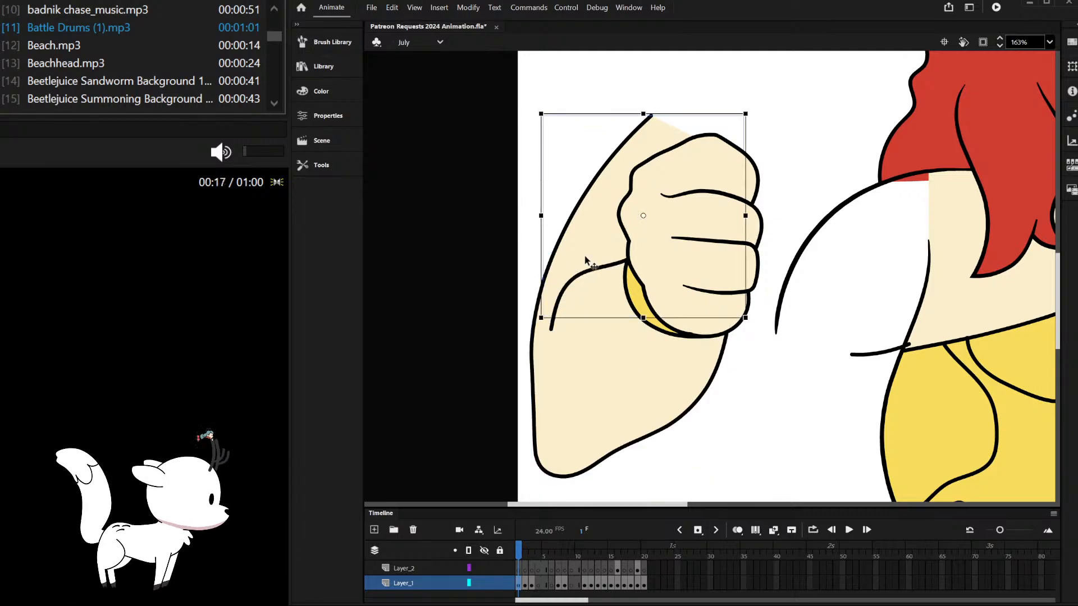
{"action": "scroll", "coordinate": [533, 331], "scroll_direction": "up", "scroll_amount": 5}
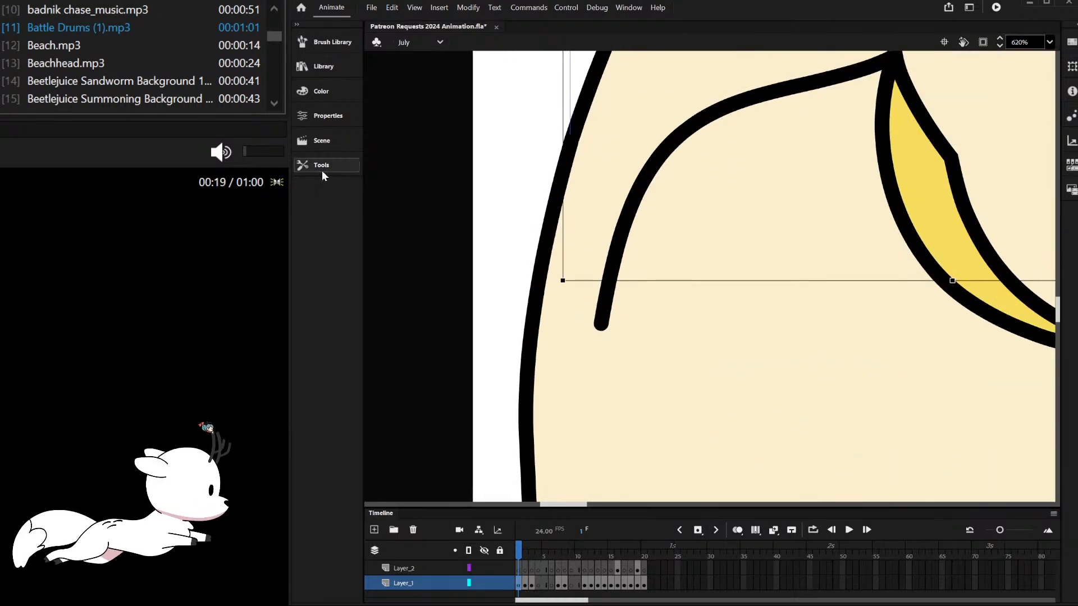
{"action": "left_click", "coordinate": [399, 251]}
{"action": "scroll", "coordinate": [617, 258], "scroll_direction": "up", "scroll_amount": 4}
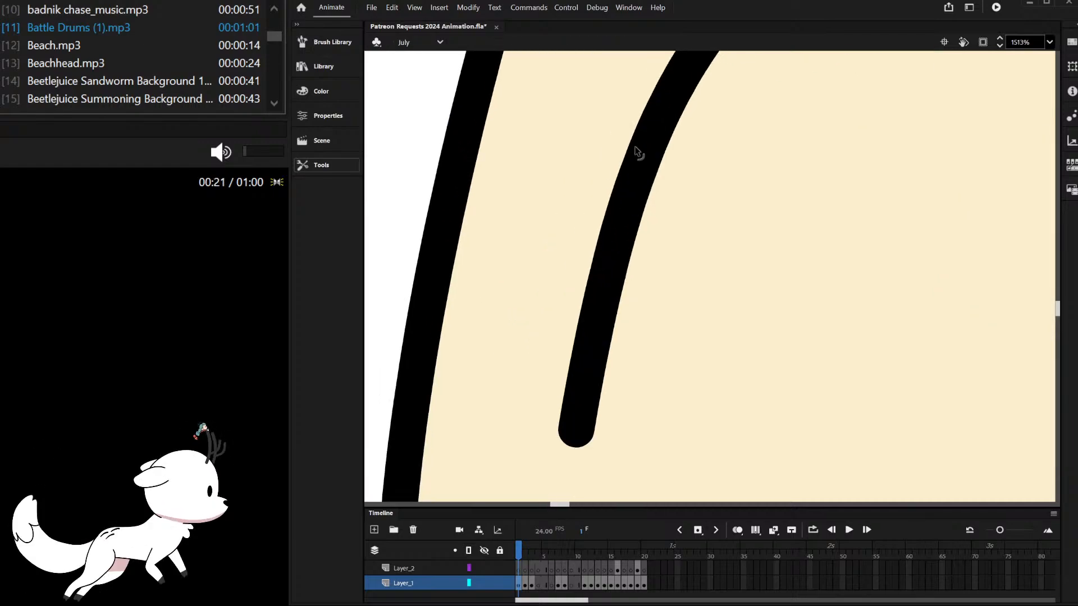
{"action": "left_click_drag", "start_coordinate": [566, 439], "coordinate": [575, 432]}
{"action": "scroll", "coordinate": [587, 344], "scroll_direction": "down", "scroll_amount": 10}
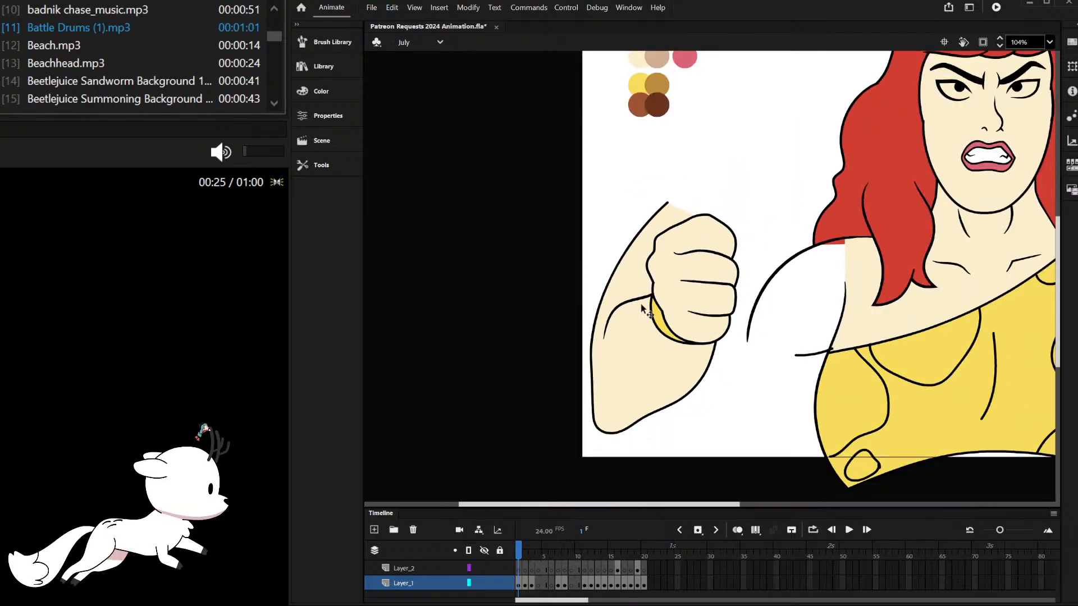
{"action": "scroll", "coordinate": [684, 312], "scroll_direction": "down", "scroll_amount": 4}
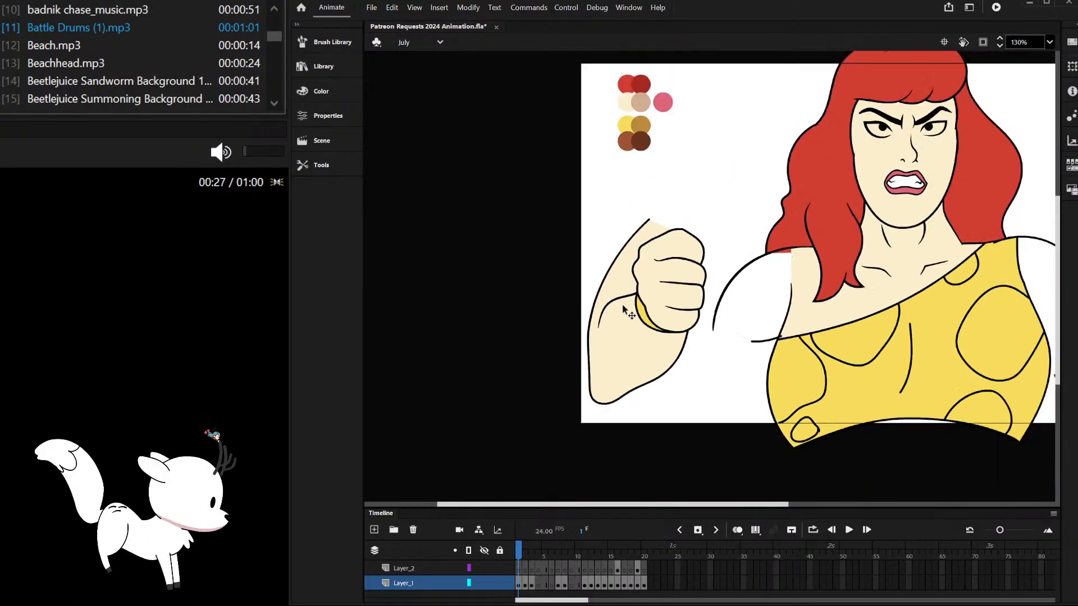
{"action": "scroll", "coordinate": [610, 310], "scroll_direction": "up", "scroll_amount": 2}
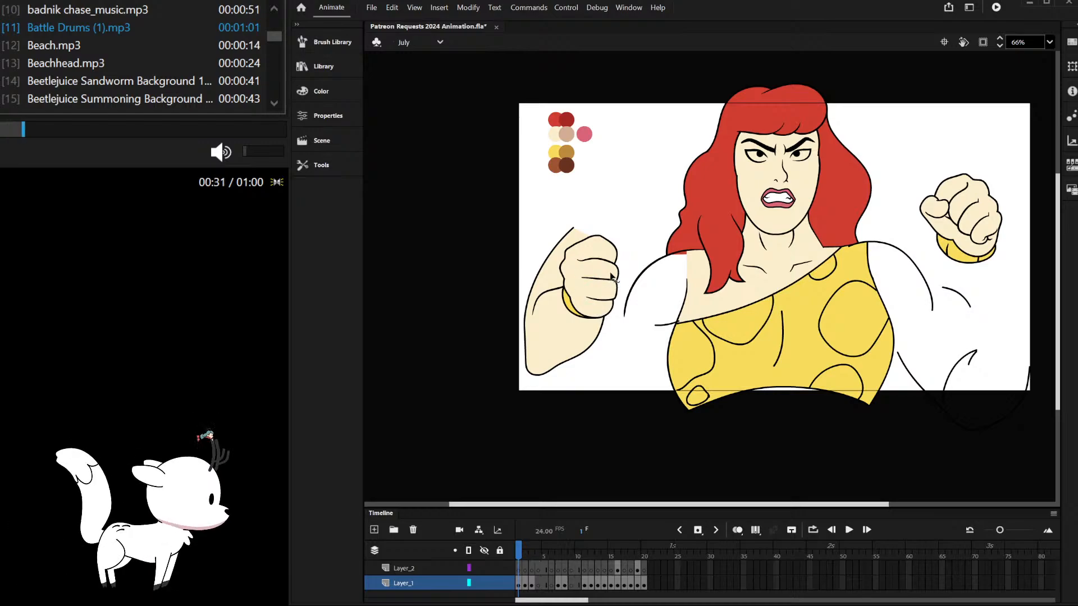
{"action": "left_click_drag", "start_coordinate": [612, 276], "coordinate": [608, 266]}
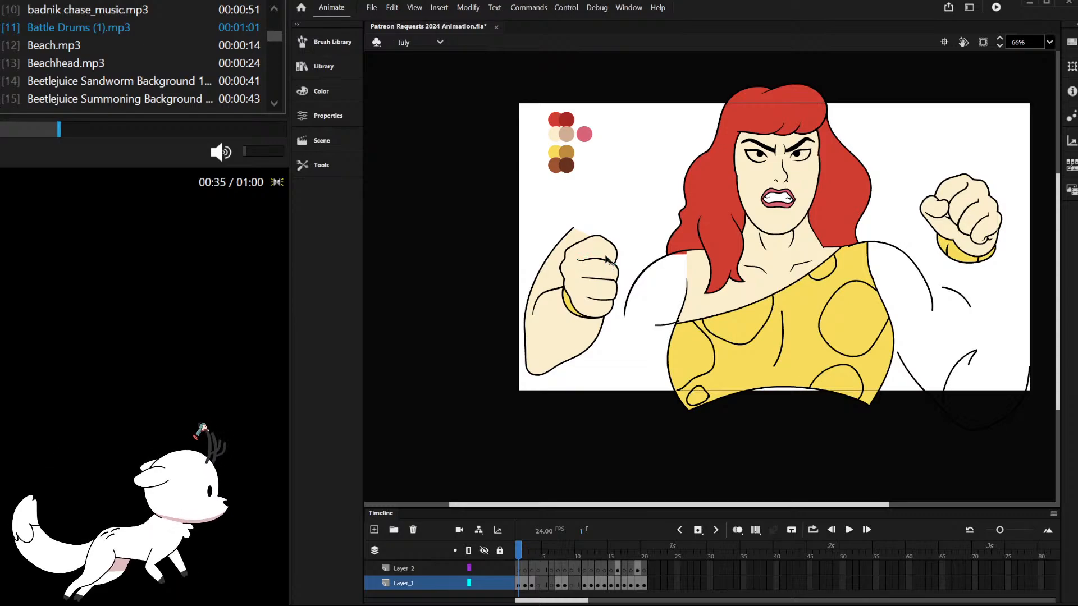
{"action": "scroll", "coordinate": [646, 269], "scroll_direction": "down", "scroll_amount": 1}
{"action": "scroll", "coordinate": [707, 301], "scroll_direction": "up", "scroll_amount": 2}
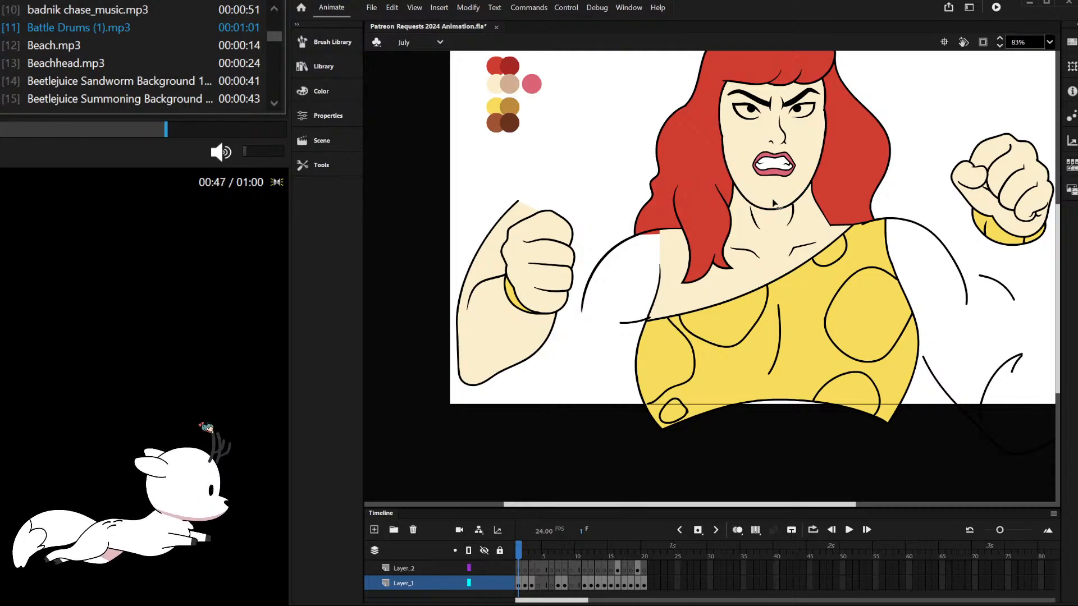
{"action": "scroll", "coordinate": [747, 195], "scroll_direction": "up", "scroll_amount": 3}
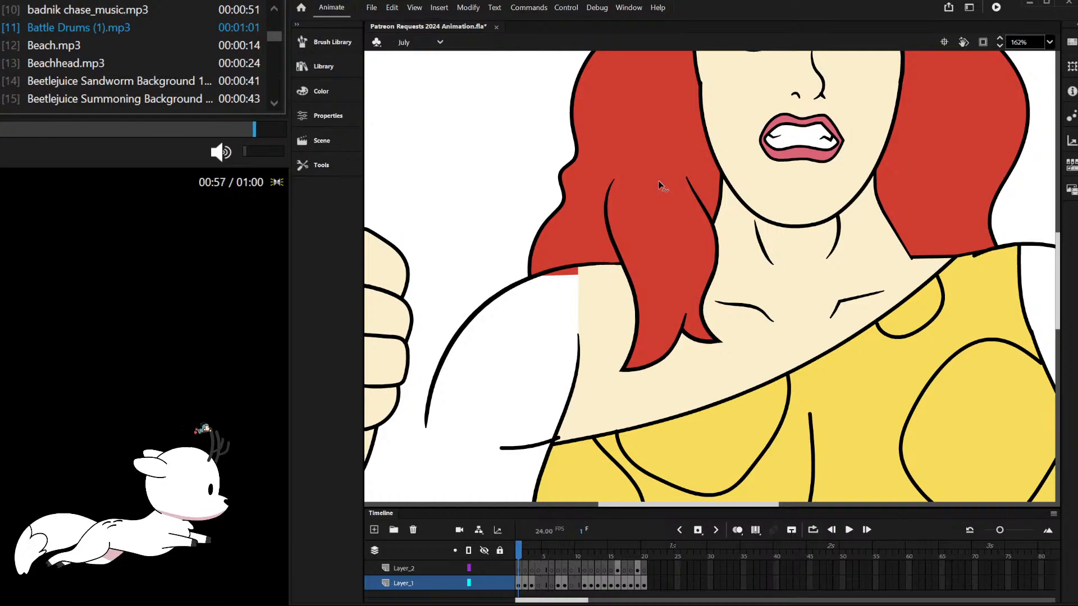
{"action": "left_click_drag", "start_coordinate": [660, 185], "coordinate": [690, 180]}
{"action": "scroll", "coordinate": [828, 250], "scroll_direction": "down", "scroll_amount": 5}
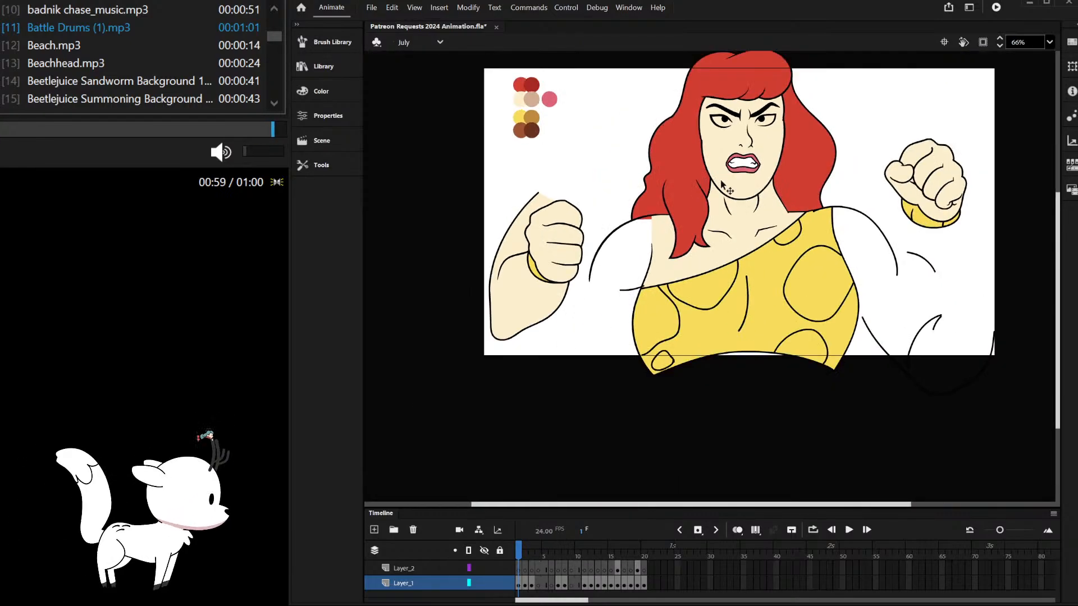
{"action": "scroll", "coordinate": [829, 250], "scroll_direction": "up", "scroll_amount": 2}
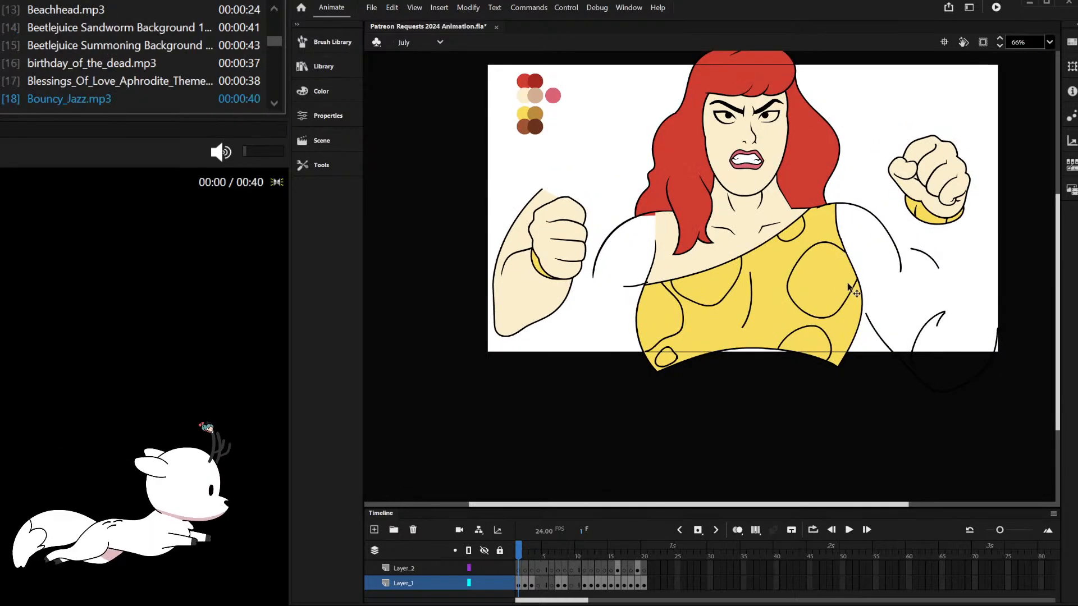
Step: Move the unfilled forearm lines beside the dress up and inward, tucking their inner end behind the torso
{"action": "scroll", "coordinate": [967, 312], "scroll_direction": "up", "scroll_amount": 2}
{"action": "scroll", "coordinate": [723, 189], "scroll_direction": "down", "scroll_amount": 1}
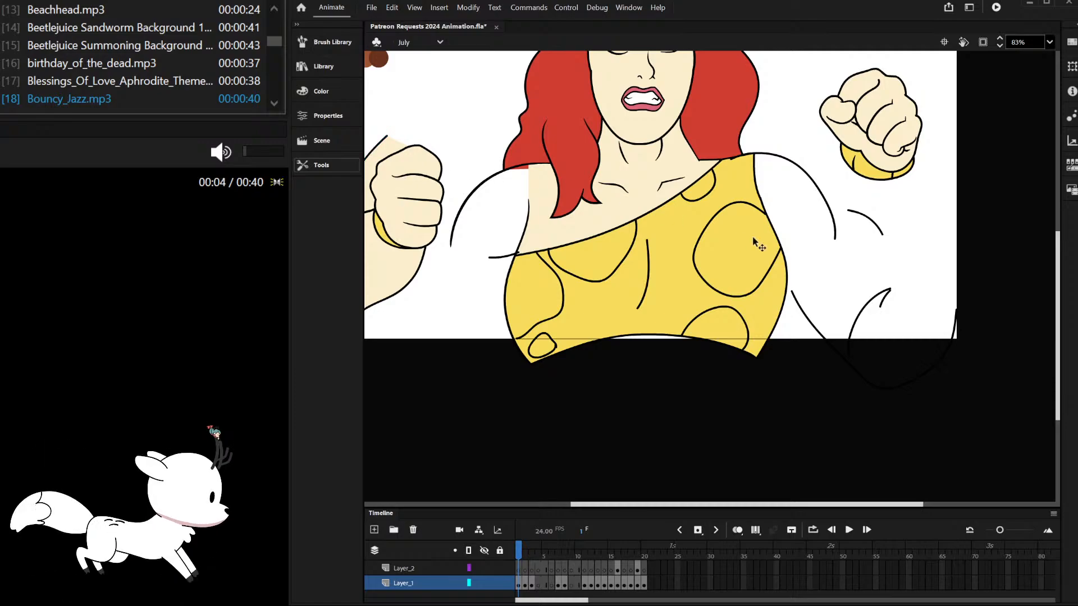
{"action": "left_click_drag", "start_coordinate": [800, 261], "coordinate": [994, 477]}
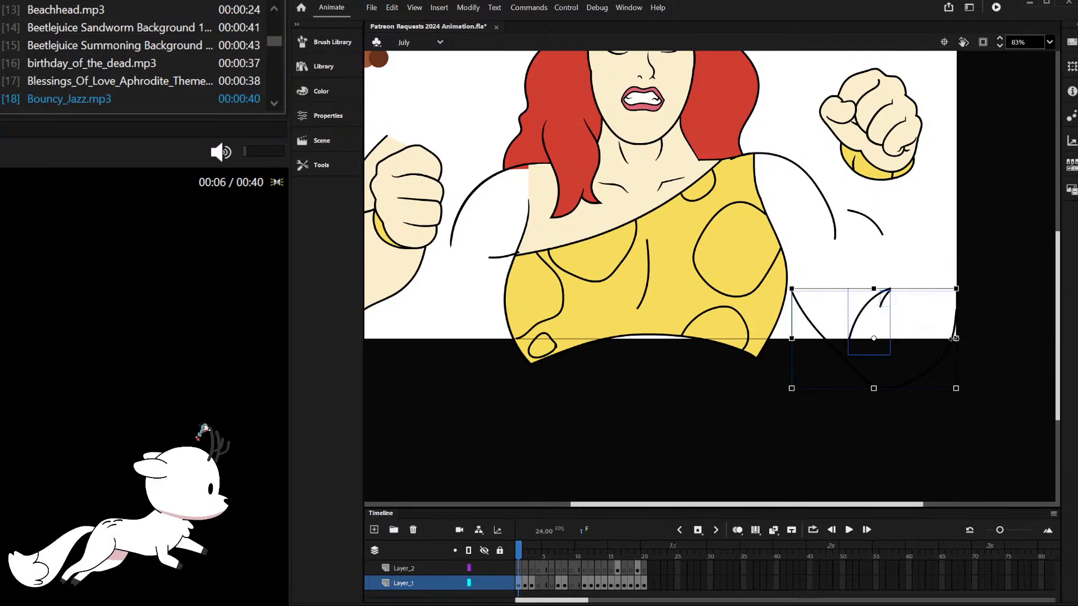
{"action": "mouse_move", "coordinate": [950, 357]}
{"action": "left_mouse_down"}
{"action": "mouse_move", "coordinate": [923, 323]}
{"action": "mouse_move", "coordinate": [915, 336]}
{"action": "mouse_move", "coordinate": [910, 308]}
{"action": "left_mouse_up"}
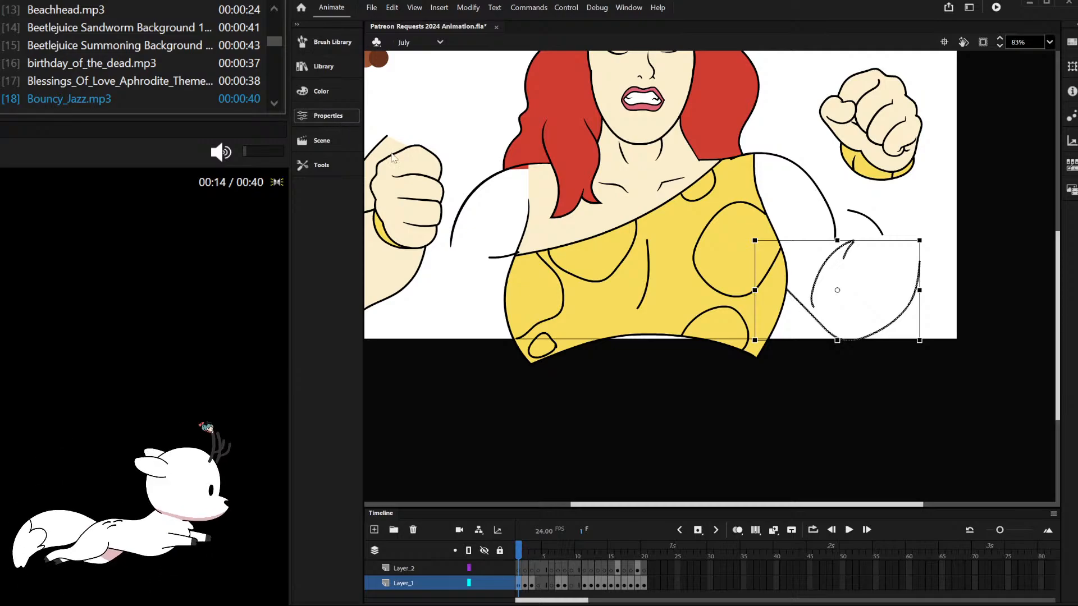
Step: Close the forearm outline with two straight lines meeting at the upper arm's end and fill it with the skin tone
{"action": "double_click", "coordinate": [822, 268]}
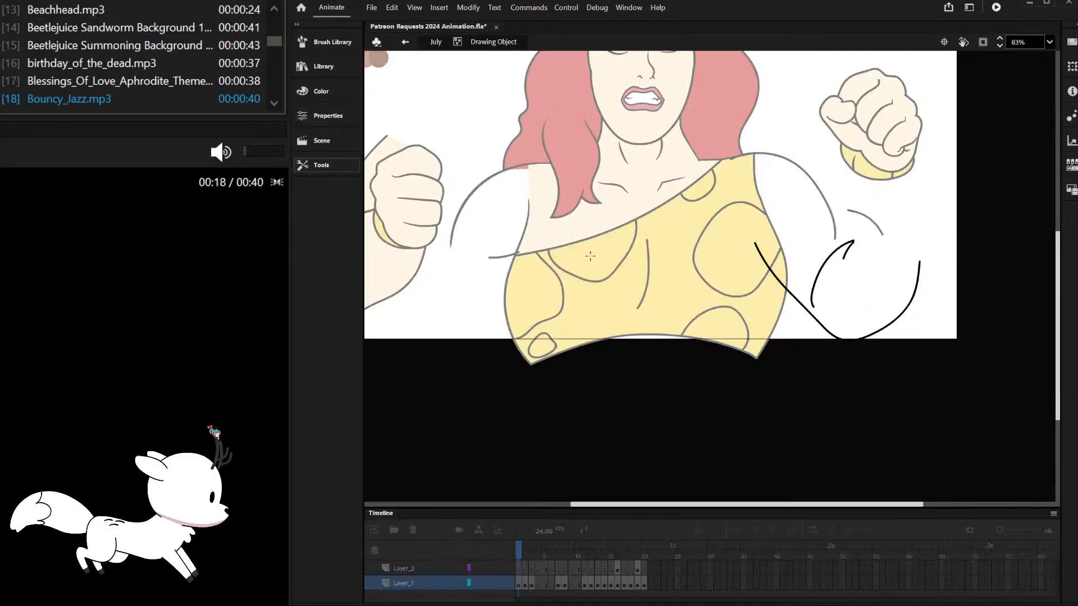
{"action": "mouse_move", "coordinate": [754, 243]}
{"action": "left_mouse_down"}
{"action": "mouse_move", "coordinate": [834, 230]}
{"action": "mouse_move", "coordinate": [919, 262]}
{"action": "left_mouse_up"}
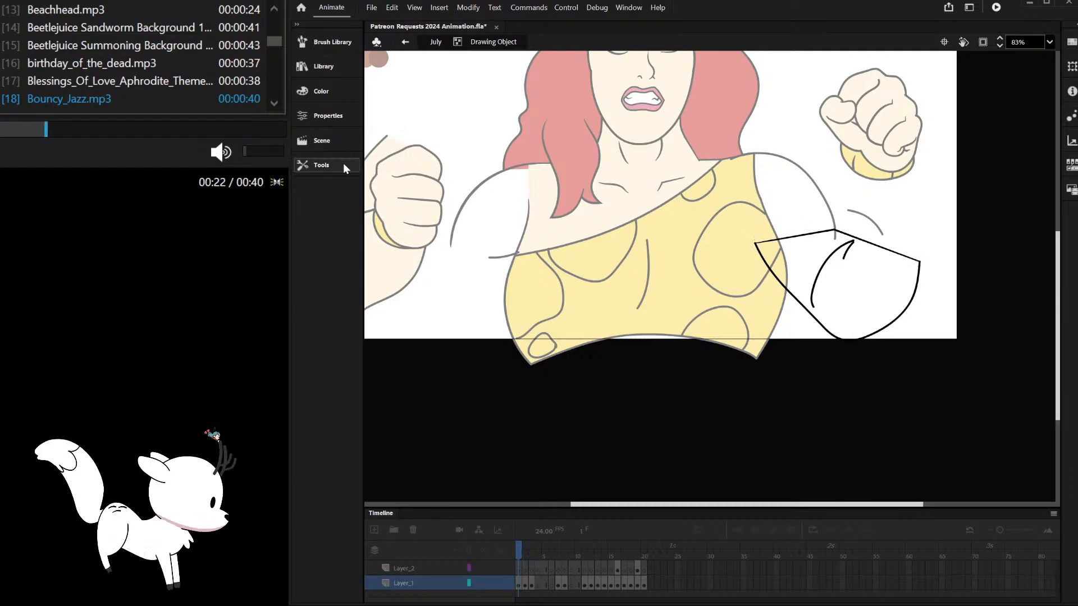
{"action": "left_click", "coordinate": [783, 262]}
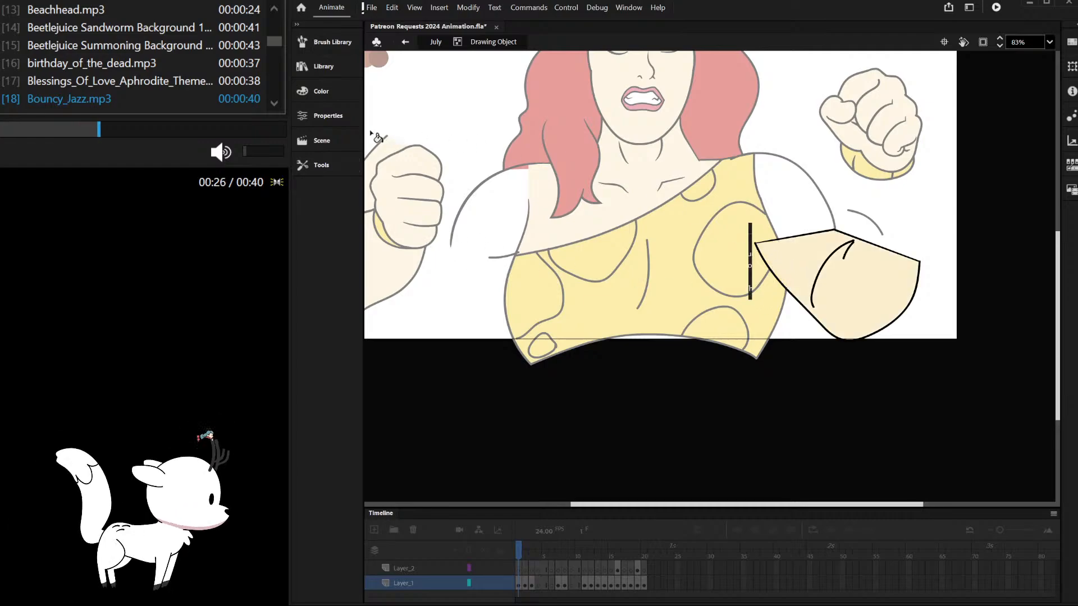
Step: Delete the two straight closing lines from the forearm shape, keeping its fill and curved outline
{"action": "left_click", "coordinate": [333, 162]}
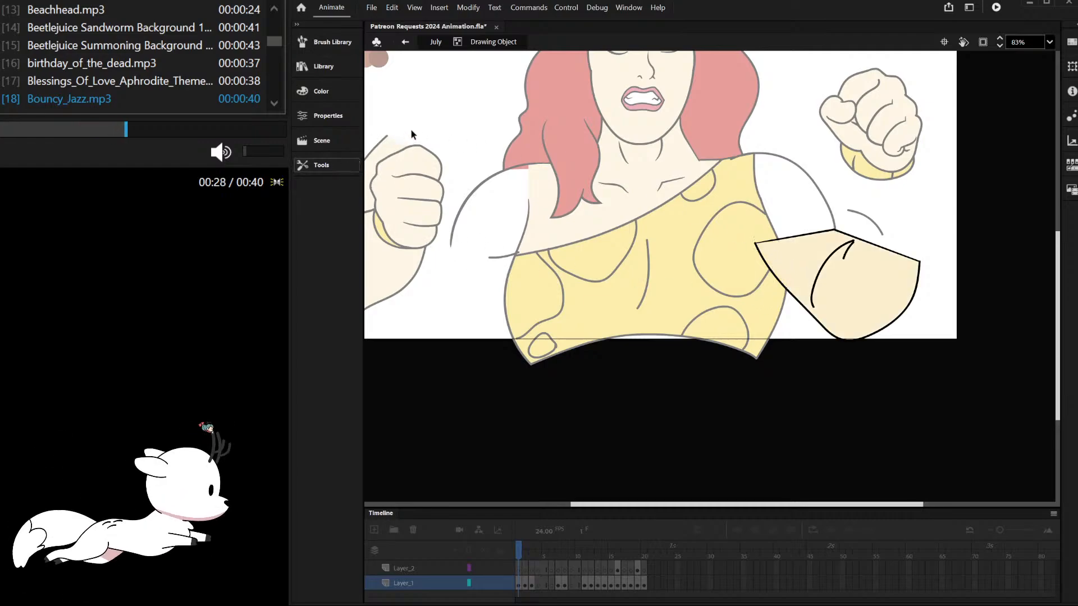
{"action": "left_click", "coordinate": [780, 238]}
{"action": "key", "text": "Delete"}
{"action": "left_click", "coordinate": [881, 248]}
{"action": "key", "text": "Delete"}
Step: Taper the lower end of the forearm's long crease line with the Width tool
{"action": "scroll", "coordinate": [860, 265], "scroll_direction": "up", "scroll_amount": 3}
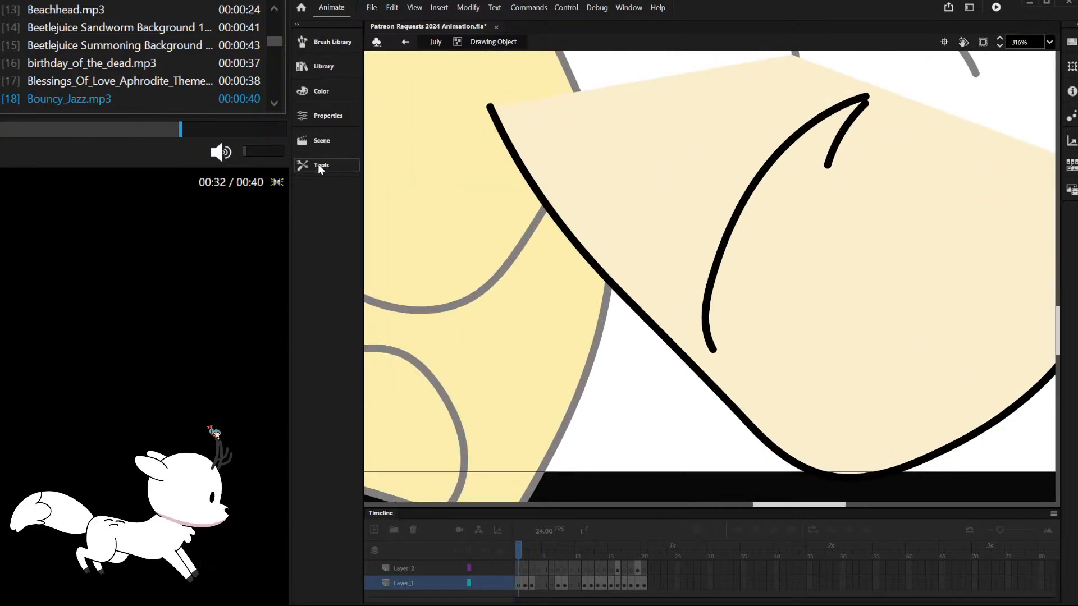
{"action": "scroll", "coordinate": [739, 210], "scroll_direction": "up", "scroll_amount": 2}
{"action": "left_click", "coordinate": [746, 172]}
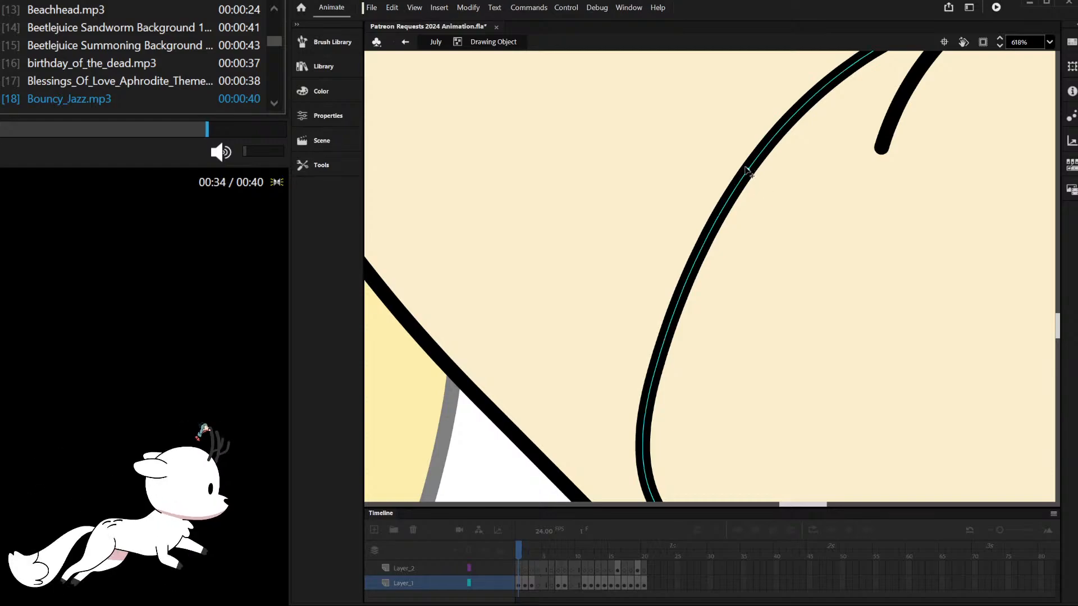
{"action": "scroll", "coordinate": [696, 376], "scroll_direction": "up", "scroll_amount": 3}
{"action": "left_click", "coordinate": [694, 429]}
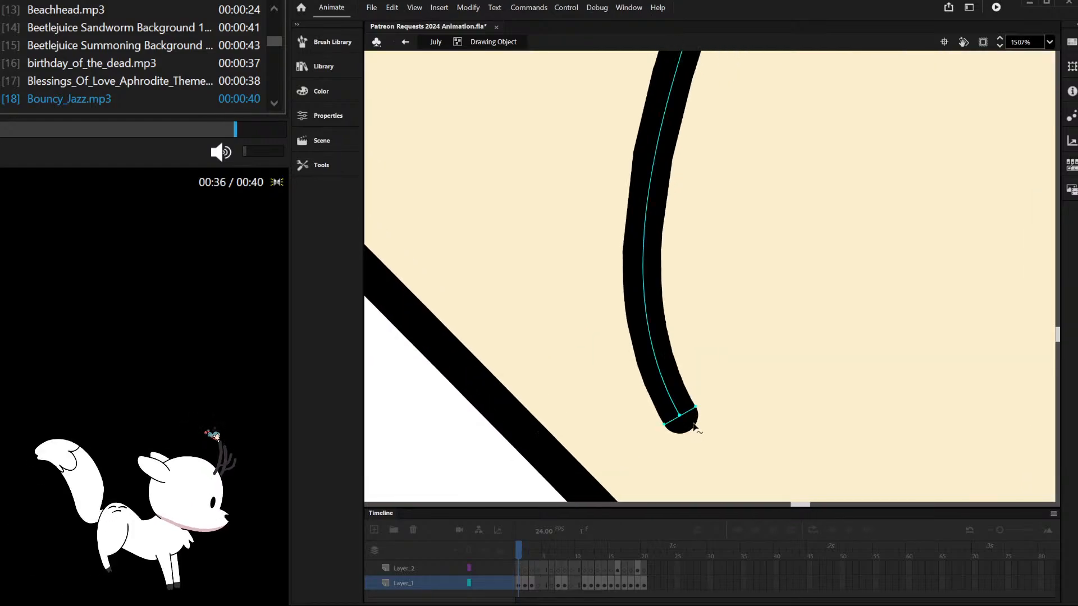
{"action": "left_click_drag", "start_coordinate": [695, 407], "coordinate": [681, 414]}
{"action": "scroll", "coordinate": [684, 388], "scroll_direction": "down", "scroll_amount": 5}
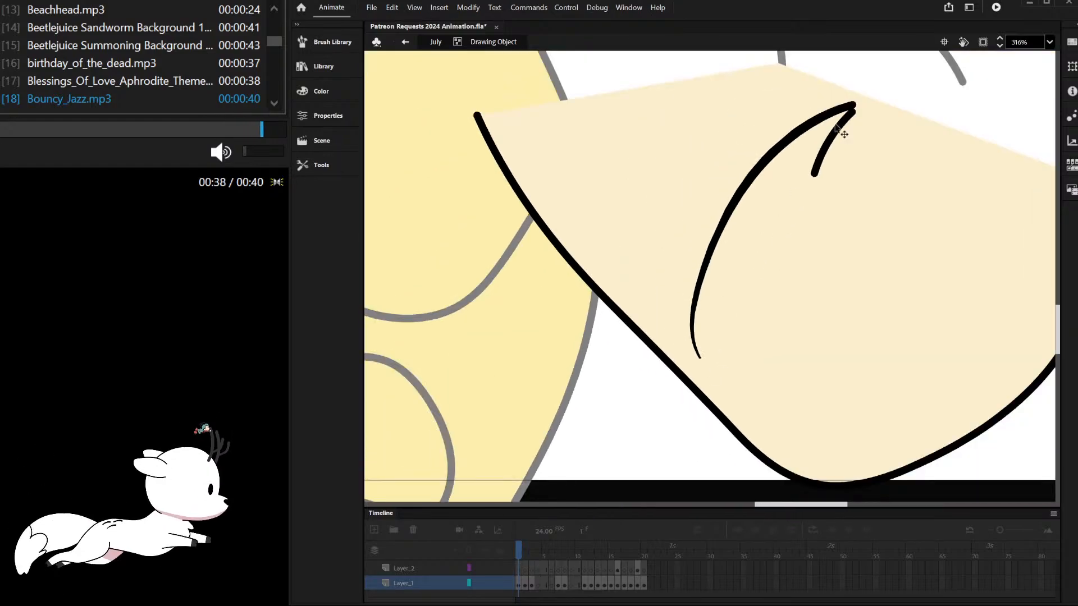
Step: Taper the upper tip of the long crease line and both ends of the short stroke beside it
{"action": "scroll", "coordinate": [835, 133], "scroll_direction": "up", "scroll_amount": 5}
{"action": "left_click", "coordinate": [842, 131]}
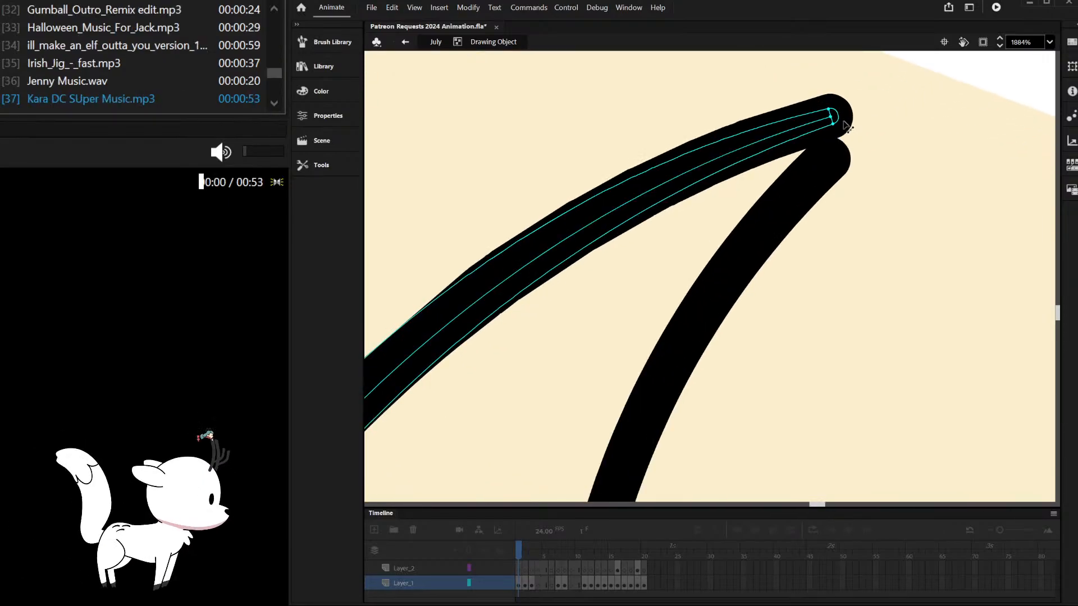
{"action": "left_click_drag", "start_coordinate": [847, 126], "coordinate": [836, 119]}
{"action": "left_click_drag", "start_coordinate": [663, 380], "coordinate": [682, 392]}
{"action": "left_click_drag", "start_coordinate": [845, 174], "coordinate": [833, 161]}
{"action": "scroll", "coordinate": [830, 148], "scroll_direction": "down", "scroll_amount": 2}
{"action": "scroll", "coordinate": [730, 317], "scroll_direction": "up", "scroll_amount": 2}
{"action": "left_click_drag", "start_coordinate": [729, 357], "coordinate": [712, 349]}
{"action": "scroll", "coordinate": [712, 320], "scroll_direction": "down", "scroll_amount": 5}
{"action": "scroll", "coordinate": [762, 215], "scroll_direction": "down", "scroll_amount": 1}
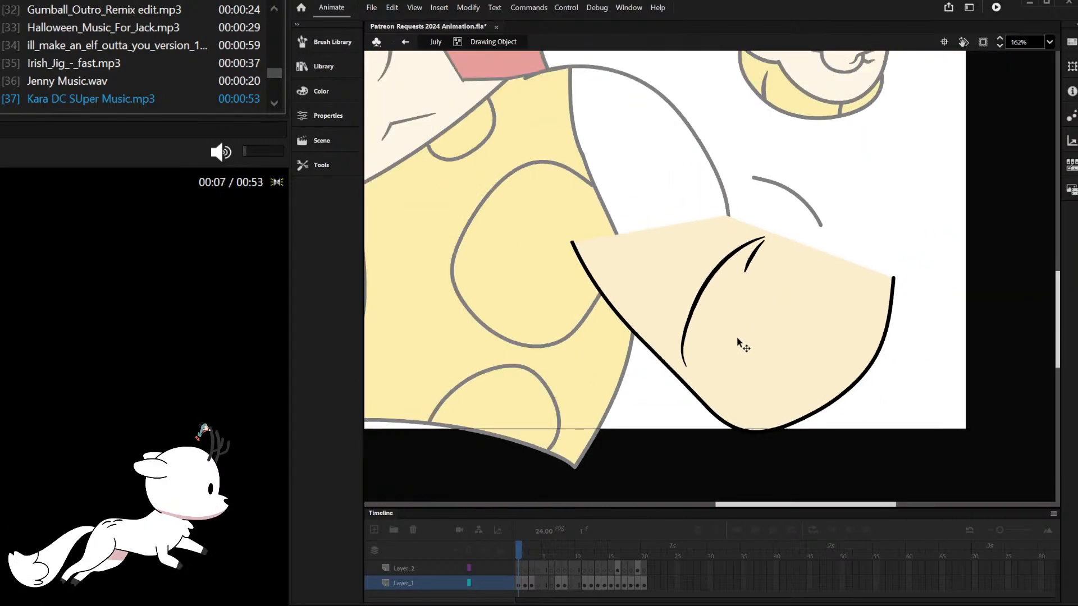
Step: Refine the long crease line's stroke width near its lower end
{"action": "scroll", "coordinate": [745, 333], "scroll_direction": "up", "scroll_amount": 5}
{"action": "left_click_drag", "start_coordinate": [669, 390], "coordinate": [653, 390]}
{"action": "scroll", "coordinate": [688, 333], "scroll_direction": "down", "scroll_amount": 5}
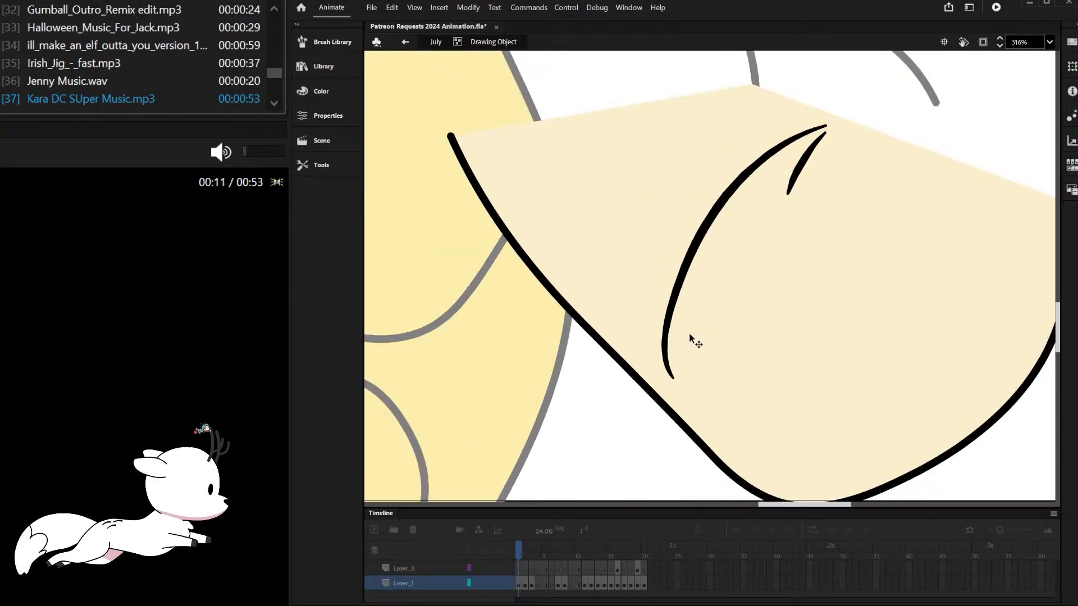
{"action": "scroll", "coordinate": [762, 265], "scroll_direction": "down", "scroll_amount": 2}
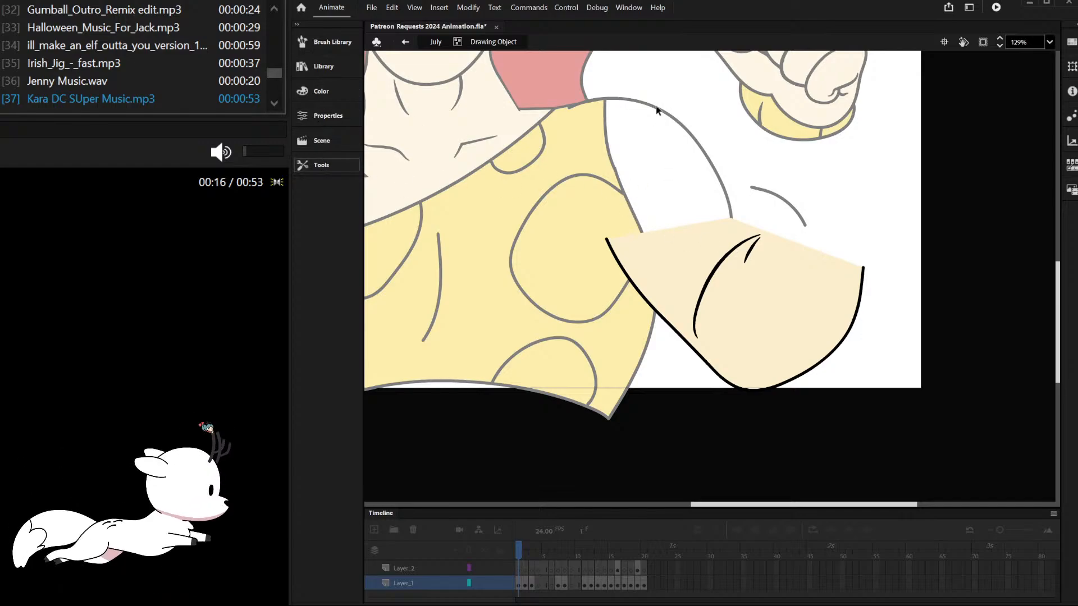
Step: Leave the forearm's drawing object, move the forearm slightly down and send it one level backward
{"action": "double_click", "coordinate": [683, 162]}
{"action": "left_click_drag", "start_coordinate": [770, 279], "coordinate": [793, 315]}
{"action": "key", "text": "ctrl+Down"}
{"action": "left_click", "coordinate": [808, 220]}
{"action": "scroll", "coordinate": [788, 251], "scroll_direction": "down", "scroll_amount": 5}
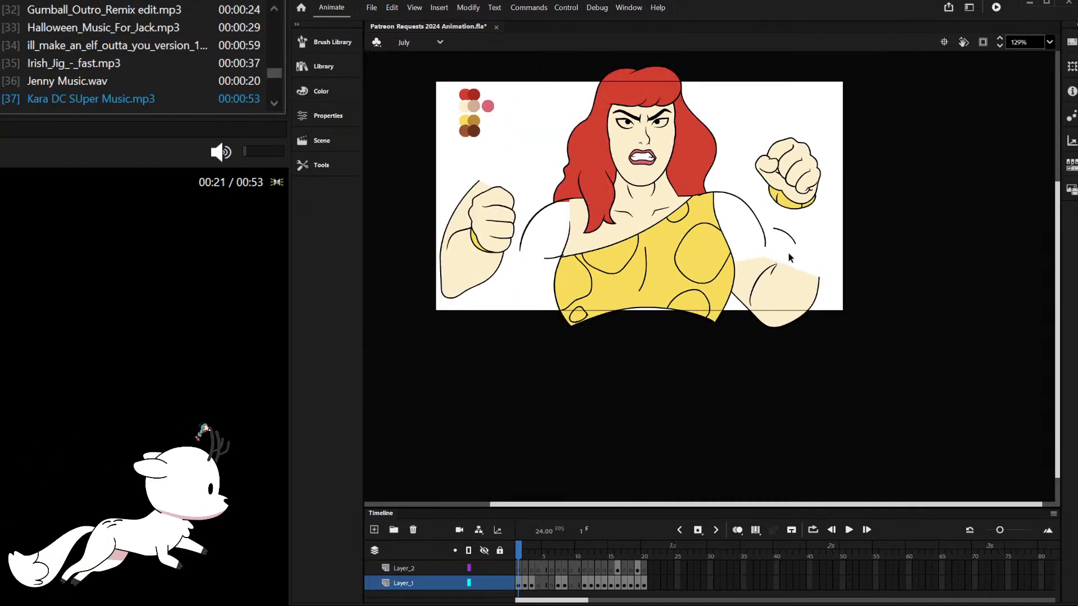
Step: Delete the short loose curve between the forearm and the fist above it
{"action": "scroll", "coordinate": [795, 231], "scroll_direction": "up", "scroll_amount": 4}
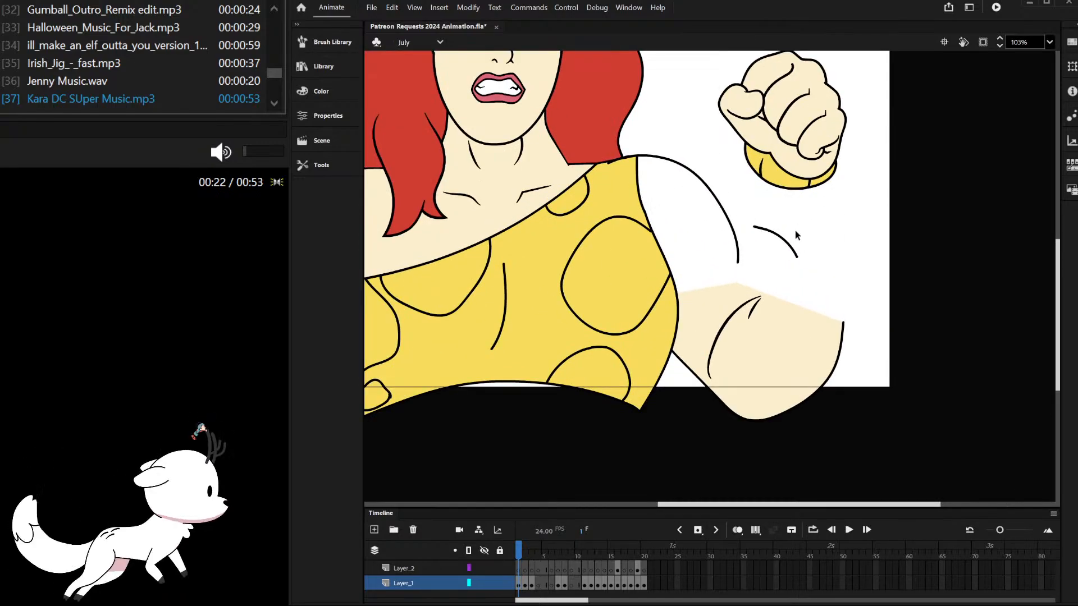
{"action": "scroll", "coordinate": [768, 243], "scroll_direction": "up", "scroll_amount": 3}
{"action": "left_click", "coordinate": [769, 242]}
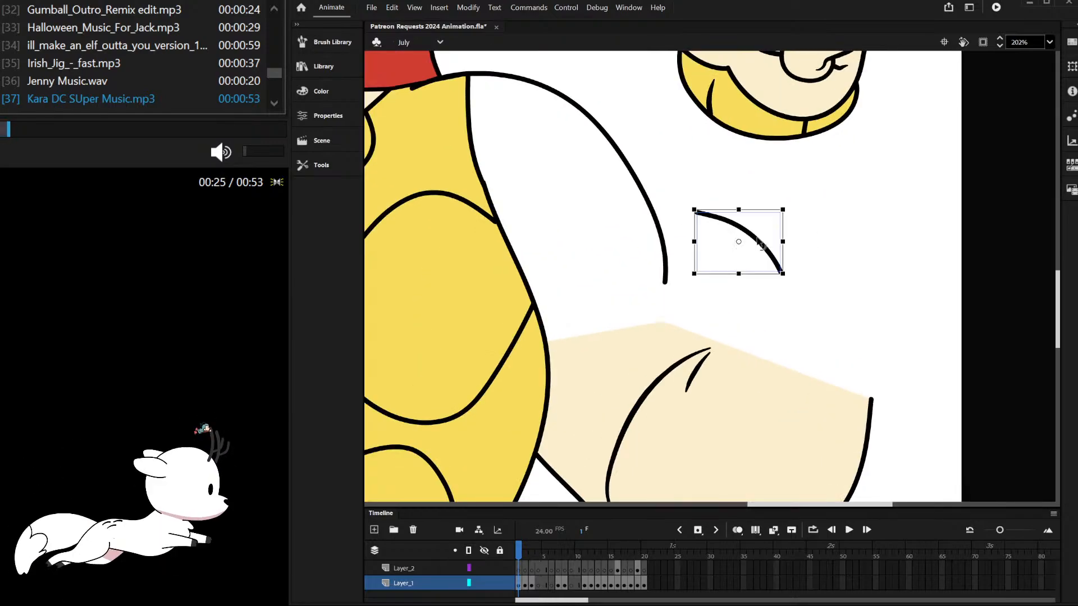
{"action": "left_click_drag", "start_coordinate": [786, 267], "coordinate": [774, 293]}
{"action": "key", "text": "ctrl+z"}
{"action": "scroll", "coordinate": [793, 262], "scroll_direction": "down", "scroll_amount": 2}
{"action": "scroll", "coordinate": [828, 247], "scroll_direction": "down", "scroll_amount": 2}
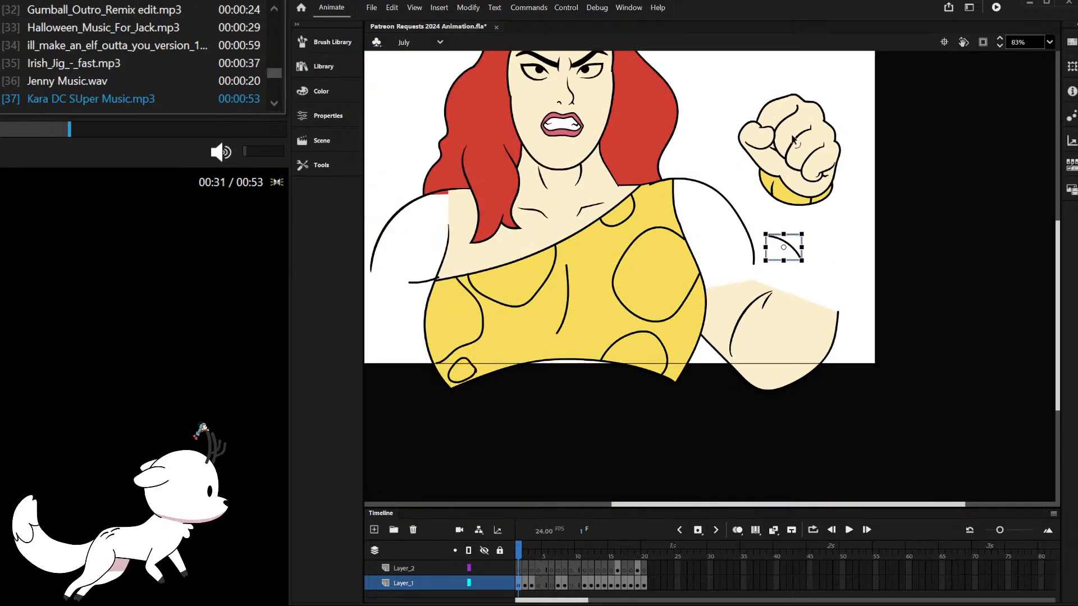
{"action": "key", "text": "Delete"}
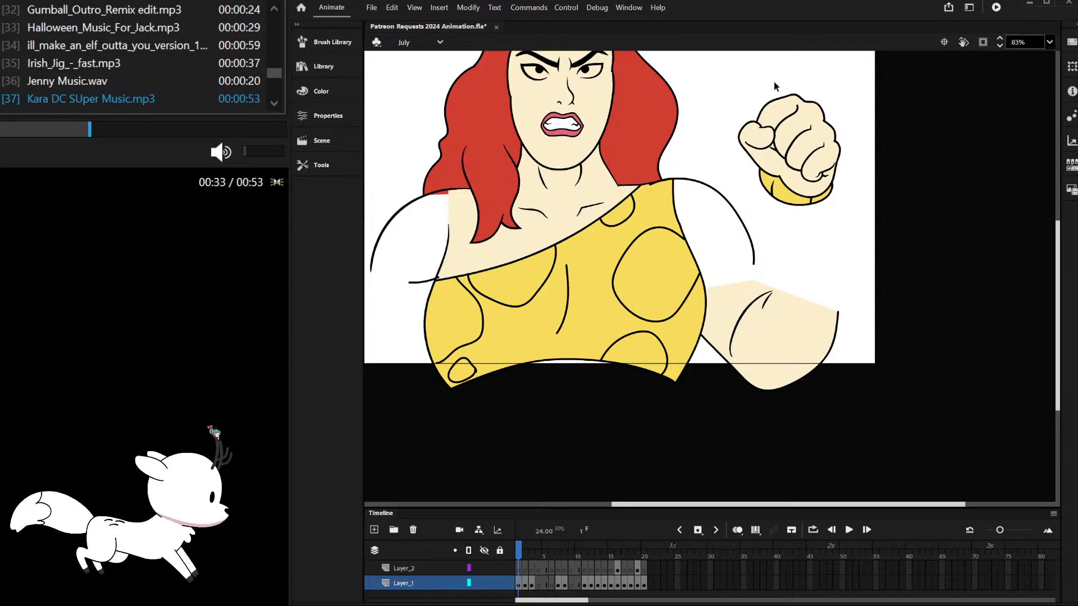
Step: Move the fist with its yellow wristband down onto the open end of the newly coloured forearm
{"action": "left_click_drag", "start_coordinate": [774, 83], "coordinate": [854, 211]}
{"action": "left_click_drag", "start_coordinate": [809, 152], "coordinate": [823, 271]}
{"action": "scroll", "coordinate": [823, 319], "scroll_direction": "up", "scroll_amount": 1}
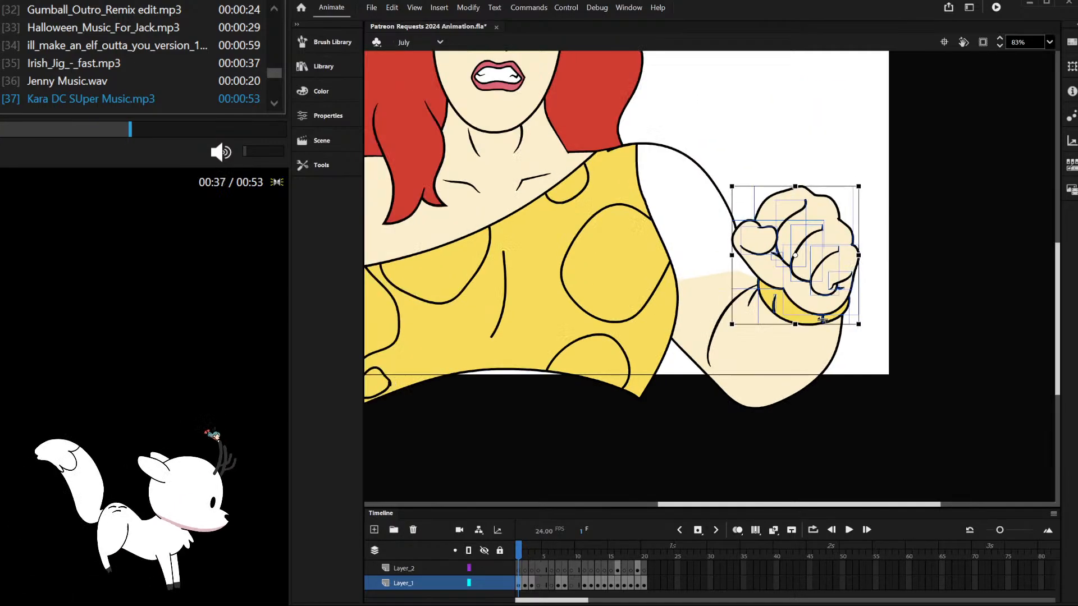
{"action": "scroll", "coordinate": [823, 319], "scroll_direction": "up", "scroll_amount": 2}
{"action": "key", "text": "v"}
{"action": "left_click", "coordinate": [806, 147]}
Step: Adjust the lower end of the wristband's short fold line so it meets the band's lower outline
{"action": "scroll", "coordinate": [756, 326], "scroll_direction": "up", "scroll_amount": 6}
{"action": "double_click", "coordinate": [771, 266]}
{"action": "left_click_drag", "start_coordinate": [769, 268], "coordinate": [770, 275]}
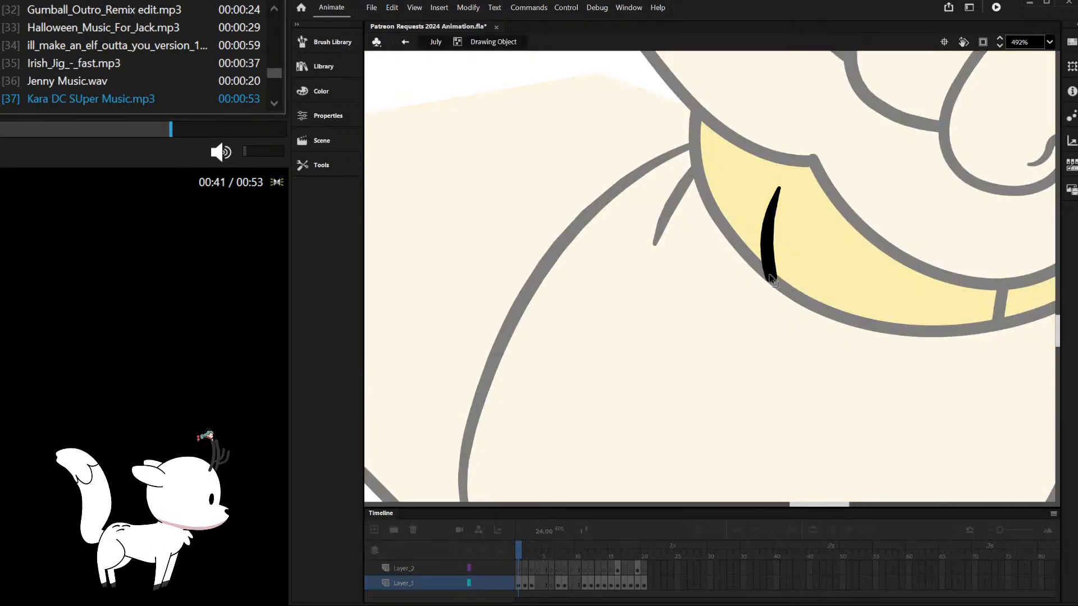
{"action": "double_click", "coordinate": [778, 328]}
{"action": "scroll", "coordinate": [778, 328], "scroll_direction": "down", "scroll_amount": 10}
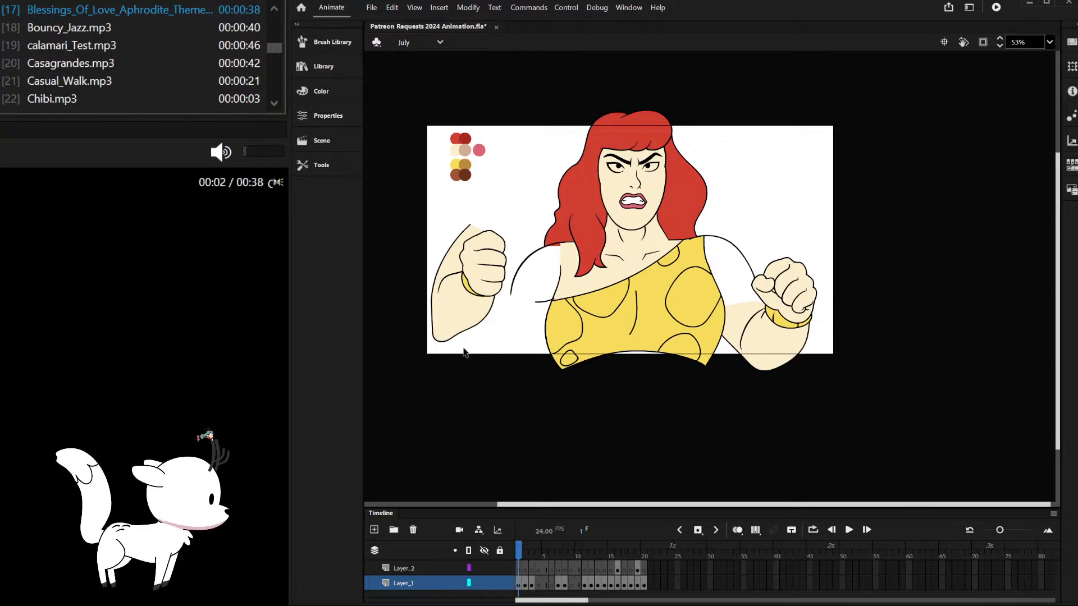
Step: Nudge the fist below the colour swatches slightly upward on its forearm
{"action": "scroll", "coordinate": [464, 352], "scroll_direction": "up", "scroll_amount": 3}
{"action": "left_click_drag", "start_coordinate": [448, 199], "coordinate": [522, 354]}
{"action": "mouse_move", "coordinate": [495, 273]}
{"action": "left_mouse_down"}
{"action": "mouse_move", "coordinate": [537, 313]}
{"action": "mouse_move", "coordinate": [577, 330]}
{"action": "mouse_move", "coordinate": [520, 317]}
{"action": "mouse_move", "coordinate": [498, 266]}
{"action": "left_mouse_up"}
{"action": "left_click", "coordinate": [549, 150]}
{"action": "scroll", "coordinate": [838, 249], "scroll_direction": "down", "scroll_amount": 2}
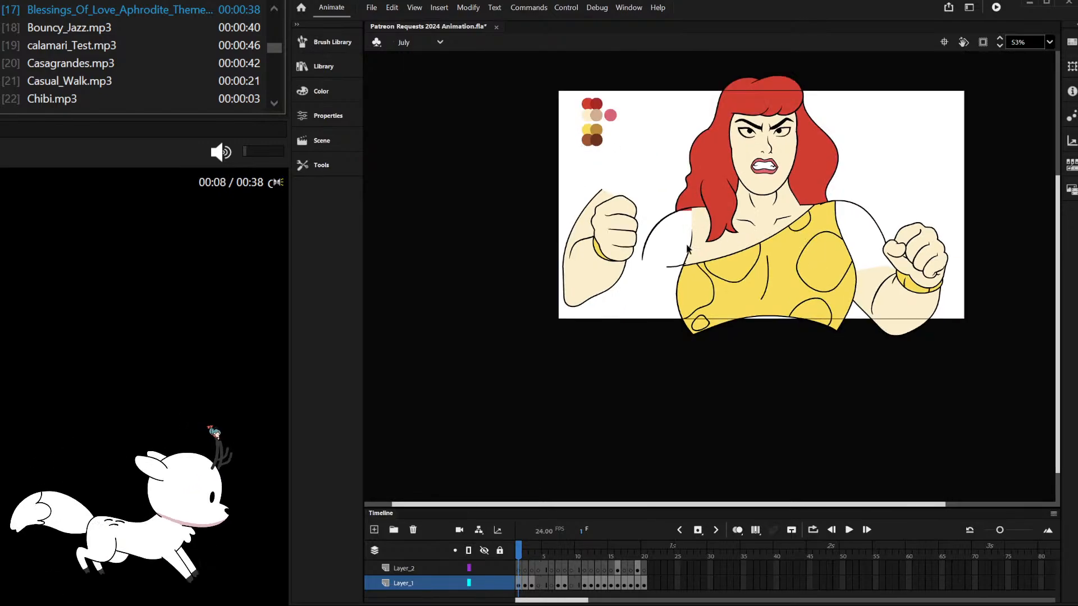
Step: Close the uncoloured shoulder curve into a wedge with two straight lines meeting over the side of the dress
{"action": "scroll", "coordinate": [698, 241], "scroll_direction": "up", "scroll_amount": 3}
{"action": "double_click", "coordinate": [669, 185]}
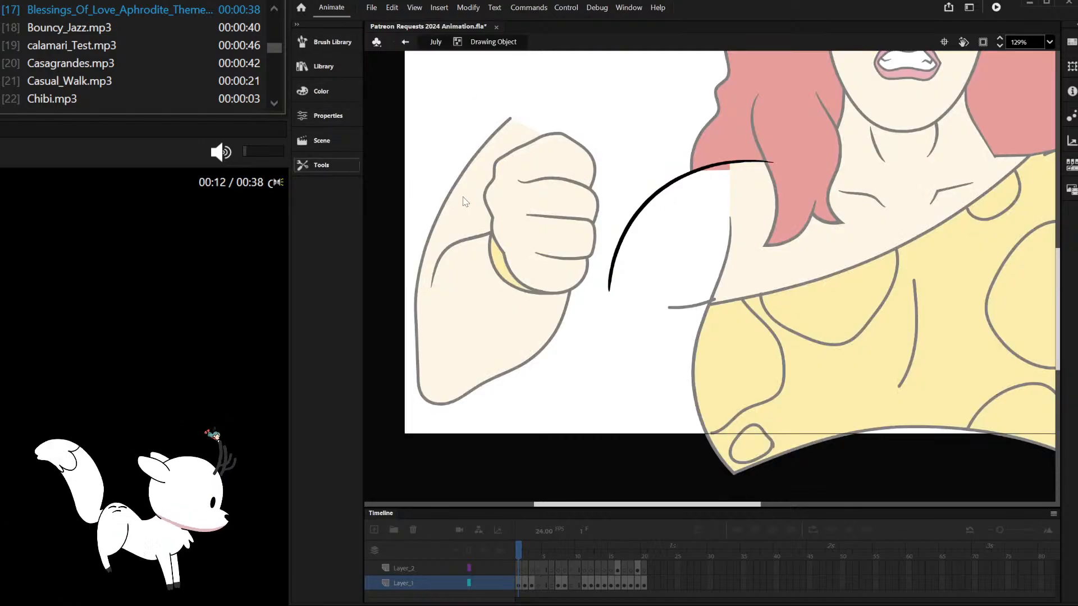
{"action": "mouse_move", "coordinate": [611, 289]}
{"action": "left_mouse_down"}
{"action": "mouse_move", "coordinate": [734, 364]}
{"action": "mouse_move", "coordinate": [801, 219]}
{"action": "mouse_move", "coordinate": [773, 163]}
{"action": "left_mouse_up"}
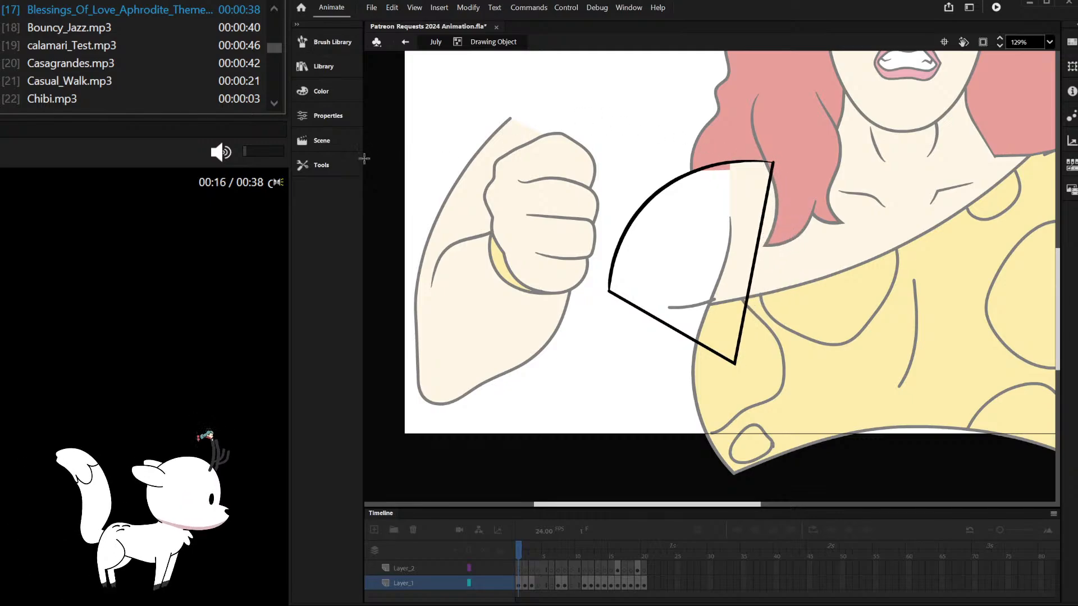
Step: Fill the closed shoulder wedge with the skin tone sampled from the neighbouring forearm
{"action": "left_click", "coordinate": [653, 245]}
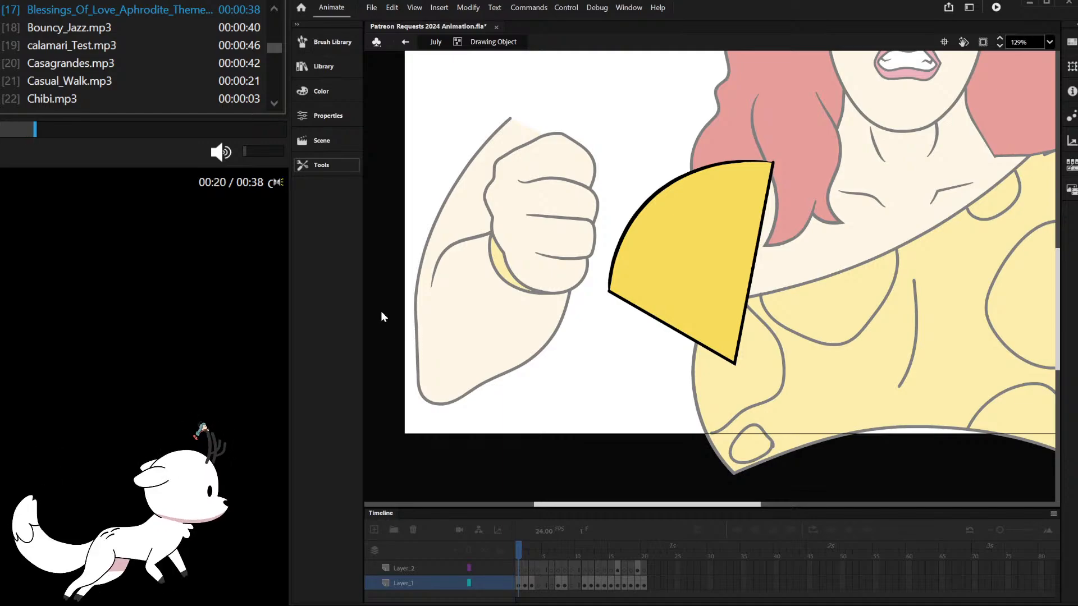
{"action": "double_click", "coordinate": [412, 136]}
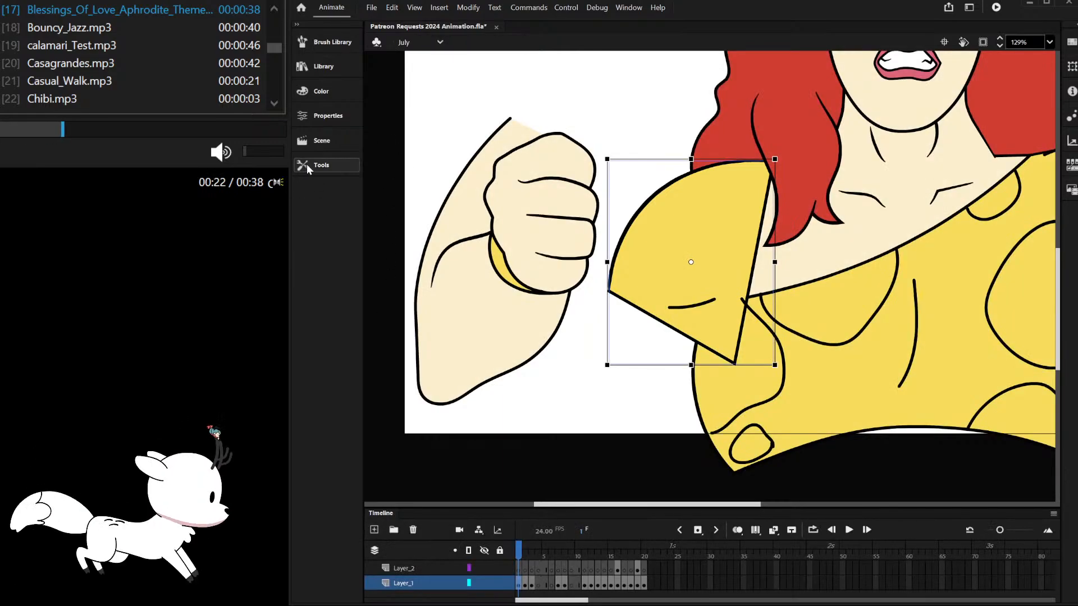
{"action": "key", "text": "i"}
{"action": "left_click", "coordinate": [478, 255]}
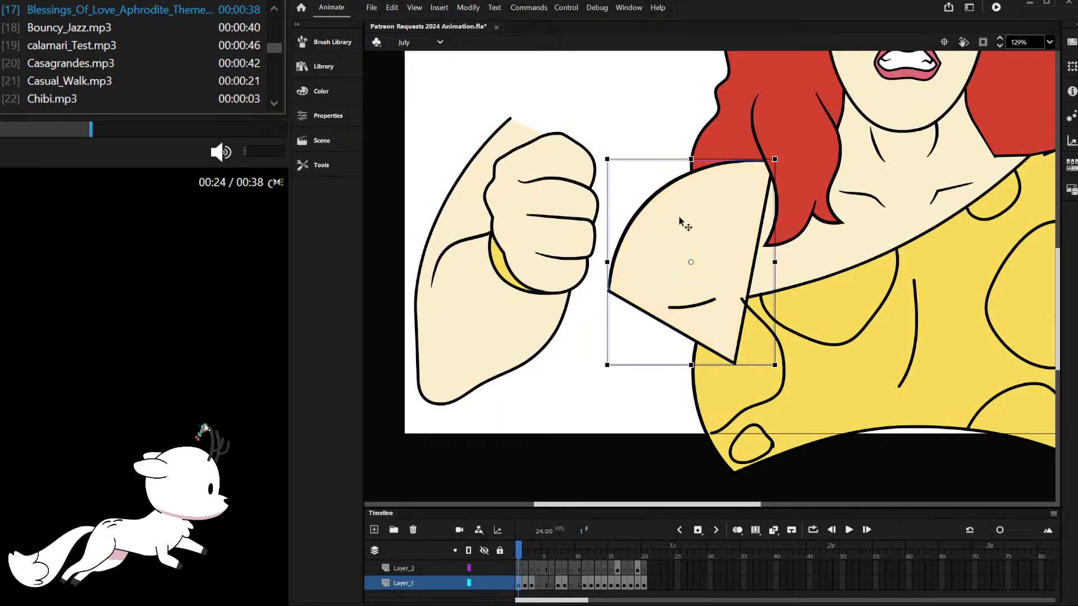
Step: Send the filled shoulder wedge and the back hair shape behind the torso, with the hair rearmost
{"action": "key", "text": "ctrl+shift+Down"}
{"action": "scroll", "coordinate": [683, 202], "scroll_direction": "up", "scroll_amount": 1}
{"action": "scroll", "coordinate": [730, 188], "scroll_direction": "down", "scroll_amount": 4}
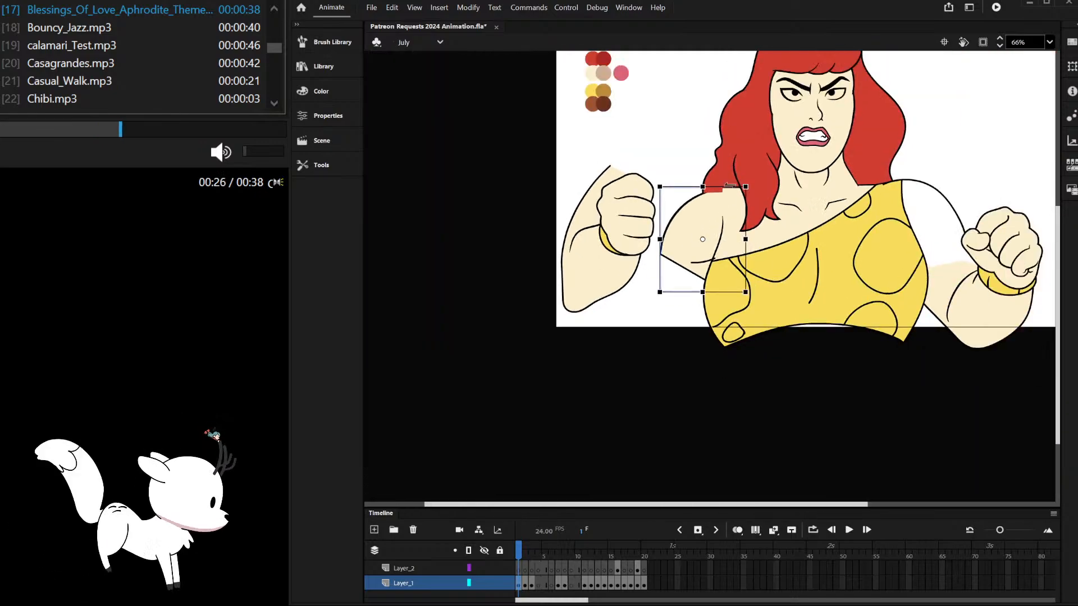
{"action": "left_click", "coordinate": [720, 138]}
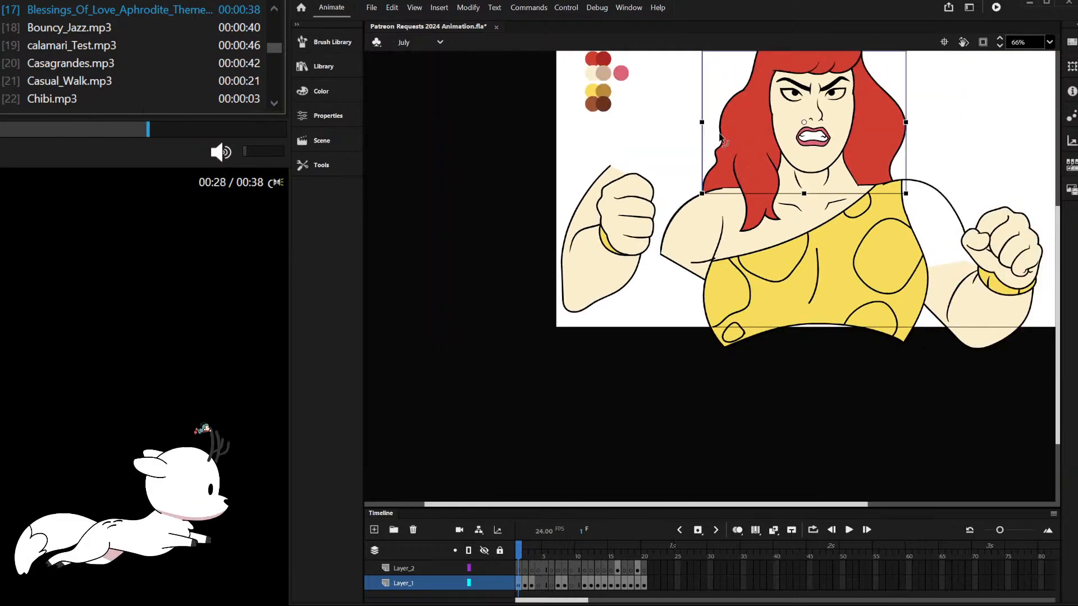
Step: Adjust the end of the torso's upper shoulder line under the hair so it meets the shoulder wedge's curved outline
{"action": "scroll", "coordinate": [727, 191], "scroll_direction": "up", "scroll_amount": 2}
{"action": "scroll", "coordinate": [729, 192], "scroll_direction": "up", "scroll_amount": 3}
{"action": "double_click", "coordinate": [727, 192]}
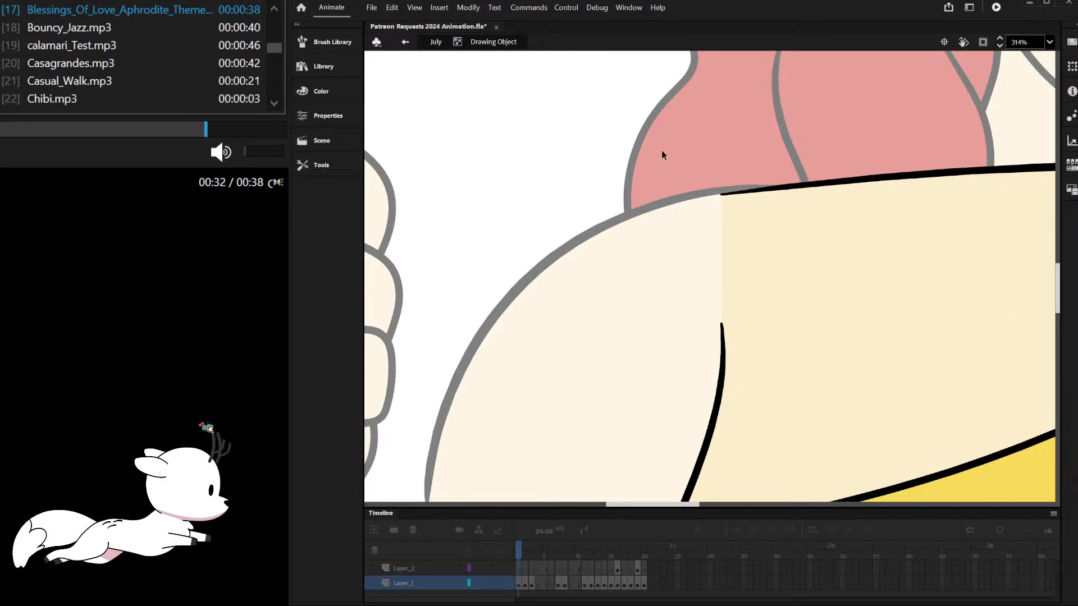
{"action": "double_click", "coordinate": [557, 147]}
{"action": "left_click", "coordinate": [557, 145]}
{"action": "scroll", "coordinate": [558, 145], "scroll_direction": "down", "scroll_amount": 4}
{"action": "scroll", "coordinate": [680, 204], "scroll_direction": "up", "scroll_amount": 7}
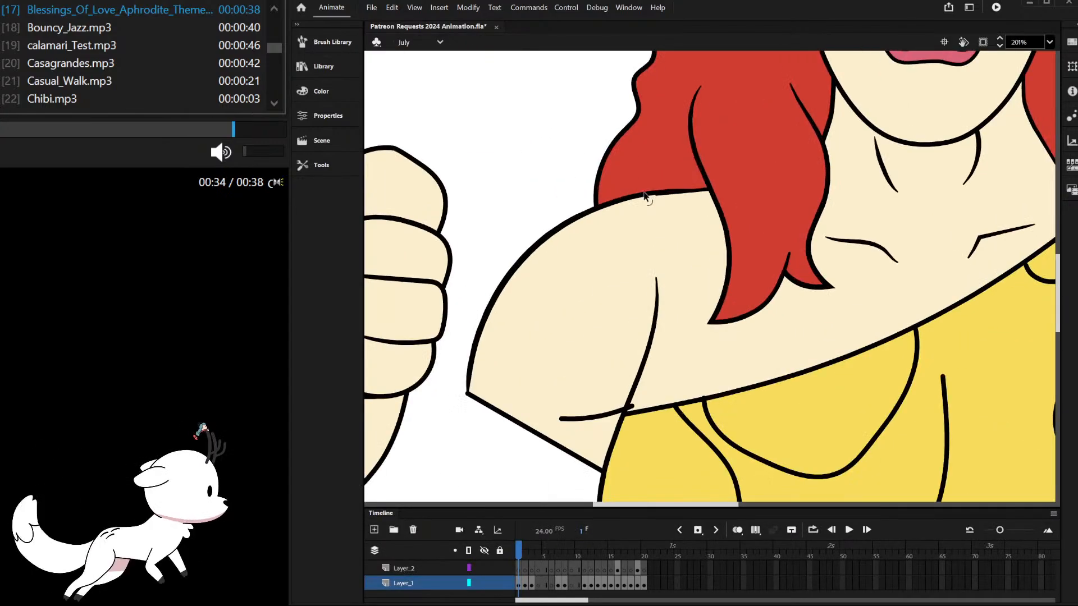
{"action": "double_click", "coordinate": [691, 203]}
{"action": "left_click_drag", "start_coordinate": [691, 203], "coordinate": [695, 199]}
{"action": "double_click", "coordinate": [689, 160]}
{"action": "scroll", "coordinate": [646, 219], "scroll_direction": "down", "scroll_amount": 7}
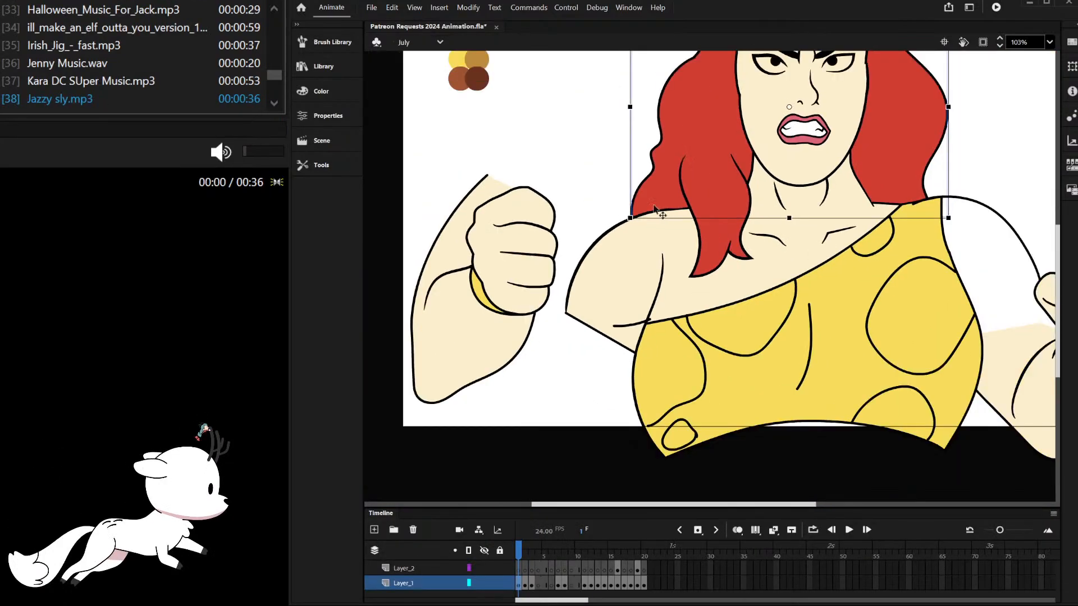
Step: Align the short armpit line with the dress neckline's corner and taper its outer end with the Width tool
{"action": "scroll", "coordinate": [606, 264], "scroll_direction": "down", "scroll_amount": 2}
{"action": "scroll", "coordinate": [664, 308], "scroll_direction": "up", "scroll_amount": 5}
{"action": "left_click", "coordinate": [657, 312]}
{"action": "mouse_move", "coordinate": [657, 310]}
{"action": "left_mouse_down"}
{"action": "mouse_move", "coordinate": [645, 313]}
{"action": "mouse_move", "coordinate": [670, 316]}
{"action": "left_mouse_up"}
{"action": "left_click", "coordinate": [401, 260]}
{"action": "scroll", "coordinate": [672, 323], "scroll_direction": "up", "scroll_amount": 4}
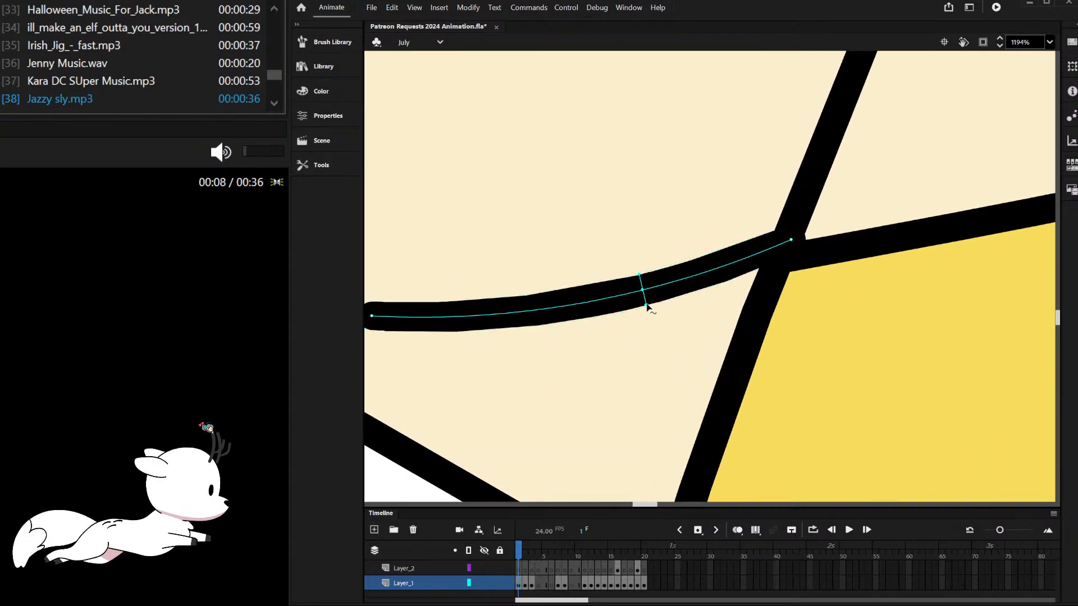
{"action": "scroll", "coordinate": [527, 318], "scroll_direction": "down", "scroll_amount": 2}
{"action": "scroll", "coordinate": [529, 321], "scroll_direction": "up", "scroll_amount": 3}
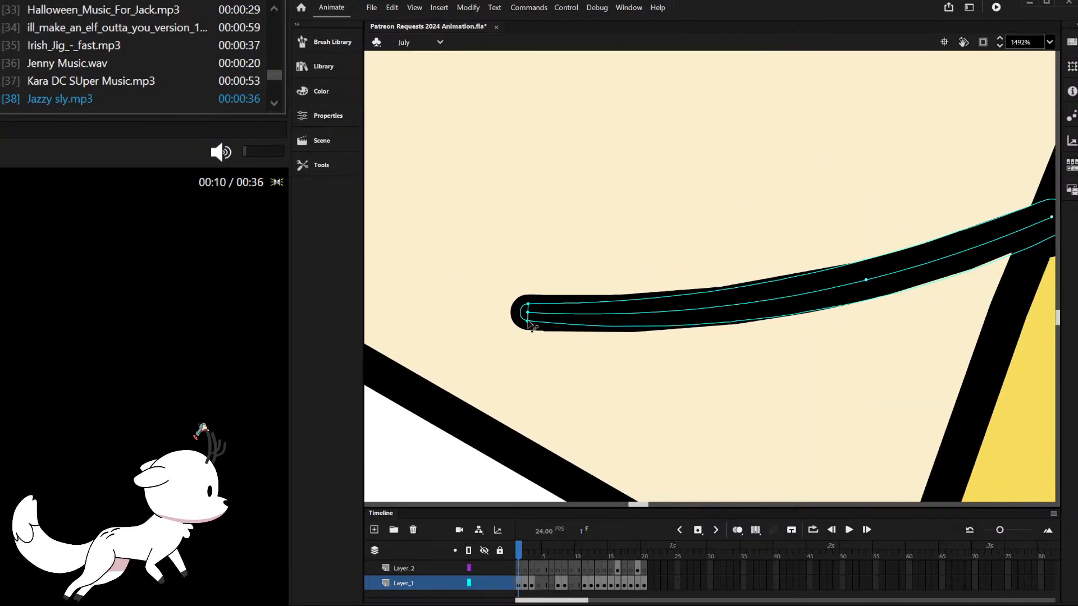
{"action": "scroll", "coordinate": [528, 323], "scroll_direction": "down", "scroll_amount": 9}
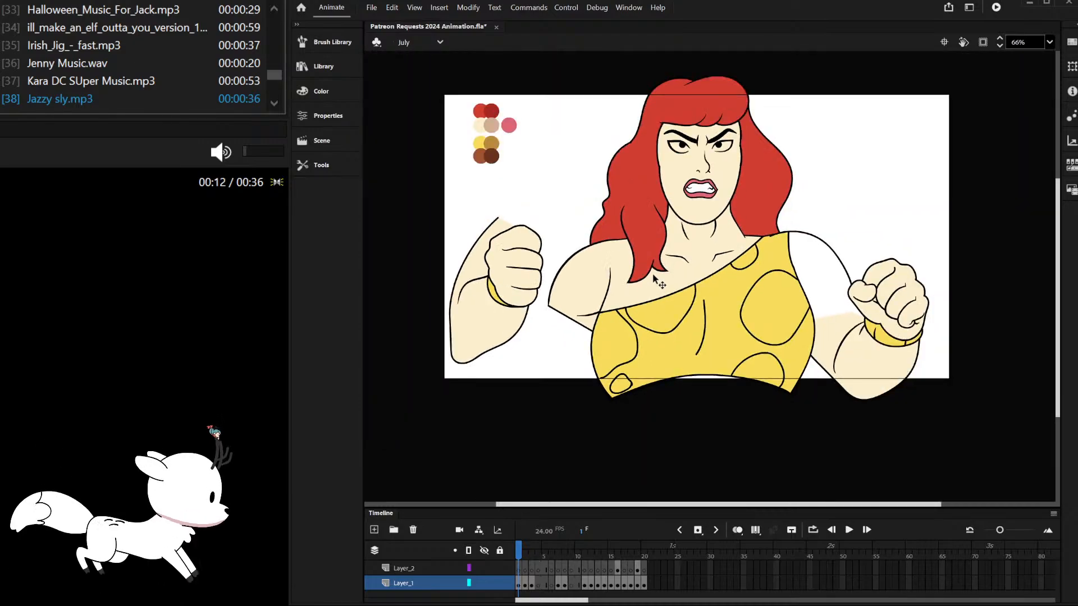
Step: Close the uncoloured shoulder curve beside the dress strap with two straight lines meeting over the side of the dress
{"action": "scroll", "coordinate": [836, 308], "scroll_direction": "up", "scroll_amount": 1}
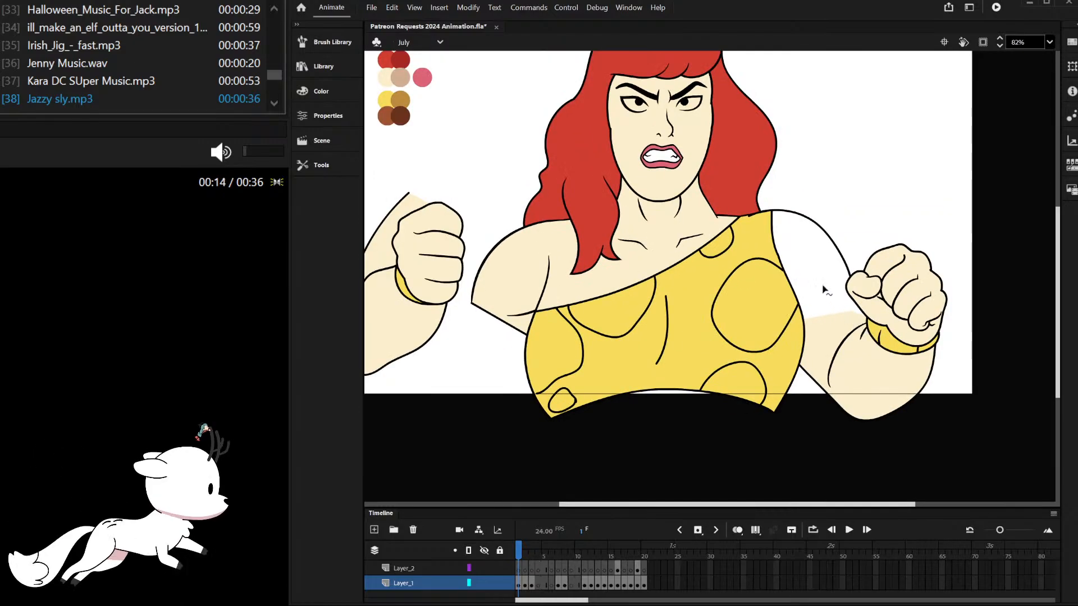
{"action": "scroll", "coordinate": [789, 303], "scroll_direction": "down", "scroll_amount": 1}
{"action": "scroll", "coordinate": [791, 306], "scroll_direction": "up", "scroll_amount": 2}
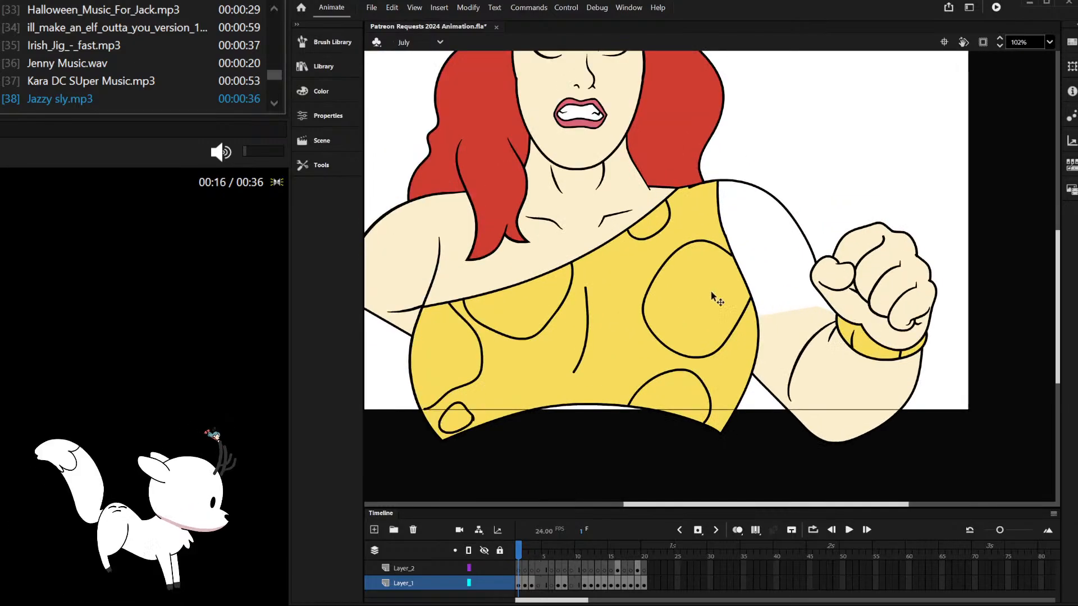
{"action": "scroll", "coordinate": [724, 299], "scroll_direction": "down", "scroll_amount": 1}
{"action": "scroll", "coordinate": [805, 326], "scroll_direction": "up", "scroll_amount": 2}
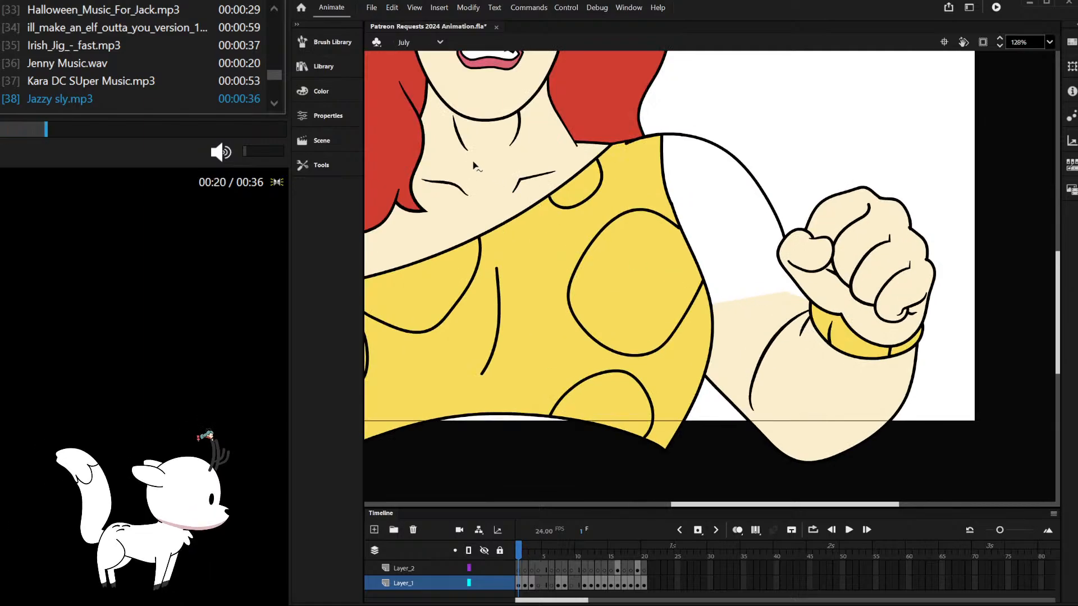
{"action": "double_click", "coordinate": [682, 137]}
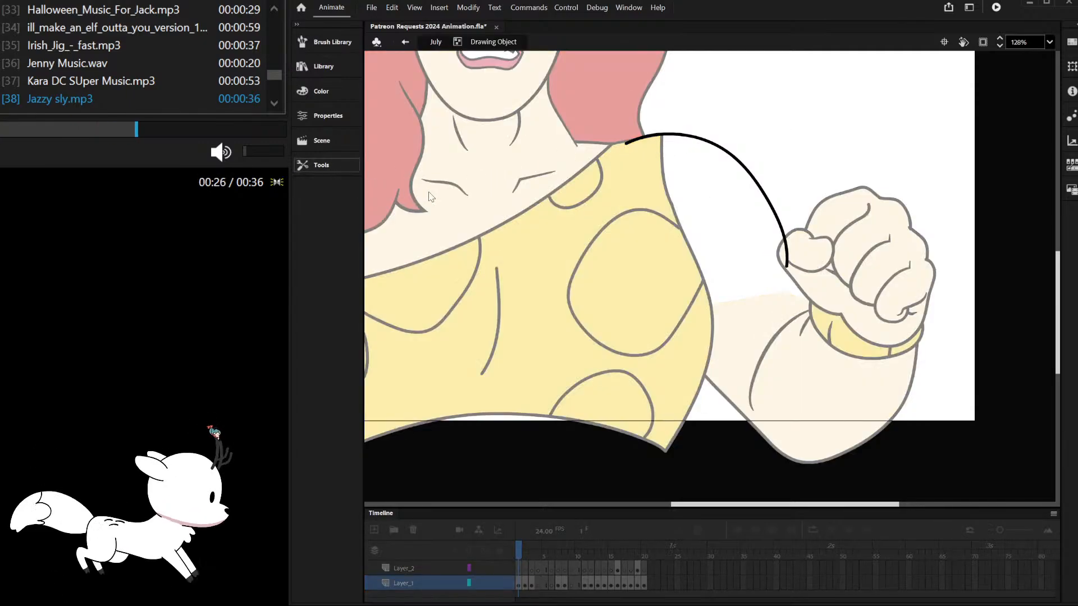
{"action": "mouse_move", "coordinate": [625, 144]}
{"action": "left_mouse_down"}
{"action": "mouse_move", "coordinate": [669, 295]}
{"action": "mouse_move", "coordinate": [785, 267]}
{"action": "left_mouse_up"}
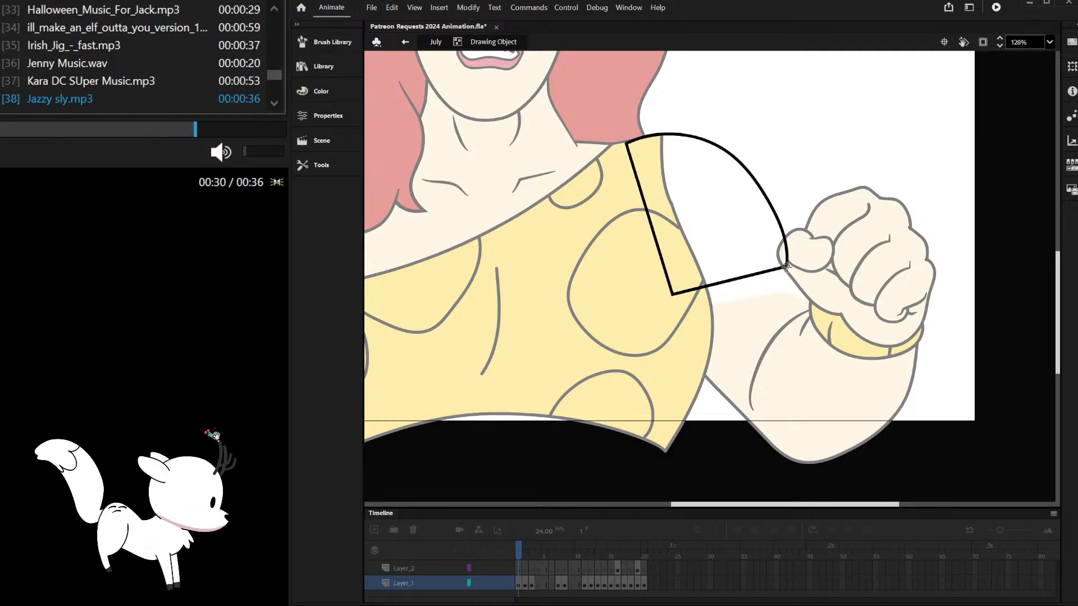
{"action": "double_click", "coordinate": [764, 80]}
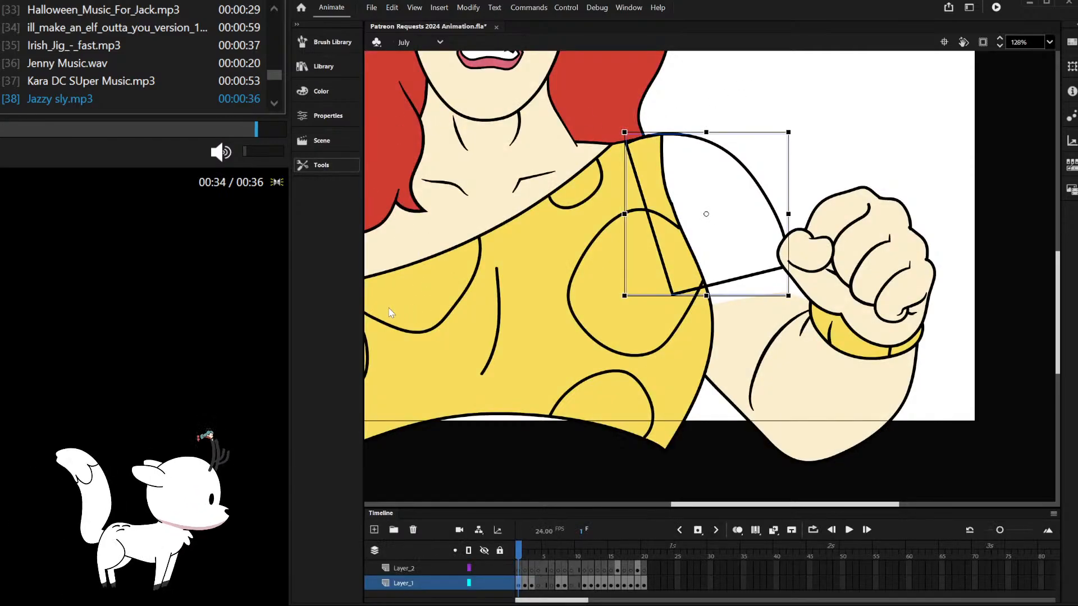
Step: Fill the closed shoulder shape with the skin tone sampled from the neck and send it behind the dress
{"action": "left_click", "coordinate": [391, 314]}
{"action": "left_click", "coordinate": [529, 153]}
{"action": "key", "text": "ctrl+Down"}
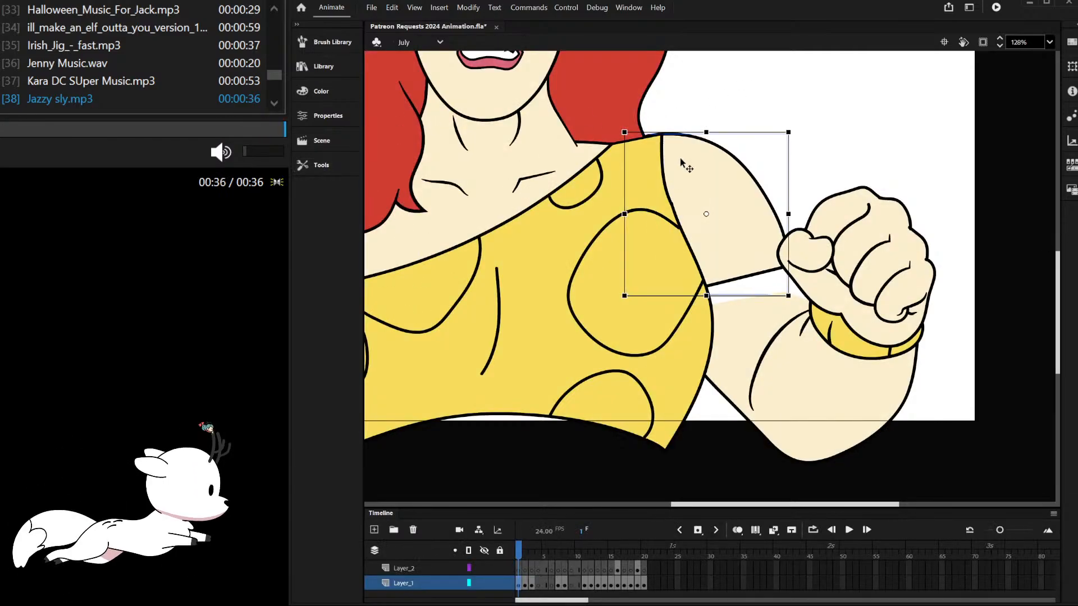
Step: Extend the shoulder's lower outer corner down behind the fist and delete the straight line along its lower edge
{"action": "double_click", "coordinate": [724, 217]}
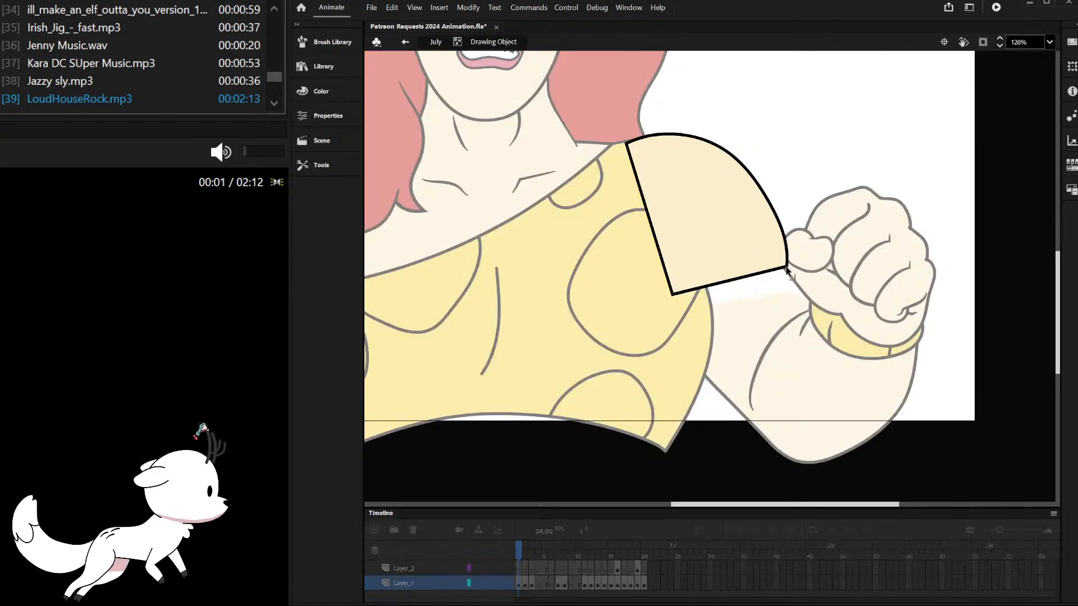
{"action": "left_click_drag", "start_coordinate": [786, 268], "coordinate": [795, 305]}
{"action": "key", "text": "q"}
{"action": "left_click", "coordinate": [778, 303]}
{"action": "key", "text": "Delete"}
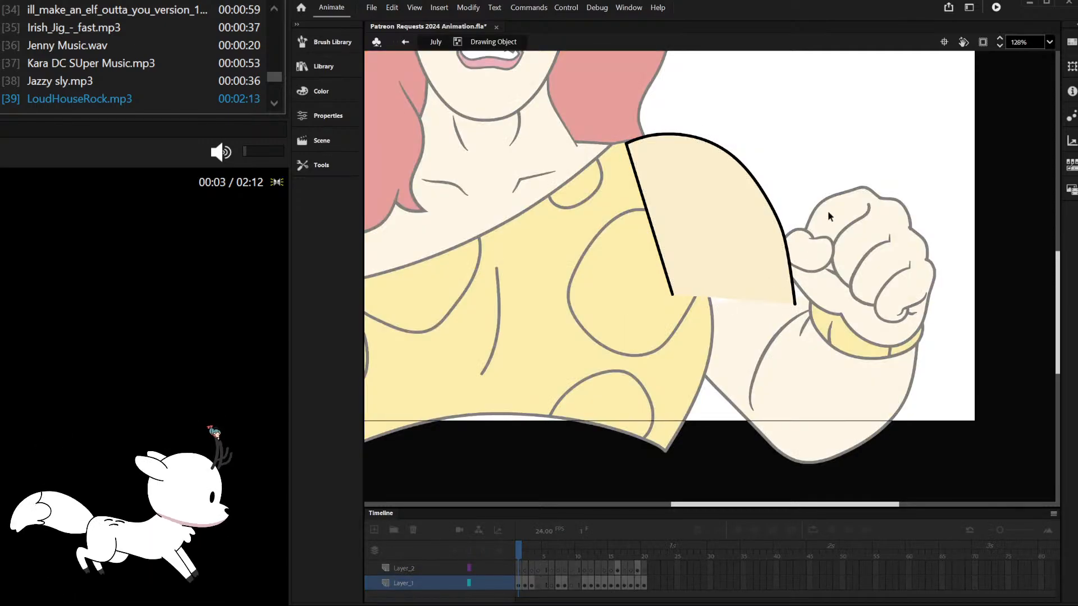
{"action": "double_click", "coordinate": [847, 181]}
{"action": "left_click", "coordinate": [847, 181]}
Step: Pull the inner corner of the shoulder's skin fill down to close the gap above the forearm beside the dress
{"action": "double_click", "coordinate": [729, 219]}
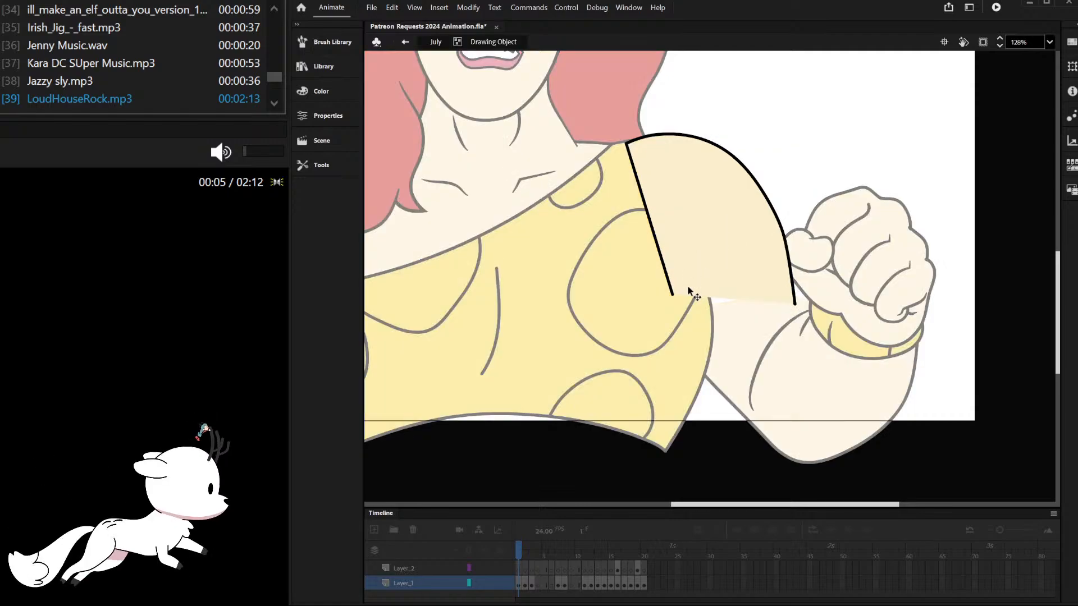
{"action": "left_click_drag", "start_coordinate": [694, 297], "coordinate": [688, 322]}
{"action": "double_click", "coordinate": [808, 141]}
{"action": "left_click", "coordinate": [808, 140]}
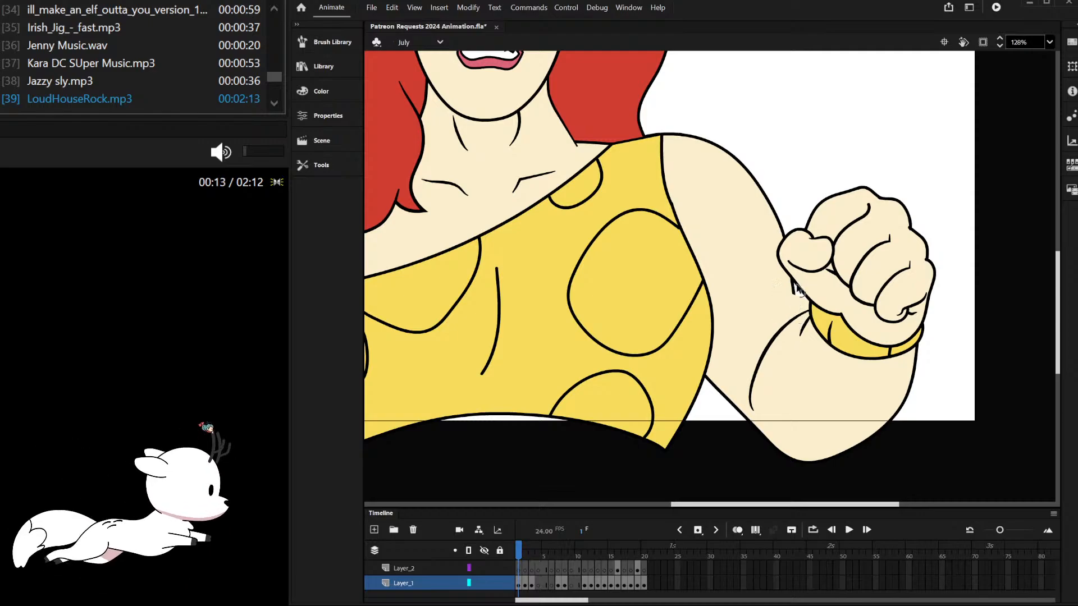
{"action": "mouse_move", "coordinate": [913, 170]}
{"action": "left_mouse_down"}
{"action": "mouse_move", "coordinate": [893, 310]}
{"action": "mouse_move", "coordinate": [869, 364]}
{"action": "left_mouse_up"}
{"action": "left_click_drag", "start_coordinate": [899, 278], "coordinate": [883, 286]}
{"action": "key", "text": "ctrl+z"}
Step: Restack the forearm, wristband and fist beside the dress strap by cutting them and pasting them back in place
{"action": "mouse_move", "coordinate": [958, 157]}
{"action": "left_mouse_down"}
{"action": "mouse_move", "coordinate": [825, 337]}
{"action": "mouse_move", "coordinate": [824, 368]}
{"action": "left_mouse_up"}
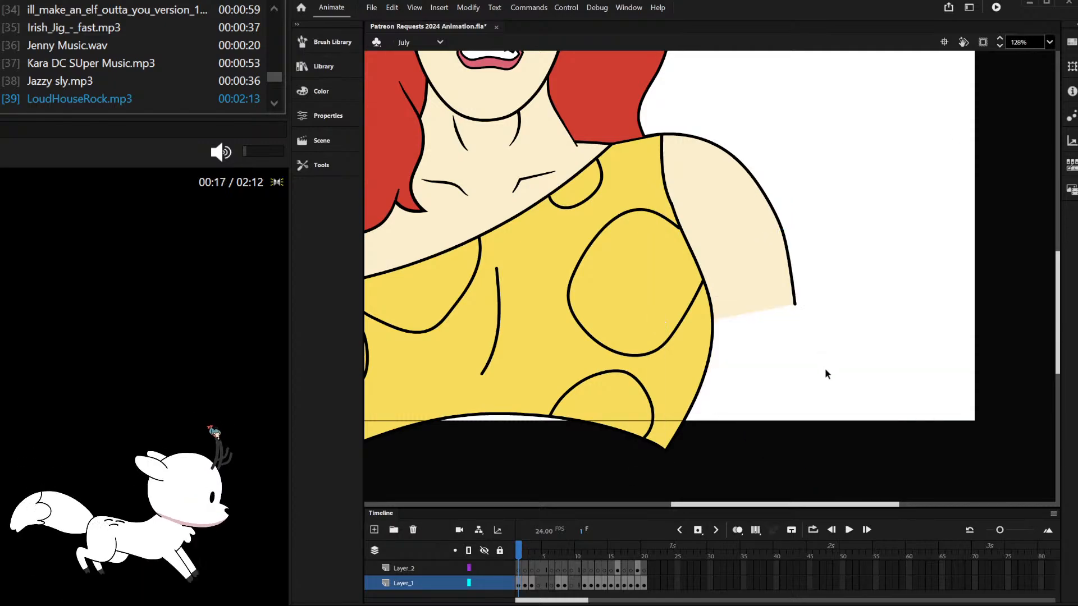
{"action": "key", "text": "ctrl+x"}
{"action": "key", "text": "ctrl+shift+v"}
{"action": "left_click", "coordinate": [797, 330], "text": "shift"}
{"action": "left_click", "coordinate": [789, 330], "text": "shift"}
{"action": "key", "text": "ctrl+x"}
{"action": "key", "text": "ctrl+shift+v"}
{"action": "left_click", "coordinate": [801, 334], "text": "shift"}
{"action": "key", "text": "ctrl+x"}
{"action": "key", "text": "ctrl+shift+v"}
Step: Shift the restacked forearm, wristband and fist slightly inward toward the dress
{"action": "left_click_drag", "start_coordinate": [847, 283], "coordinate": [831, 283]}
{"action": "left_click", "coordinate": [821, 137]}
{"action": "scroll", "coordinate": [789, 396], "scroll_direction": "down", "scroll_amount": 4}
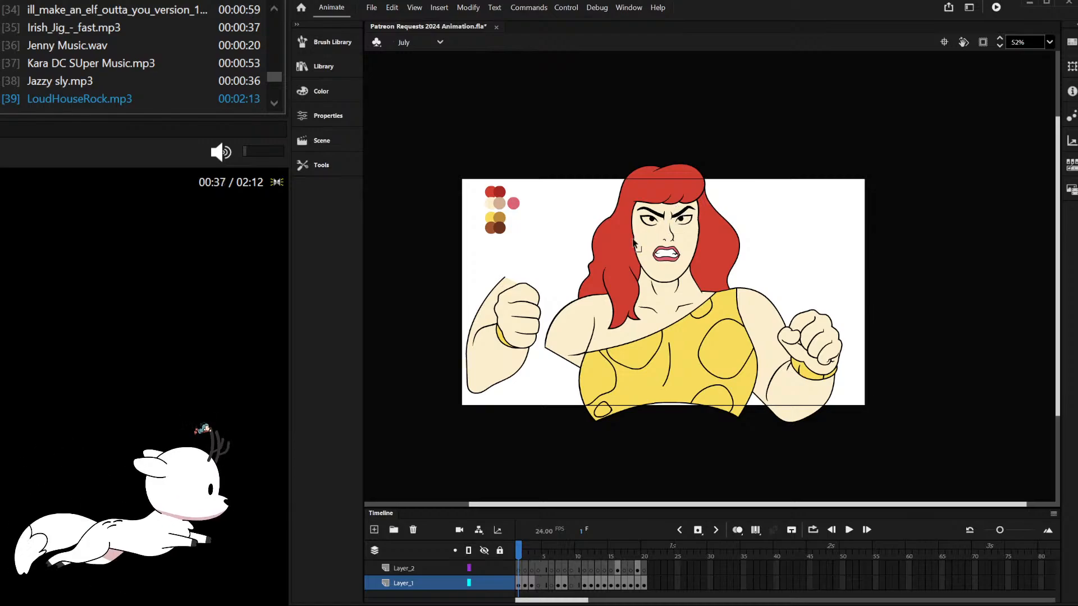
Step: Move the forearm, wristband and fist below the colour swatches onto the lower end of the bare shoulder
{"action": "scroll", "coordinate": [564, 370], "scroll_direction": "up", "scroll_amount": 3}
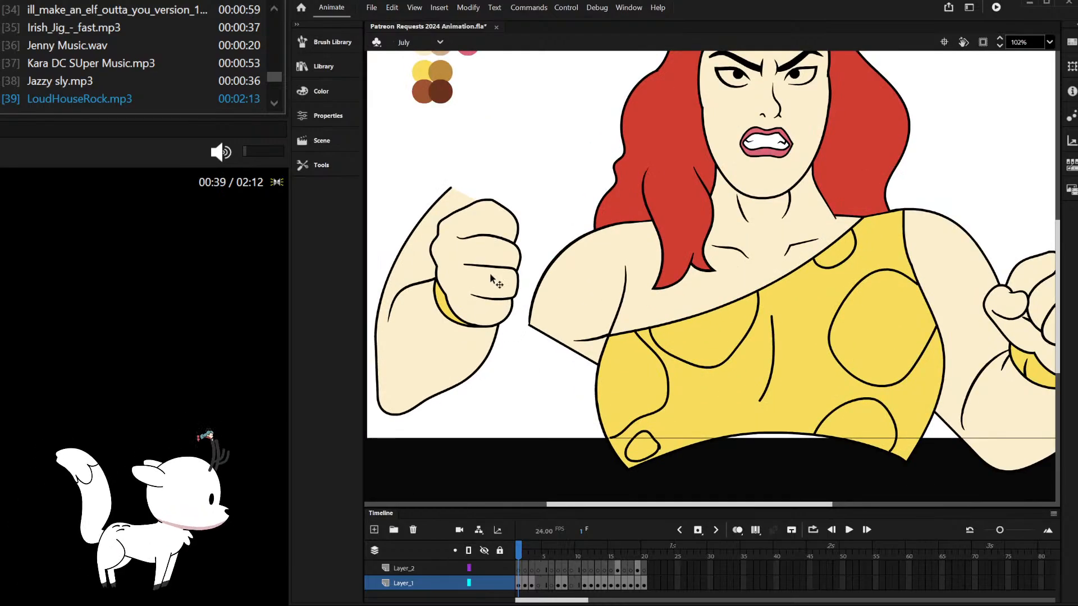
{"action": "left_click_drag", "start_coordinate": [396, 175], "coordinate": [508, 419]}
{"action": "mouse_move", "coordinate": [476, 331]}
{"action": "left_mouse_down"}
{"action": "mouse_move", "coordinate": [569, 427]}
{"action": "mouse_move", "coordinate": [553, 413]}
{"action": "left_mouse_up"}
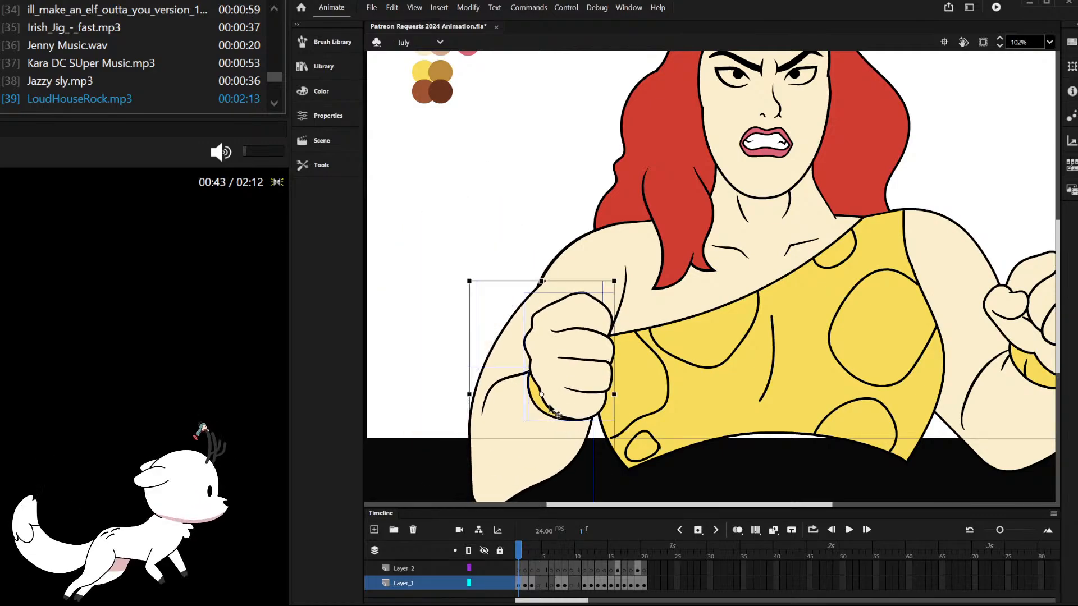
{"action": "left_click", "coordinate": [470, 359]}
{"action": "left_click", "coordinate": [491, 367]}
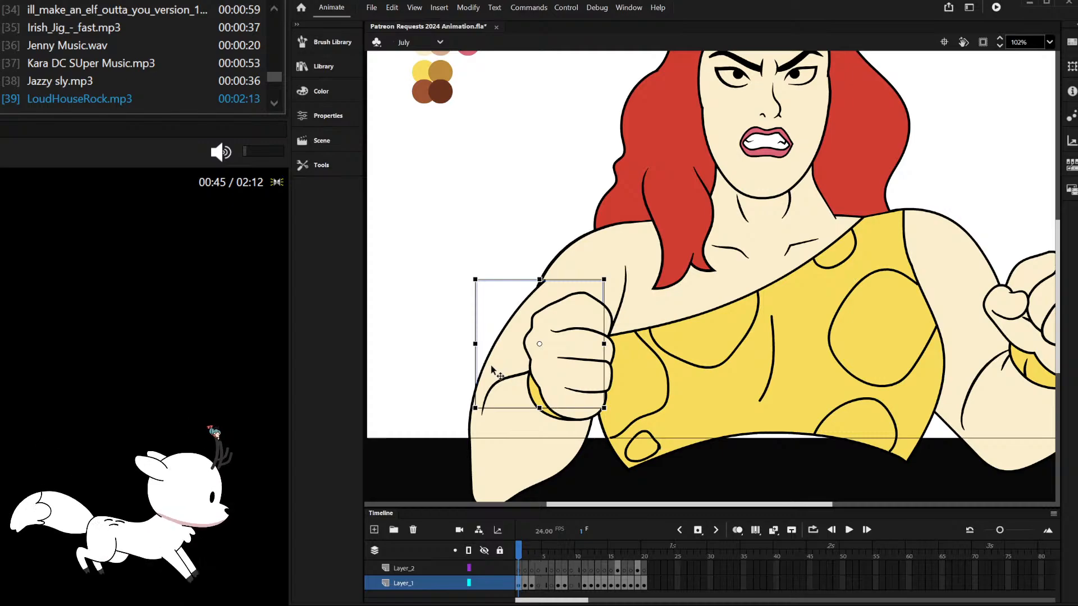
{"action": "left_click", "coordinate": [458, 375]}
{"action": "left_click_drag", "start_coordinate": [458, 375], "coordinate": [565, 436]}
{"action": "left_click", "coordinate": [506, 378], "text": "shift"}
{"action": "left_click_drag", "start_coordinate": [629, 302], "coordinate": [597, 288]}
{"action": "key", "text": "ctrl+z"}
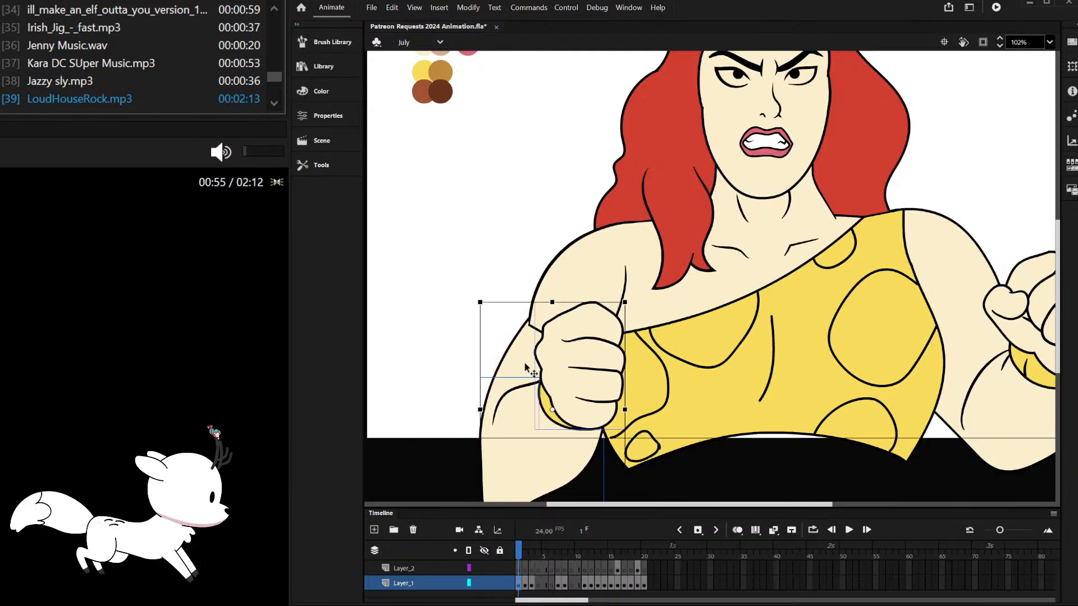
{"action": "left_click", "coordinate": [492, 449], "text": "shift"}
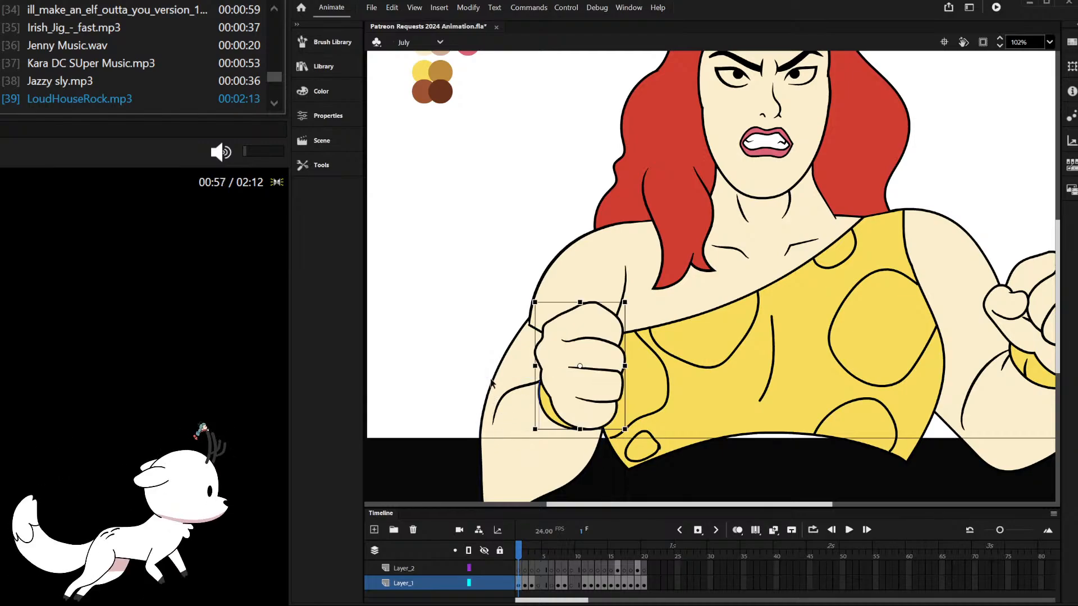
{"action": "left_click", "coordinate": [512, 393], "text": "shift"}
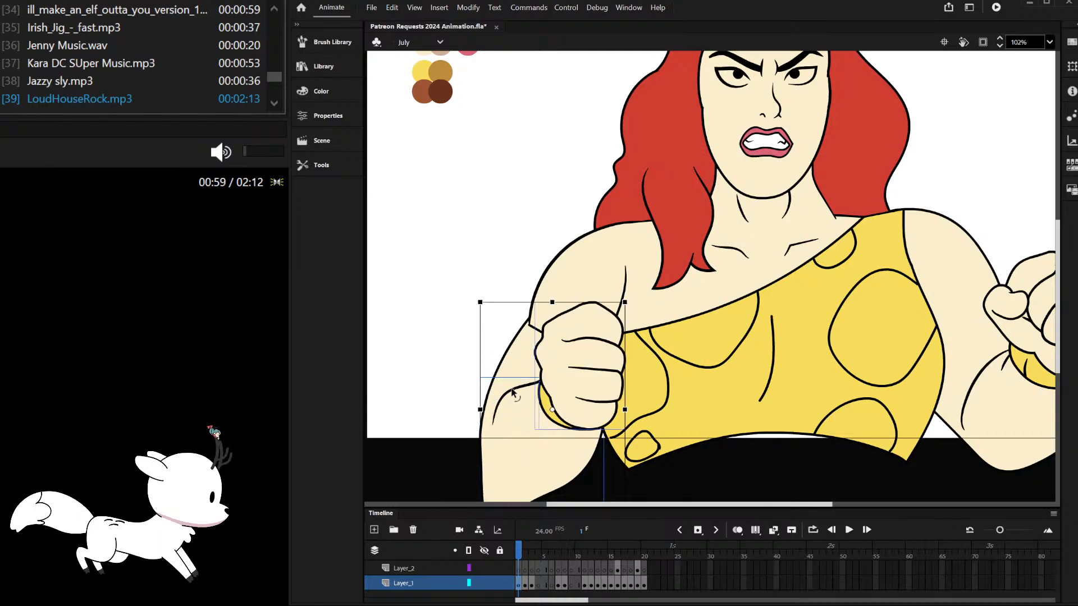
{"action": "key", "text": "Delete"}
{"action": "key", "text": "ctrl+z"}
{"action": "left_click", "coordinate": [516, 392], "text": "shift"}
{"action": "left_click", "coordinate": [508, 356], "text": "shift"}
{"action": "left_click_drag", "start_coordinate": [576, 359], "coordinate": [561, 367]}
{"action": "key", "text": "q"}
{"action": "left_click_drag", "start_coordinate": [635, 308], "coordinate": [583, 287]}
Step: Delete the straight line along the bare shoulder wedge's lower edge so the shoulder blends into the forearm
{"action": "double_click", "coordinate": [533, 332]}
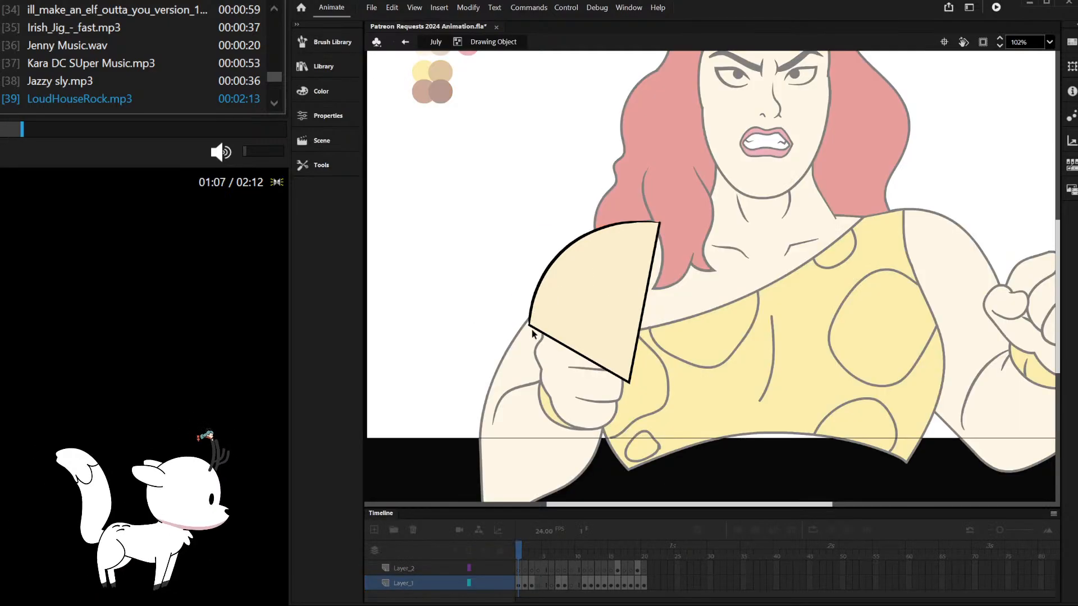
{"action": "left_click", "coordinate": [540, 332]}
{"action": "key", "text": "Delete"}
{"action": "double_click", "coordinate": [497, 295]}
{"action": "left_click", "coordinate": [489, 291]}
{"action": "scroll", "coordinate": [490, 291], "scroll_direction": "down", "scroll_amount": 3}
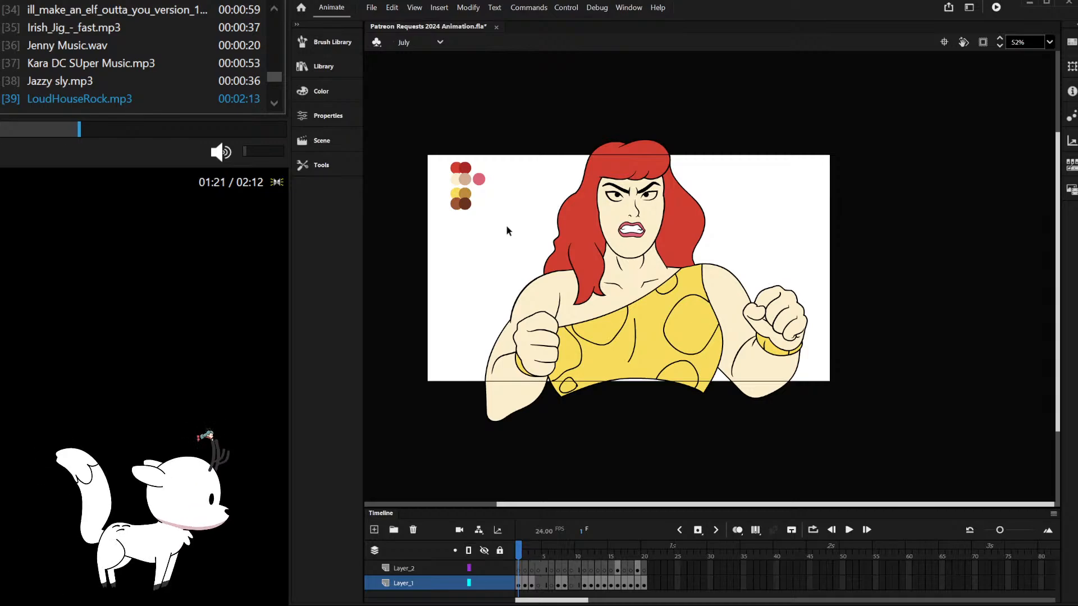
{"action": "scroll", "coordinate": [564, 291], "scroll_direction": "up", "scroll_amount": 3}
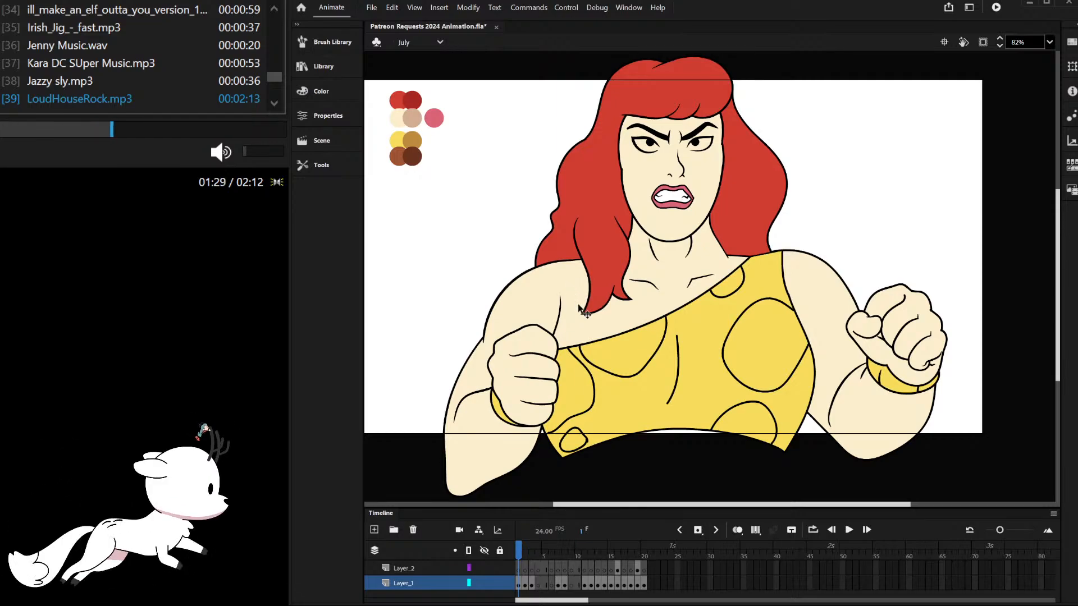
{"action": "scroll", "coordinate": [596, 337], "scroll_direction": "down", "scroll_amount": 3}
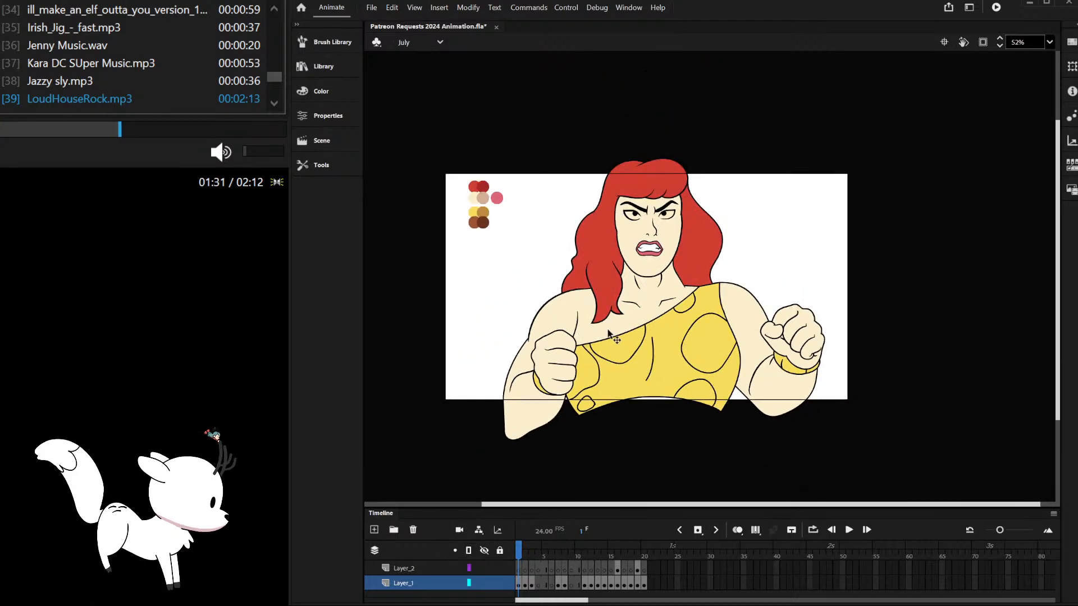
{"action": "scroll", "coordinate": [578, 331], "scroll_direction": "down", "scroll_amount": 2}
{"action": "scroll", "coordinate": [584, 335], "scroll_direction": "up", "scroll_amount": 5}
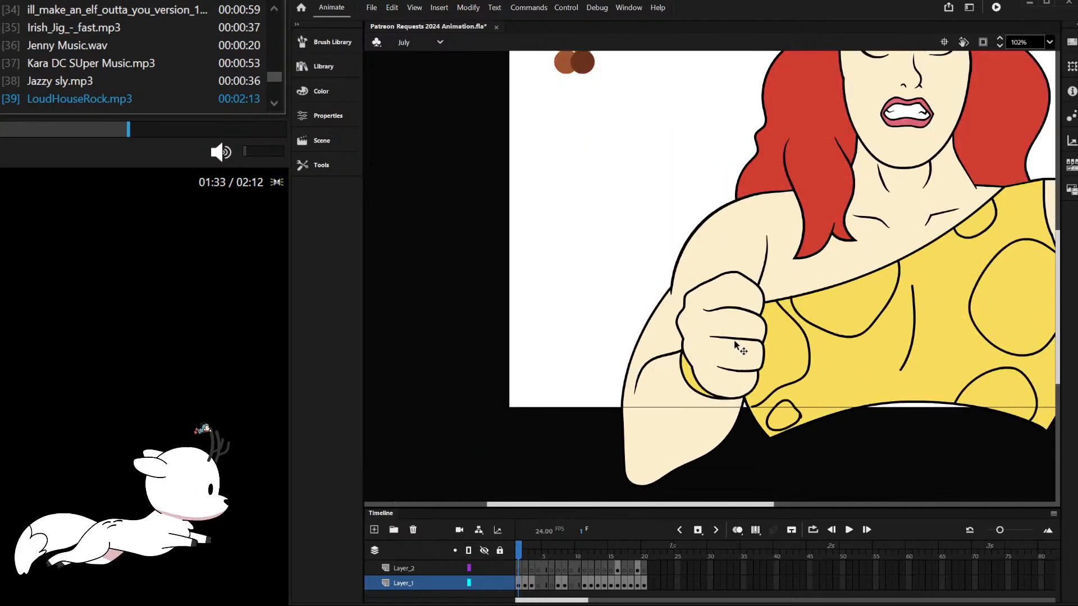
{"action": "scroll", "coordinate": [627, 323], "scroll_direction": "down", "scroll_amount": 3}
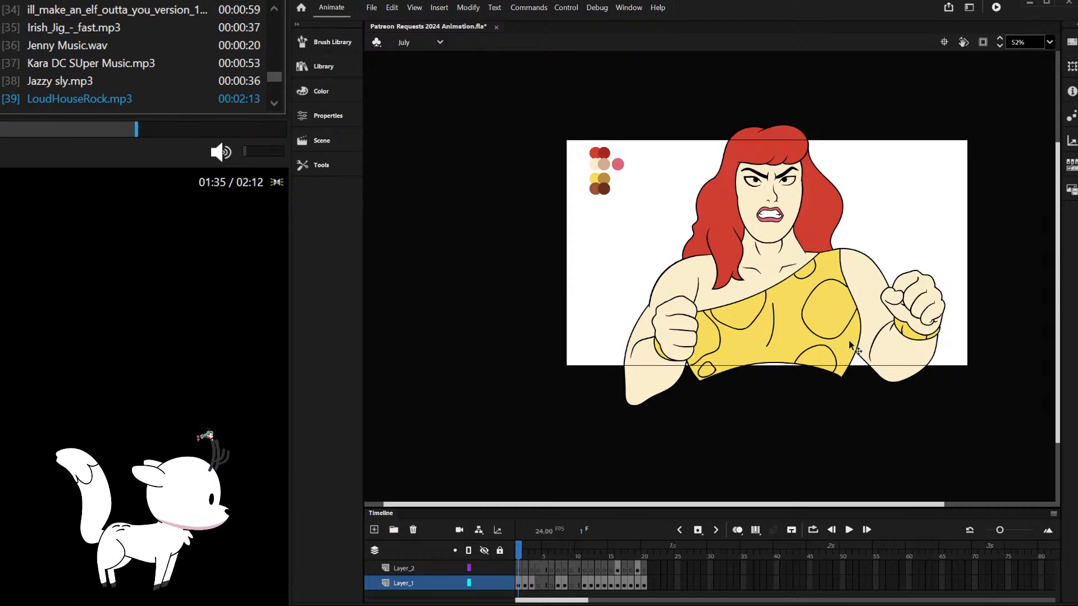
Step: Taper the upper and lower ends of the curved fold line in the middle of the dress
{"action": "scroll", "coordinate": [847, 340], "scroll_direction": "up", "scroll_amount": 3}
{"action": "scroll", "coordinate": [845, 345], "scroll_direction": "up", "scroll_amount": 3}
{"action": "scroll", "coordinate": [385, 227], "scroll_direction": "up", "scroll_amount": 2}
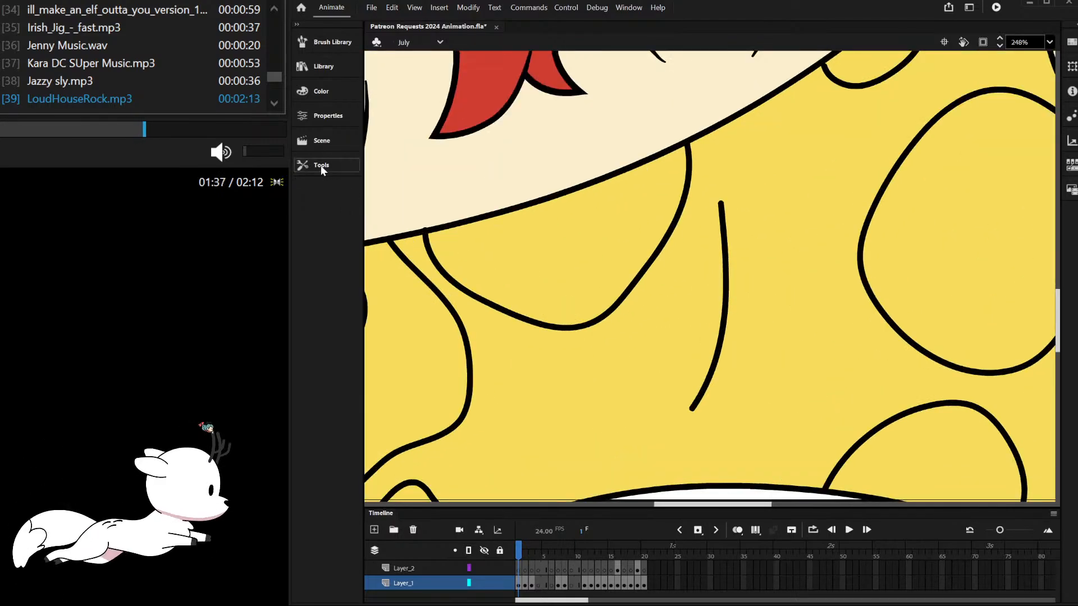
{"action": "scroll", "coordinate": [738, 303], "scroll_direction": "up", "scroll_amount": 3}
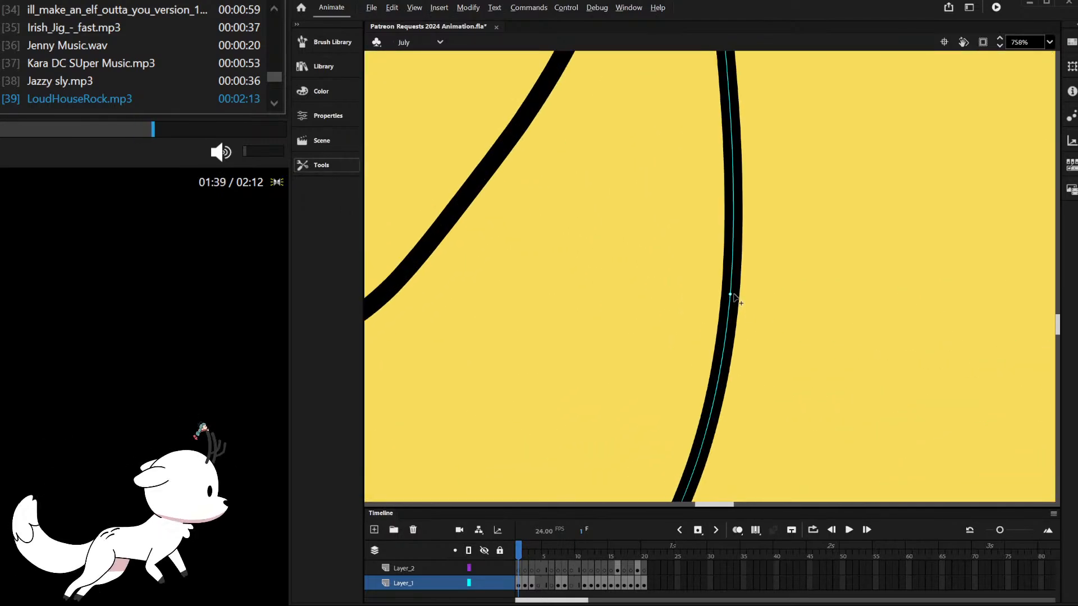
{"action": "left_click_drag", "start_coordinate": [740, 293], "coordinate": [740, 287]}
{"action": "scroll", "coordinate": [738, 289], "scroll_direction": "down", "scroll_amount": 2}
{"action": "scroll", "coordinate": [698, 412], "scroll_direction": "up", "scroll_amount": 5}
{"action": "scroll", "coordinate": [732, 279], "scroll_direction": "down", "scroll_amount": 3}
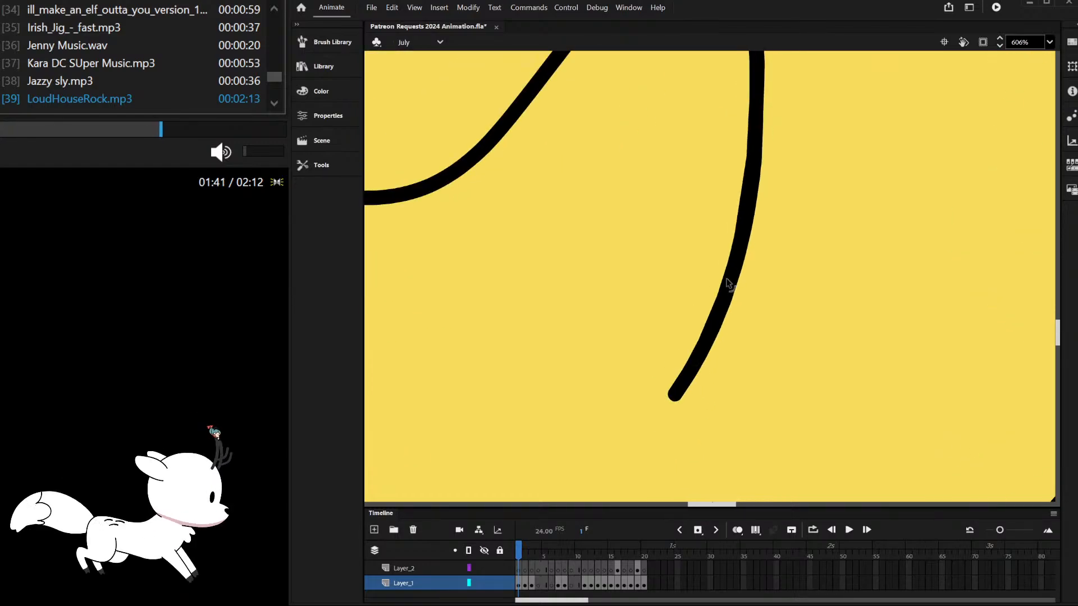
{"action": "scroll", "coordinate": [688, 410], "scroll_direction": "up", "scroll_amount": 3}
{"action": "left_click_drag", "start_coordinate": [647, 364], "coordinate": [655, 370]}
{"action": "scroll", "coordinate": [668, 326], "scroll_direction": "down", "scroll_amount": 5}
{"action": "scroll", "coordinate": [688, 159], "scroll_direction": "up", "scroll_amount": 5}
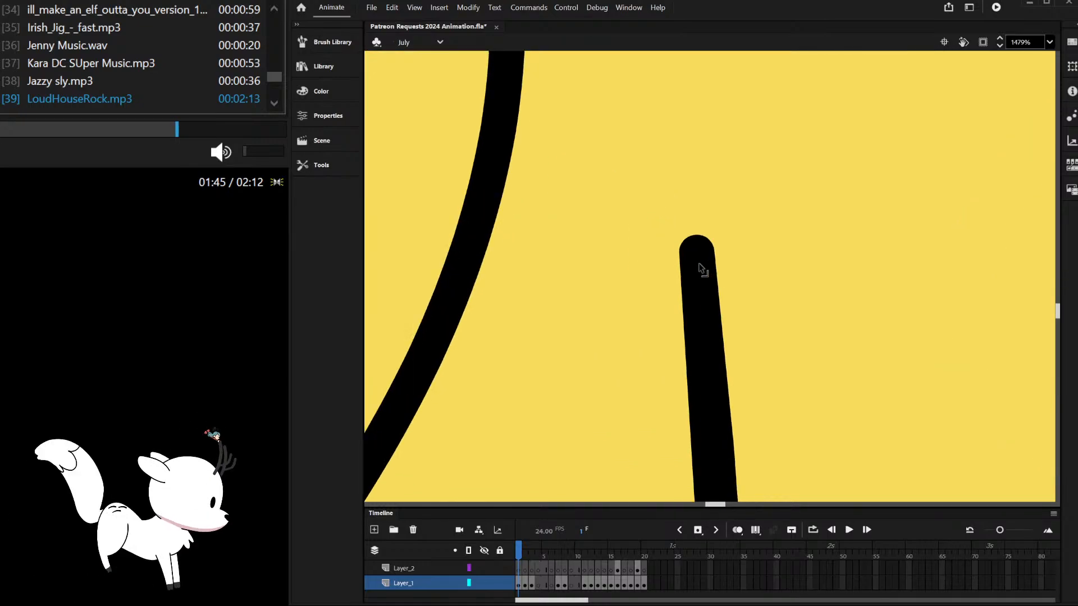
{"action": "scroll", "coordinate": [695, 253], "scroll_direction": "down", "scroll_amount": 7}
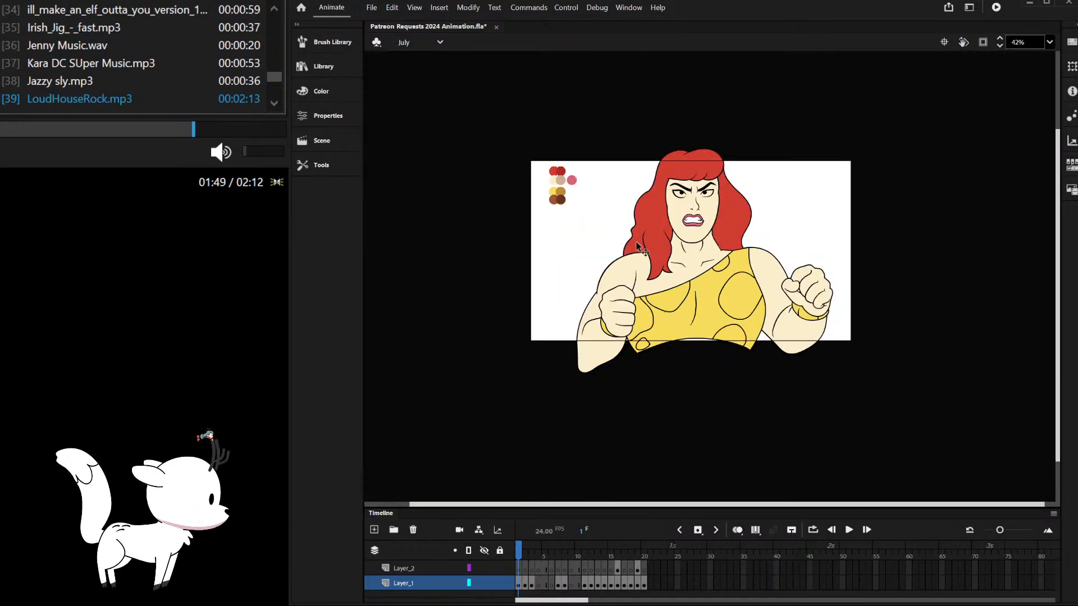
{"action": "scroll", "coordinate": [705, 253], "scroll_direction": "up", "scroll_amount": 1}
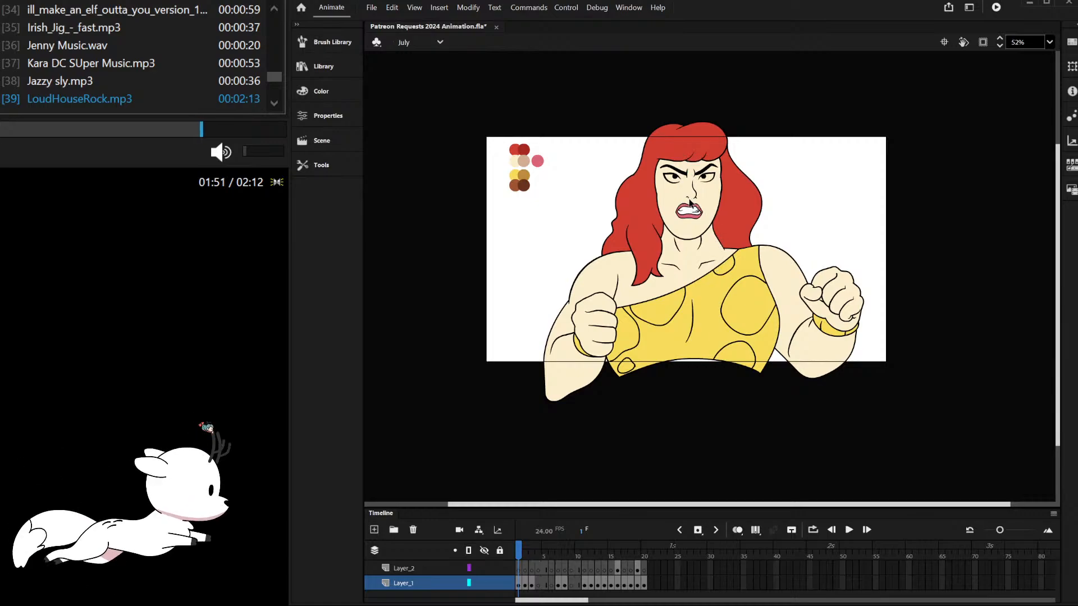
{"action": "scroll", "coordinate": [689, 222], "scroll_direction": "up", "scroll_amount": 2}
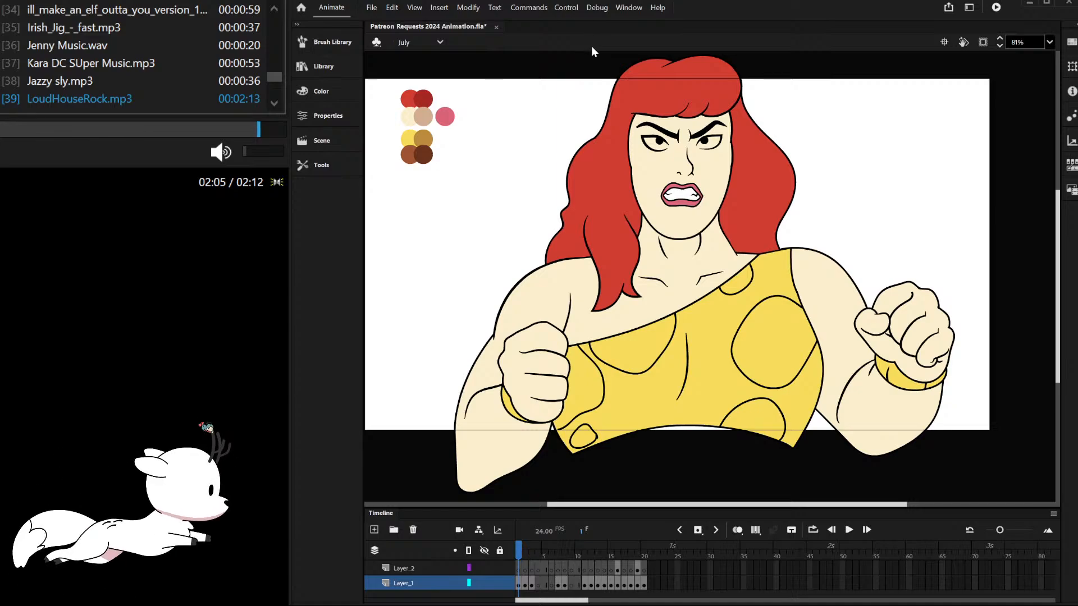
{"action": "scroll", "coordinate": [633, 194], "scroll_direction": "down", "scroll_amount": 2}
{"action": "scroll", "coordinate": [705, 158], "scroll_direction": "up", "scroll_amount": 3}
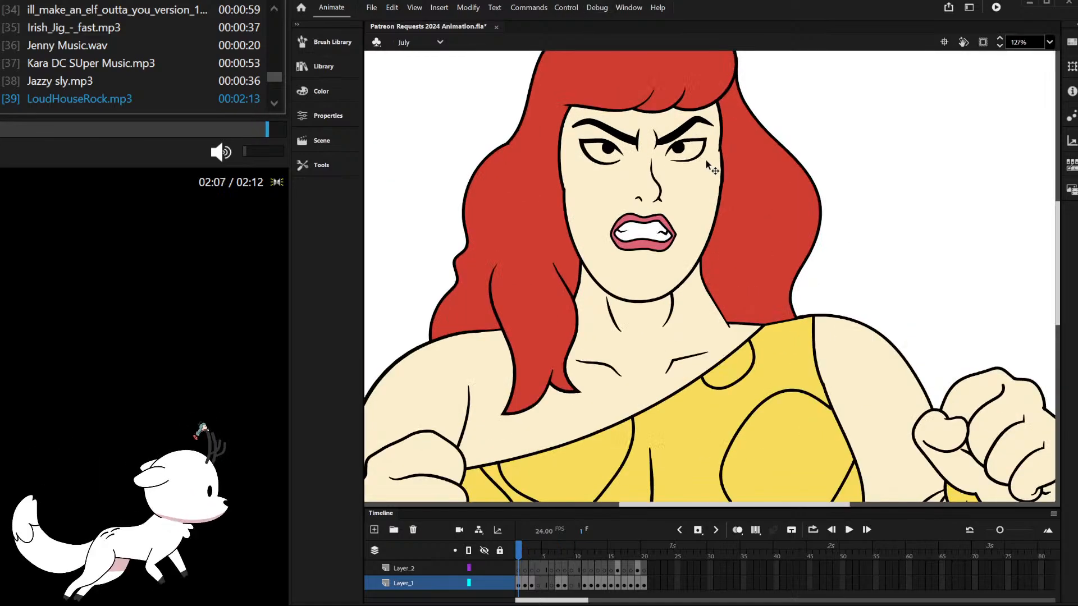
{"action": "scroll", "coordinate": [706, 159], "scroll_direction": "down", "scroll_amount": 3}
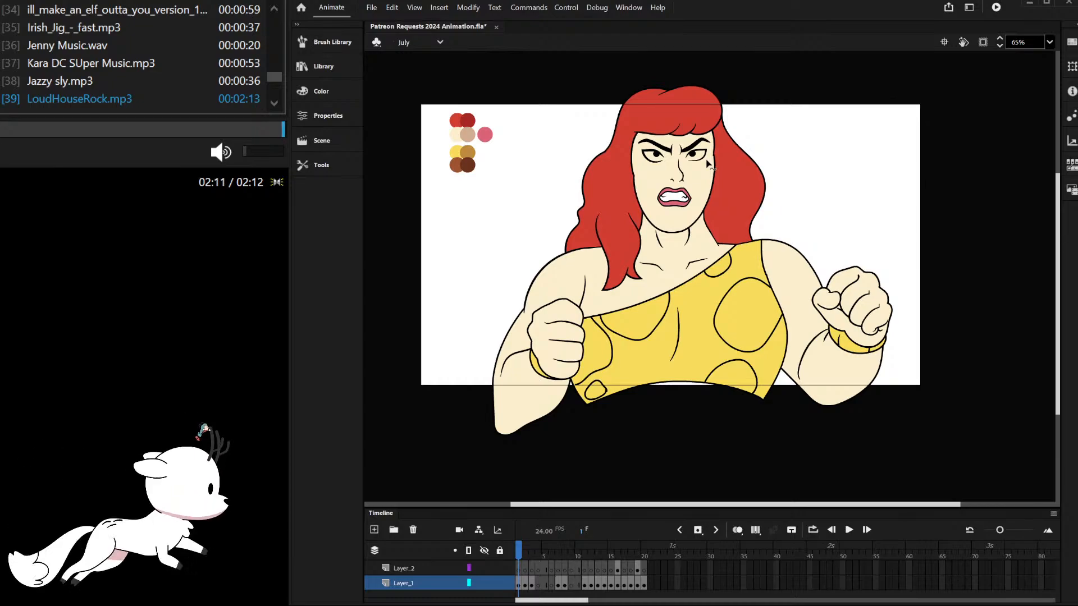
{"action": "scroll", "coordinate": [645, 310], "scroll_direction": "up", "scroll_amount": 3}
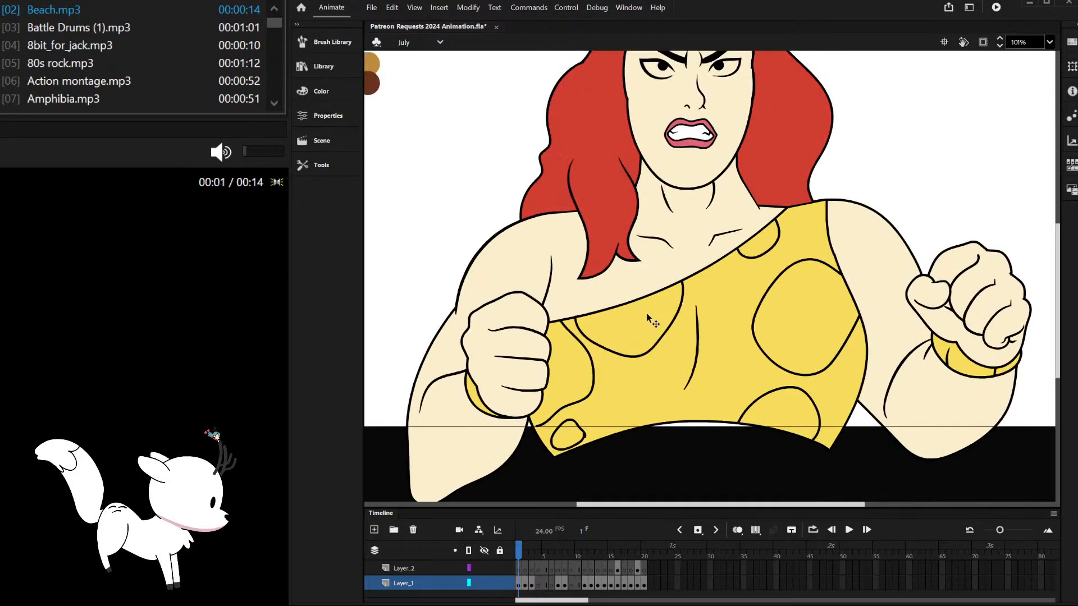
{"action": "scroll", "coordinate": [631, 268], "scroll_direction": "down", "scroll_amount": 1}
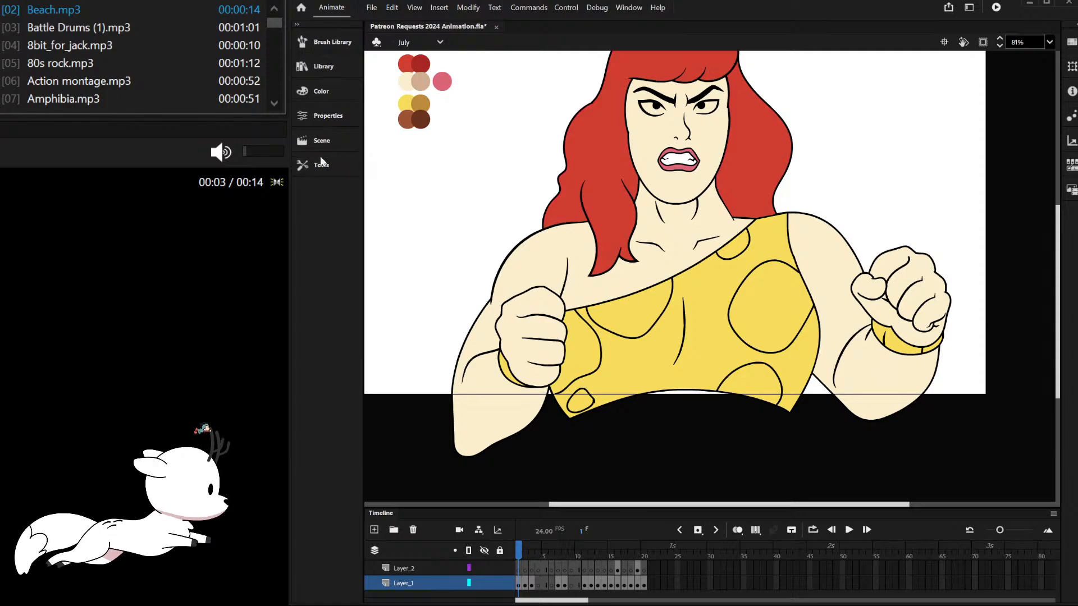
Step: Clean up the overhanging line end on the small spot's outline at the dress's lower corner
{"action": "scroll", "coordinate": [595, 404], "scroll_direction": "up", "scroll_amount": 3}
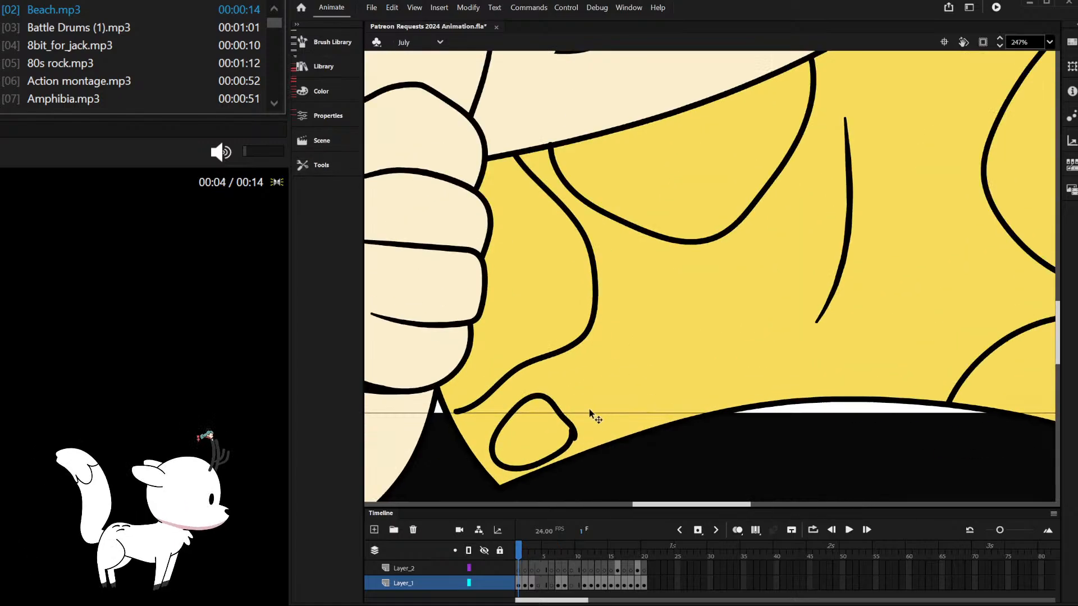
{"action": "double_click", "coordinate": [571, 429]}
{"action": "scroll", "coordinate": [575, 438], "scroll_direction": "up", "scroll_amount": 3}
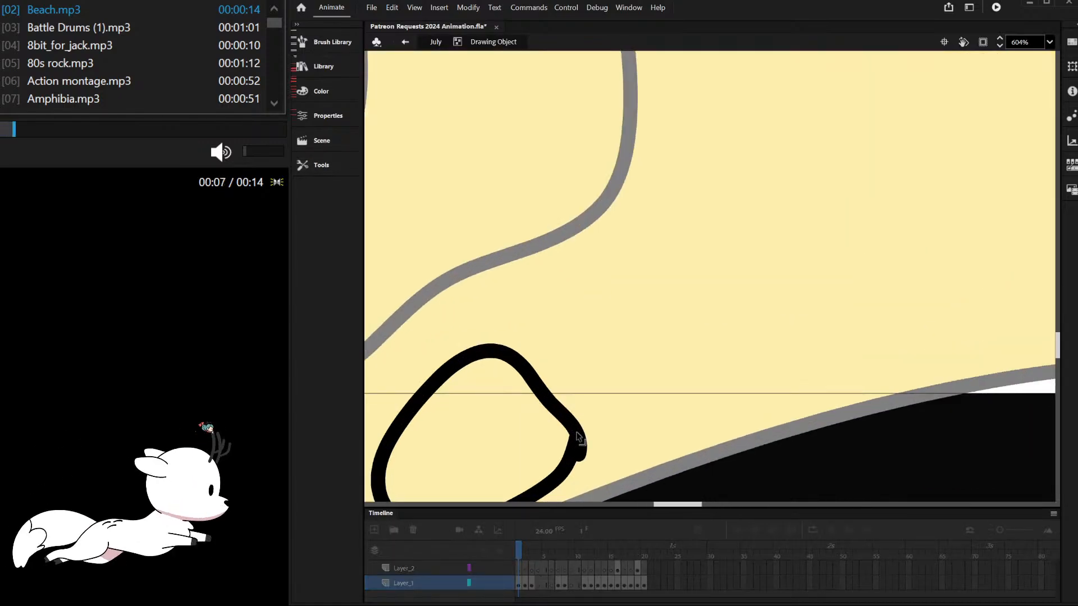
{"action": "scroll", "coordinate": [616, 412], "scroll_direction": "down", "scroll_amount": 8}
{"action": "double_click", "coordinate": [661, 386]}
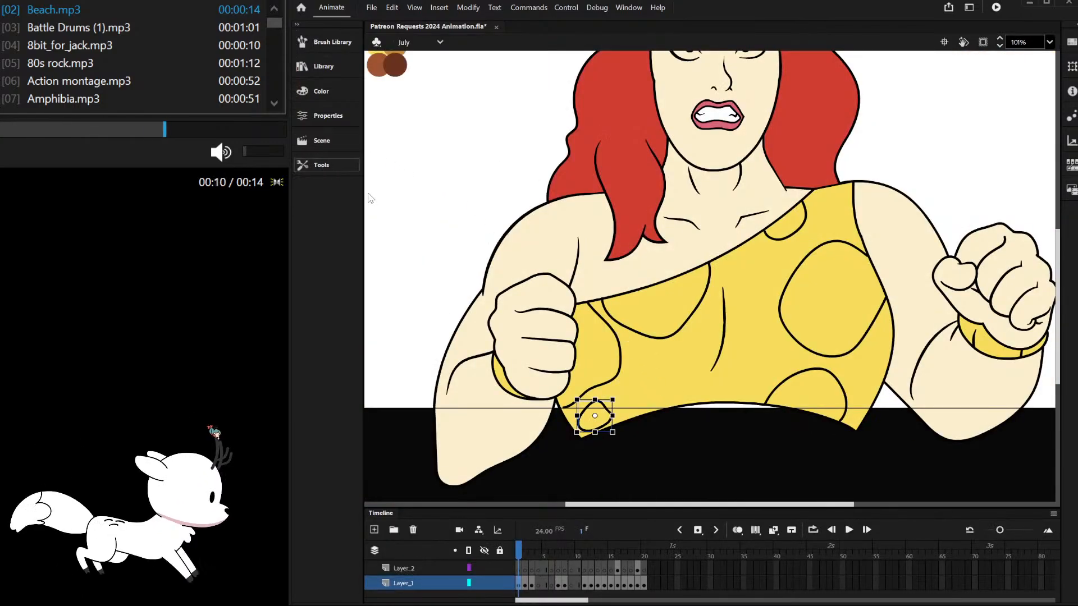
Step: Fill the small spot at the dress's lower corner with the lighter brown from the colour swatches
{"action": "left_click", "coordinate": [395, 313]}
{"action": "left_click", "coordinate": [378, 67]}
{"action": "left_click", "coordinate": [445, 85]}
{"action": "scroll", "coordinate": [652, 327], "scroll_direction": "down", "scroll_amount": 2}
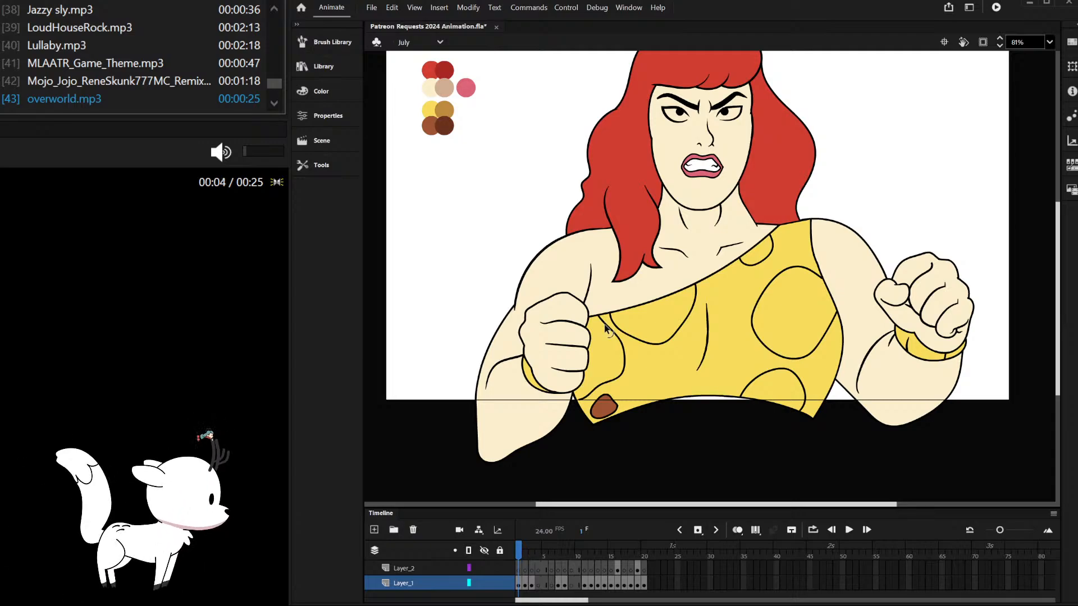
Step: Examine the remaining unfilled spot outlines on the dress, especially those beside the raised fist
{"action": "scroll", "coordinate": [658, 365], "scroll_direction": "up", "scroll_amount": 2}
{"action": "scroll", "coordinate": [660, 366], "scroll_direction": "down", "scroll_amount": 2}
{"action": "scroll", "coordinate": [658, 397], "scroll_direction": "up", "scroll_amount": 2}
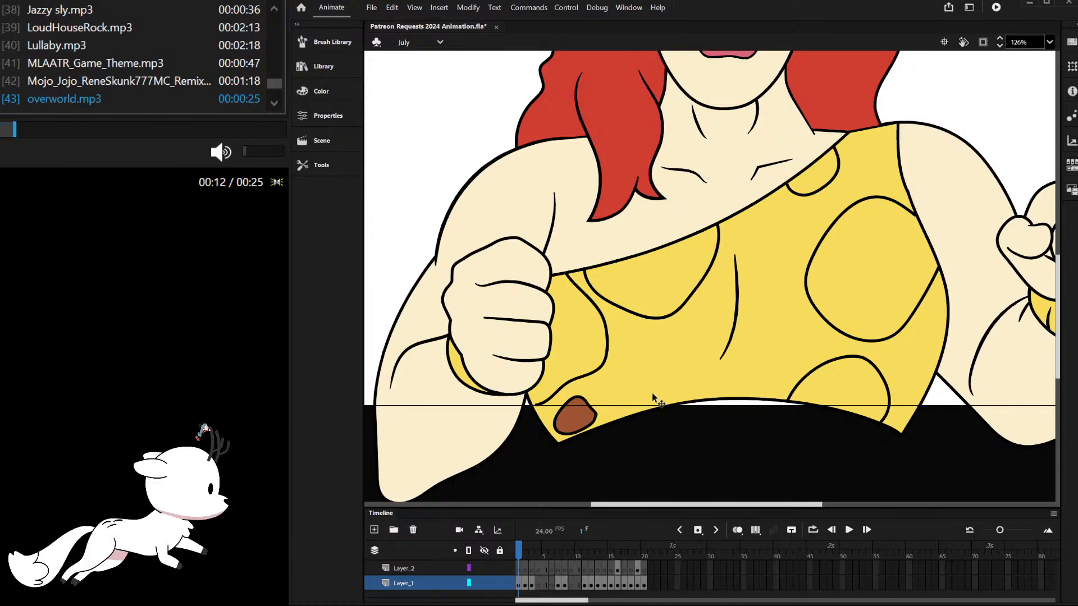
{"action": "scroll", "coordinate": [609, 379], "scroll_direction": "down", "scroll_amount": 2}
{"action": "scroll", "coordinate": [612, 377], "scroll_direction": "up", "scroll_amount": 1}
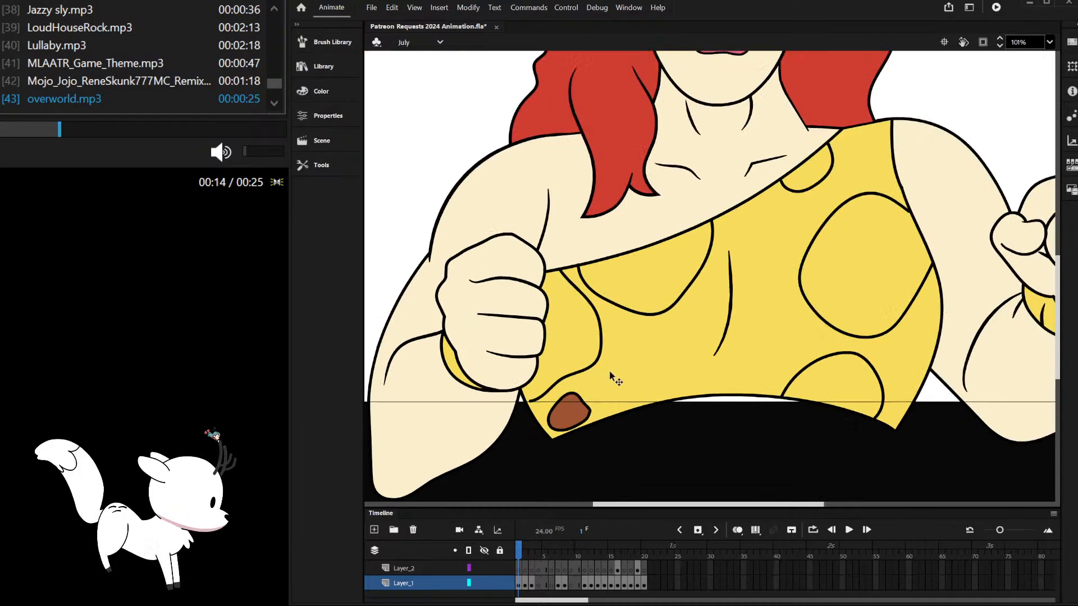
{"action": "scroll", "coordinate": [610, 372], "scroll_direction": "up", "scroll_amount": 2}
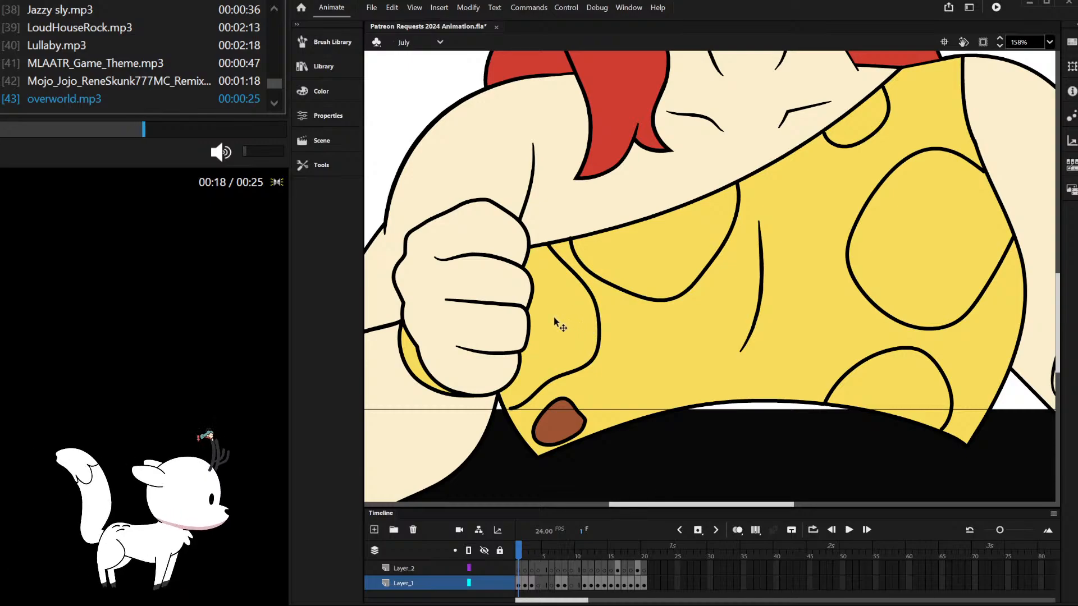
{"action": "scroll", "coordinate": [595, 364], "scroll_direction": "down", "scroll_amount": 2}
{"action": "scroll", "coordinate": [612, 402], "scroll_direction": "up", "scroll_amount": 2}
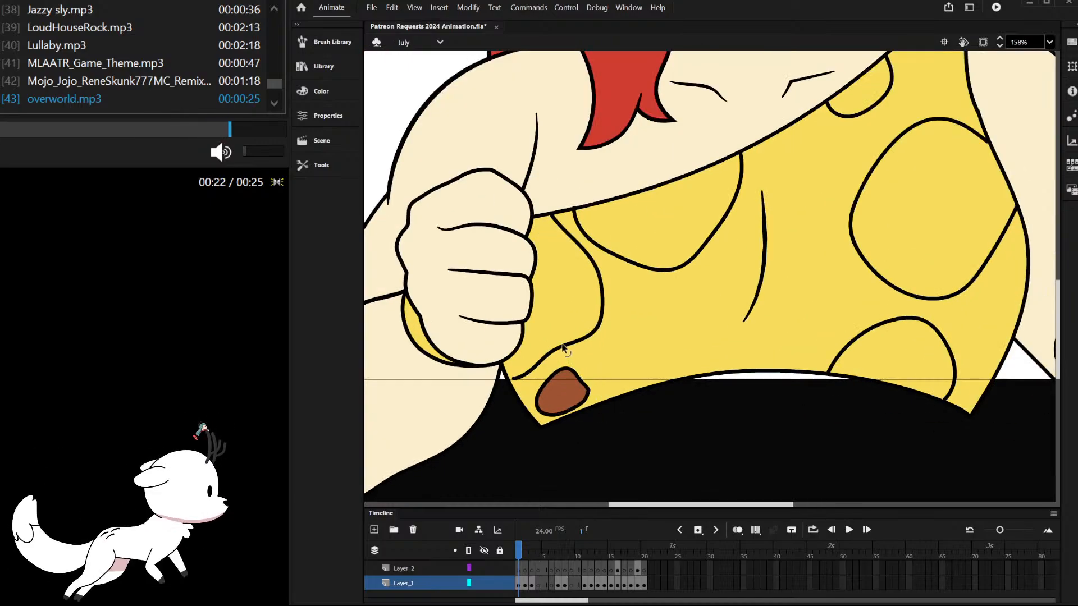
{"action": "scroll", "coordinate": [601, 353], "scroll_direction": "down", "scroll_amount": 2}
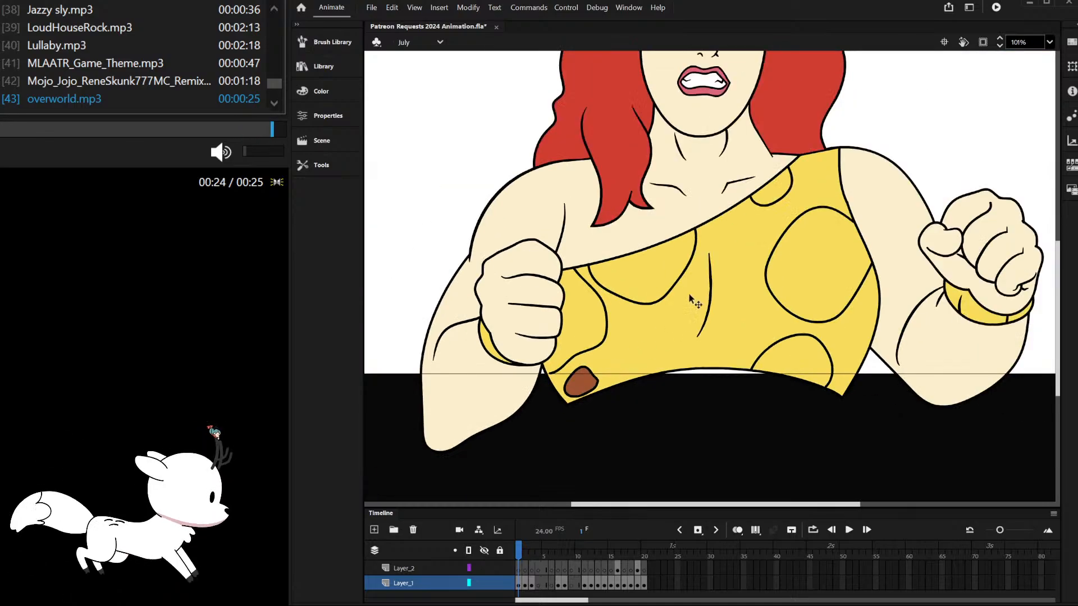
Step: Close the small half-round spot below the collarbone with a line bent to follow the dress's neckline
{"action": "scroll", "coordinate": [772, 184], "scroll_direction": "up", "scroll_amount": 1}
{"action": "scroll", "coordinate": [772, 184], "scroll_direction": "up", "scroll_amount": 3}
{"action": "double_click", "coordinate": [764, 210]}
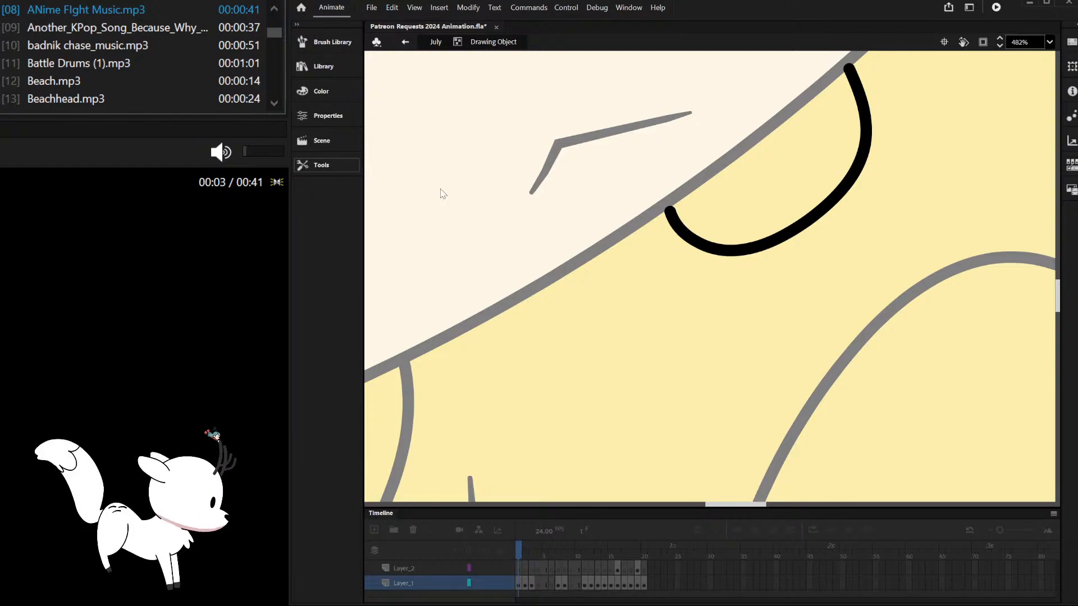
{"action": "scroll", "coordinate": [671, 218], "scroll_direction": "up", "scroll_amount": 2}
{"action": "mouse_move", "coordinate": [634, 284]}
{"action": "left_mouse_down"}
{"action": "mouse_move", "coordinate": [828, 152]}
{"action": "mouse_move", "coordinate": [818, 141]}
{"action": "left_mouse_up"}
{"action": "key", "text": "v"}
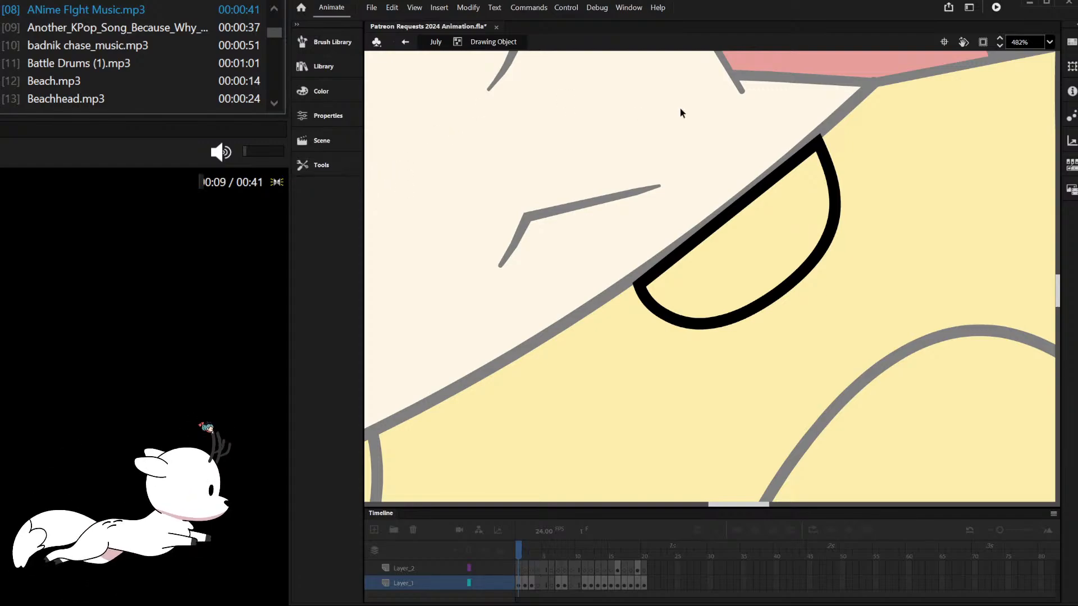
{"action": "scroll", "coordinate": [808, 132], "scroll_direction": "up", "scroll_amount": 2}
{"action": "left_click_drag", "start_coordinate": [474, 423], "coordinate": [463, 413]}
{"action": "scroll", "coordinate": [526, 295], "scroll_direction": "down", "scroll_amount": 2}
{"action": "double_click", "coordinate": [534, 251]}
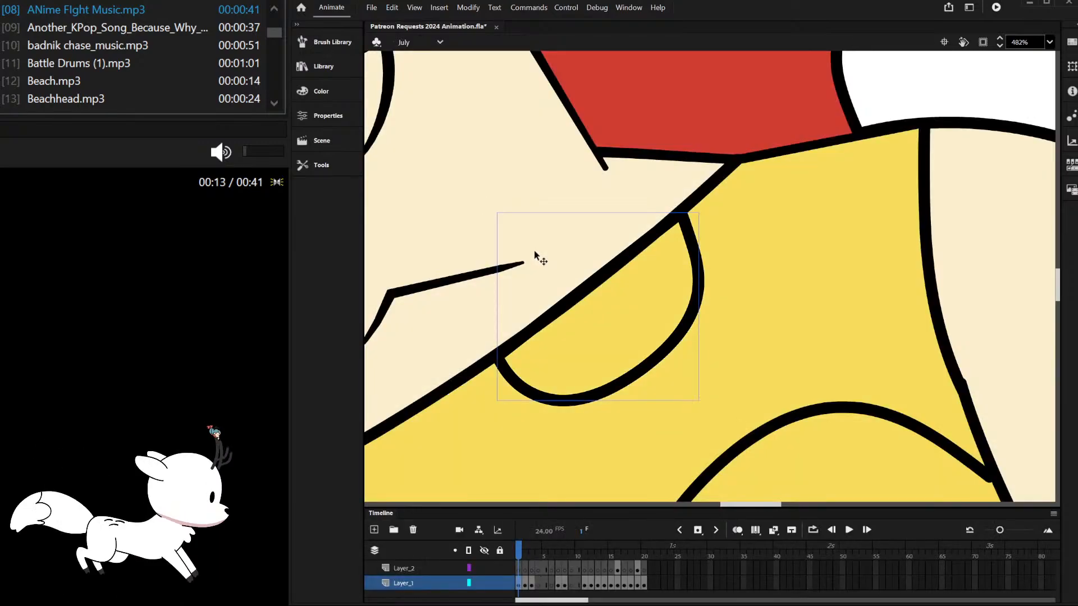
Step: Fill the closed half-round spot at the neckline with the same brown as the small spot
{"action": "scroll", "coordinate": [534, 253], "scroll_direction": "down", "scroll_amount": 4}
{"action": "scroll", "coordinate": [465, 226], "scroll_direction": "up", "scroll_amount": 3}
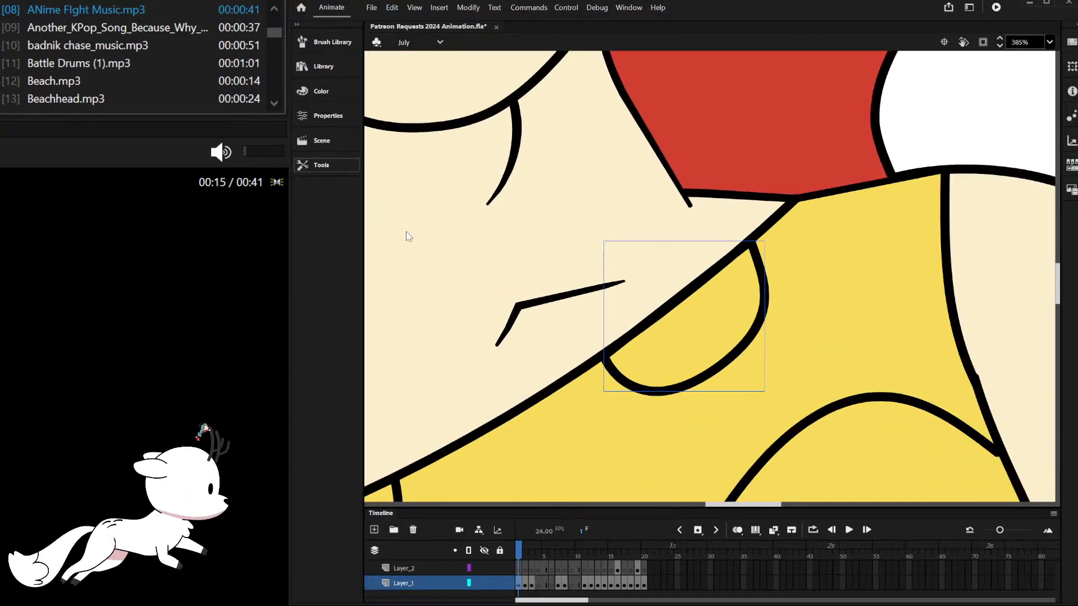
{"action": "scroll", "coordinate": [789, 207], "scroll_direction": "down", "scroll_amount": 5}
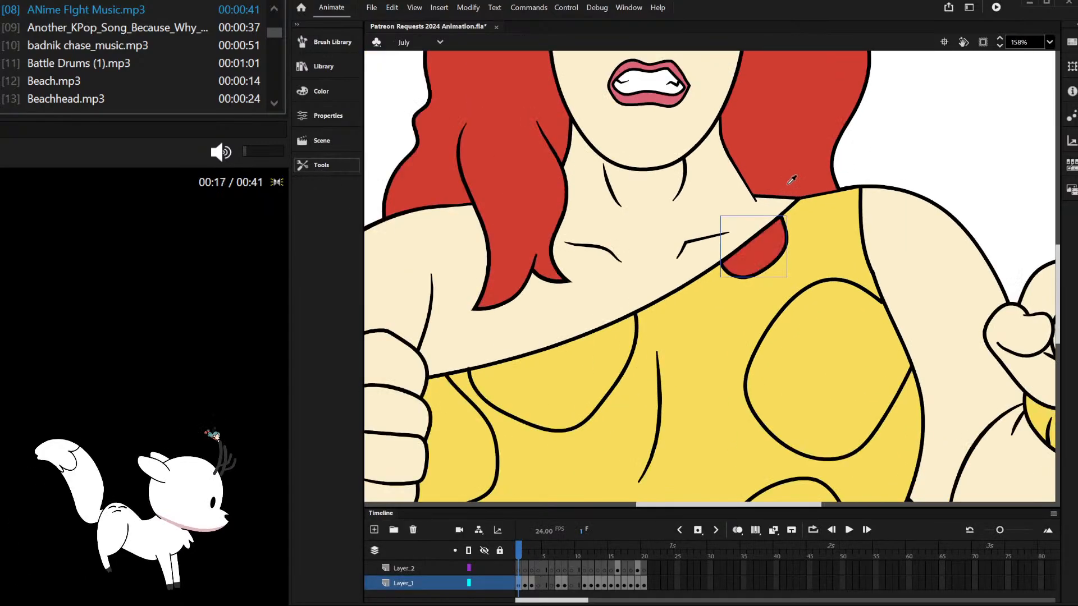
{"action": "scroll", "coordinate": [705, 280], "scroll_direction": "up", "scroll_amount": 2}
{"action": "scroll", "coordinate": [705, 280], "scroll_direction": "up", "scroll_amount": 2}
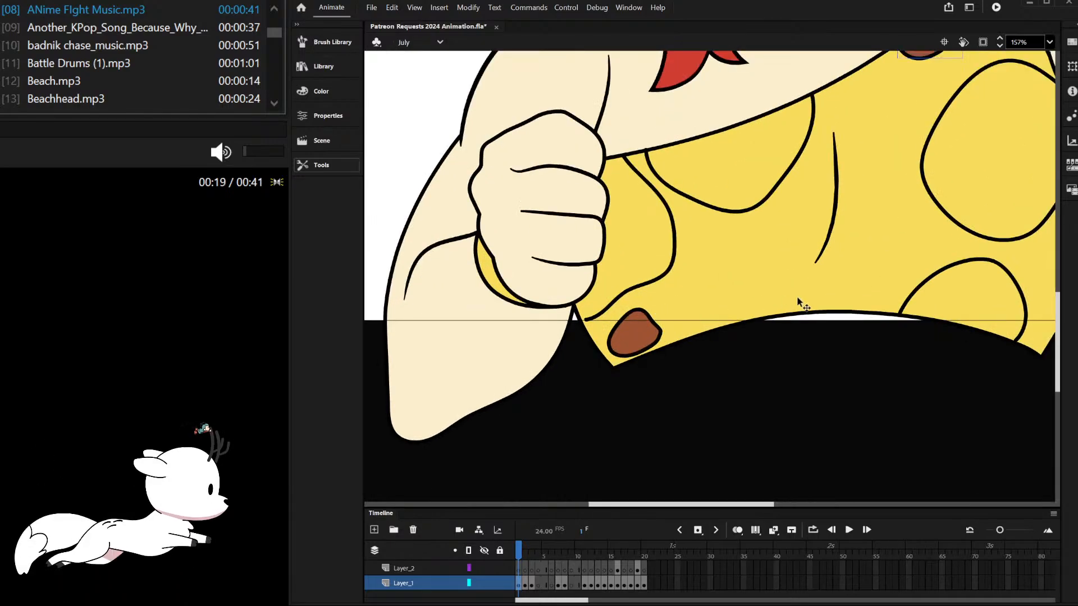
Step: Draw a line along the neckline across the open top of the spot below the hanging hair lock
{"action": "scroll", "coordinate": [737, 242], "scroll_direction": "up", "scroll_amount": 3}
{"action": "double_click", "coordinate": [690, 255]}
{"action": "scroll", "coordinate": [729, 191], "scroll_direction": "up", "scroll_amount": 1}
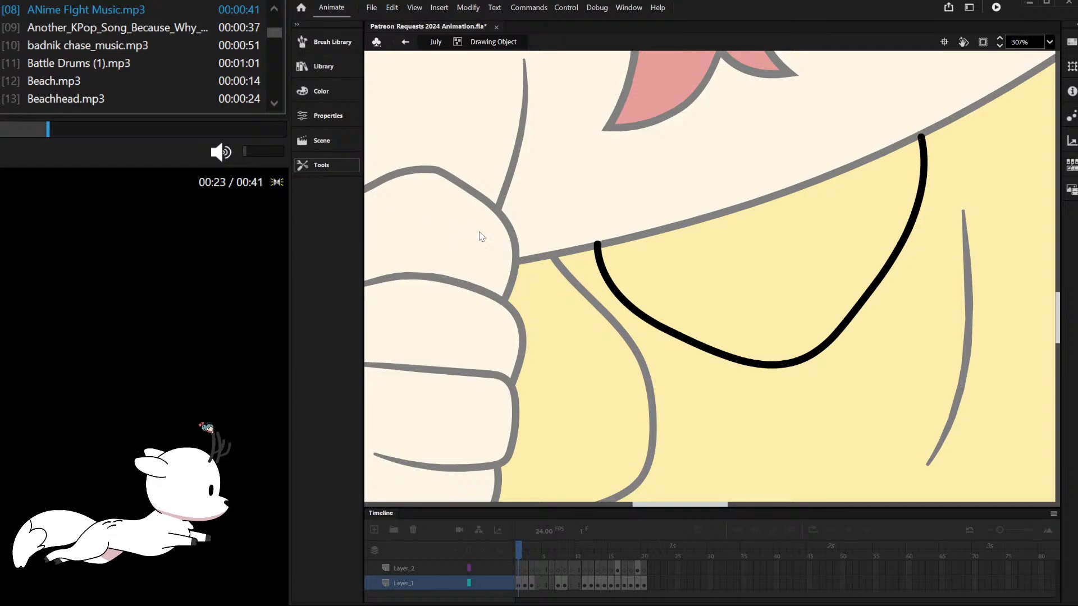
{"action": "scroll", "coordinate": [645, 270], "scroll_direction": "down", "scroll_amount": 2}
{"action": "scroll", "coordinate": [605, 280], "scroll_direction": "up", "scroll_amount": 2}
{"action": "mouse_move", "coordinate": [554, 293]}
{"action": "left_mouse_down"}
{"action": "mouse_move", "coordinate": [751, 242]}
{"action": "mouse_move", "coordinate": [916, 168]}
{"action": "left_mouse_up"}
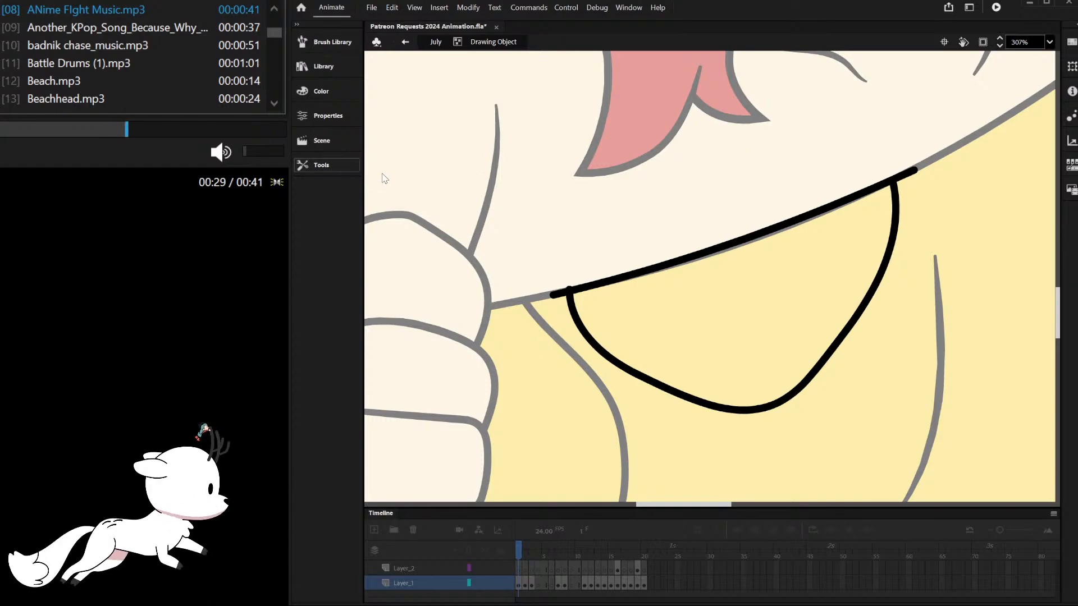
Step: Remove the overhanging ends of that spot's closing line so it meets the outline along the neckline
{"action": "scroll", "coordinate": [568, 291], "scroll_direction": "up", "scroll_amount": 3}
{"action": "scroll", "coordinate": [568, 295], "scroll_direction": "up", "scroll_amount": 4}
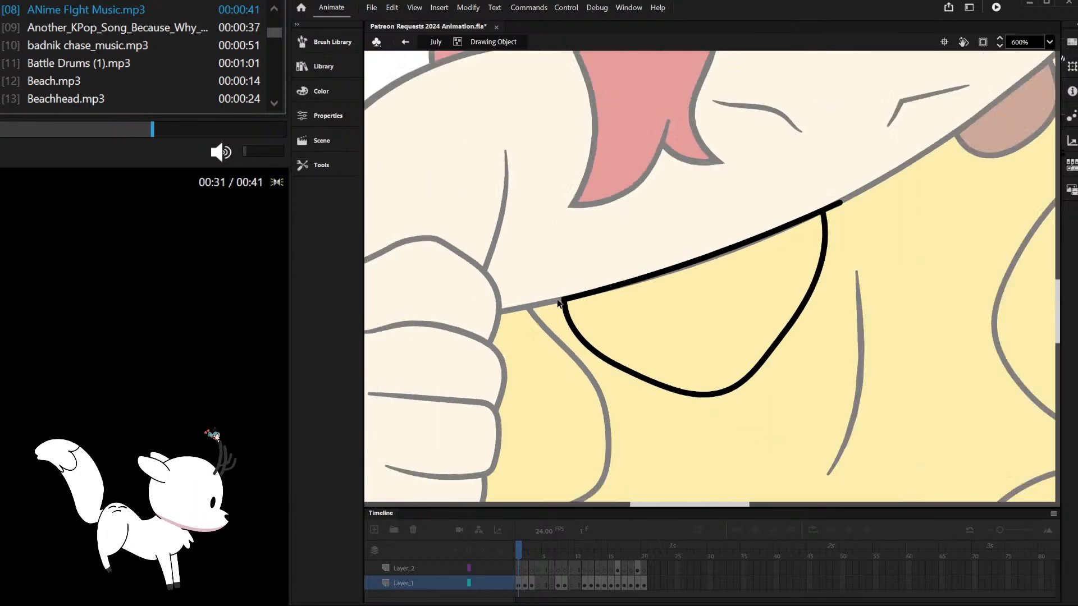
{"action": "key", "text": "ctrl+z"}
{"action": "key", "text": "ctrl+y"}
{"action": "left_click_drag", "start_coordinate": [918, 176], "coordinate": [835, 204]}
{"action": "scroll", "coordinate": [786, 208], "scroll_direction": "down", "scroll_amount": 4}
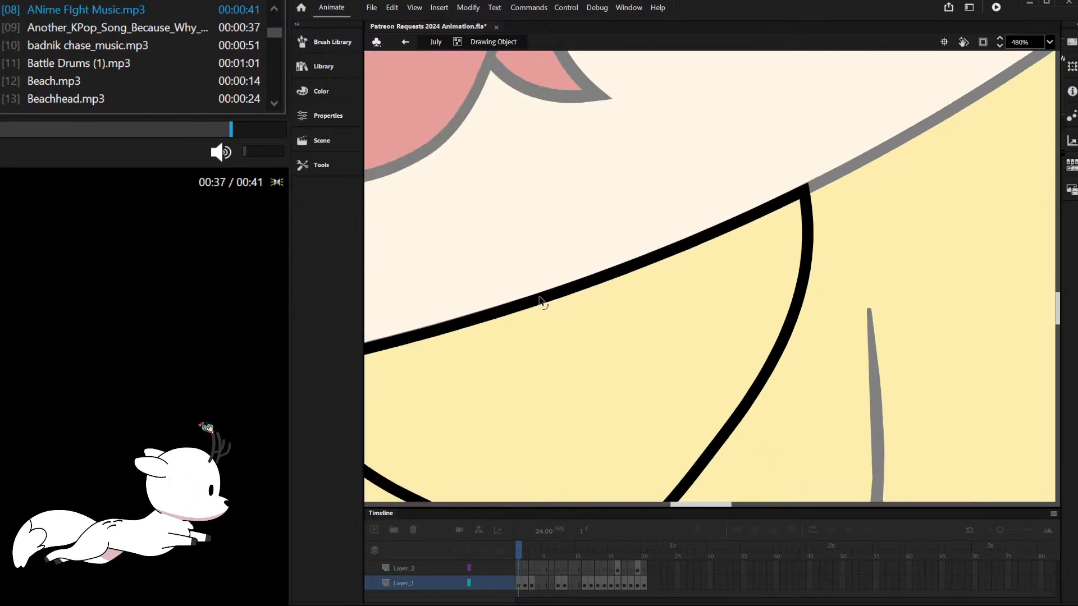
{"action": "scroll", "coordinate": [753, 255], "scroll_direction": "down", "scroll_amount": 5}
{"action": "double_click", "coordinate": [770, 253]}
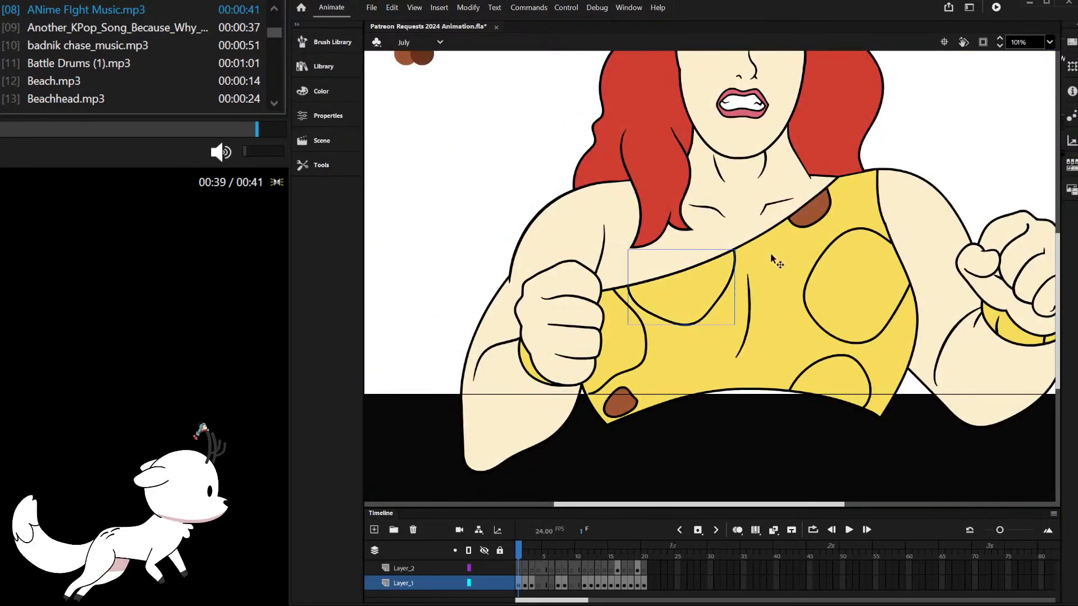
Step: Draw a straight line along the dress's armhole edge across the open side of the large spot
{"action": "scroll", "coordinate": [850, 245], "scroll_direction": "up", "scroll_amount": 3}
{"action": "double_click", "coordinate": [907, 232]}
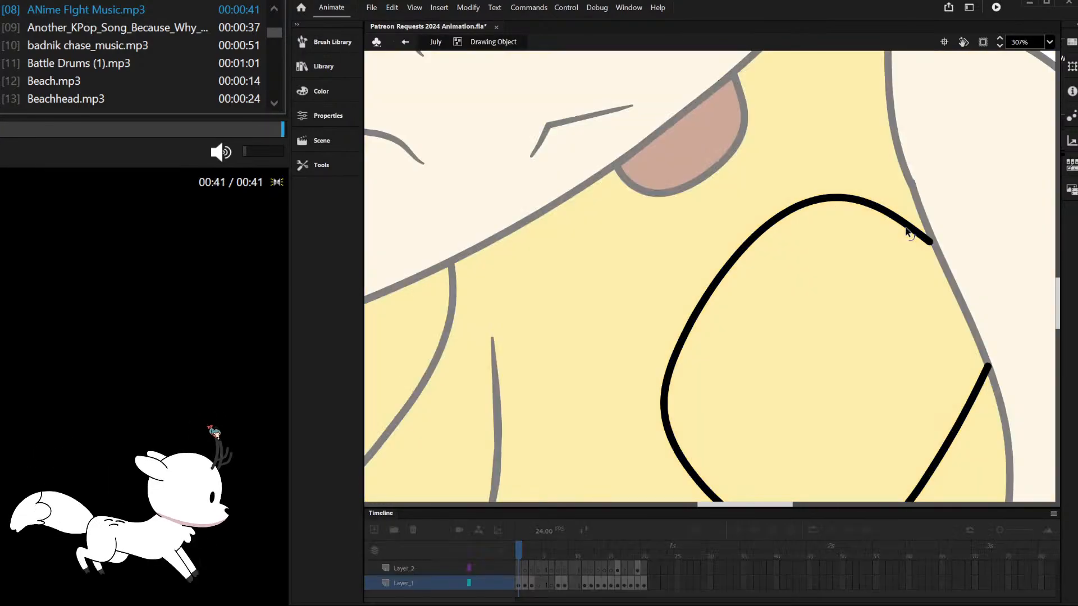
{"action": "scroll", "coordinate": [920, 253], "scroll_direction": "down", "scroll_amount": 2}
{"action": "scroll", "coordinate": [939, 276], "scroll_direction": "up", "scroll_amount": 4}
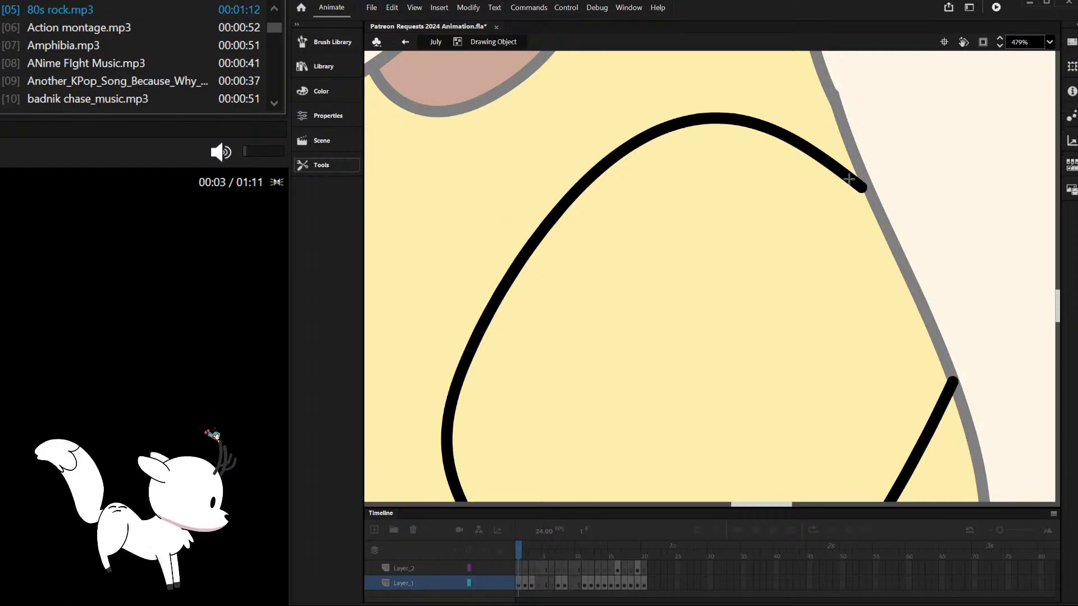
{"action": "left_click_drag", "start_coordinate": [846, 153], "coordinate": [956, 405]}
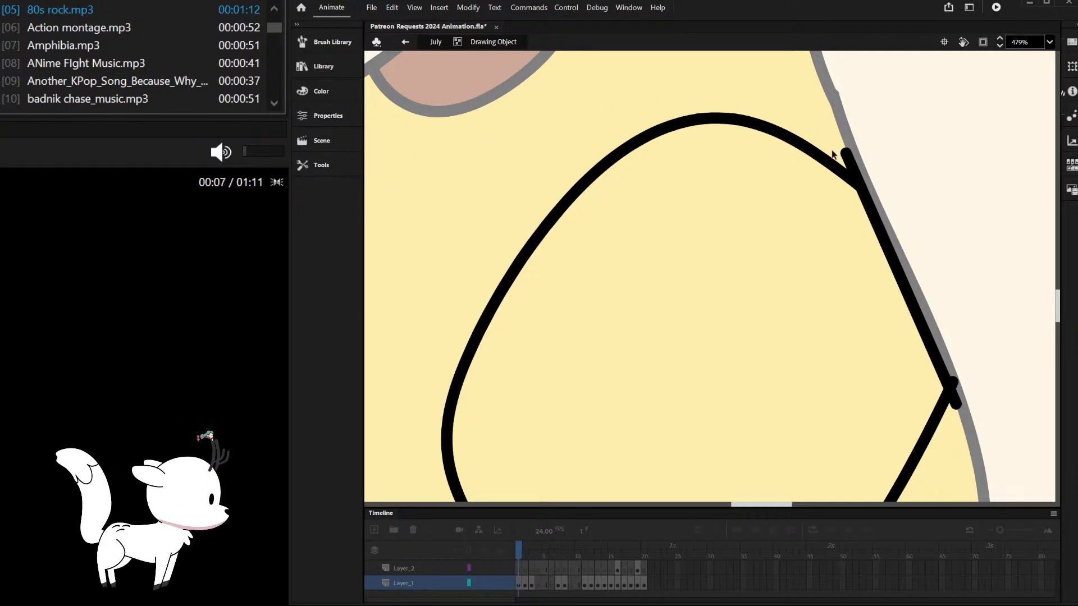
Step: Remove the overhanging ends of the large spot's closing line and shape it to follow the dress's side outline
{"action": "scroll", "coordinate": [842, 151], "scroll_direction": "up", "scroll_amount": 5}
{"action": "left_click_drag", "start_coordinate": [822, 159], "coordinate": [835, 157]}
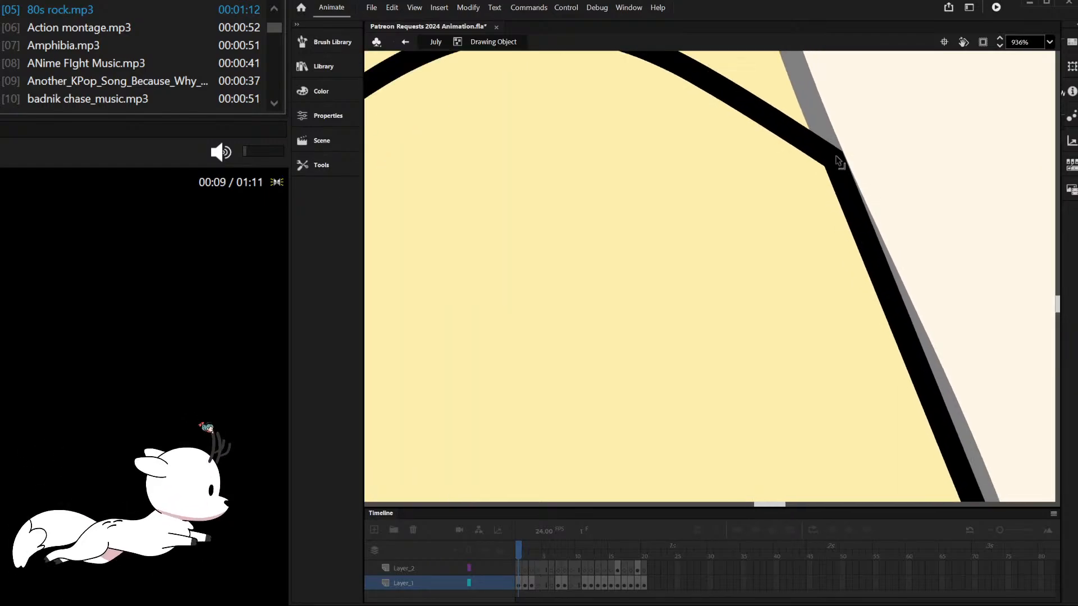
{"action": "scroll", "coordinate": [821, 137], "scroll_direction": "down", "scroll_amount": 5}
{"action": "scroll", "coordinate": [907, 309], "scroll_direction": "up", "scroll_amount": 5}
{"action": "mouse_move", "coordinate": [875, 368]}
{"action": "left_mouse_down"}
{"action": "mouse_move", "coordinate": [876, 322]}
{"action": "mouse_move", "coordinate": [881, 335]}
{"action": "left_mouse_up"}
{"action": "scroll", "coordinate": [828, 283], "scroll_direction": "down", "scroll_amount": 2}
{"action": "scroll", "coordinate": [827, 283], "scroll_direction": "down", "scroll_amount": 2}
{"action": "scroll", "coordinate": [822, 242], "scroll_direction": "up", "scroll_amount": 2}
{"action": "left_click_drag", "start_coordinate": [819, 245], "coordinate": [824, 242]}
{"action": "scroll", "coordinate": [825, 232], "scroll_direction": "down", "scroll_amount": 5}
{"action": "double_click", "coordinate": [858, 213]}
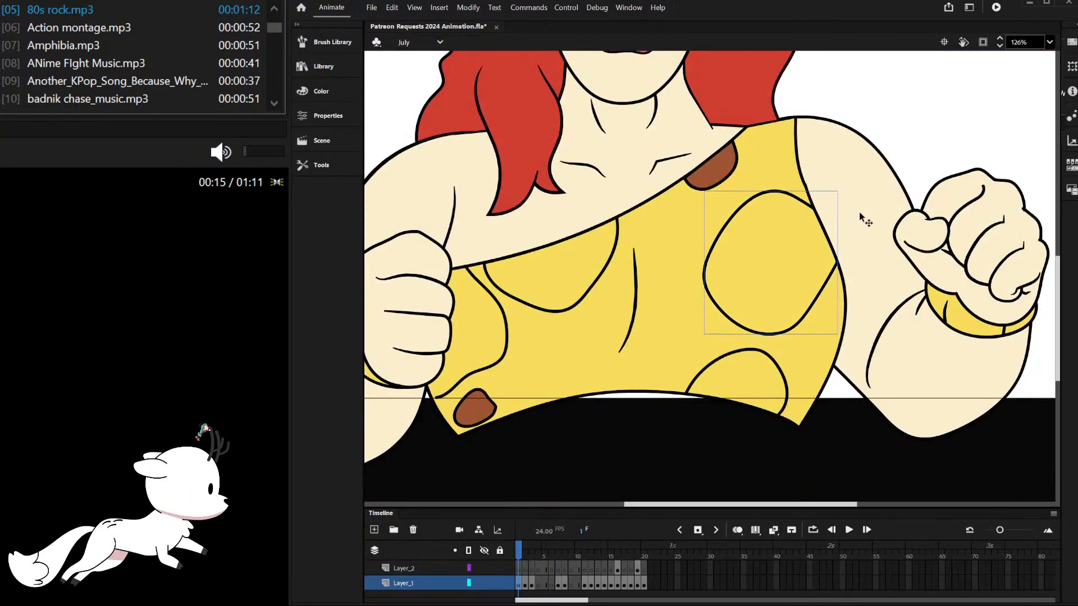
Step: Fill the spot below the hanging hair lock and the large spot at the armhole with the same brown
{"action": "scroll", "coordinate": [617, 220], "scroll_direction": "up", "scroll_amount": 2}
{"action": "left_click", "coordinate": [503, 308]}
{"action": "left_click", "coordinate": [674, 297]}
{"action": "left_click", "coordinate": [849, 236]}
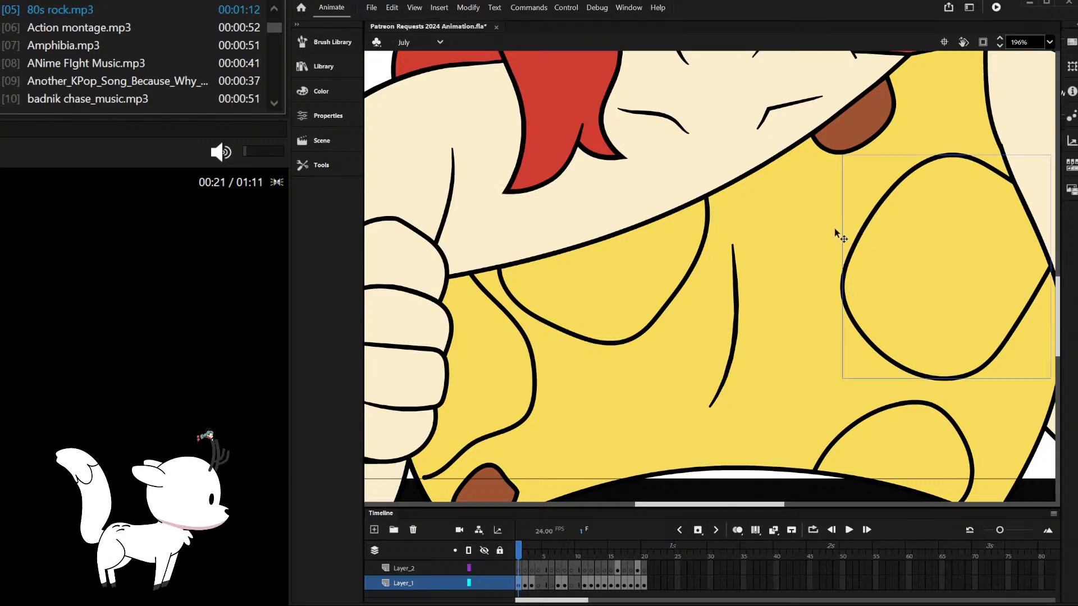
{"action": "left_click", "coordinate": [708, 221], "text": "shift"}
{"action": "left_click", "coordinate": [390, 310]}
{"action": "left_click", "coordinate": [833, 136]}
{"action": "left_click", "coordinate": [748, 143]}
{"action": "scroll", "coordinate": [751, 162], "scroll_direction": "down", "scroll_amount": 2}
{"action": "left_click", "coordinate": [751, 162]}
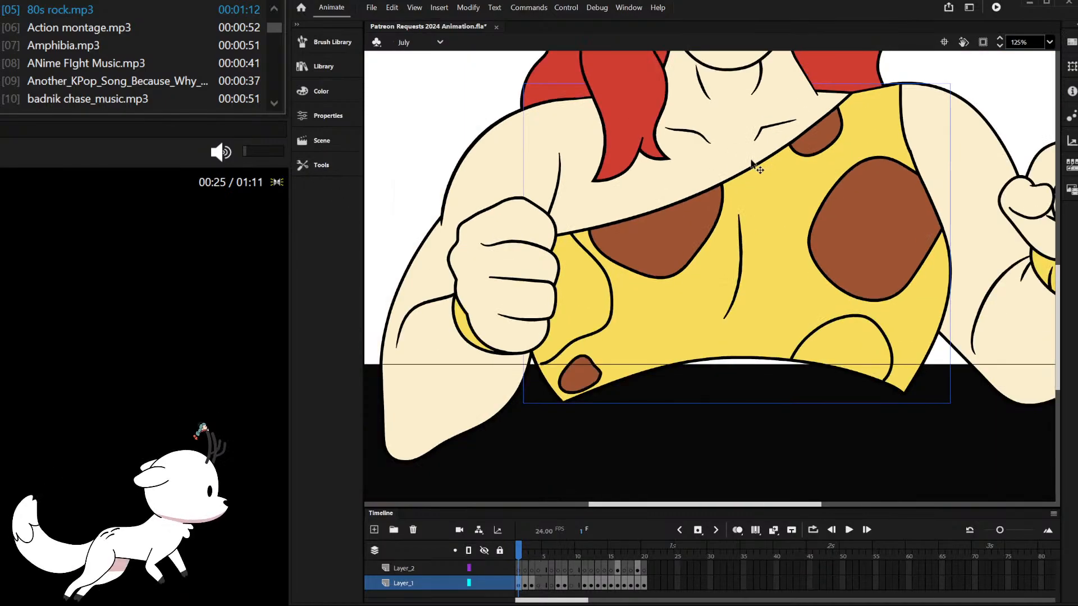
Step: Close the open spot at the dress's lower hem with a straight line between its two ends
{"action": "scroll", "coordinate": [682, 164], "scroll_direction": "down", "scroll_amount": 1}
{"action": "scroll", "coordinate": [736, 203], "scroll_direction": "up", "scroll_amount": 1}
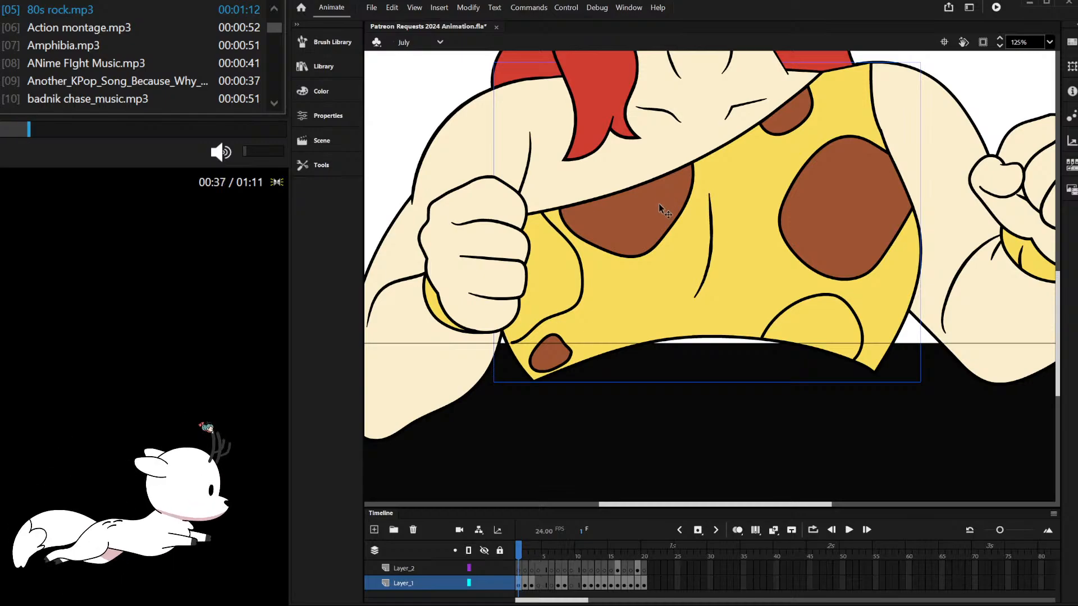
{"action": "scroll", "coordinate": [672, 223], "scroll_direction": "down", "scroll_amount": 3}
{"action": "scroll", "coordinate": [665, 211], "scroll_direction": "up", "scroll_amount": 3}
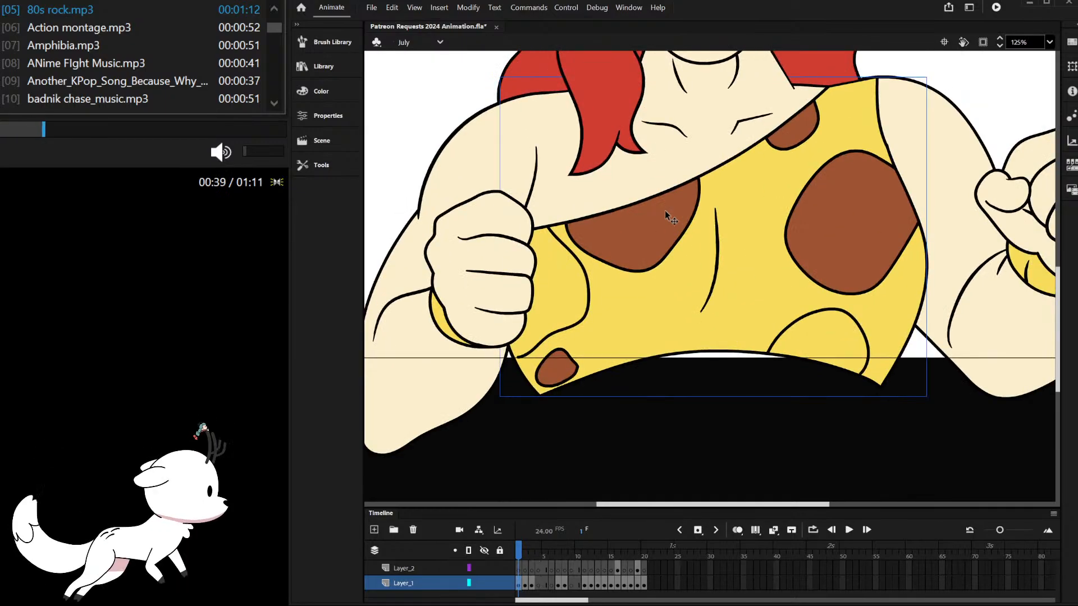
{"action": "scroll", "coordinate": [664, 210], "scroll_direction": "down", "scroll_amount": 2}
{"action": "scroll", "coordinate": [659, 228], "scroll_direction": "up", "scroll_amount": 5}
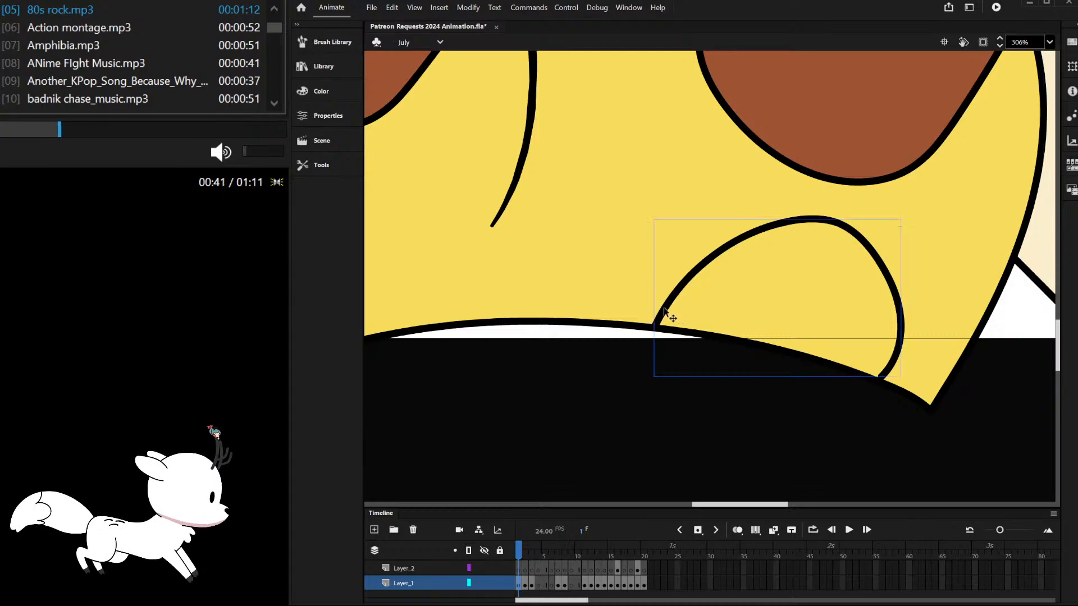
{"action": "double_click", "coordinate": [664, 309]}
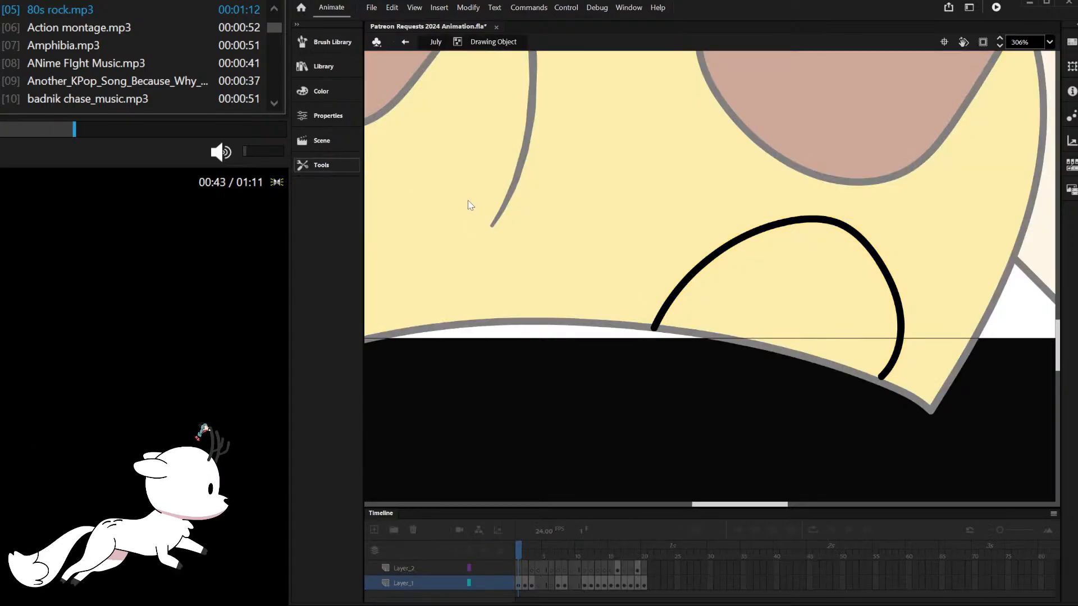
{"action": "left_click_drag", "start_coordinate": [652, 329], "coordinate": [880, 376]}
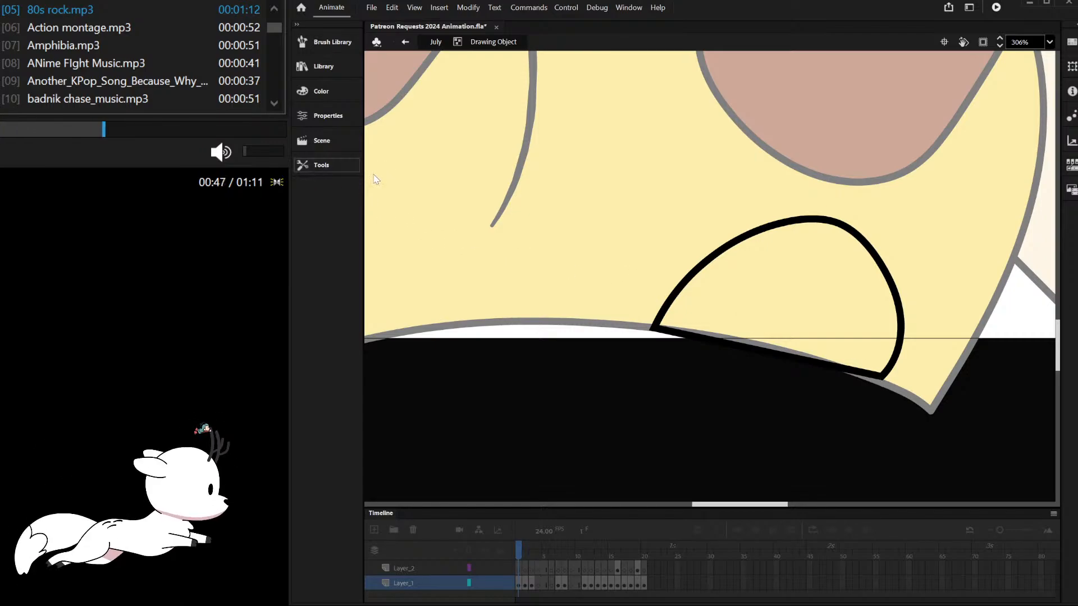
Step: Bend the hem spot's closing line and shift its corner so it follows the dress's lower outline
{"action": "scroll", "coordinate": [786, 349], "scroll_direction": "up", "scroll_amount": 3}
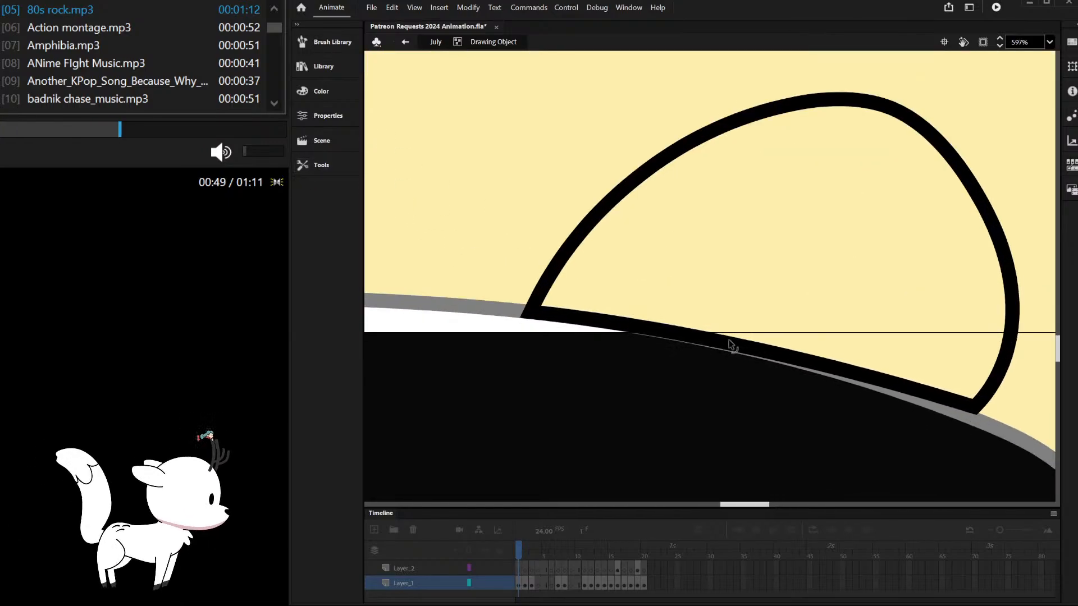
{"action": "left_click_drag", "start_coordinate": [971, 408], "coordinate": [968, 417]}
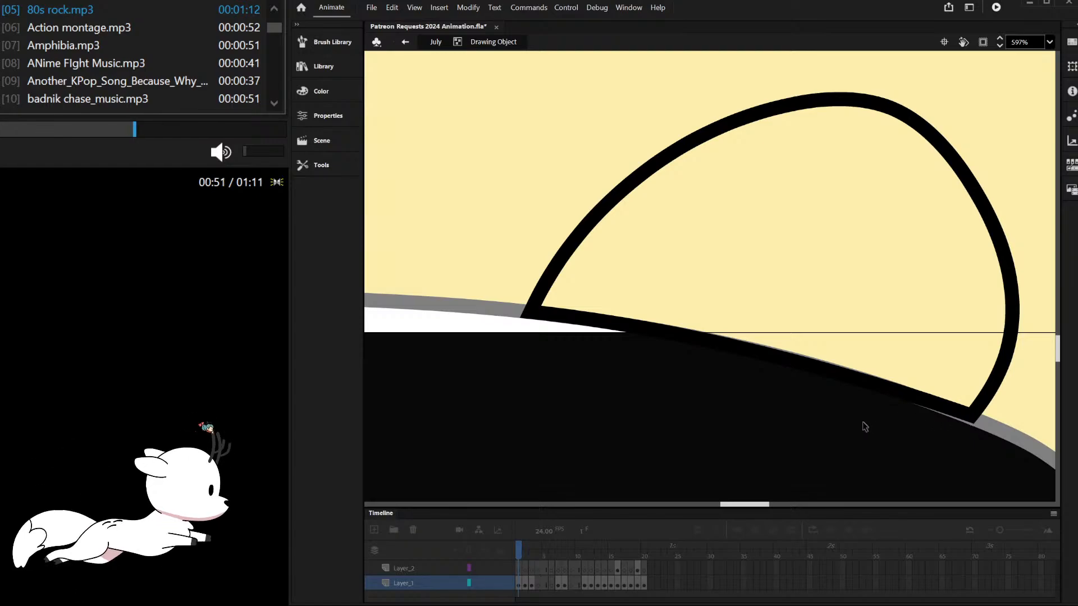
{"action": "scroll", "coordinate": [848, 421], "scroll_direction": "down", "scroll_amount": 7}
{"action": "double_click", "coordinate": [740, 437]}
Step: Fill the closed hem spot with the same brown, keeping its outline black
{"action": "left_click", "coordinate": [308, 167]}
{"action": "left_click", "coordinate": [393, 310]}
{"action": "left_click", "coordinate": [827, 285]}
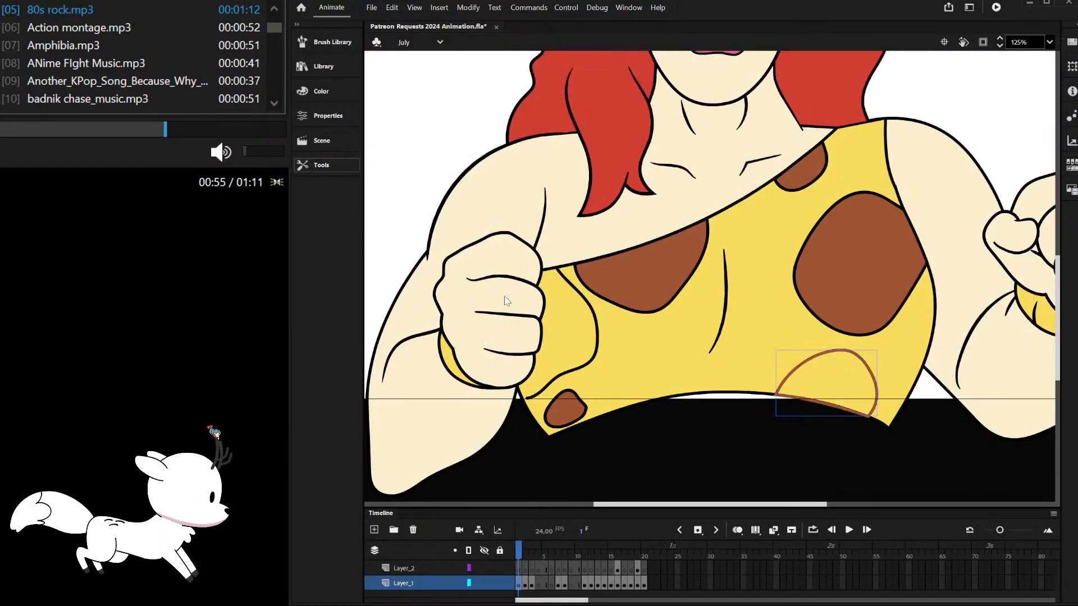
{"action": "left_click", "coordinate": [392, 326]}
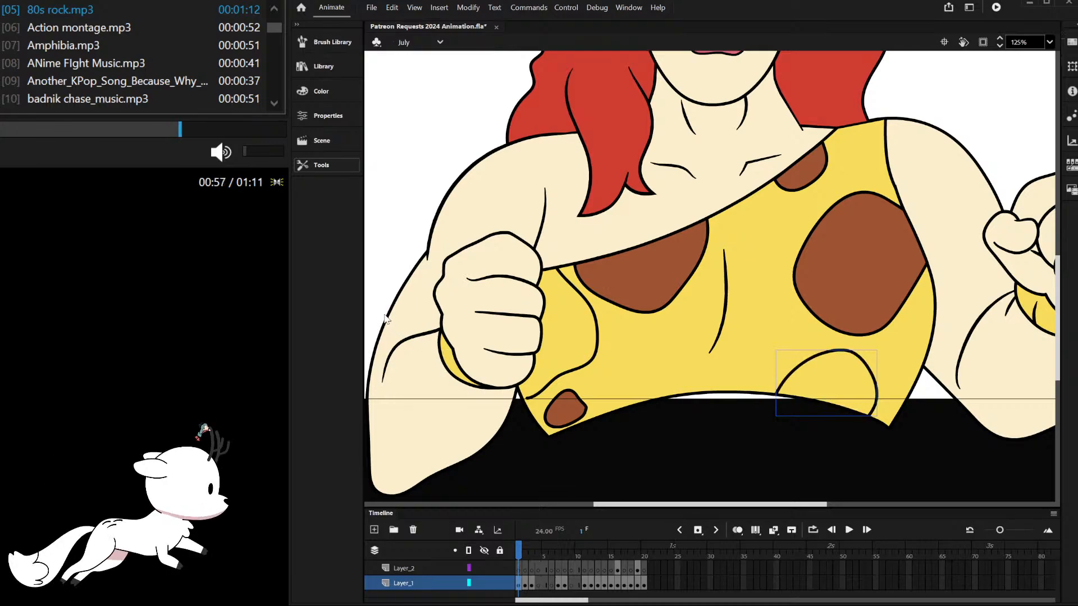
{"action": "left_click", "coordinate": [830, 274]}
Step: Close the spot beside the front fist with two straight lines that meet behind the hand
{"action": "scroll", "coordinate": [530, 399], "scroll_direction": "up", "scroll_amount": 3}
{"action": "double_click", "coordinate": [525, 398]}
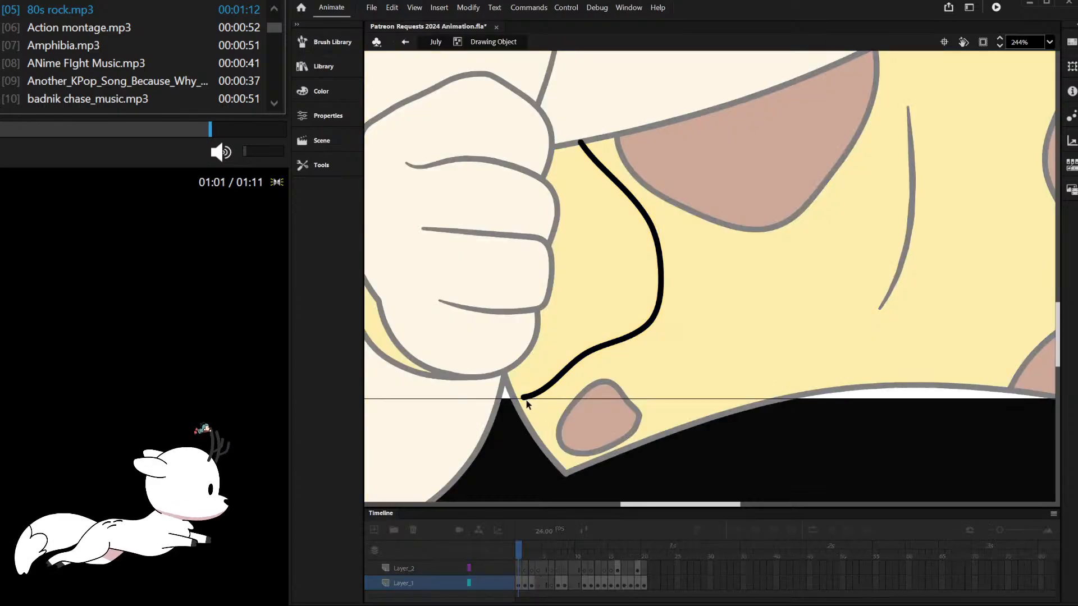
{"action": "left_click", "coordinate": [305, 160]}
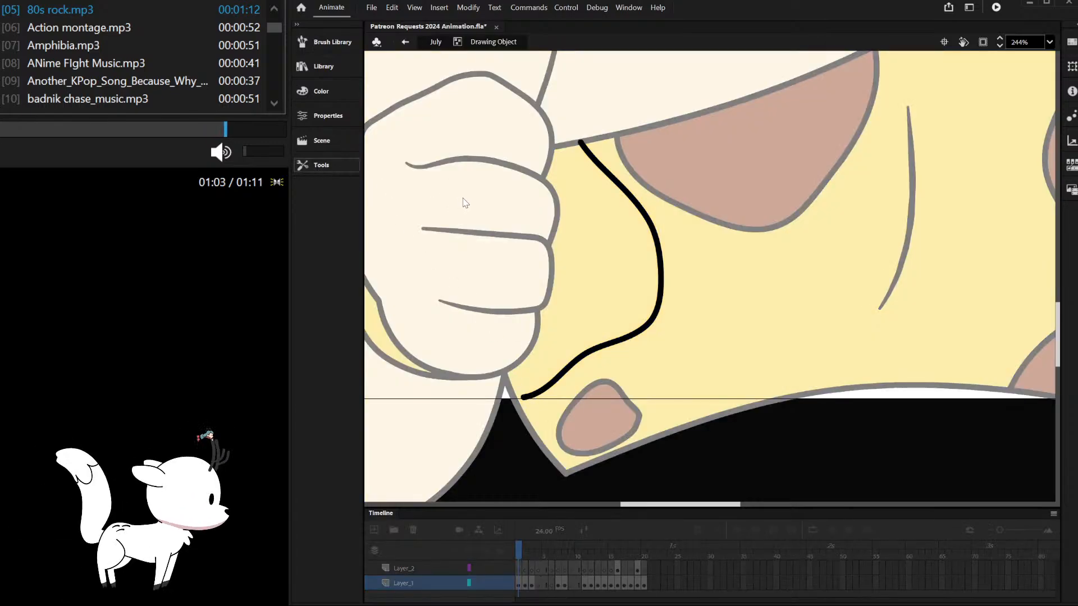
{"action": "mouse_move", "coordinate": [581, 141]}
{"action": "left_mouse_down"}
{"action": "mouse_move", "coordinate": [471, 166]}
{"action": "mouse_move", "coordinate": [524, 399]}
{"action": "left_mouse_up"}
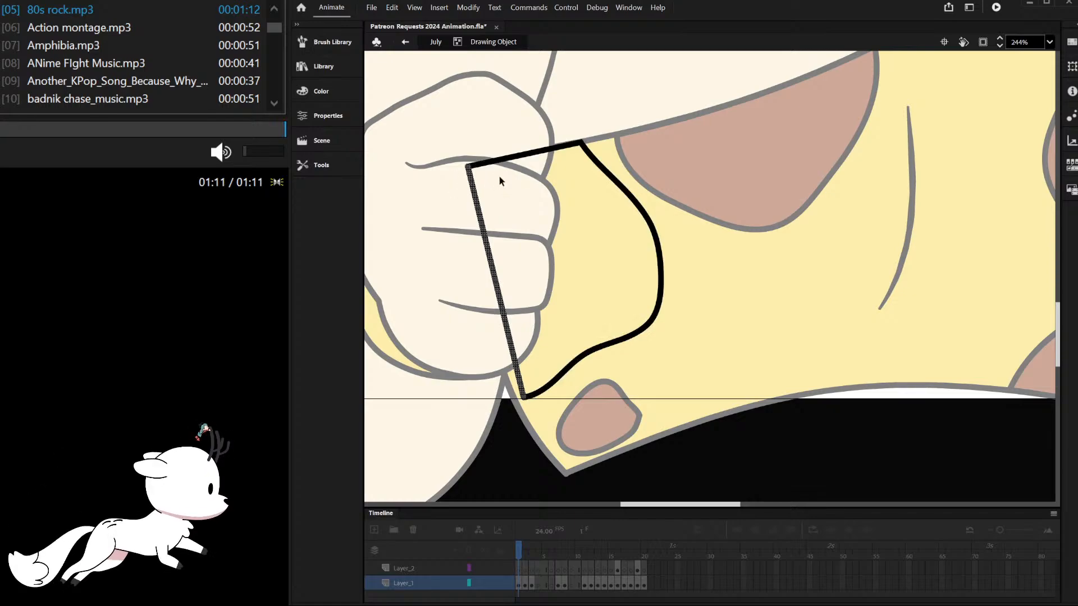
Step: Adjust the corners and closing line of the spot beside the fist so they hide behind the hand and dress edge
{"action": "left_click_drag", "start_coordinate": [469, 168], "coordinate": [445, 177]}
{"action": "scroll", "coordinate": [524, 371], "scroll_direction": "up", "scroll_amount": 2}
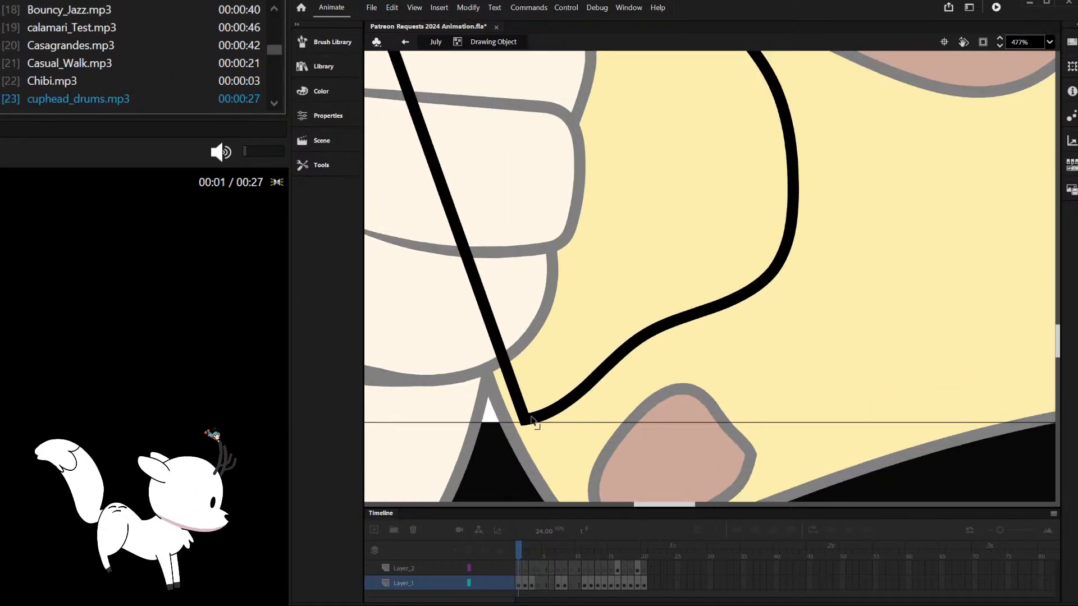
{"action": "left_click_drag", "start_coordinate": [521, 420], "coordinate": [501, 427]}
{"action": "left_click_drag", "start_coordinate": [487, 382], "coordinate": [474, 375]}
{"action": "scroll", "coordinate": [549, 319], "scroll_direction": "down", "scroll_amount": 4}
{"action": "double_click", "coordinate": [704, 217]}
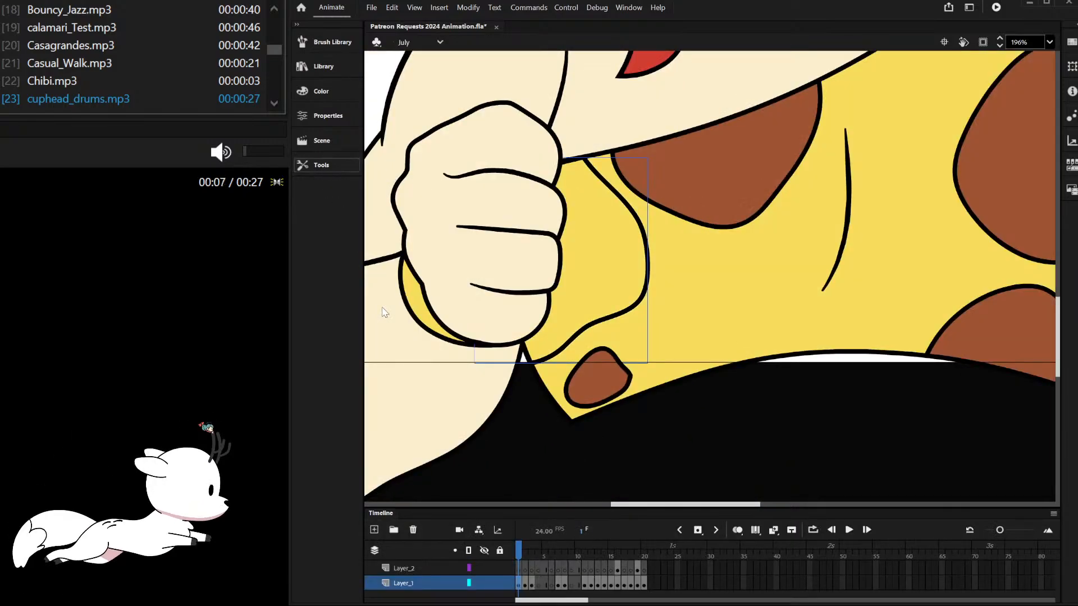
Step: Fill the closed spot beside the fist with the brown sampled from another dress spot
{"action": "key", "text": "i"}
{"action": "left_click", "coordinate": [685, 192]}
{"action": "scroll", "coordinate": [618, 264], "scroll_direction": "down", "scroll_amount": 4}
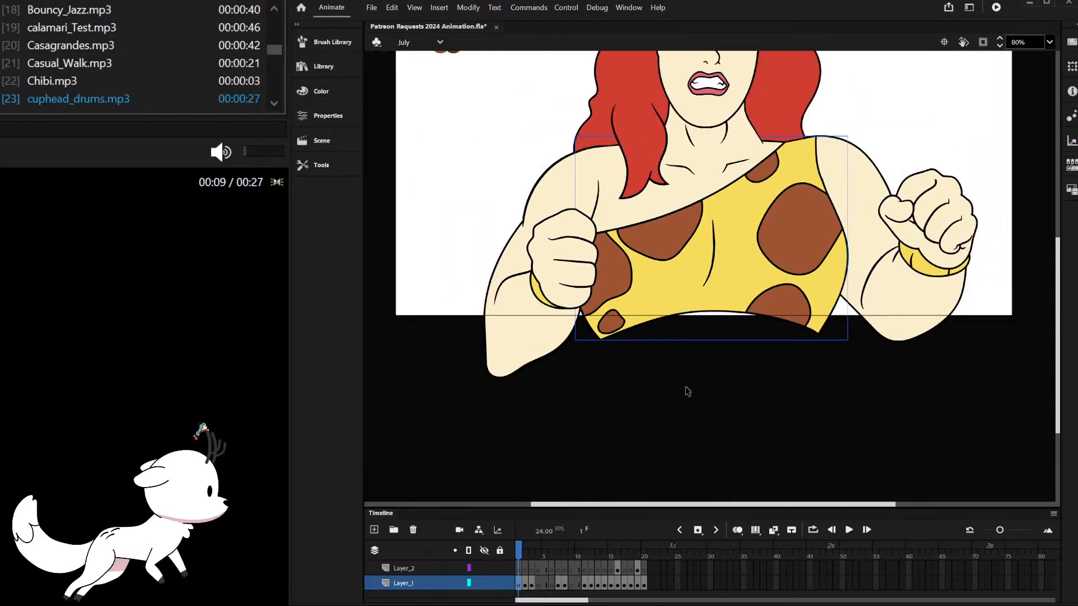
Step: Inspect the coloured figure's dress outline, spots, arms and face up close and as a whole
{"action": "scroll", "coordinate": [738, 216], "scroll_direction": "up", "scroll_amount": 10}
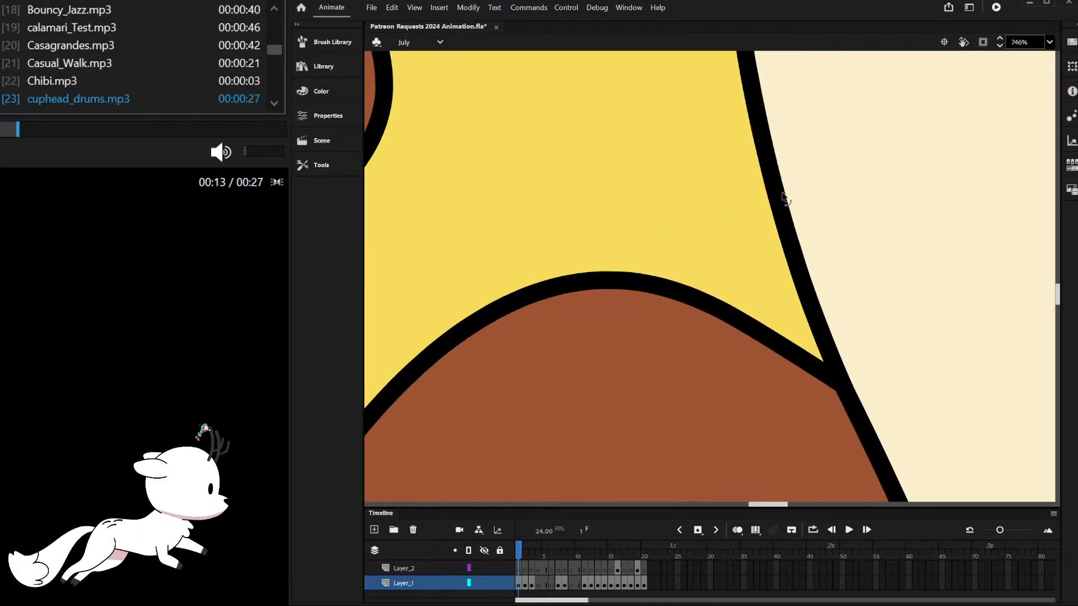
{"action": "scroll", "coordinate": [775, 199], "scroll_direction": "down", "scroll_amount": 10}
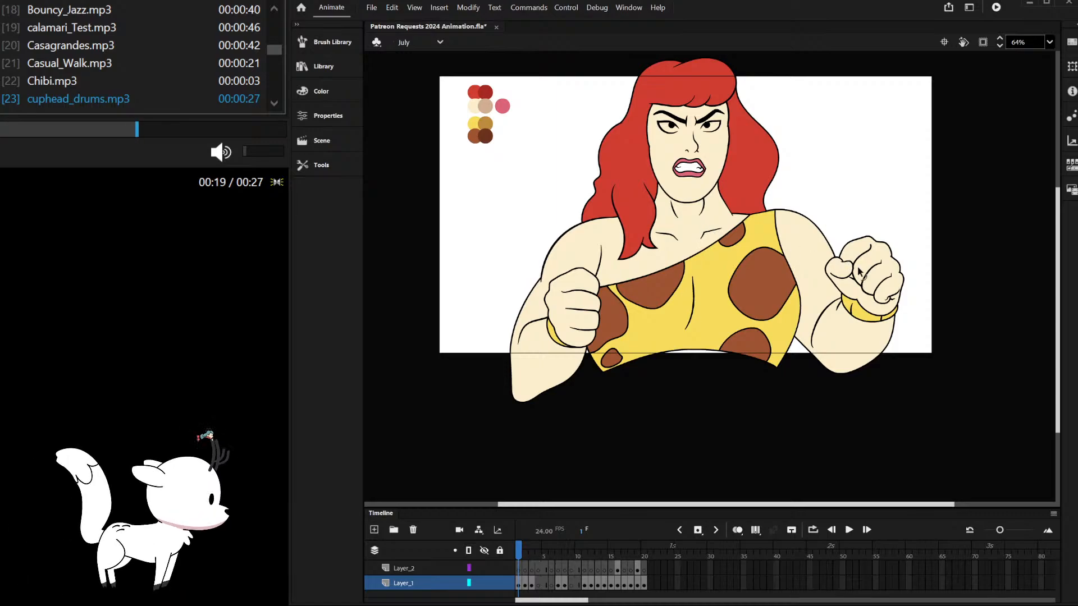
{"action": "scroll", "coordinate": [860, 272], "scroll_direction": "up", "scroll_amount": 3}
{"action": "scroll", "coordinate": [860, 272], "scroll_direction": "down", "scroll_amount": 2}
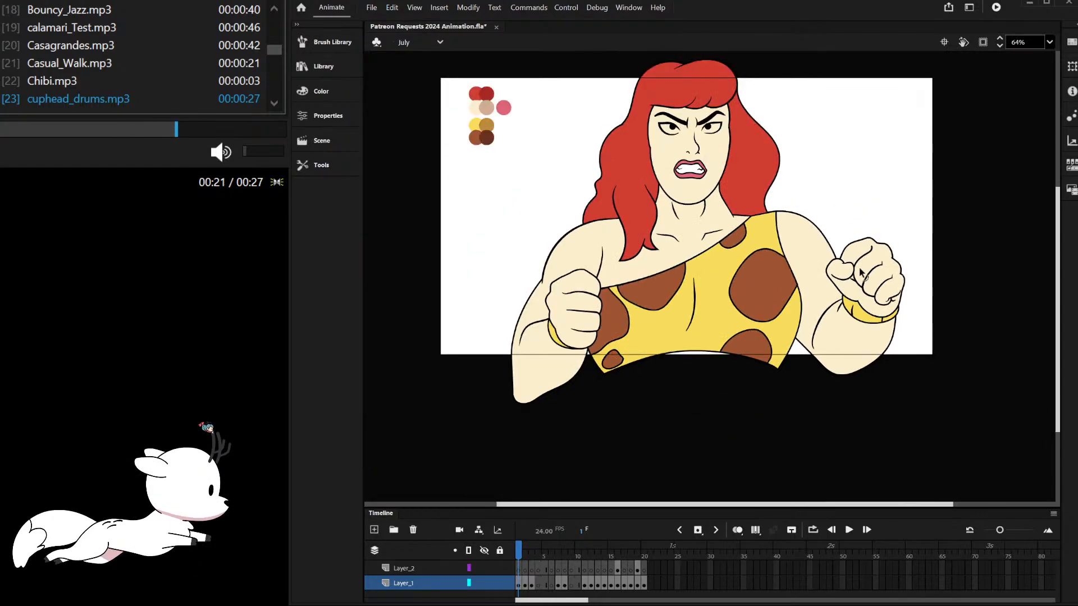
{"action": "scroll", "coordinate": [810, 325], "scroll_direction": "up", "scroll_amount": 4}
{"action": "left_click_drag", "start_coordinate": [808, 326], "coordinate": [794, 313]}
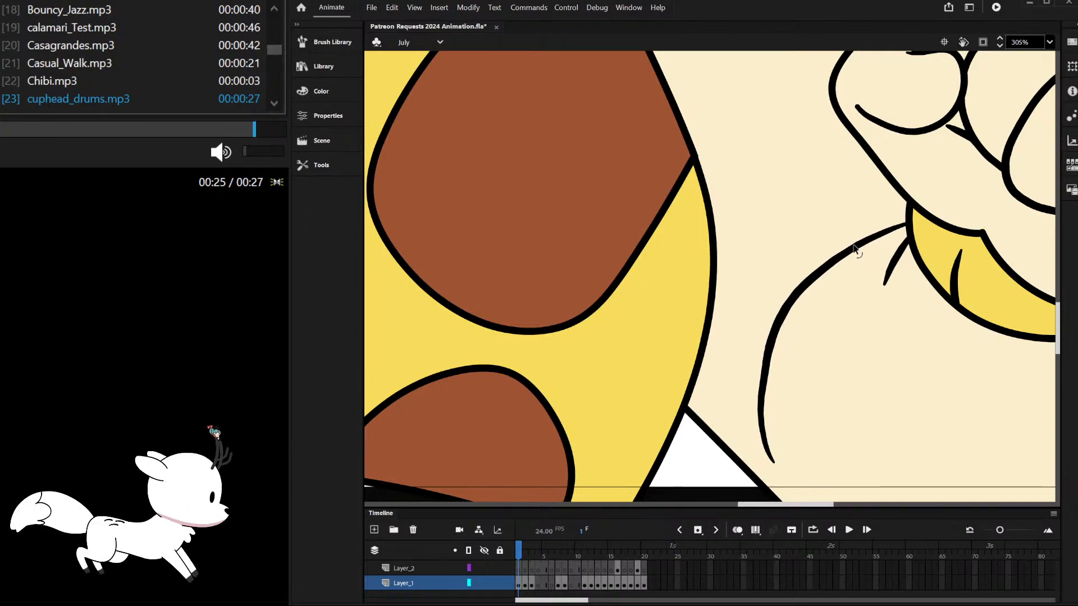
{"action": "scroll", "coordinate": [842, 270], "scroll_direction": "down", "scroll_amount": 4}
{"action": "scroll", "coordinate": [808, 291], "scroll_direction": "up", "scroll_amount": 1}
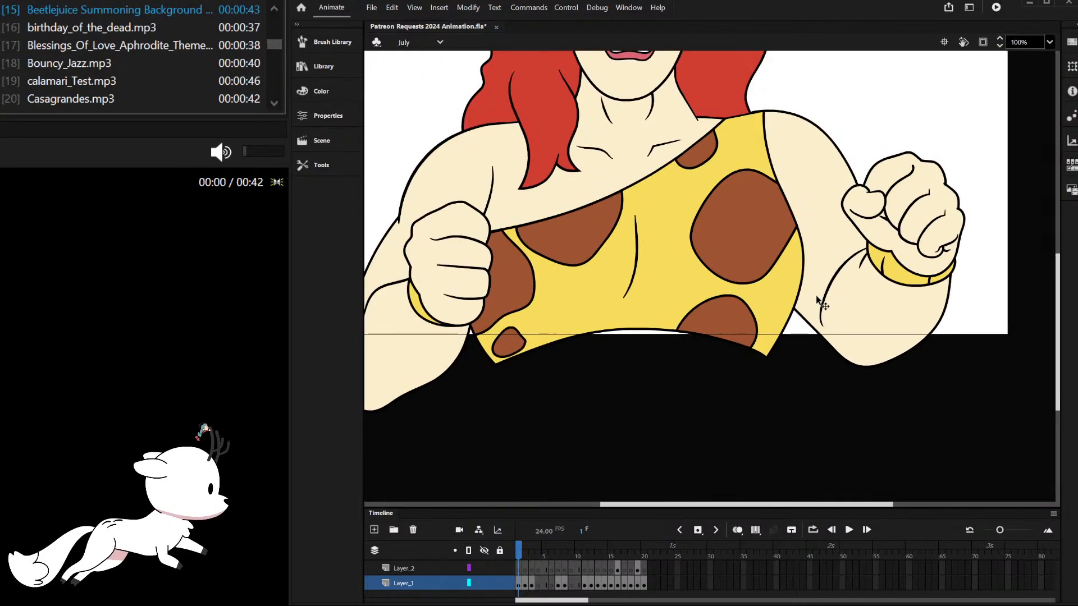
{"action": "scroll", "coordinate": [612, 195], "scroll_direction": "down", "scroll_amount": 2}
{"action": "scroll", "coordinate": [559, 112], "scroll_direction": "up", "scroll_amount": 1}
{"action": "scroll", "coordinate": [556, 108], "scroll_direction": "down", "scroll_amount": 1}
{"action": "scroll", "coordinate": [528, 90], "scroll_direction": "up", "scroll_amount": 2}
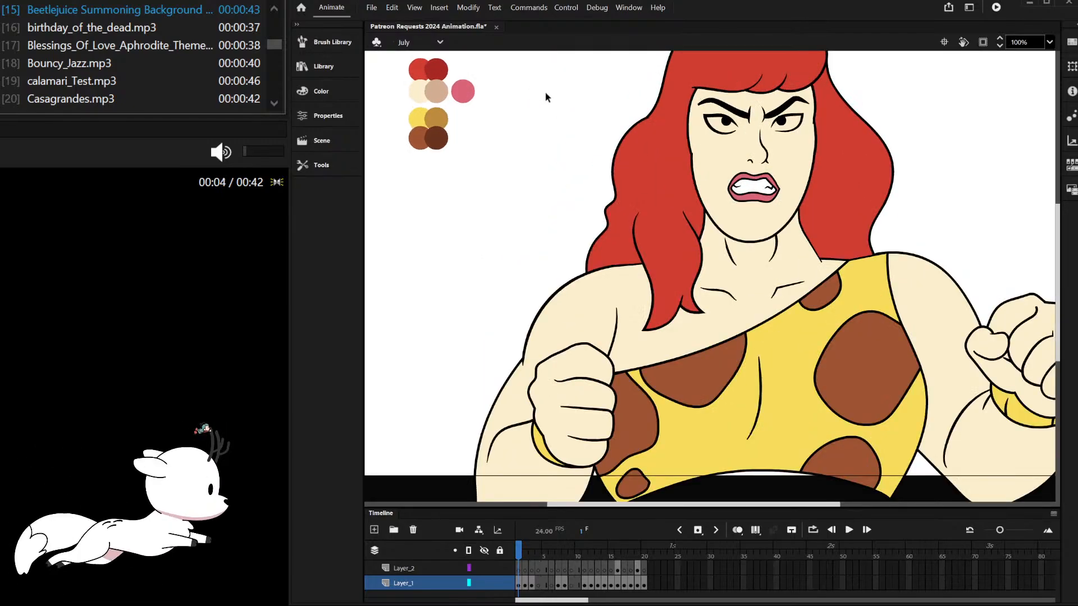
{"action": "scroll", "coordinate": [638, 164], "scroll_direction": "down", "scroll_amount": 2}
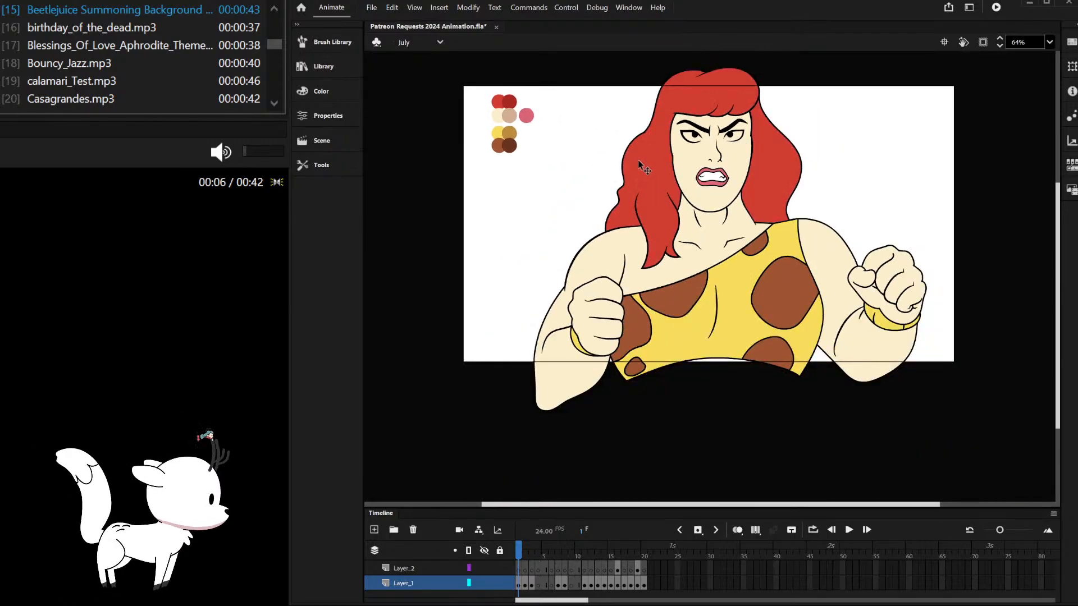
{"action": "scroll", "coordinate": [623, 233], "scroll_direction": "down", "scroll_amount": 1}
{"action": "scroll", "coordinate": [638, 119], "scroll_direction": "up", "scroll_amount": 2}
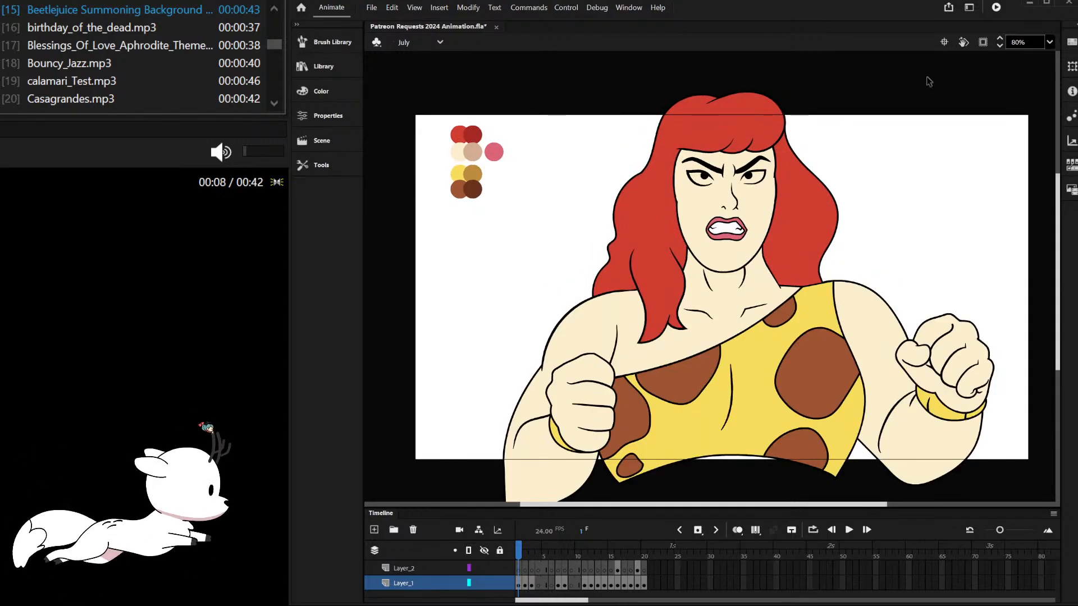
Step: Clip the display to the stage so artwork outside the frame is hidden, and review the framed figure
{"action": "left_click", "coordinate": [983, 42]}
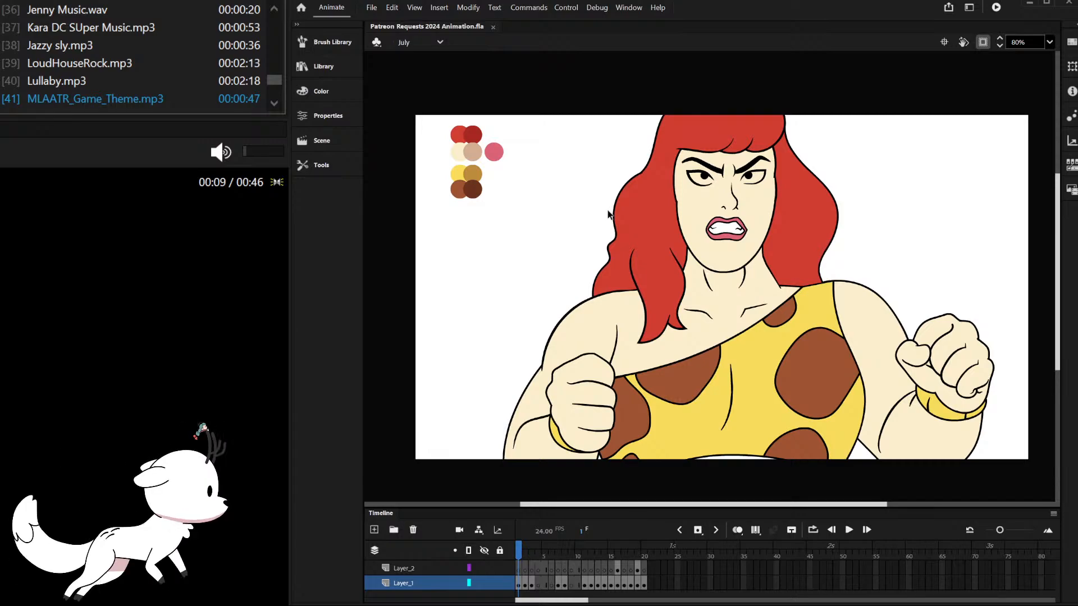
{"action": "scroll", "coordinate": [721, 180], "scroll_direction": "down", "scroll_amount": 2}
{"action": "scroll", "coordinate": [728, 260], "scroll_direction": "up", "scroll_amount": 2}
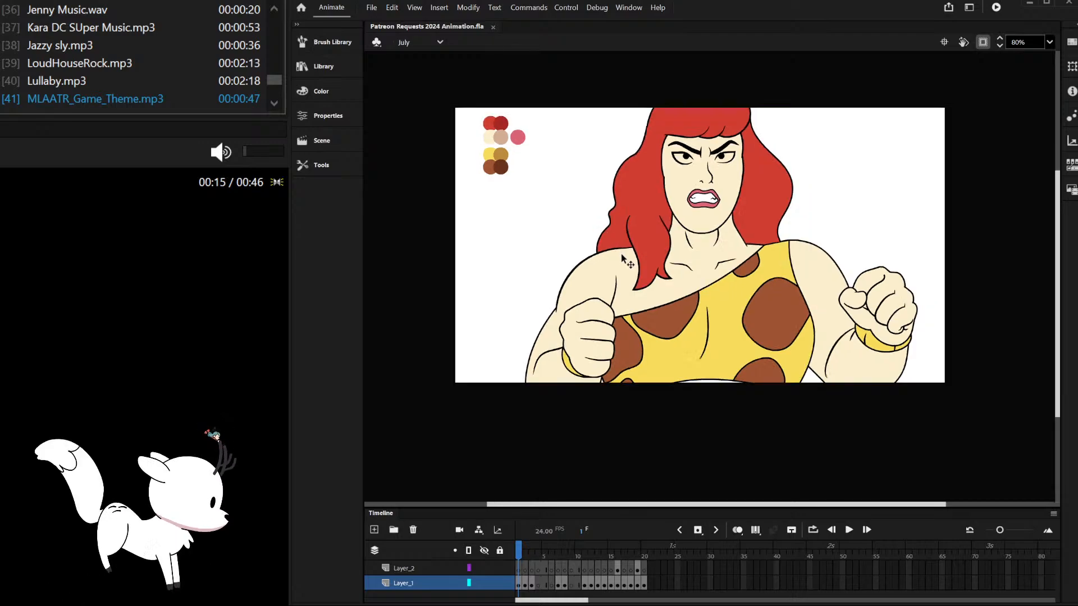
{"action": "scroll", "coordinate": [635, 211], "scroll_direction": "up", "scroll_amount": 1}
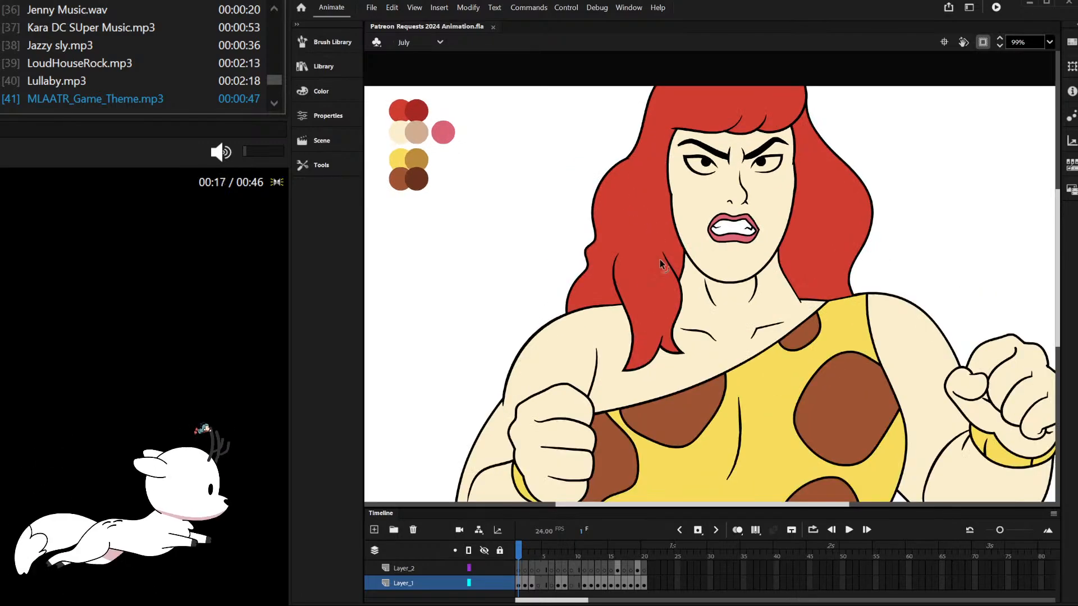
{"action": "scroll", "coordinate": [661, 256], "scroll_direction": "down", "scroll_amount": 2}
Step: Try deleting the long back hair, restore it, and test its stacking order in front of and behind the other parts
{"action": "left_click", "coordinate": [752, 250]}
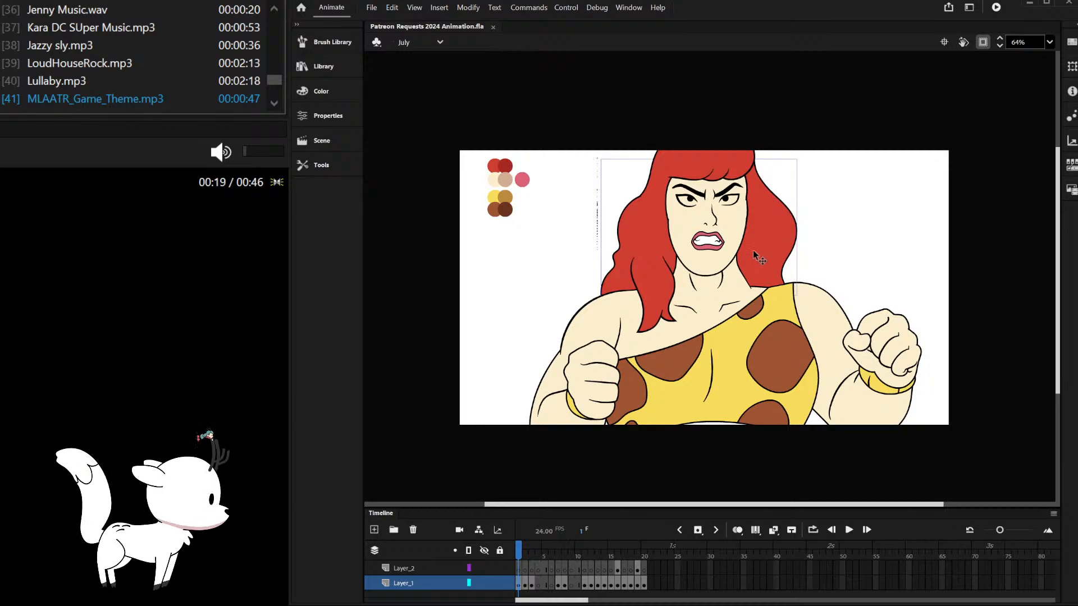
{"action": "key", "text": "Delete"}
{"action": "key", "text": "ctrl+z"}
{"action": "key", "text": "ctrl+shift+Up"}
{"action": "key", "text": "ctrl+shift+Down"}
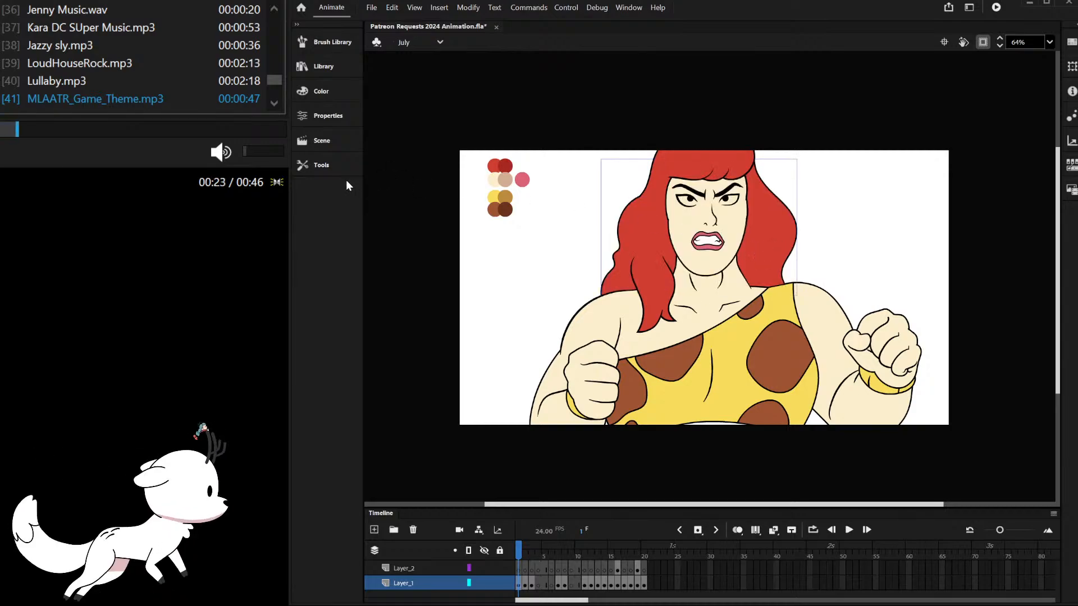
Step: Fill the duplicated back hair with the dark red swatch colour and trim away its outer and lower portions around the face
{"action": "scroll", "coordinate": [404, 138], "scroll_direction": "up", "scroll_amount": 6}
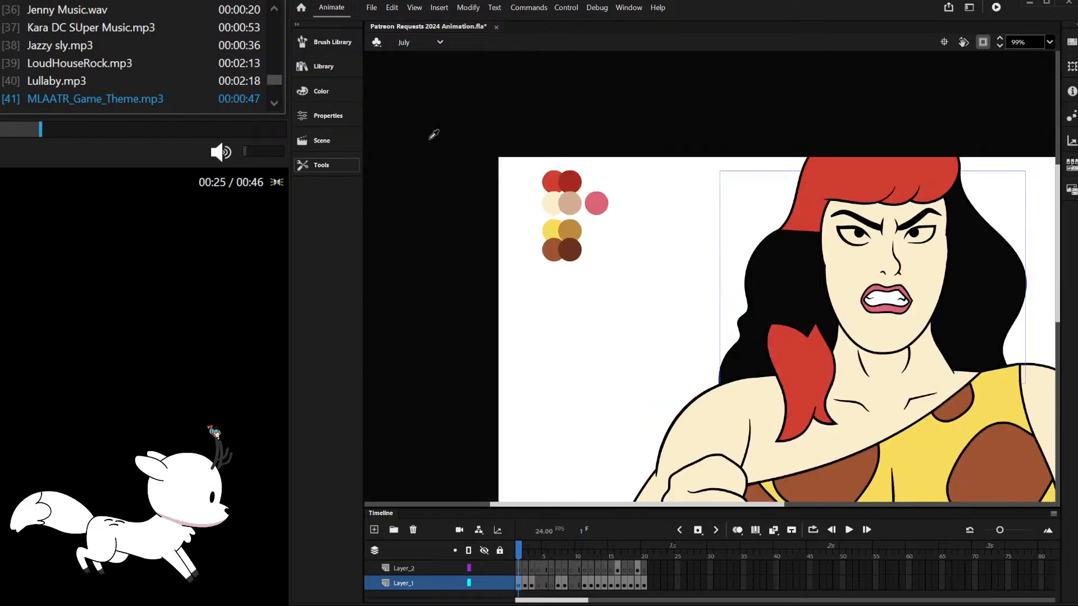
{"action": "scroll", "coordinate": [651, 232], "scroll_direction": "down", "scroll_amount": 5}
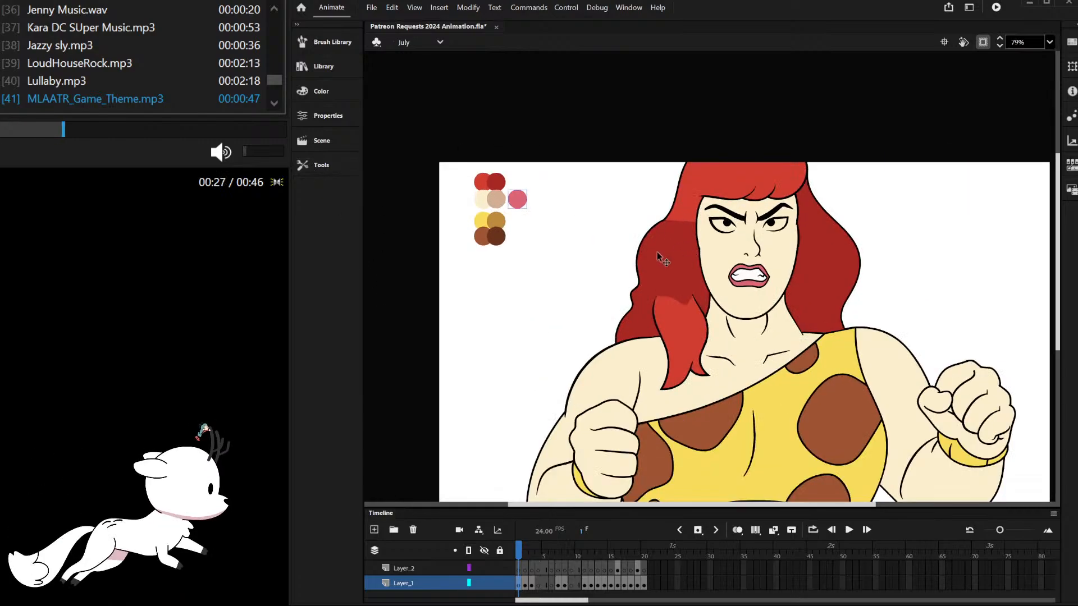
{"action": "double_click", "coordinate": [646, 250]}
{"action": "left_click_drag", "start_coordinate": [628, 305], "coordinate": [669, 361]}
{"action": "key", "text": "Delete"}
{"action": "left_click_drag", "start_coordinate": [898, 153], "coordinate": [804, 375]}
{"action": "key", "text": "Delete"}
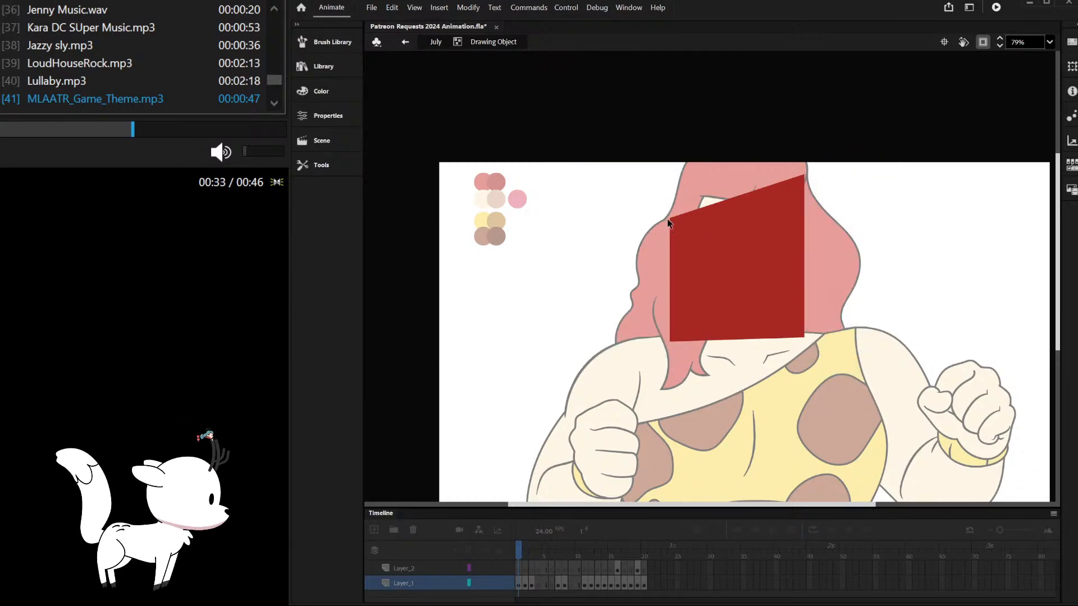
Step: Reshape the dark red hair piece into shadows on both sides of the neck, behind the face
{"action": "left_click_drag", "start_coordinate": [669, 218], "coordinate": [678, 281]}
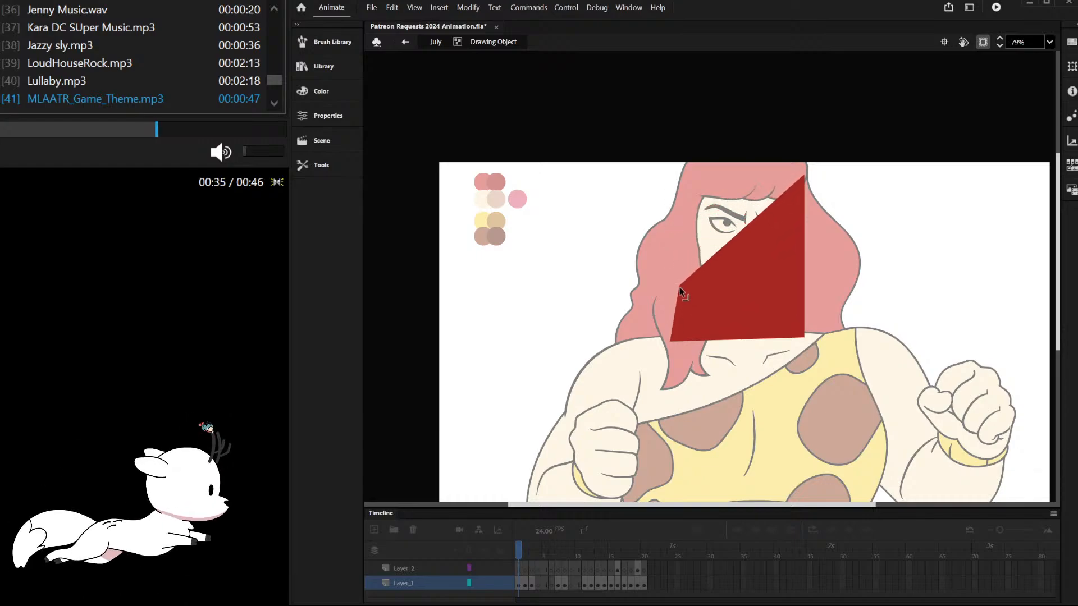
{"action": "left_click_drag", "start_coordinate": [805, 176], "coordinate": [820, 354]}
{"action": "left_click_drag", "start_coordinate": [671, 341], "coordinate": [676, 358]}
{"action": "left_click_drag", "start_coordinate": [679, 284], "coordinate": [713, 272]}
{"action": "left_click_drag", "start_coordinate": [696, 311], "coordinate": [688, 315]}
{"action": "double_click", "coordinate": [905, 207]}
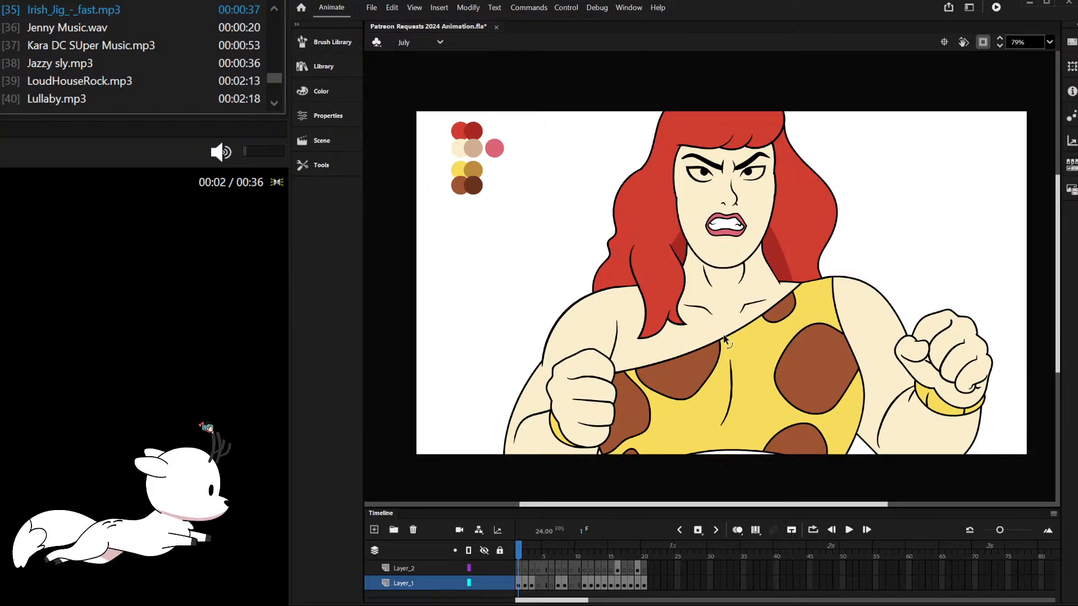
Step: Trim the duplicated face shape down to a strip across the forehead
{"action": "scroll", "coordinate": [699, 203], "scroll_direction": "up", "scroll_amount": 2}
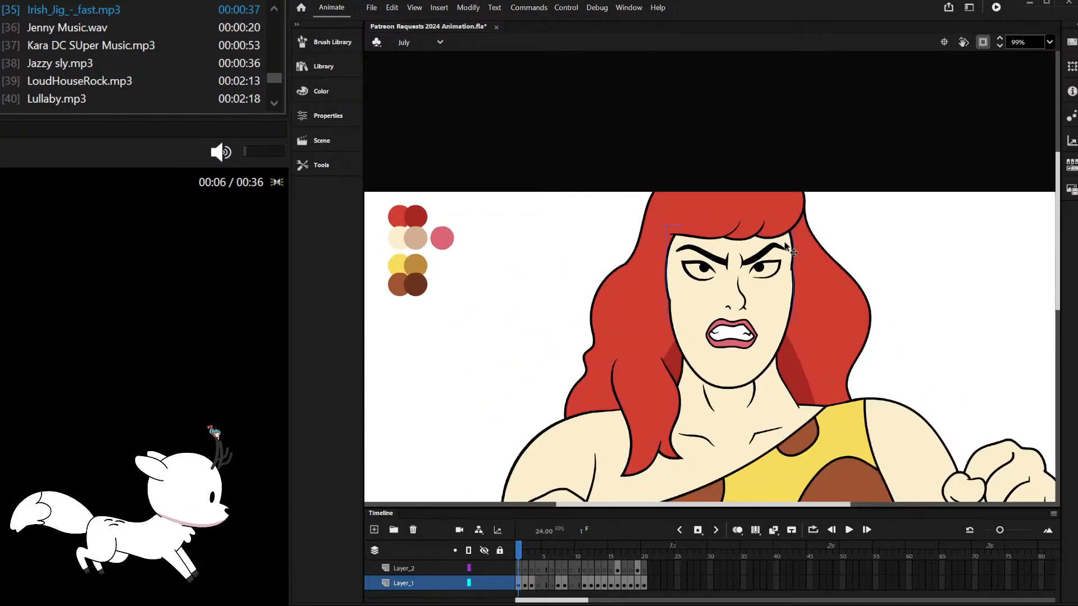
{"action": "left_click", "coordinate": [729, 261]}
{"action": "key", "text": "Delete"}
{"action": "double_click", "coordinate": [699, 293]}
{"action": "mouse_move", "coordinate": [637, 331]}
{"action": "left_mouse_down"}
{"action": "mouse_move", "coordinate": [815, 270]}
{"action": "mouse_move", "coordinate": [791, 252]}
{"action": "left_mouse_up"}
{"action": "key", "text": "Delete"}
{"action": "double_click", "coordinate": [842, 220]}
Step: Cut the fringe and both eyebrows and paste them in place so they sit in front of the forehead strip
{"action": "scroll", "coordinate": [762, 230], "scroll_direction": "up", "scroll_amount": 4}
{"action": "key", "text": "ctrl+x"}
{"action": "key", "text": "ctrl+shift+v"}
{"action": "left_click", "coordinate": [858, 205]}
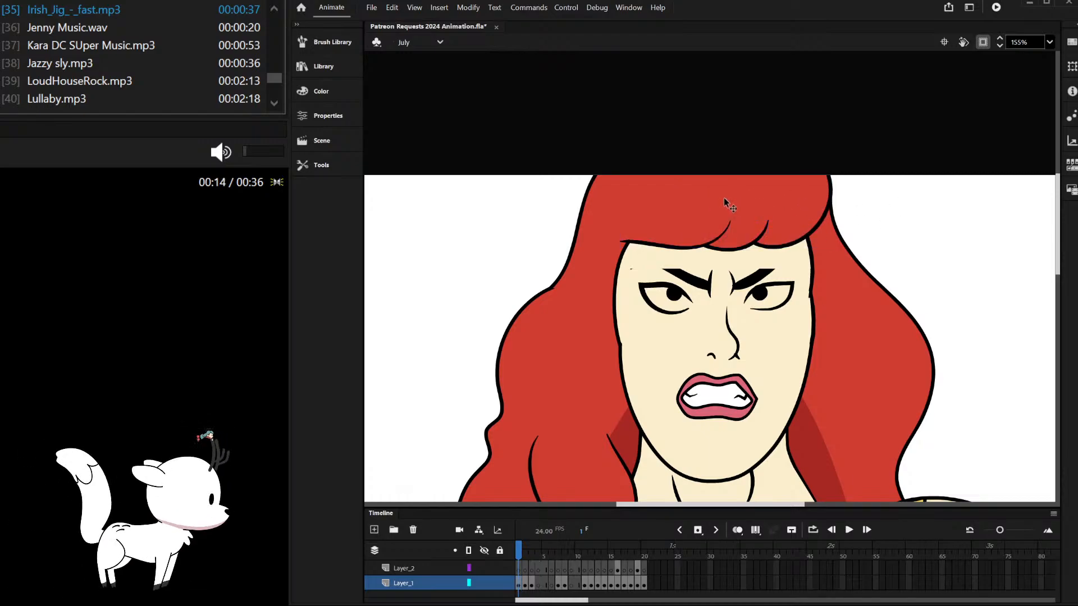
{"action": "scroll", "coordinate": [674, 247], "scroll_direction": "up", "scroll_amount": 5}
{"action": "left_click", "coordinate": [701, 331]}
{"action": "key", "text": "ctrl+x"}
{"action": "key", "text": "ctrl+shift+v"}
{"action": "left_click", "coordinate": [902, 361]}
{"action": "key", "text": "ctrl+x"}
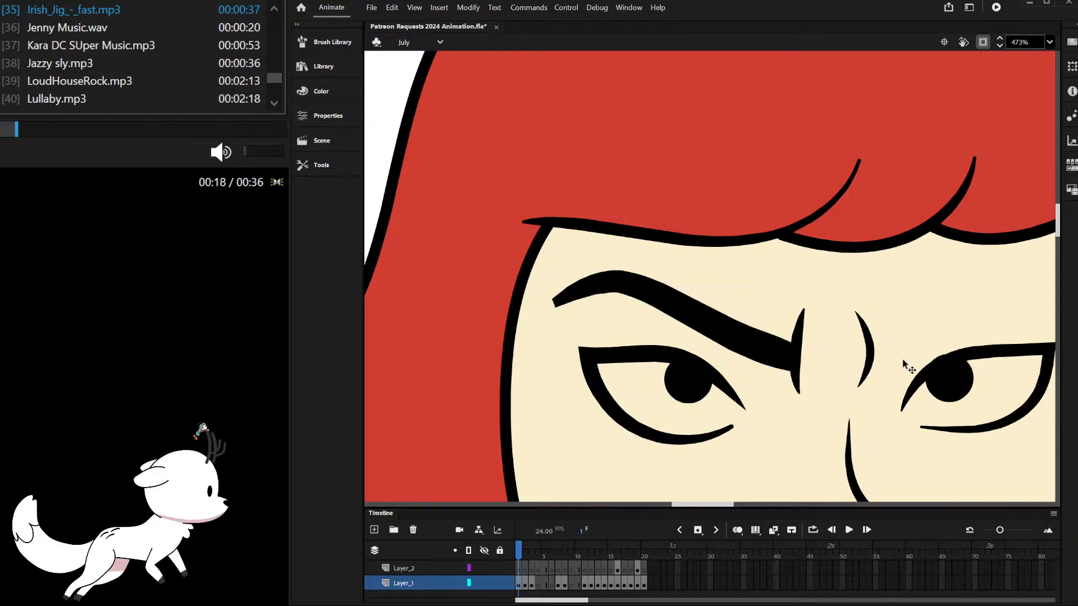
{"action": "key", "text": "ctrl+shift+v"}
Step: Fill the forehead strip with the tan skin shadow colour sampled from the palette circles
{"action": "scroll", "coordinate": [901, 358], "scroll_direction": "down", "scroll_amount": 5}
{"action": "scroll", "coordinate": [763, 289], "scroll_direction": "up", "scroll_amount": 3}
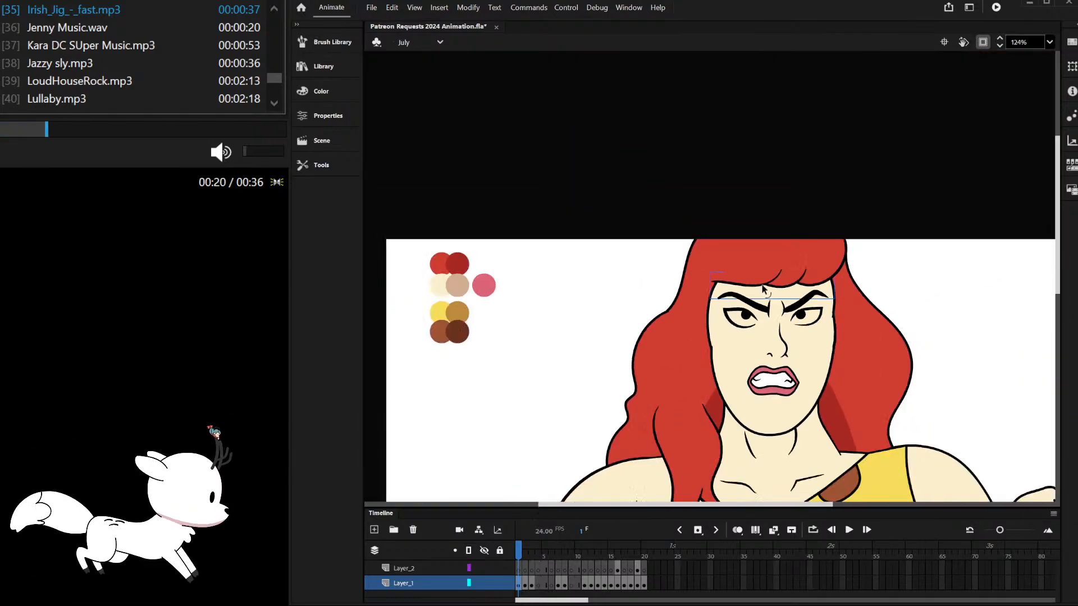
{"action": "scroll", "coordinate": [450, 280], "scroll_direction": "up", "scroll_amount": 2}
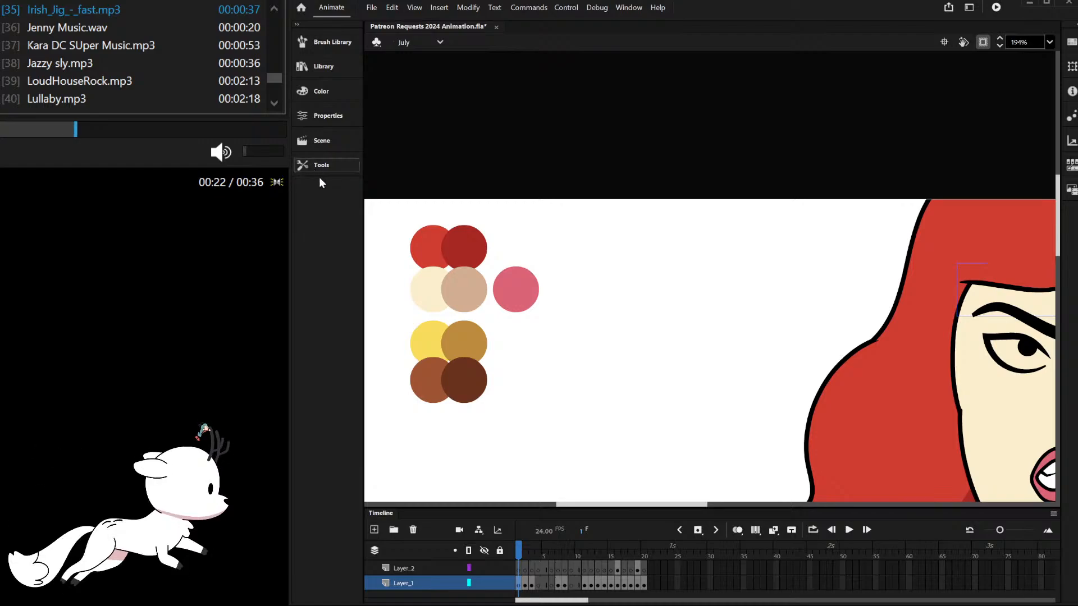
{"action": "scroll", "coordinate": [587, 221], "scroll_direction": "down", "scroll_amount": 3}
{"action": "scroll", "coordinate": [580, 275], "scroll_direction": "up", "scroll_amount": 4}
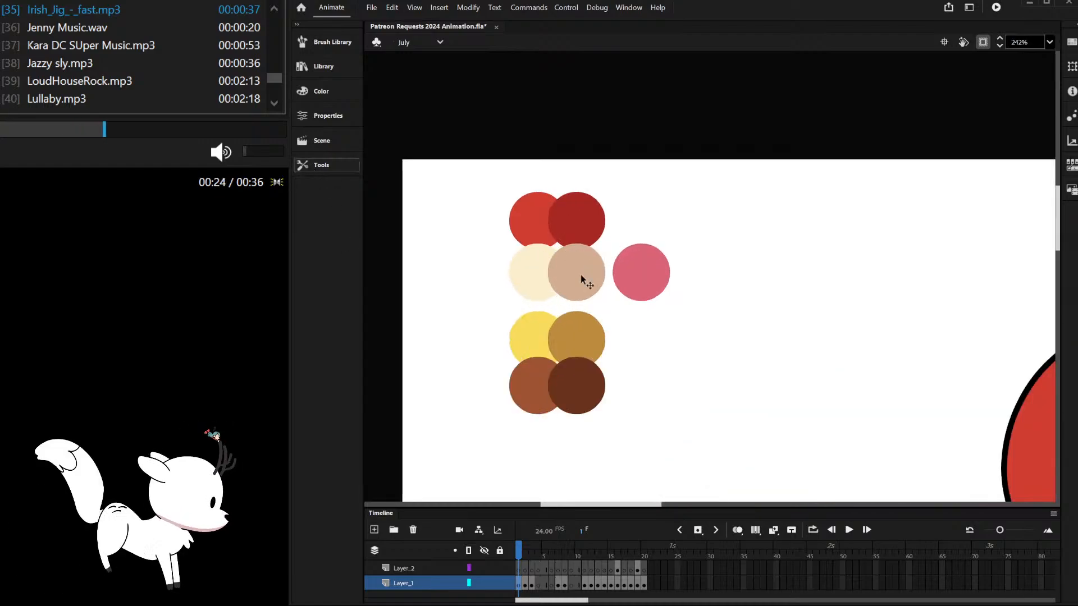
{"action": "scroll", "coordinate": [752, 236], "scroll_direction": "down", "scroll_amount": 3}
{"action": "scroll", "coordinate": [739, 254], "scroll_direction": "up", "scroll_amount": 3}
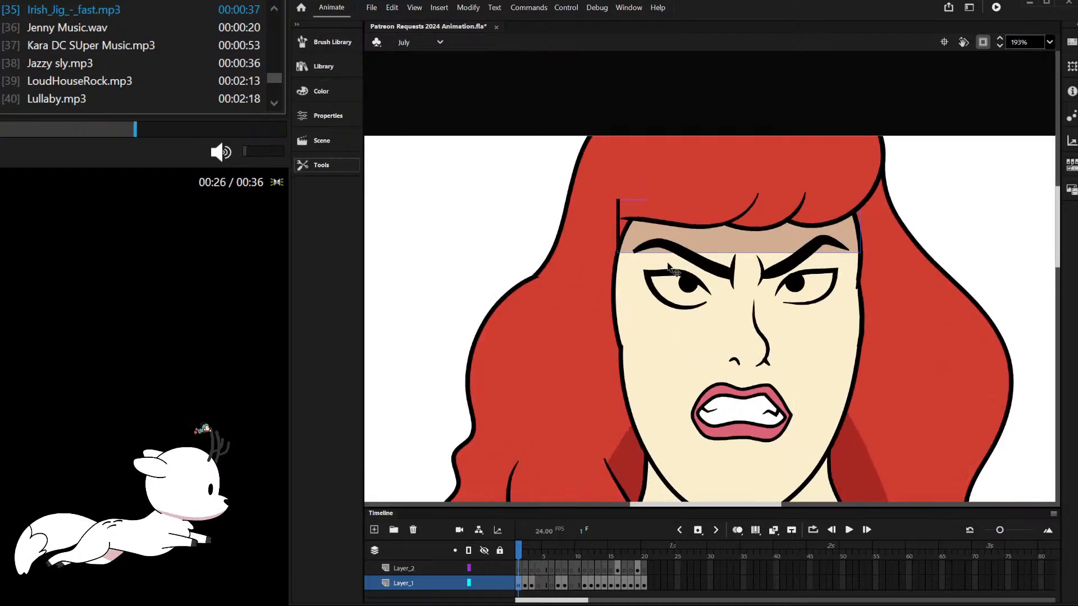
Step: Bend the forehead shadow's lower edge into an upward arc and raise both of its ends along the face outline
{"action": "double_click", "coordinate": [724, 251]}
{"action": "left_click_drag", "start_coordinate": [724, 254], "coordinate": [726, 233]}
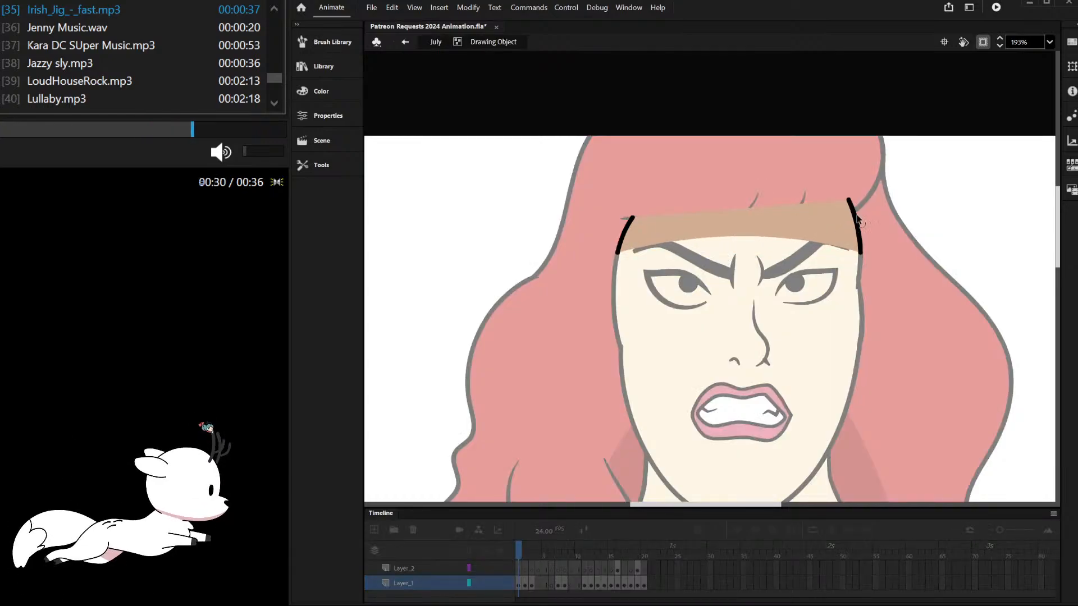
{"action": "double_click", "coordinate": [928, 153]}
{"action": "scroll", "coordinate": [679, 255], "scroll_direction": "up", "scroll_amount": 4}
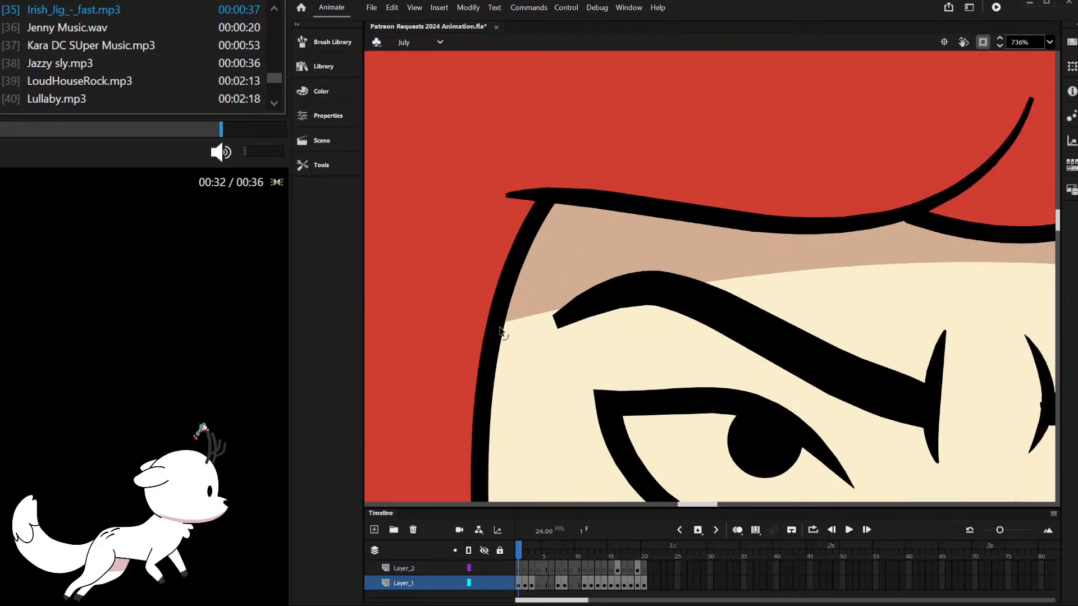
{"action": "double_click", "coordinate": [501, 326]}
{"action": "left_click_drag", "start_coordinate": [501, 325], "coordinate": [501, 294]}
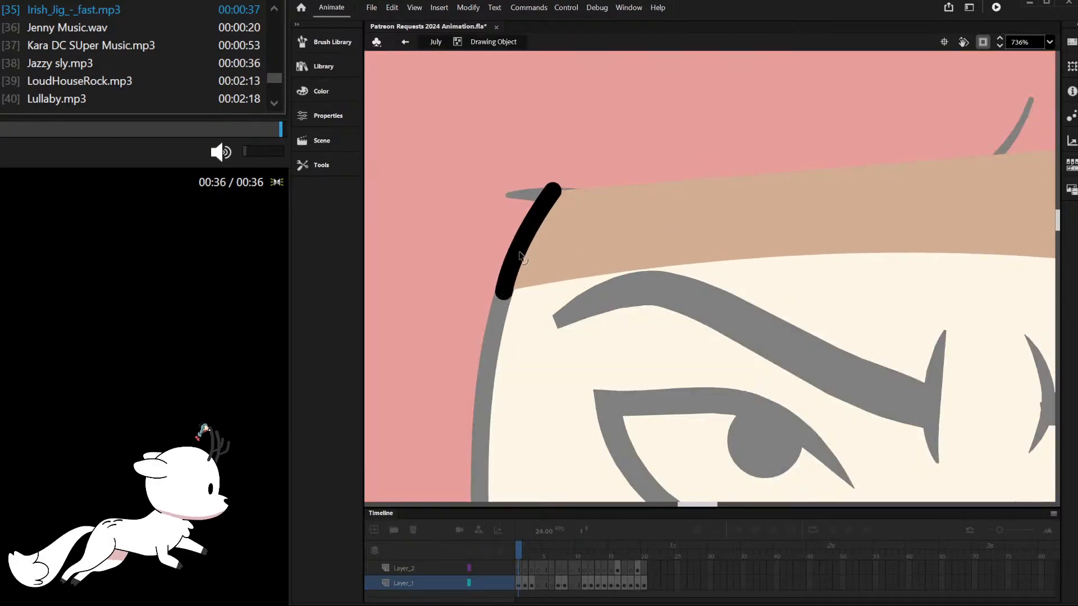
{"action": "double_click", "coordinate": [531, 320]}
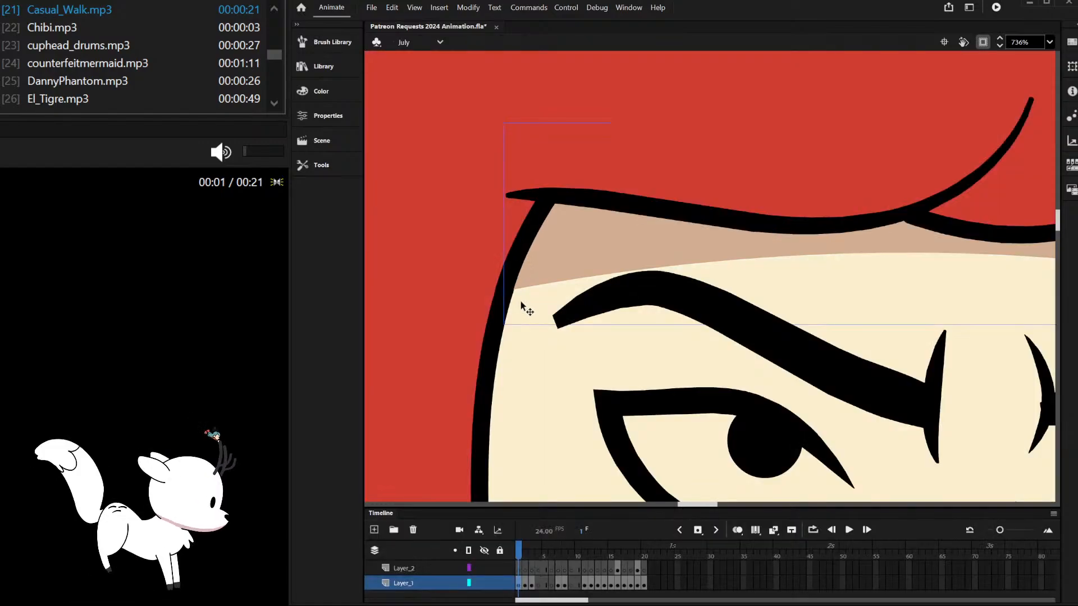
{"action": "scroll", "coordinate": [530, 309], "scroll_direction": "down", "scroll_amount": 2}
{"action": "scroll", "coordinate": [750, 315], "scroll_direction": "up", "scroll_amount": 2}
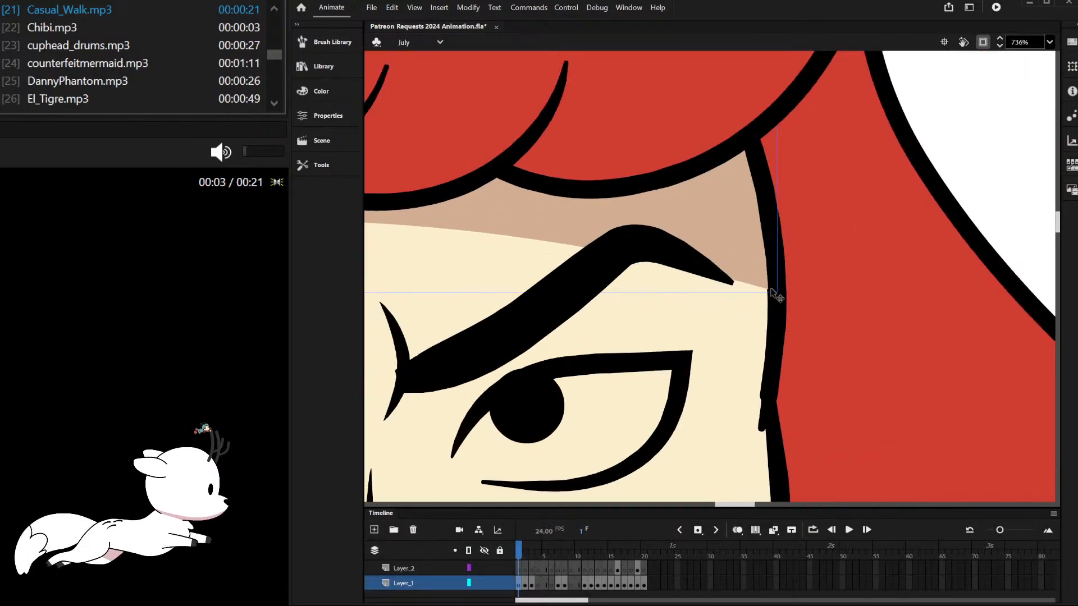
{"action": "double_click", "coordinate": [773, 298]}
{"action": "mouse_move", "coordinate": [769, 291]}
{"action": "left_mouse_down"}
{"action": "mouse_move", "coordinate": [773, 265]}
{"action": "mouse_move", "coordinate": [775, 276]}
{"action": "left_mouse_up"}
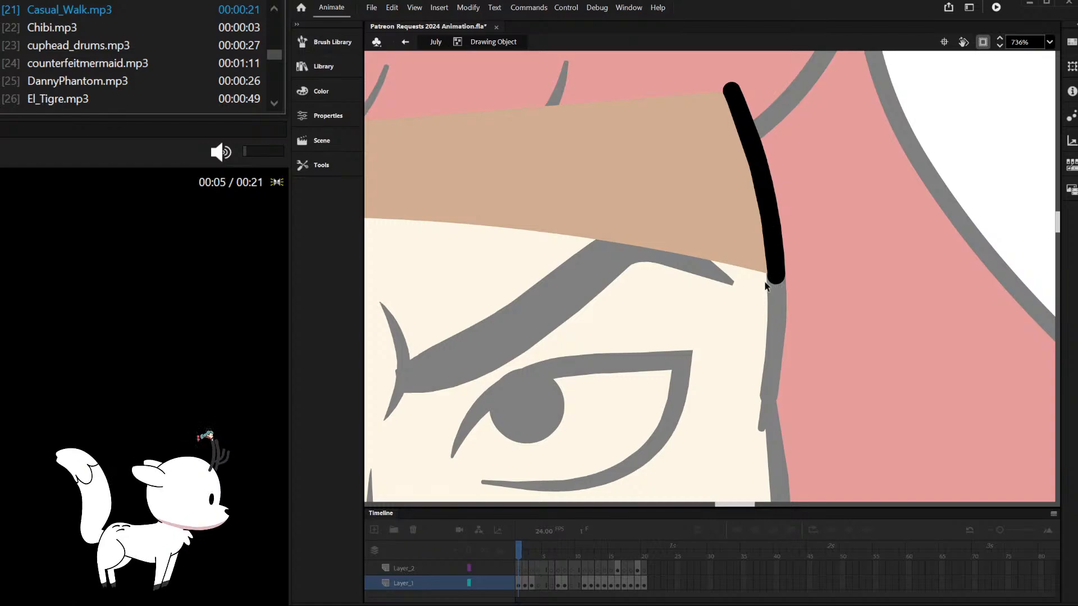
Step: Pull peaks into the forehead shadow's lower edge and bow the sections between them to echo the fringe locks
{"action": "scroll", "coordinate": [771, 276], "scroll_direction": "down", "scroll_amount": 3}
{"action": "scroll", "coordinate": [591, 254], "scroll_direction": "up", "scroll_amount": 2}
{"action": "left_click_drag", "start_coordinate": [579, 257], "coordinate": [587, 233]}
{"action": "left_click_drag", "start_coordinate": [746, 261], "coordinate": [699, 255]}
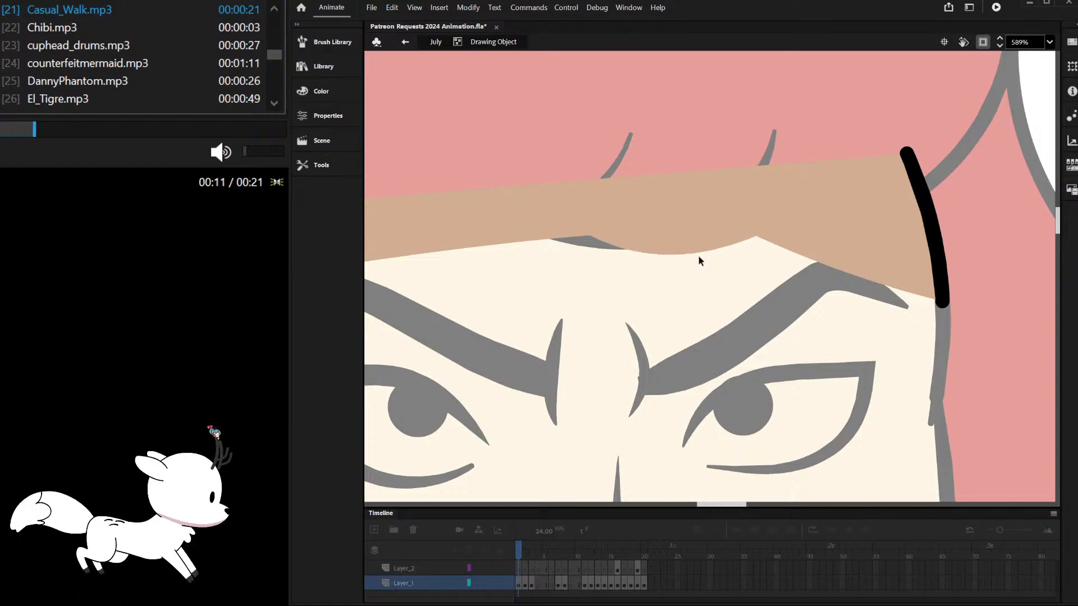
{"action": "left_click_drag", "start_coordinate": [510, 245], "coordinate": [611, 271]}
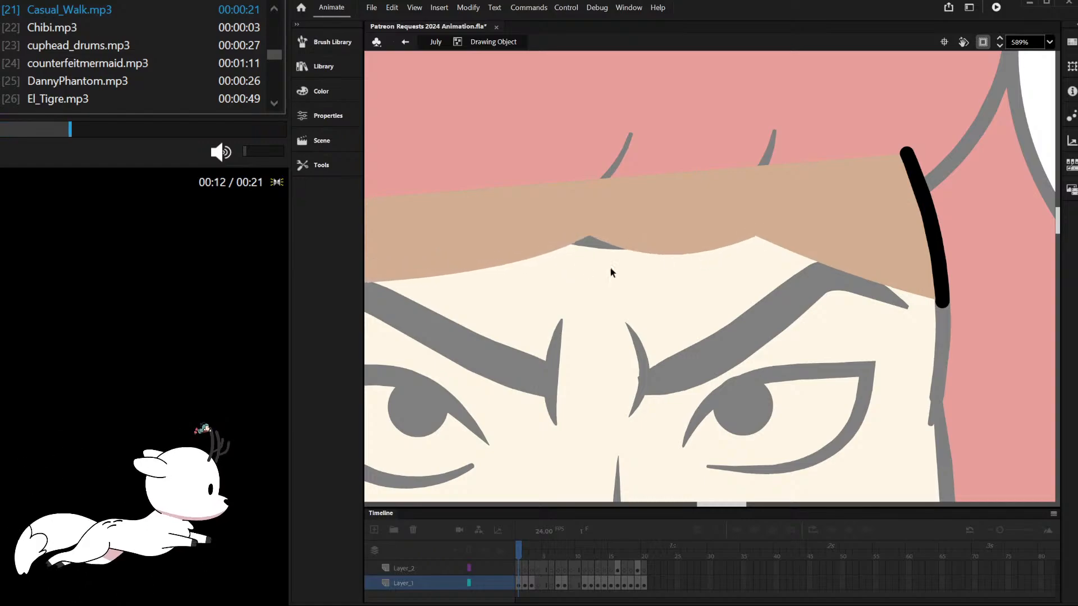
{"action": "double_click", "coordinate": [787, 279]}
Step: Shift the forehead shadow's two peaks and deepen the middle scallop between them
{"action": "scroll", "coordinate": [712, 273], "scroll_direction": "down", "scroll_amount": 2}
{"action": "double_click", "coordinate": [560, 268]}
{"action": "scroll", "coordinate": [620, 261], "scroll_direction": "up", "scroll_amount": 2}
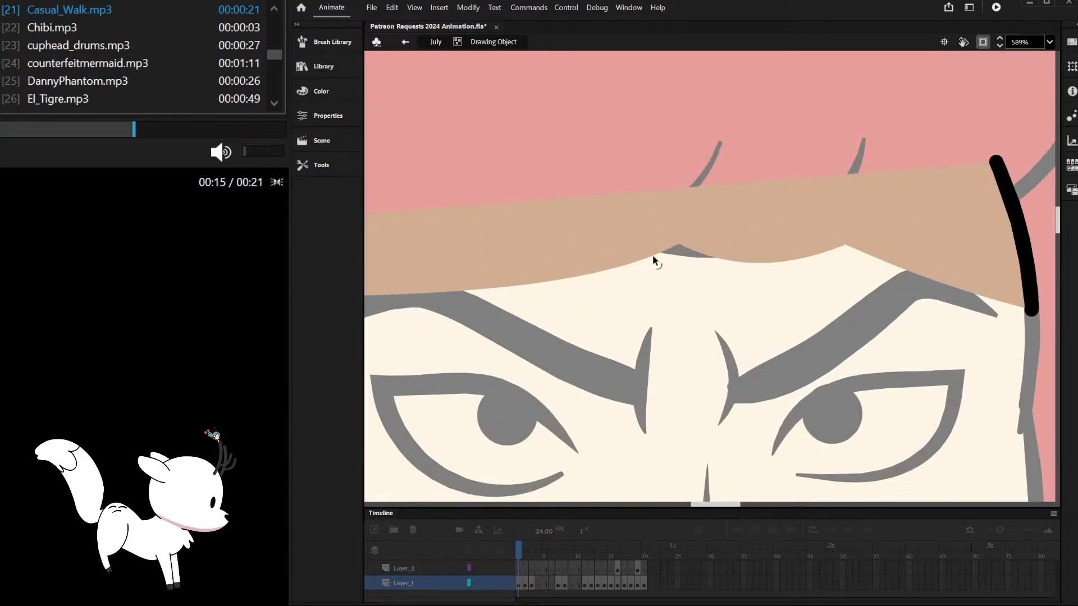
{"action": "left_click_drag", "start_coordinate": [680, 247], "coordinate": [625, 260]}
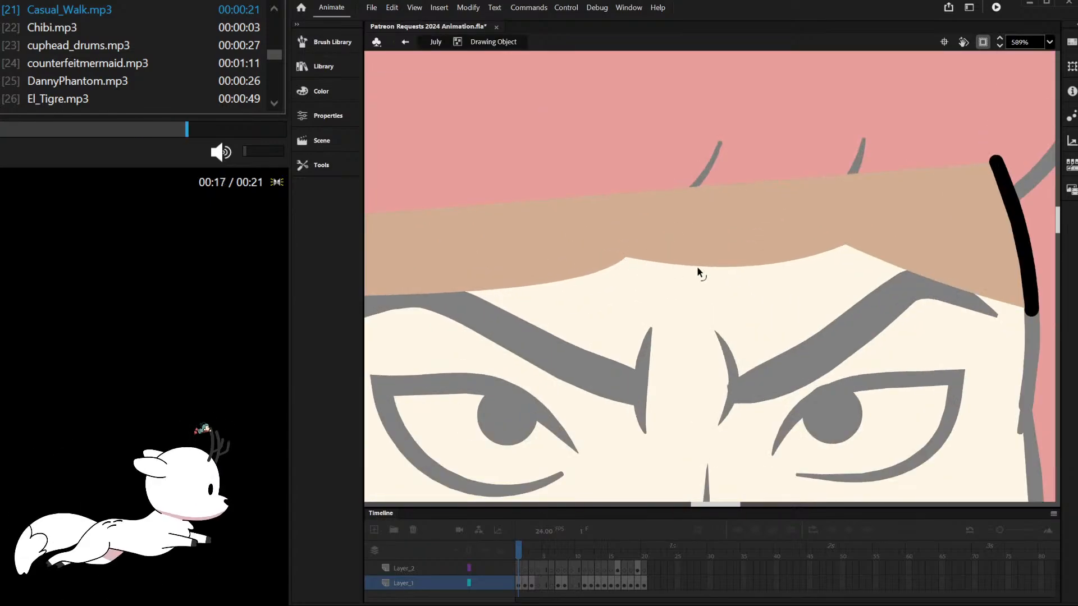
{"action": "left_click_drag", "start_coordinate": [696, 266], "coordinate": [672, 288]}
{"action": "left_click_drag", "start_coordinate": [840, 248], "coordinate": [833, 259]}
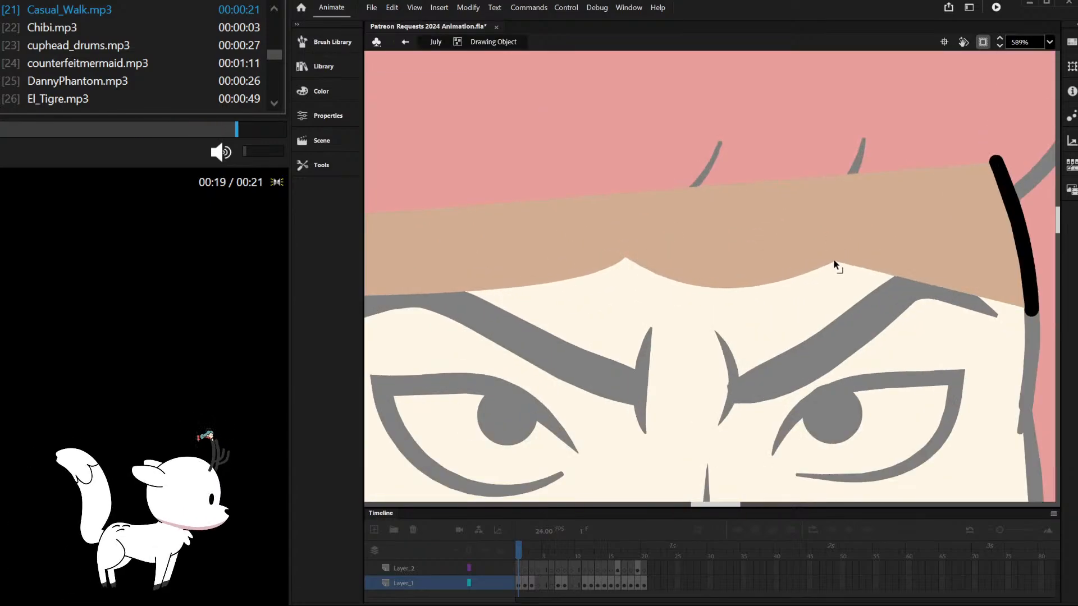
{"action": "double_click", "coordinate": [792, 301]}
Step: Raise the forehead shadow's left corner and round its left section beneath the fringe
{"action": "scroll", "coordinate": [674, 289], "scroll_direction": "left", "scroll_amount": 3}
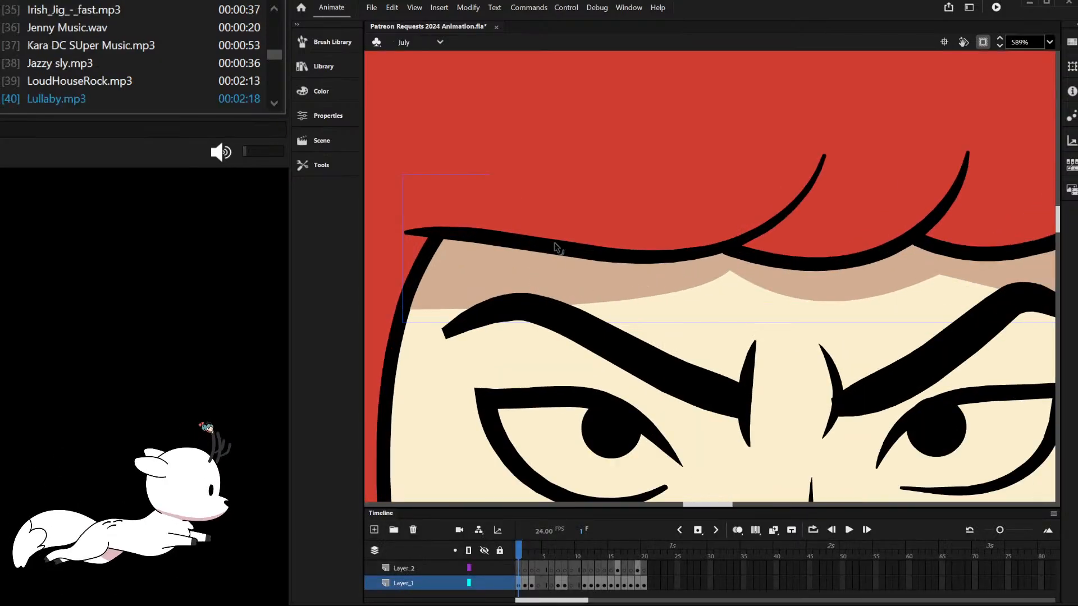
{"action": "scroll", "coordinate": [529, 270], "scroll_direction": "down", "scroll_amount": 3}
{"action": "scroll", "coordinate": [512, 295], "scroll_direction": "up", "scroll_amount": 4}
{"action": "double_click", "coordinate": [499, 292]}
{"action": "left_click_drag", "start_coordinate": [496, 291], "coordinate": [503, 273]}
{"action": "double_click", "coordinate": [562, 324]}
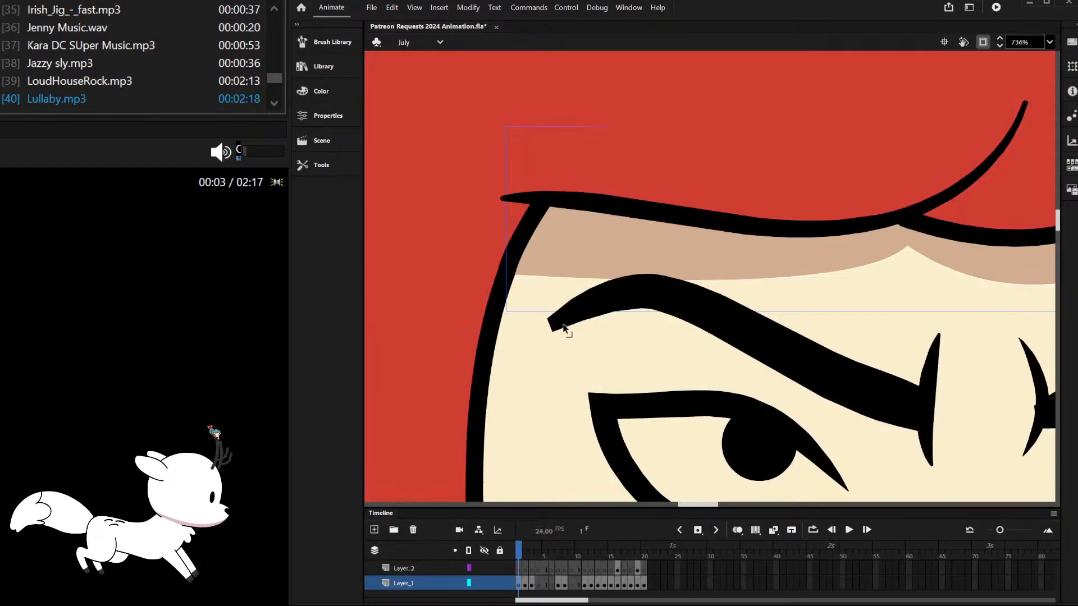
{"action": "scroll", "coordinate": [563, 325], "scroll_direction": "down", "scroll_amount": 3}
{"action": "scroll", "coordinate": [667, 316], "scroll_direction": "up", "scroll_amount": 3}
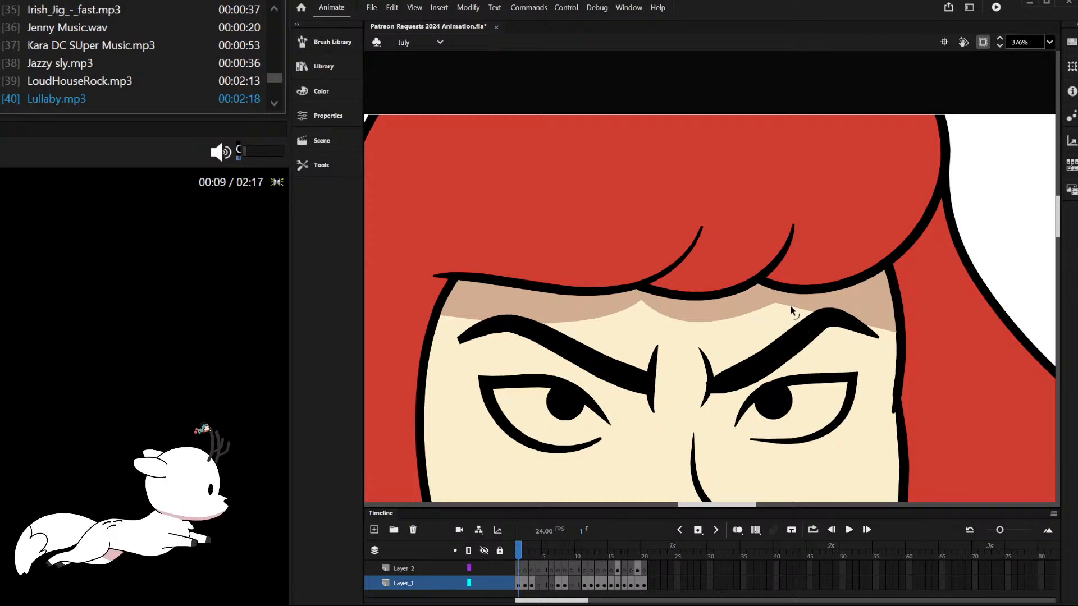
{"action": "scroll", "coordinate": [712, 292], "scroll_direction": "down", "scroll_amount": 5}
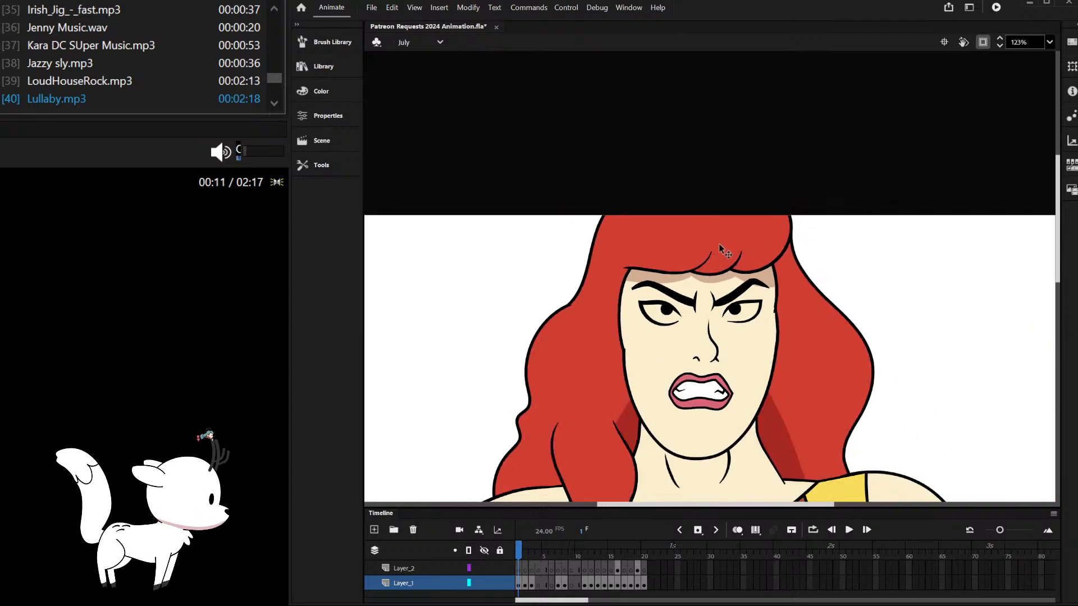
Step: Delete the leftover outline segments below the forehead shadow's left corner
{"action": "scroll", "coordinate": [747, 234], "scroll_direction": "up", "scroll_amount": 6}
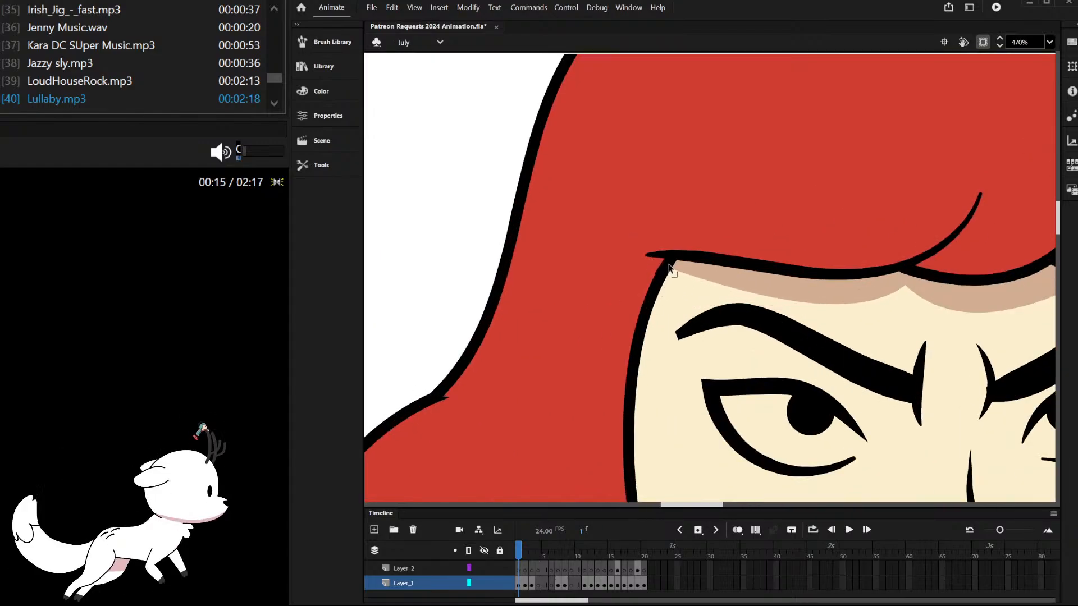
{"action": "left_click", "coordinate": [672, 268]}
{"action": "double_click", "coordinate": [669, 266]}
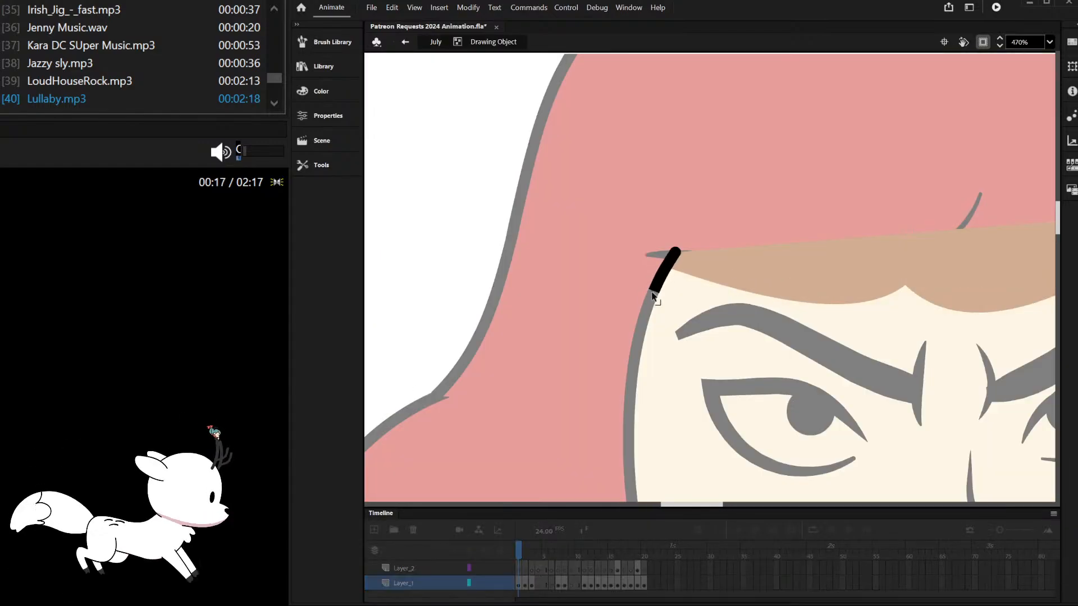
{"action": "left_click", "coordinate": [658, 280]}
{"action": "key", "text": "Delete"}
{"action": "left_click", "coordinate": [652, 292]}
{"action": "key", "text": "Delete"}
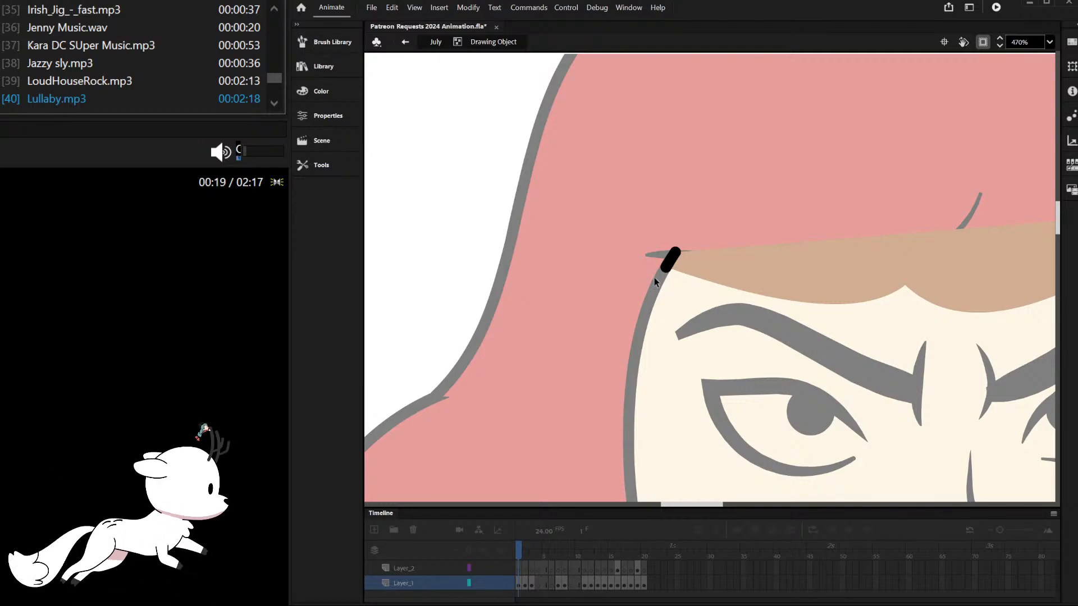
{"action": "scroll", "coordinate": [655, 285], "scroll_direction": "down", "scroll_amount": 4}
{"action": "double_click", "coordinate": [602, 226]}
{"action": "scroll", "coordinate": [780, 214], "scroll_direction": "down", "scroll_amount": 2}
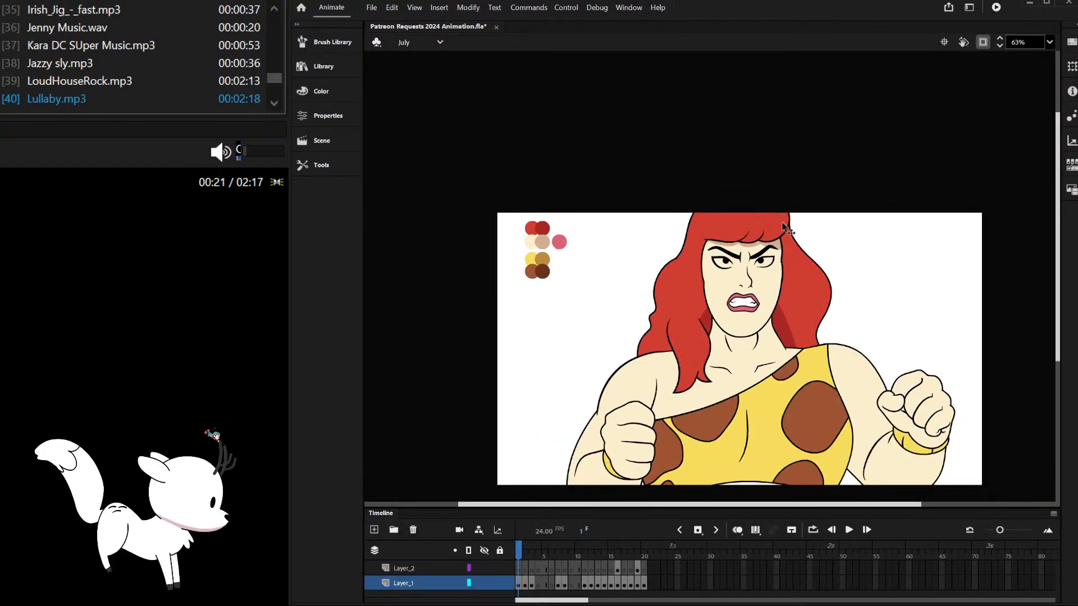
Step: Delete the leftover outline segment below the forehead shadow's right corner
{"action": "scroll", "coordinate": [780, 214], "scroll_direction": "up", "scroll_amount": 5}
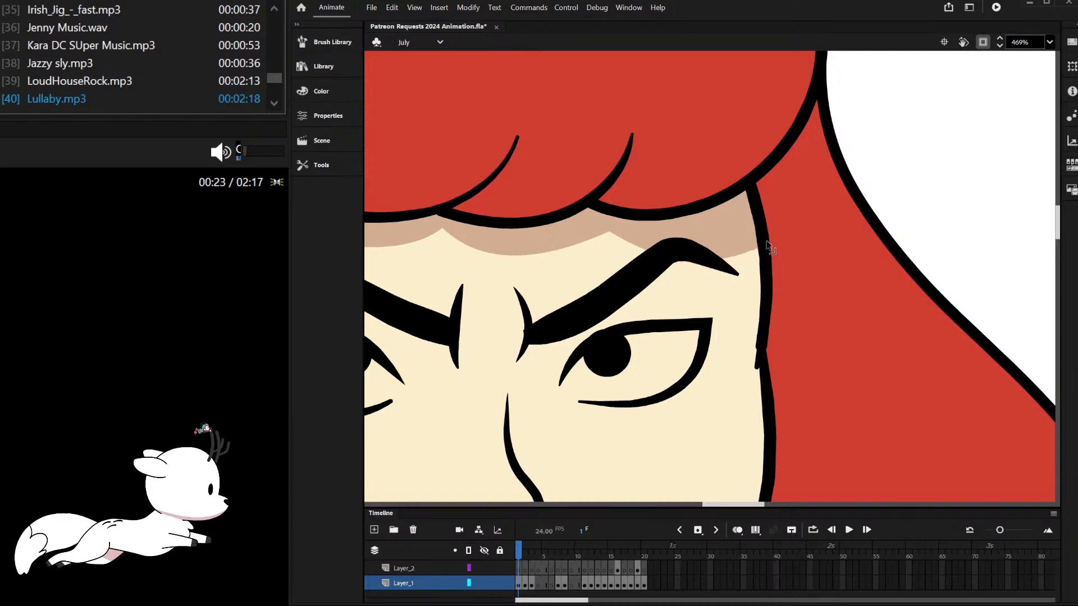
{"action": "double_click", "coordinate": [760, 212]}
{"action": "left_click", "coordinate": [762, 230]}
{"action": "key", "text": "Delete"}
{"action": "scroll", "coordinate": [796, 191], "scroll_direction": "down", "scroll_amount": 4}
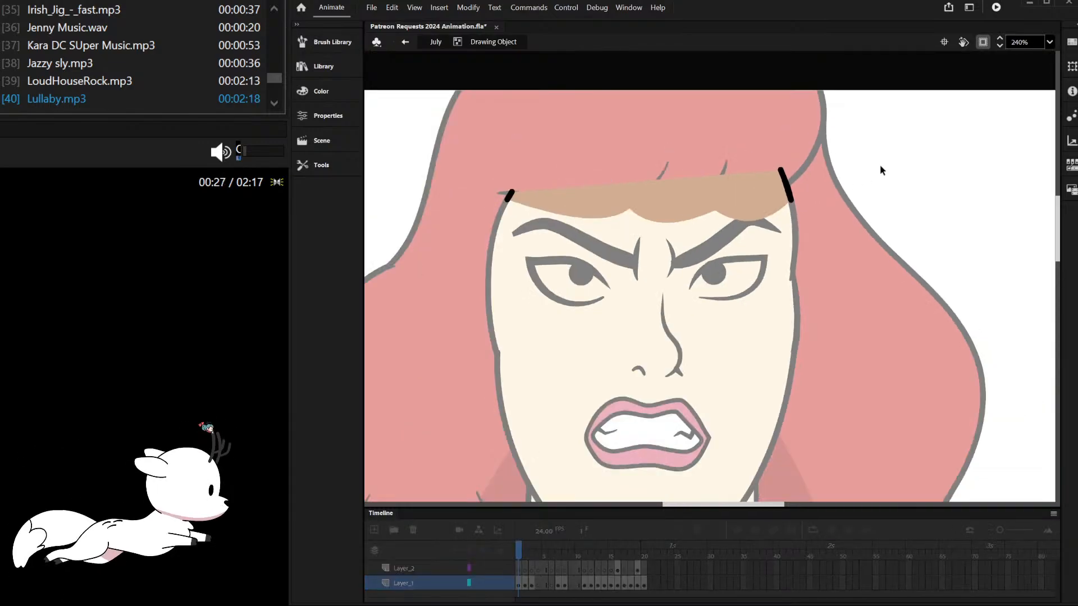
{"action": "double_click", "coordinate": [878, 164]}
{"action": "scroll", "coordinate": [864, 161], "scroll_direction": "down", "scroll_amount": 2}
{"action": "scroll", "coordinate": [848, 180], "scroll_direction": "down", "scroll_amount": 1}
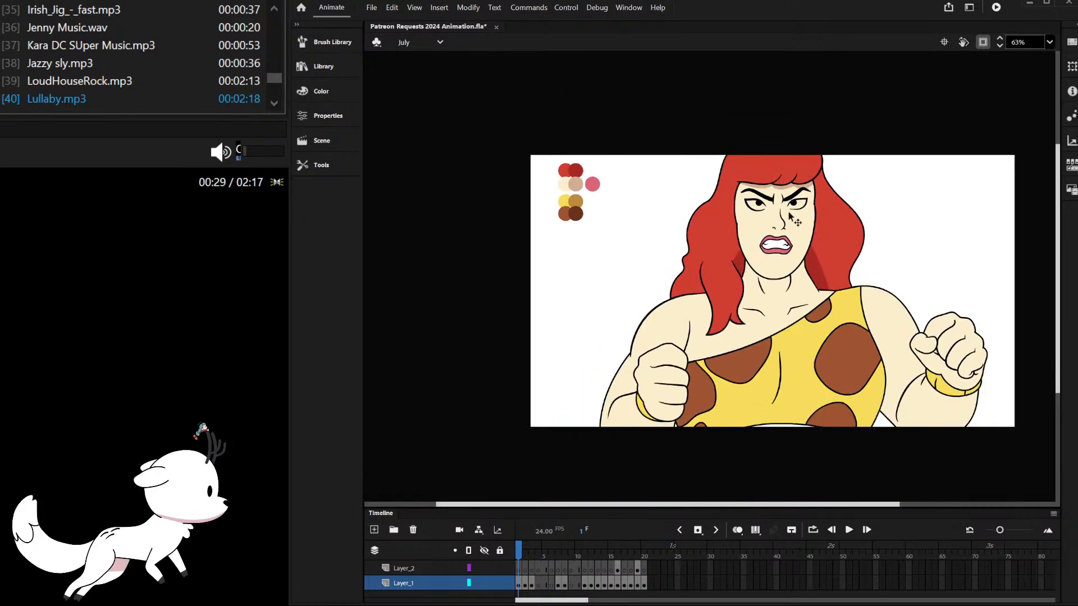
Step: Bring the duplicated neck shape forward and trim away its lower part, leaving a strip beneath the chin
{"action": "scroll", "coordinate": [832, 284], "scroll_direction": "up", "scroll_amount": 2}
{"action": "left_click", "coordinate": [831, 280]}
{"action": "key", "text": "ctrl+Up"}
{"action": "key", "text": "ctrl+Up"}
{"action": "double_click", "coordinate": [813, 297]}
{"action": "left_click_drag", "start_coordinate": [646, 354], "coordinate": [922, 275]}
{"action": "key", "text": "Delete"}
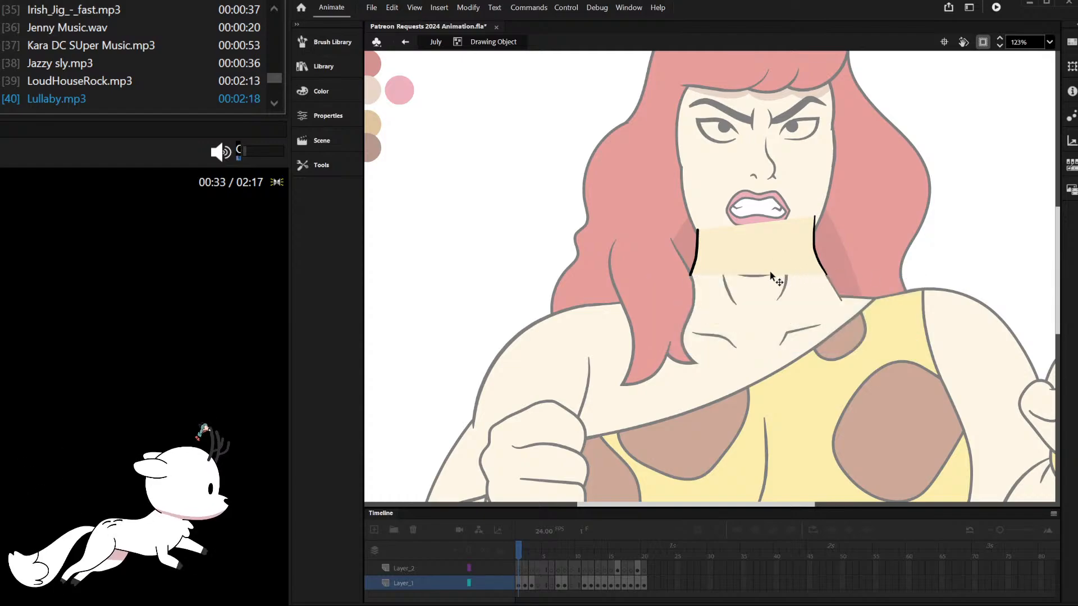
Step: Fill the neck strip with the forehead shadow's darker skin tone and send the neck base, hair shadow and back hair behind the face
{"action": "double_click", "coordinate": [898, 250]}
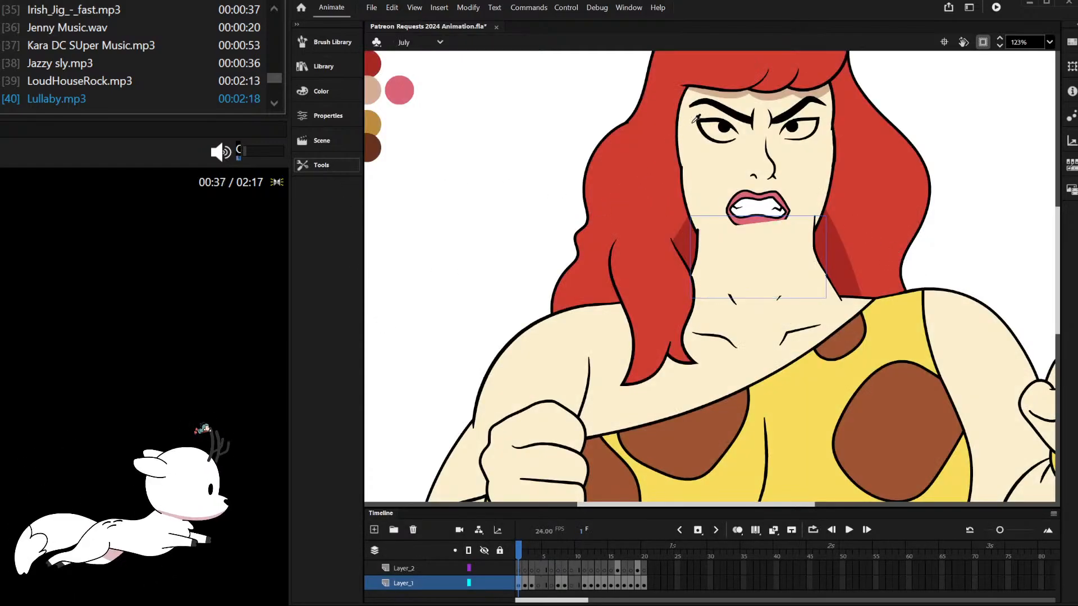
{"action": "left_click", "coordinate": [724, 95]}
{"action": "key", "text": "v"}
{"action": "left_click", "coordinate": [825, 291], "text": "shift"}
{"action": "left_click", "coordinate": [850, 268], "text": "shift"}
{"action": "left_click", "coordinate": [883, 238], "text": "shift"}
{"action": "key", "text": "ctrl+shift+Down"}
{"action": "left_click", "coordinate": [500, 173]}
{"action": "key", "text": "ctrl+2"}
Step: Re-paste the selected neck pieces in place and send the dark hair shadow and back hair behind the neck and shoulders
{"action": "left_click_drag", "start_coordinate": [692, 177], "coordinate": [838, 286]}
{"action": "key", "text": "ctrl+x"}
{"action": "key", "text": "ctrl+shift+v"}
{"action": "left_click", "coordinate": [907, 252]}
{"action": "scroll", "coordinate": [823, 300], "scroll_direction": "up", "scroll_amount": 3}
{"action": "left_click", "coordinate": [823, 298]}
{"action": "left_click", "coordinate": [844, 218]}
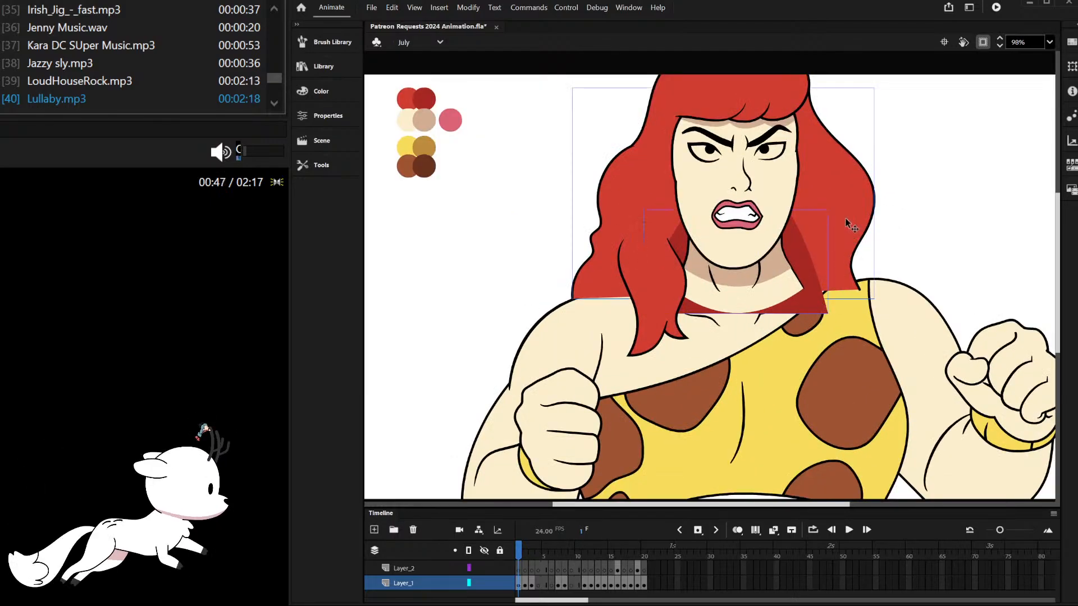
{"action": "key", "text": "ctrl+shift+Down"}
{"action": "left_click", "coordinate": [924, 166]}
{"action": "scroll", "coordinate": [783, 212], "scroll_direction": "down", "scroll_amount": 3}
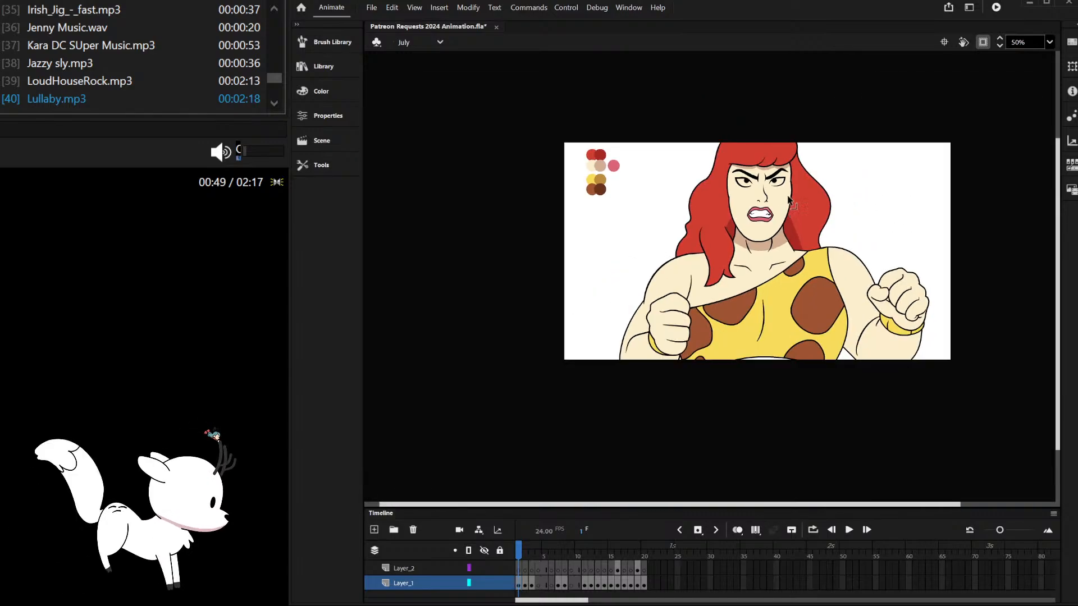
Step: Trim a duplicate of the right arm shape down to a narrow strip beside the dress
{"action": "scroll", "coordinate": [806, 183], "scroll_direction": "up", "scroll_amount": 6}
{"action": "scroll", "coordinate": [807, 182], "scroll_direction": "down", "scroll_amount": 2}
{"action": "scroll", "coordinate": [807, 182], "scroll_direction": "down", "scroll_amount": 2}
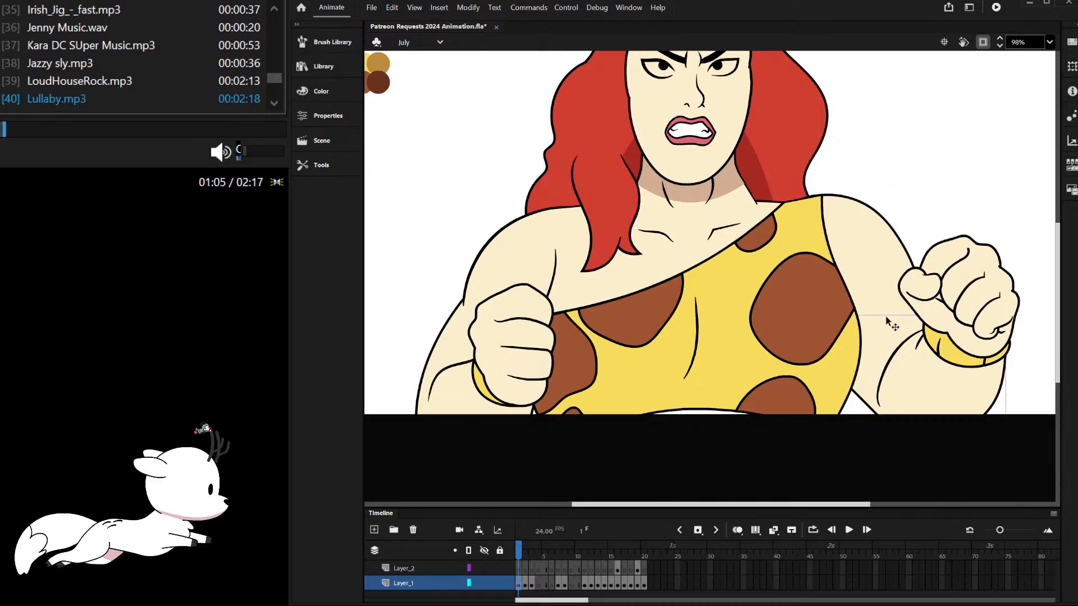
{"action": "key", "text": "ctrl+shift+Up"}
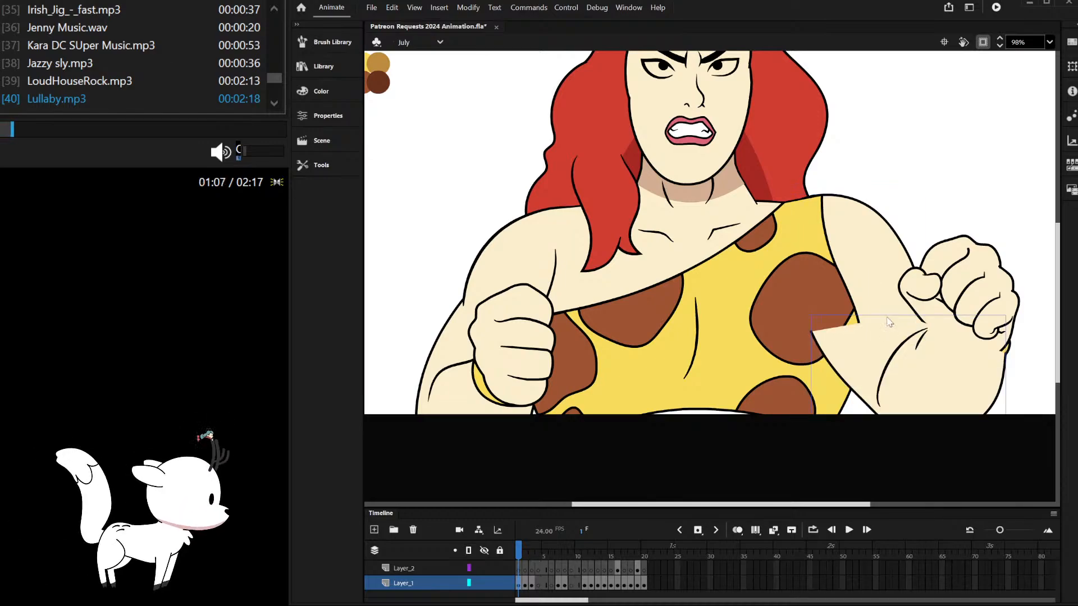
{"action": "key", "text": "ctrl+z"}
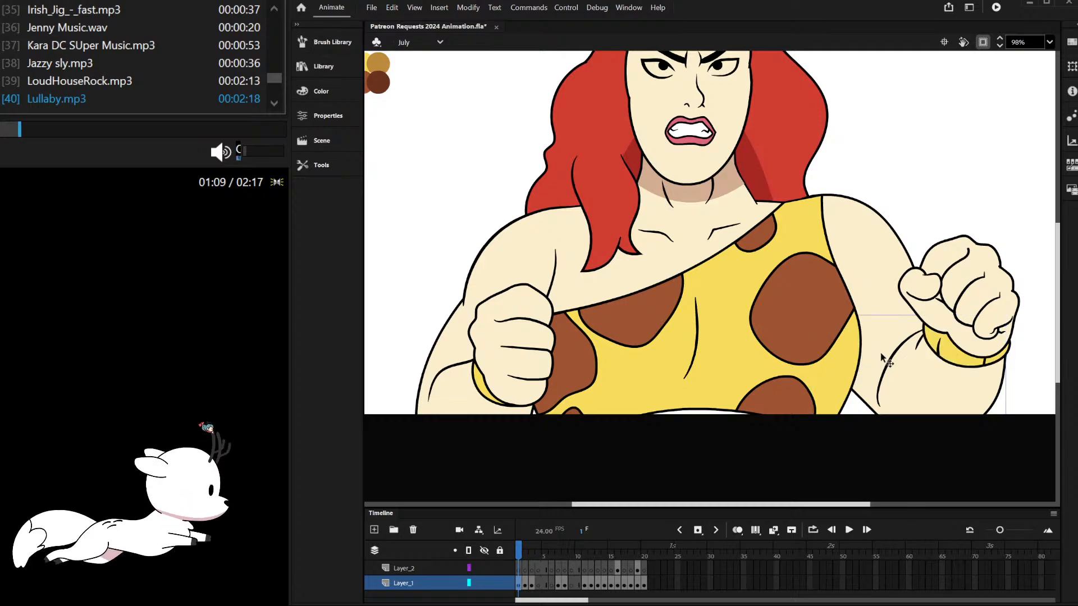
{"action": "double_click", "coordinate": [870, 339]}
{"action": "mouse_move", "coordinate": [1024, 233]}
{"action": "left_mouse_down"}
{"action": "mouse_move", "coordinate": [886, 460]}
{"action": "mouse_move", "coordinate": [874, 458]}
{"action": "left_mouse_up"}
{"action": "key", "text": "Delete"}
{"action": "double_click", "coordinate": [893, 248]}
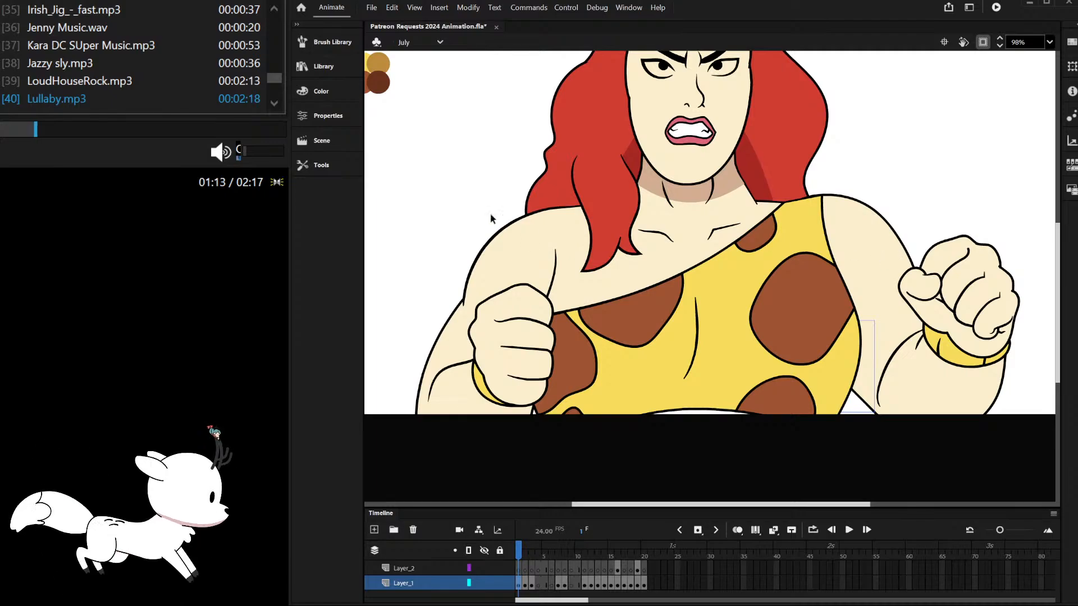
Step: Fill the narrow arm strip beside the dress with the neck shadow's darker skin tone
{"action": "left_click", "coordinate": [312, 163]}
{"action": "left_click", "coordinate": [391, 306]}
{"action": "left_click", "coordinate": [622, 206]}
{"action": "left_click", "coordinate": [692, 192]}
Step: Extend the arm shadow up to the shoulder and curve its outer edge along the side of the dress
{"action": "key", "text": "v"}
{"action": "double_click", "coordinate": [871, 332]}
{"action": "left_click_drag", "start_coordinate": [875, 320], "coordinate": [823, 206]}
{"action": "left_click_drag", "start_coordinate": [843, 283], "coordinate": [864, 284]}
{"action": "double_click", "coordinate": [897, 153]}
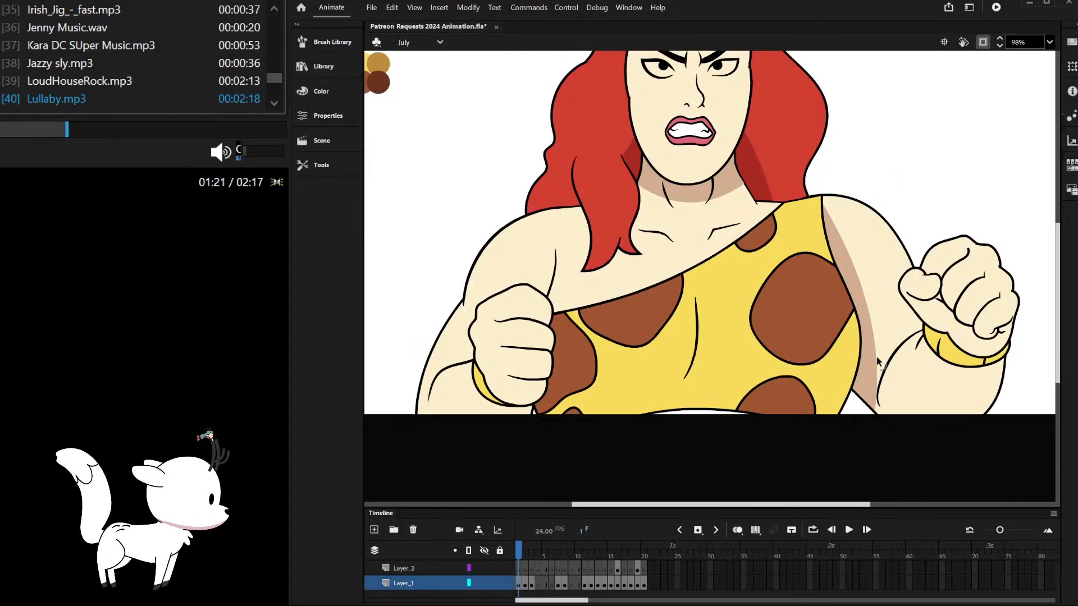
Step: Examine the neck shadow's right corner where it meets the black neck outline
{"action": "scroll", "coordinate": [857, 232], "scroll_direction": "down", "scroll_amount": 2}
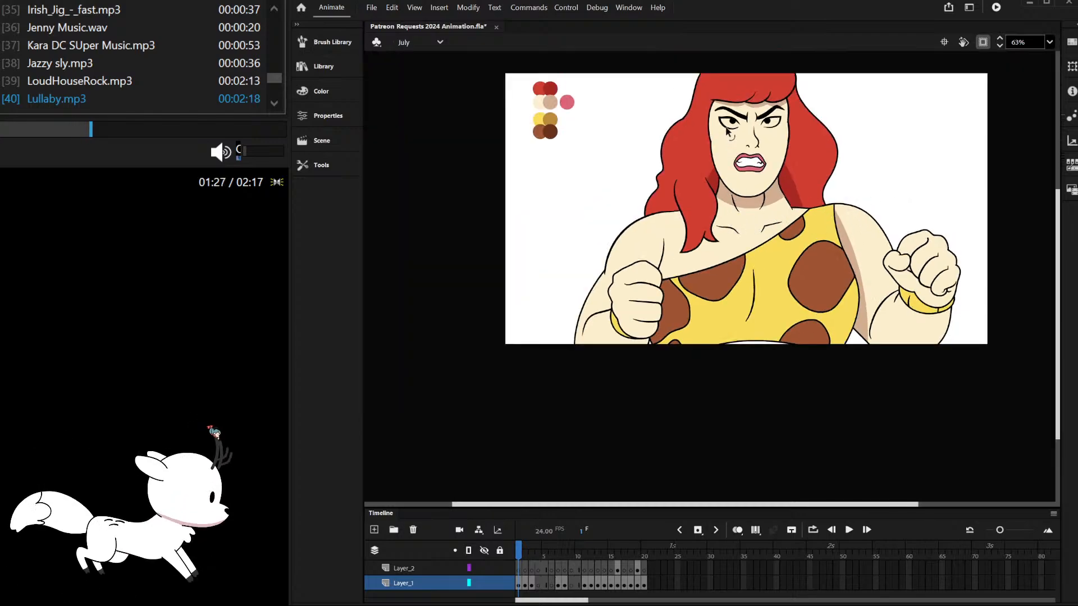
{"action": "scroll", "coordinate": [715, 172], "scroll_direction": "up", "scroll_amount": 8}
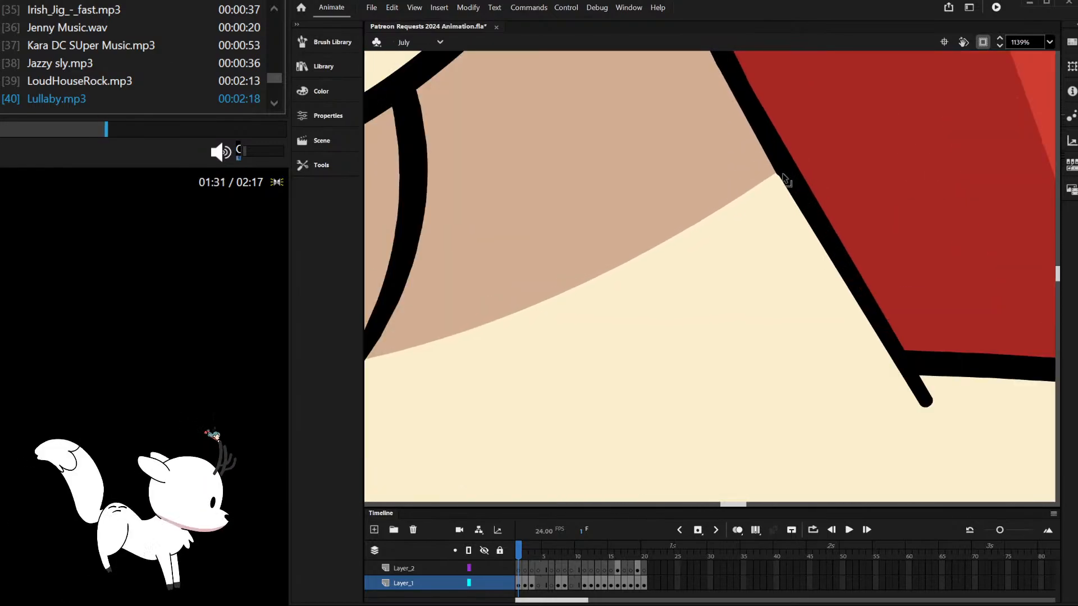
{"action": "scroll", "coordinate": [783, 175], "scroll_direction": "up", "scroll_amount": 3}
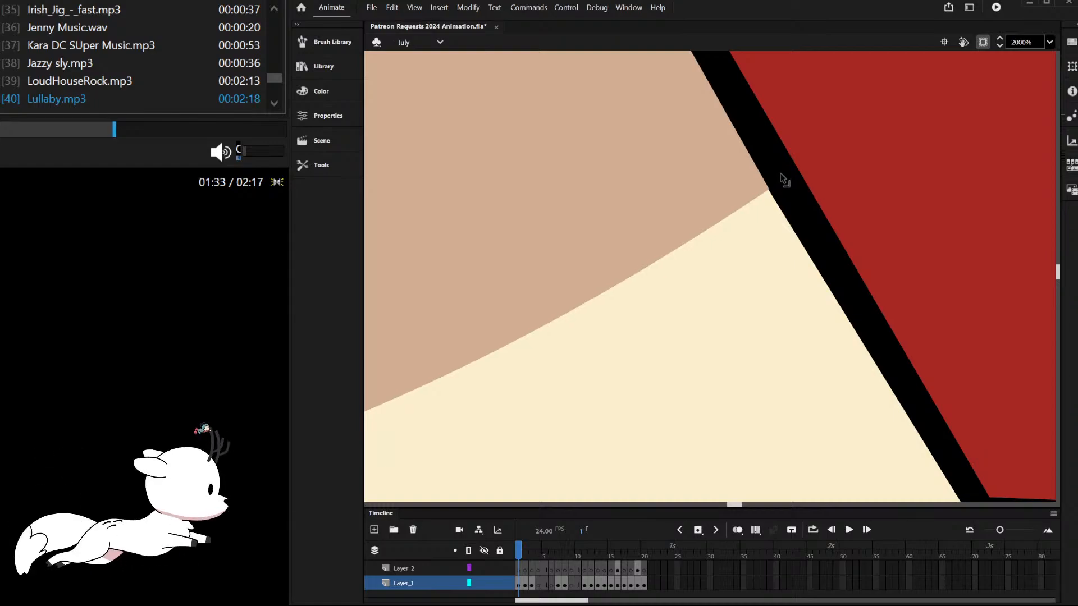
{"action": "scroll", "coordinate": [815, 219], "scroll_direction": "down", "scroll_amount": 10}
{"action": "scroll", "coordinate": [815, 222], "scroll_direction": "down", "scroll_amount": 3}
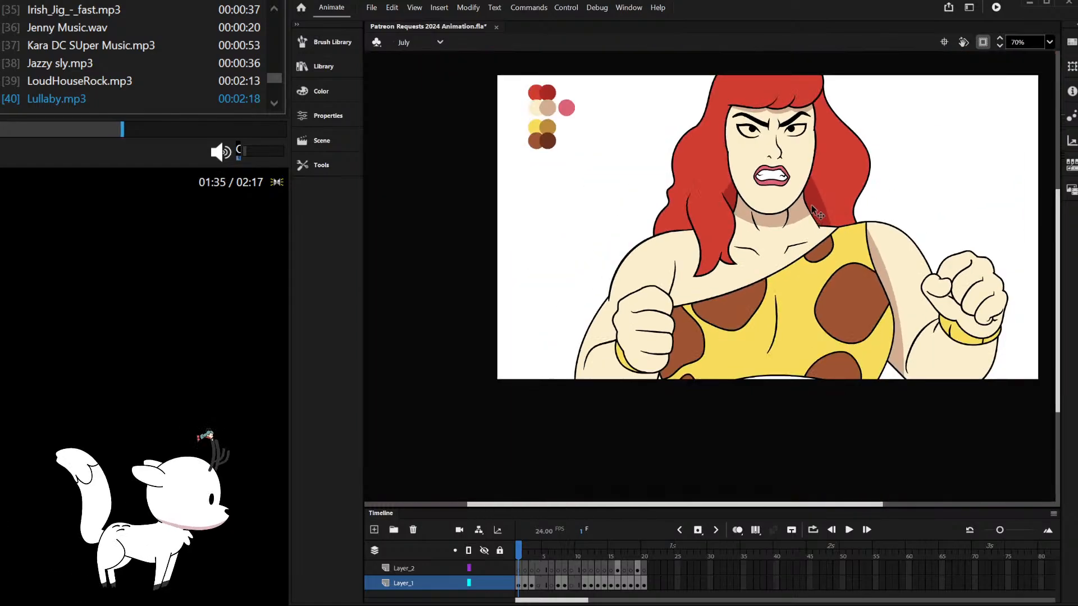
{"action": "scroll", "coordinate": [812, 210], "scroll_direction": "down", "scroll_amount": 1}
{"action": "scroll", "coordinate": [696, 263], "scroll_direction": "up", "scroll_amount": 1}
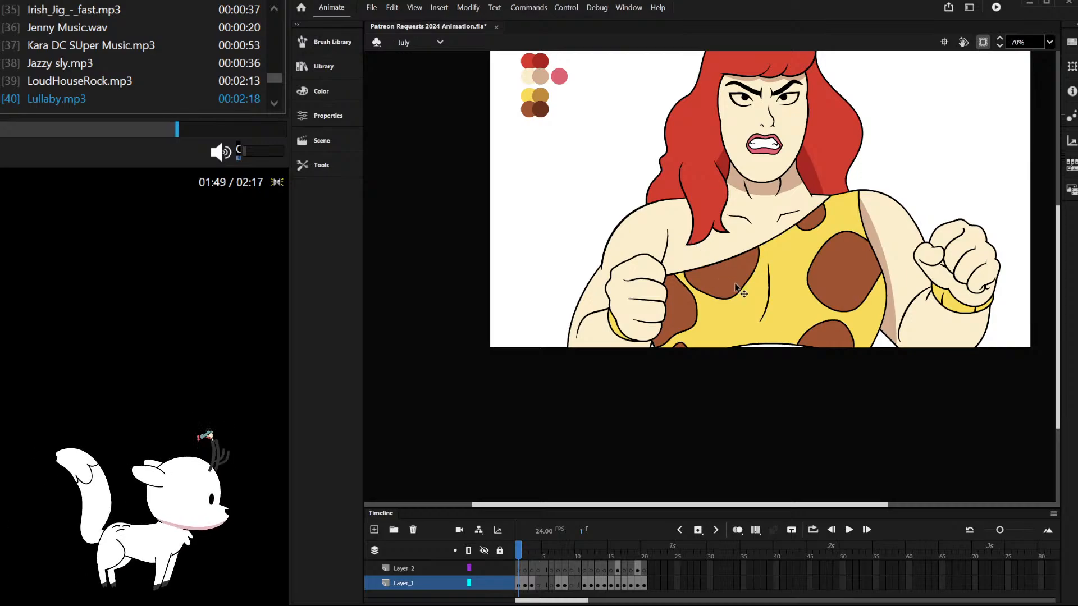
Step: Bring the duplicated dress shape to the front and delete its upper part, leaving a strip across the lower dress
{"action": "scroll", "coordinate": [737, 312], "scroll_direction": "up", "scroll_amount": 2}
{"action": "key", "text": "Delete"}
{"action": "key", "text": "ctrl+z"}
{"action": "key", "text": "ctrl+shift+Up"}
{"action": "scroll", "coordinate": [712, 307], "scroll_direction": "down", "scroll_amount": 2}
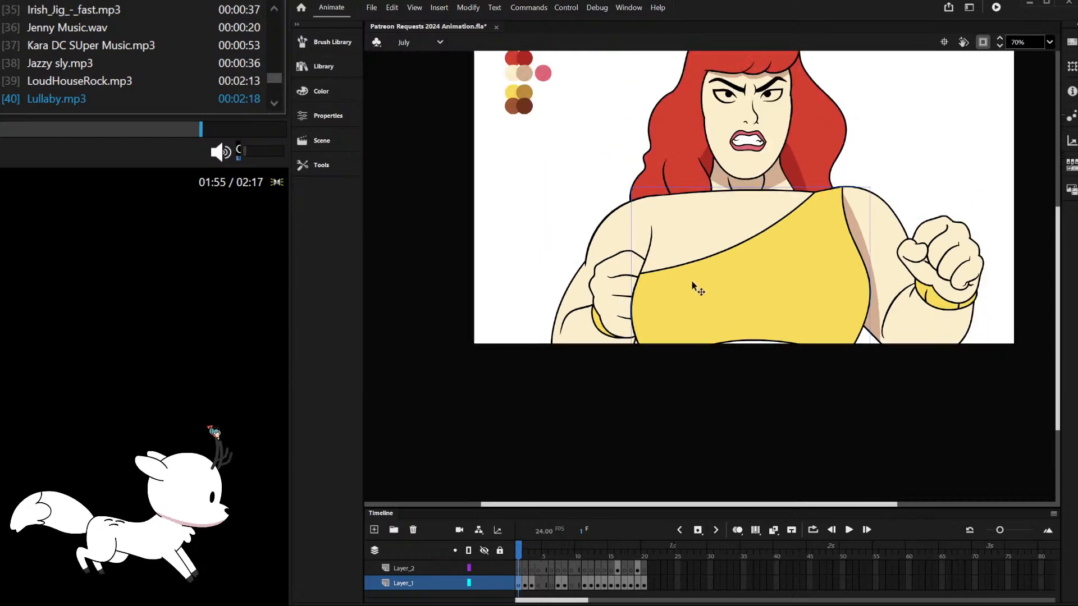
{"action": "double_click", "coordinate": [681, 240]}
{"action": "mouse_move", "coordinate": [589, 165]}
{"action": "left_mouse_down"}
{"action": "mouse_move", "coordinate": [853, 291]}
{"action": "mouse_move", "coordinate": [900, 296]}
{"action": "left_mouse_up"}
{"action": "key", "text": "Delete"}
{"action": "key", "text": "Escape"}
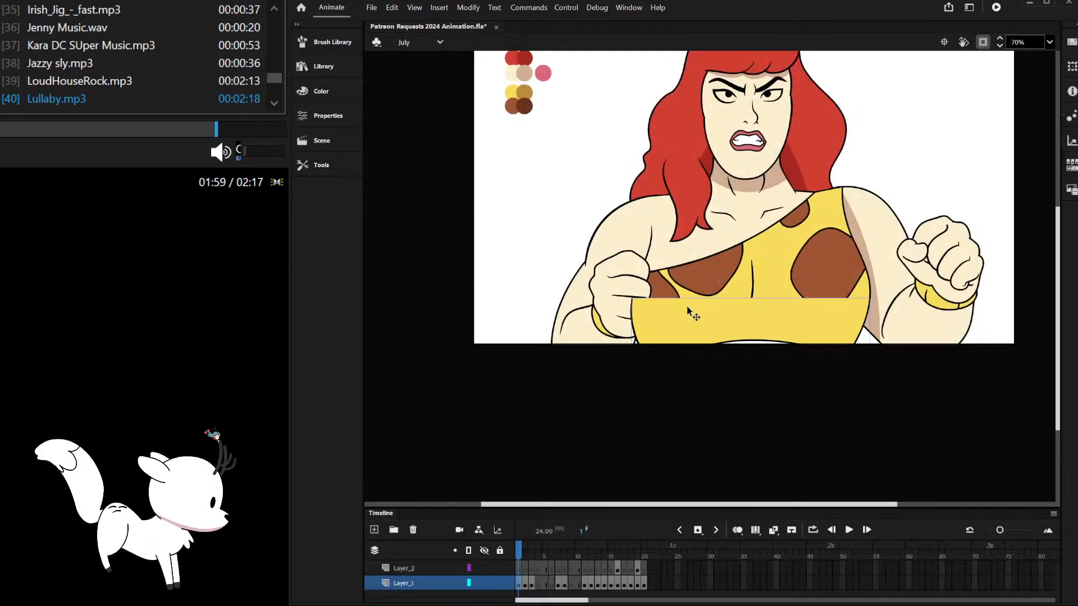
Step: Bring the left fist in front of the lower dress strip
{"action": "left_click", "coordinate": [621, 284]}
{"action": "key", "text": "ctrl+shift+Up"}
{"action": "left_click", "coordinate": [542, 237]}
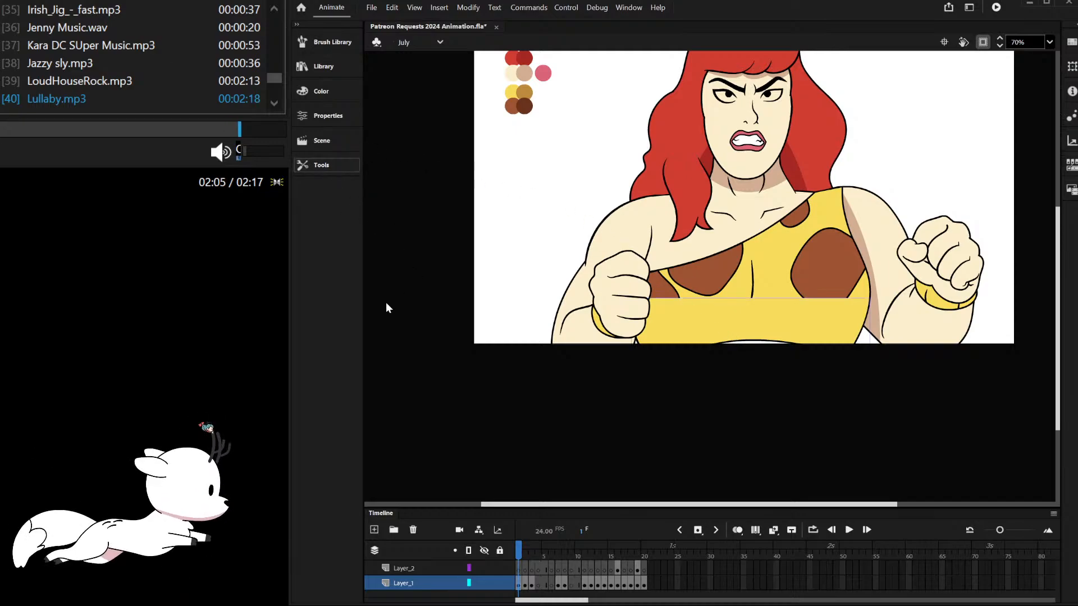
Step: Fill the lower dress strip with the palette's darker yellow and shape its upper edge into two curves beneath the bust
{"action": "key", "text": "i"}
{"action": "left_click", "coordinate": [524, 106]}
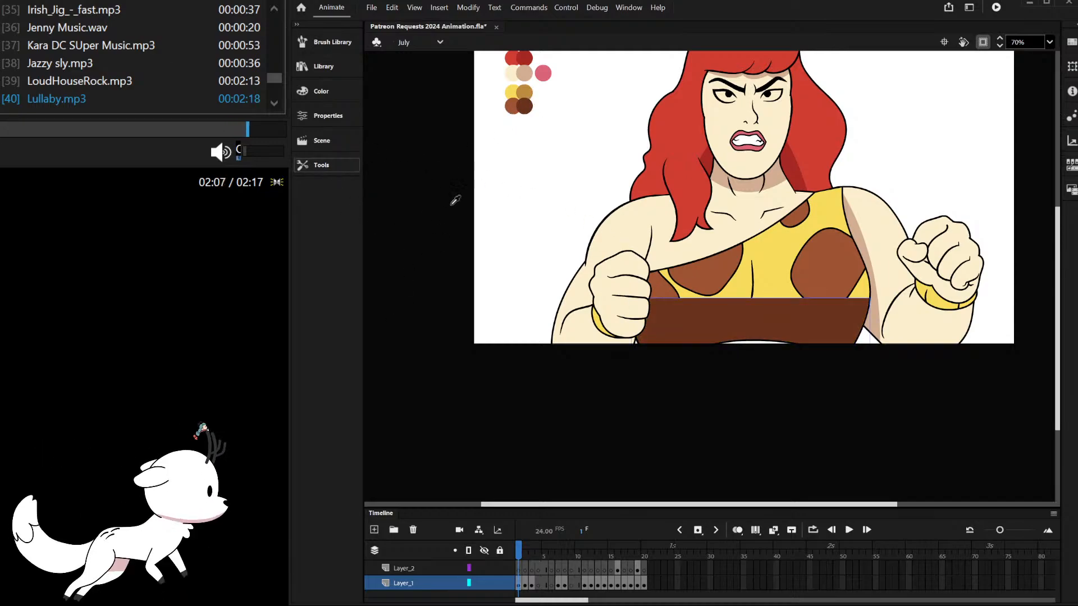
{"action": "left_click", "coordinate": [524, 92]}
{"action": "double_click", "coordinate": [746, 296]}
{"action": "left_click_drag", "start_coordinate": [745, 298], "coordinate": [754, 329]}
{"action": "double_click", "coordinate": [868, 163]}
{"action": "scroll", "coordinate": [702, 326], "scroll_direction": "up", "scroll_amount": 3}
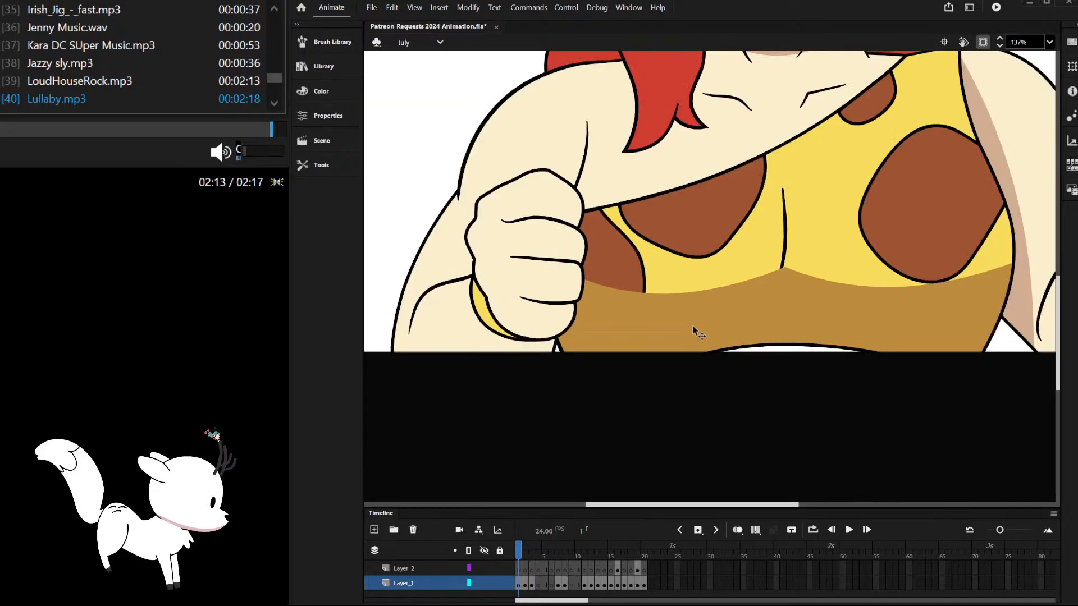
Step: Restack the dress shadow so it sits behind the left brown spot and the left fist
{"action": "scroll", "coordinate": [620, 273], "scroll_direction": "down", "scroll_amount": 2}
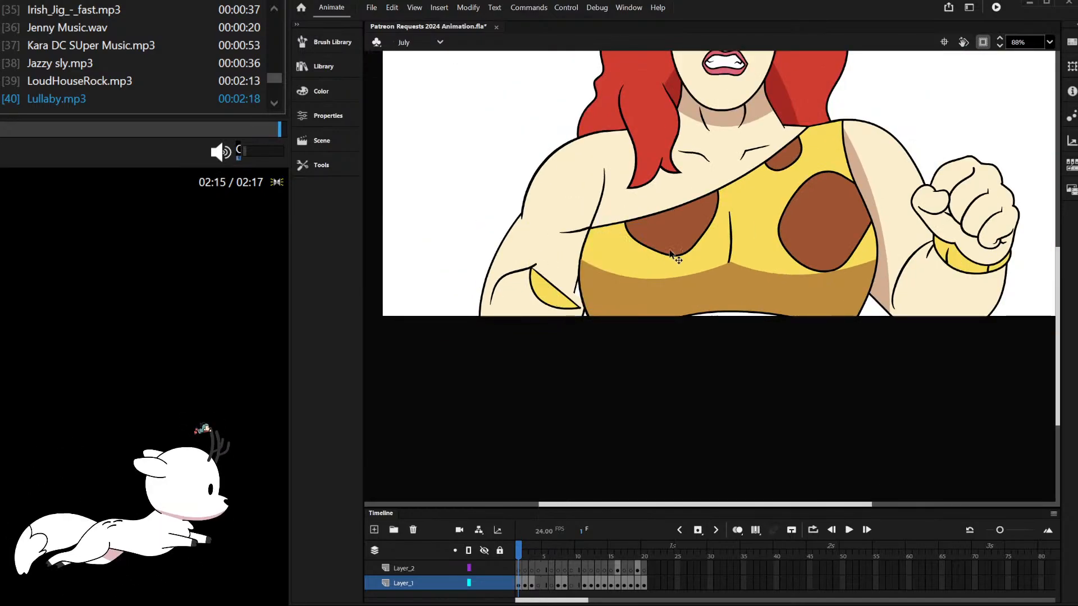
{"action": "mouse_move", "coordinate": [673, 255]}
{"action": "left_mouse_down"}
{"action": "mouse_move", "coordinate": [730, 227]}
{"action": "mouse_move", "coordinate": [742, 273]}
{"action": "left_mouse_up"}
{"action": "scroll", "coordinate": [753, 230], "scroll_direction": "down", "scroll_amount": 1}
{"action": "scroll", "coordinate": [740, 237], "scroll_direction": "up", "scroll_amount": 1}
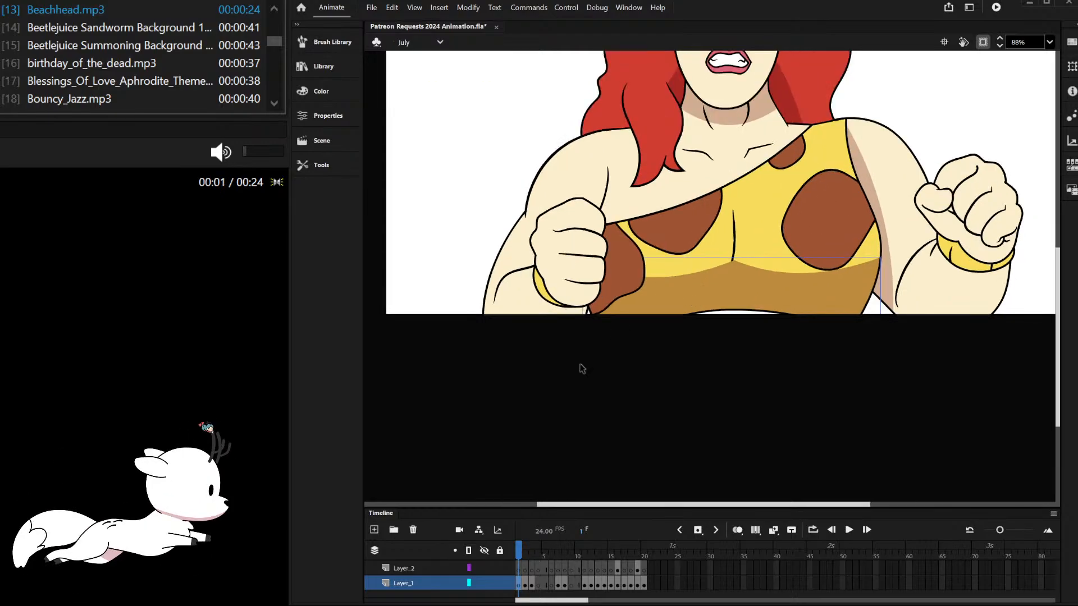
Step: Bring the two hidden brown spots near the dress hem in front of the dress shadow
{"action": "left_click", "coordinate": [469, 584]}
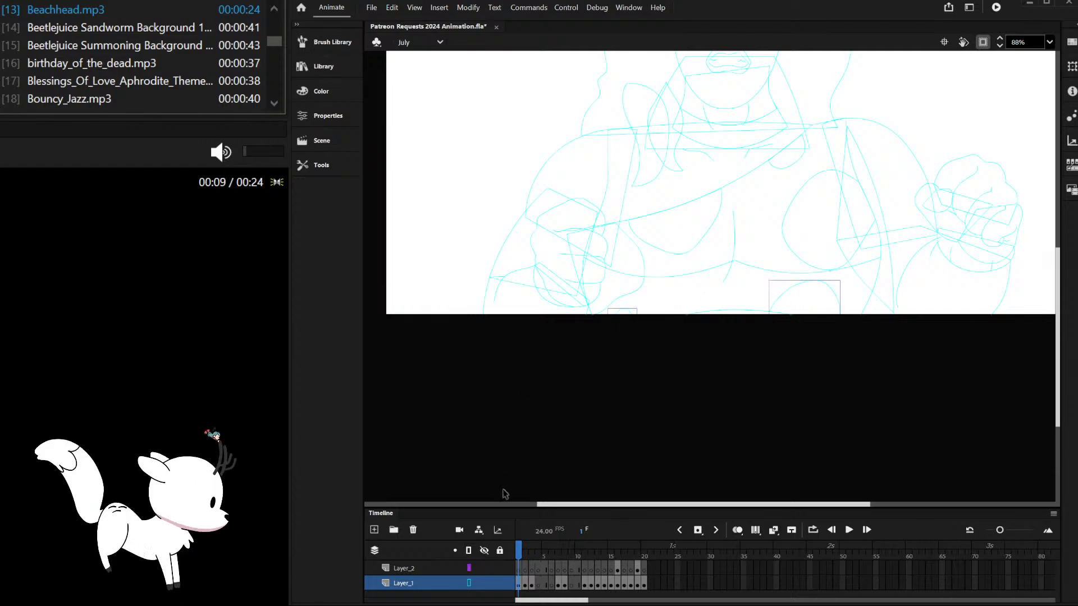
{"action": "left_click", "coordinate": [468, 551]}
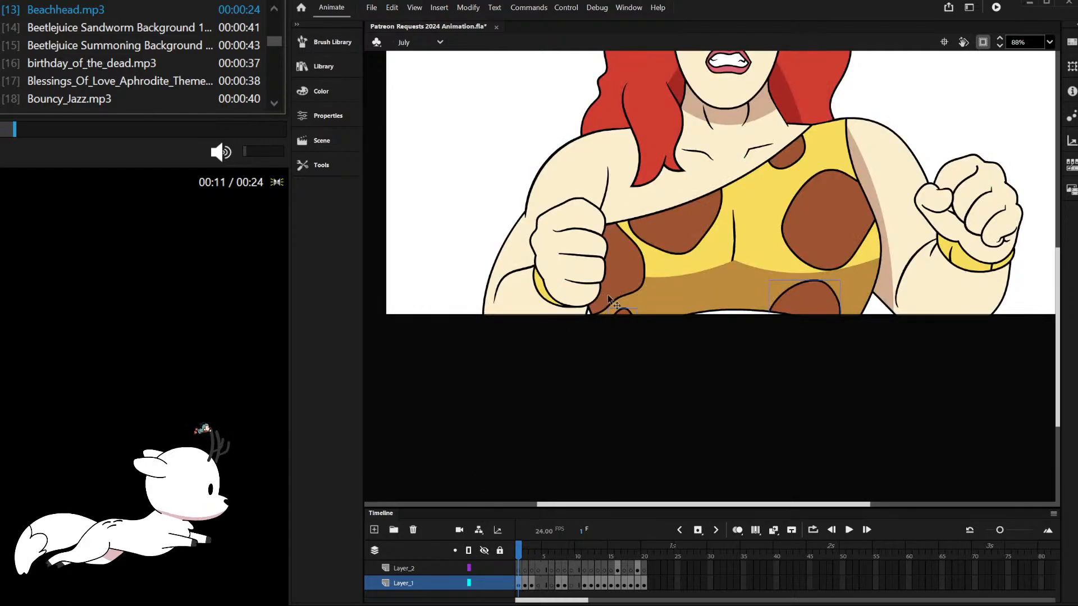
{"action": "key", "text": "ctrl+2"}
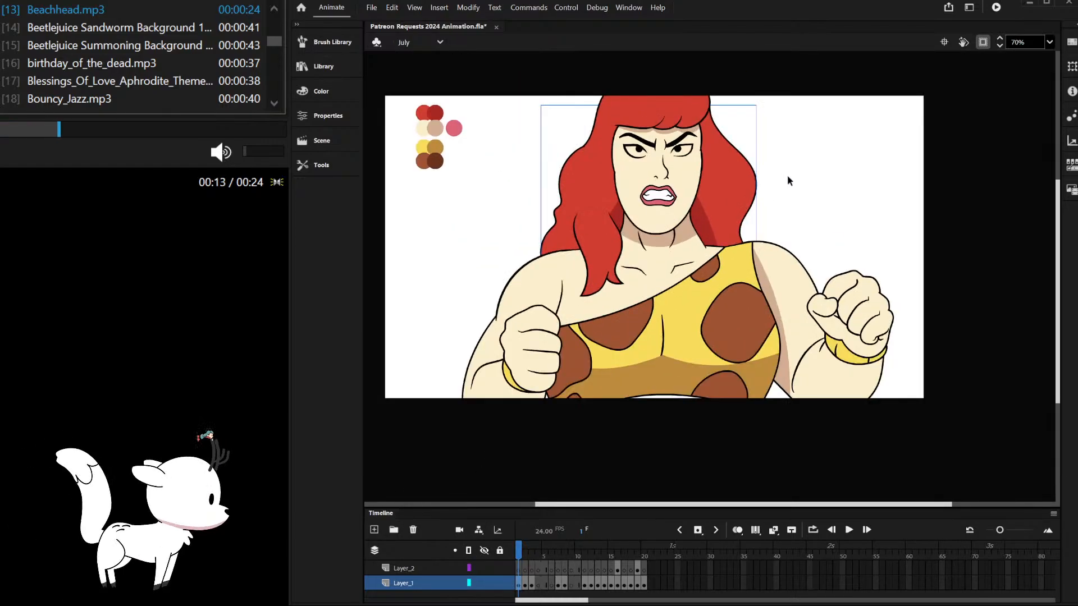
{"action": "scroll", "coordinate": [833, 202], "scroll_direction": "down", "scroll_amount": 1}
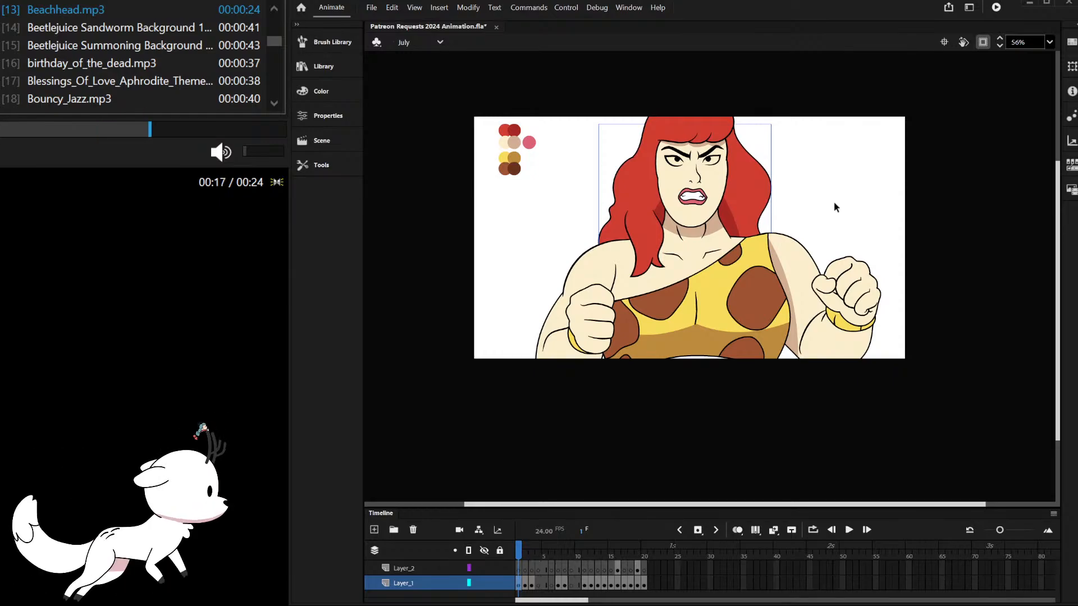
{"action": "left_click", "coordinate": [566, 190]}
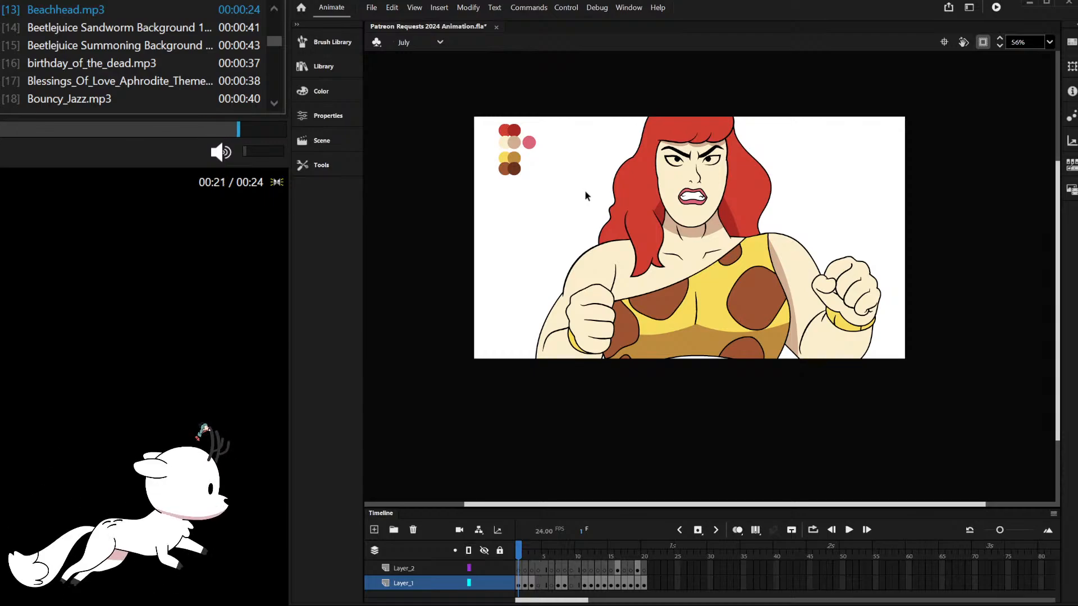
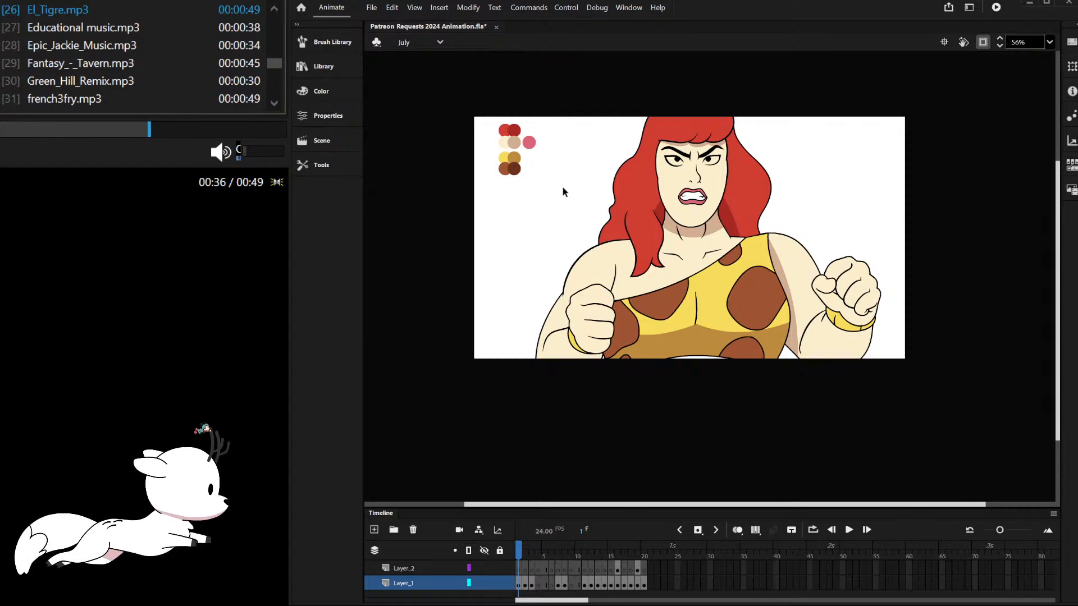
Step: Show the artwork outside the stage and draw a skin-toned rectangle with a black outline across the dress hem for the midriff
{"action": "scroll", "coordinate": [701, 289], "scroll_direction": "up", "scroll_amount": 3}
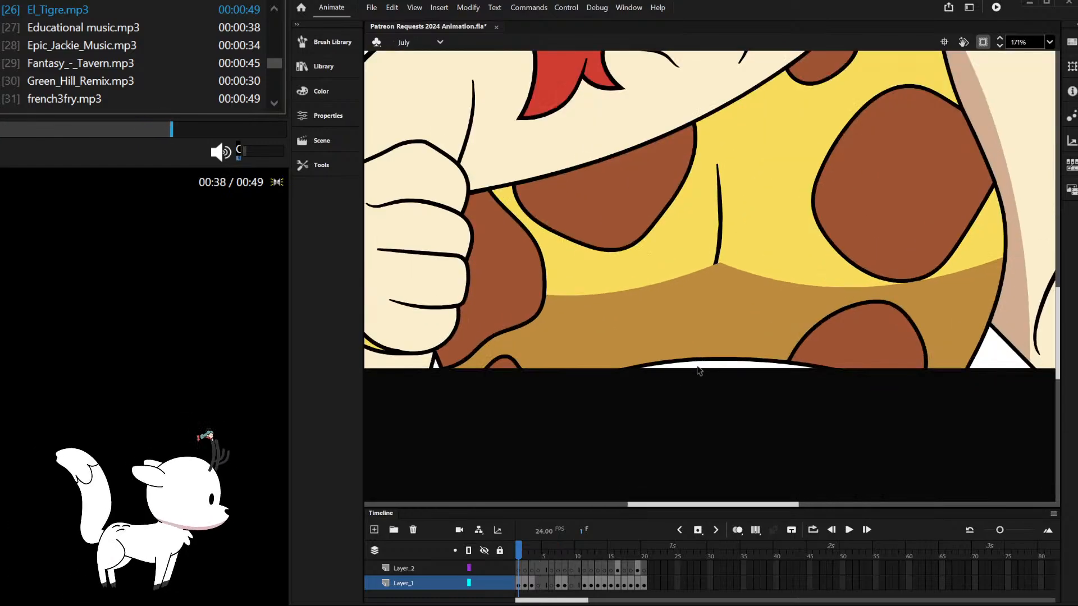
{"action": "scroll", "coordinate": [699, 371], "scroll_direction": "down", "scroll_amount": 3}
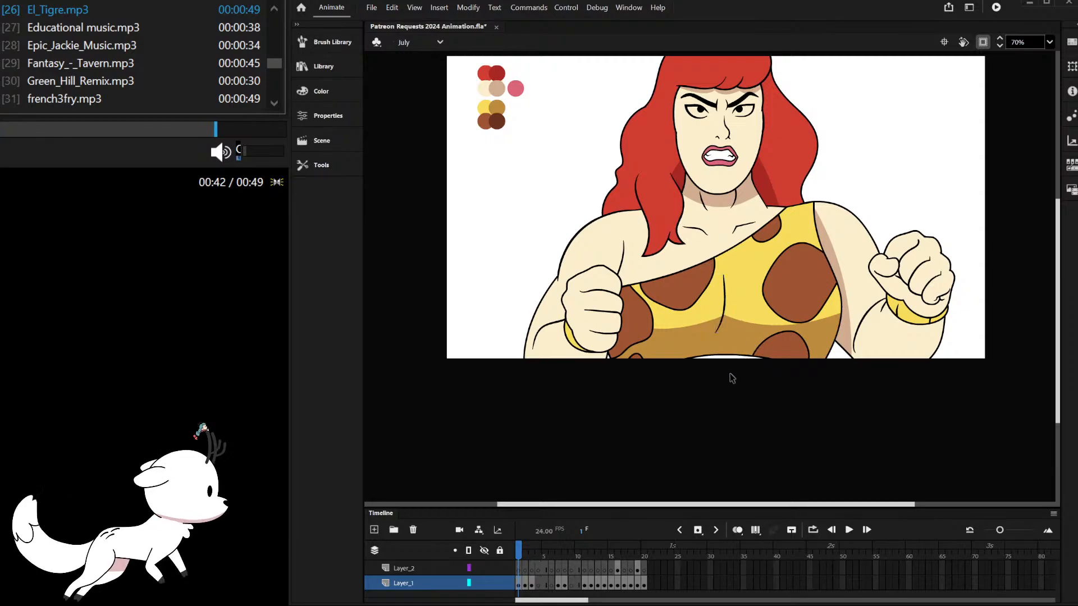
{"action": "scroll", "coordinate": [732, 312], "scroll_direction": "down", "scroll_amount": 2}
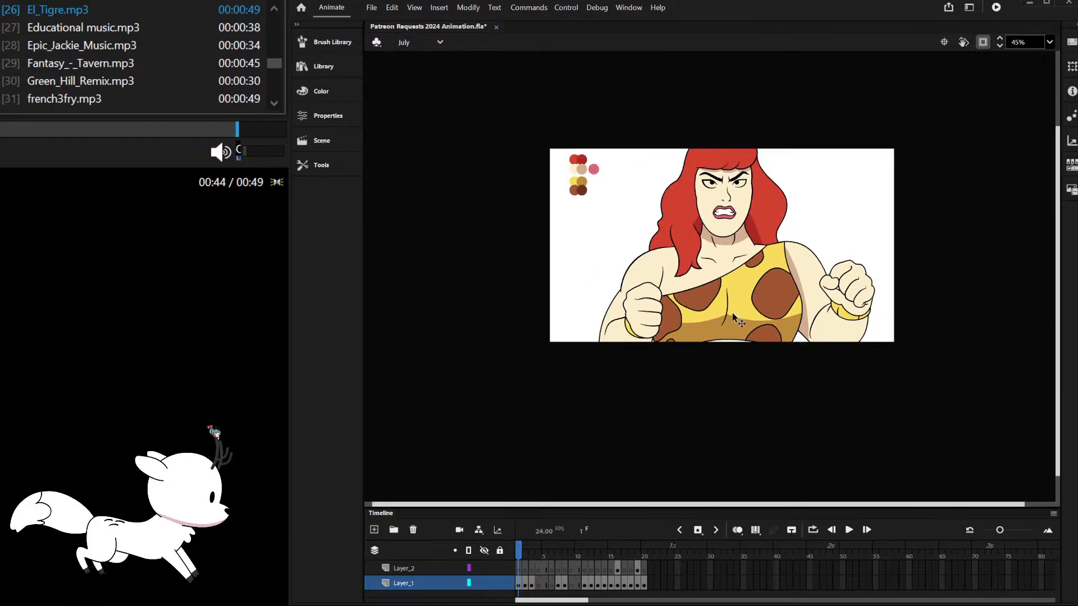
{"action": "scroll", "coordinate": [732, 312], "scroll_direction": "up", "scroll_amount": 3}
{"action": "left_click", "coordinate": [982, 42]}
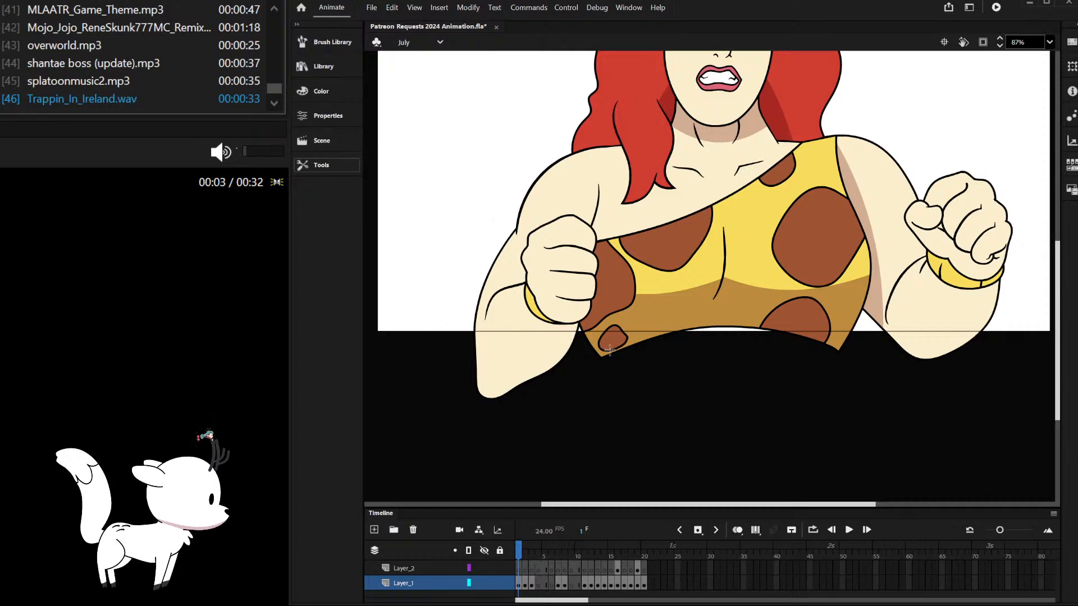
{"action": "left_click_drag", "start_coordinate": [599, 324], "coordinate": [839, 377]}
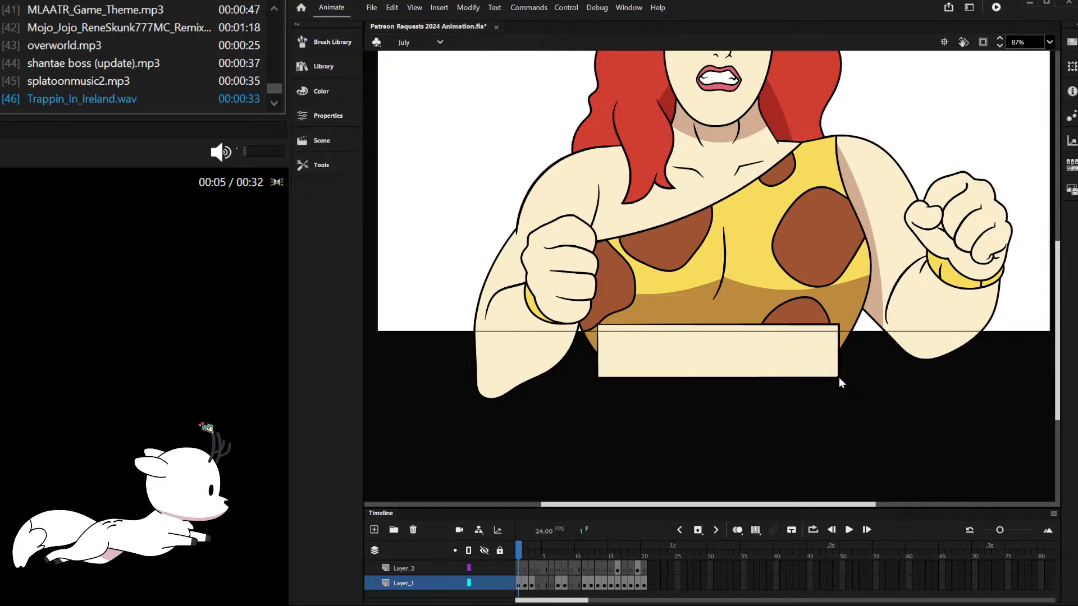
Step: Send the skin-toned midriff rectangle behind the dress
{"action": "left_click", "coordinate": [653, 343]}
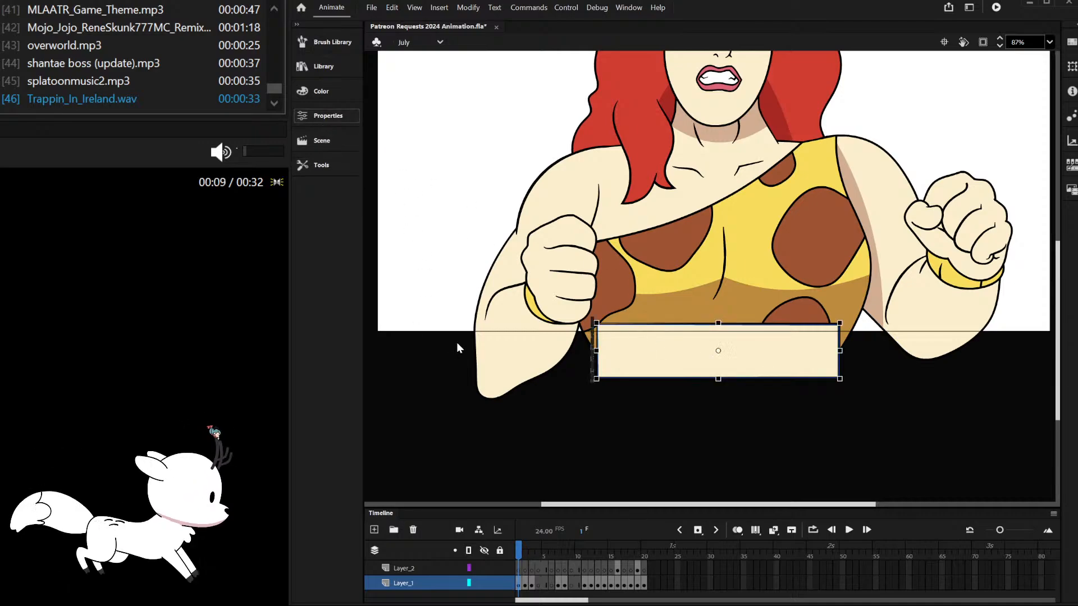
{"action": "left_click", "coordinate": [671, 352]}
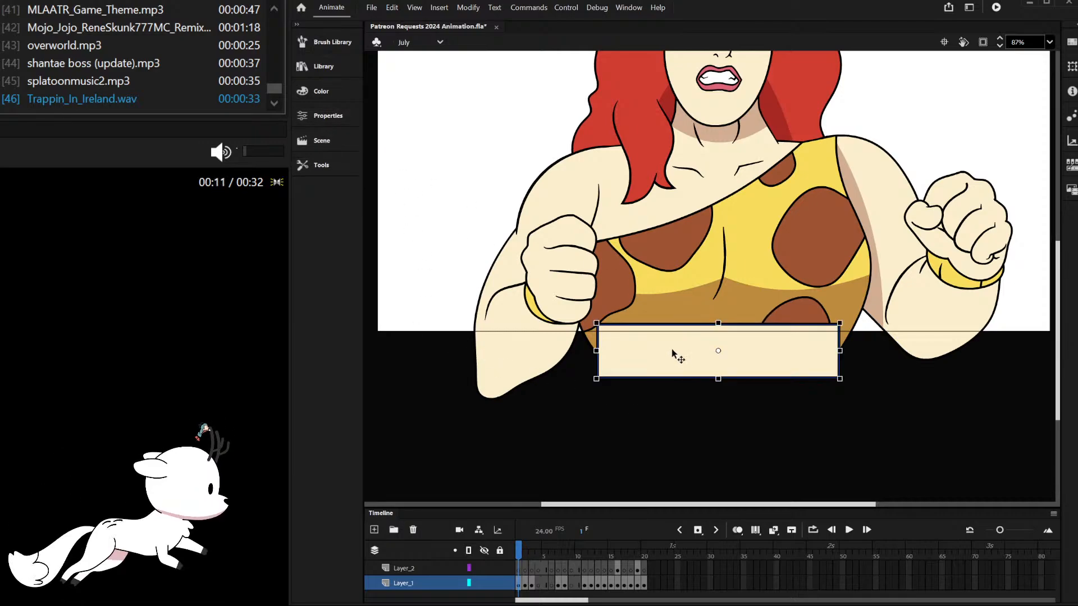
{"action": "key", "text": "ctrl+shift+Down"}
{"action": "left_click", "coordinate": [694, 404]}
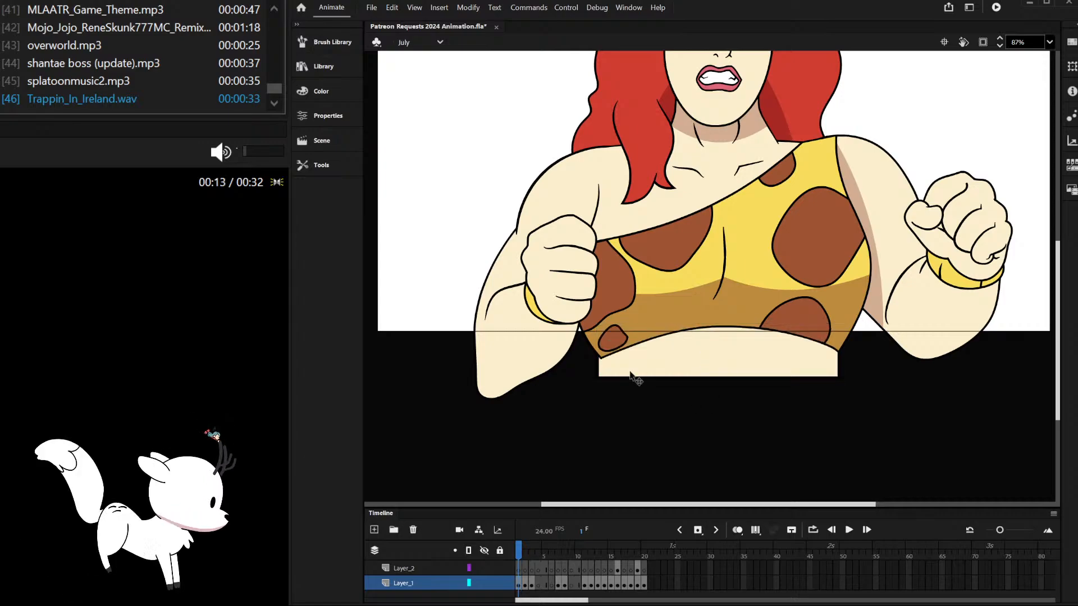
Step: Move the lower left corner of the skin-toned midriff rectangle slightly inward so that side slants
{"action": "scroll", "coordinate": [624, 368], "scroll_direction": "up", "scroll_amount": 4}
{"action": "double_click", "coordinate": [624, 369]}
{"action": "left_click_drag", "start_coordinate": [563, 388], "coordinate": [573, 390]}
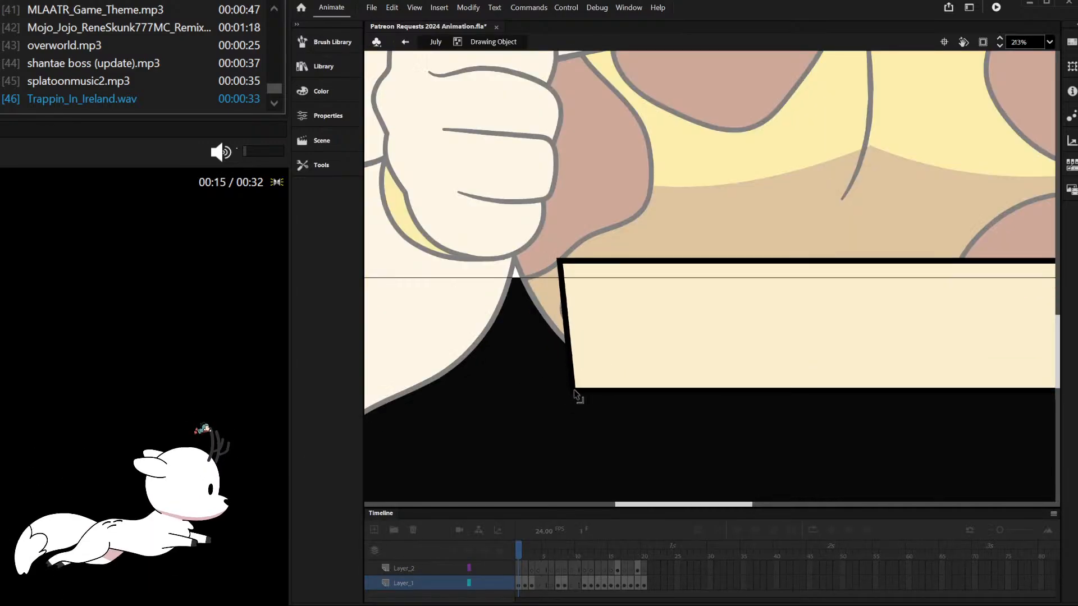
{"action": "double_click", "coordinate": [549, 378]}
{"action": "scroll", "coordinate": [825, 366], "scroll_direction": "up", "scroll_amount": 2}
{"action": "scroll", "coordinate": [880, 373], "scroll_direction": "down", "scroll_amount": 6}
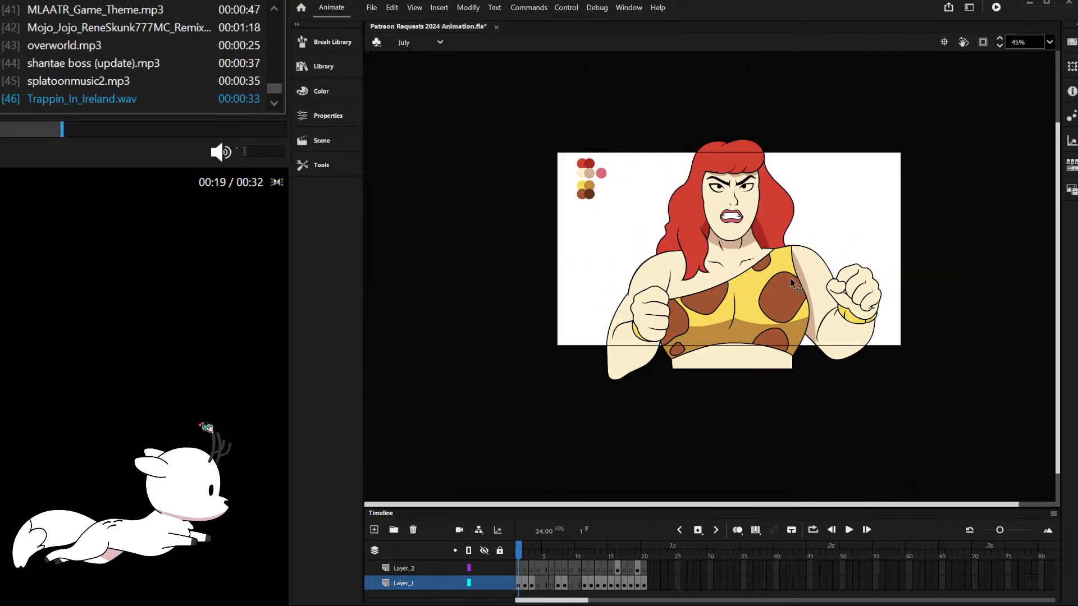
Step: Recolour the two brown spots near the dress hem with the dark brown from the palette
{"action": "scroll", "coordinate": [721, 347], "scroll_direction": "up", "scroll_amount": 3}
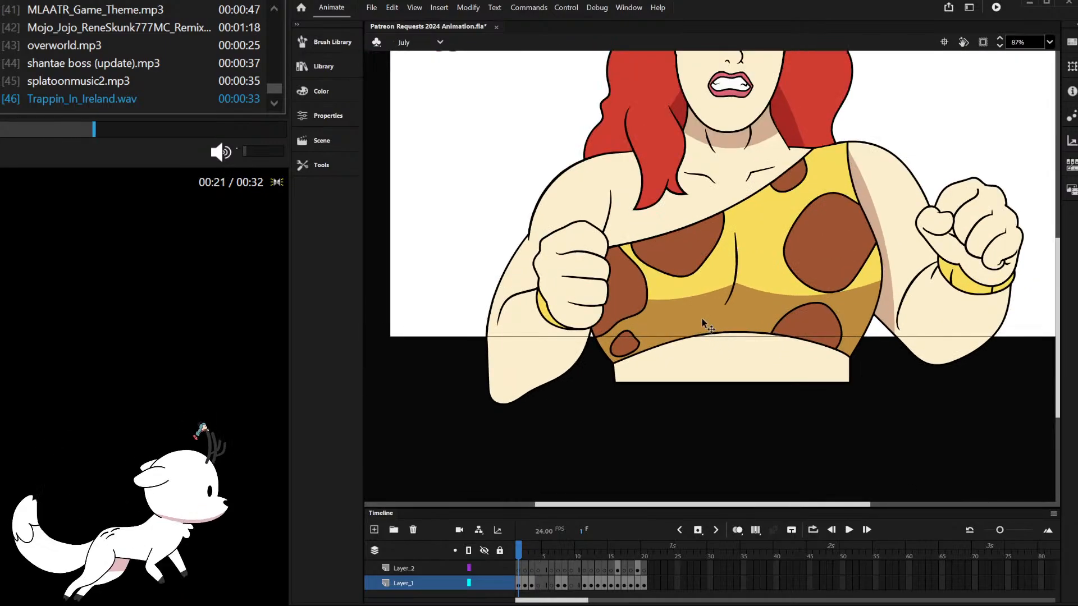
{"action": "scroll", "coordinate": [698, 355], "scroll_direction": "up", "scroll_amount": 1}
{"action": "scroll", "coordinate": [788, 263], "scroll_direction": "down", "scroll_amount": 3}
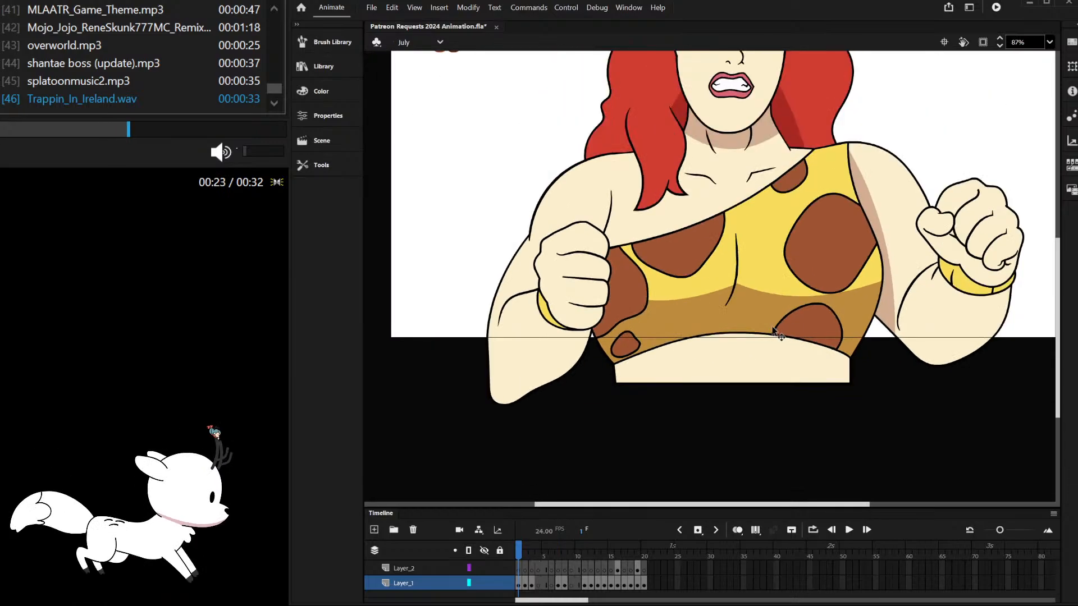
{"action": "scroll", "coordinate": [789, 263], "scroll_direction": "up", "scroll_amount": 2}
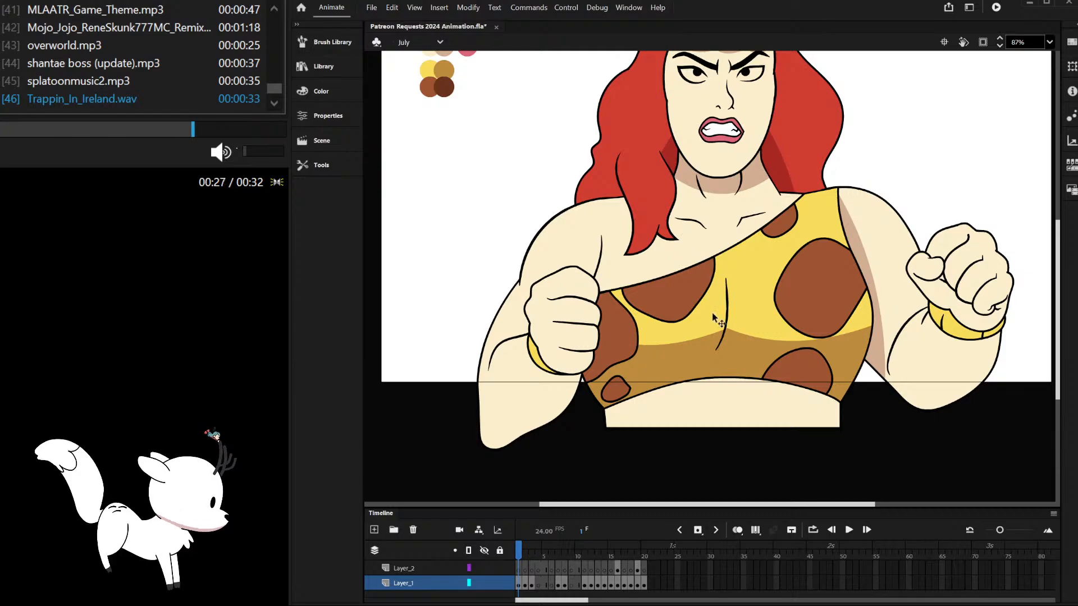
{"action": "scroll", "coordinate": [632, 372], "scroll_direction": "up", "scroll_amount": 2}
{"action": "left_click", "coordinate": [599, 401]}
{"action": "left_click", "coordinate": [917, 367], "text": "shift"}
{"action": "scroll", "coordinate": [747, 285], "scroll_direction": "down", "scroll_amount": 3}
{"action": "scroll", "coordinate": [686, 197], "scroll_direction": "up", "scroll_amount": 1}
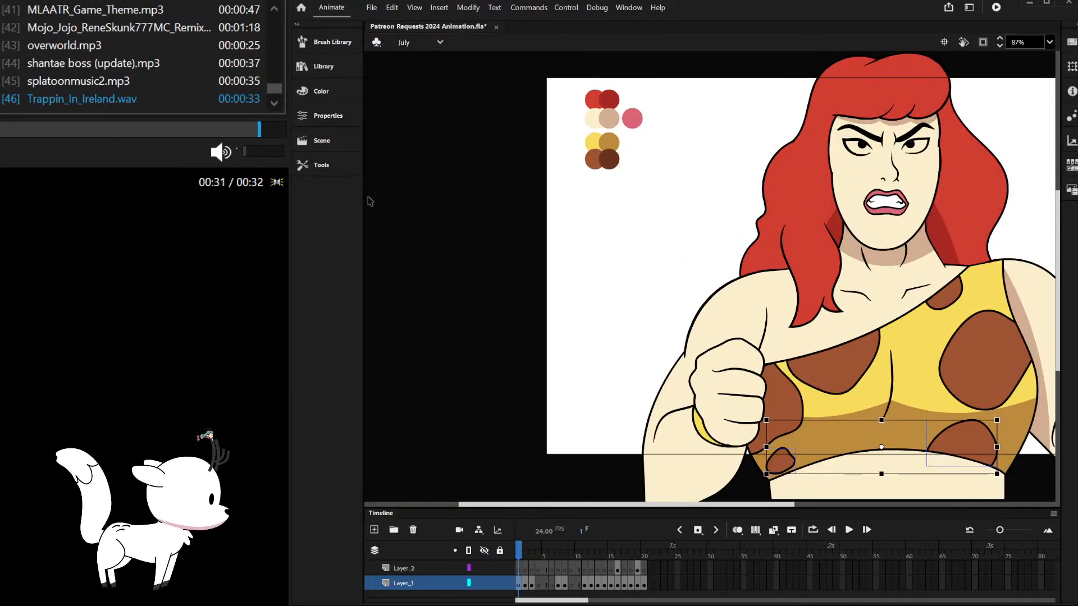
{"action": "left_click", "coordinate": [385, 309]}
{"action": "left_click", "coordinate": [600, 162]}
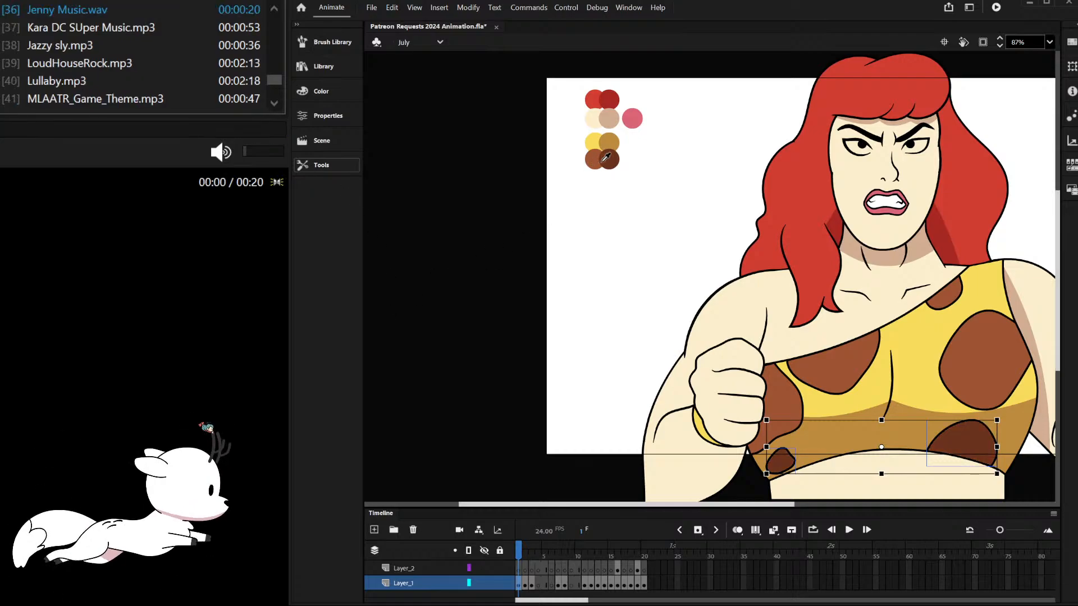
{"action": "left_click", "coordinate": [652, 198]}
Step: Bring the brown spot beside the left fist to the front and restack the fist above it
{"action": "scroll", "coordinate": [905, 405], "scroll_direction": "up", "scroll_amount": 2}
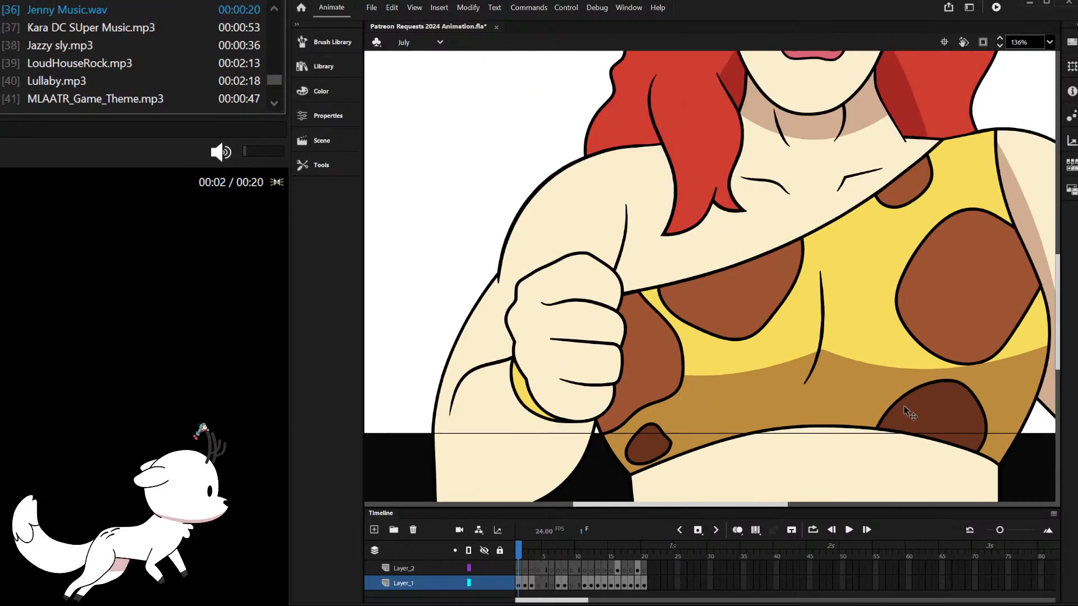
{"action": "left_click", "coordinate": [683, 367]}
{"action": "key", "text": "Delete"}
{"action": "key", "text": "ctrl+z"}
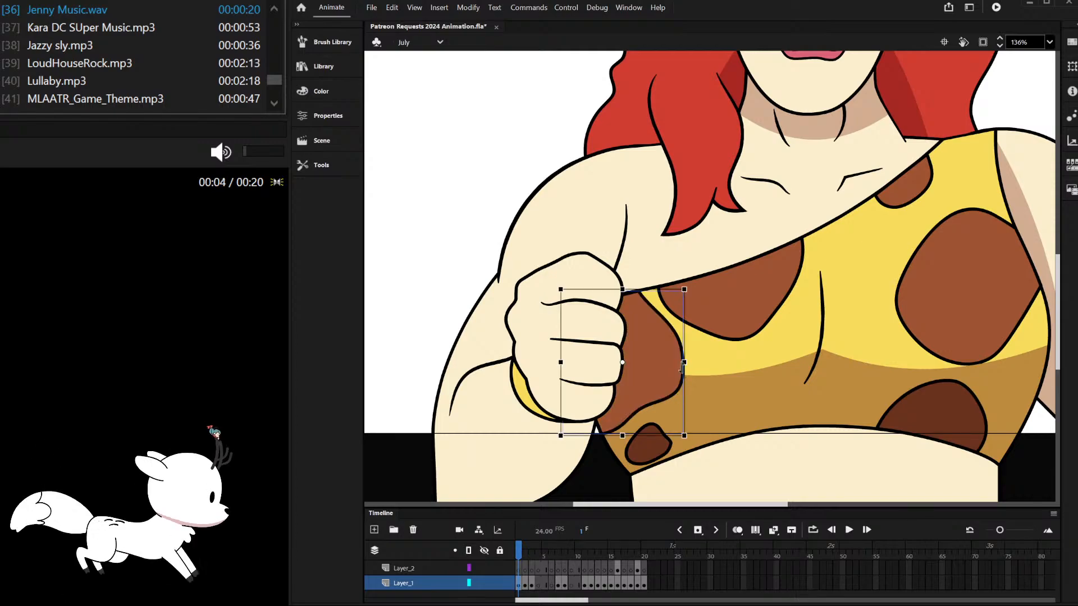
{"action": "key", "text": "ctrl+shift+Up"}
{"action": "left_click", "coordinate": [567, 383]}
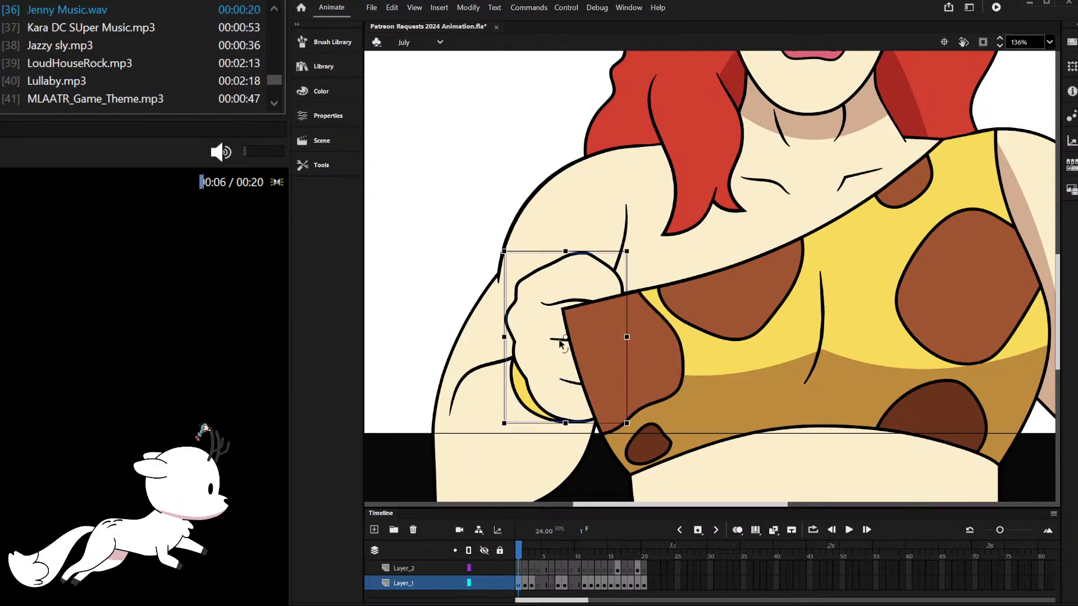
{"action": "key", "text": "ctrl+shift+Up"}
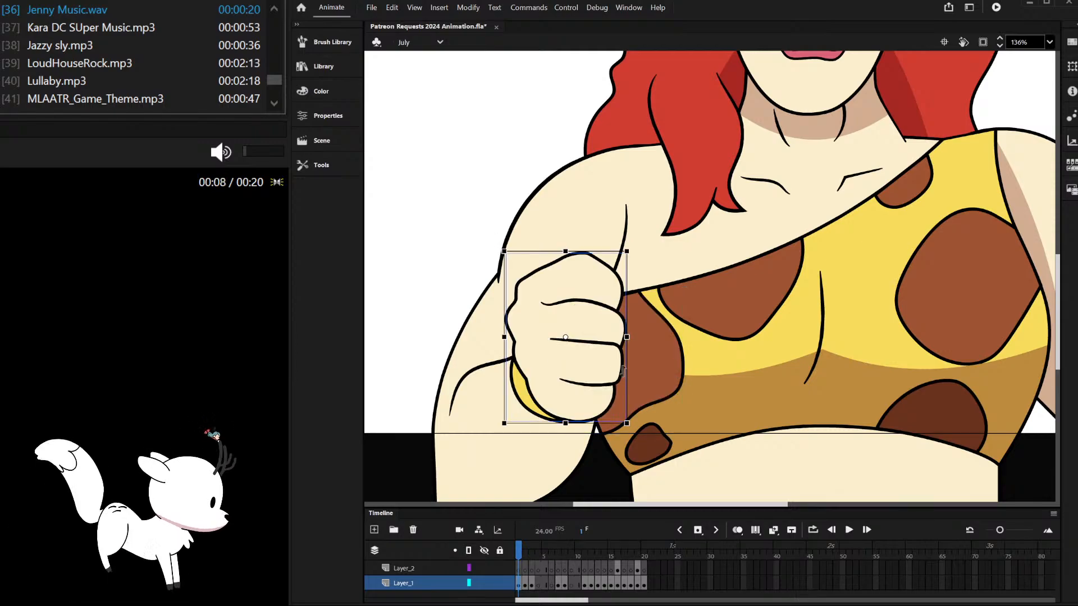
Step: Shade the lower part of the brown spot beside the left fist with the dark brown of the shaded hem spot
{"action": "double_click", "coordinate": [665, 367]}
{"action": "mouse_move", "coordinate": [525, 257]}
{"action": "left_mouse_down"}
{"action": "mouse_move", "coordinate": [651, 374]}
{"action": "mouse_move", "coordinate": [687, 378]}
{"action": "left_mouse_up"}
{"action": "key", "text": "Delete"}
{"action": "double_click", "coordinate": [682, 283]}
{"action": "left_click", "coordinate": [328, 165]}
{"action": "left_click", "coordinate": [392, 316]}
{"action": "left_click", "coordinate": [906, 413]}
{"action": "key", "text": "v"}
{"action": "left_click", "coordinate": [724, 281]}
Step: Adjust the edge of the dark brown shading inside the left spot to line up with the dress shadow
{"action": "scroll", "coordinate": [659, 354], "scroll_direction": "up", "scroll_amount": 4}
{"action": "double_click", "coordinate": [637, 403]}
{"action": "mouse_move", "coordinate": [623, 394]}
{"action": "left_mouse_down"}
{"action": "mouse_move", "coordinate": [634, 416]}
{"action": "mouse_move", "coordinate": [628, 397]}
{"action": "left_mouse_up"}
{"action": "left_click_drag", "start_coordinate": [467, 396], "coordinate": [460, 380]}
{"action": "double_click", "coordinate": [627, 308]}
{"action": "left_click", "coordinate": [686, 307]}
{"action": "scroll", "coordinate": [689, 307], "scroll_direction": "down", "scroll_amount": 4}
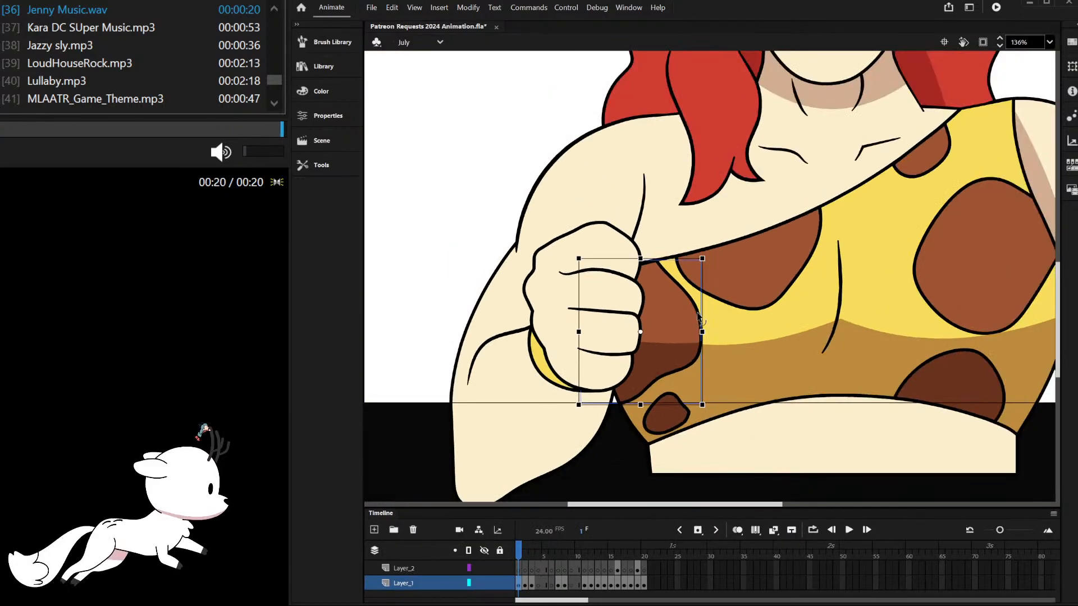
Step: Hide the artwork outside the stage and check the cropped drawing
{"action": "scroll", "coordinate": [697, 317], "scroll_direction": "down", "scroll_amount": 4}
{"action": "scroll", "coordinate": [769, 185], "scroll_direction": "up", "scroll_amount": 1}
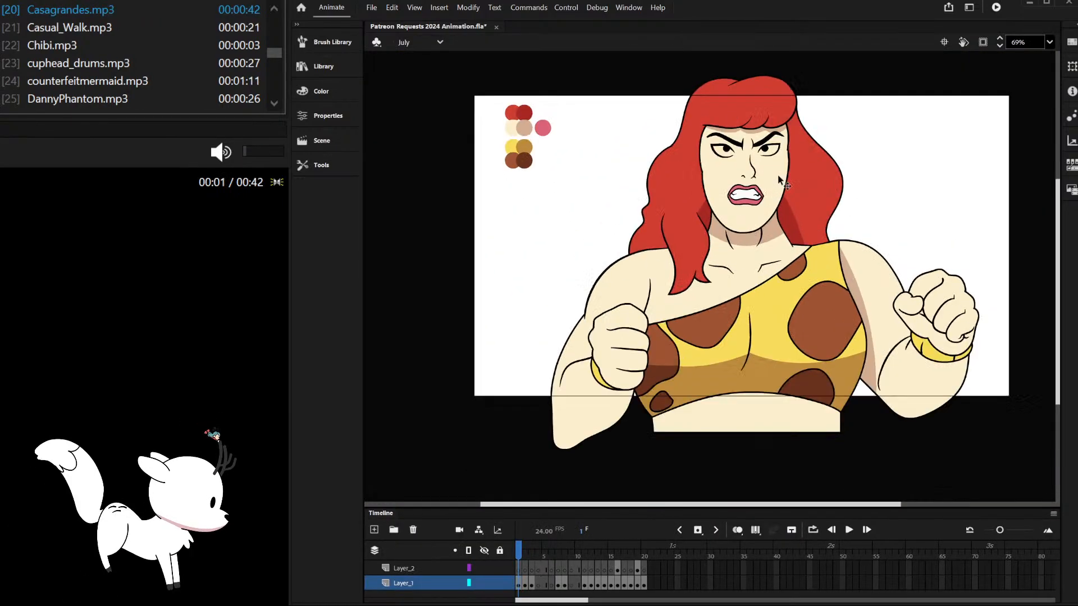
{"action": "left_click", "coordinate": [985, 41]}
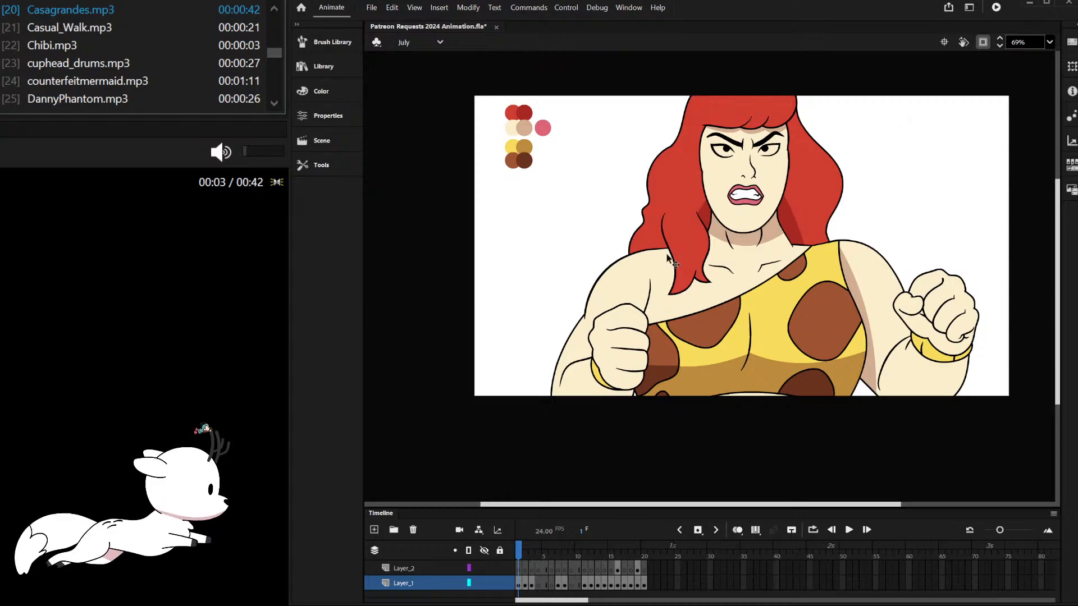
{"action": "scroll", "coordinate": [810, 115], "scroll_direction": "up", "scroll_amount": 4}
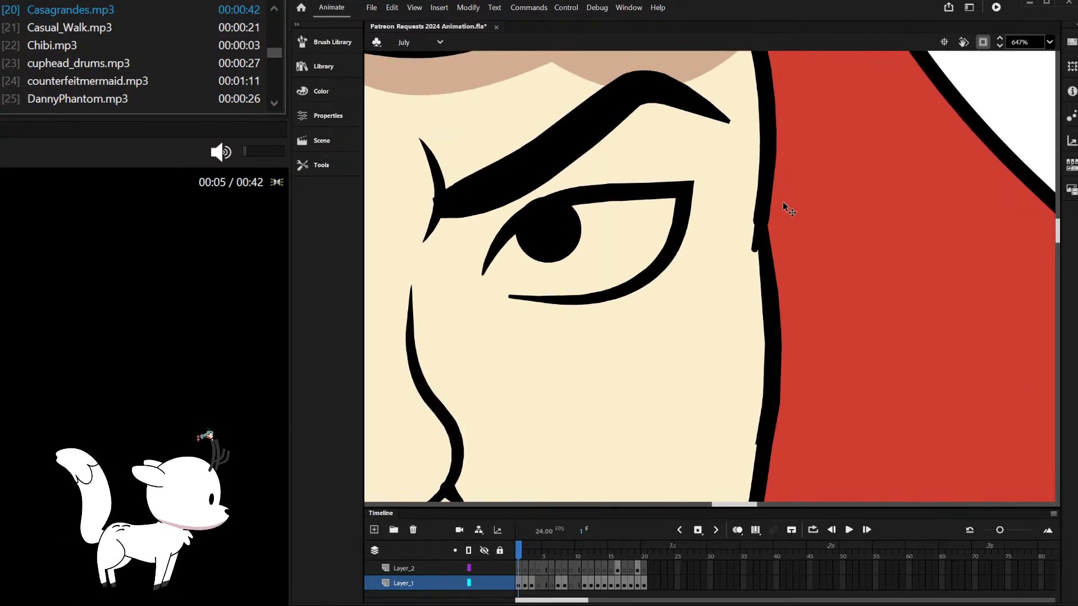
{"action": "scroll", "coordinate": [782, 201], "scroll_direction": "down", "scroll_amount": 3}
{"action": "scroll", "coordinate": [797, 181], "scroll_direction": "down", "scroll_amount": 3}
{"action": "scroll", "coordinate": [819, 253], "scroll_direction": "up", "scroll_amount": 2}
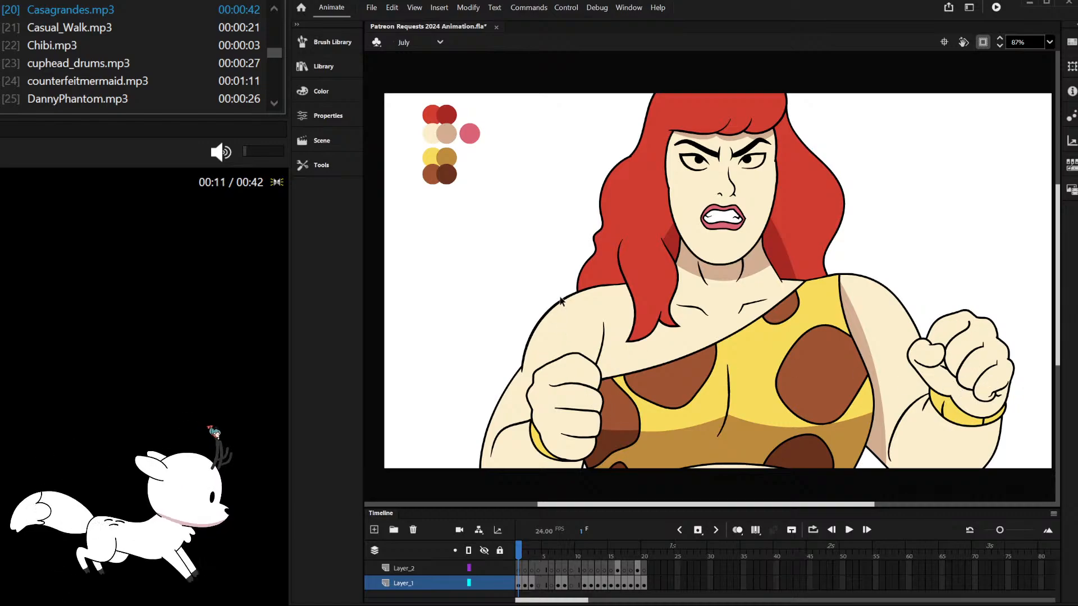
Step: Try repositioning the left forearm and fist separately from the upper arm
{"action": "mouse_move", "coordinate": [465, 414]}
{"action": "left_mouse_down"}
{"action": "mouse_move", "coordinate": [519, 432]}
{"action": "mouse_move", "coordinate": [570, 481]}
{"action": "left_mouse_up"}
{"action": "key", "text": "Delete"}
{"action": "key", "text": "ctrl+shift+v"}
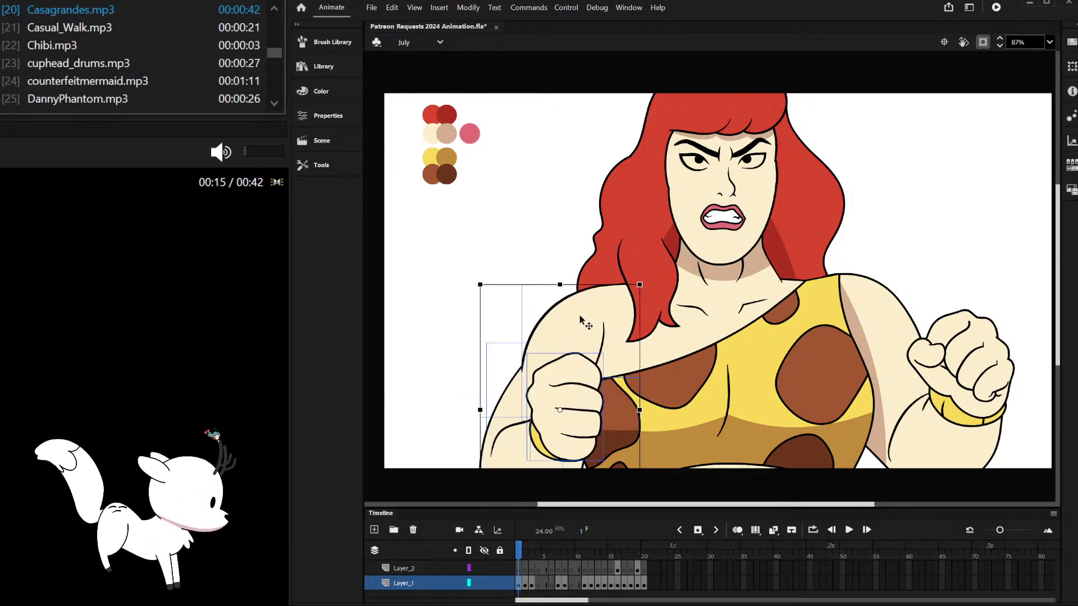
{"action": "left_click_drag", "start_coordinate": [641, 343], "coordinate": [651, 363]}
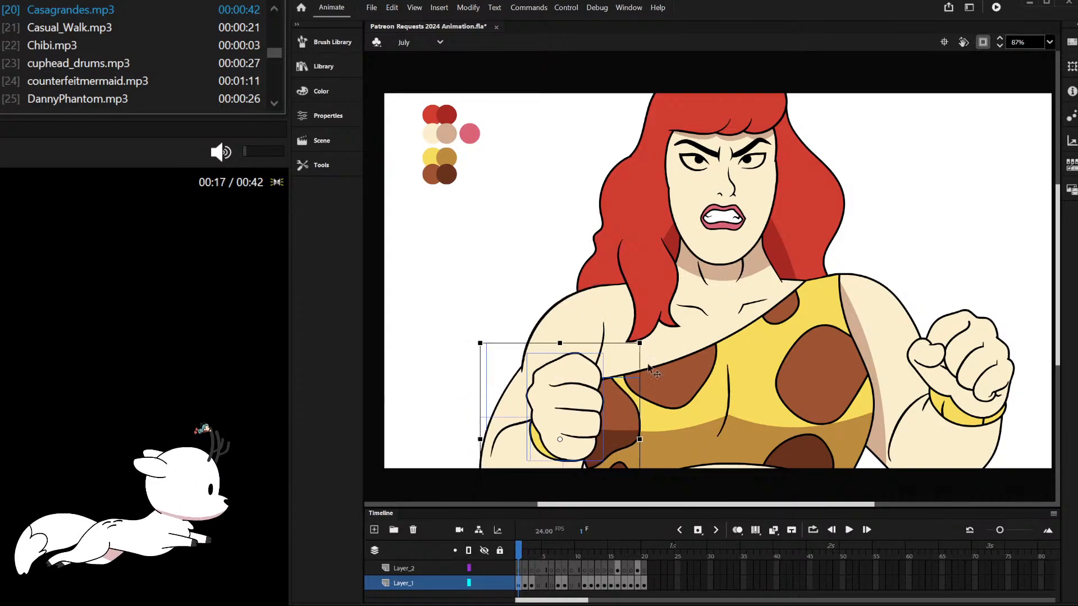
{"action": "left_click_drag", "start_coordinate": [583, 396], "coordinate": [540, 388]}
{"action": "left_click", "coordinate": [519, 407]}
{"action": "key", "text": "ctrl+z"}
{"action": "left_click", "coordinate": [480, 328]}
{"action": "scroll", "coordinate": [492, 301], "scroll_direction": "down", "scroll_amount": 2}
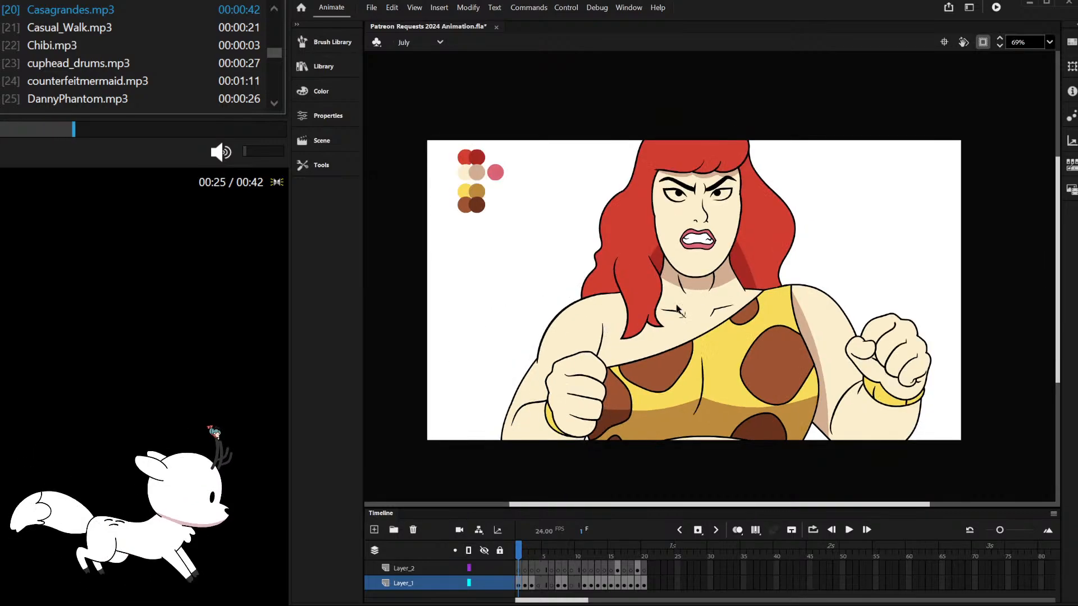
{"action": "left_click_drag", "start_coordinate": [861, 276], "coordinate": [952, 450]}
{"action": "left_click", "coordinate": [828, 236]}
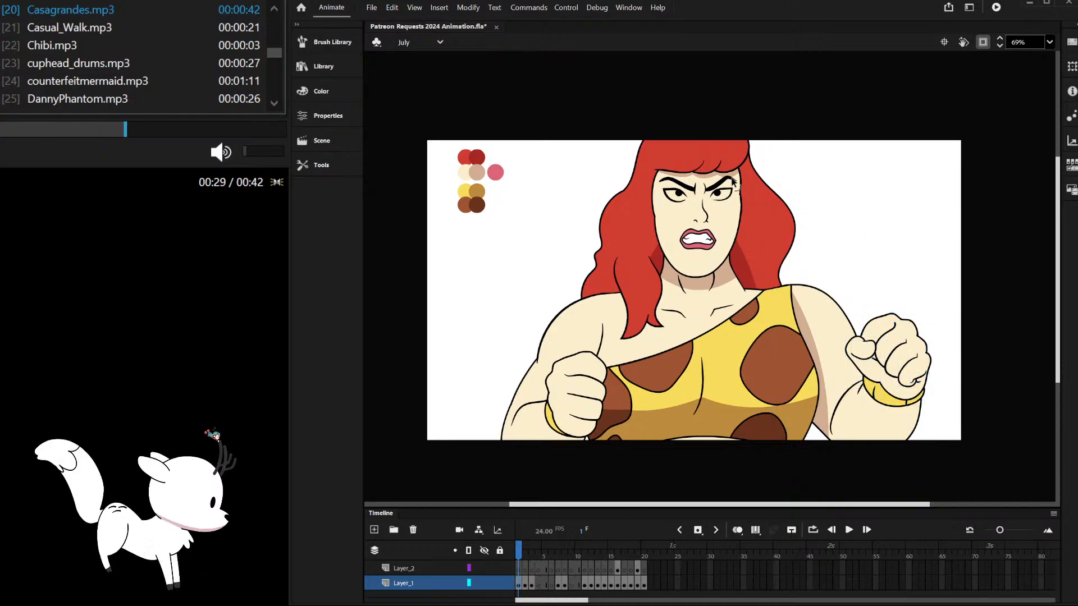
{"action": "scroll", "coordinate": [739, 194], "scroll_direction": "down", "scroll_amount": 1}
{"action": "left_click_drag", "start_coordinate": [574, 162], "coordinate": [883, 376]}
{"action": "key", "text": "Delete"}
{"action": "key", "text": "ctrl+z"}
{"action": "left_click", "coordinate": [828, 238]}
Step: Try transforming the whole raised arm on the drawing's right side and undo the changes
{"action": "left_click_drag", "start_coordinate": [812, 255], "coordinate": [896, 416]}
{"action": "scroll", "coordinate": [710, 275], "scroll_direction": "up", "scroll_amount": 7}
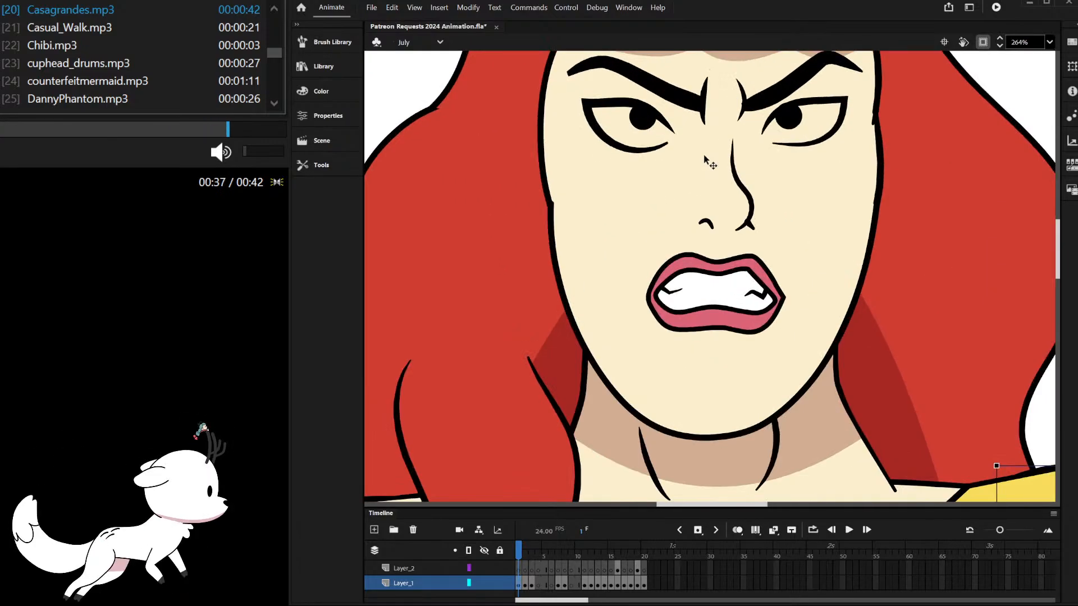
{"action": "scroll", "coordinate": [709, 162], "scroll_direction": "down", "scroll_amount": 5}
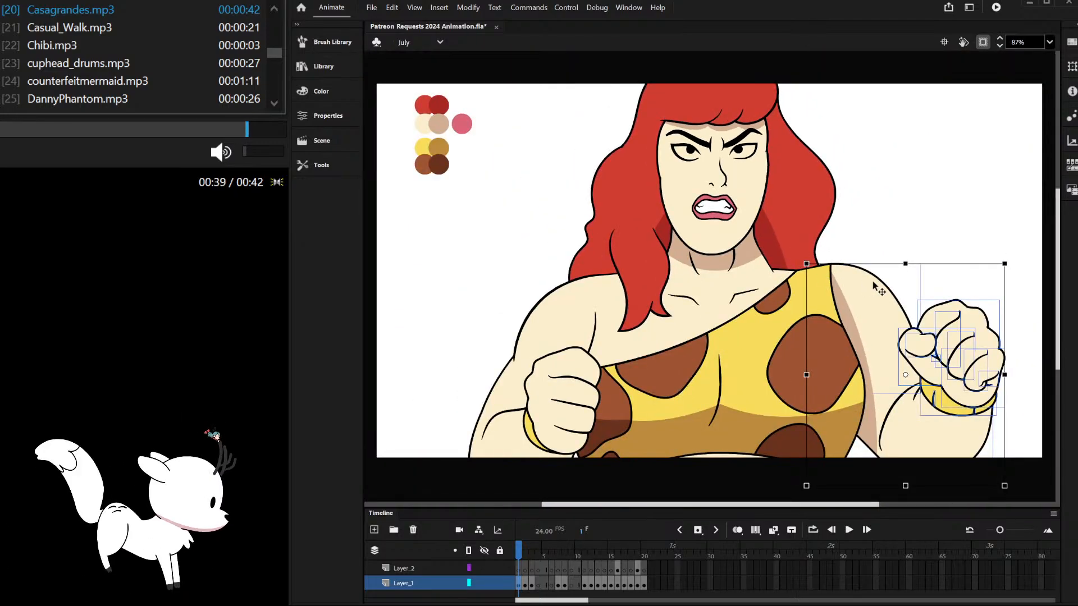
{"action": "left_click", "coordinate": [920, 264]}
{"action": "left_click_drag", "start_coordinate": [900, 259], "coordinate": [1013, 497]}
{"action": "left_click_drag", "start_coordinate": [1019, 271], "coordinate": [952, 210]}
{"action": "key", "text": "ctrl+z"}
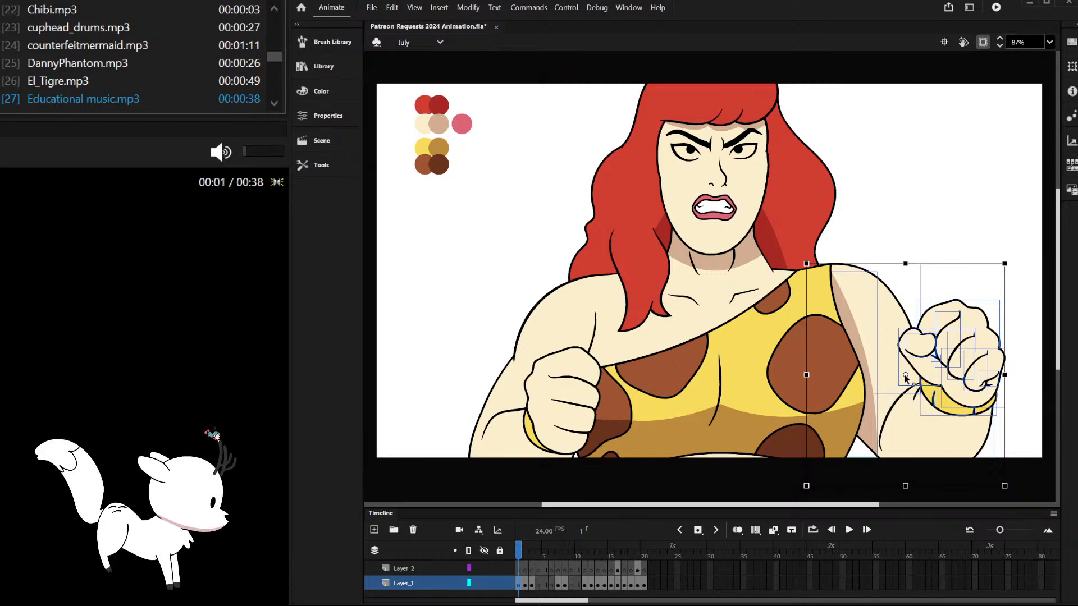
{"action": "left_click_drag", "start_coordinate": [1005, 486], "coordinate": [1050, 337]}
{"action": "left_click", "coordinate": [947, 339]}
{"action": "key", "text": "ctrl+z"}
{"action": "key", "text": "ctrl+z"}
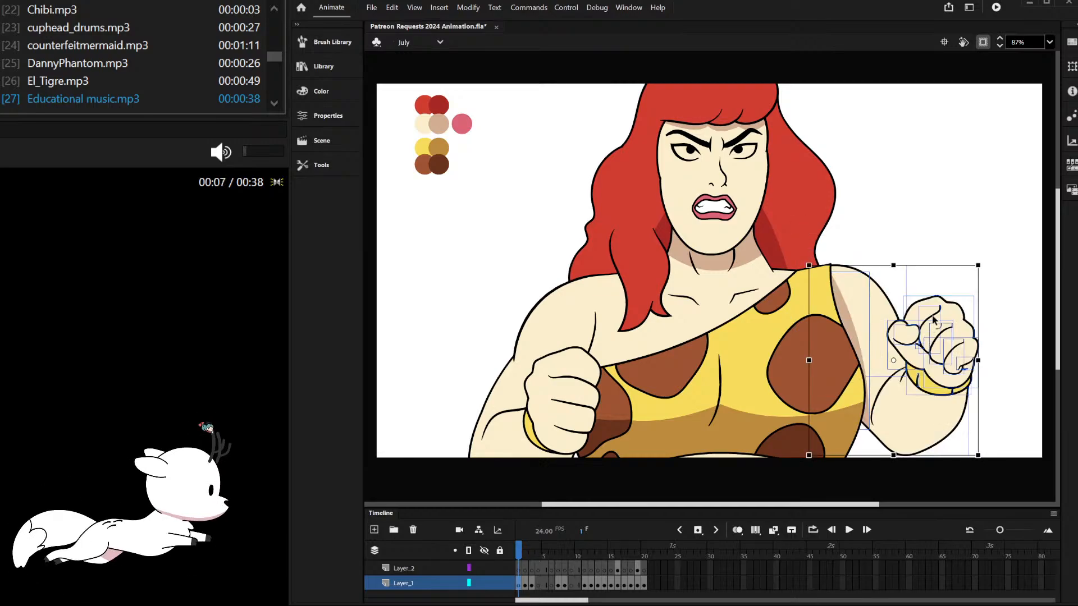
{"action": "key", "text": "ctrl+z"}
Step: Try enlarging the right forearm and fist past the stage edge, cutting them and pasting them back in place
{"action": "left_click", "coordinate": [972, 286]}
{"action": "left_click_drag", "start_coordinate": [915, 256], "coordinate": [1008, 432]}
{"action": "left_click_drag", "start_coordinate": [1005, 296], "coordinate": [1077, 138]}
{"action": "scroll", "coordinate": [871, 140], "scroll_direction": "down", "scroll_amount": 2}
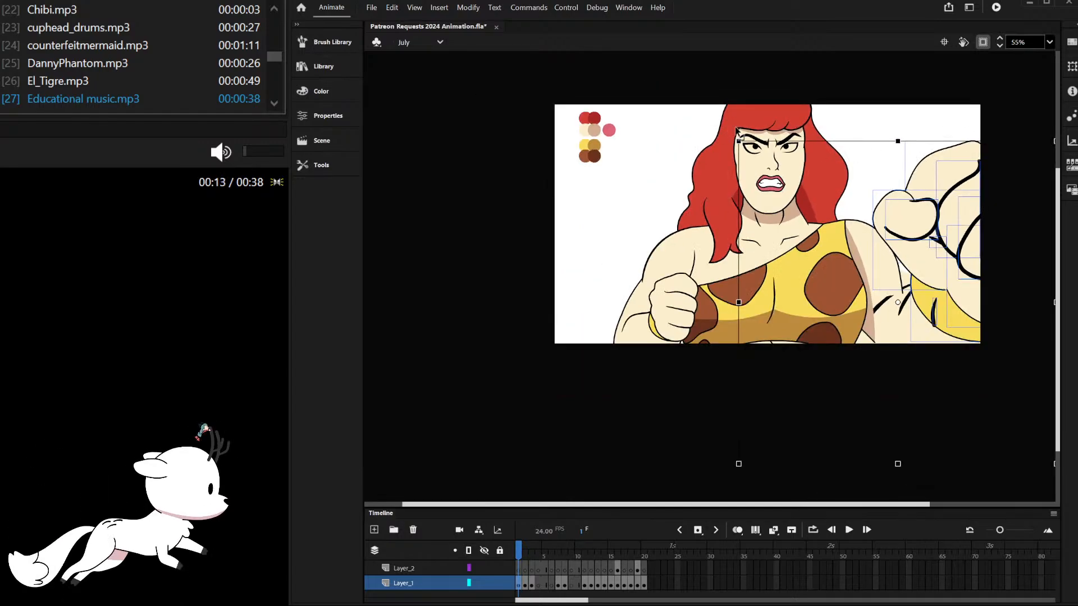
{"action": "left_click_drag", "start_coordinate": [828, 137], "coordinate": [888, 240]}
{"action": "key", "text": "ctrl+x"}
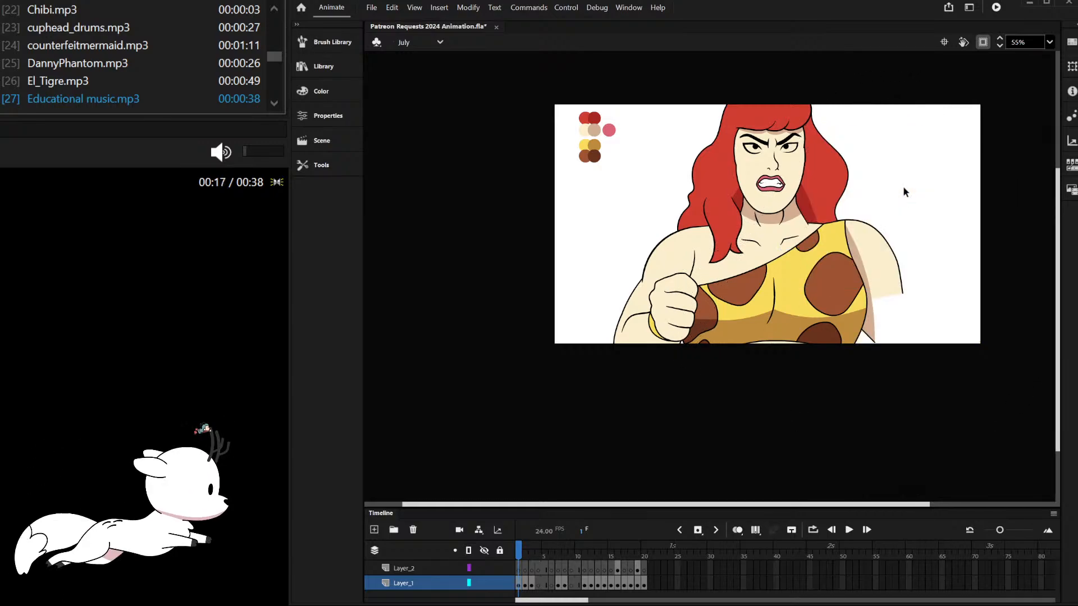
{"action": "key", "text": "ctrl+shift+v"}
{"action": "left_click_drag", "start_coordinate": [916, 198], "coordinate": [854, 205]}
{"action": "key", "text": "Return"}
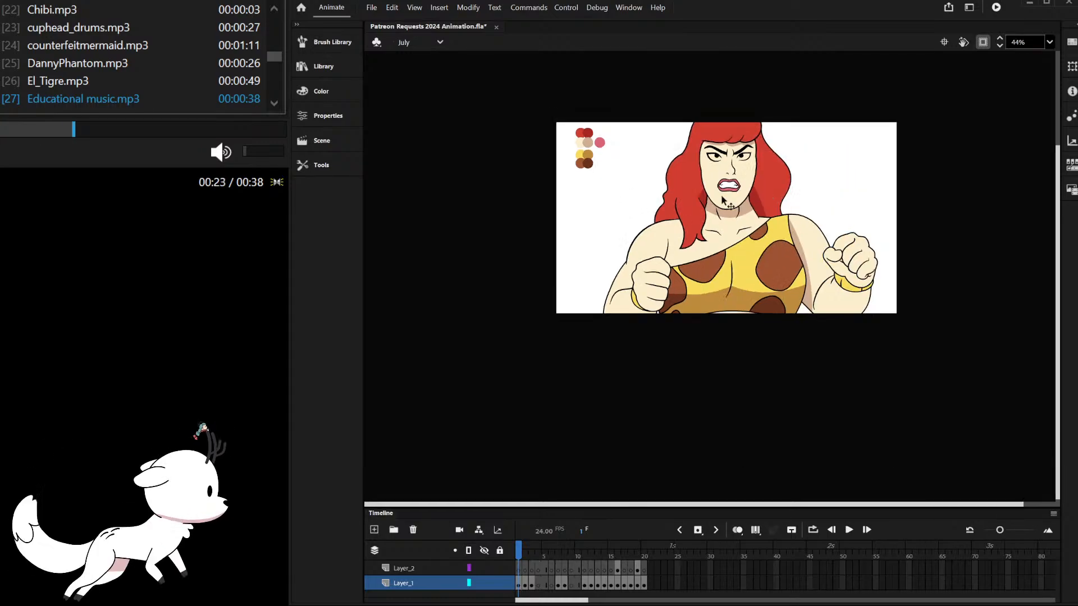
Step: Inspect the outlines of the left shoulder, face and hair for stray or uneven lines
{"action": "scroll", "coordinate": [679, 219], "scroll_direction": "up", "scroll_amount": 1}
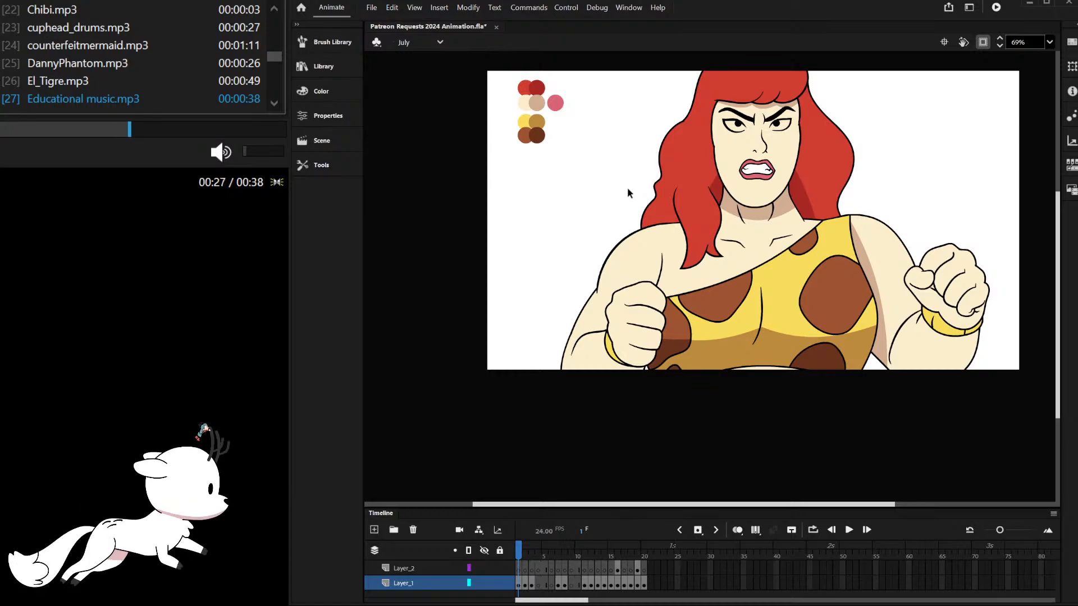
{"action": "scroll", "coordinate": [779, 185], "scroll_direction": "up", "scroll_amount": 1}
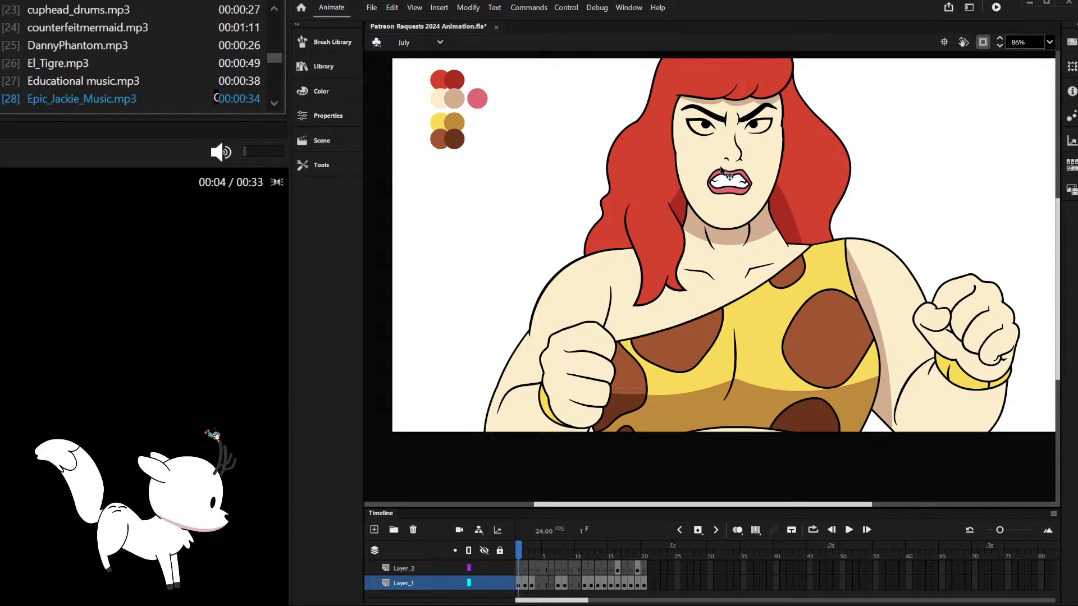
{"action": "scroll", "coordinate": [723, 179], "scroll_direction": "down", "scroll_amount": 2}
{"action": "scroll", "coordinate": [729, 191], "scroll_direction": "up", "scroll_amount": 5}
{"action": "scroll", "coordinate": [746, 219], "scroll_direction": "down", "scroll_amount": 2}
{"action": "scroll", "coordinate": [747, 219], "scroll_direction": "down", "scroll_amount": 3}
{"action": "scroll", "coordinate": [645, 289], "scroll_direction": "up", "scroll_amount": 4}
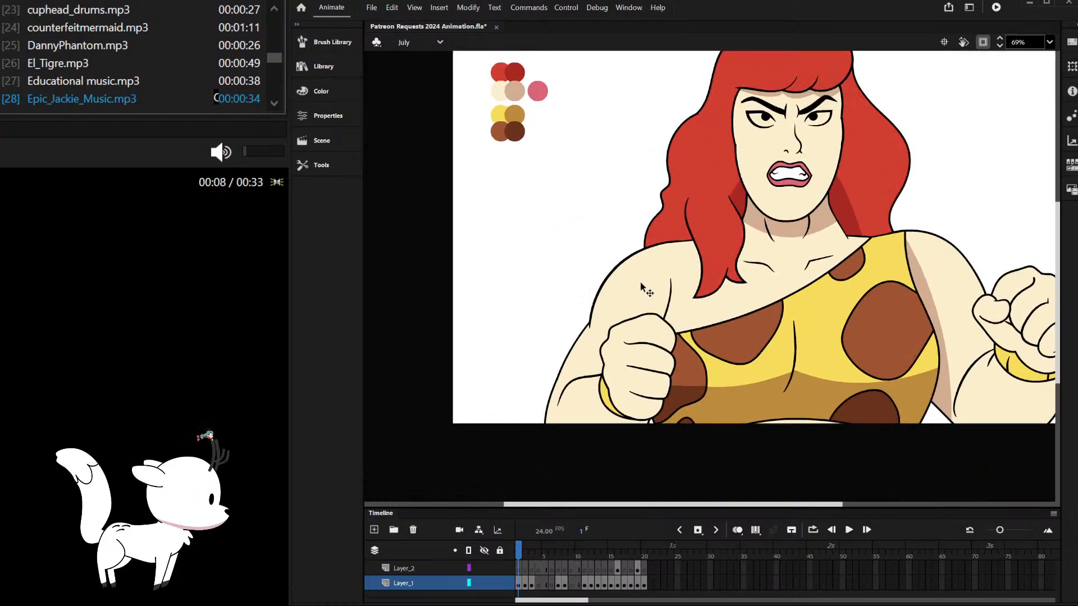
{"action": "double_click", "coordinate": [610, 273]}
{"action": "double_click", "coordinate": [583, 204]}
{"action": "key", "text": "Delete"}
{"action": "scroll", "coordinate": [585, 201], "scroll_direction": "down", "scroll_amount": 2}
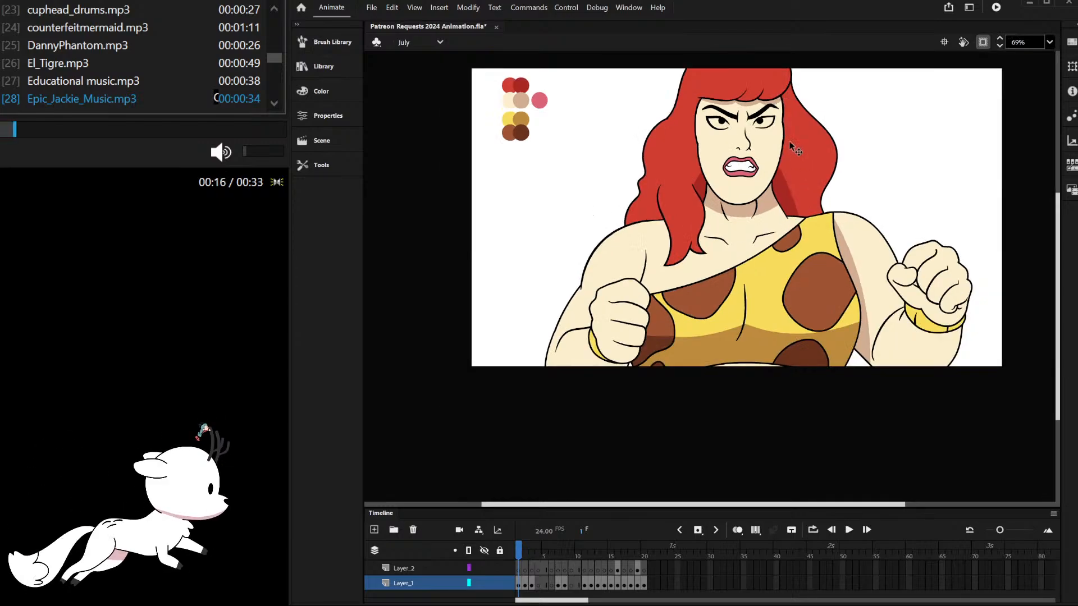
{"action": "scroll", "coordinate": [790, 145], "scroll_direction": "up", "scroll_amount": 4}
{"action": "scroll", "coordinate": [733, 112], "scroll_direction": "down", "scroll_amount": 3}
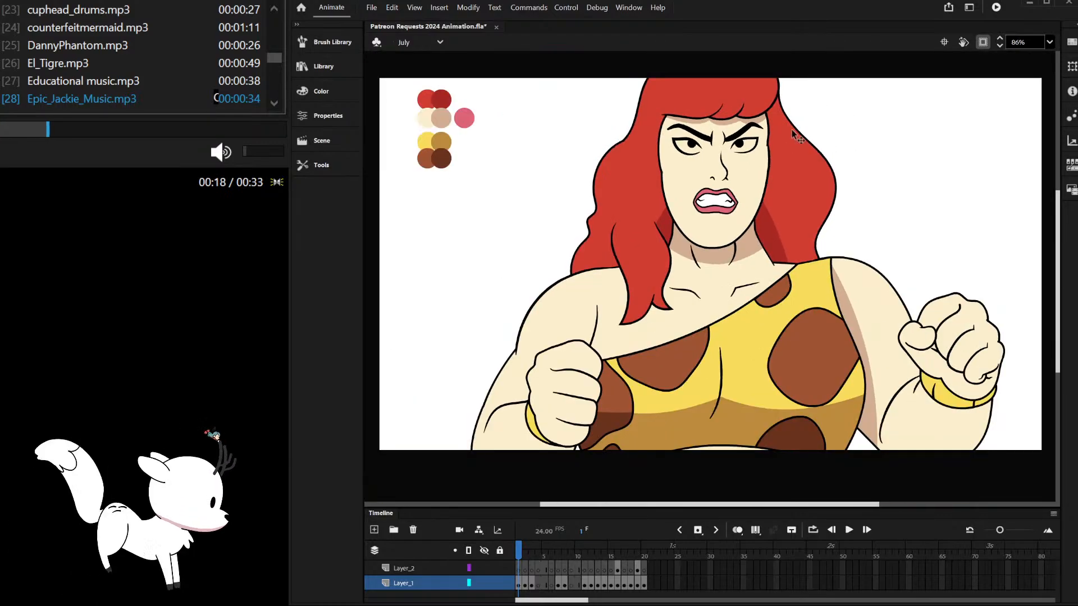
{"action": "scroll", "coordinate": [803, 140], "scroll_direction": "up", "scroll_amount": 3}
Step: Open the upper face shape and select the two outline strokes along its right side
{"action": "double_click", "coordinate": [793, 171]}
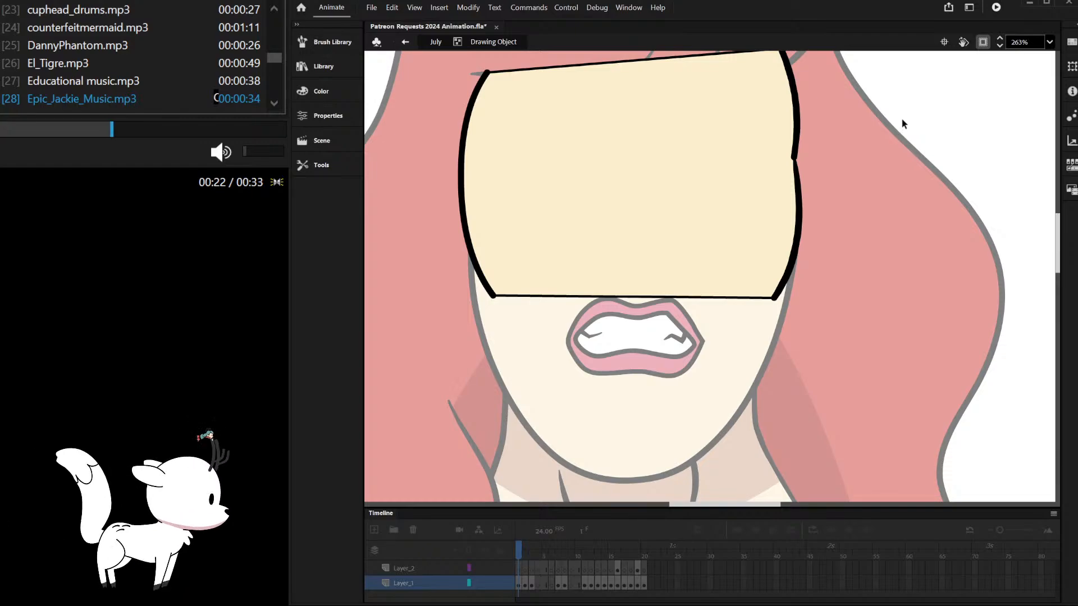
{"action": "left_click", "coordinate": [801, 194]}
{"action": "left_click", "coordinate": [798, 132], "text": "shift"}
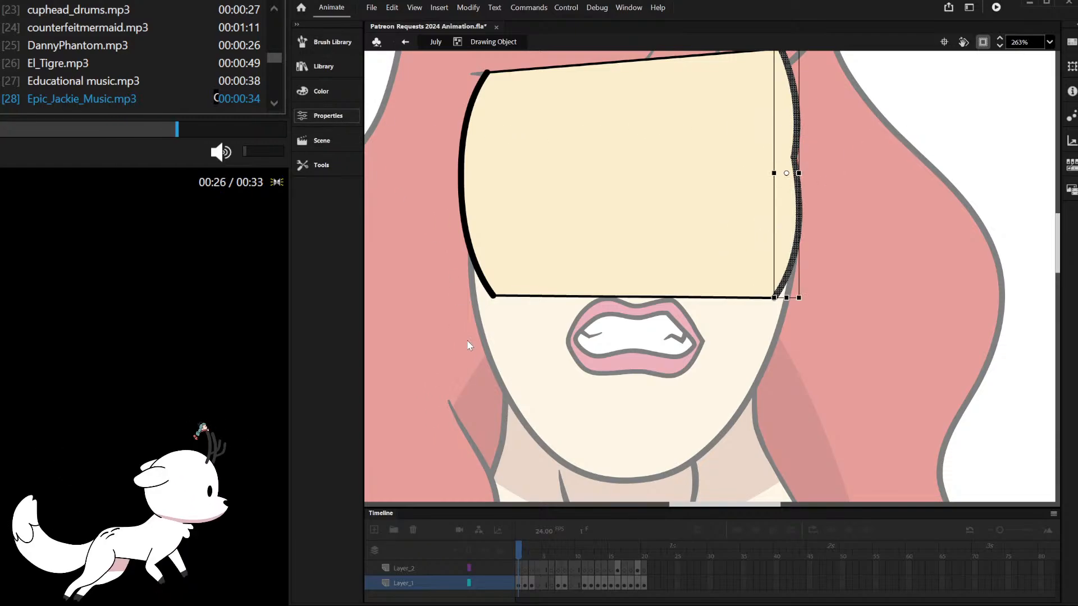
{"action": "double_click", "coordinate": [909, 101]}
{"action": "left_click", "coordinate": [909, 101]}
{"action": "scroll", "coordinate": [803, 216], "scroll_direction": "down", "scroll_amount": 5}
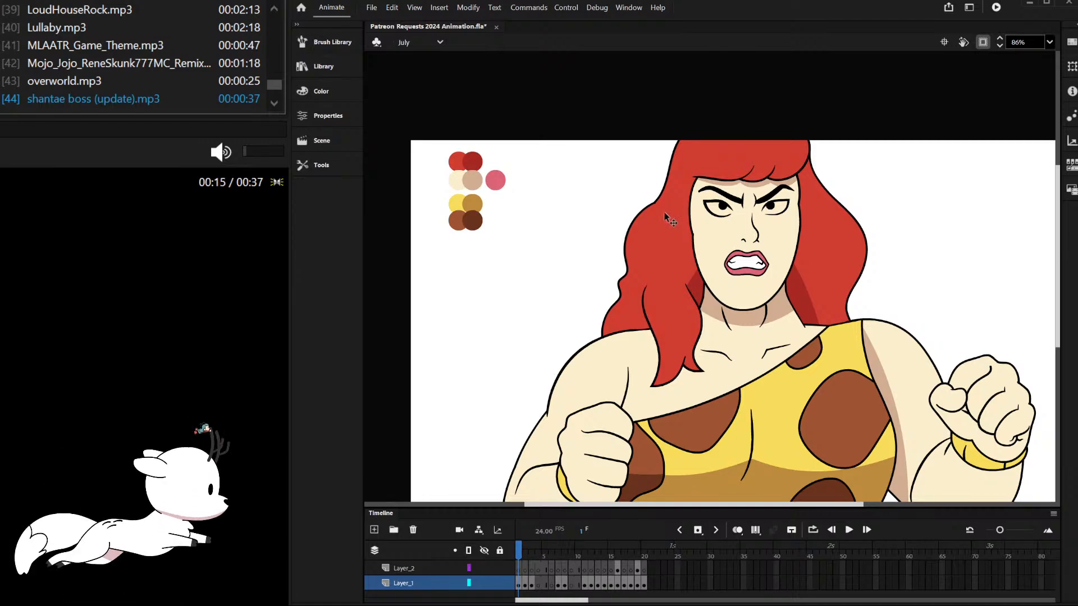
Step: Fill the two front locks at the left and centre of the bangs with the palette's dark red hair shade
{"action": "scroll", "coordinate": [640, 243], "scroll_direction": "up", "scroll_amount": 3}
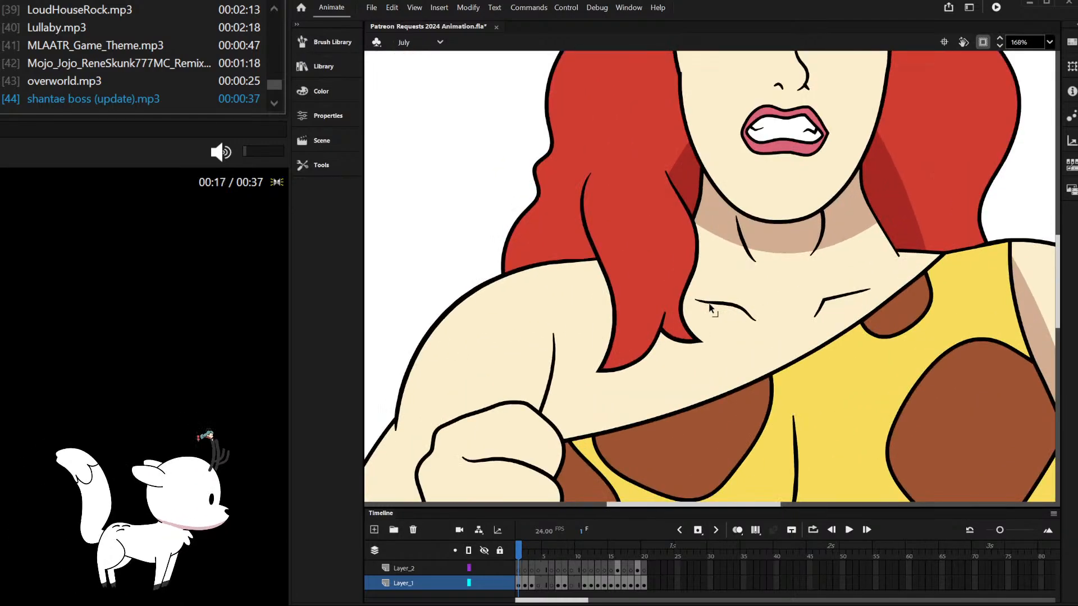
{"action": "scroll", "coordinate": [709, 308], "scroll_direction": "down", "scroll_amount": 3}
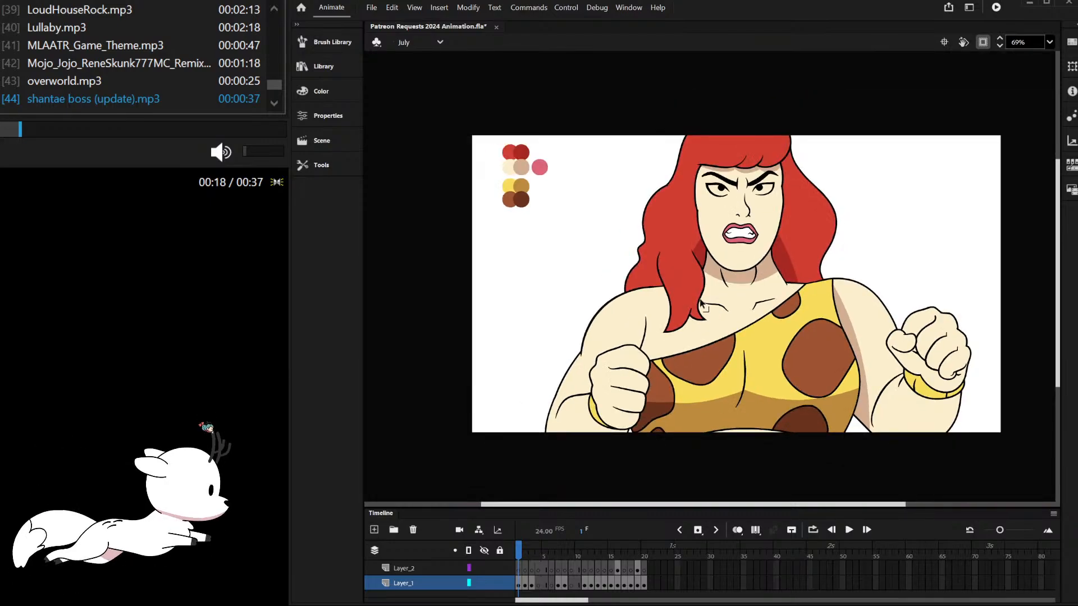
{"action": "scroll", "coordinate": [701, 312], "scroll_direction": "up", "scroll_amount": 2}
{"action": "scroll", "coordinate": [723, 250], "scroll_direction": "down", "scroll_amount": 2}
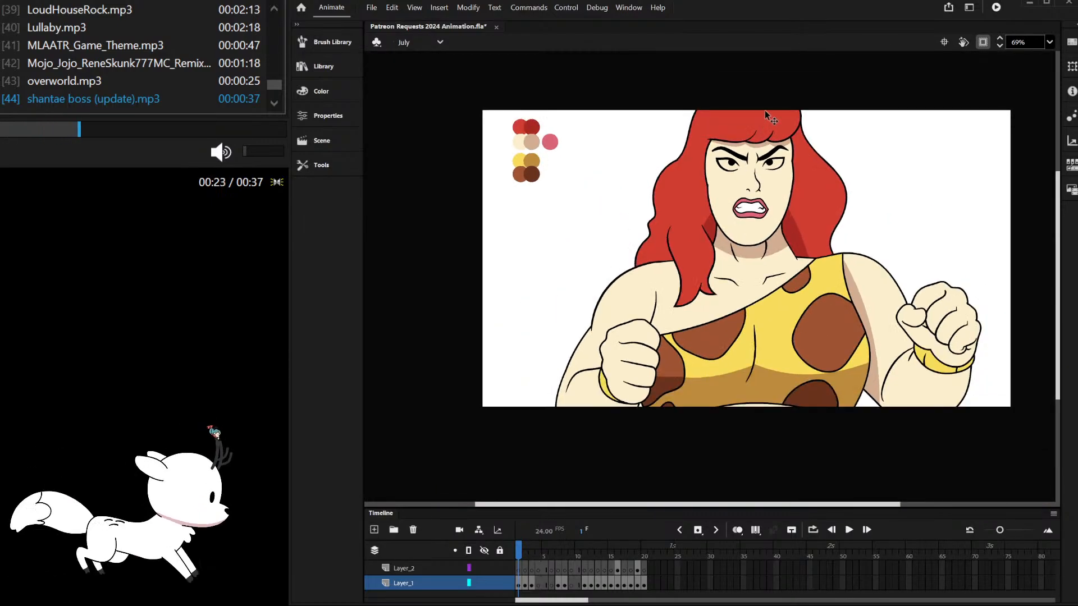
{"action": "scroll", "coordinate": [770, 117], "scroll_direction": "up", "scroll_amount": 2}
{"action": "left_click", "coordinate": [696, 158]}
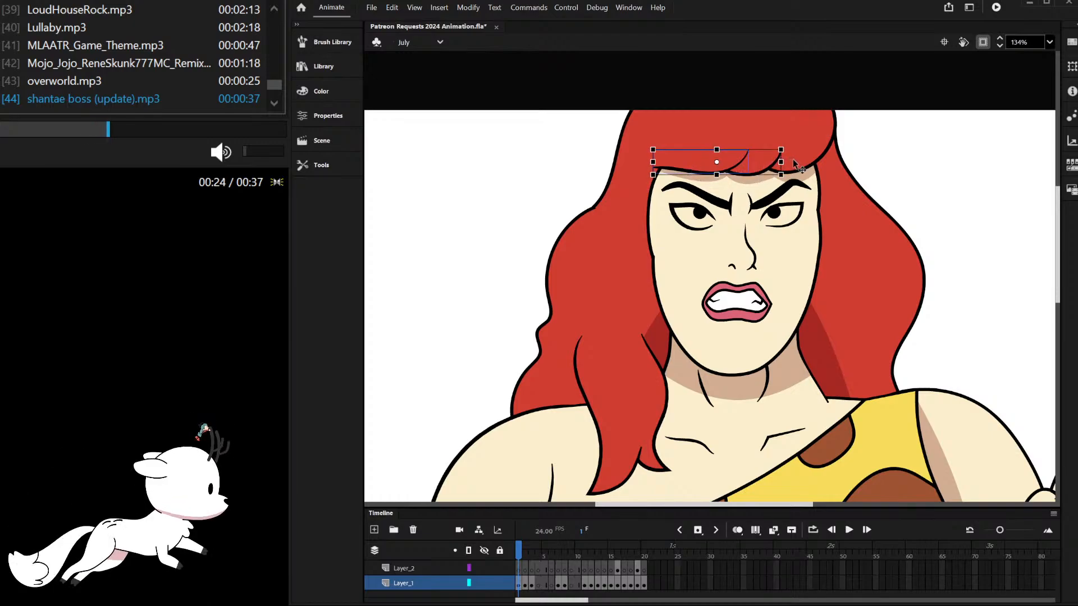
{"action": "scroll", "coordinate": [558, 164], "scroll_direction": "down", "scroll_amount": 2}
{"action": "scroll", "coordinate": [599, 166], "scroll_direction": "up", "scroll_amount": 2}
{"action": "scroll", "coordinate": [598, 166], "scroll_direction": "up", "scroll_amount": 1}
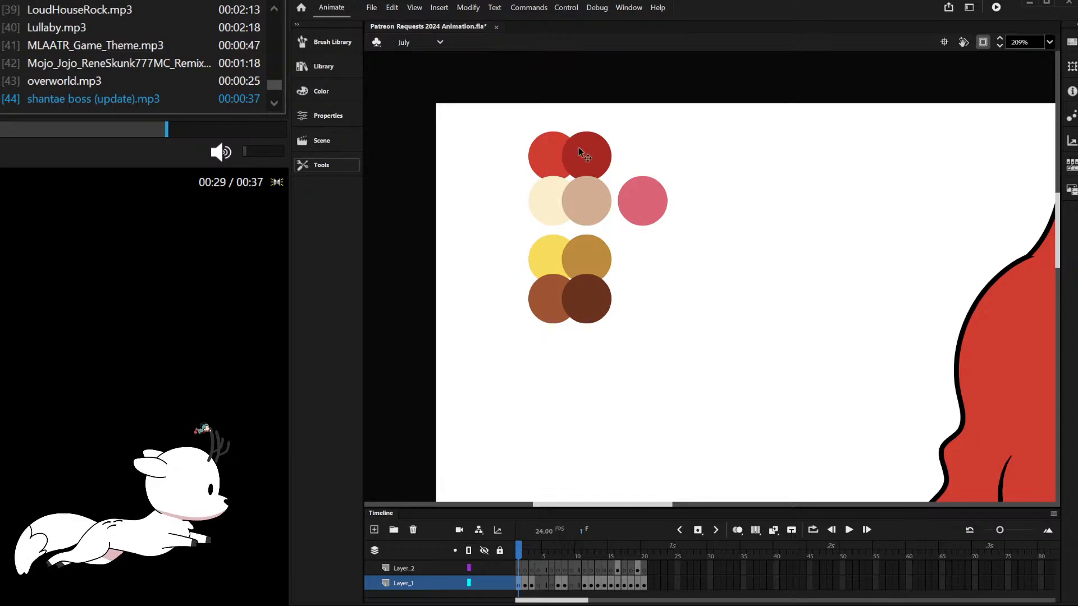
{"action": "scroll", "coordinate": [774, 202], "scroll_direction": "down", "scroll_amount": 2}
{"action": "scroll", "coordinate": [790, 210], "scroll_direction": "up", "scroll_amount": 4}
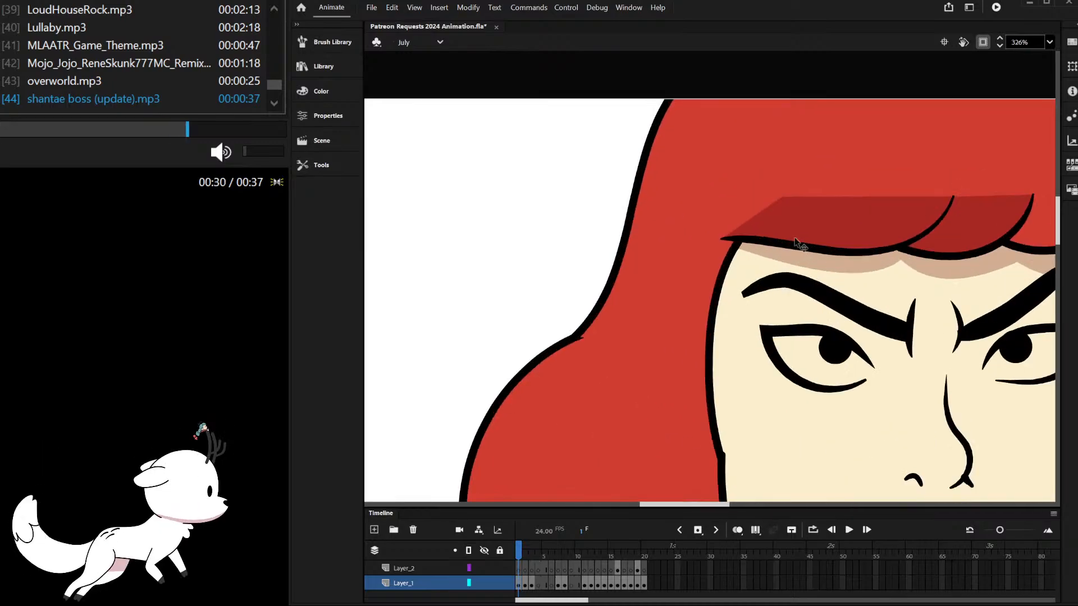
Step: Curve the upper edge of the left bang lock's dark red fill into a thin shadow following the outline
{"action": "double_click", "coordinate": [780, 198]}
{"action": "left_click_drag", "start_coordinate": [847, 218], "coordinate": [844, 231]}
{"action": "key", "text": "ctrl+z"}
{"action": "left_click_drag", "start_coordinate": [776, 227], "coordinate": [704, 225]}
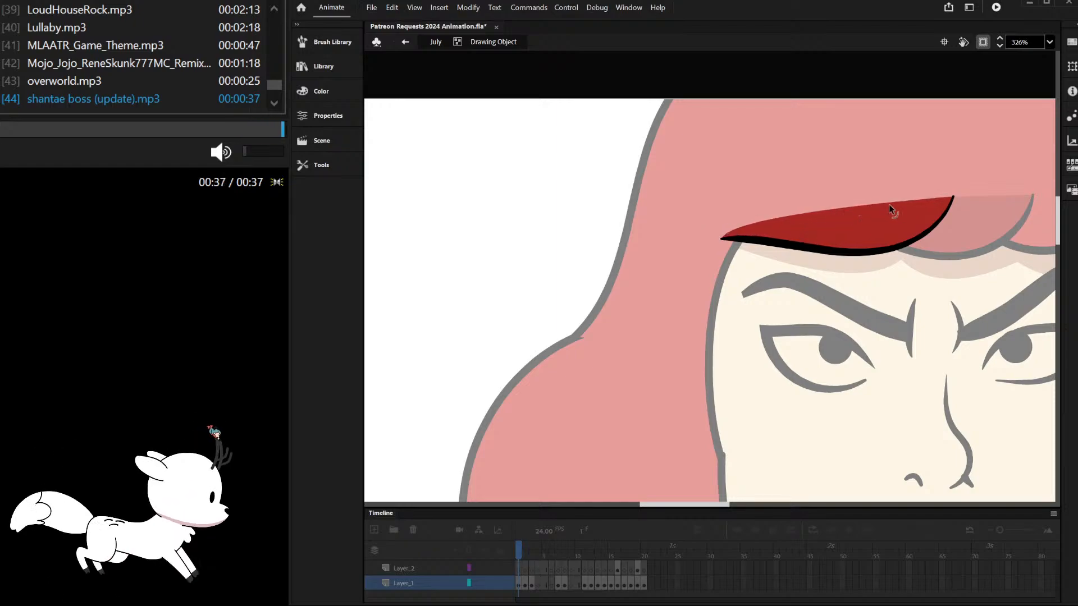
{"action": "left_click_drag", "start_coordinate": [884, 205], "coordinate": [943, 203]}
{"action": "left_click_drag", "start_coordinate": [746, 231], "coordinate": [732, 228]}
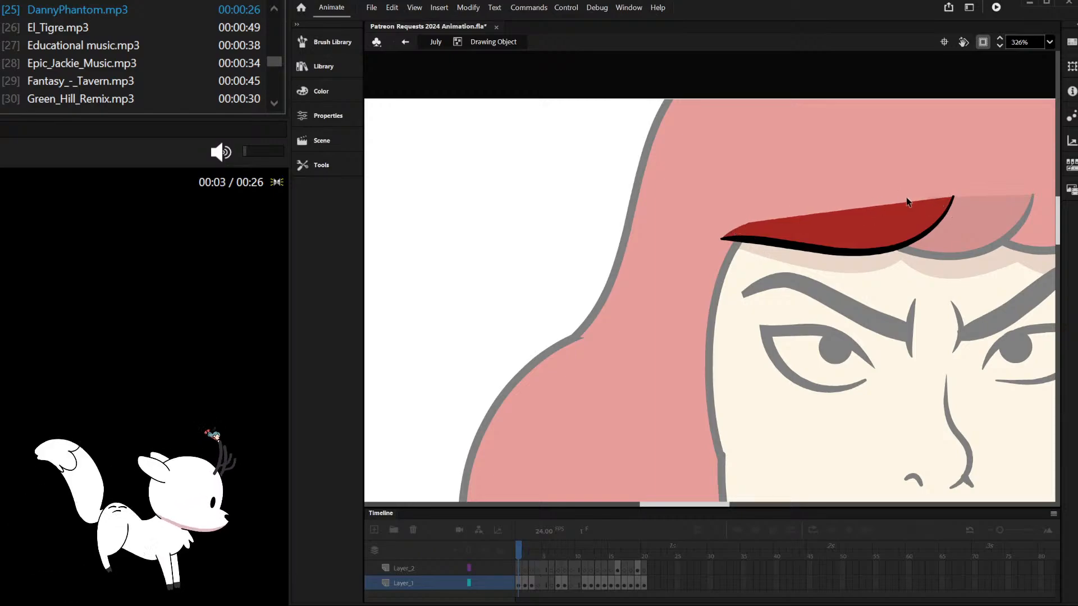
{"action": "left_click_drag", "start_coordinate": [872, 208], "coordinate": [888, 222]}
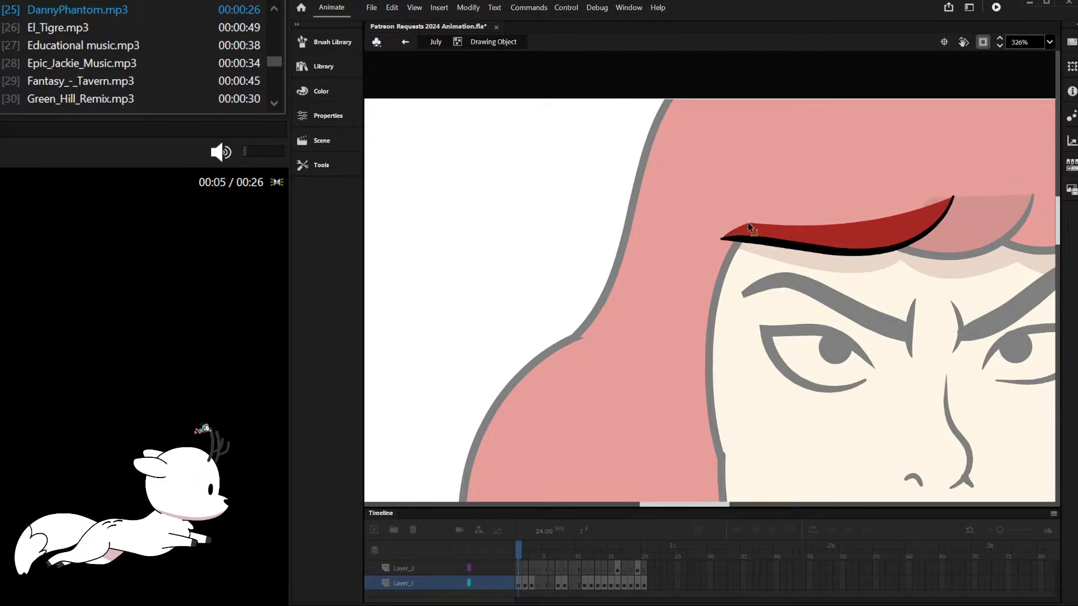
Step: Bend the upper edge of the middle bang lock's dark red fill down into a slim curved shadow
{"action": "scroll", "coordinate": [774, 235], "scroll_direction": "down", "scroll_amount": 2}
{"action": "scroll", "coordinate": [903, 196], "scroll_direction": "up", "scroll_amount": 2}
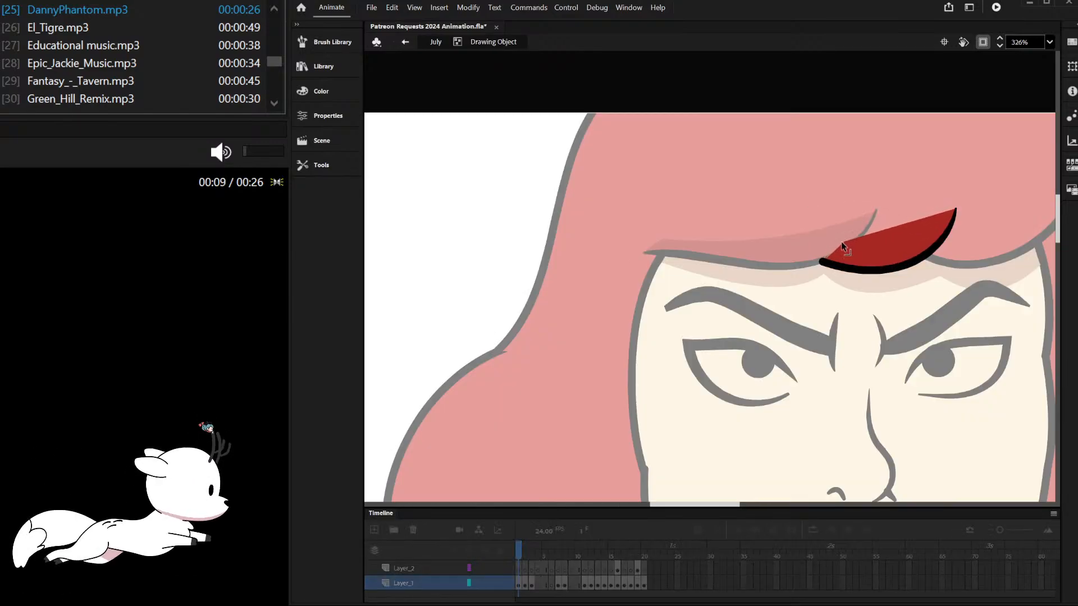
{"action": "left_click_drag", "start_coordinate": [877, 233], "coordinate": [884, 247]}
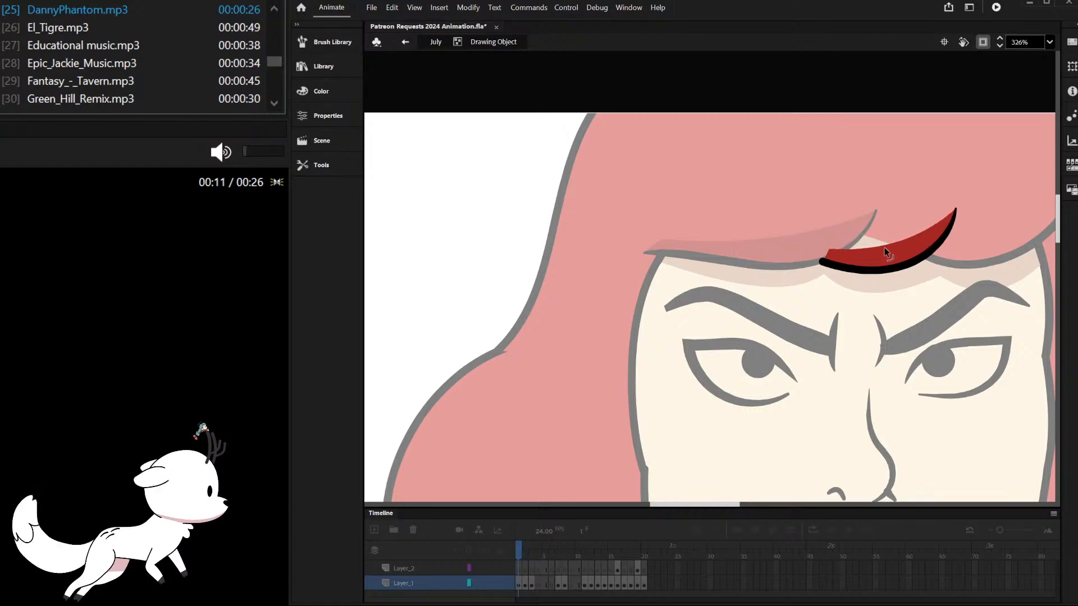
{"action": "double_click", "coordinate": [881, 230]}
Step: Try reshaping the large right lock of the bangs and recolouring it with the dark red hair shade
{"action": "double_click", "coordinate": [872, 235]}
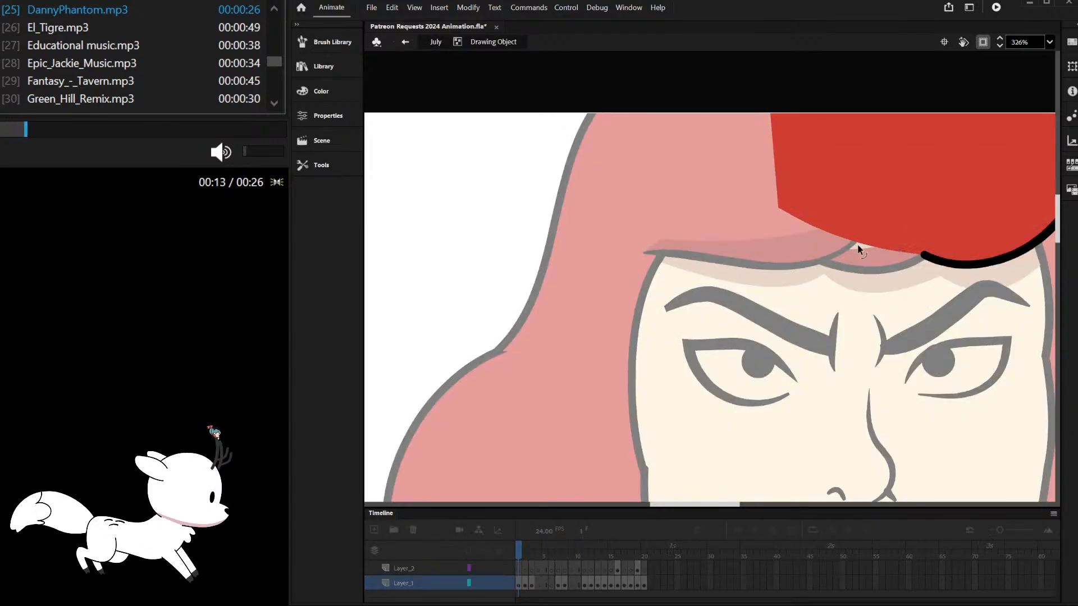
{"action": "double_click", "coordinate": [685, 221]}
{"action": "scroll", "coordinate": [746, 252], "scroll_direction": "down", "scroll_amount": 4}
{"action": "left_click", "coordinate": [616, 227]}
{"action": "scroll", "coordinate": [822, 252], "scroll_direction": "up", "scroll_amount": 3}
{"action": "left_click", "coordinate": [821, 252]}
{"action": "left_click", "coordinate": [311, 167]}
{"action": "left_click", "coordinate": [388, 312]}
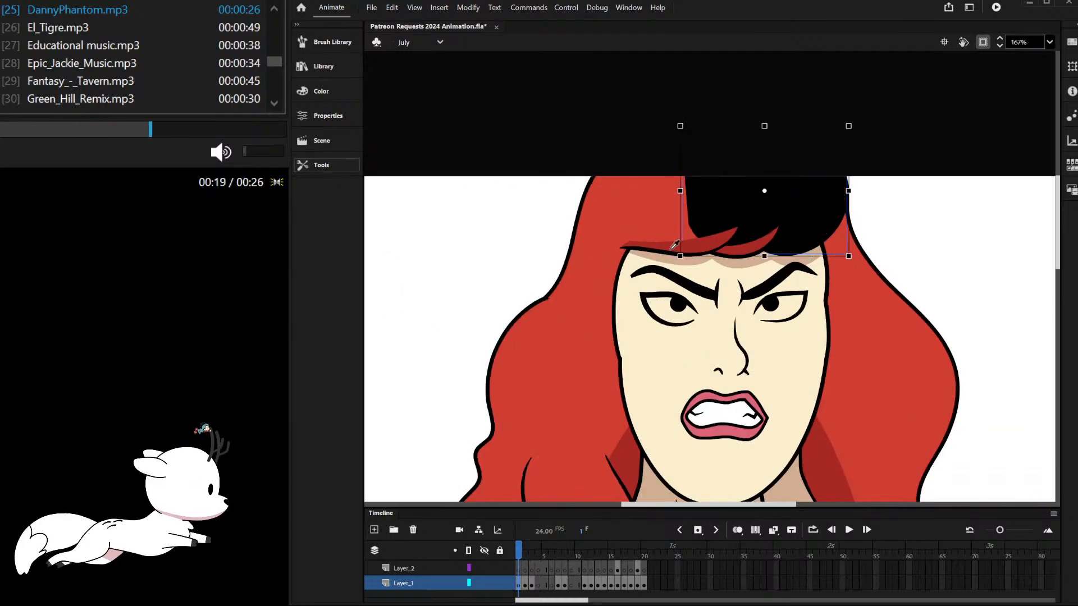
Step: Try deleting part of the dark red right lock, and undo back to its original red fill and shape
{"action": "double_click", "coordinate": [745, 209]}
{"action": "scroll", "coordinate": [745, 209], "scroll_direction": "down", "scroll_amount": 3}
{"action": "left_click_drag", "start_coordinate": [636, 129], "coordinate": [744, 265]}
{"action": "key", "text": "Delete"}
{"action": "key", "text": "ctrl+z"}
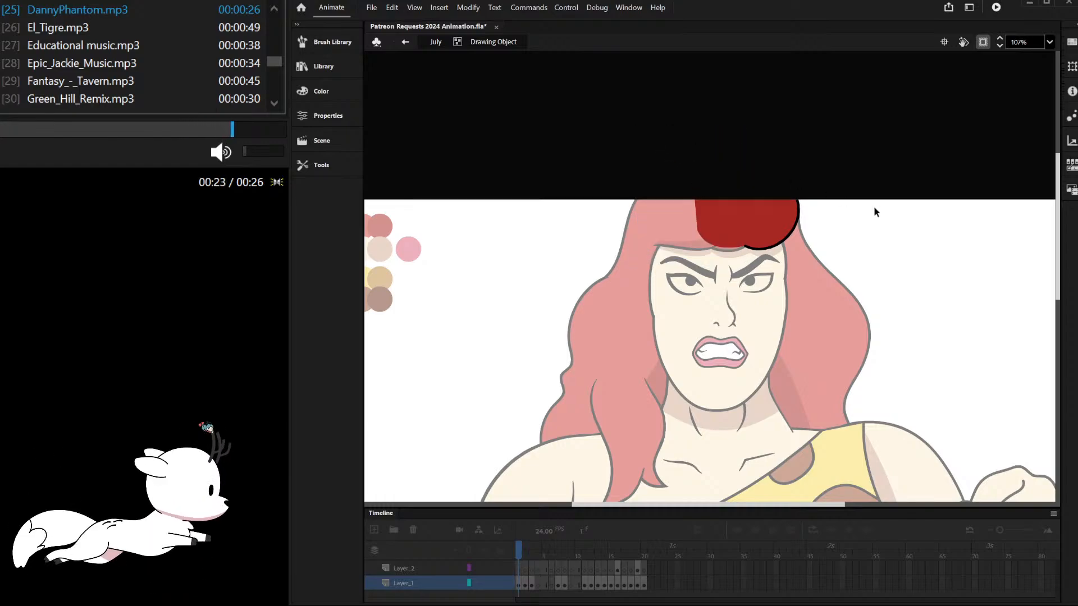
{"action": "left_click", "coordinate": [874, 206]}
{"action": "key", "text": "ctrl+z"}
{"action": "double_click", "coordinate": [867, 215]}
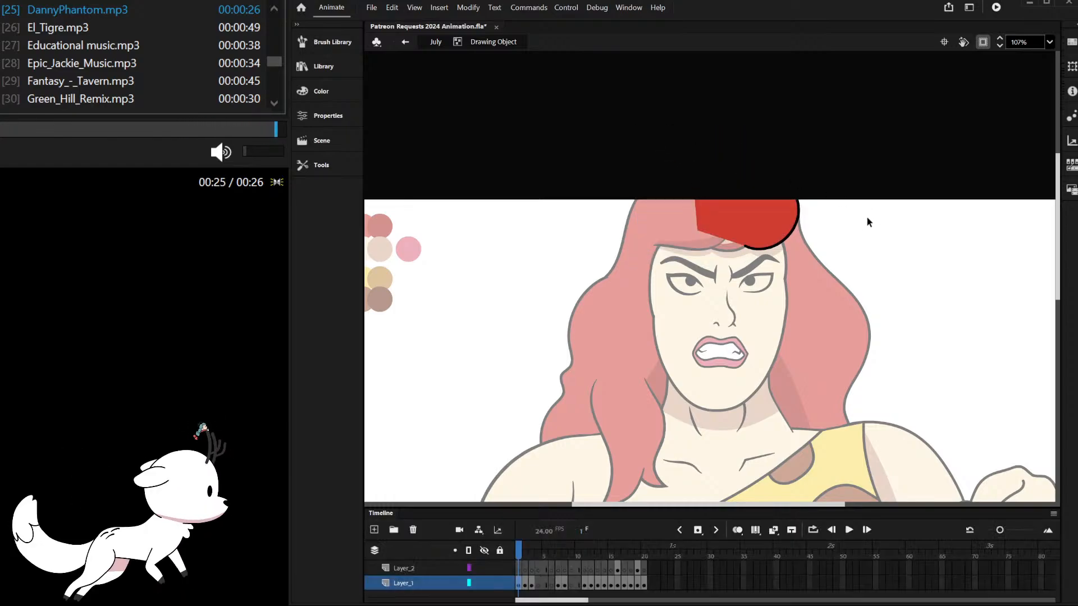
Step: Pull the lower-left corner of the right bang lock's red fill outward to cover the gap behind the neighbouring locks
{"action": "scroll", "coordinate": [761, 223], "scroll_direction": "up", "scroll_amount": 4}
{"action": "double_click", "coordinate": [697, 253]}
{"action": "left_click_drag", "start_coordinate": [696, 253], "coordinate": [646, 278]}
{"action": "double_click", "coordinate": [889, 224]}
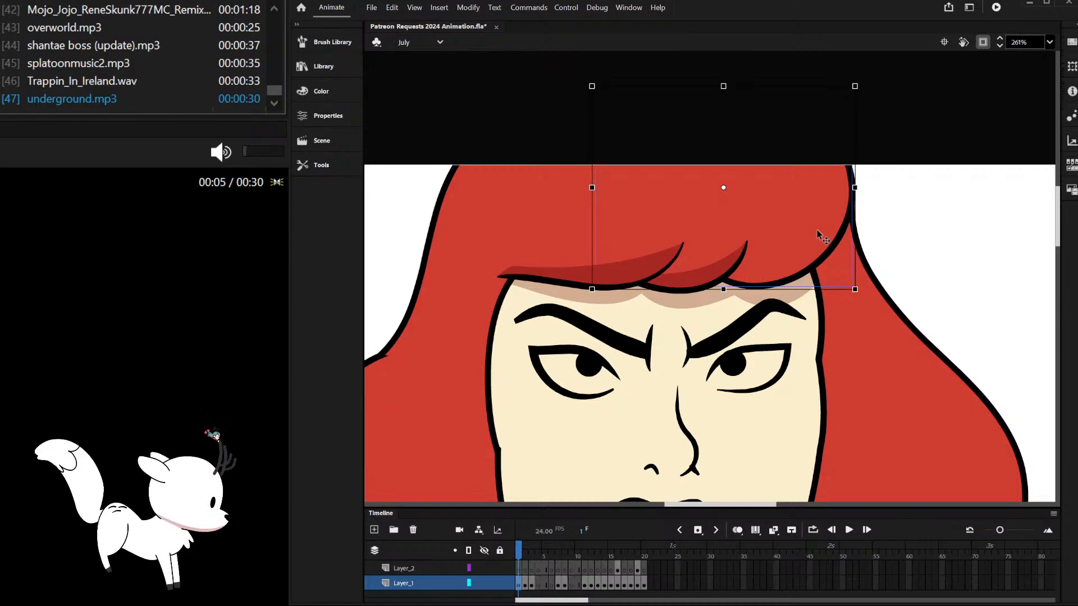
Step: Paste a copy of the right bang lock over the original and trim its fill to a crescent along the right outline
{"action": "scroll", "coordinate": [816, 231], "scroll_direction": "down", "scroll_amount": 1}
{"action": "key", "text": "ctrl+x"}
{"action": "key", "text": "ctrl+v"}
{"action": "scroll", "coordinate": [790, 228], "scroll_direction": "down", "scroll_amount": 2}
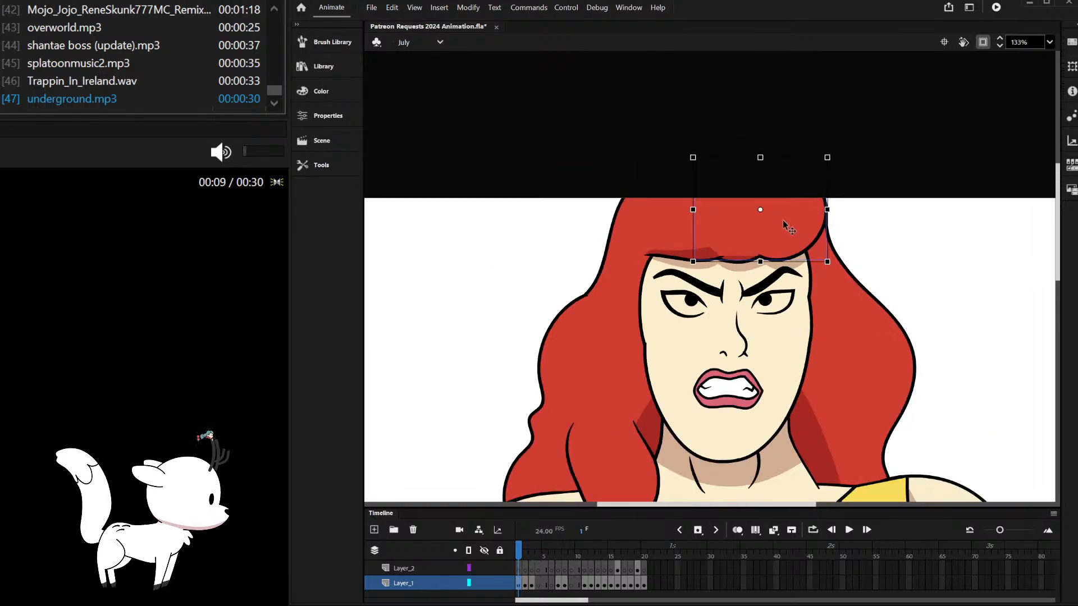
{"action": "double_click", "coordinate": [775, 195]}
{"action": "mouse_move", "coordinate": [642, 115]}
{"action": "left_mouse_down"}
{"action": "mouse_move", "coordinate": [764, 268]}
{"action": "mouse_move", "coordinate": [755, 258]}
{"action": "left_mouse_up"}
{"action": "key", "text": "Delete"}
{"action": "left_click_drag", "start_coordinate": [759, 211], "coordinate": [805, 211]}
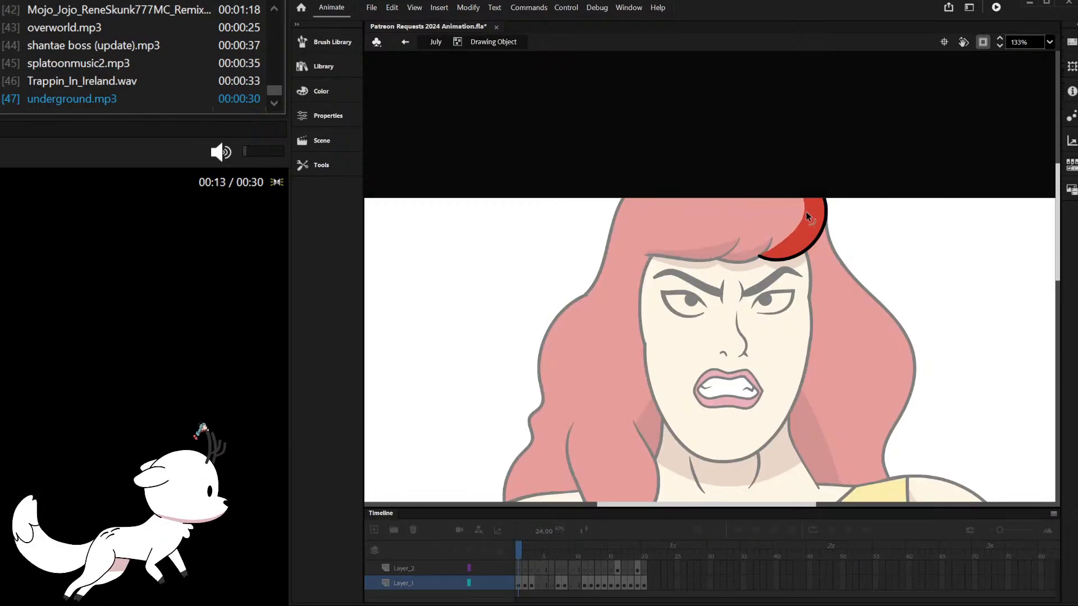
{"action": "double_click", "coordinate": [885, 217]}
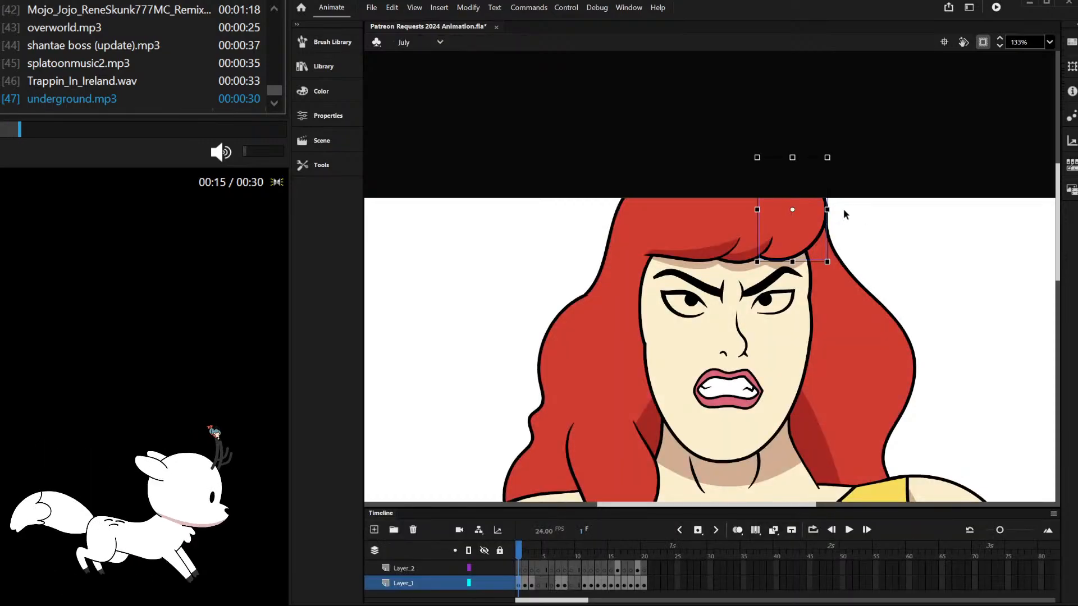
Step: Fill the crescent on the right bang lock with the dark red shade sampled from the neighbouring shadow
{"action": "left_click", "coordinate": [390, 311]}
{"action": "left_click", "coordinate": [698, 254]}
{"action": "key", "text": "Escape"}
Step: Cut the left and middle bang locks and paste them in place in front of the right lock
{"action": "scroll", "coordinate": [757, 245], "scroll_direction": "up", "scroll_amount": 3}
{"action": "left_click", "coordinate": [740, 269]}
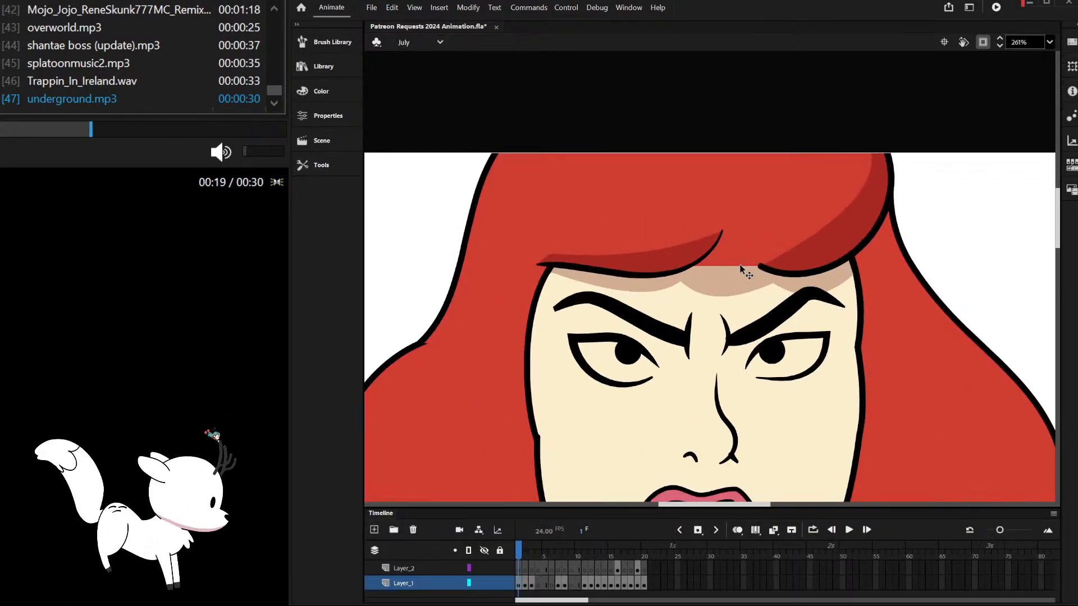
{"action": "left_click", "coordinate": [665, 271], "text": "shift"}
{"action": "key", "text": "Delete"}
{"action": "key", "text": "ctrl+shift+v"}
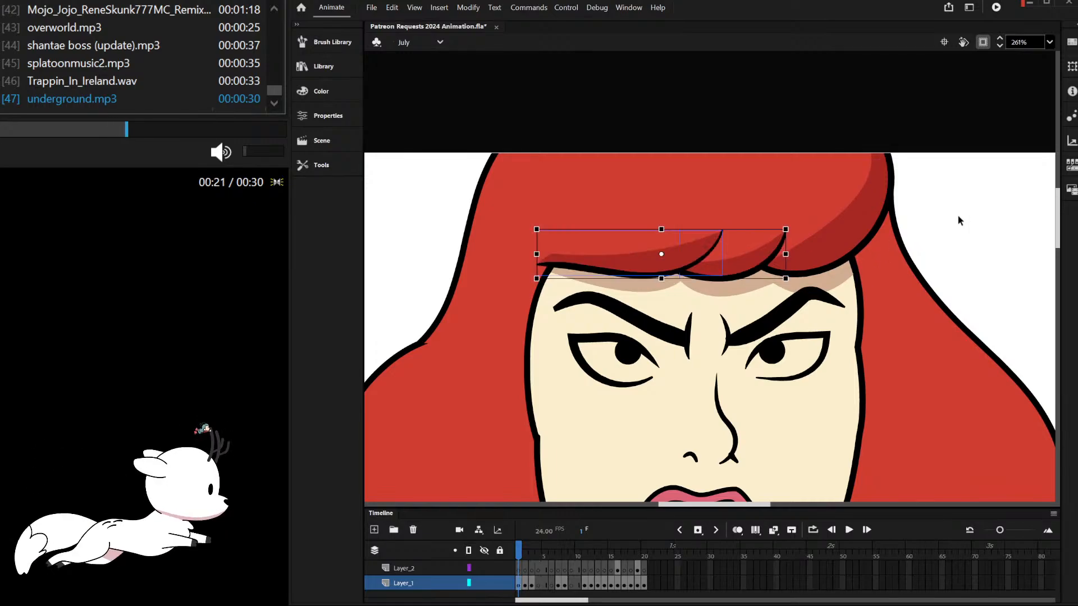
{"action": "left_click", "coordinate": [957, 214]}
Step: Examine the whole figure, then the dress, raised fist and yellow wristband for remaining colour or outline flaws
{"action": "scroll", "coordinate": [823, 214], "scroll_direction": "down", "scroll_amount": 3}
{"action": "scroll", "coordinate": [852, 218], "scroll_direction": "down", "scroll_amount": 2}
{"action": "scroll", "coordinate": [852, 194], "scroll_direction": "down", "scroll_amount": 2}
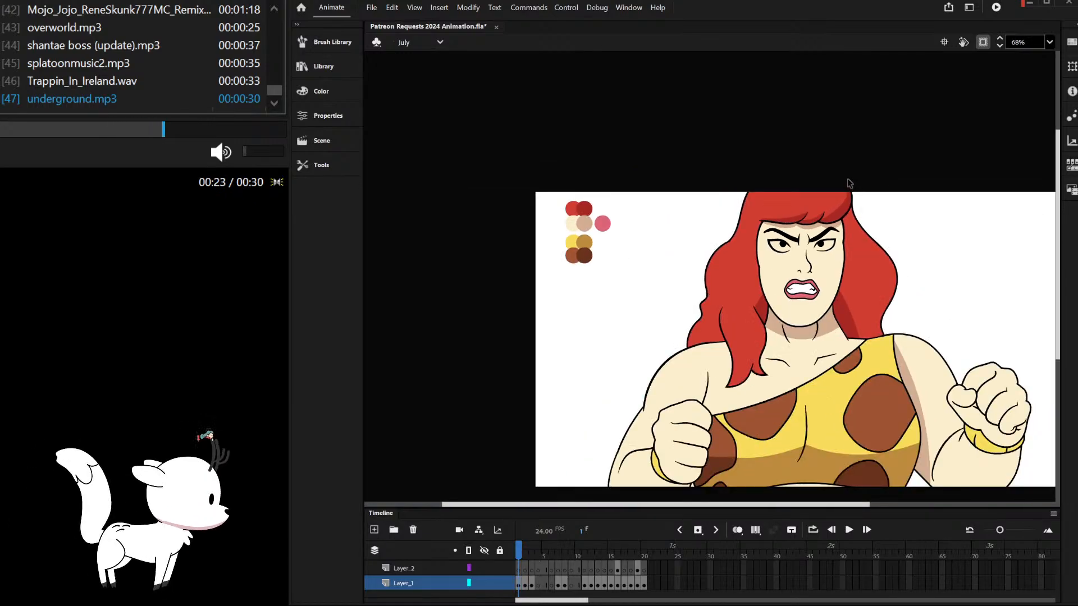
{"action": "scroll", "coordinate": [860, 263], "scroll_direction": "down", "scroll_amount": 1}
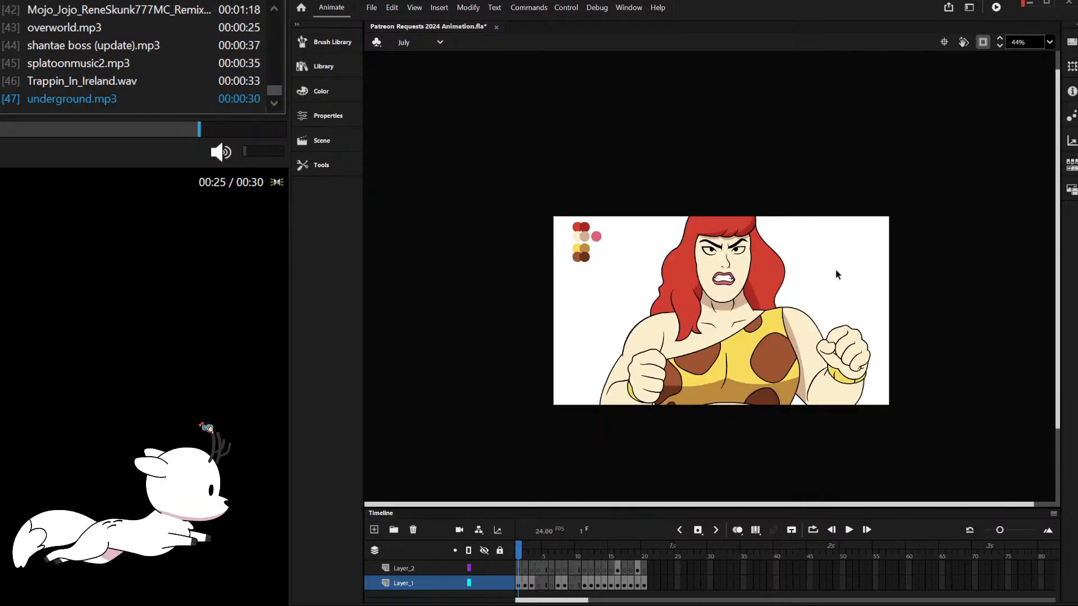
{"action": "scroll", "coordinate": [755, 348], "scroll_direction": "up", "scroll_amount": 1}
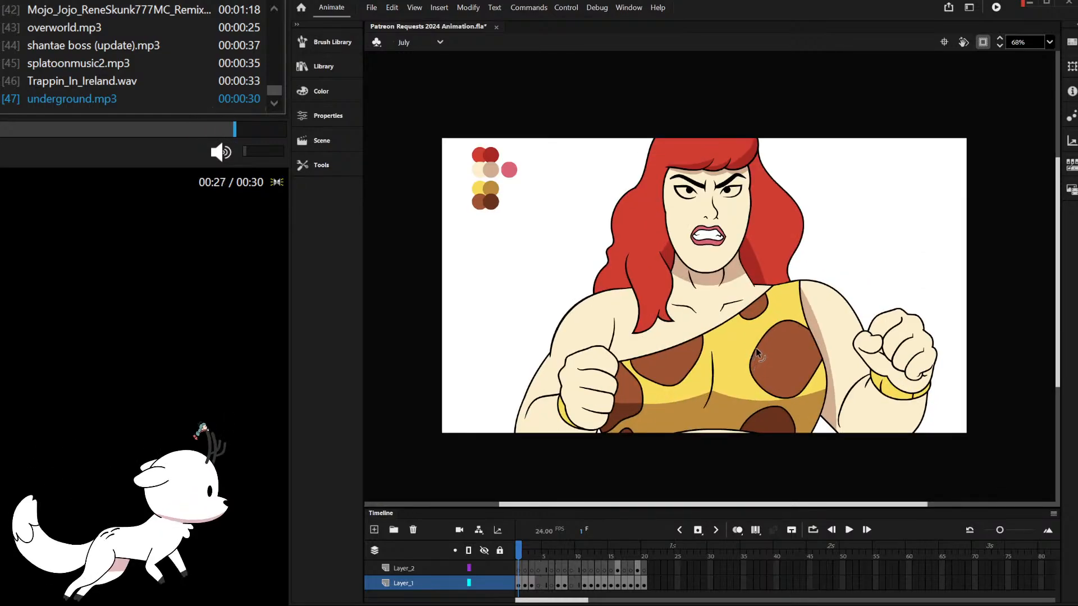
{"action": "scroll", "coordinate": [916, 365], "scroll_direction": "up", "scroll_amount": 2}
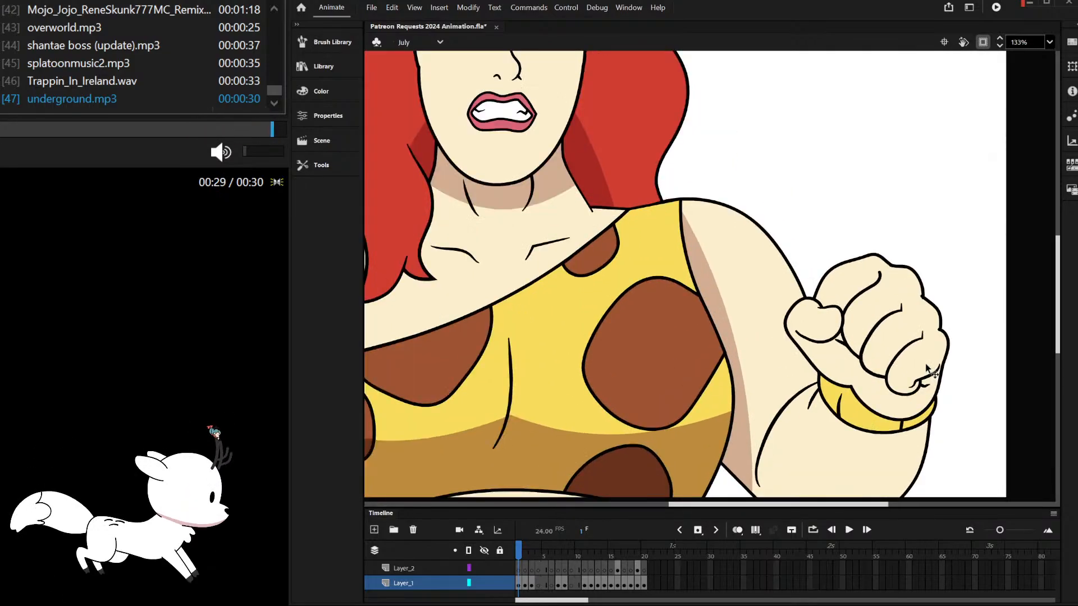
{"action": "scroll", "coordinate": [900, 354], "scroll_direction": "down", "scroll_amount": 2}
{"action": "scroll", "coordinate": [842, 410], "scroll_direction": "up", "scroll_amount": 2}
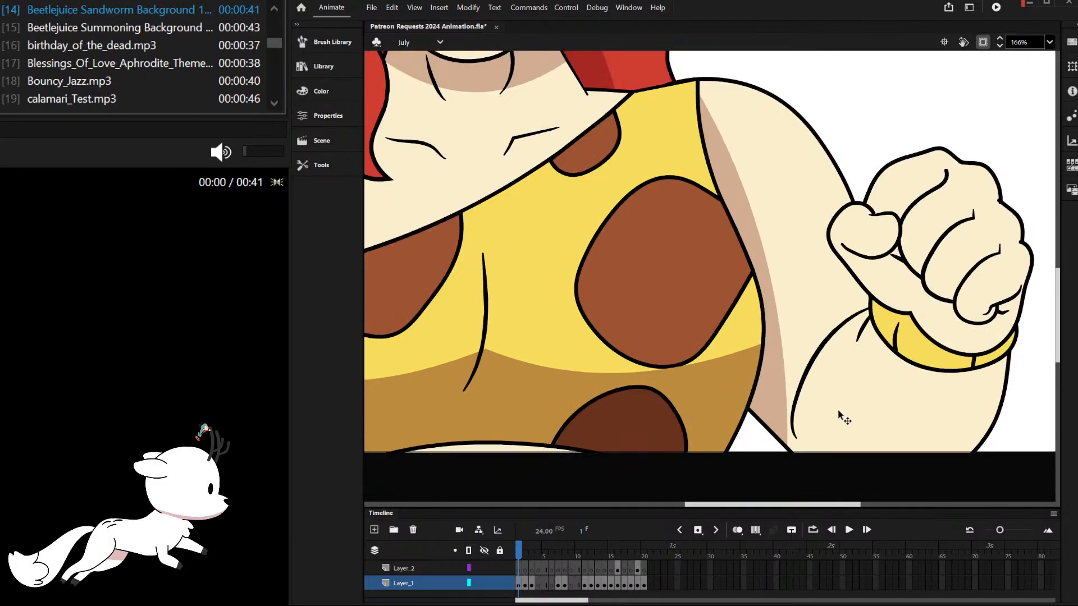
{"action": "scroll", "coordinate": [840, 419], "scroll_direction": "down", "scroll_amount": 2}
{"action": "scroll", "coordinate": [865, 393], "scroll_direction": "up", "scroll_amount": 2}
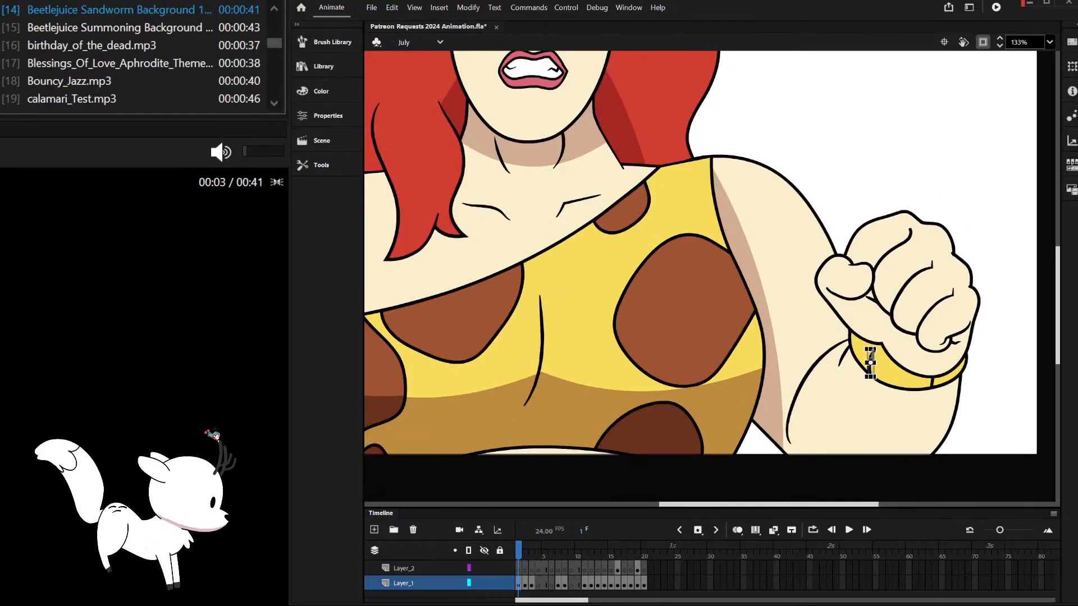
{"action": "scroll", "coordinate": [873, 368], "scroll_direction": "up", "scroll_amount": 3}
{"action": "scroll", "coordinate": [898, 359], "scroll_direction": "down", "scroll_amount": 4}
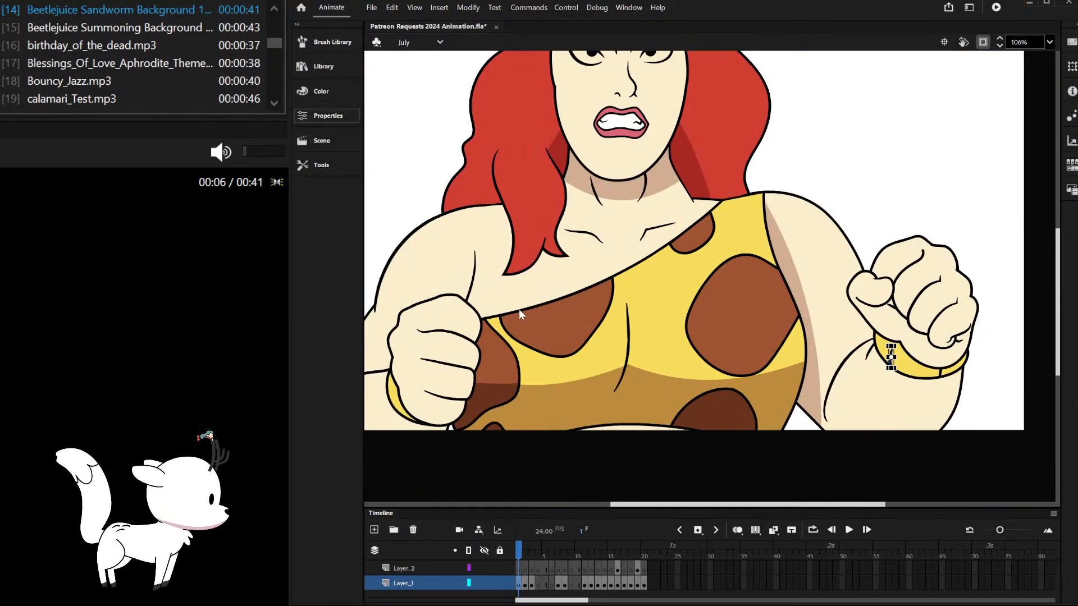
{"action": "scroll", "coordinate": [831, 196], "scroll_direction": "down", "scroll_amount": 2}
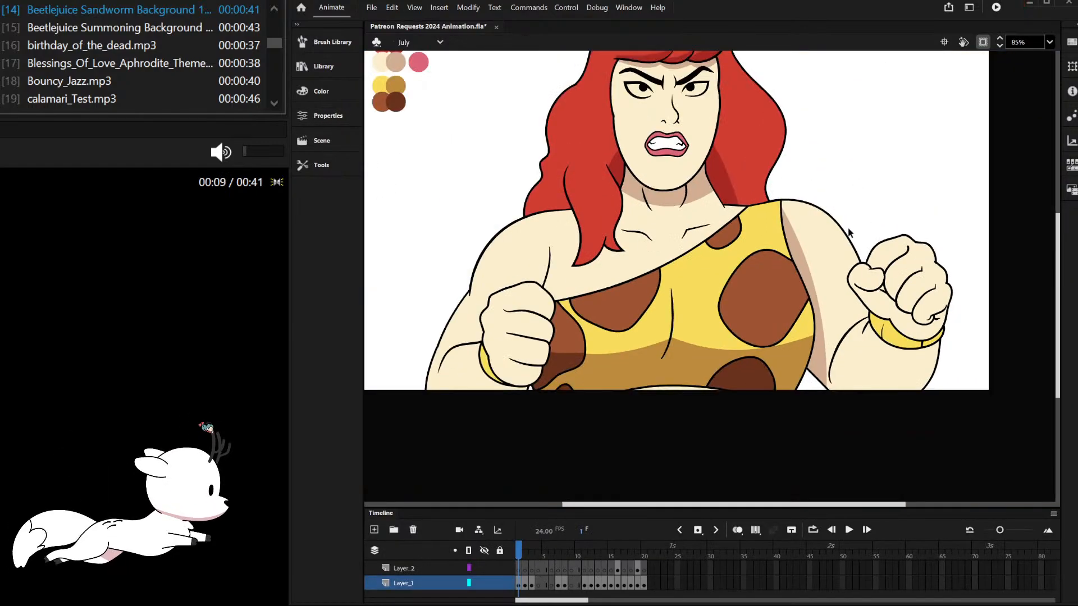
Step: Select the detail lines on the raised fist's yellow wristband to check them, then deselect and review the full drawing
{"action": "scroll", "coordinate": [926, 337], "scroll_direction": "up", "scroll_amount": 5}
{"action": "left_click", "coordinate": [794, 312]}
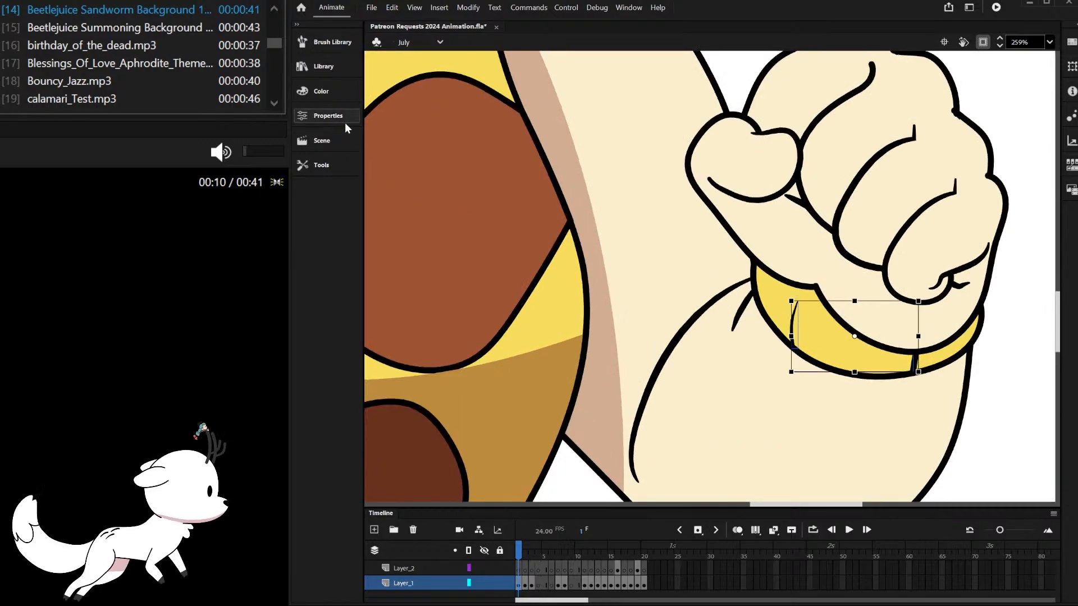
{"action": "scroll", "coordinate": [531, 303], "scroll_direction": "down", "scroll_amount": 3}
{"action": "scroll", "coordinate": [721, 318], "scroll_direction": "down", "scroll_amount": 3}
{"action": "left_click", "coordinate": [772, 162]}
{"action": "scroll", "coordinate": [772, 162], "scroll_direction": "down", "scroll_amount": 2}
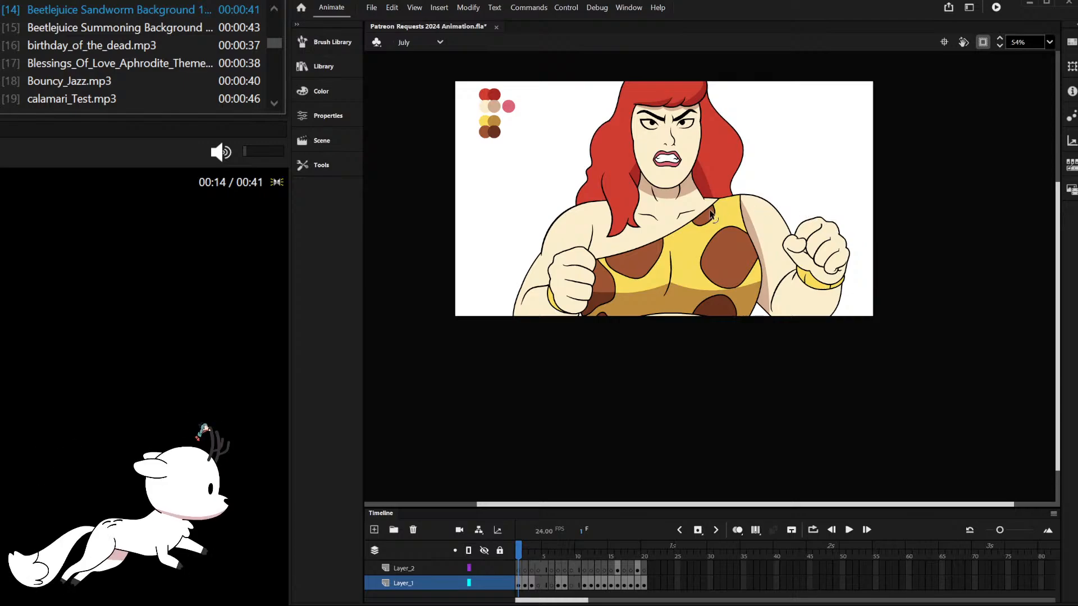
{"action": "scroll", "coordinate": [840, 303], "scroll_direction": "down", "scroll_amount": 1}
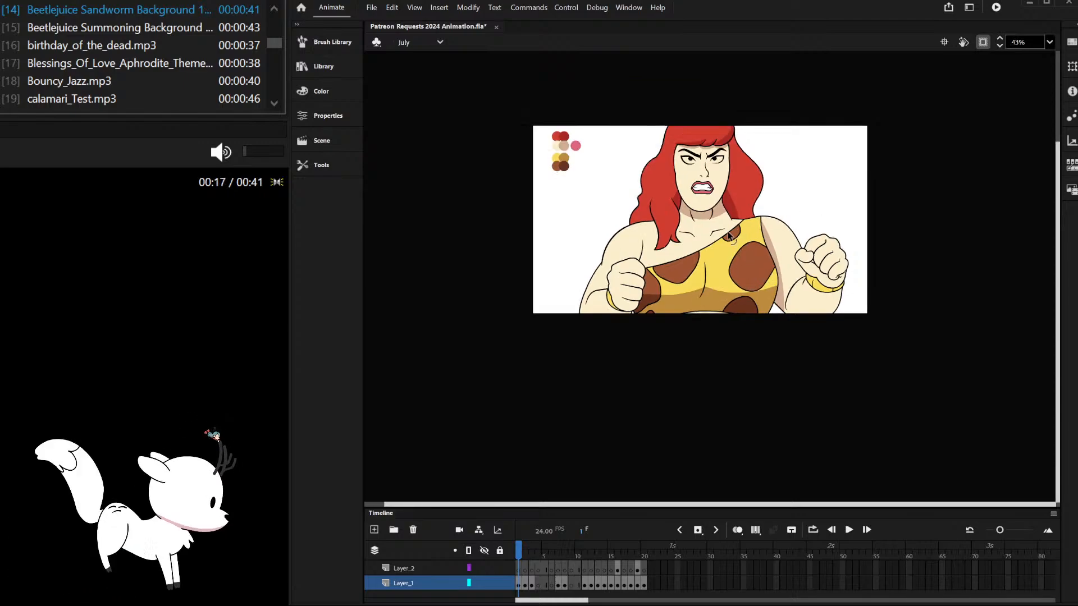
Step: Check the stroke width at the tip of the uppermost finger crease on the raised fist with the Width tool
{"action": "scroll", "coordinate": [749, 247], "scroll_direction": "up", "scroll_amount": 1}
{"action": "scroll", "coordinate": [851, 256], "scroll_direction": "up", "scroll_amount": 8}
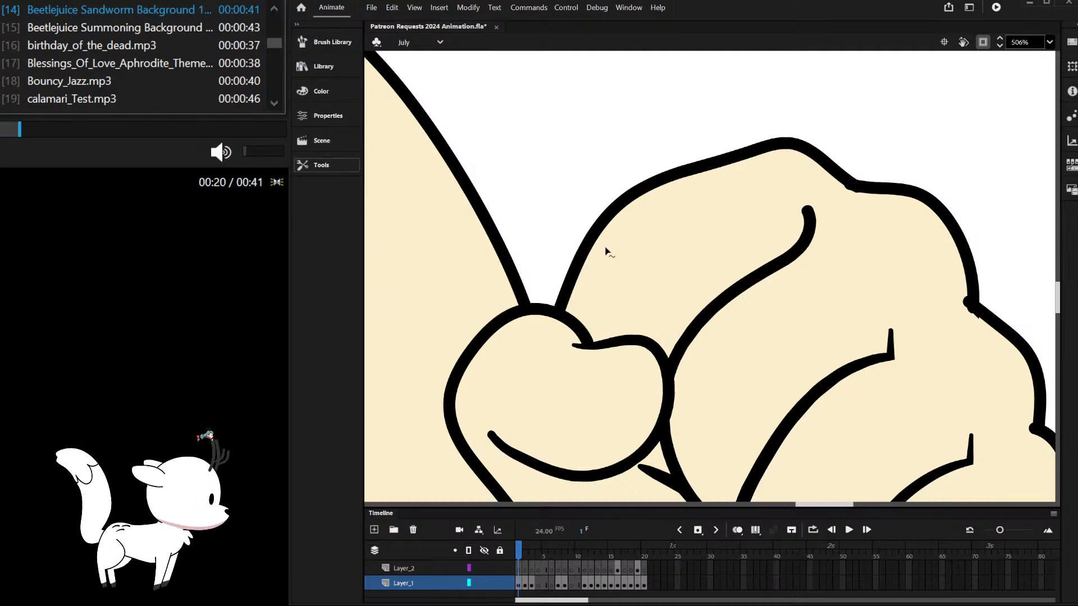
{"action": "scroll", "coordinate": [801, 313], "scroll_direction": "up", "scroll_amount": 3}
{"action": "left_click", "coordinate": [784, 302]}
{"action": "left_click", "coordinate": [904, 183]}
{"action": "left_click", "coordinate": [950, 96]}
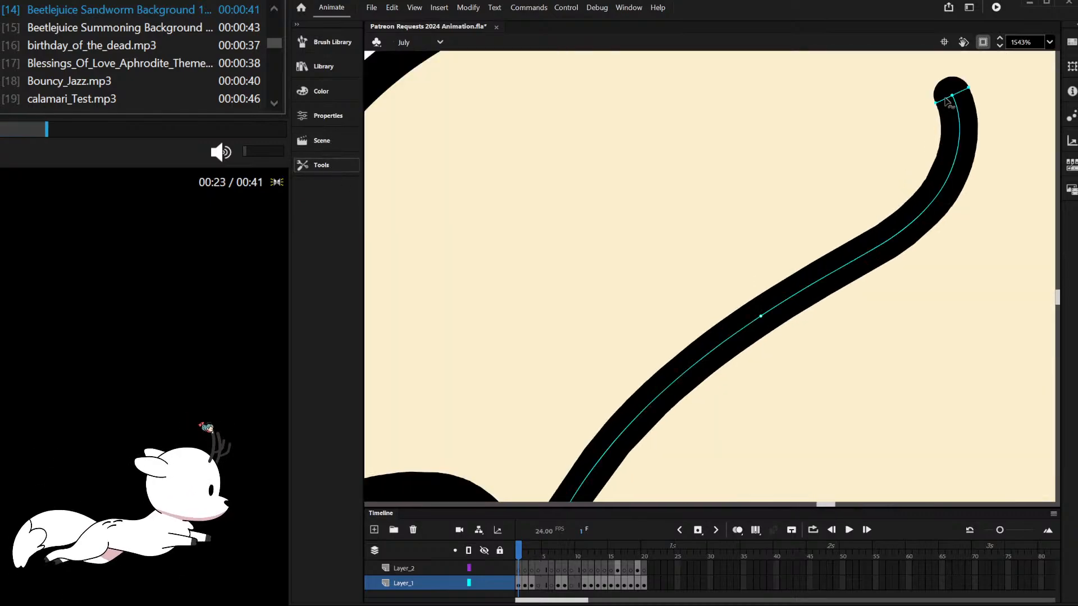
{"action": "scroll", "coordinate": [950, 97], "scroll_direction": "down", "scroll_amount": 12}
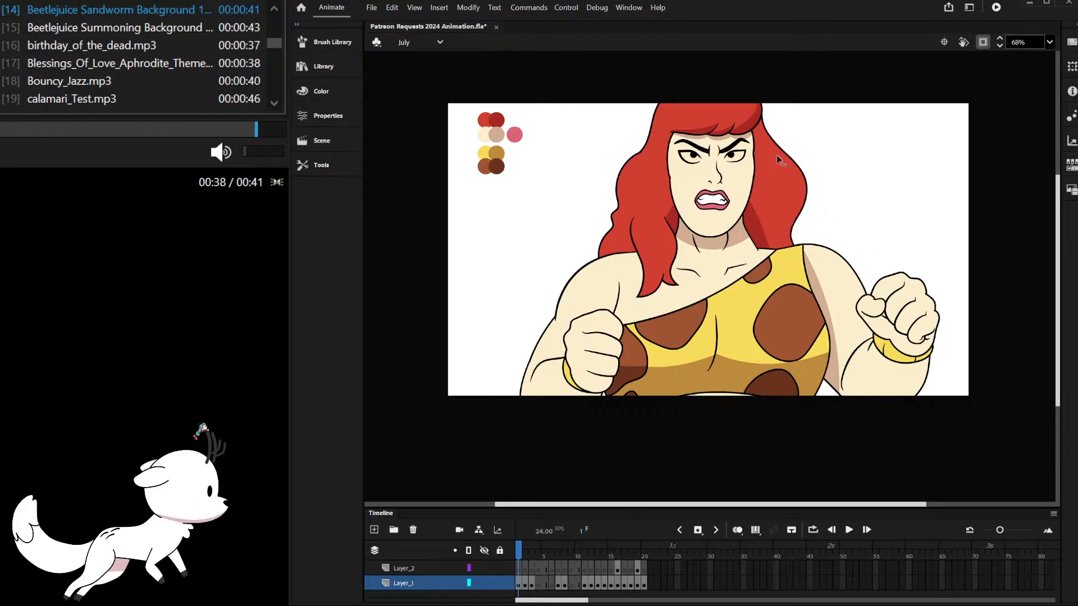
Step: Bring the face shape to the front, trim it down to the chin, and turn it into a darker skin-tone shadow along the jaw
{"action": "scroll", "coordinate": [742, 185], "scroll_direction": "up", "scroll_amount": 3}
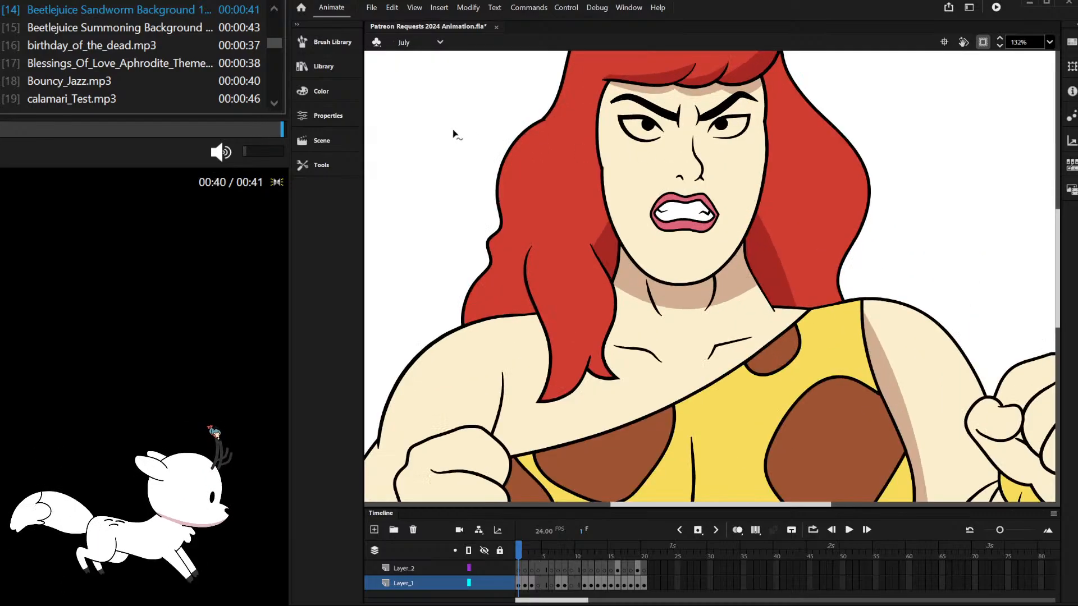
{"action": "left_click", "coordinate": [683, 285]}
{"action": "key", "text": "Delete"}
{"action": "key", "text": "ctrl+z"}
{"action": "key", "text": "ctrl+shift+Up"}
{"action": "double_click", "coordinate": [676, 282]}
{"action": "left_click_drag", "start_coordinate": [546, 128], "coordinate": [815, 241]}
{"action": "key", "text": "Delete"}
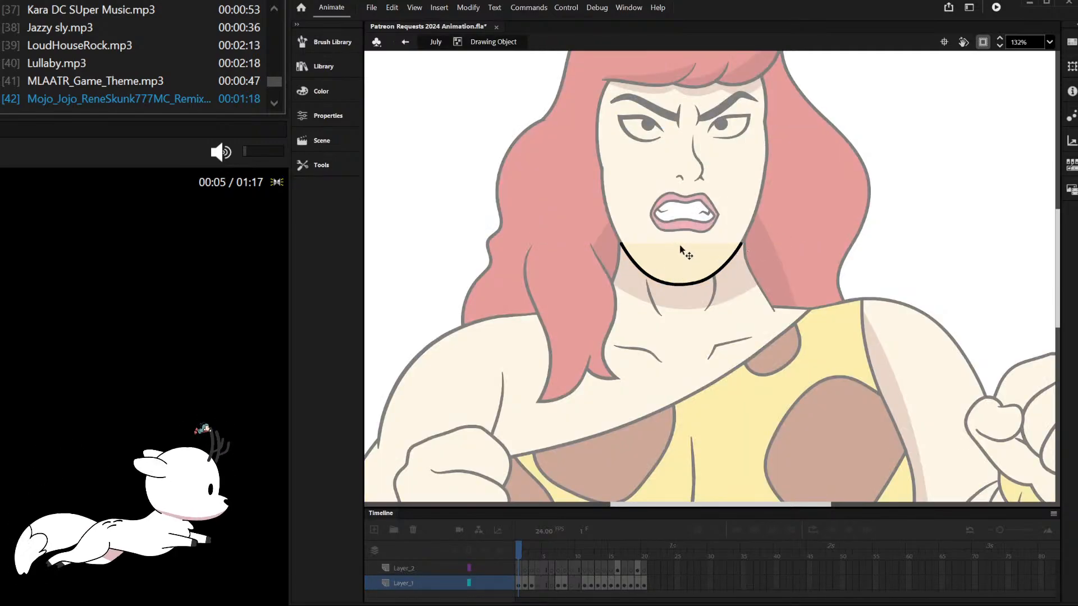
{"action": "double_click", "coordinate": [878, 146]}
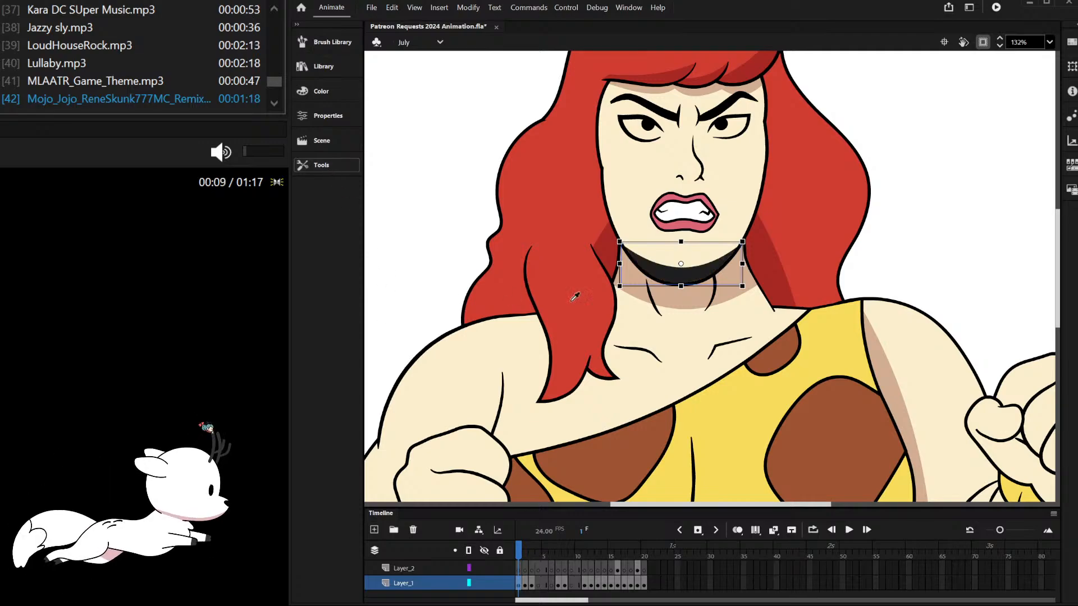
{"action": "scroll", "coordinate": [845, 191], "scroll_direction": "down", "scroll_amount": 3}
{"action": "scroll", "coordinate": [842, 186], "scroll_direction": "down", "scroll_amount": 2}
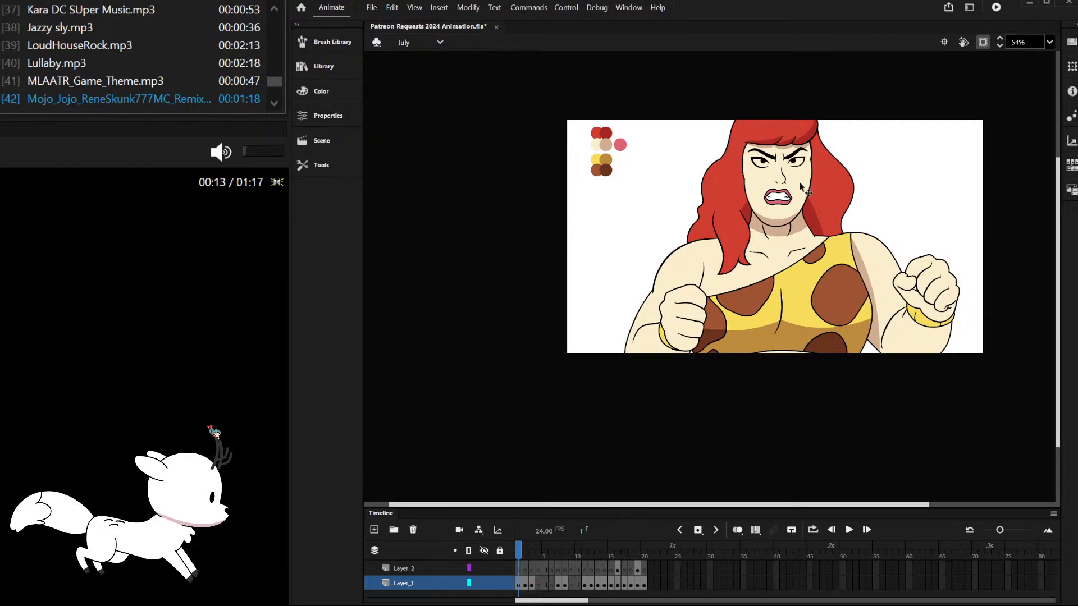
Step: Widen the dark red hair shadow behind the neck by reshaping its outer corners outward on both sides
{"action": "scroll", "coordinate": [803, 194], "scroll_direction": "up", "scroll_amount": 2}
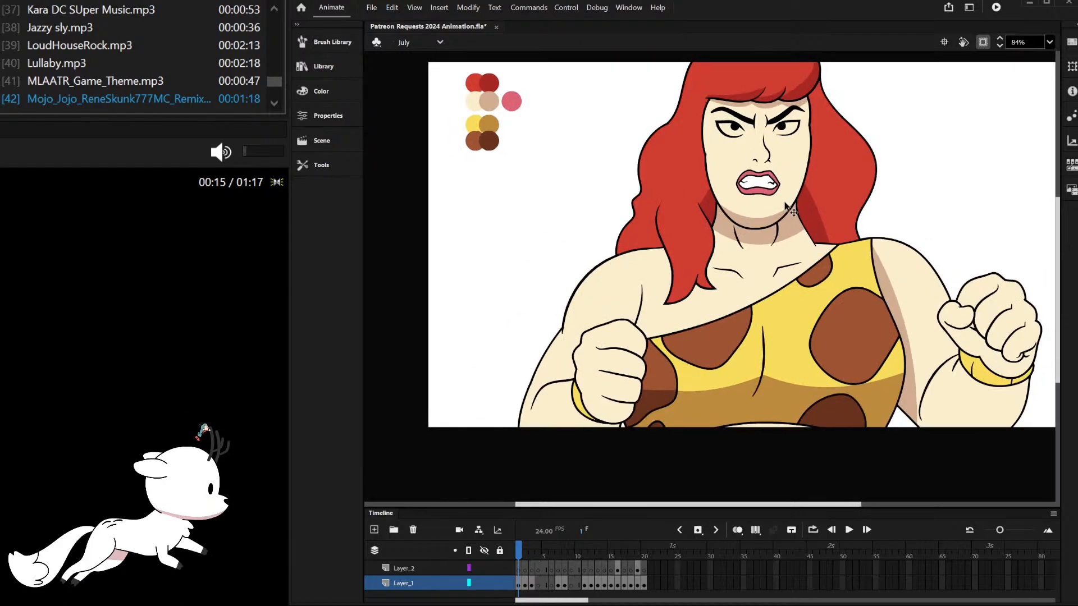
{"action": "scroll", "coordinate": [730, 207], "scroll_direction": "up", "scroll_amount": 2}
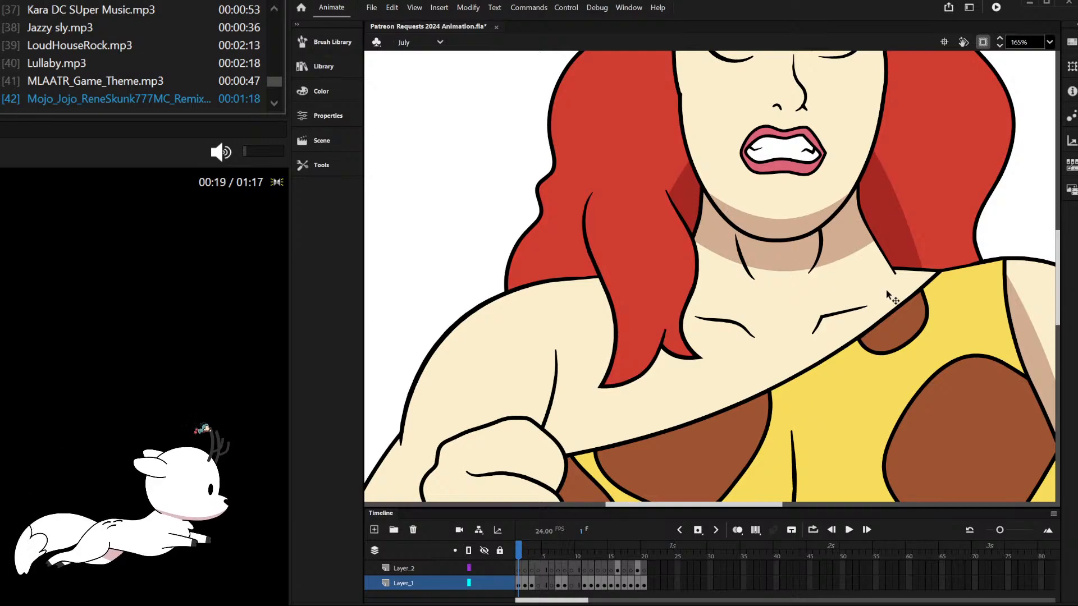
{"action": "double_click", "coordinate": [896, 197]}
{"action": "left_click_drag", "start_coordinate": [908, 229], "coordinate": [986, 326]}
{"action": "key", "text": "ctrl+z"}
{"action": "left_click", "coordinate": [943, 251]}
{"action": "left_click_drag", "start_coordinate": [640, 267], "coordinate": [610, 306]}
{"action": "double_click", "coordinate": [888, 160]}
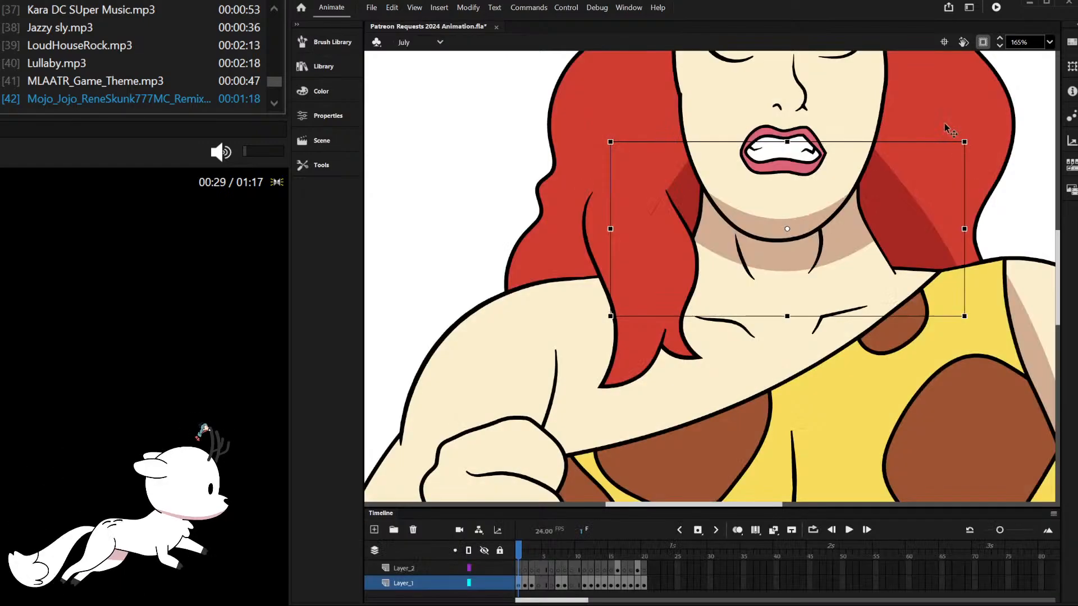
Step: Extend the upper tip of the small front hair lock beside the neck slightly upward
{"action": "double_click", "coordinate": [662, 194]}
{"action": "left_click_drag", "start_coordinate": [662, 181], "coordinate": [660, 172]}
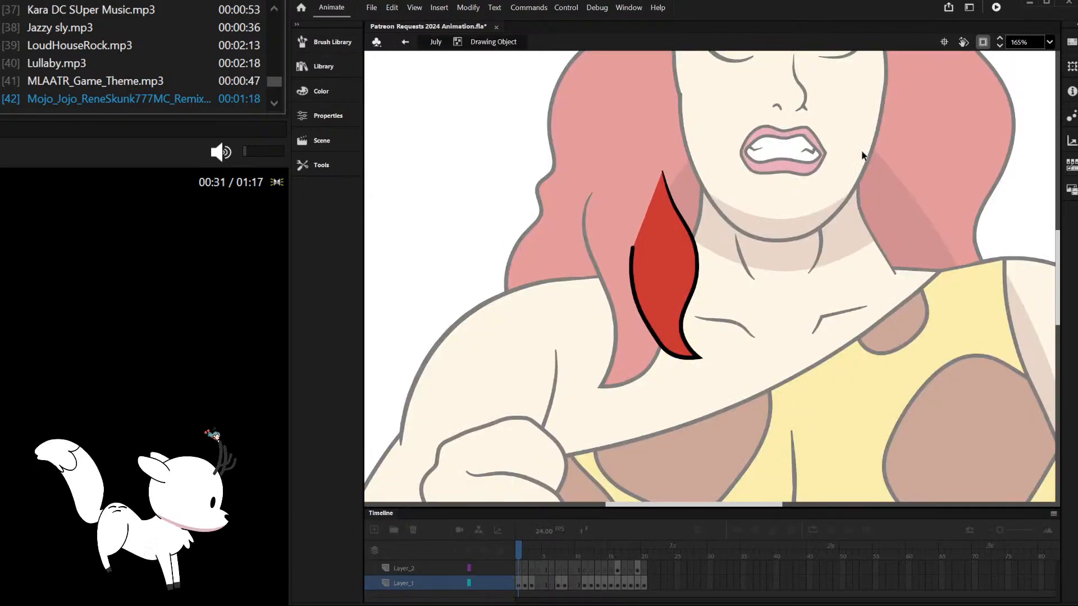
{"action": "double_click", "coordinate": [893, 142]}
{"action": "left_click", "coordinate": [896, 146]}
{"action": "scroll", "coordinate": [831, 226], "scroll_direction": "down", "scroll_amount": 4}
{"action": "left_click", "coordinate": [882, 154]}
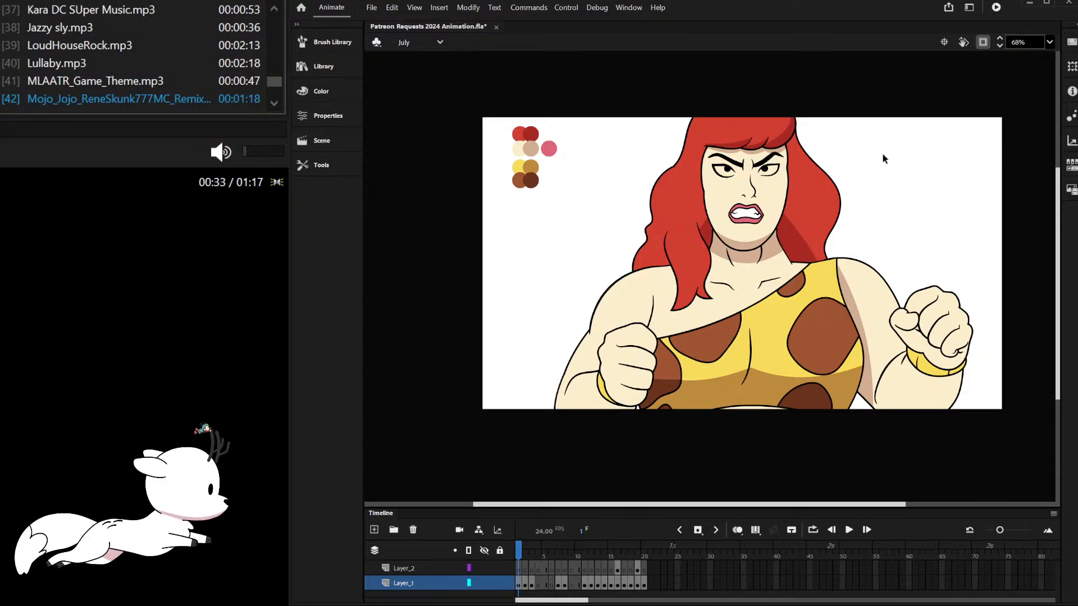
Step: Review the full July drawing and save the animation file
{"action": "scroll", "coordinate": [880, 152], "scroll_direction": "down", "scroll_amount": 1}
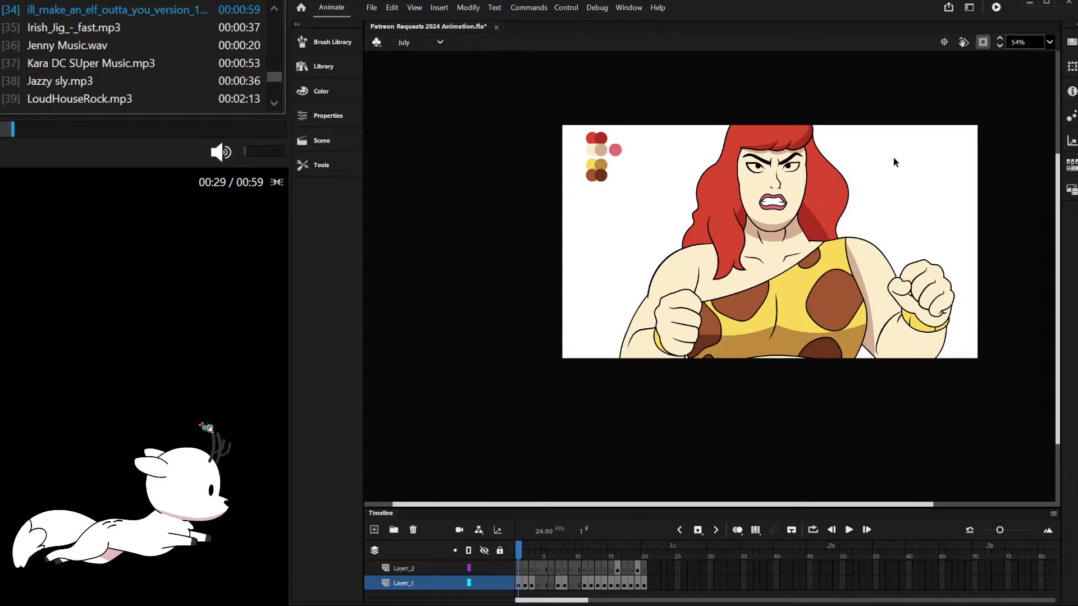
{"action": "scroll", "coordinate": [865, 178], "scroll_direction": "up", "scroll_amount": 3}
{"action": "scroll", "coordinate": [865, 175], "scroll_direction": "down", "scroll_amount": 1}
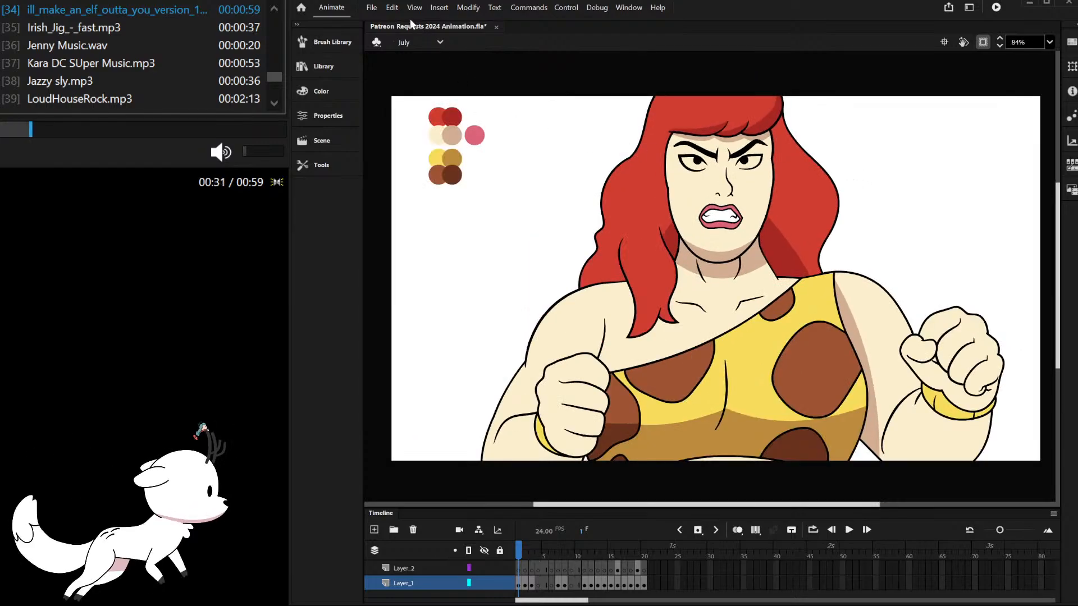
{"action": "key", "text": "ctrl+s"}
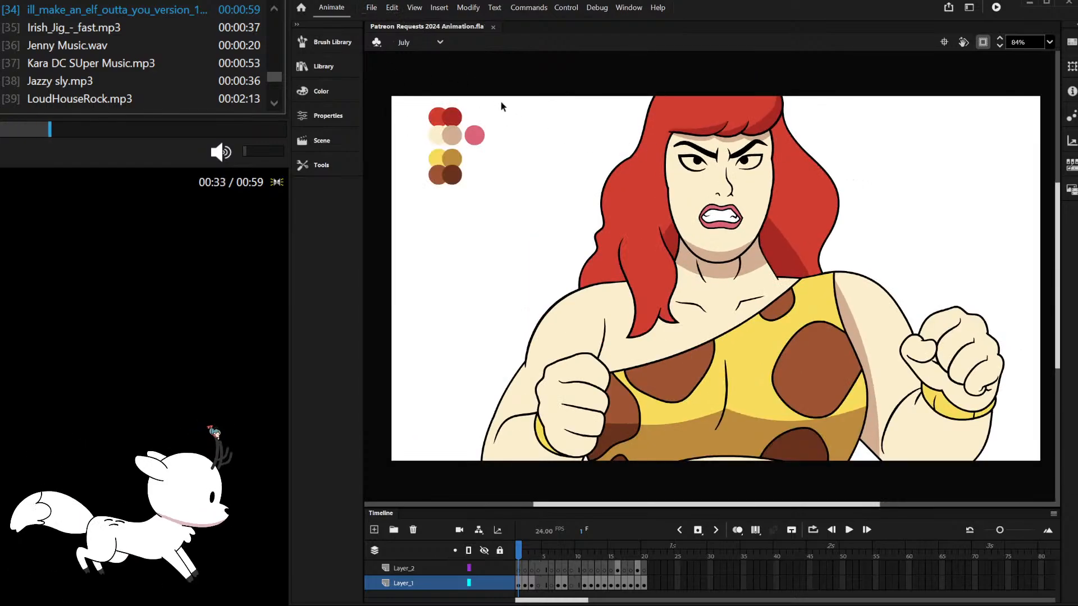